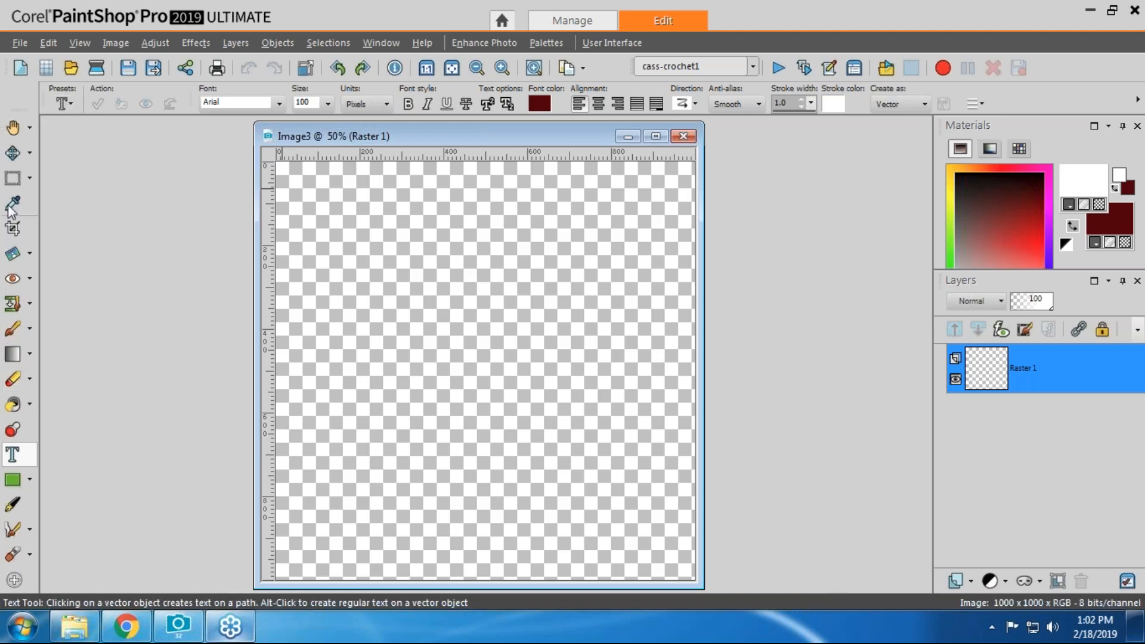
Try the Army text preset and browse the other text presets.
click(70, 106)
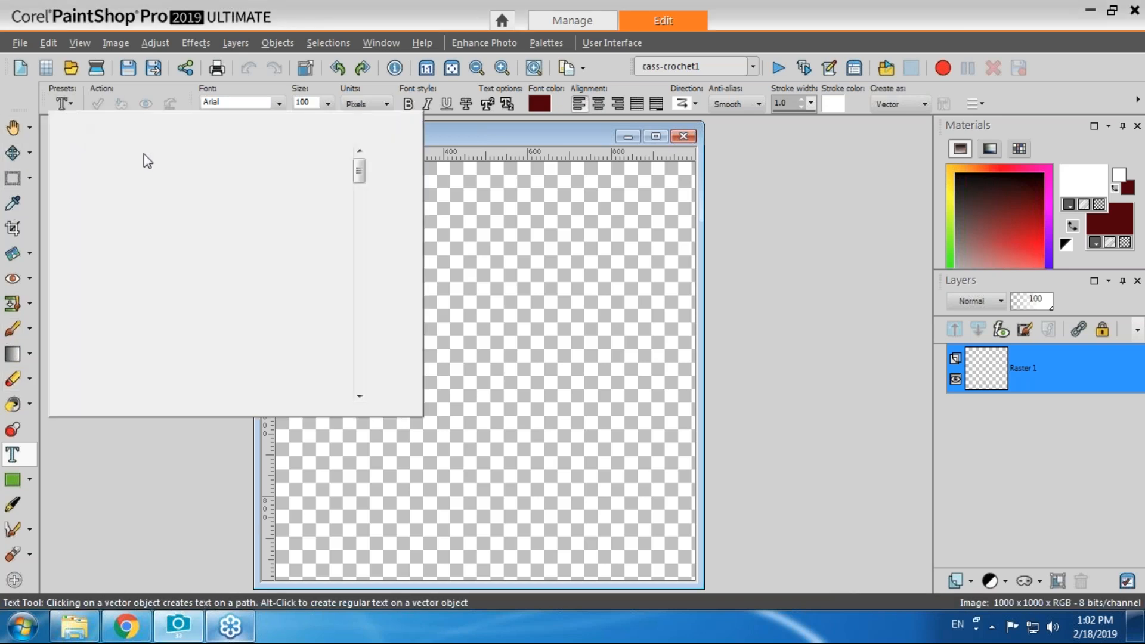
click(222, 152)
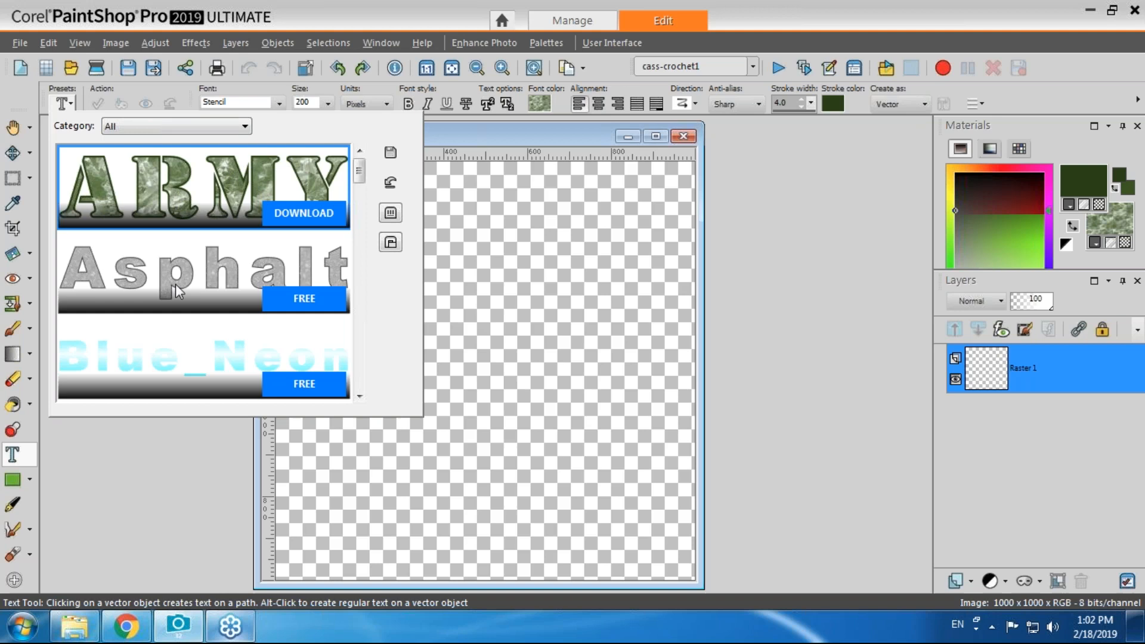
scroll(360, 210, down, 2)
drag(360, 210, 365, 389)
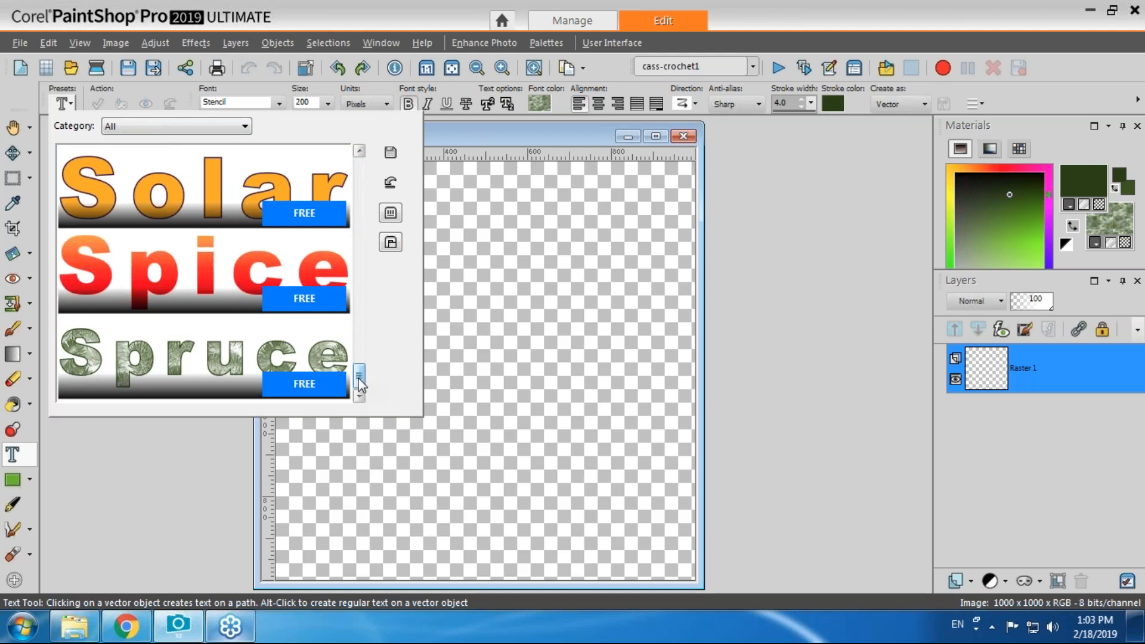
drag(361, 385, 361, 165)
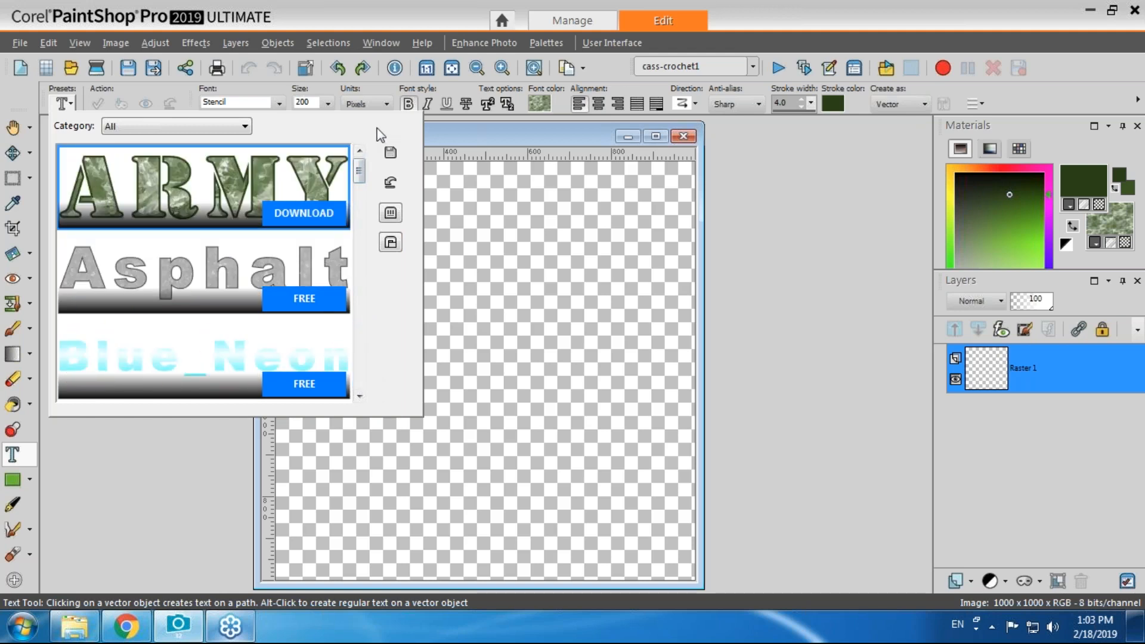
click(73, 103)
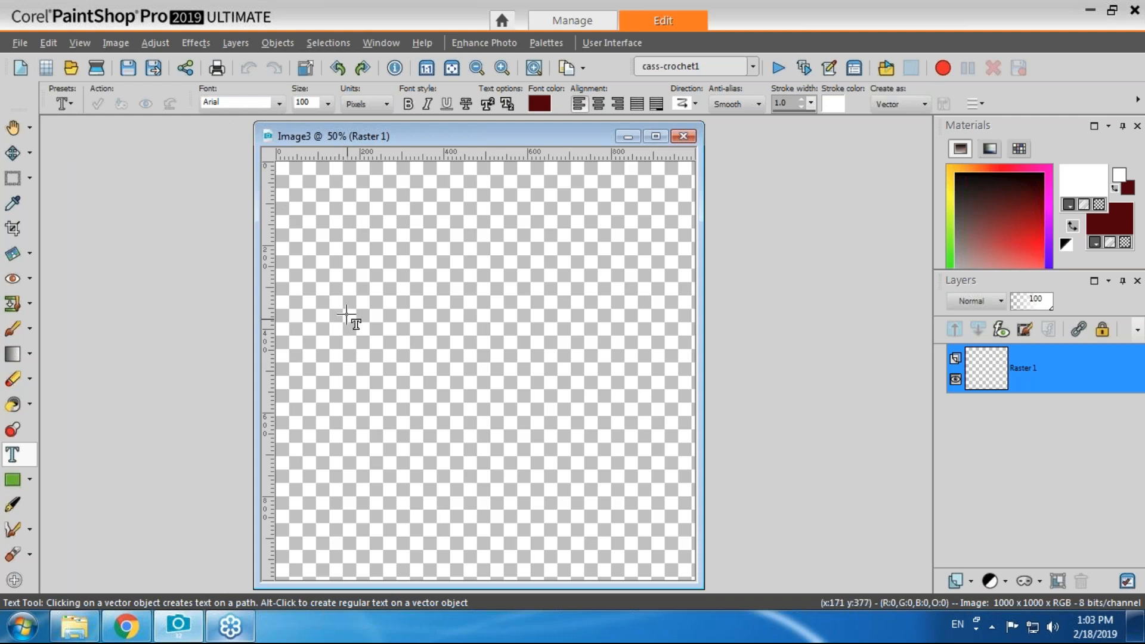
Make the text stroke transparent and add the text "This is the text" in the upper part of the canvas.
click(1099, 205)
click(347, 298)
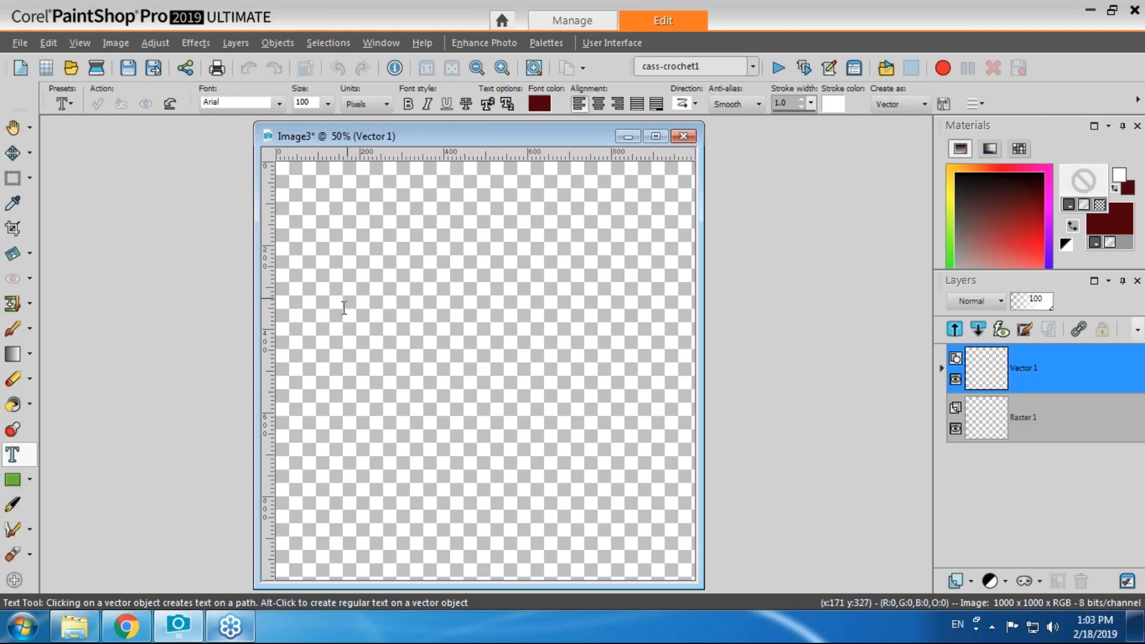
text(This )
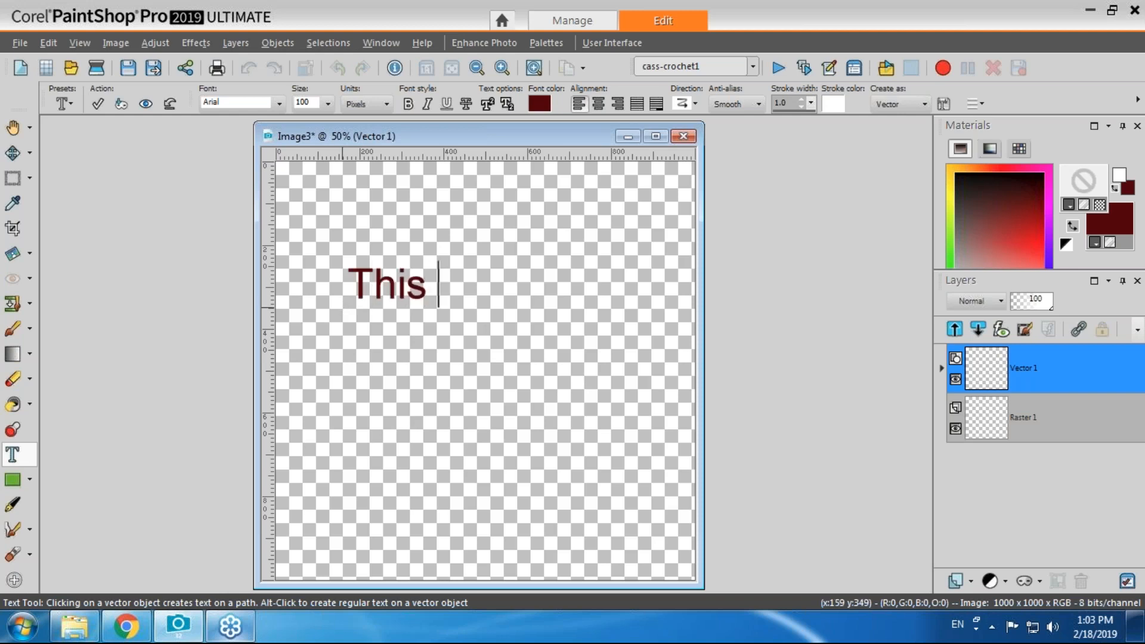
text(is the text)
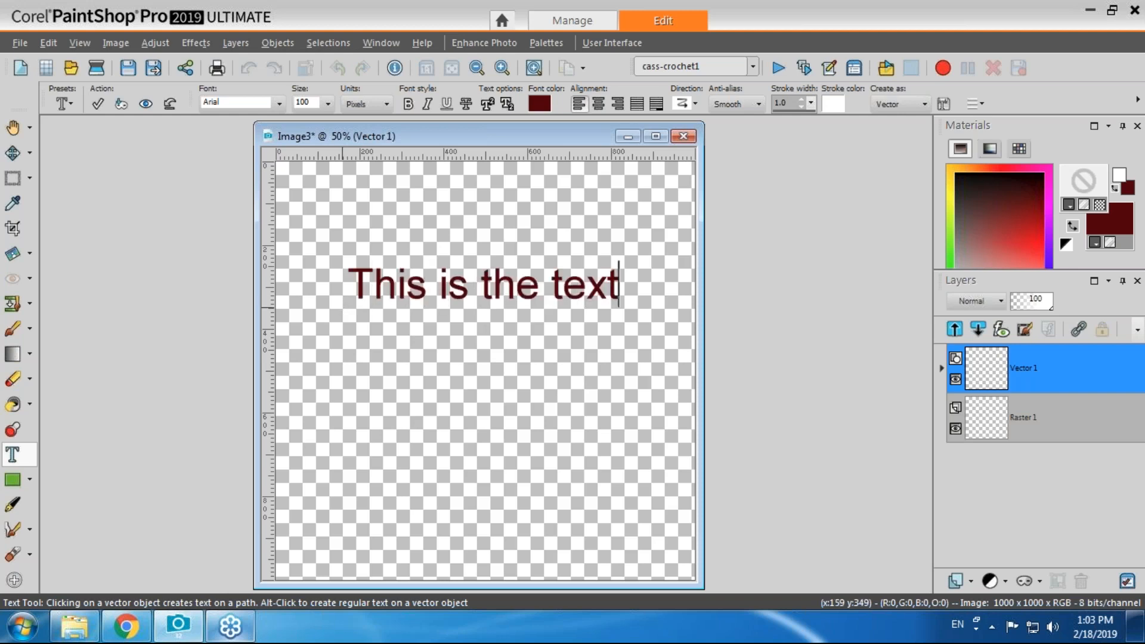
Preview other fonts, such as Baskerville Old Face, on the whole line of text.
drag(638, 289, 292, 303)
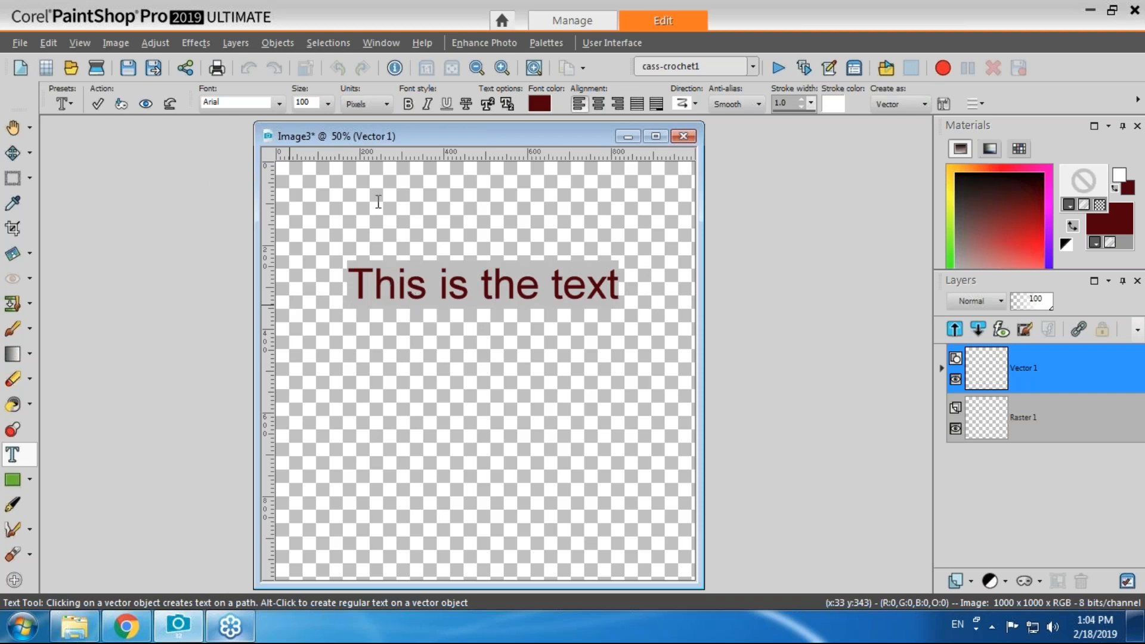
drag(354, 136, 525, 136)
click(278, 103)
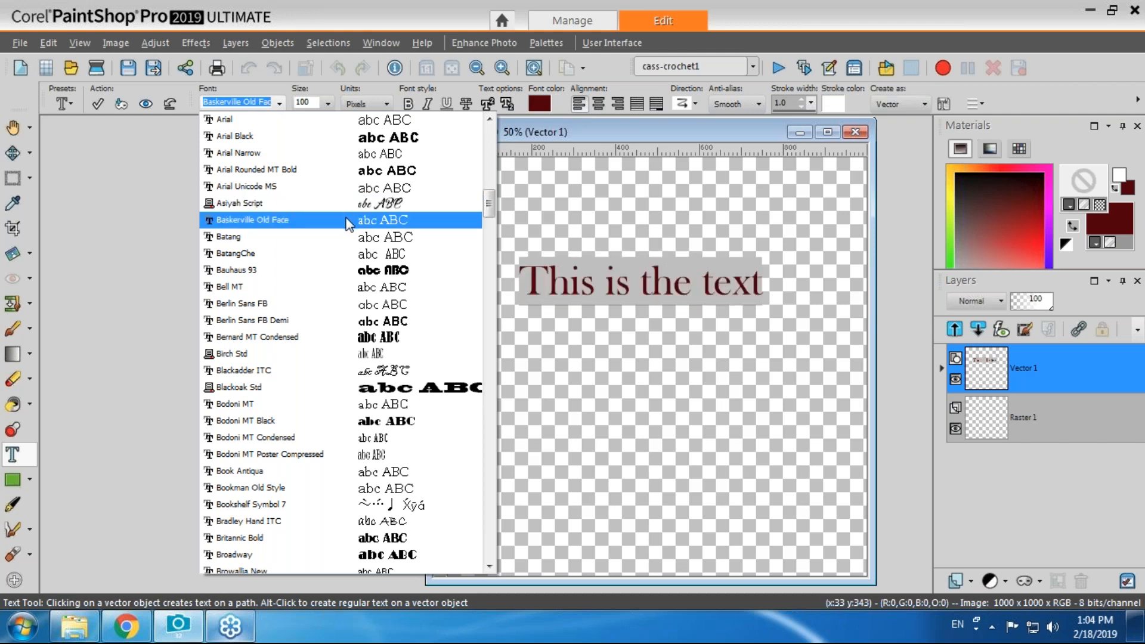
click(762, 296)
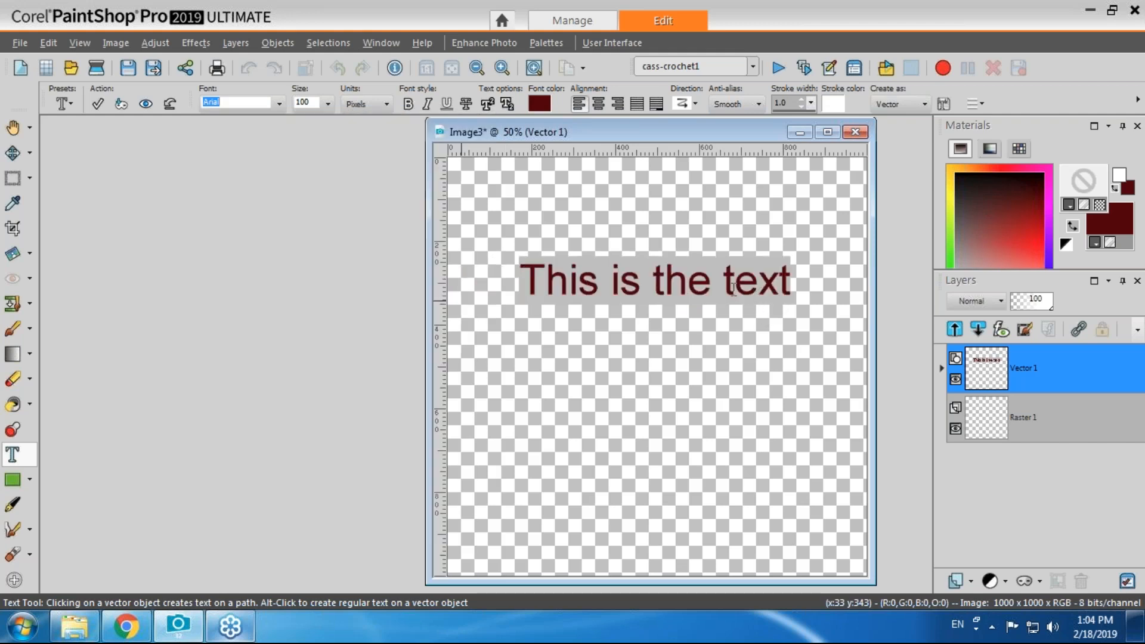
Add a second line reading "en français" to the text, using the French keyboard layout for the ç.
click(726, 285)
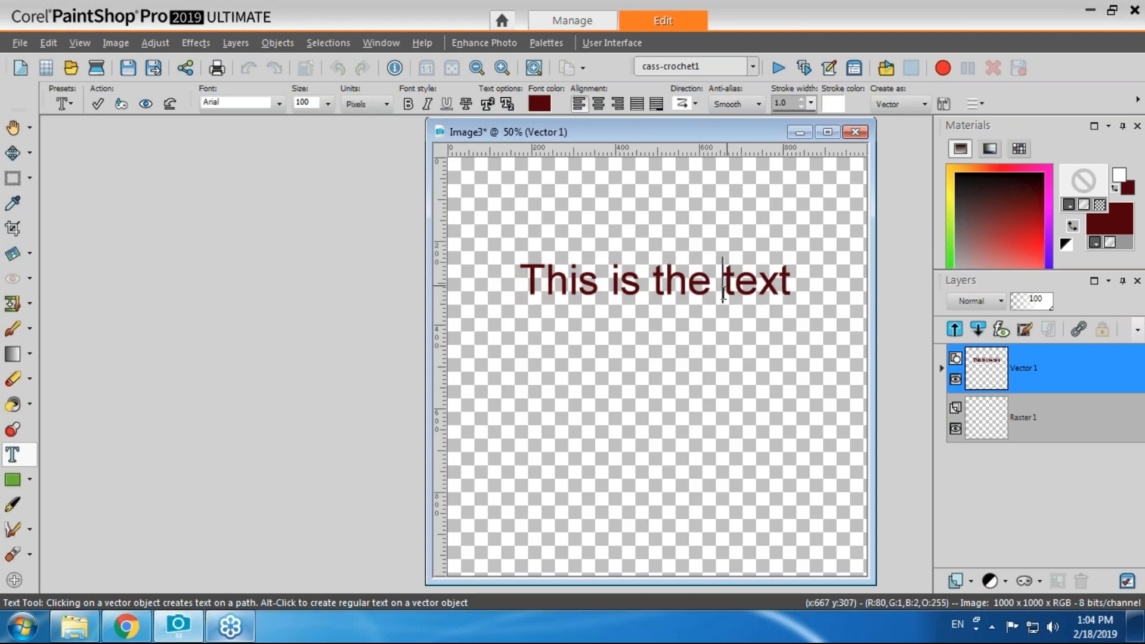
click(793, 287)
key(Return)
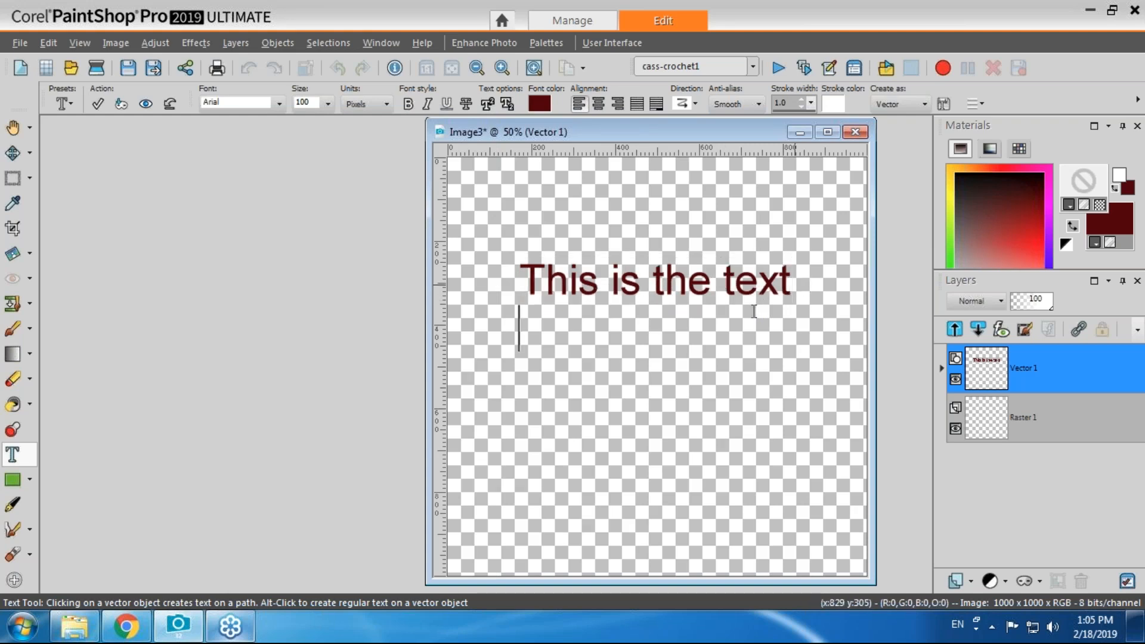
text(en fran)
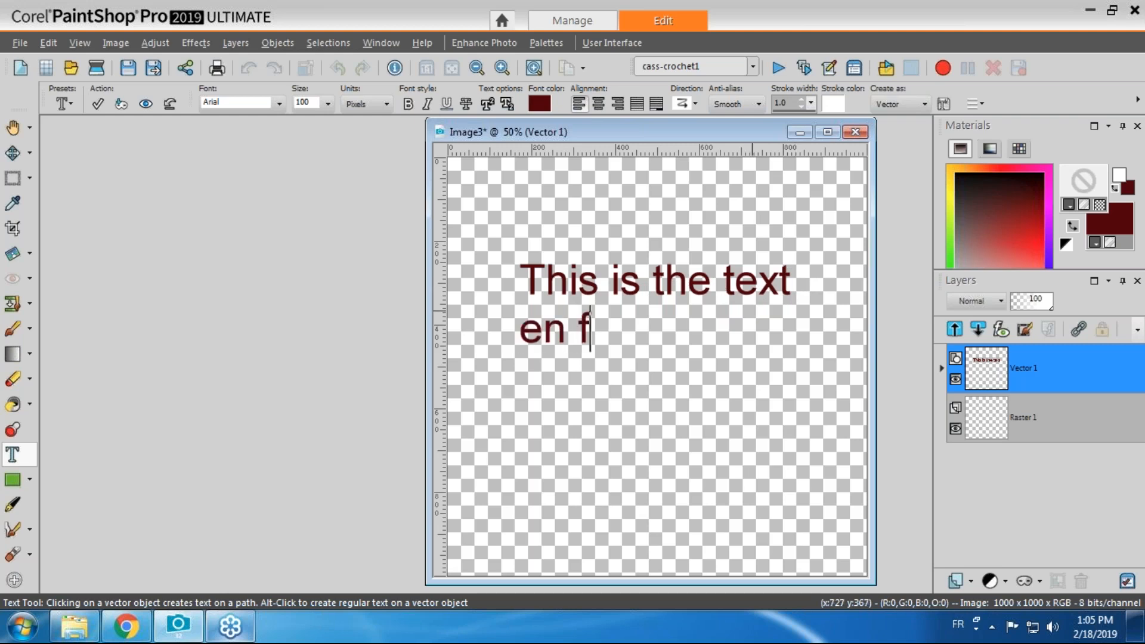
key(alt+shift)
text(çaio)
key(BackSpace)
text(s)
key(alt+shift)
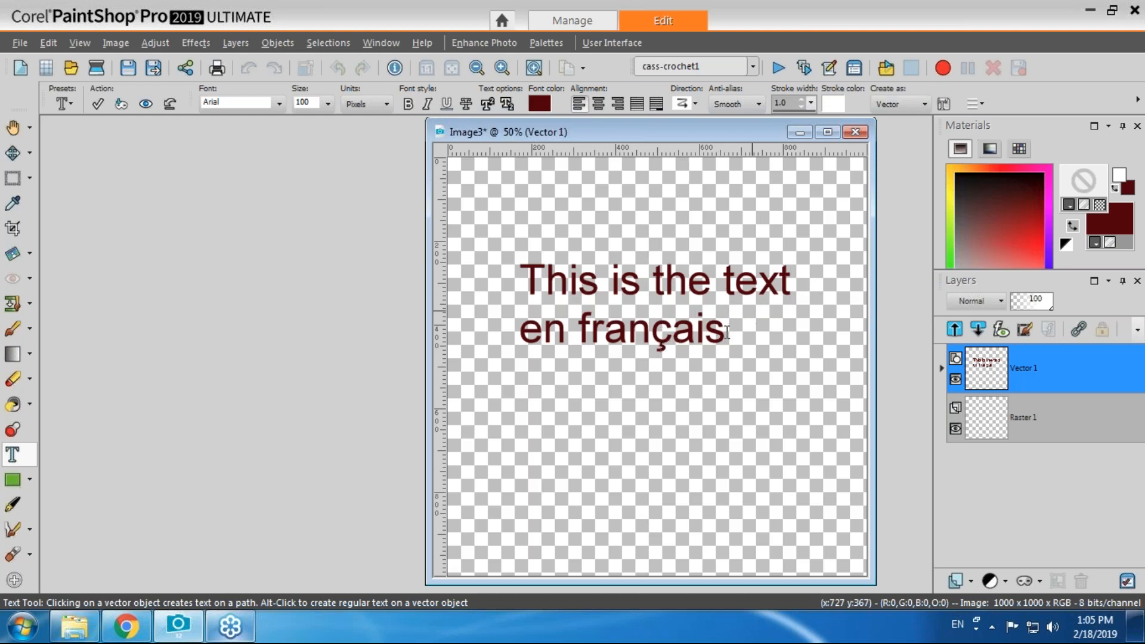
Change the font of both text lines to Dotum.
drag(718, 332, 521, 270)
click(278, 104)
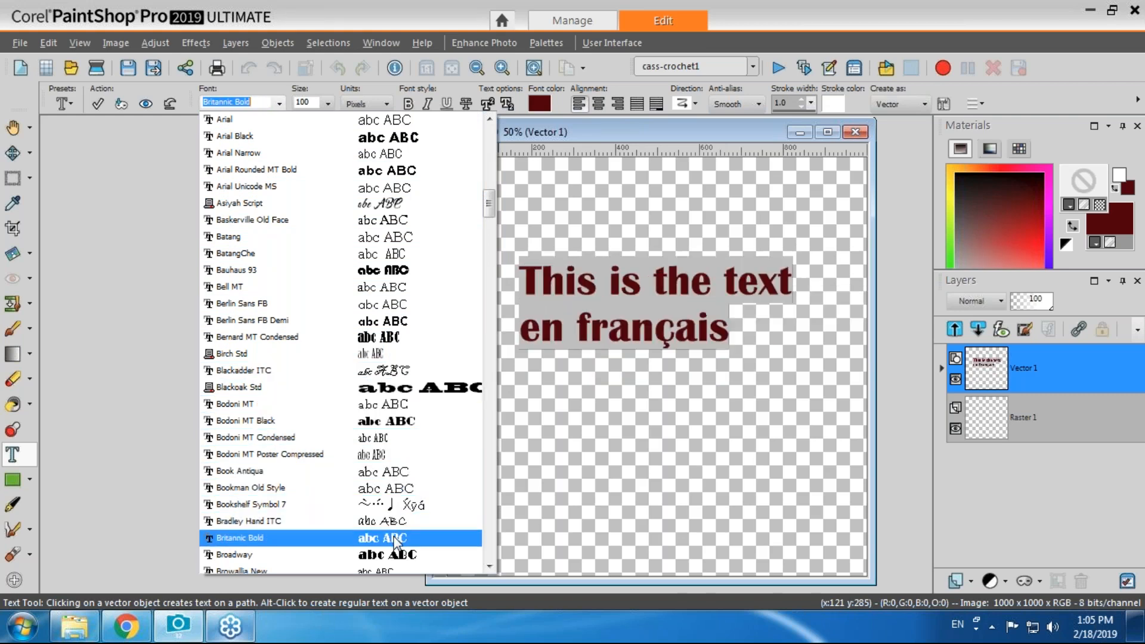
click(489, 528)
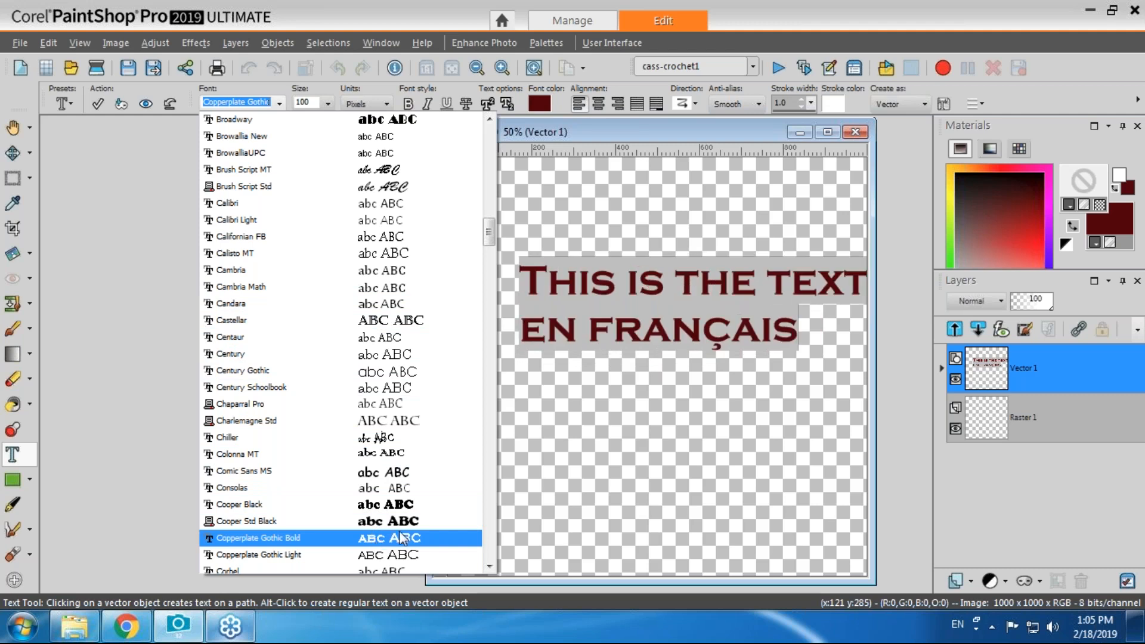
scroll(424, 428, down, 9)
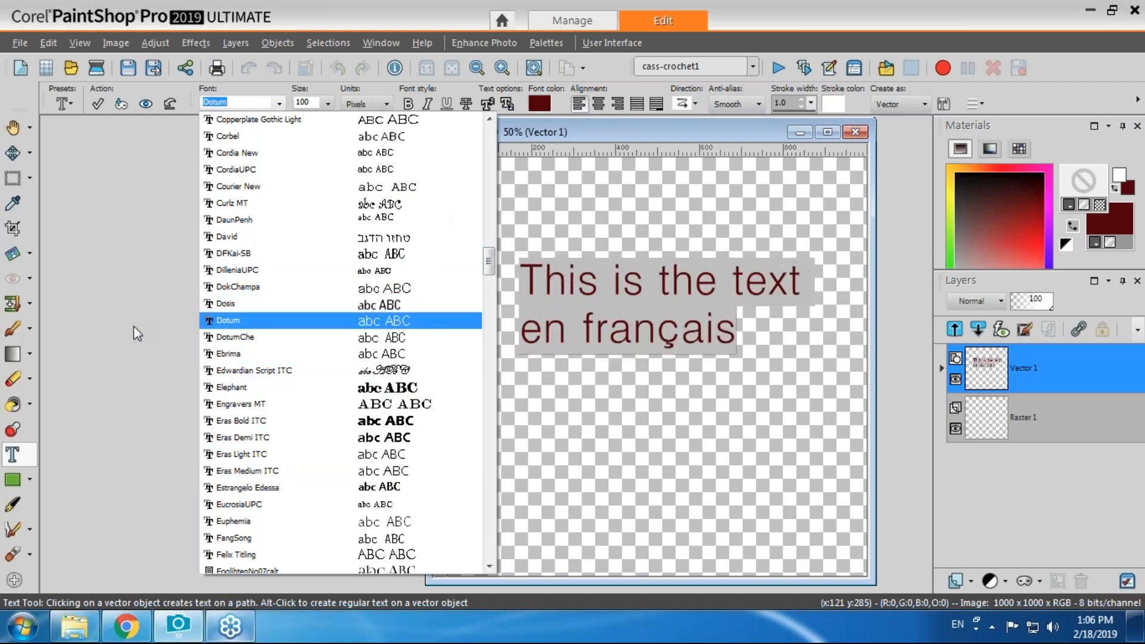
click(157, 306)
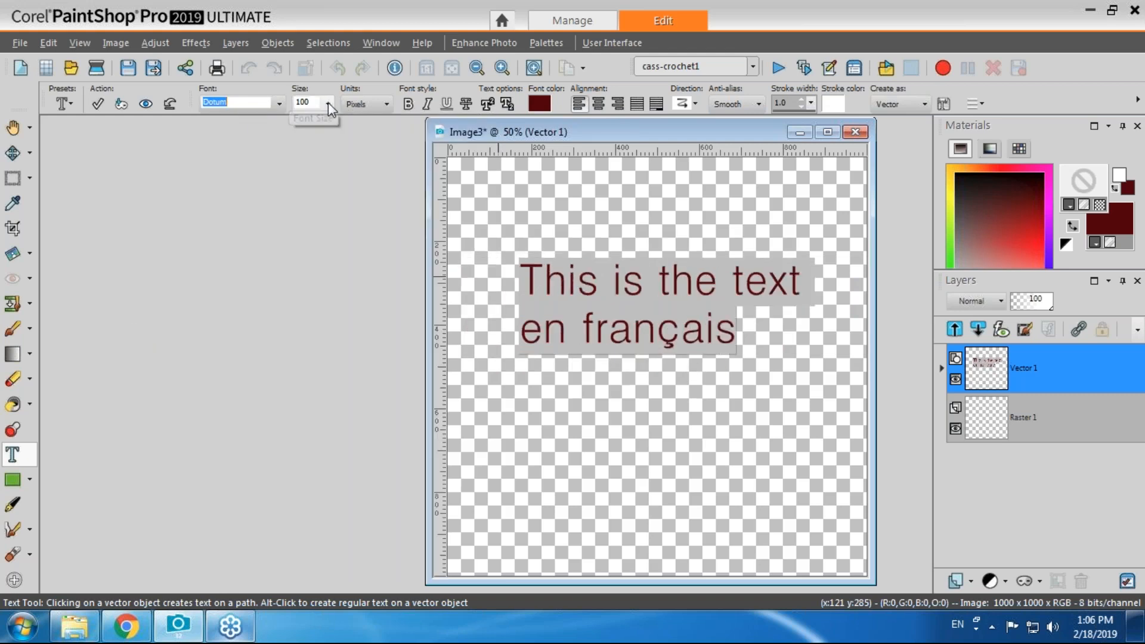
Try font sizes 30 and 200 on the selected text, and set the size to 96 pixels.
drag(588, 134, 469, 132)
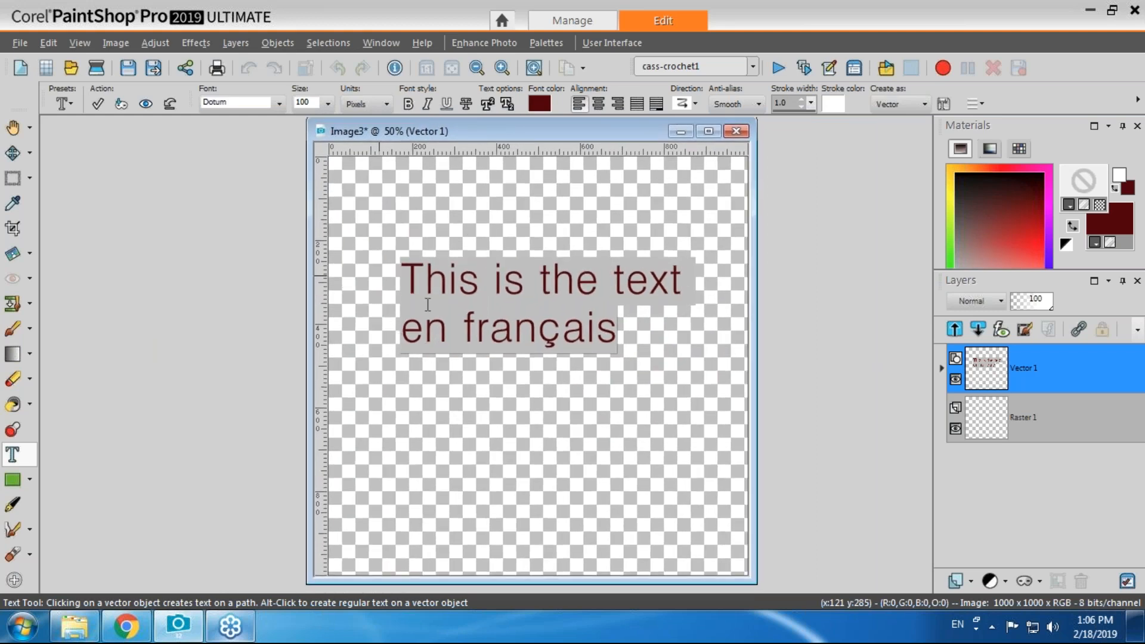
click(327, 104)
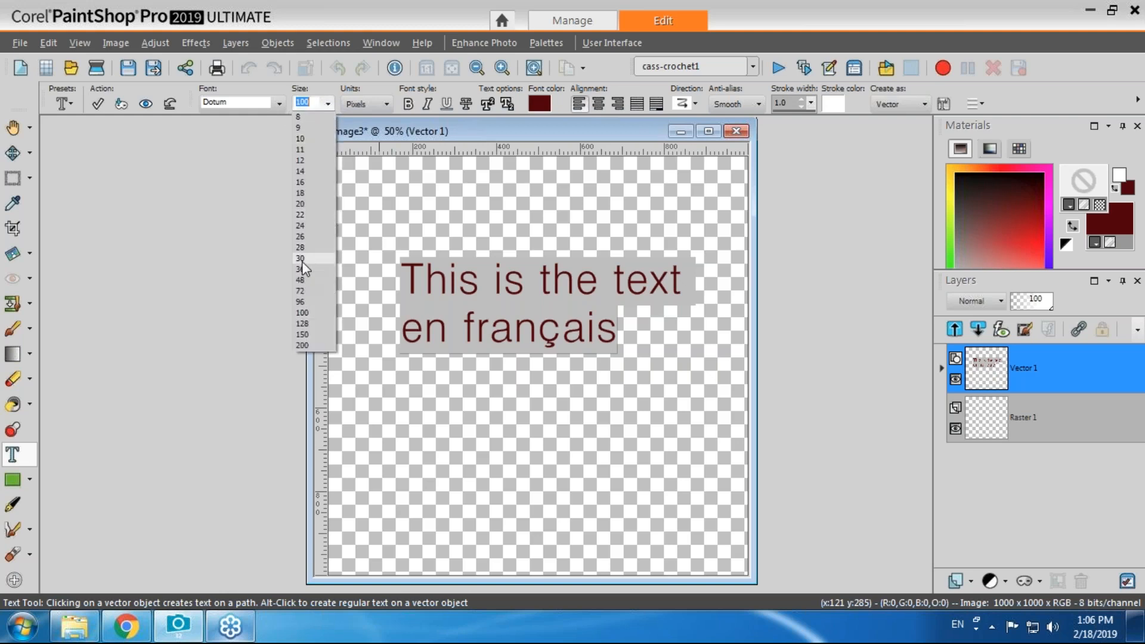
click(302, 259)
click(328, 103)
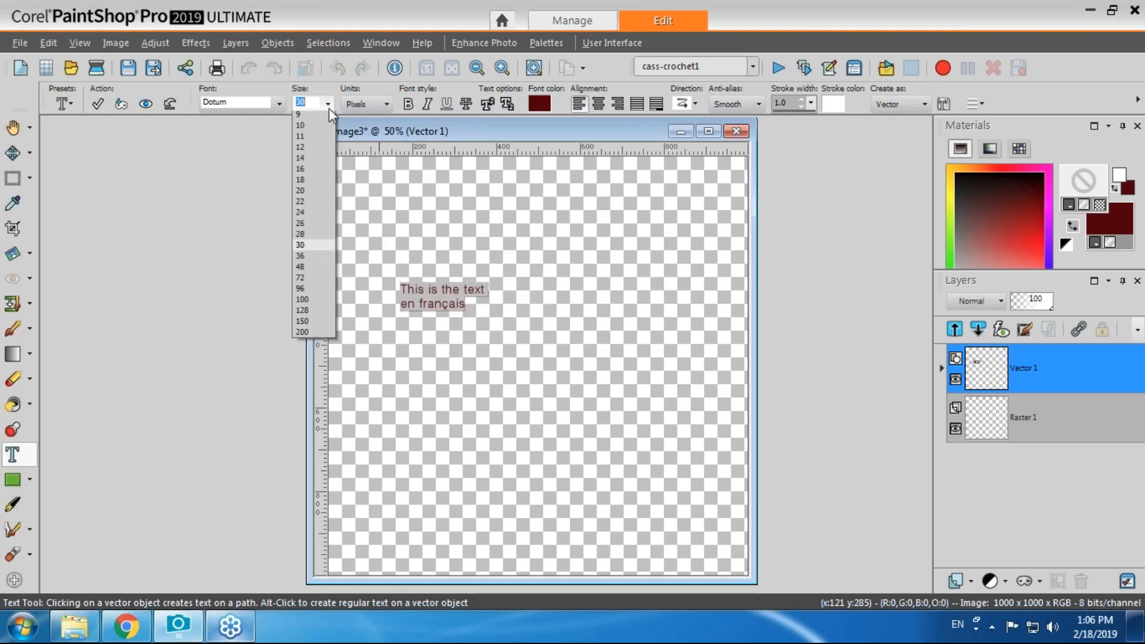
click(302, 344)
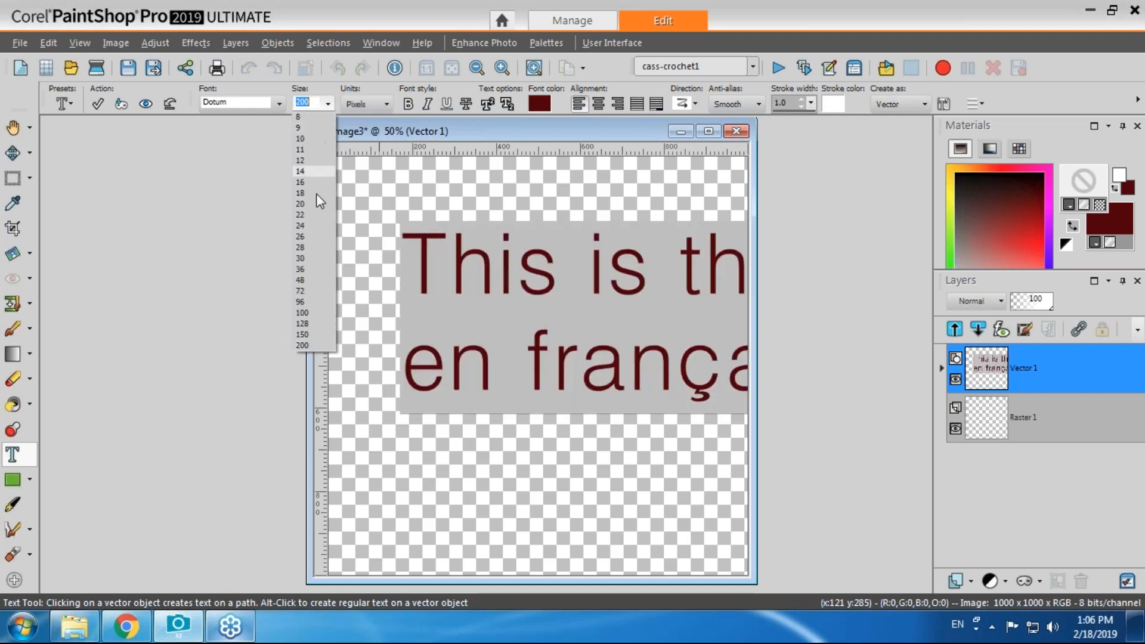
click(302, 301)
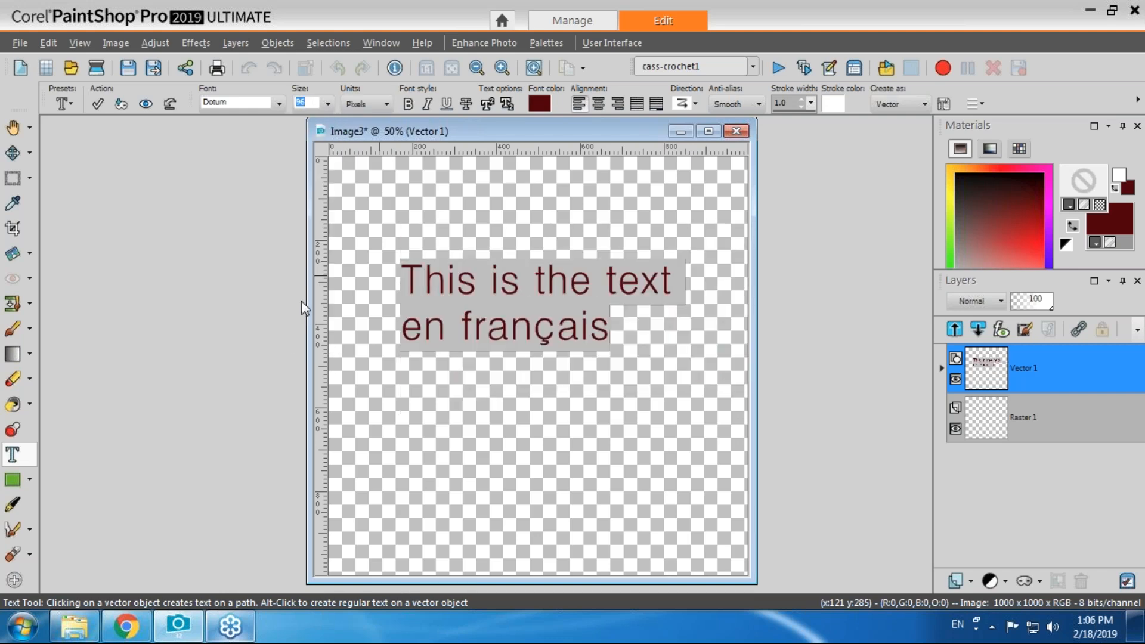
Switch the font size units of the selected text to points and back to pixels.
click(386, 105)
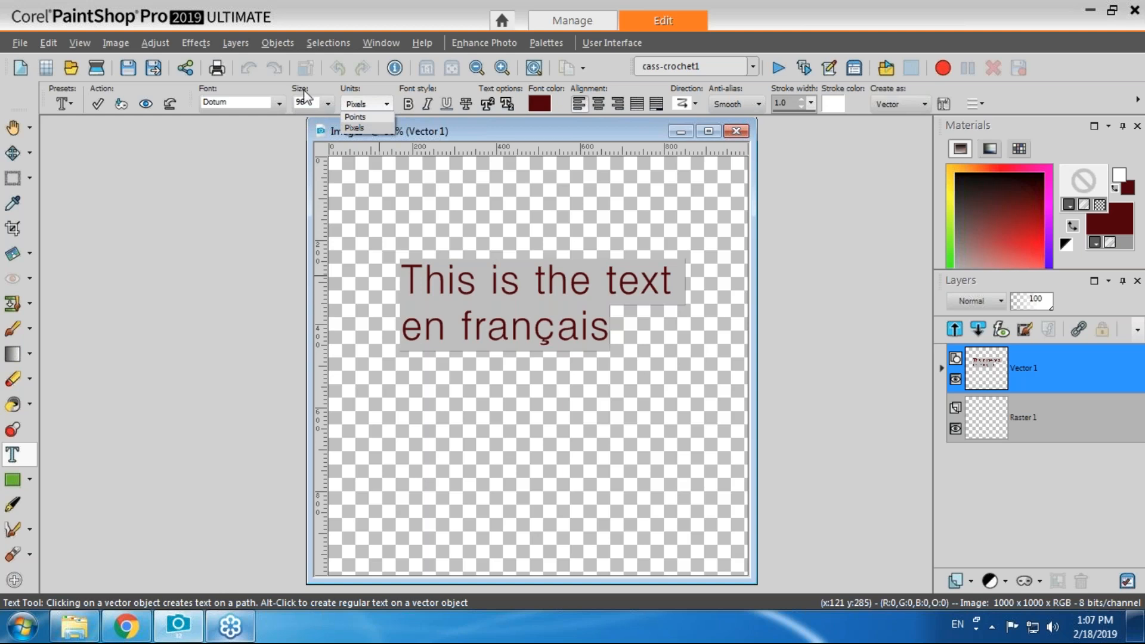
click(356, 127)
click(386, 105)
click(358, 117)
click(385, 105)
click(361, 129)
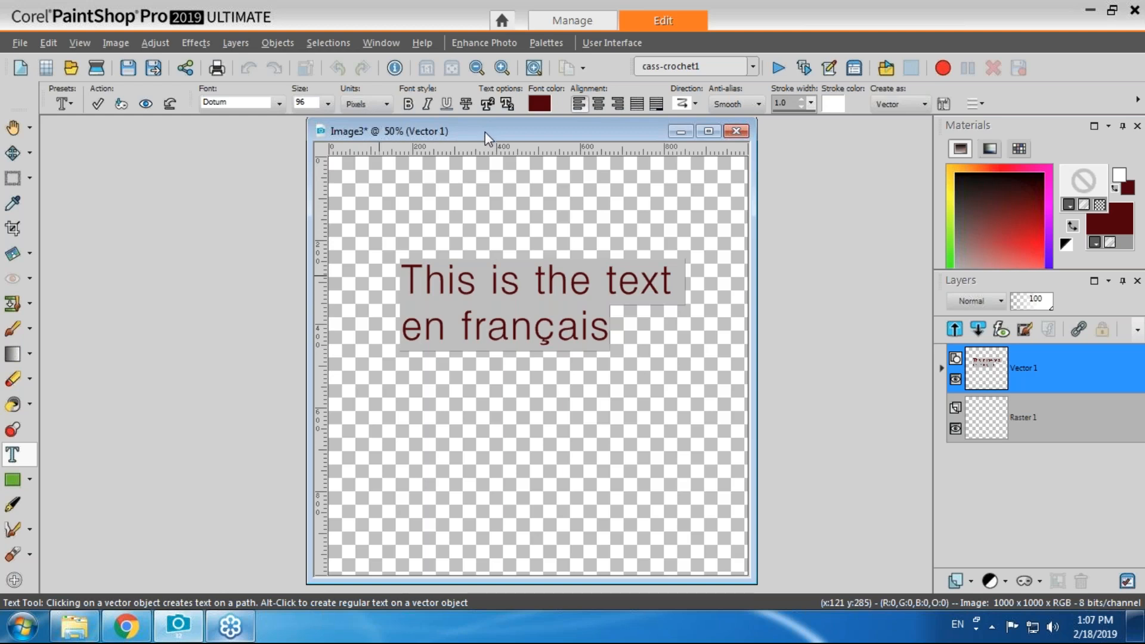
click(347, 105)
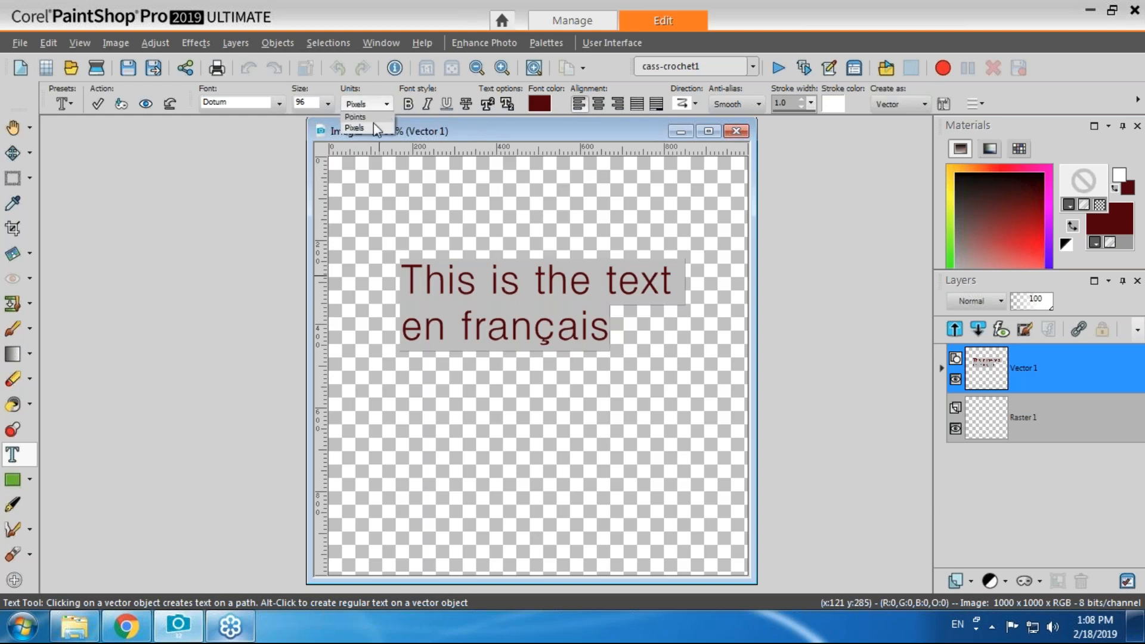
click(358, 116)
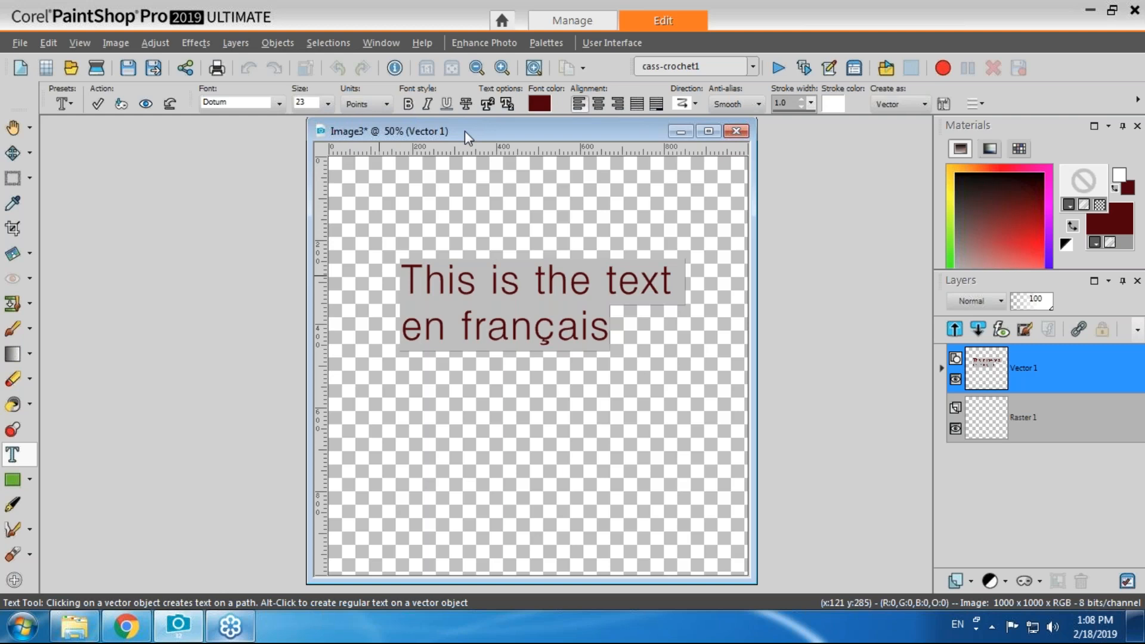
click(382, 106)
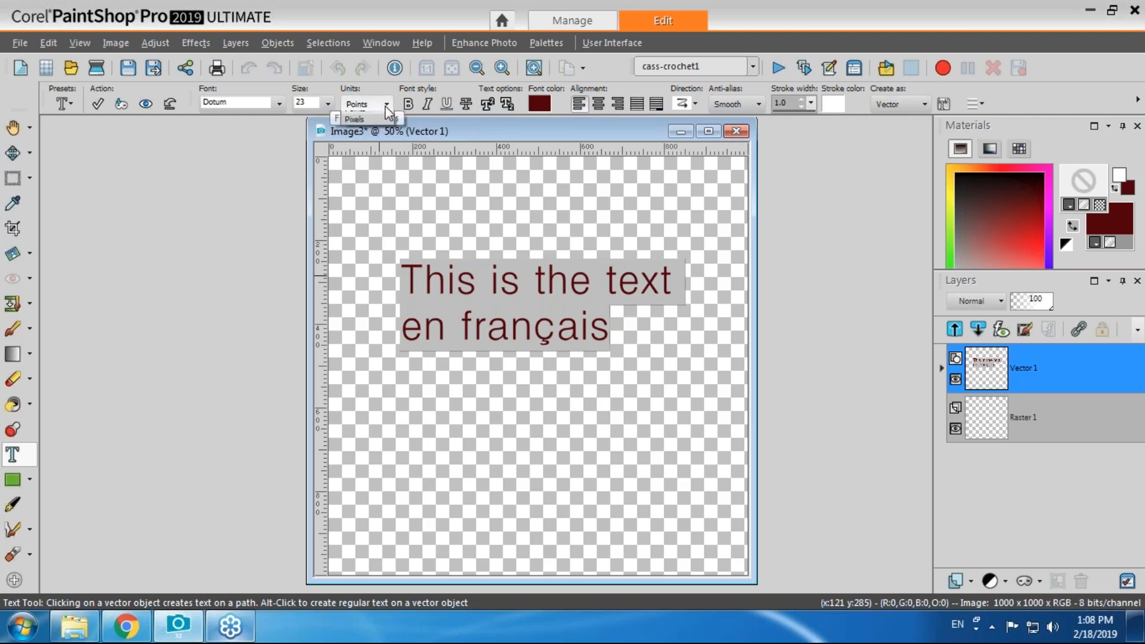
click(359, 128)
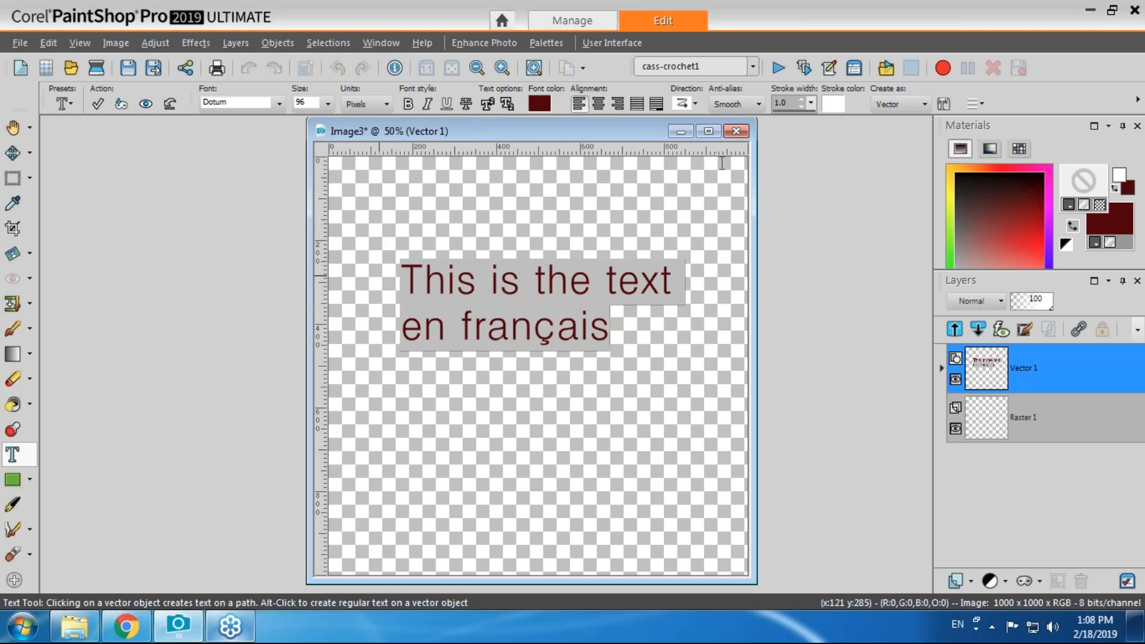
drag(643, 137, 645, 137)
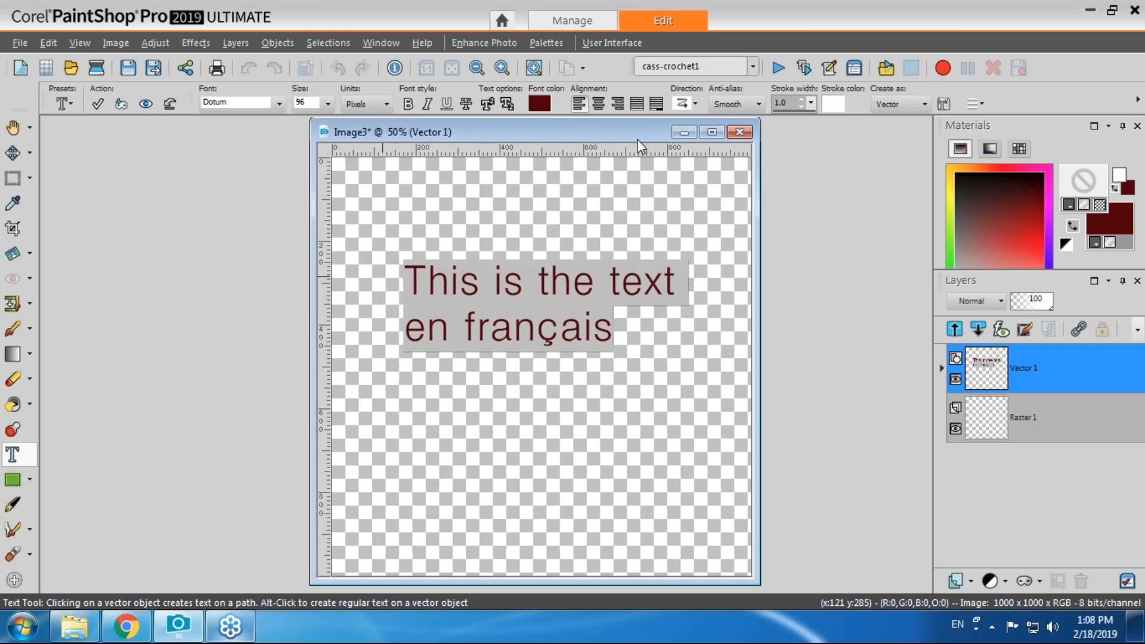
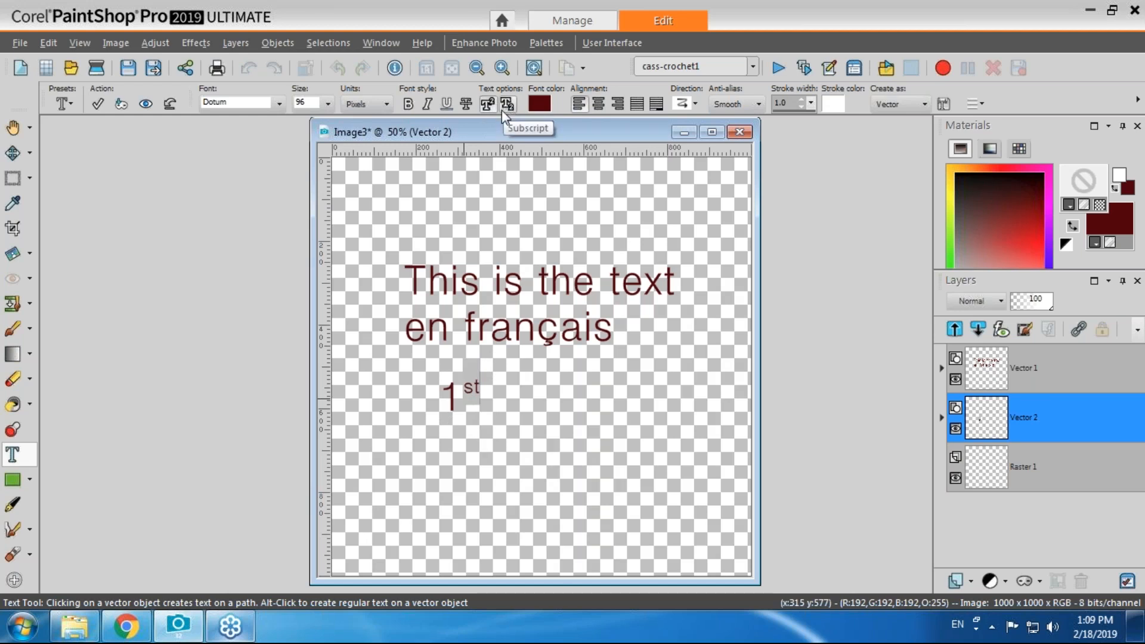
Select the Raster 1 layer and add the separate text "H2O" below "1st" on the canvas.
click(500, 405)
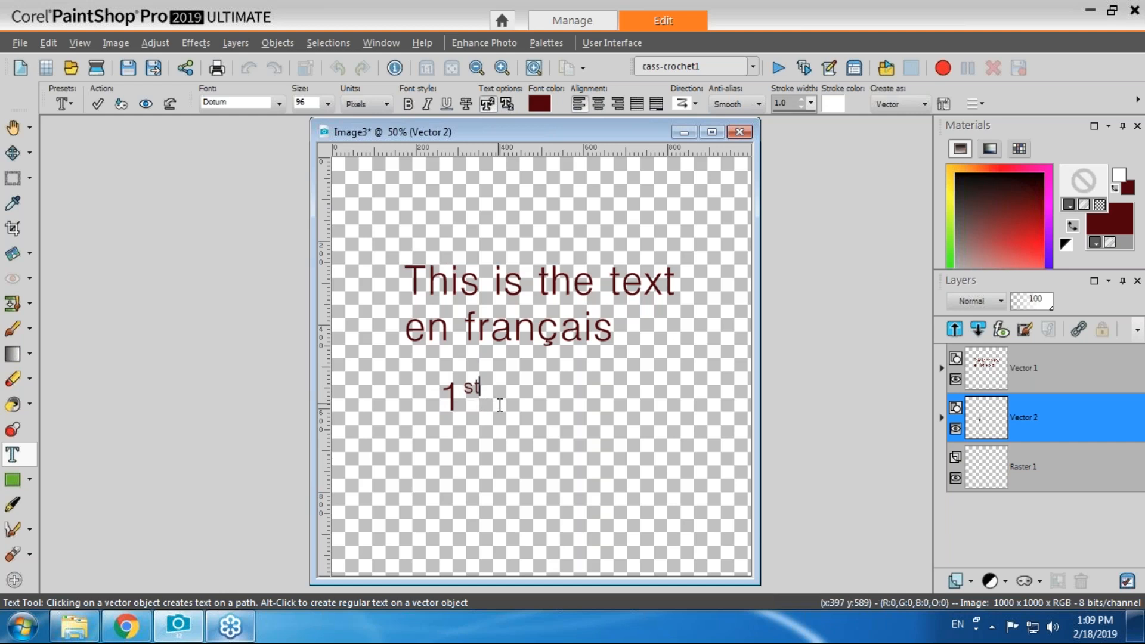
click(1011, 474)
click(436, 475)
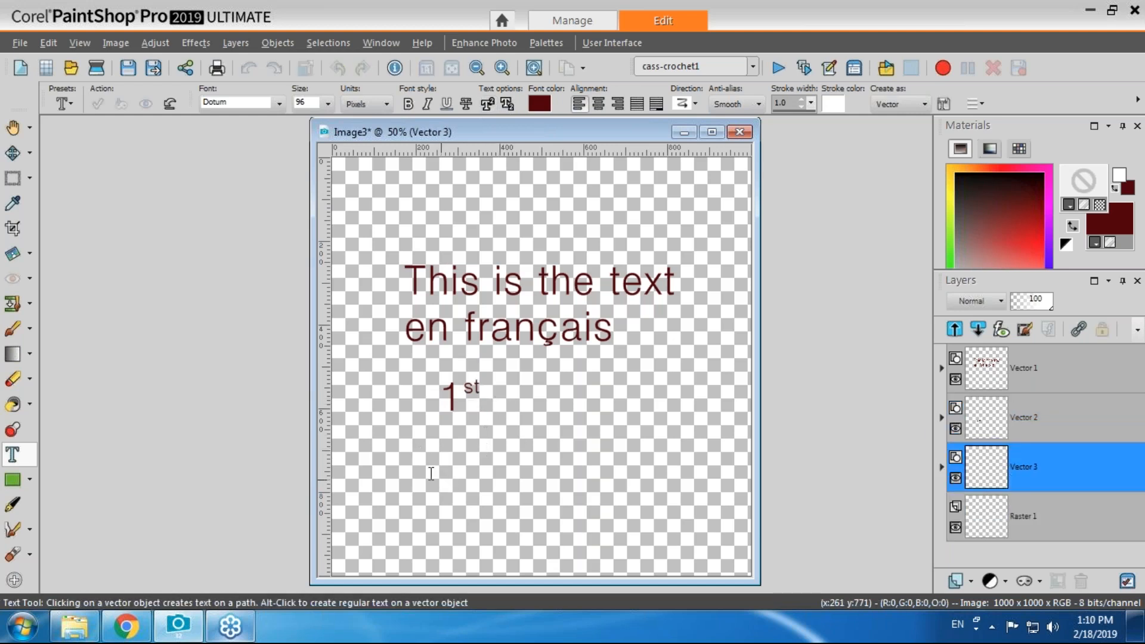
text(H2O)
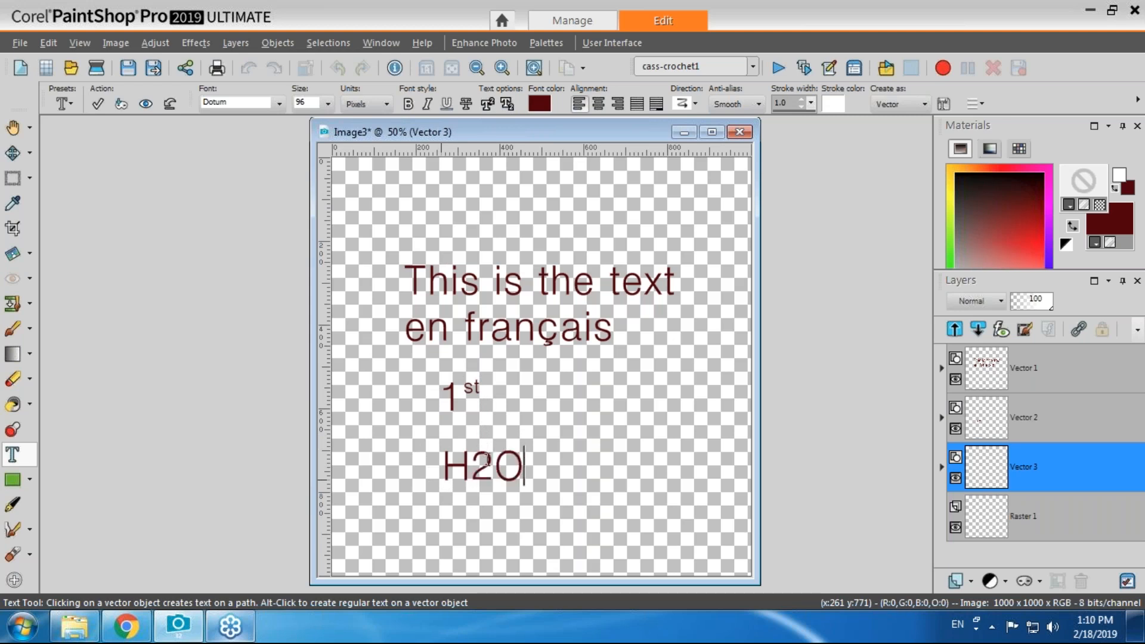
Apply subscript to the "2" in "H2O" and switch it off again.
drag(494, 468, 475, 468)
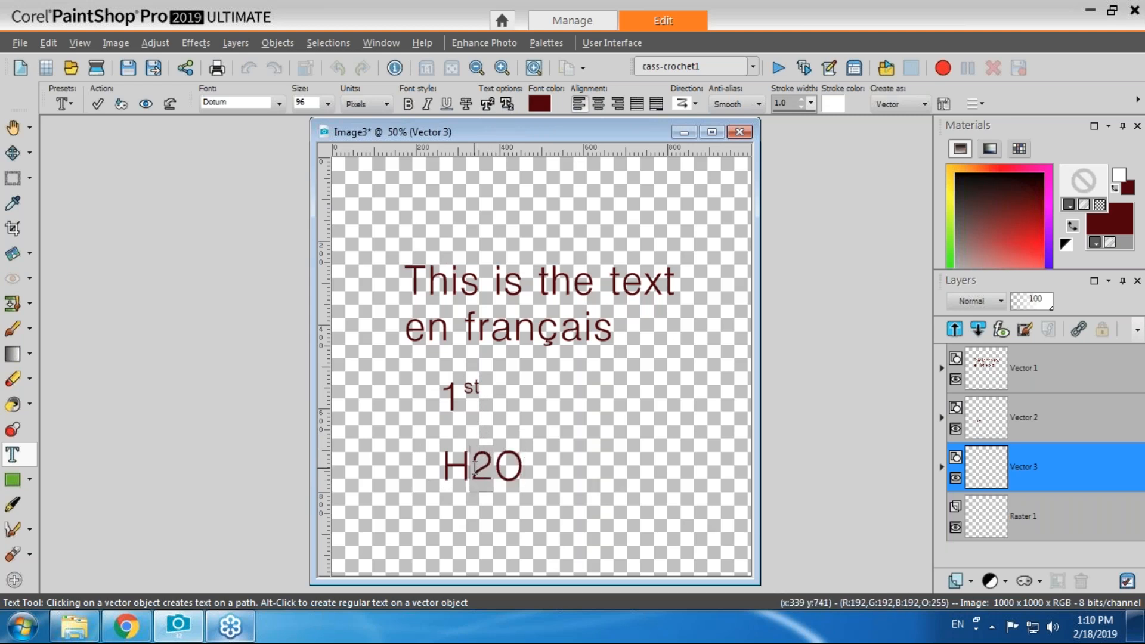
click(507, 105)
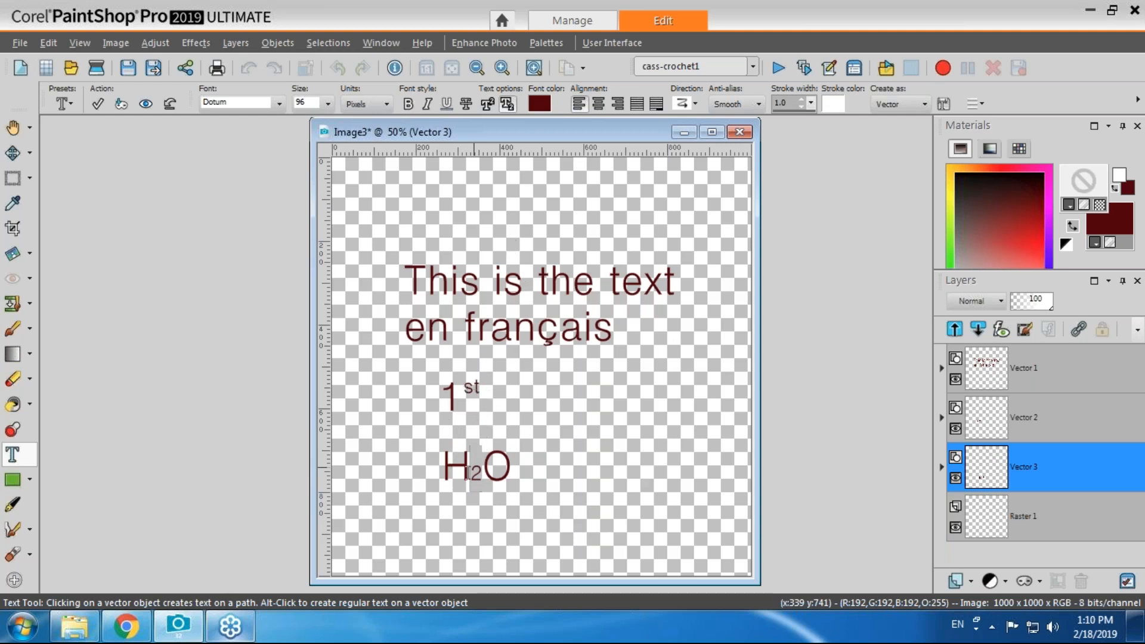
click(507, 106)
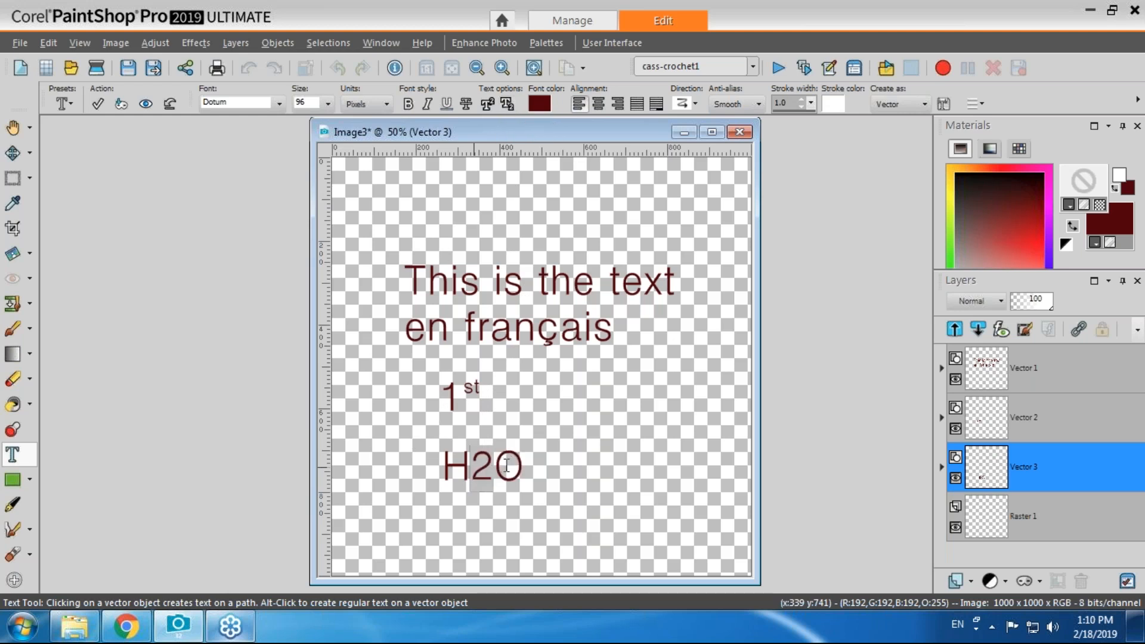
Delete the vector layers holding the "1st" and "H2O" texts.
click(1039, 426)
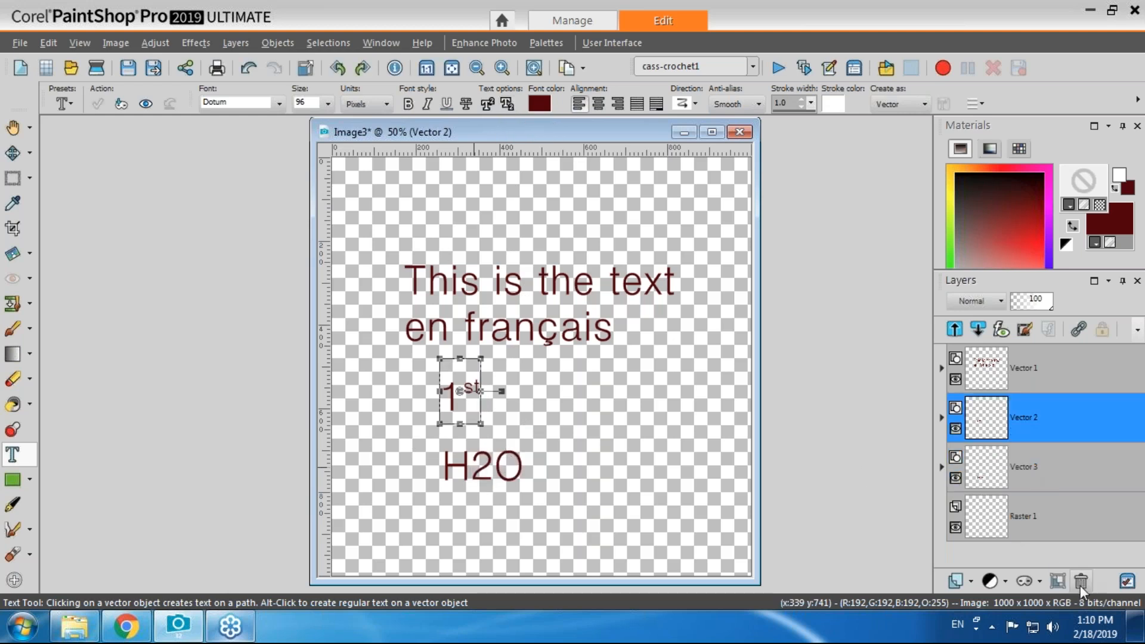
click(1082, 582)
click(1079, 582)
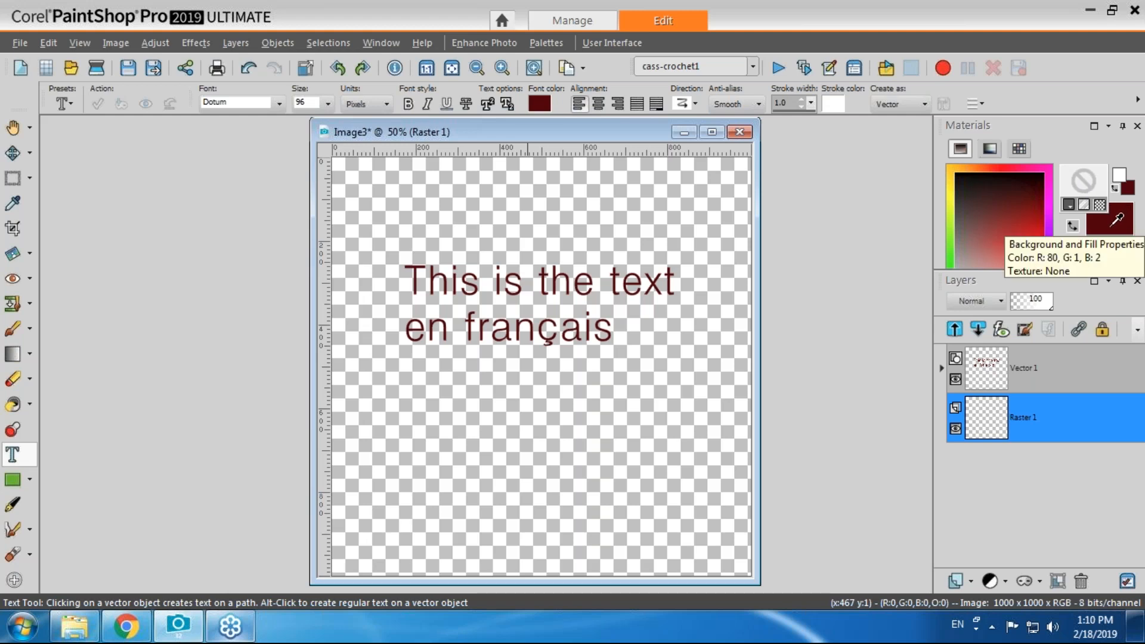
Set the fill color to dark green, and enable the stroke with a dark reddish-brown color.
click(953, 243)
click(1039, 242)
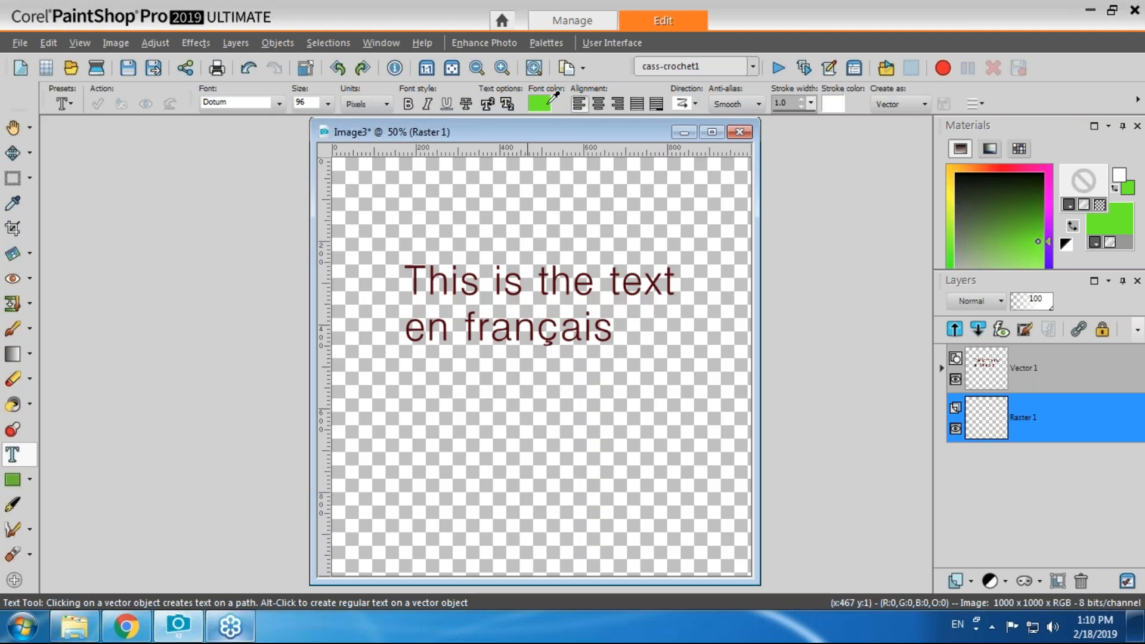
click(1026, 208)
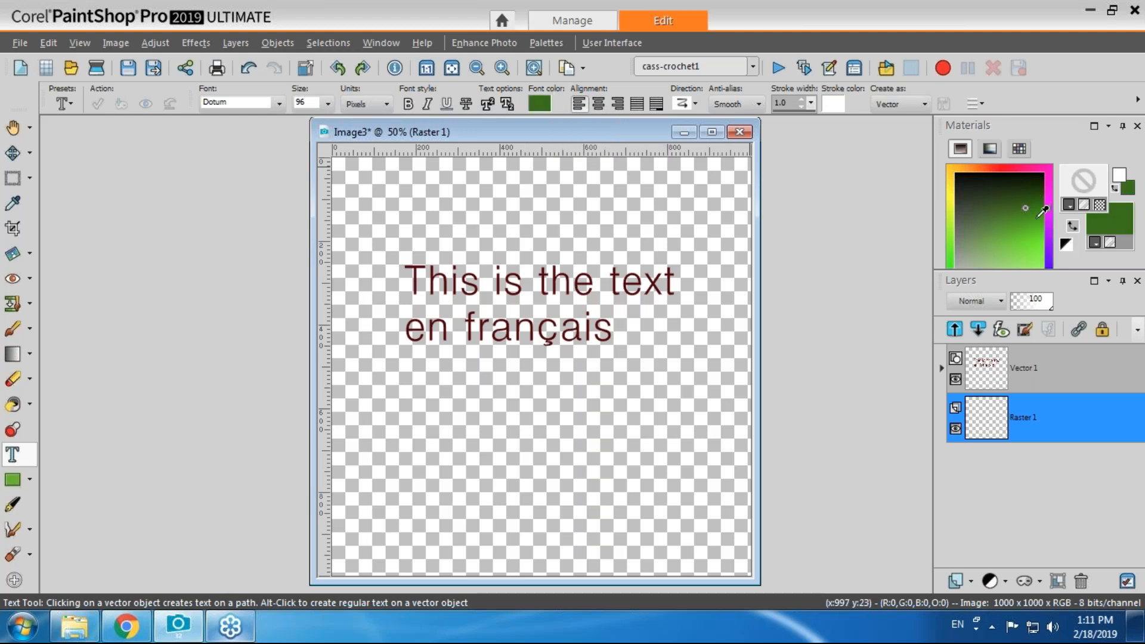
click(1100, 206)
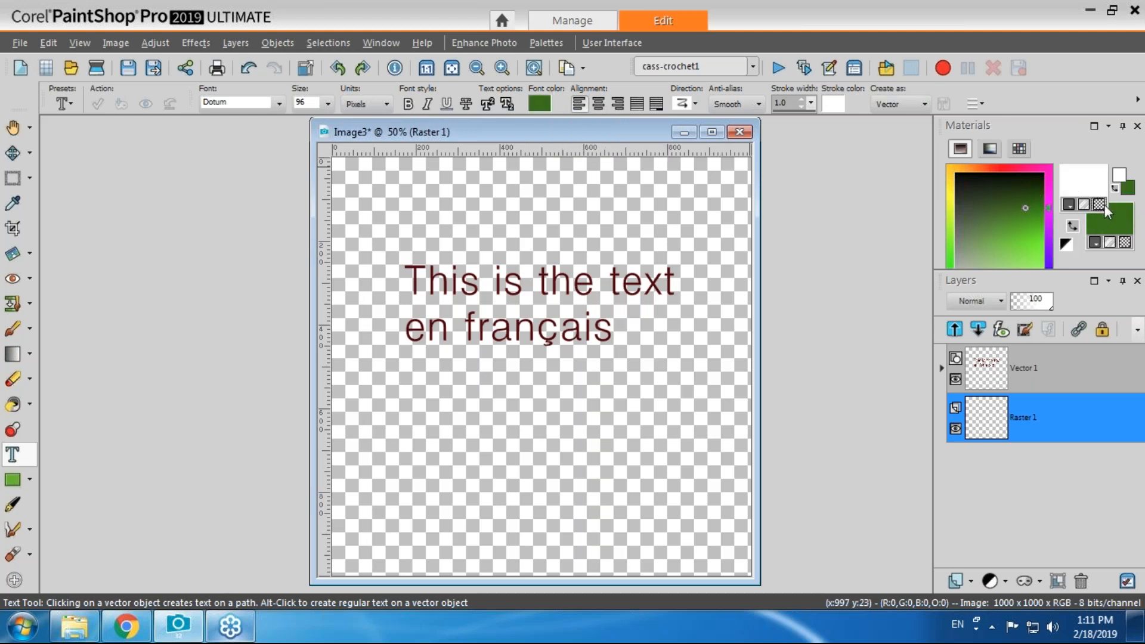
click(988, 164)
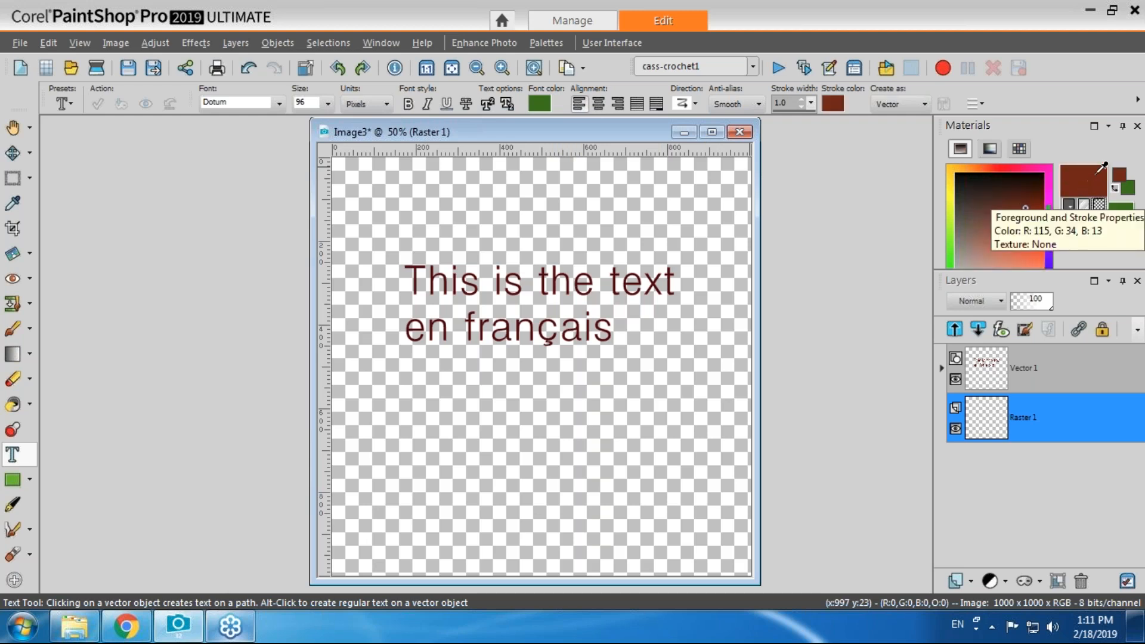
Look through the color and gradient styles for the text fill, and set the fill to the WoodPanel2 pattern.
click(544, 101)
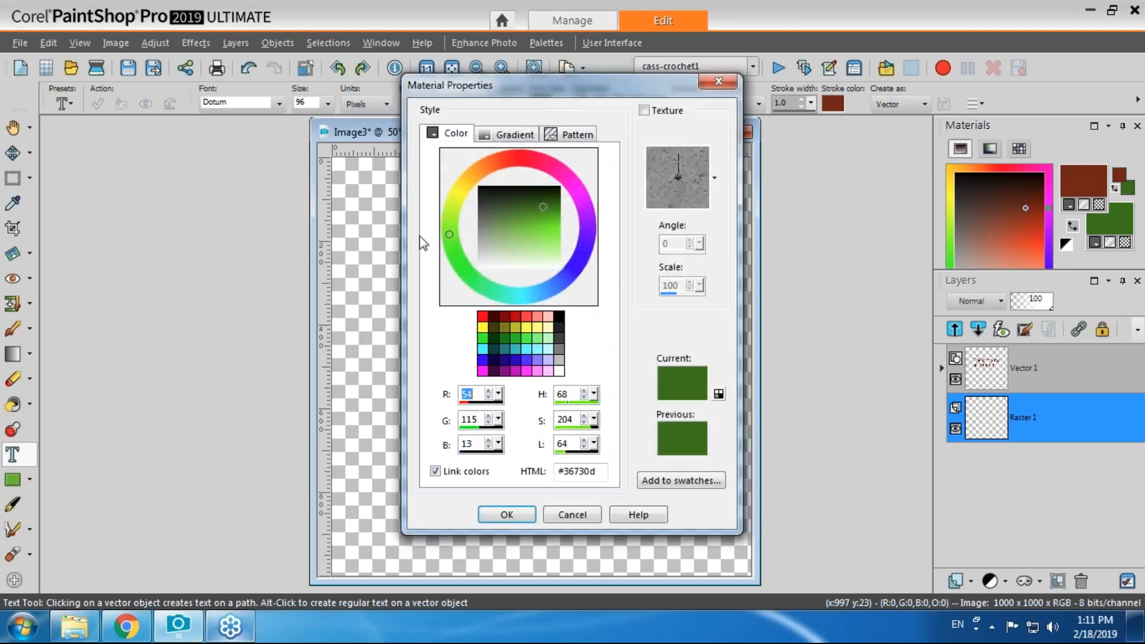
click(719, 82)
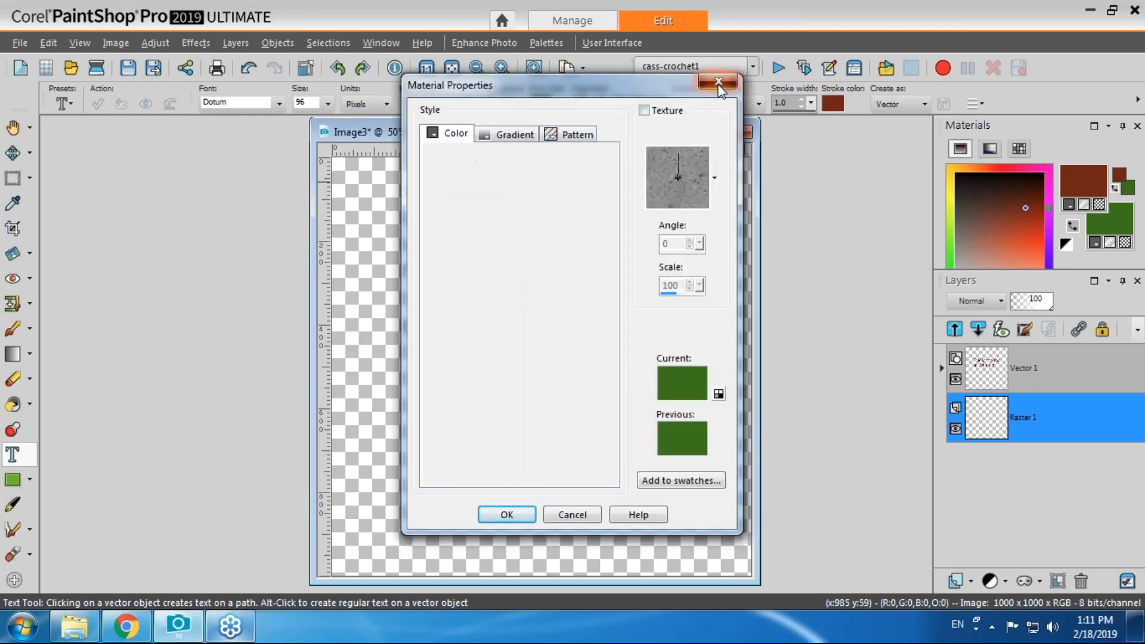
click(1110, 222)
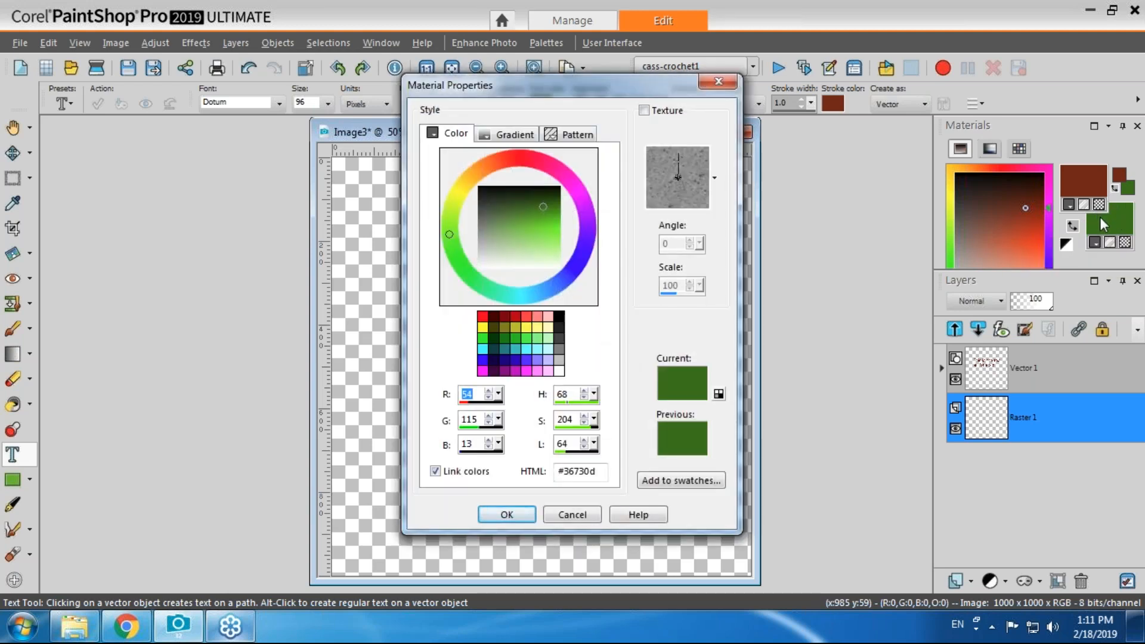
drag(604, 83, 673, 130)
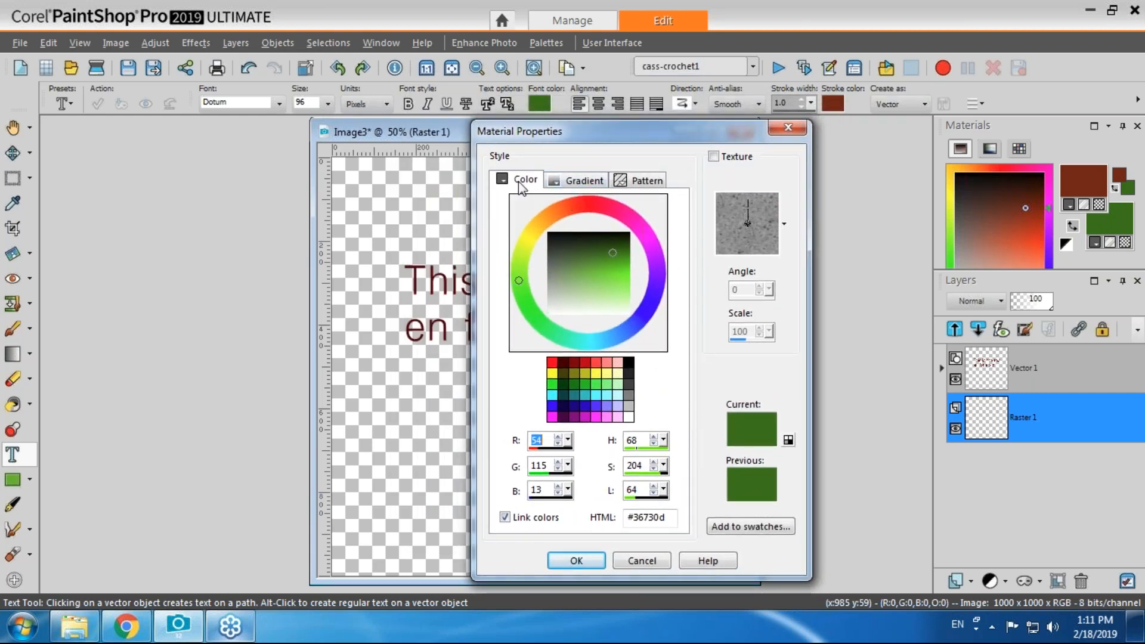
click(581, 182)
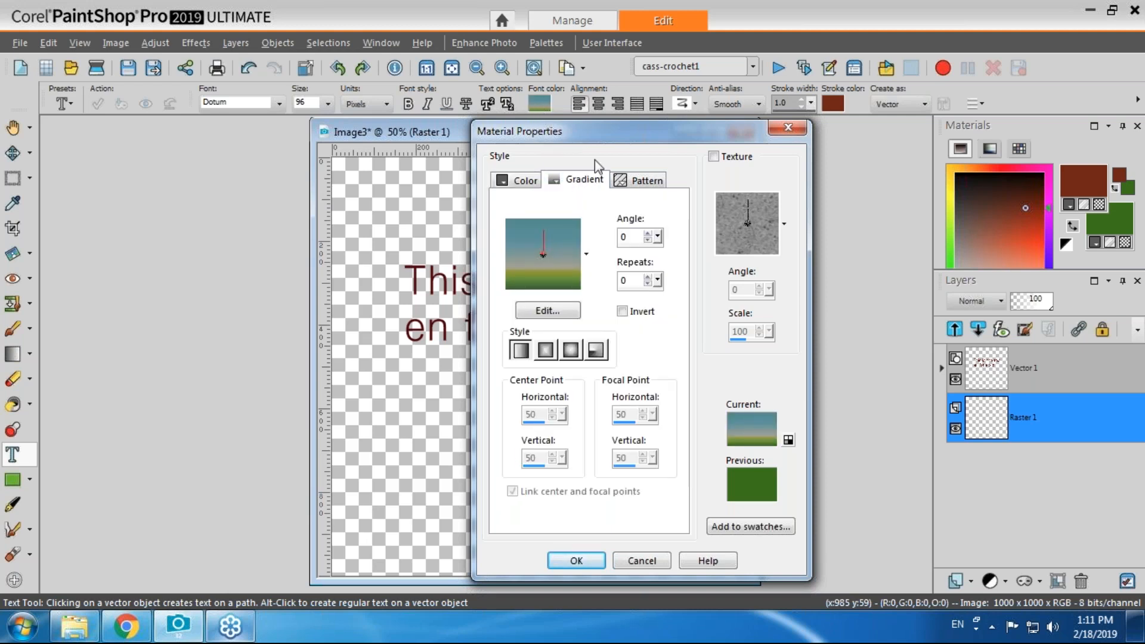
click(641, 185)
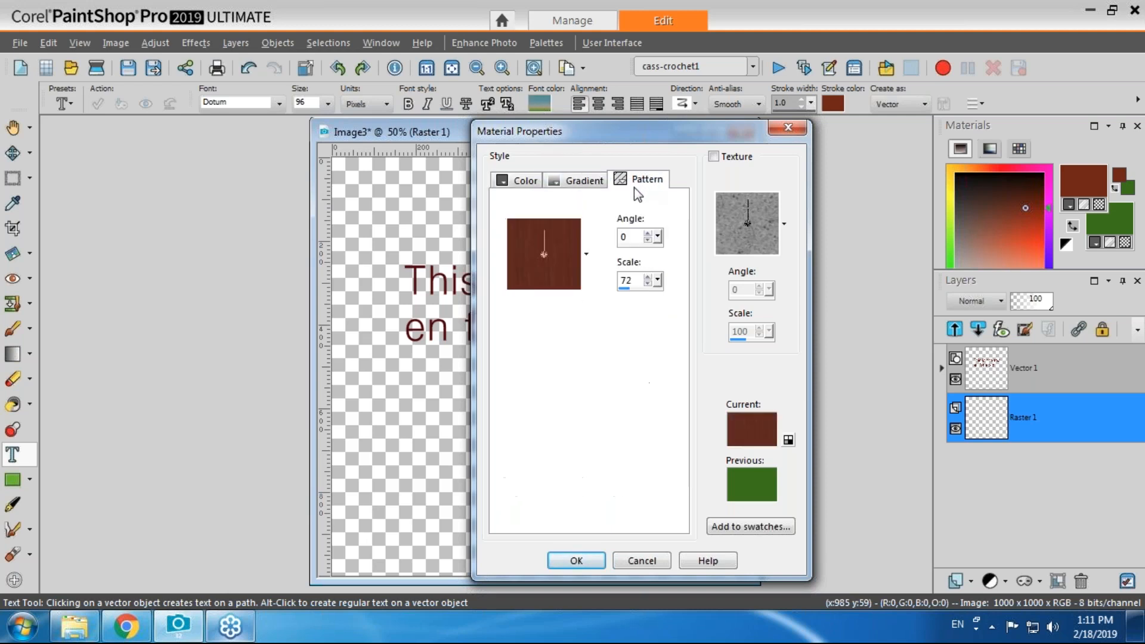
click(588, 260)
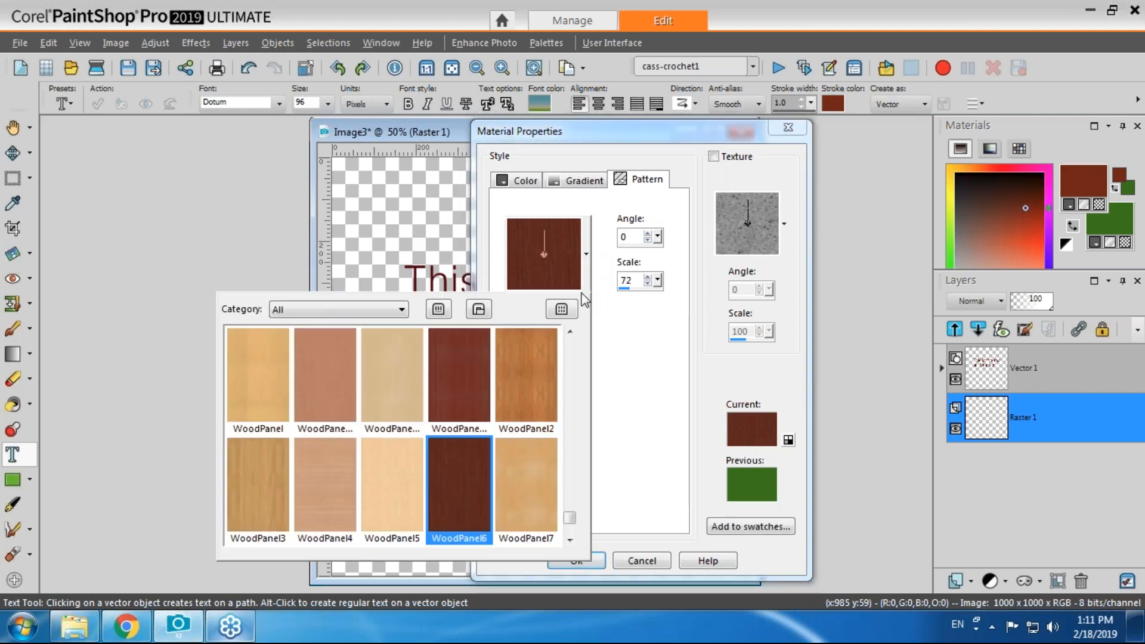
click(527, 388)
click(576, 561)
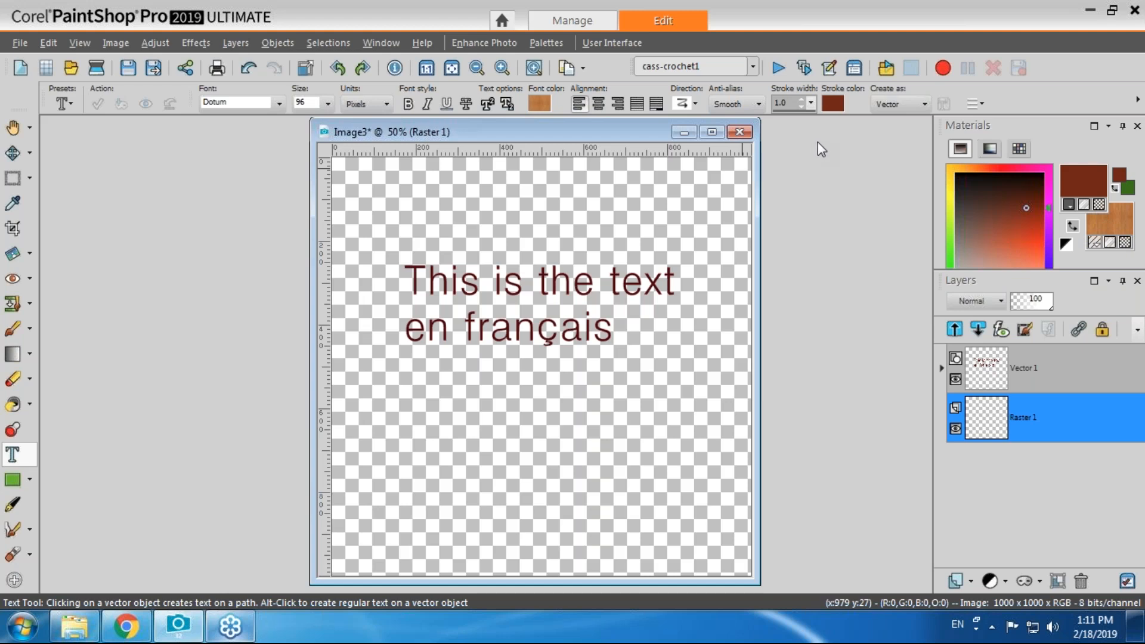
Make the stroke transparent and restore it, and do the same with the fill.
click(1099, 205)
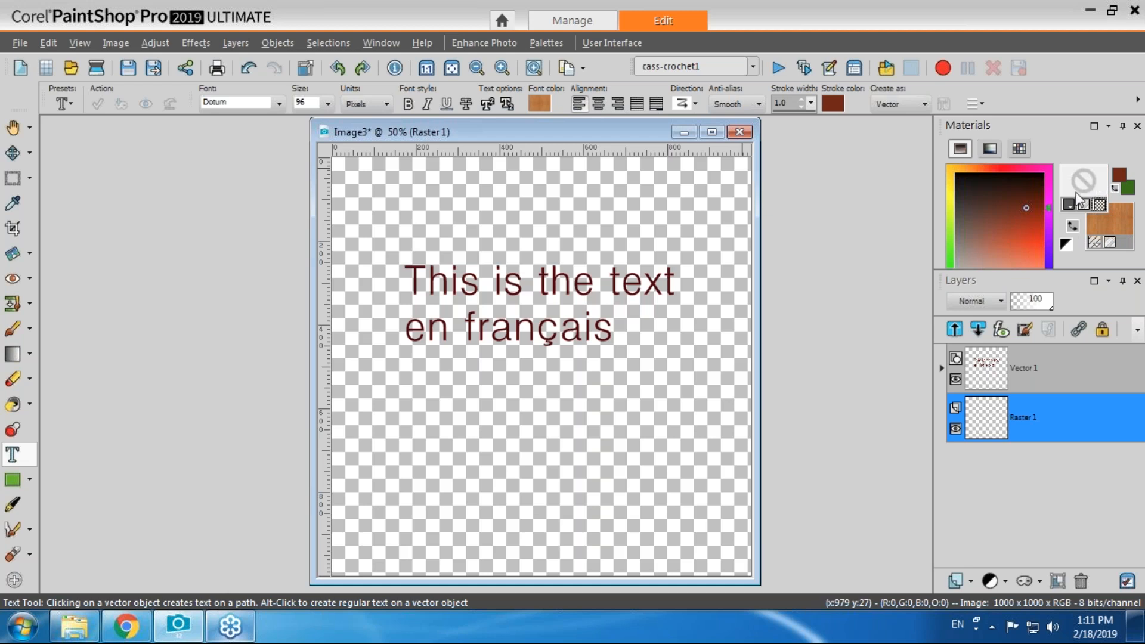
click(1101, 202)
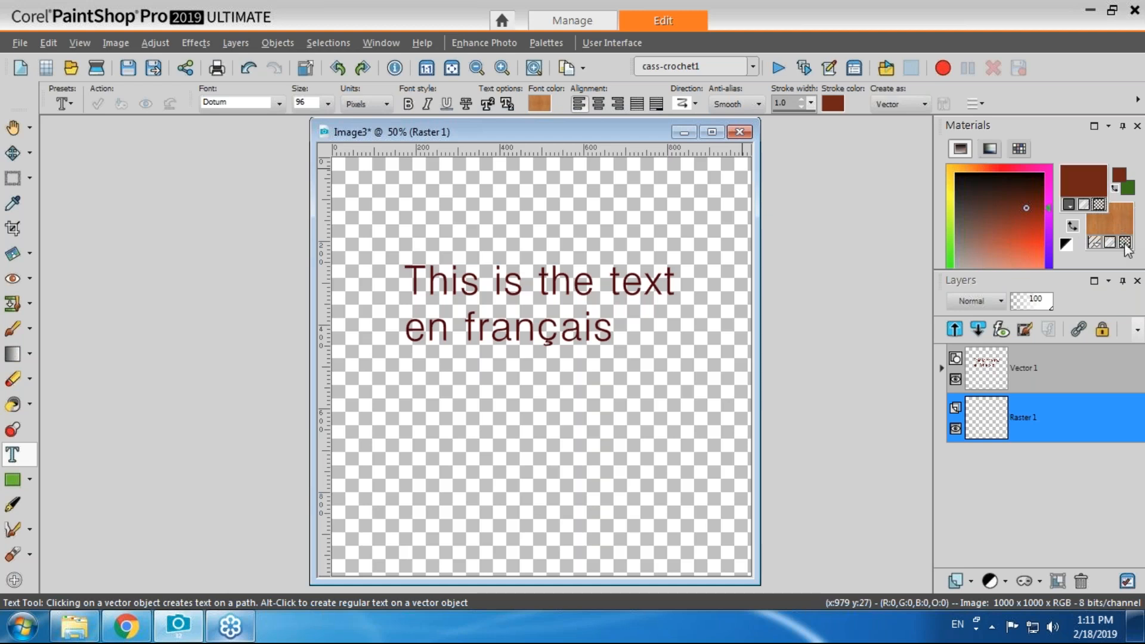
click(1125, 241)
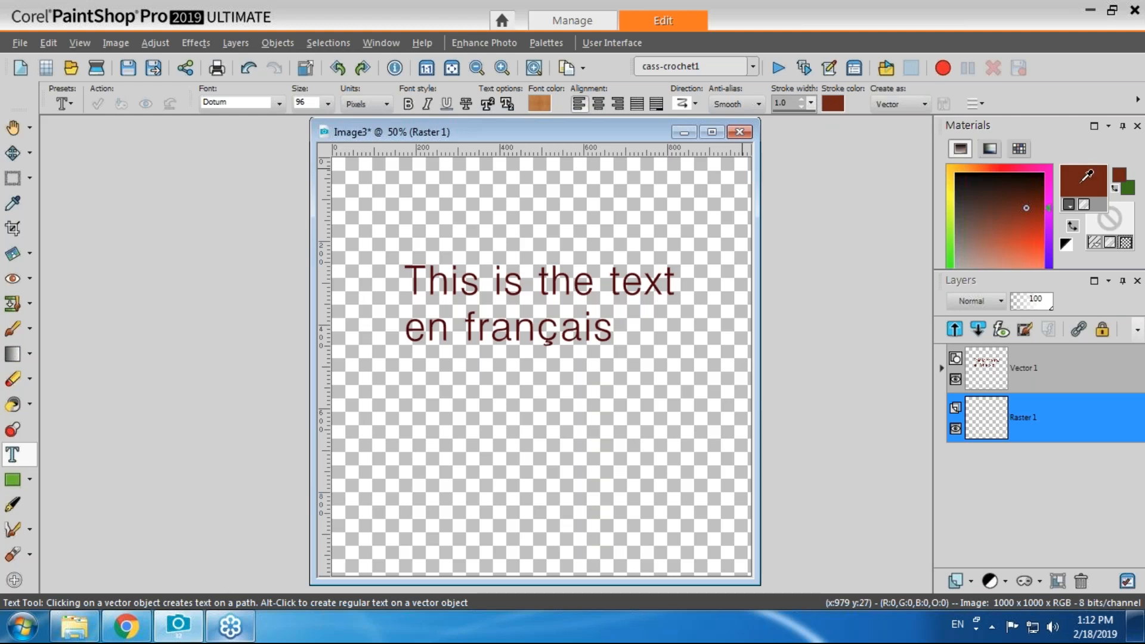
click(1126, 242)
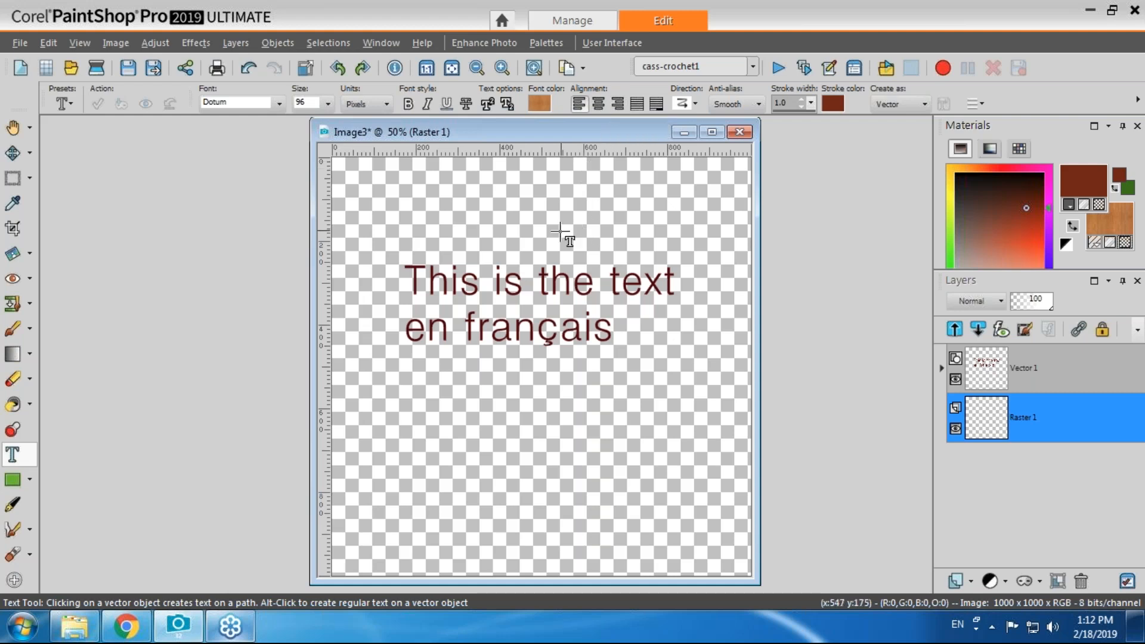
Add the text "align" below the French line, trying right alignment before centering it.
click(541, 409)
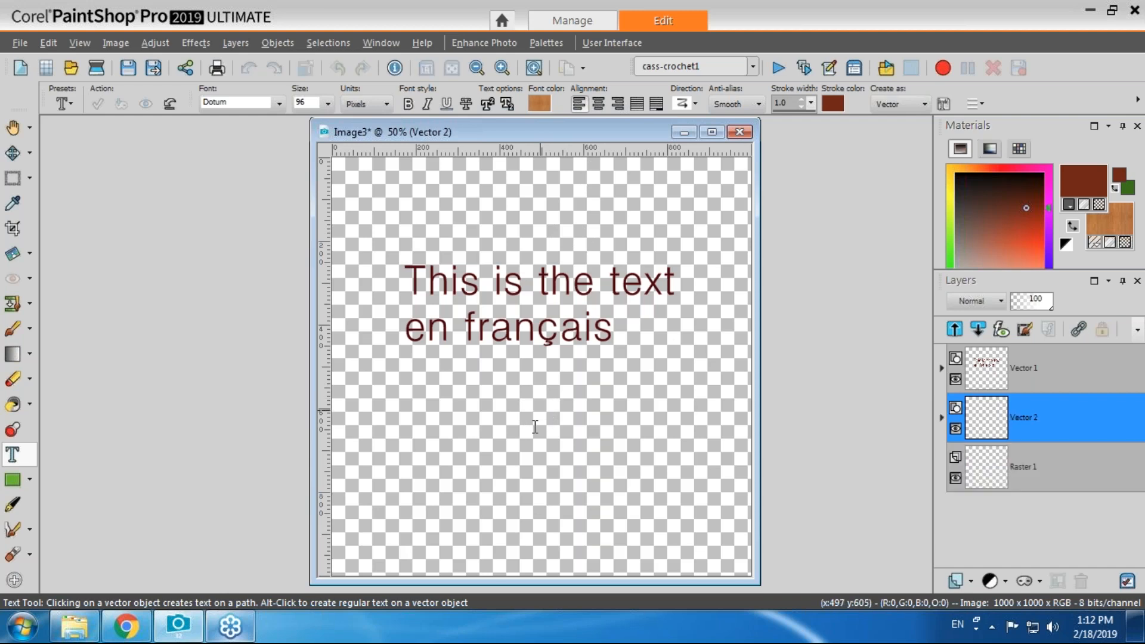
text(align)
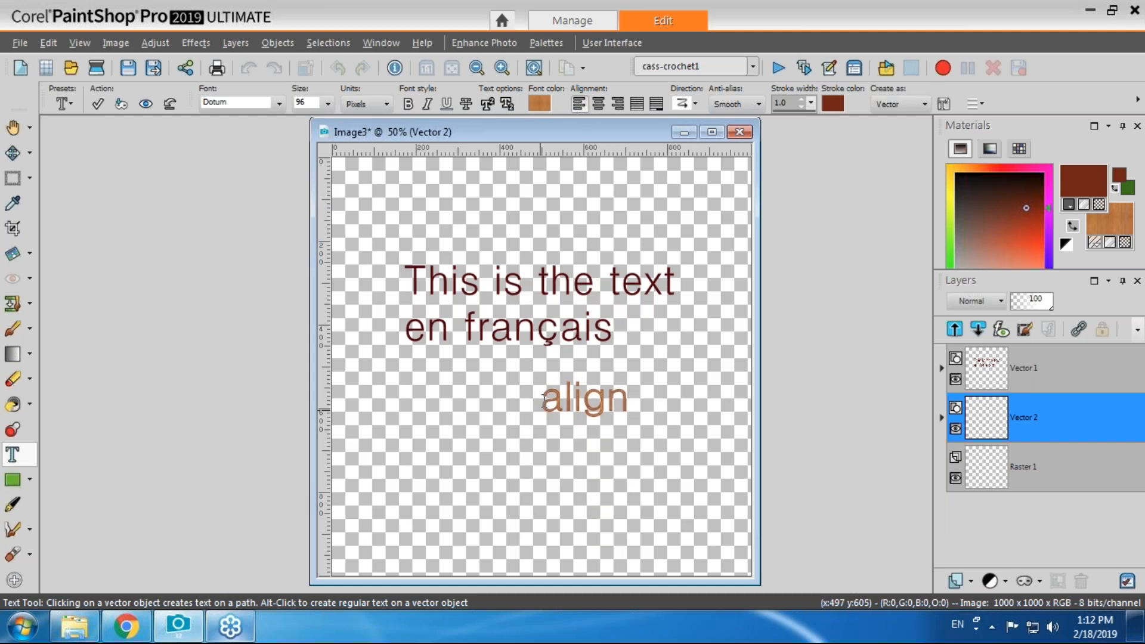
drag(640, 404, 538, 398)
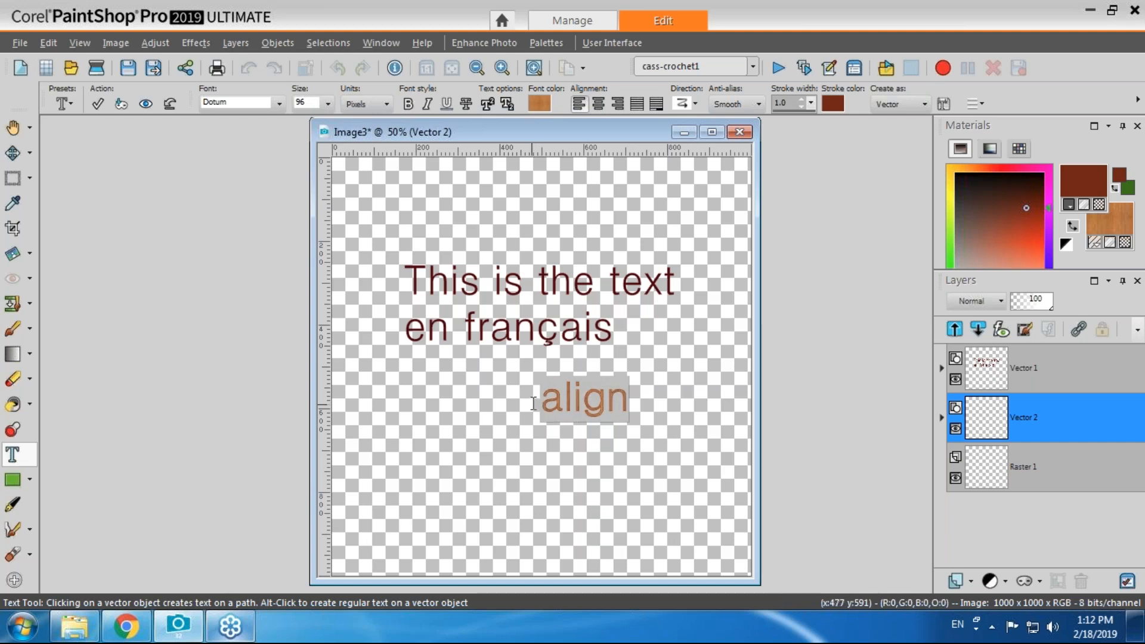
click(618, 105)
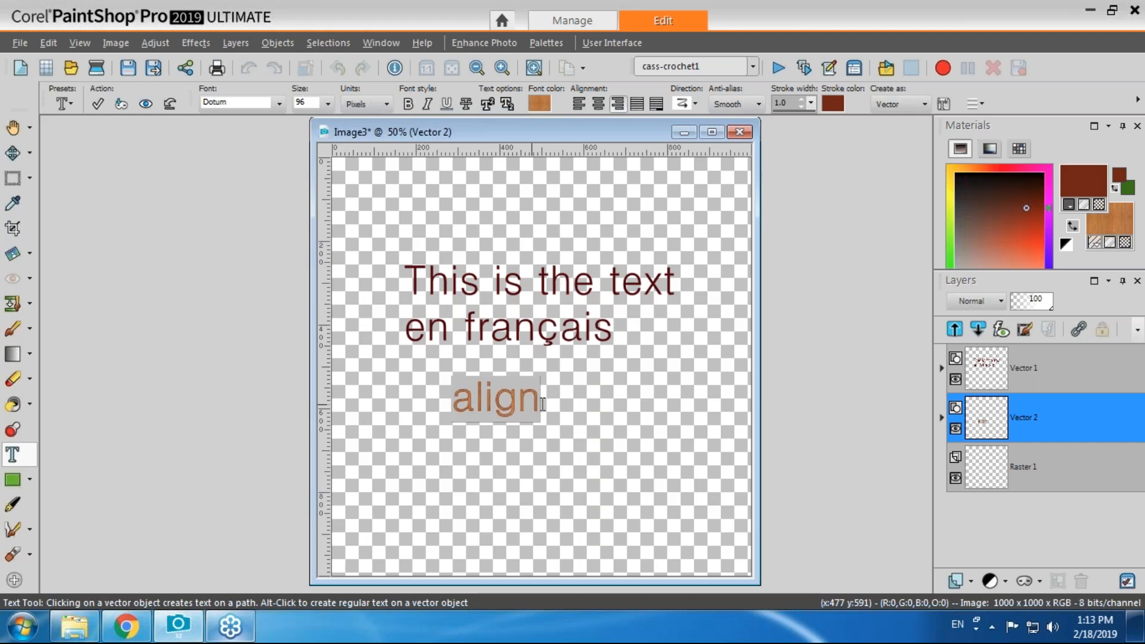
click(599, 104)
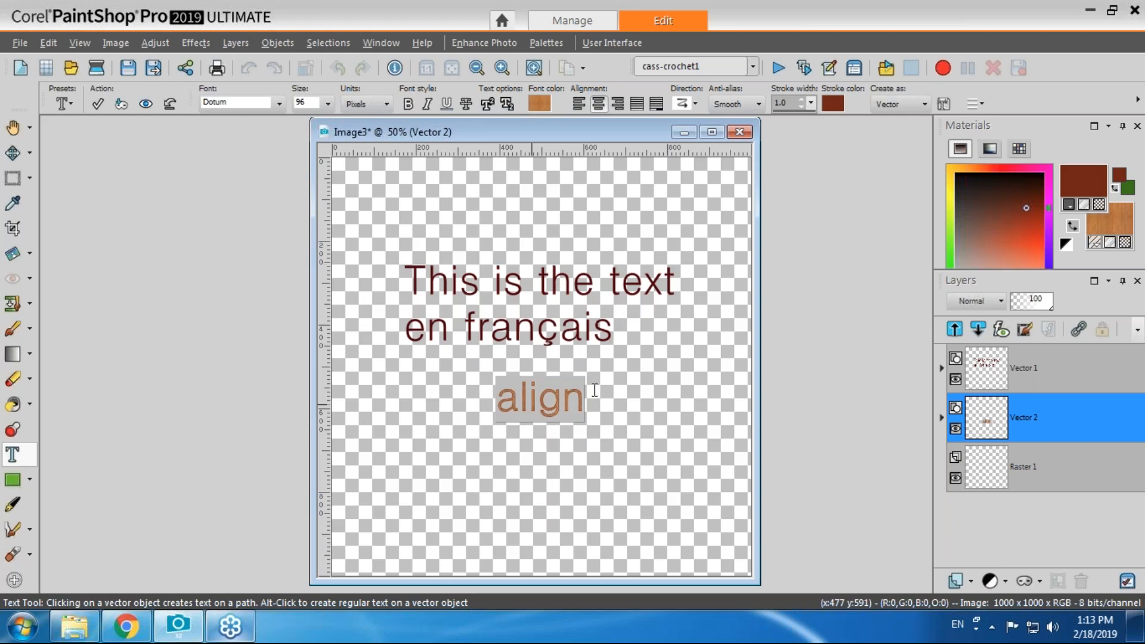
Select both lines of the "This is the text" object, try center and right alignment, and return to left alignment.
click(942, 368)
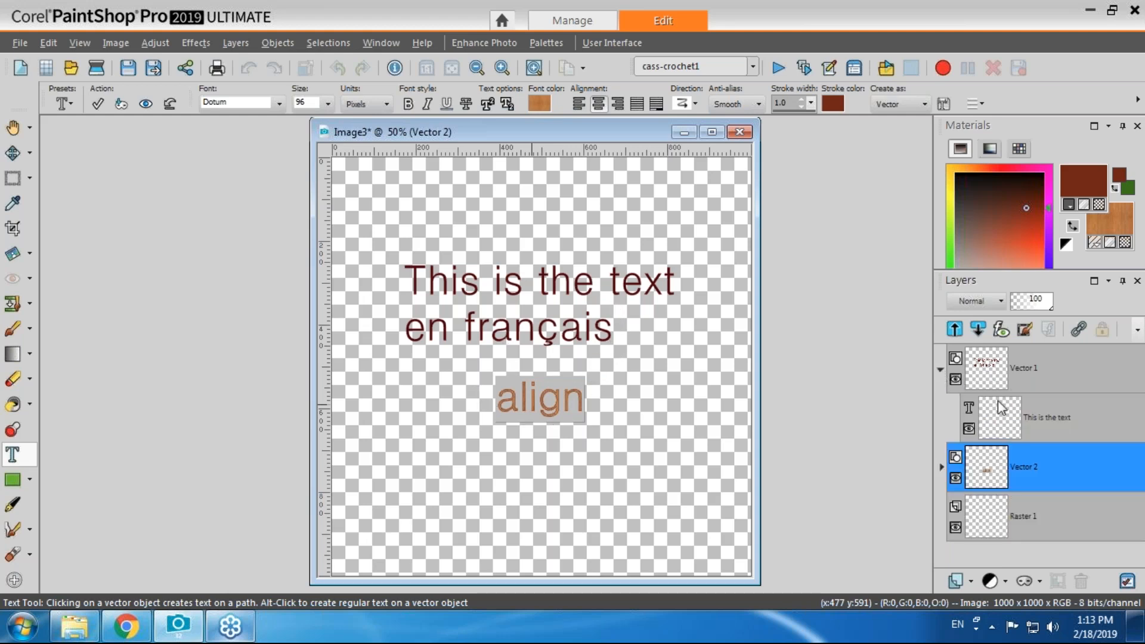
click(998, 406)
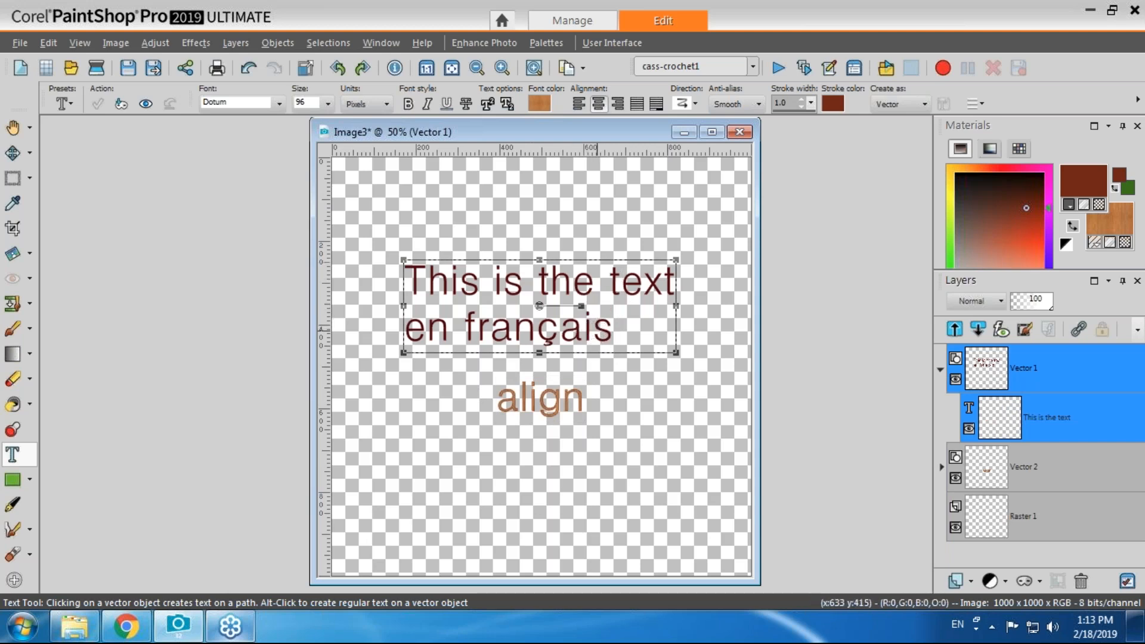
click(609, 334)
drag(638, 333, 357, 251)
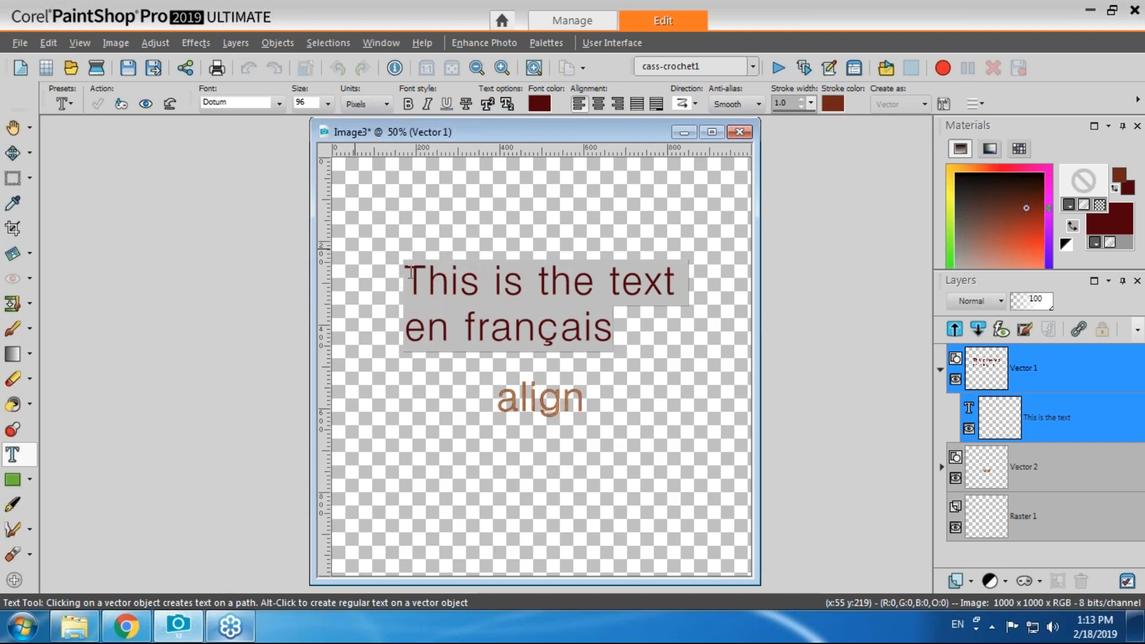
click(598, 103)
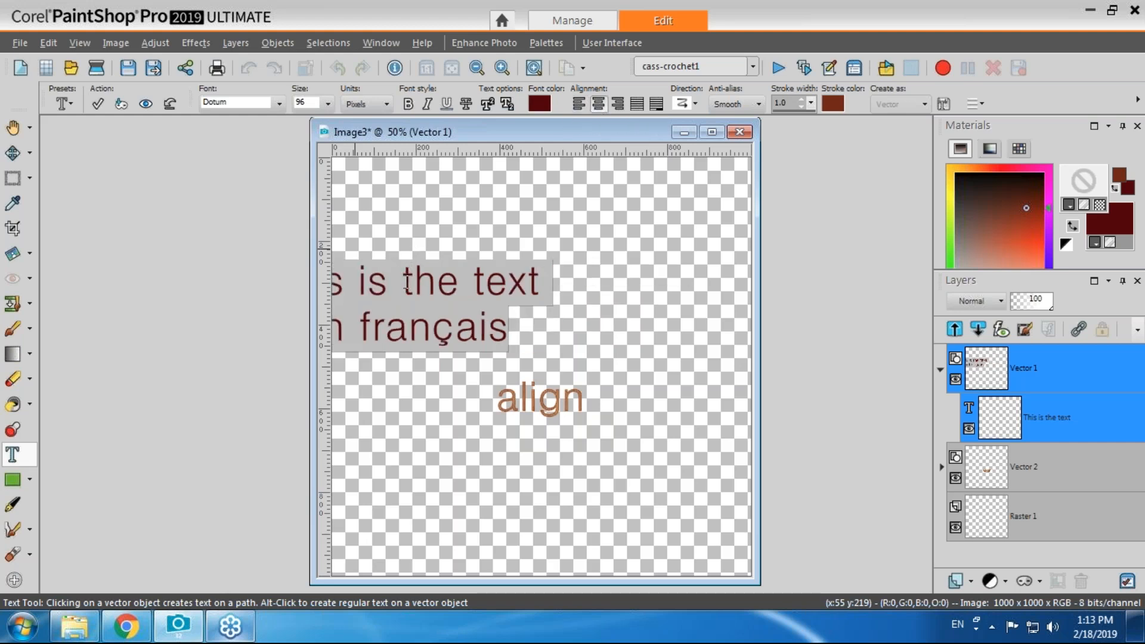
click(618, 105)
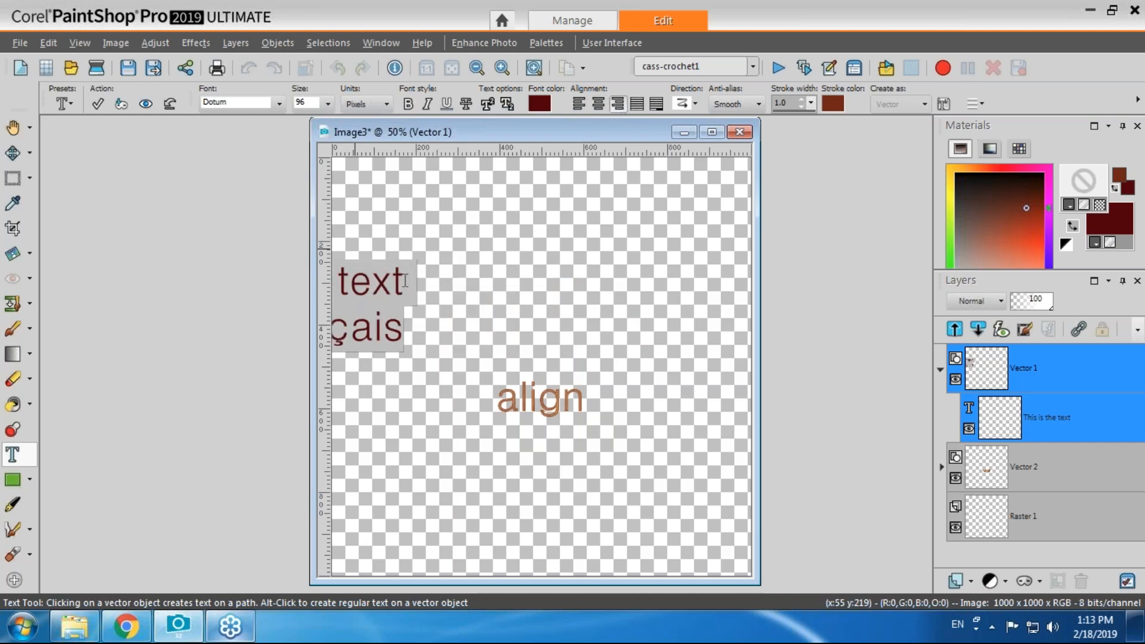
click(577, 103)
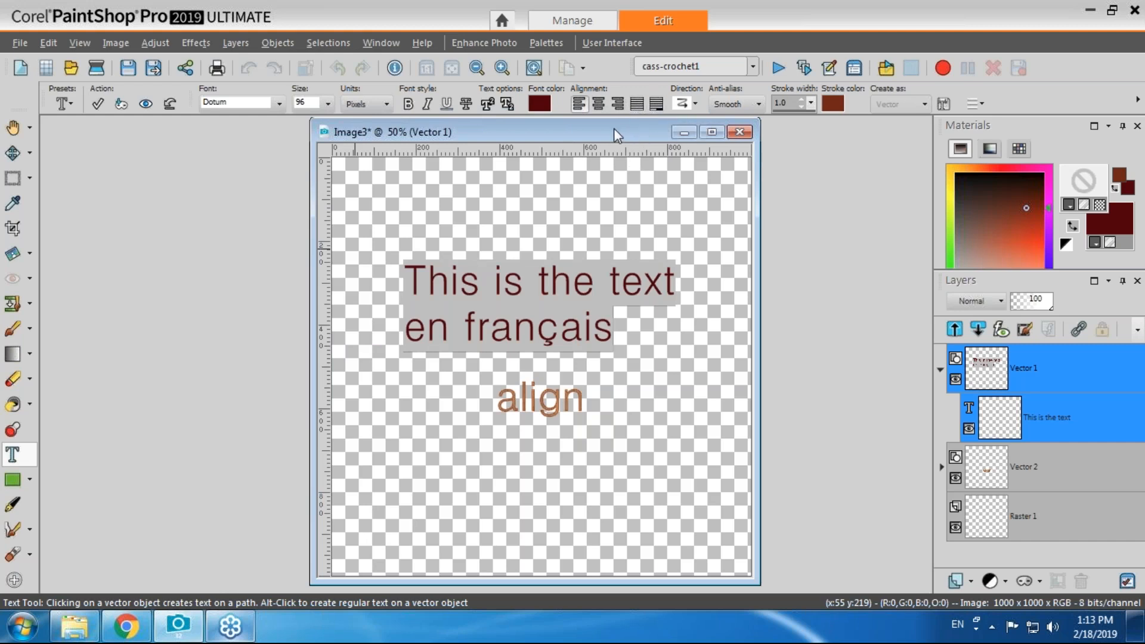
Move the image window aside and view the available text direction options without changing the direction.
drag(628, 133, 554, 127)
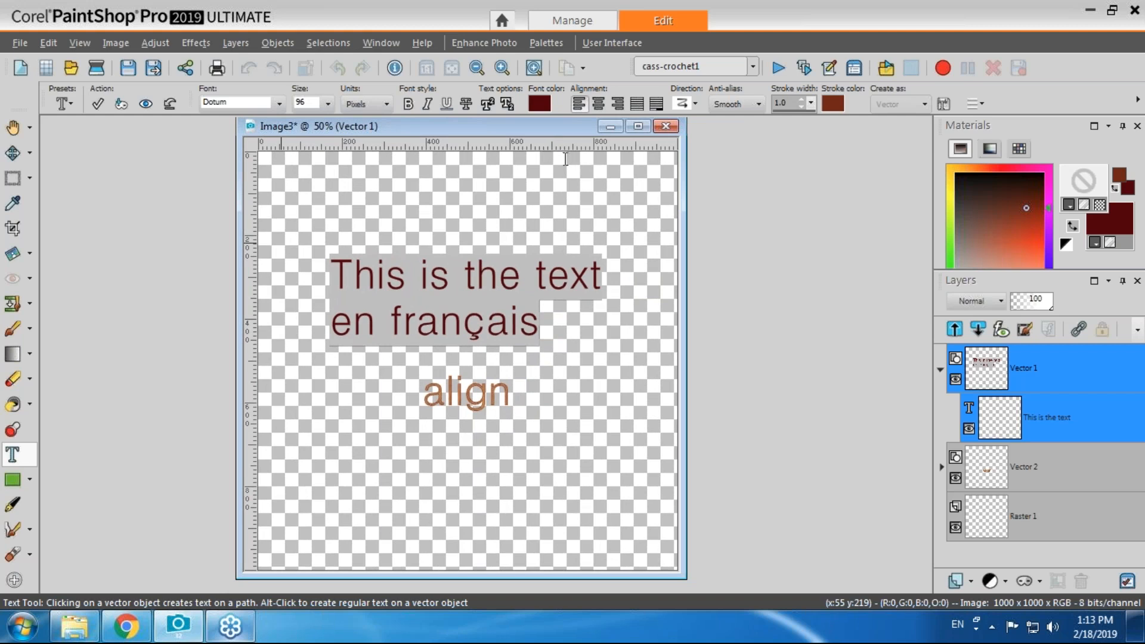
click(694, 105)
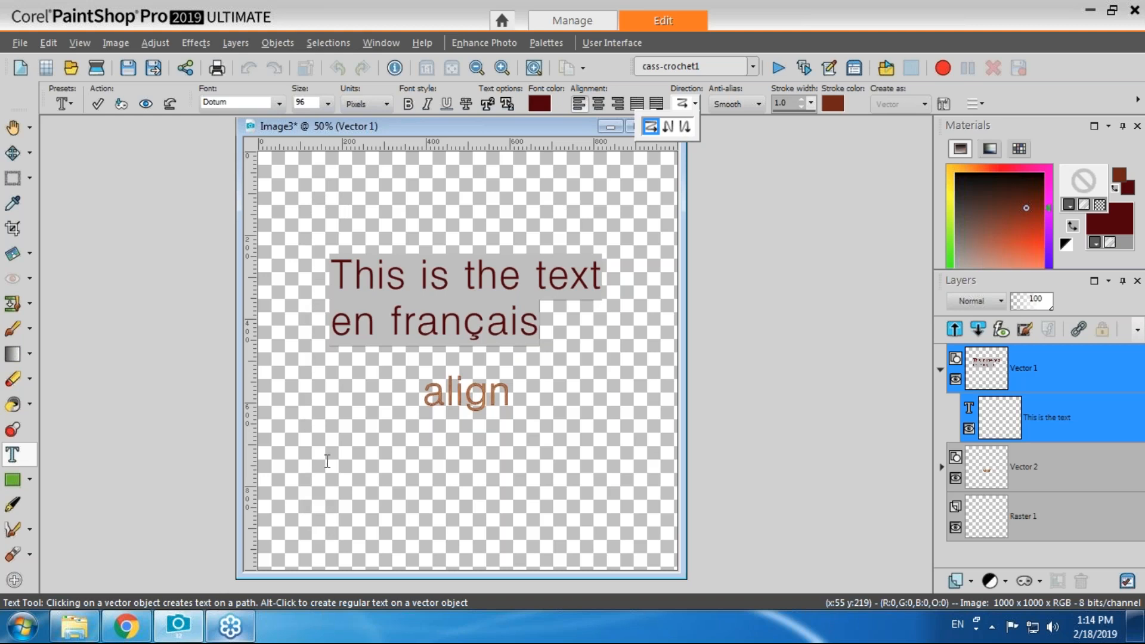
click(525, 388)
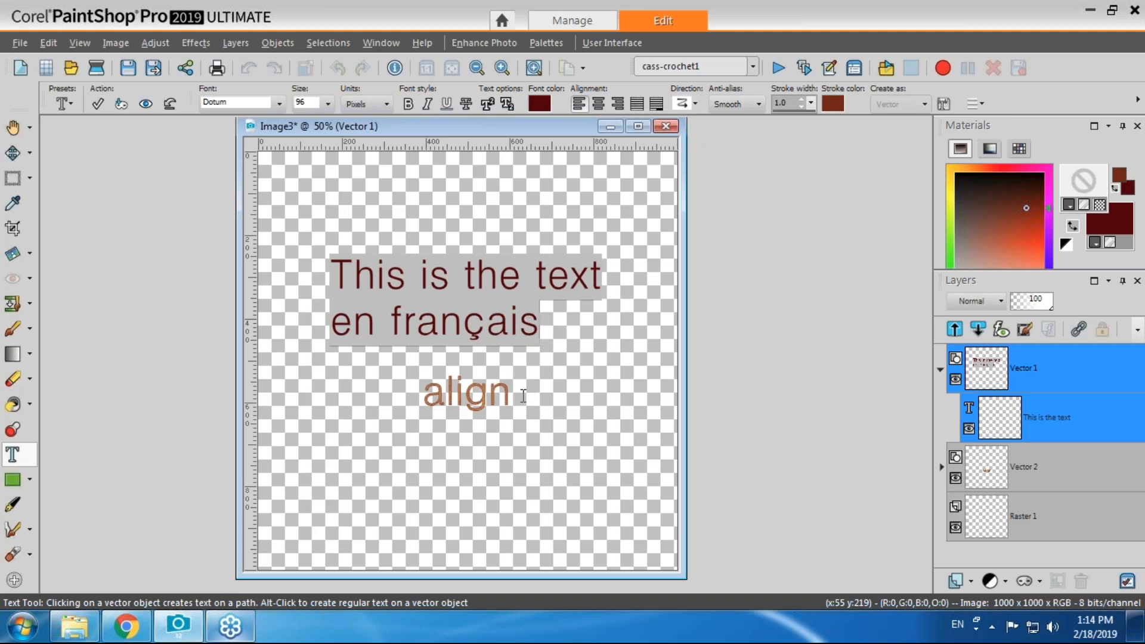
Select the "align" text, change its direction to vertical, and return it to horizontal.
click(1022, 477)
click(941, 468)
click(1018, 528)
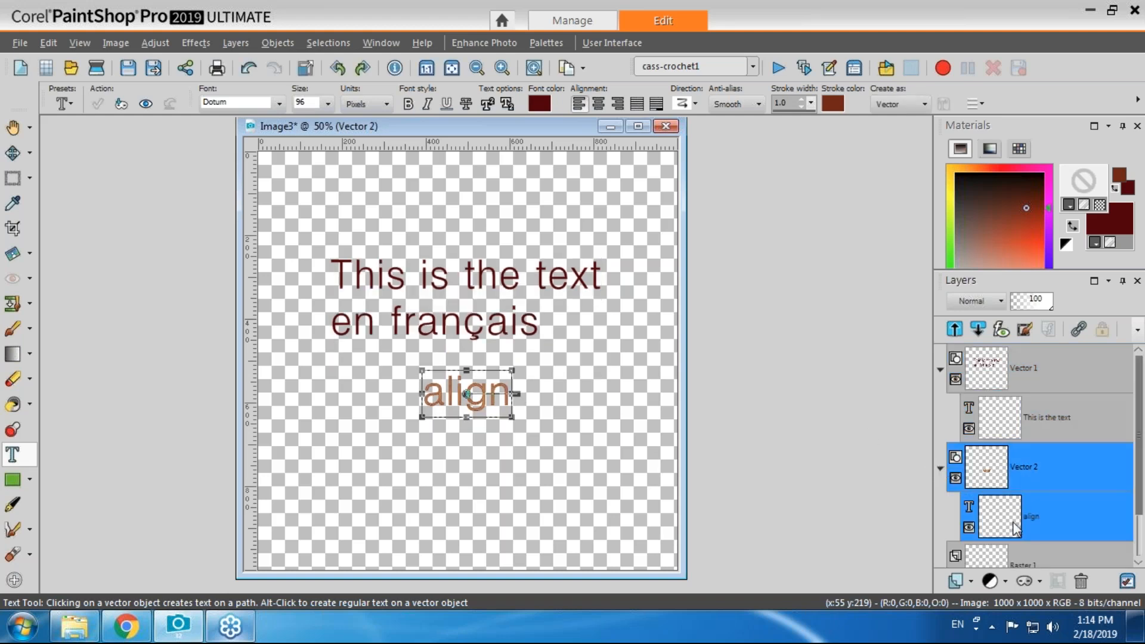
click(485, 410)
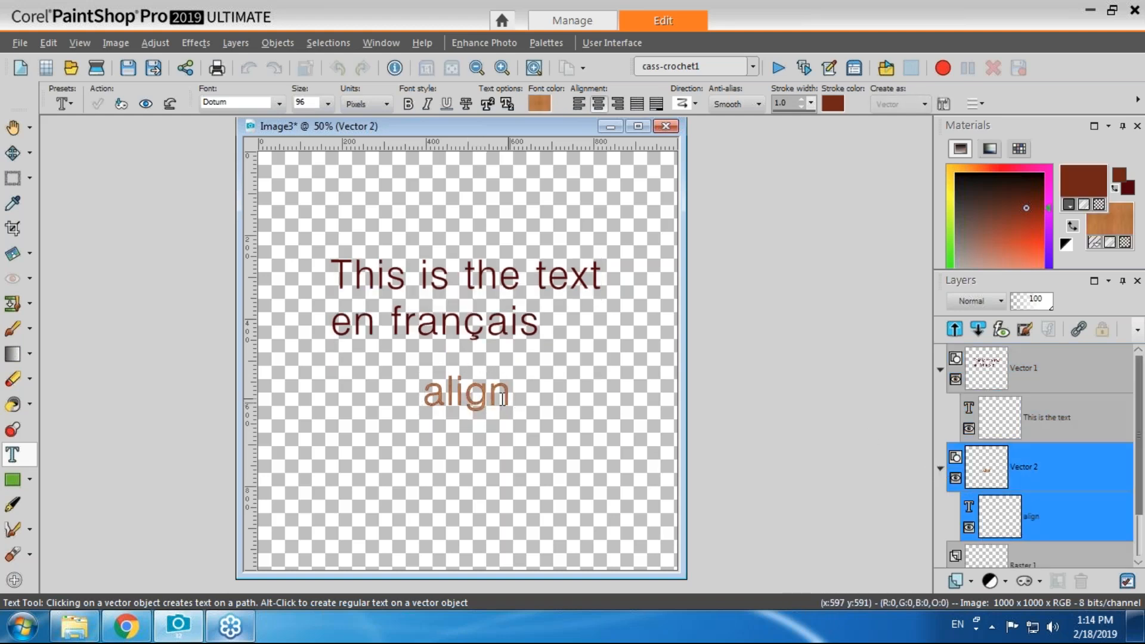
drag(522, 399, 406, 401)
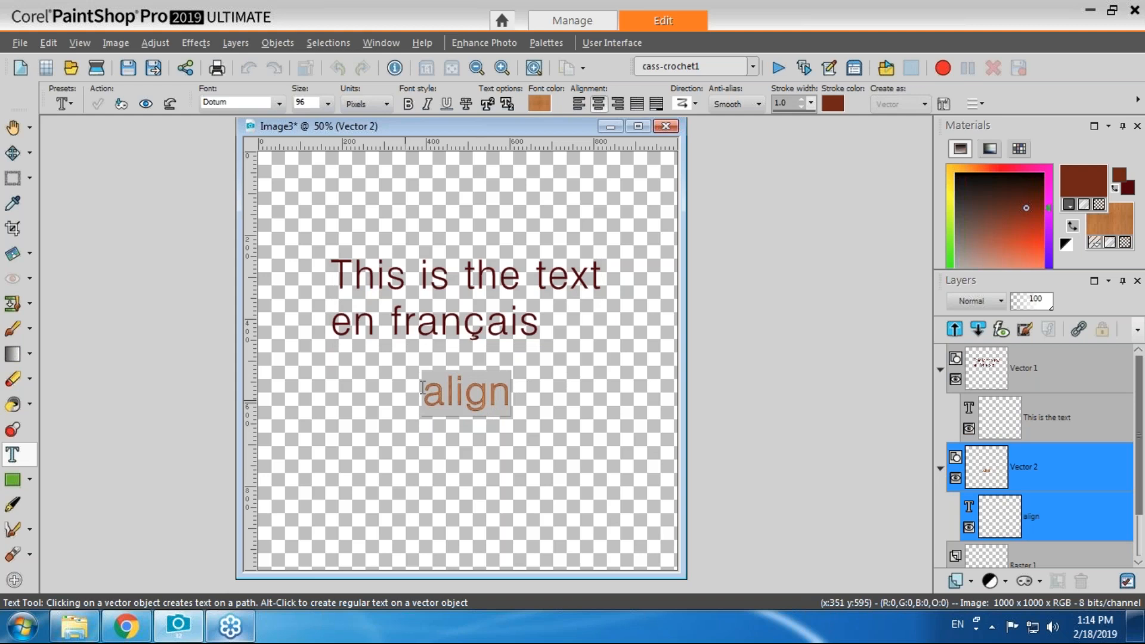
click(695, 103)
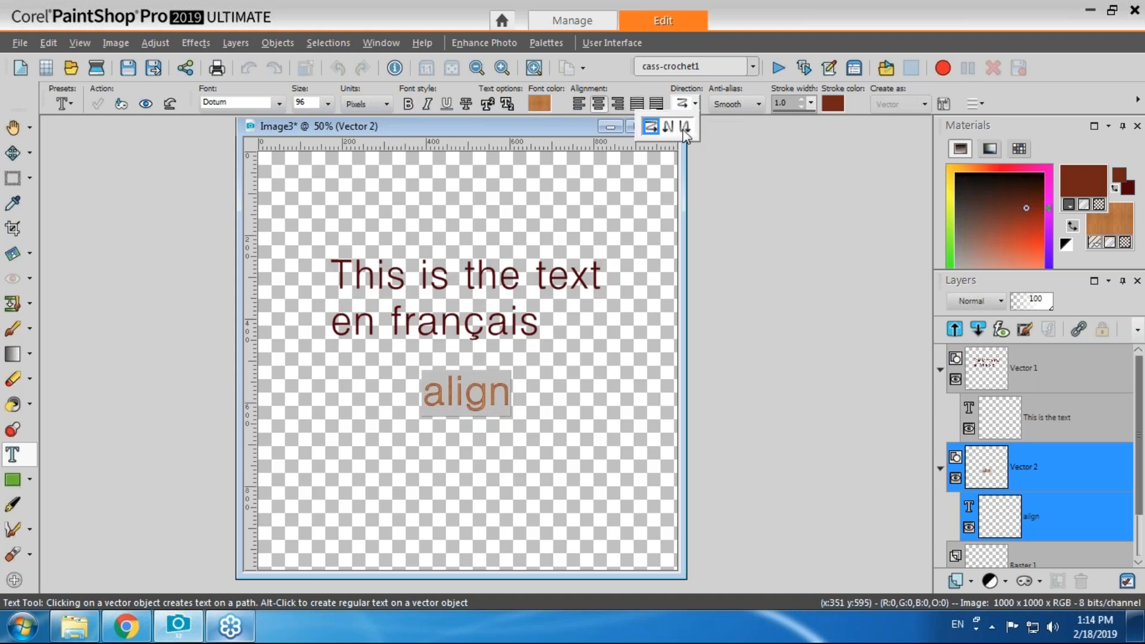
click(686, 127)
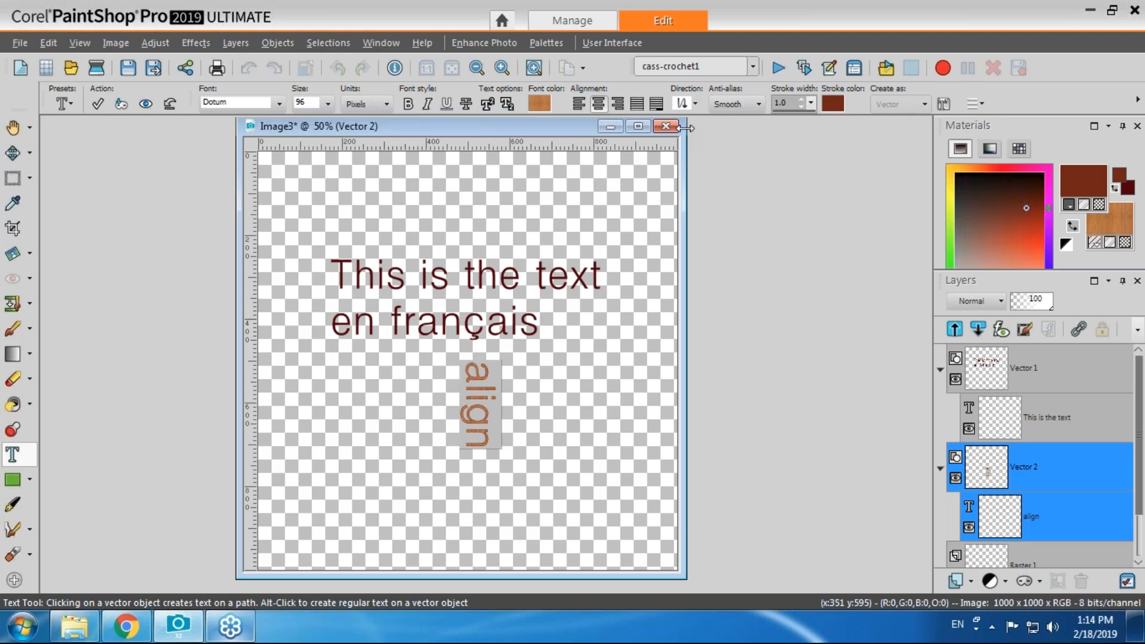
click(695, 104)
click(695, 104)
click(653, 126)
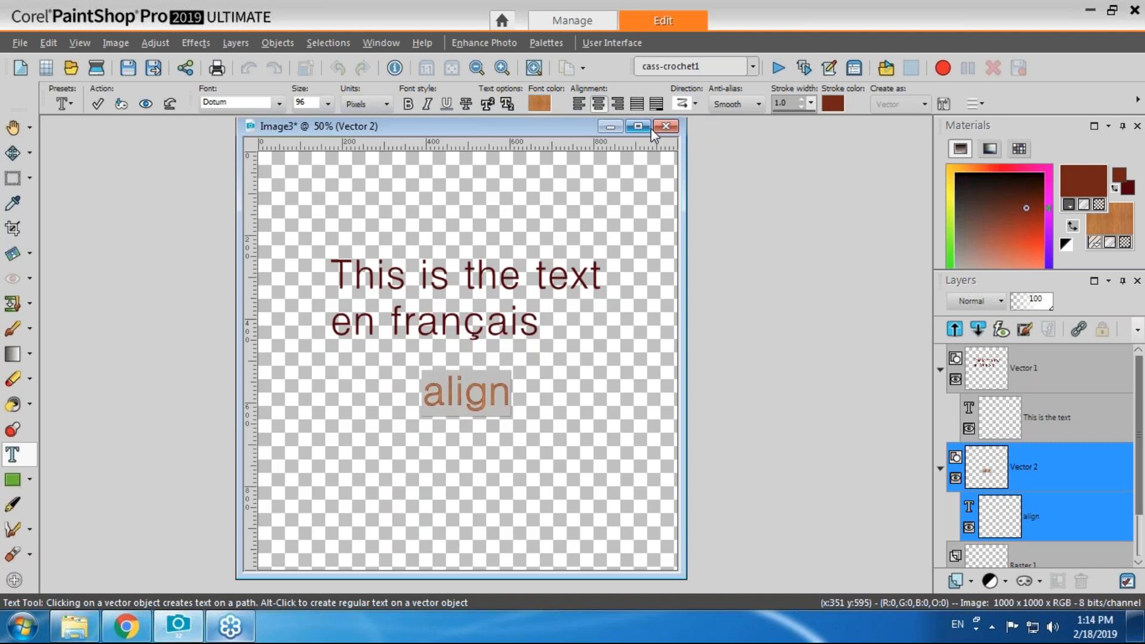
Try both vertical direction options on the selected "align" text and restore the horizontal direction.
click(695, 104)
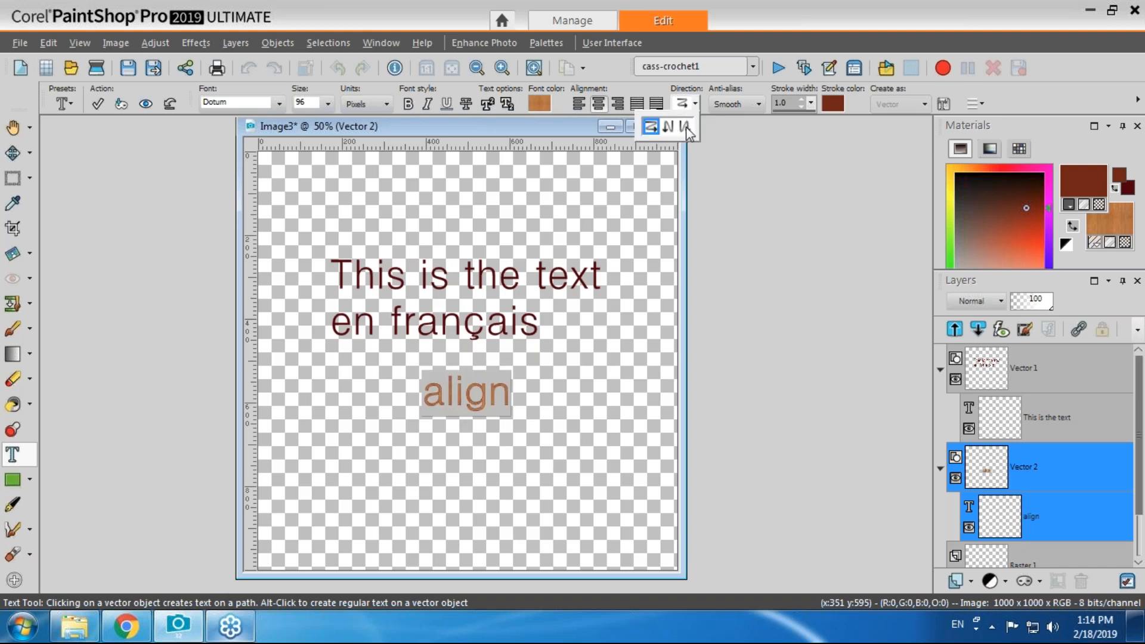
click(686, 127)
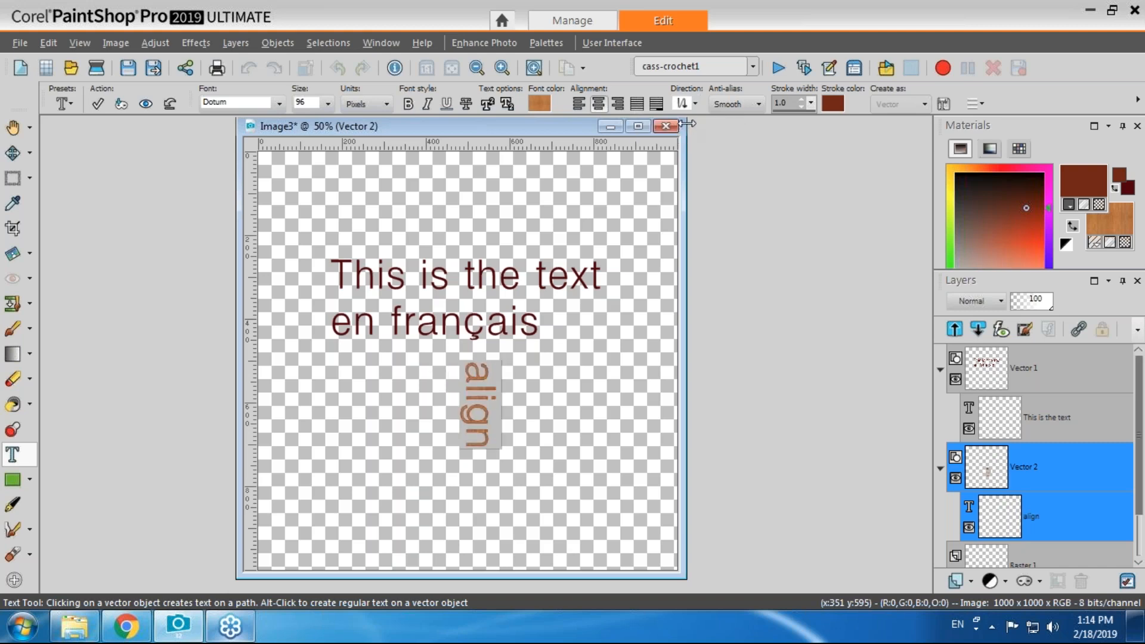
click(695, 103)
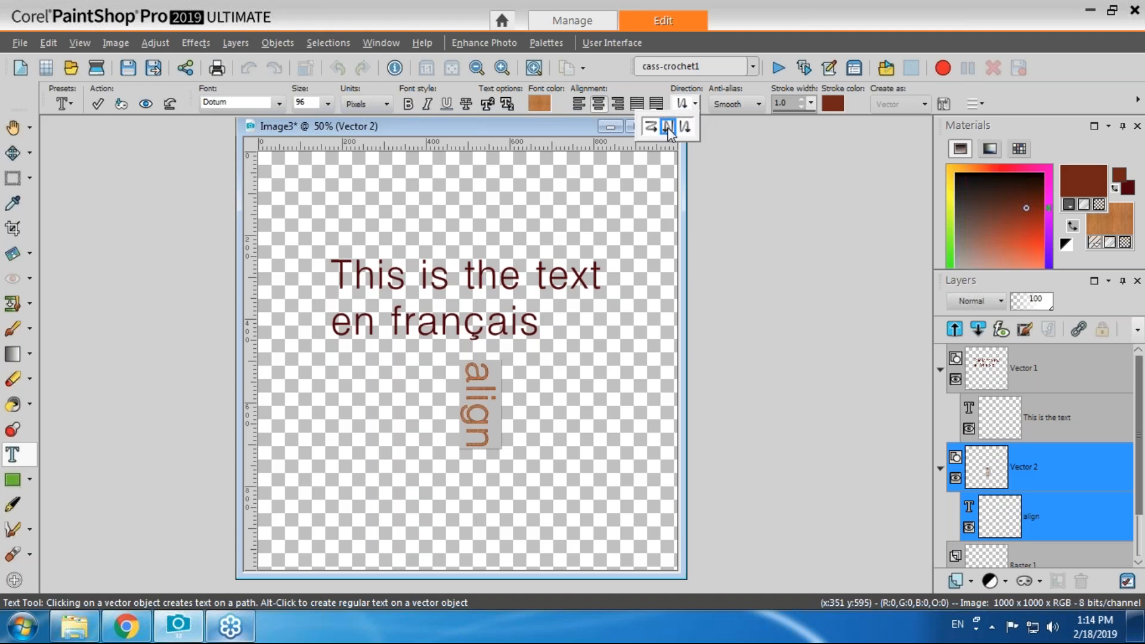
click(667, 127)
click(691, 107)
click(652, 129)
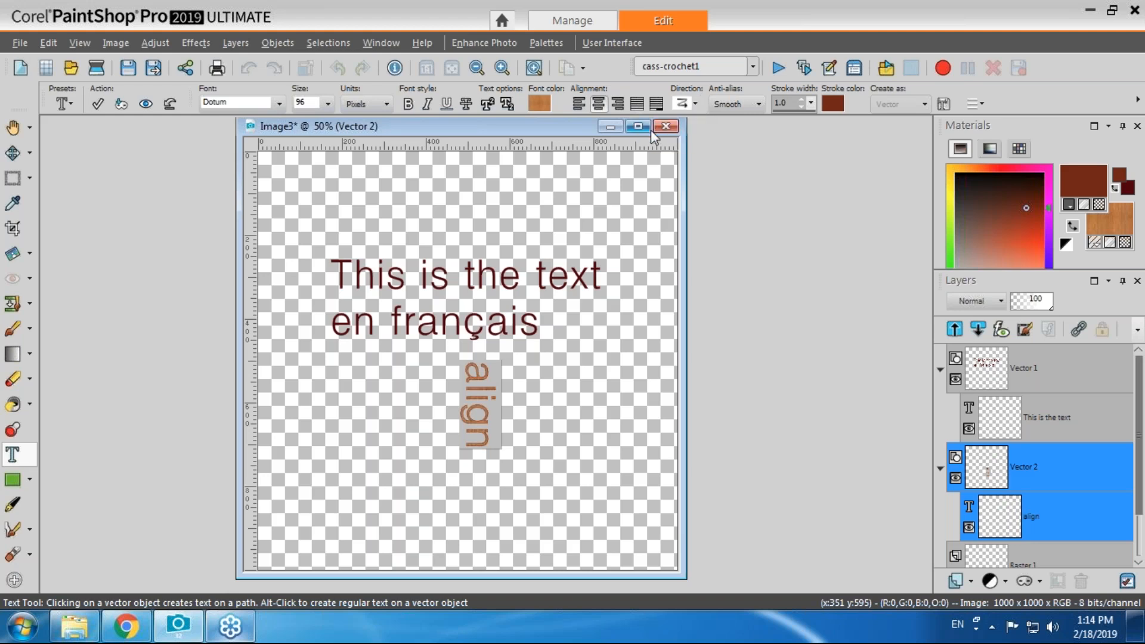
click(695, 105)
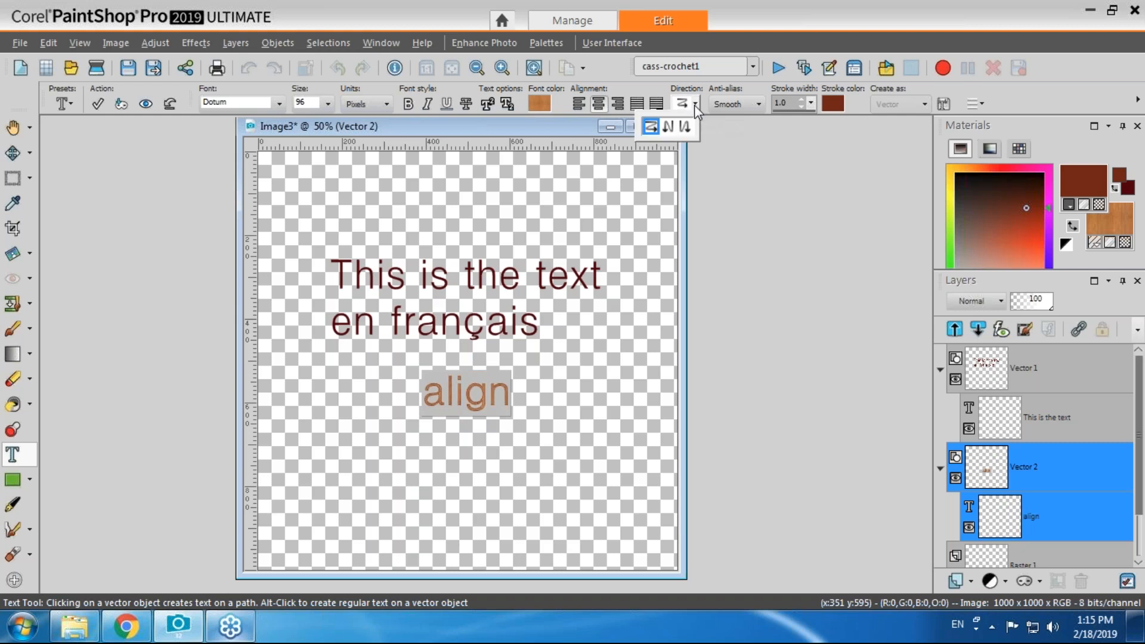
click(697, 103)
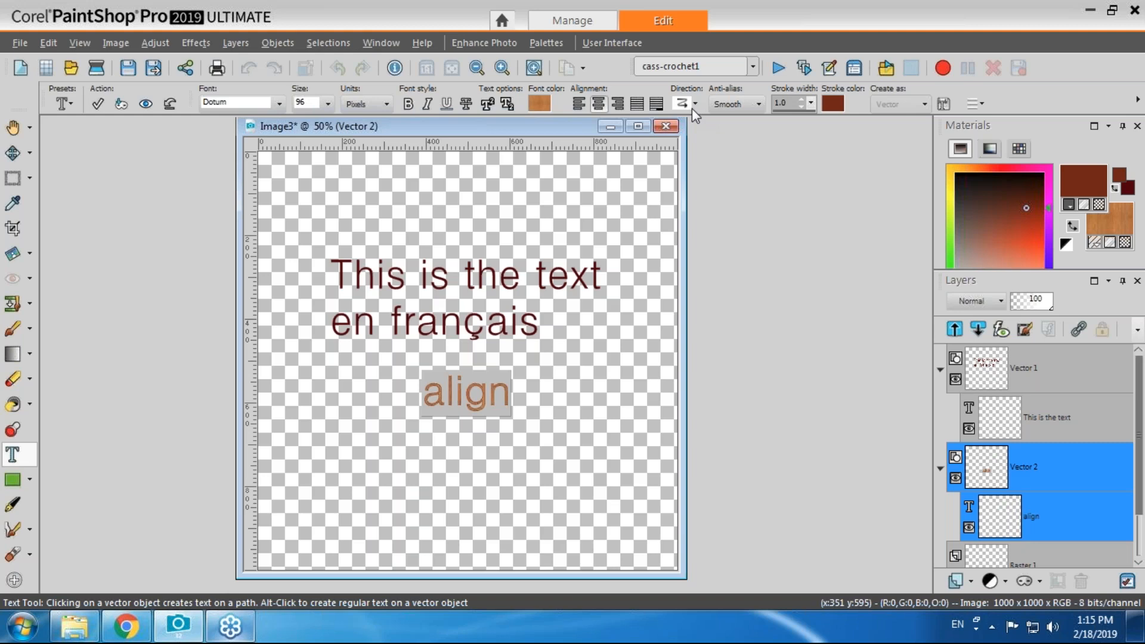
Start a new vertical text object beside "align" from the Raster 1 layer, switch it to horizontal, and move the image window aside.
click(1021, 559)
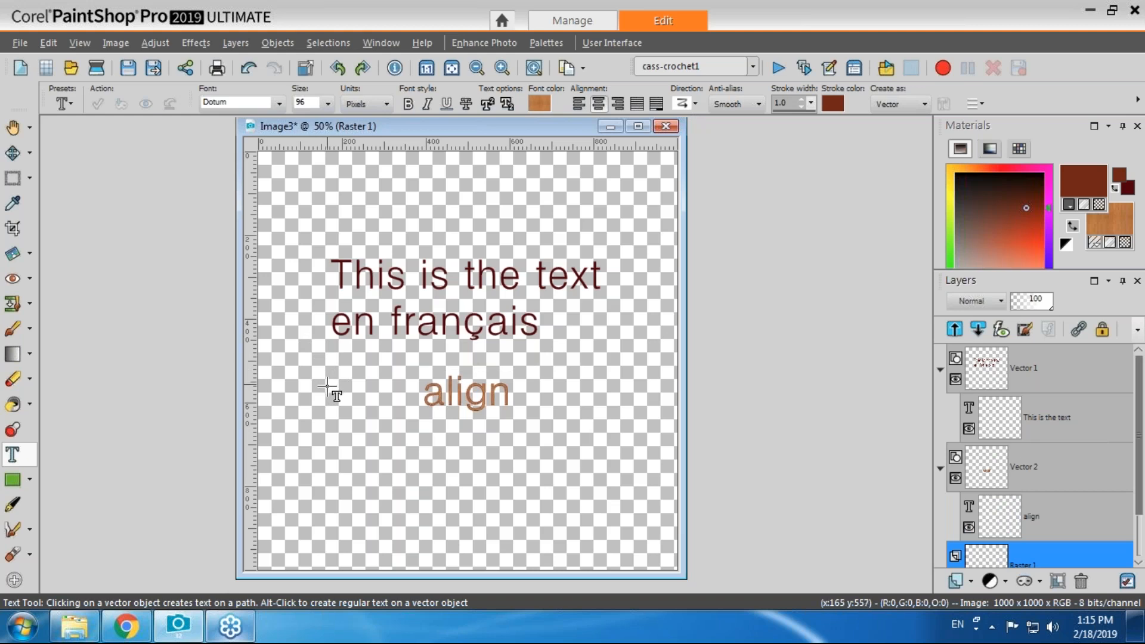
click(693, 103)
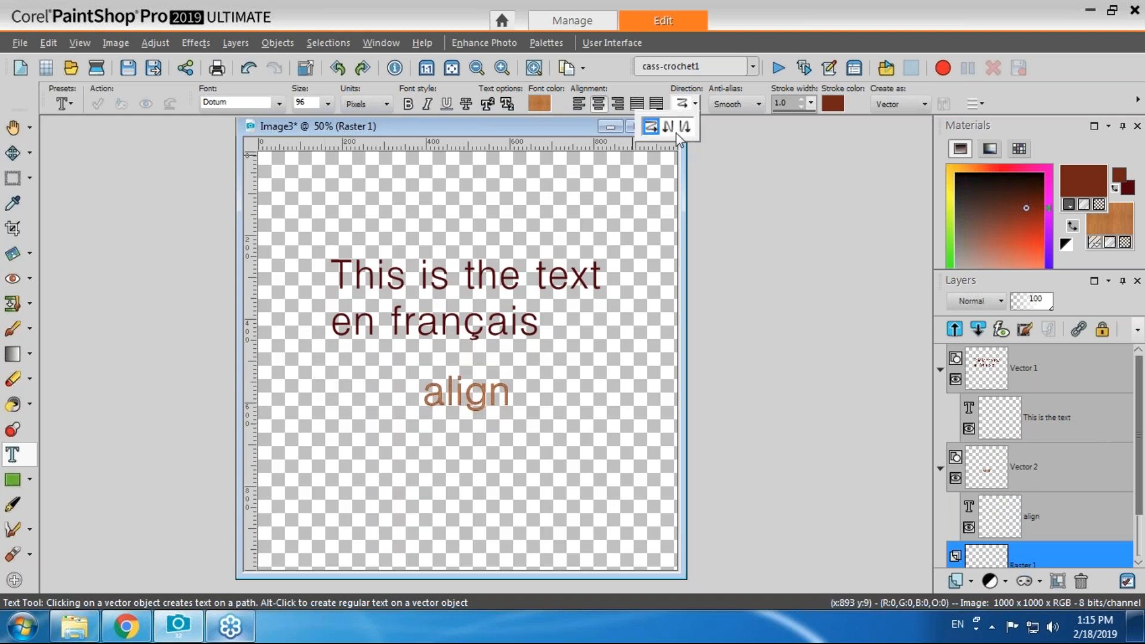
click(684, 127)
click(319, 382)
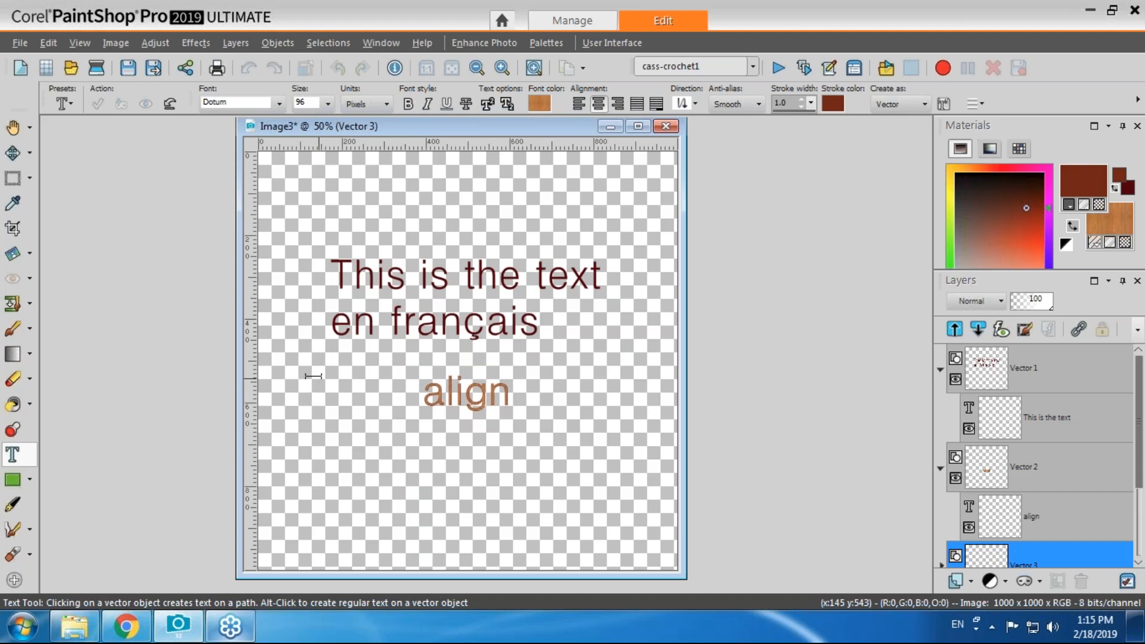
click(696, 103)
click(651, 127)
drag(571, 129, 478, 136)
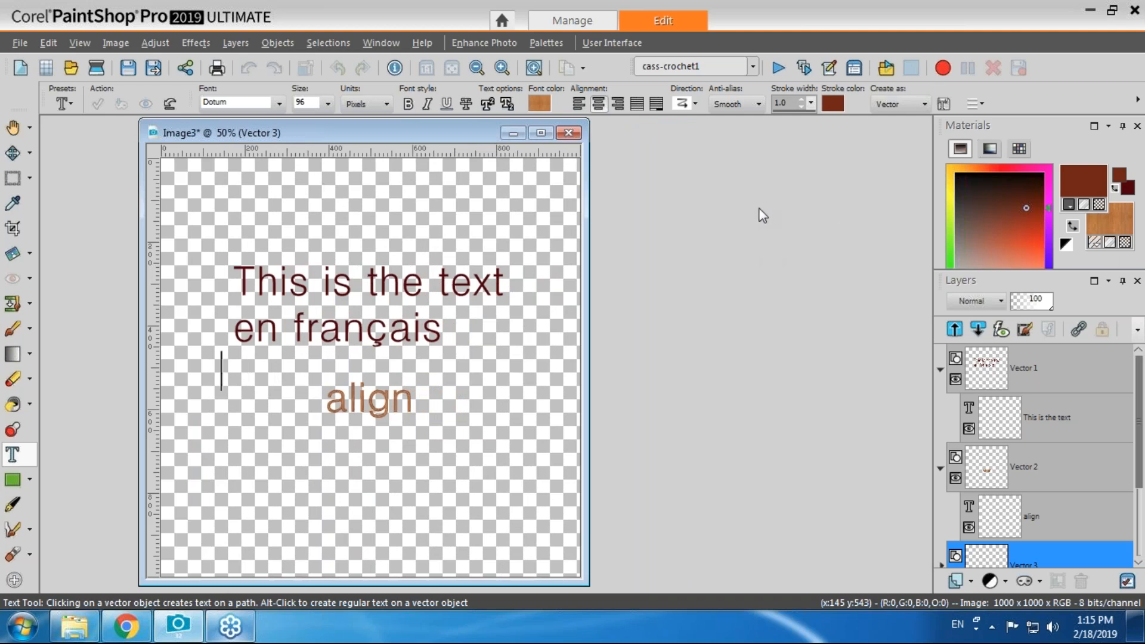
Delete the Vector 1 and Vector 2 text layers and reposition the empty image window.
click(1045, 525)
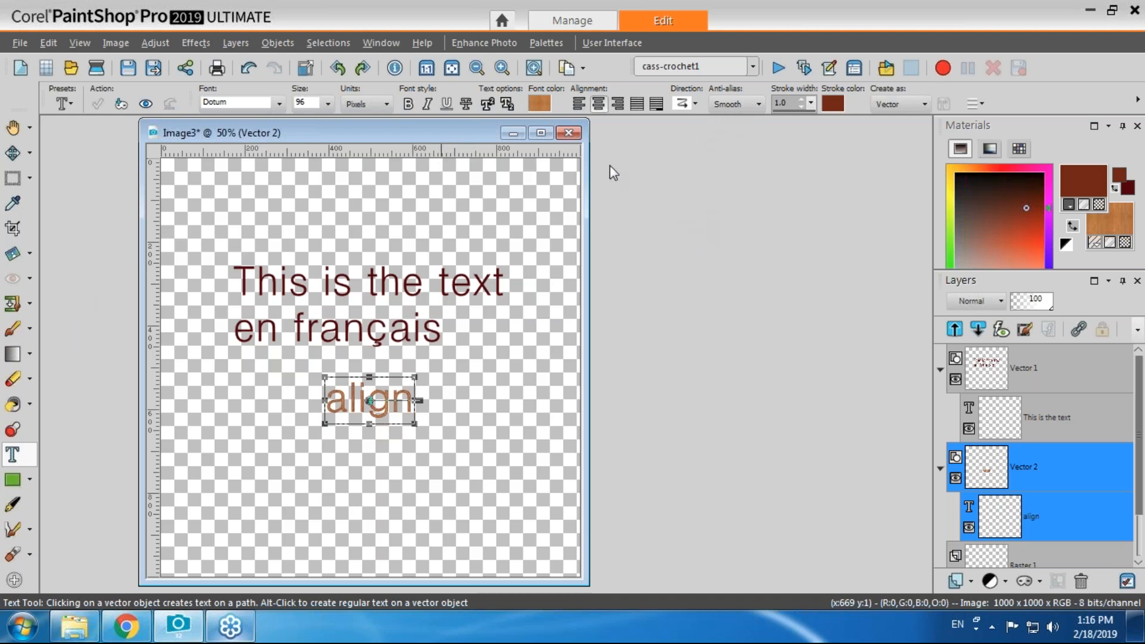
click(1044, 382)
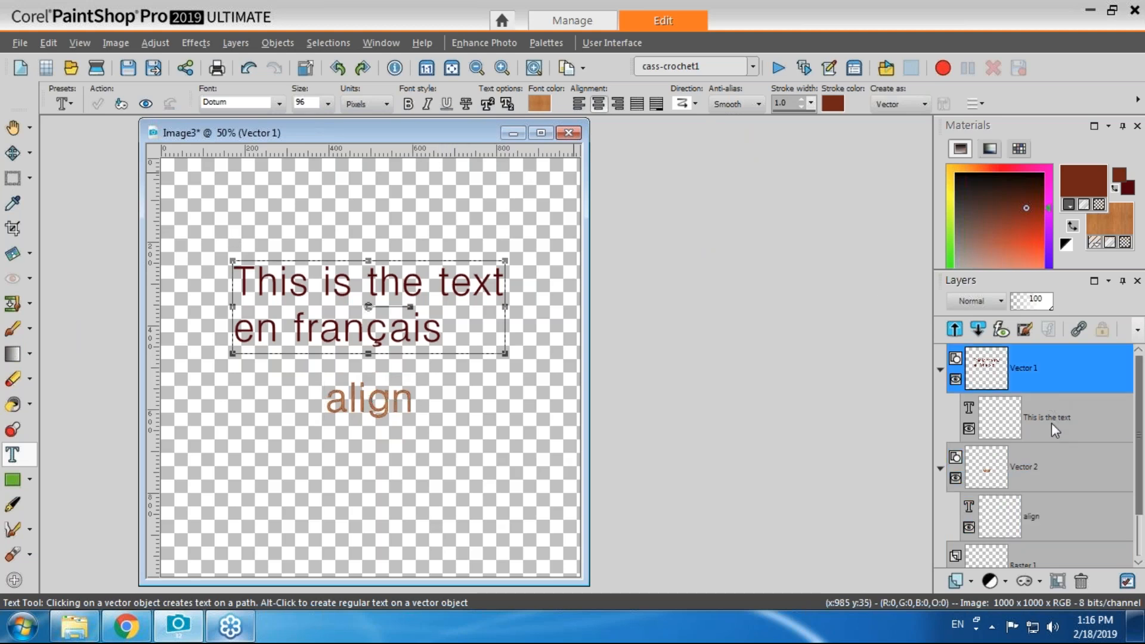
click(1081, 582)
click(1082, 582)
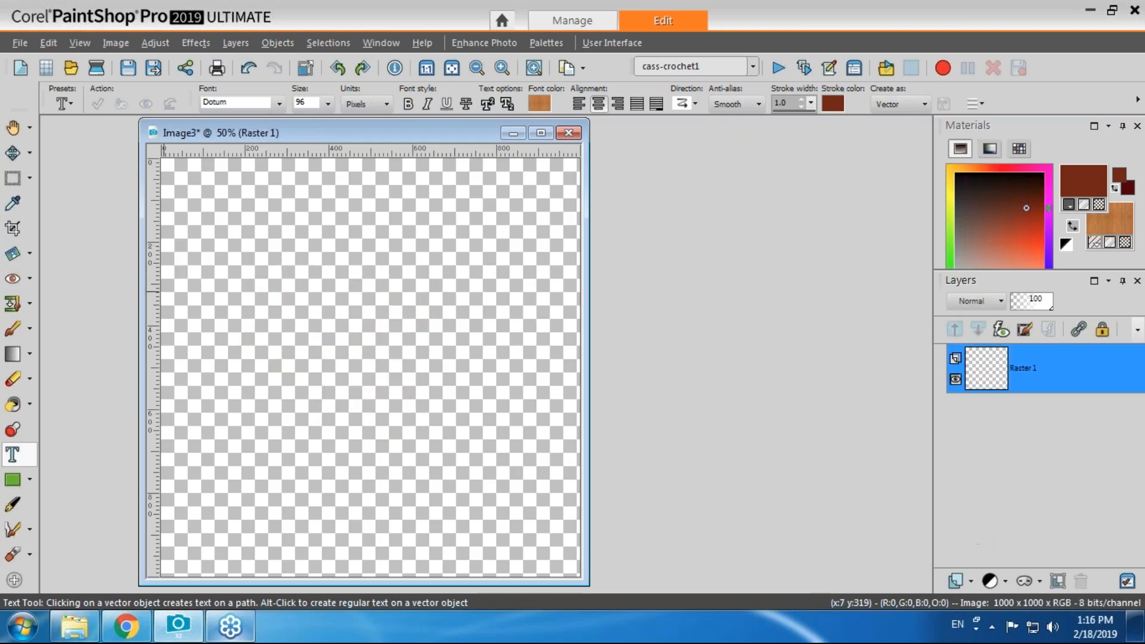
drag(430, 130, 556, 135)
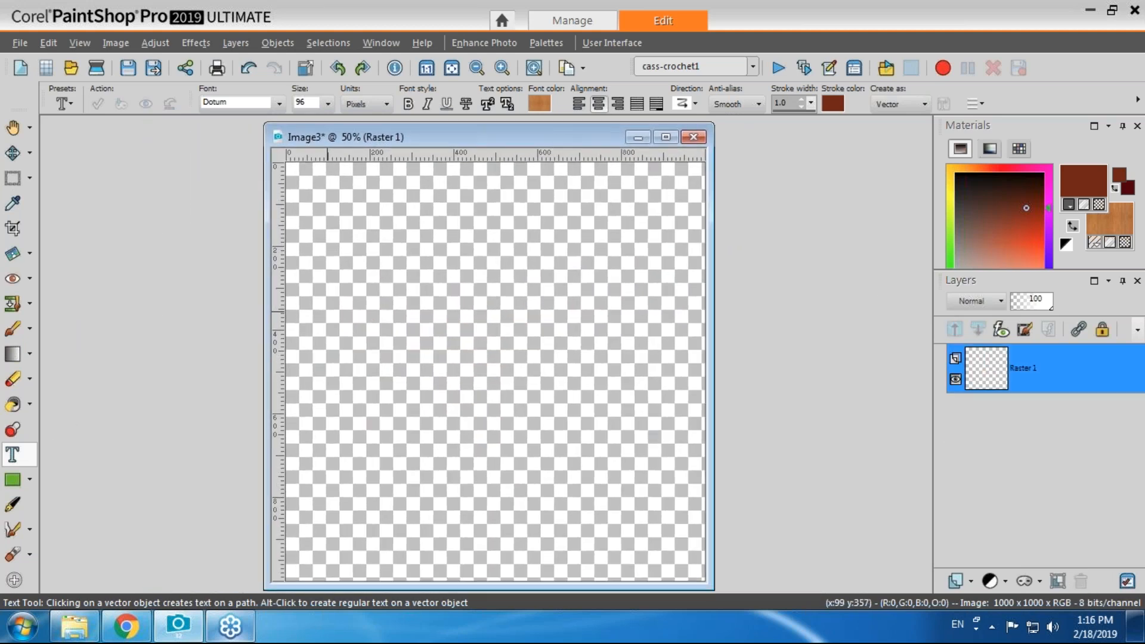
Turn anti-aliasing off and start a new text object with horizontal direction near the image's upper-left corner.
click(759, 103)
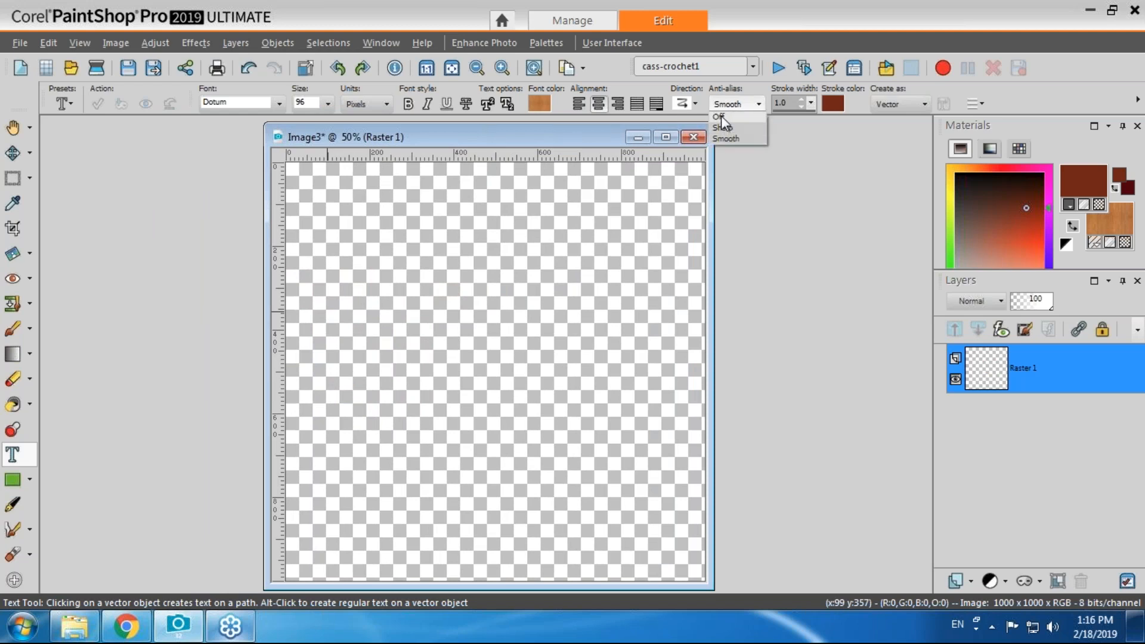
click(721, 117)
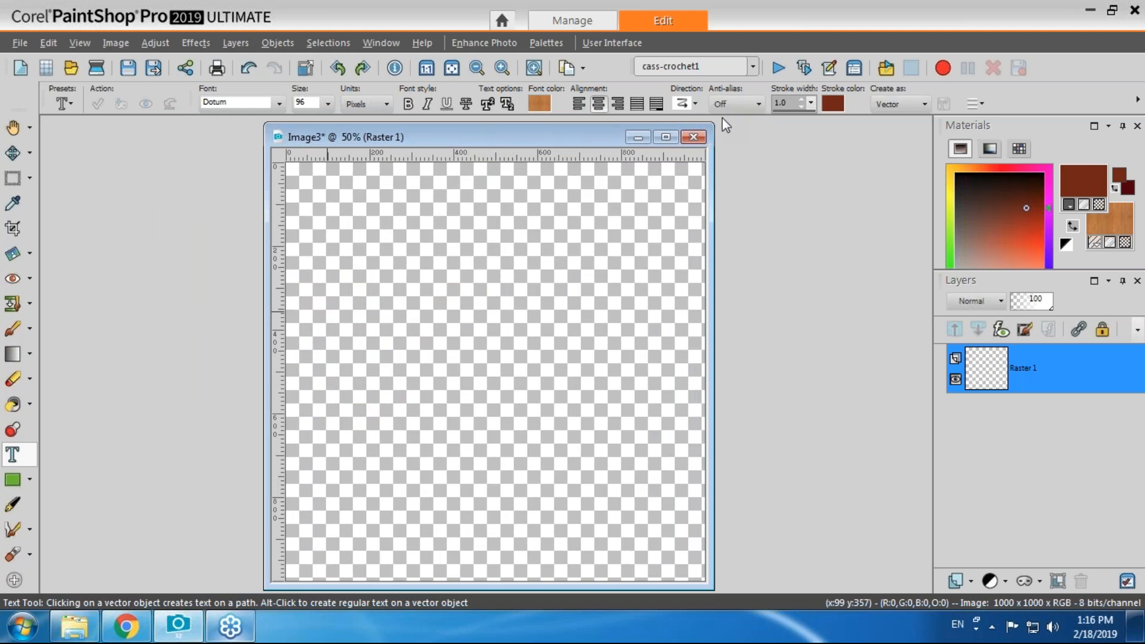
click(365, 236)
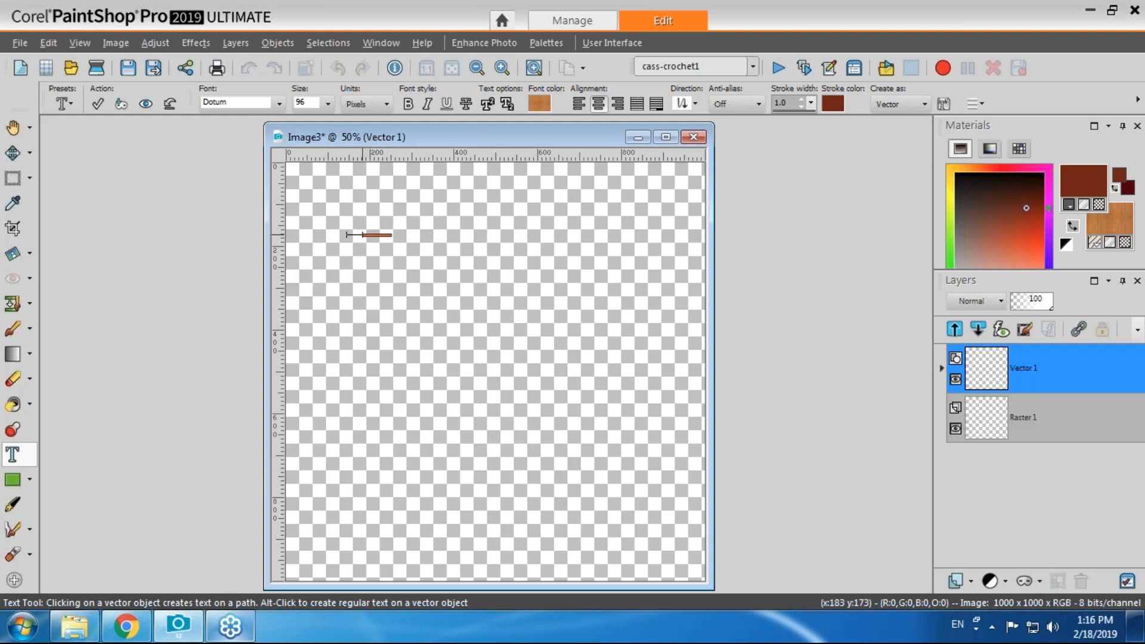
click(695, 104)
click(654, 125)
Set the text fill to black and make the stroke transparent.
click(1067, 241)
click(1074, 225)
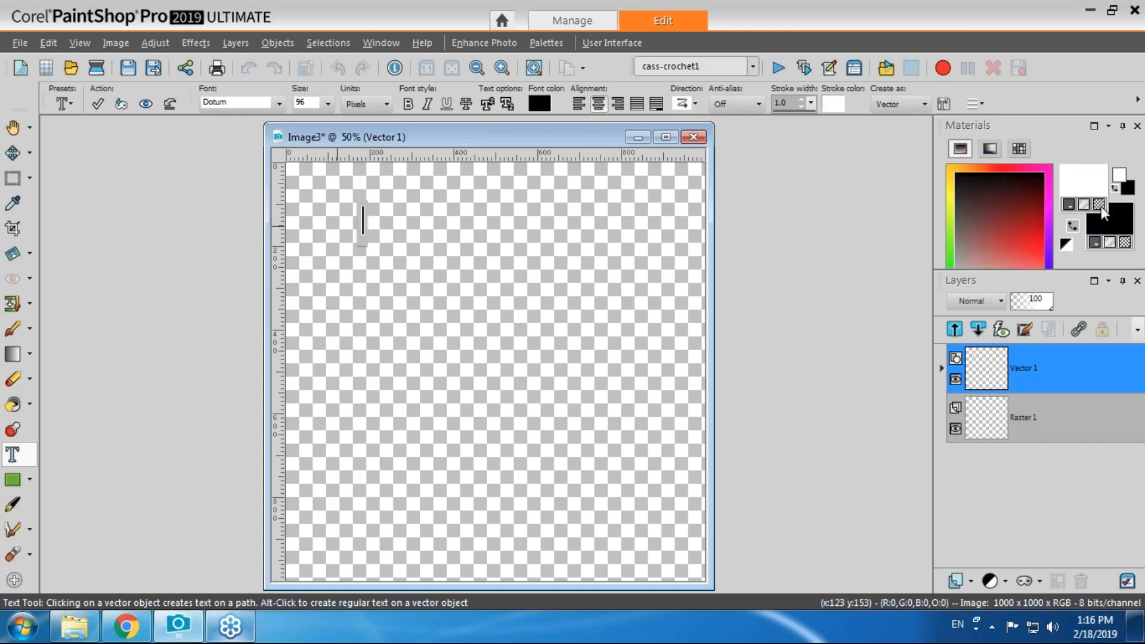
click(1099, 205)
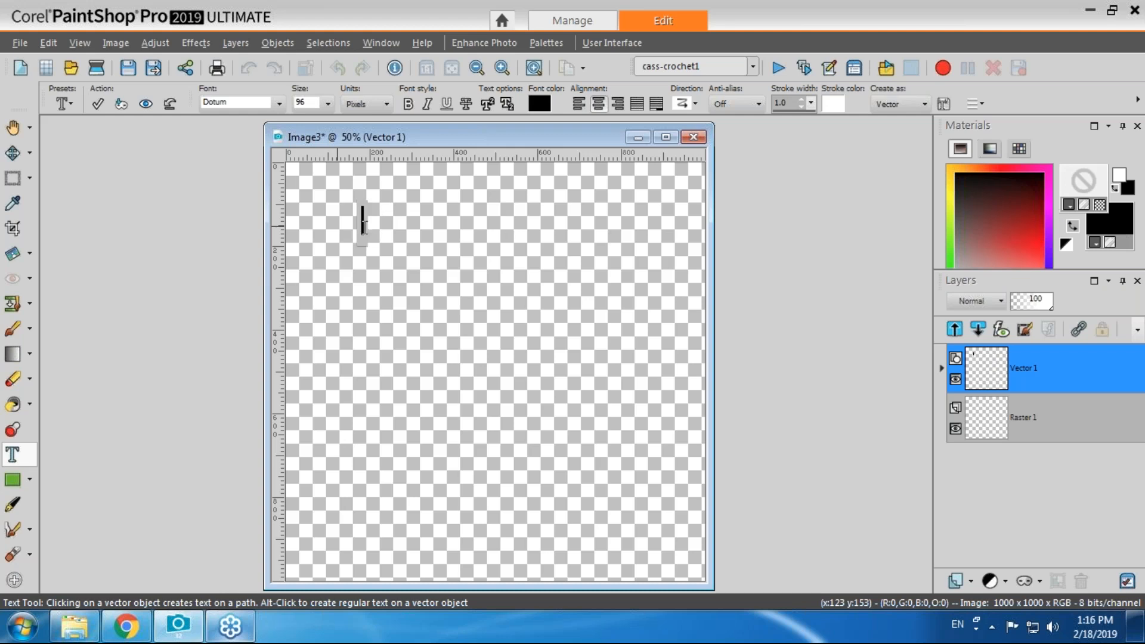
Enter the left-aligned text "OFF" and set its font to Franklin Gothic Heavy.
text(O)
text(OFF)
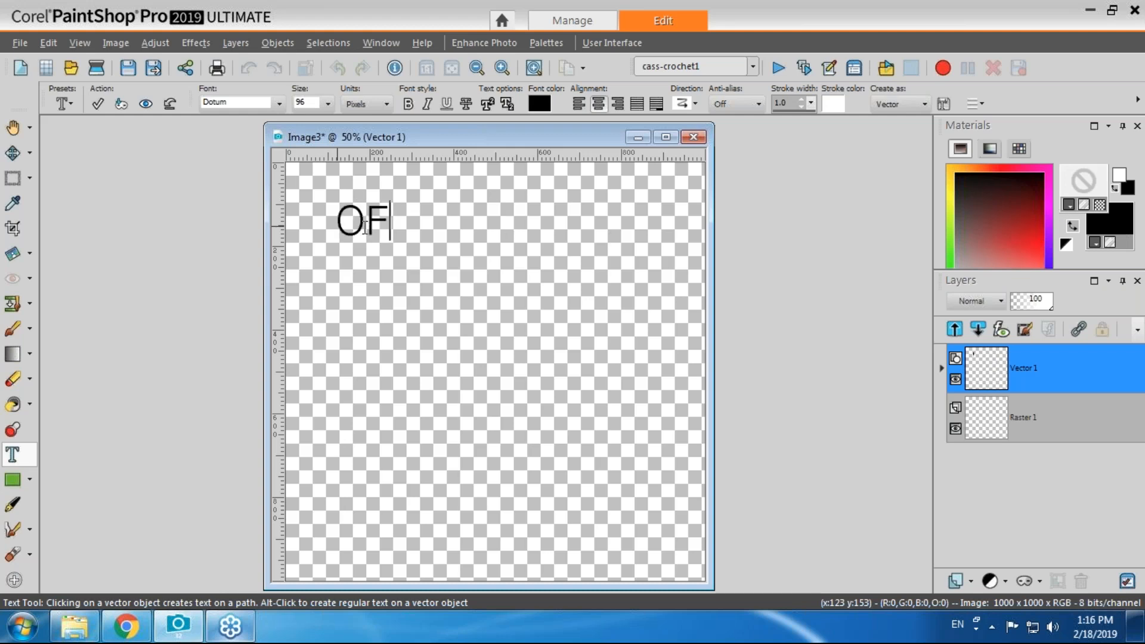
click(579, 106)
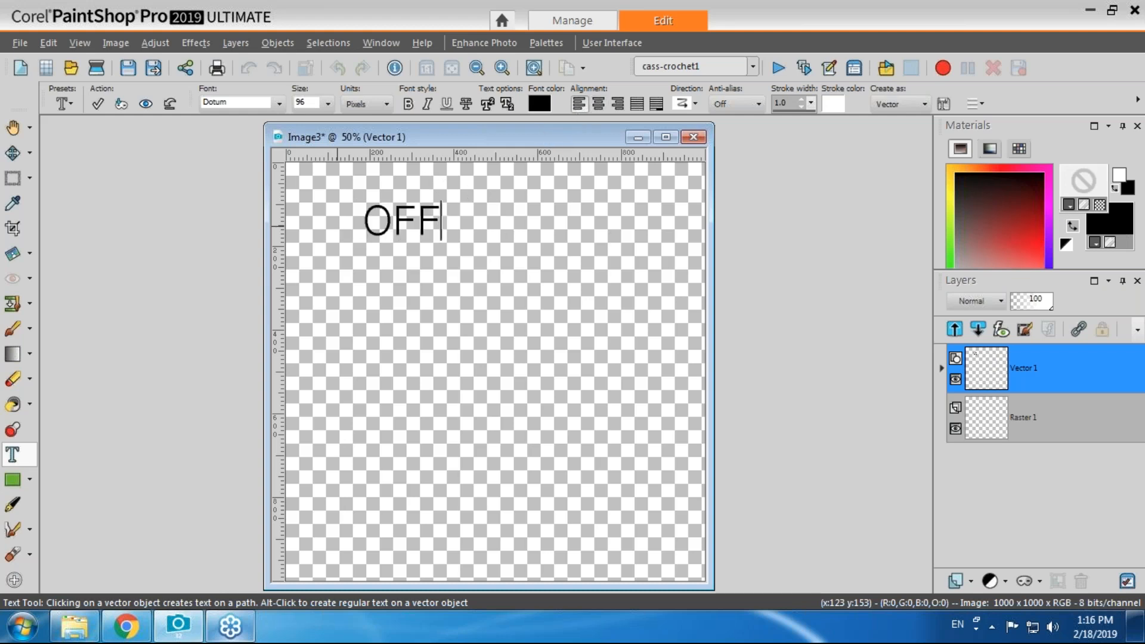
key(ctrl+a)
click(277, 104)
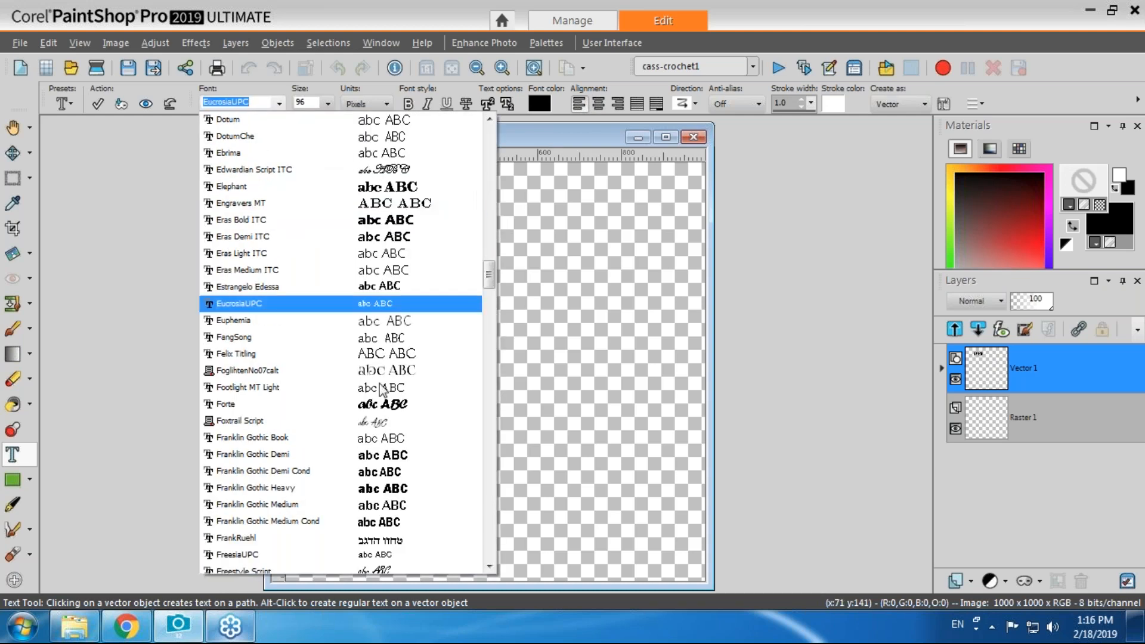
click(387, 488)
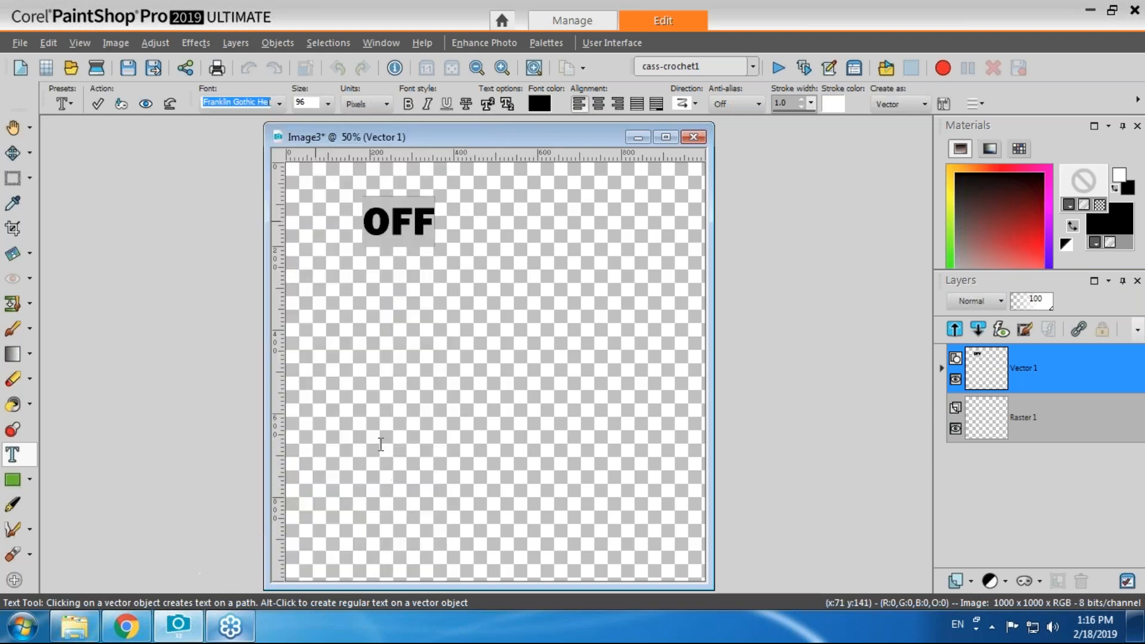
click(454, 233)
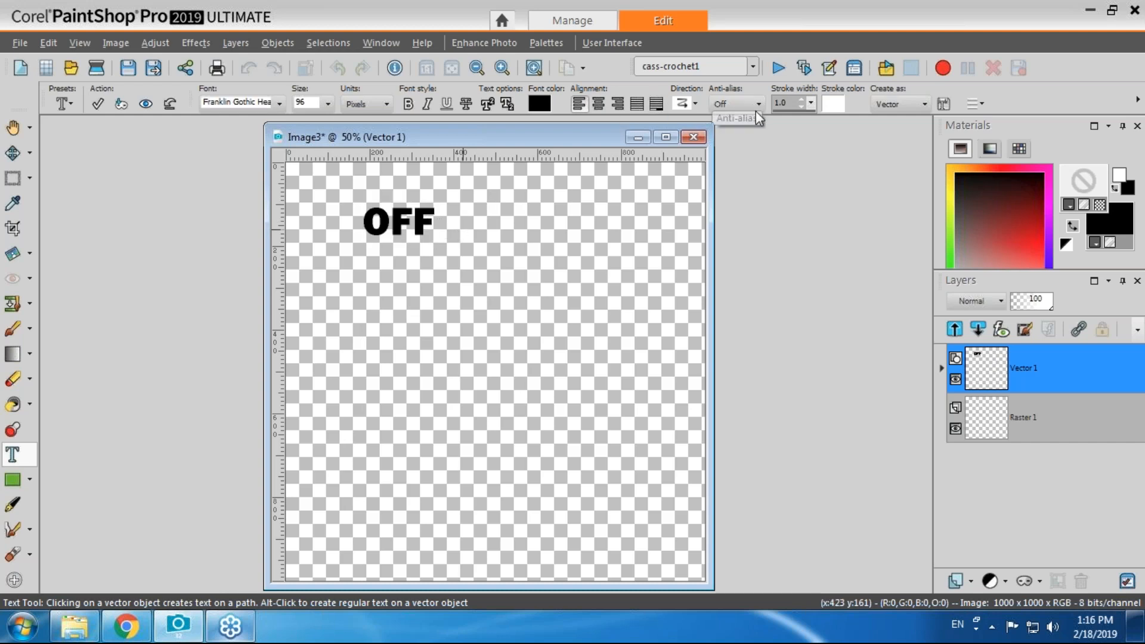
From the Raster 1 layer, add the text "SHARP" below "OFF" with anti-aliasing set to Sharp.
click(1019, 420)
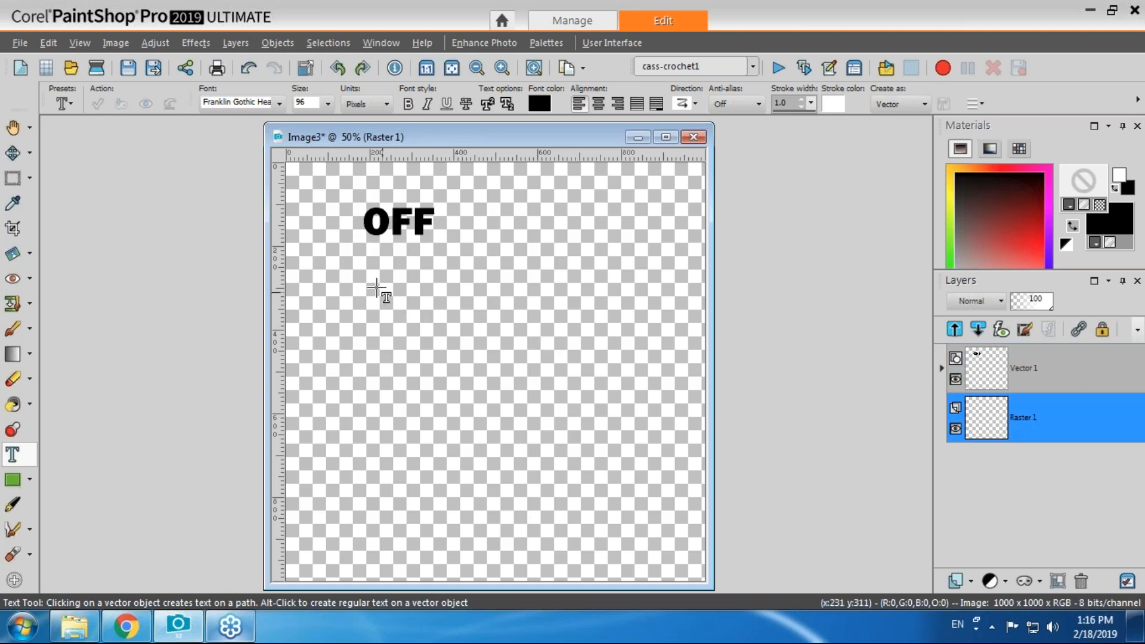
click(759, 104)
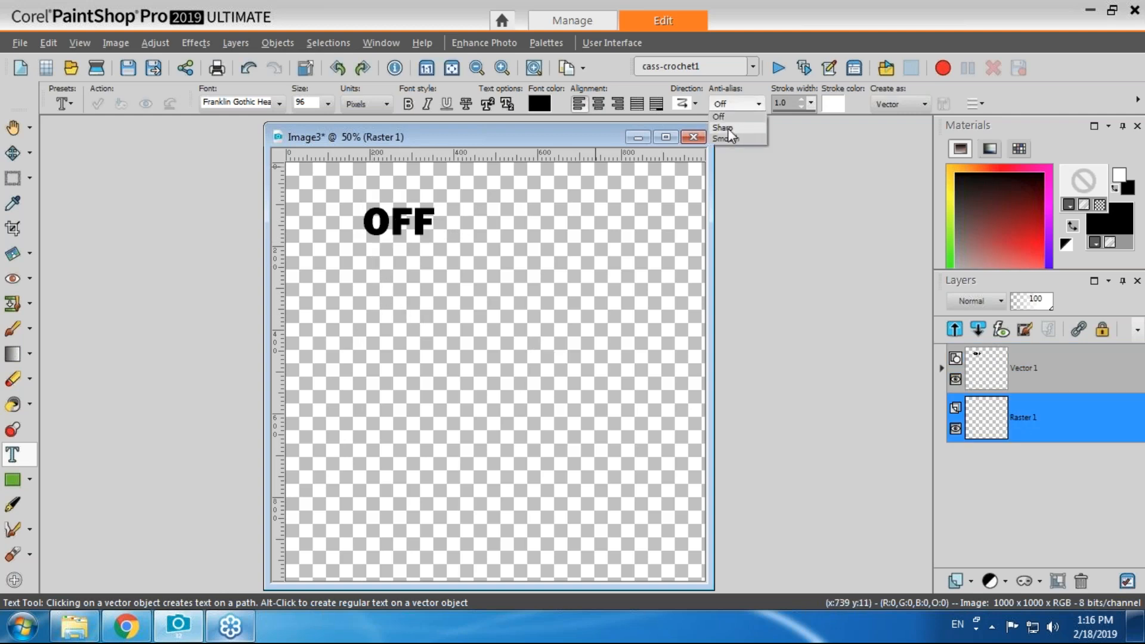
click(723, 129)
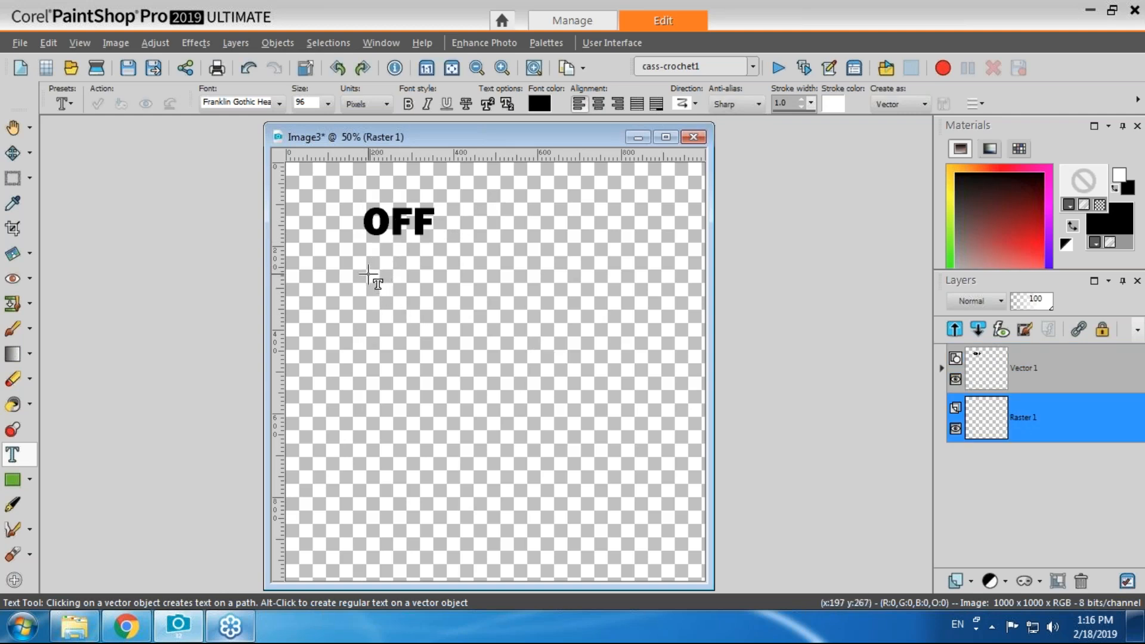
click(370, 276)
text(OFF SHARP)
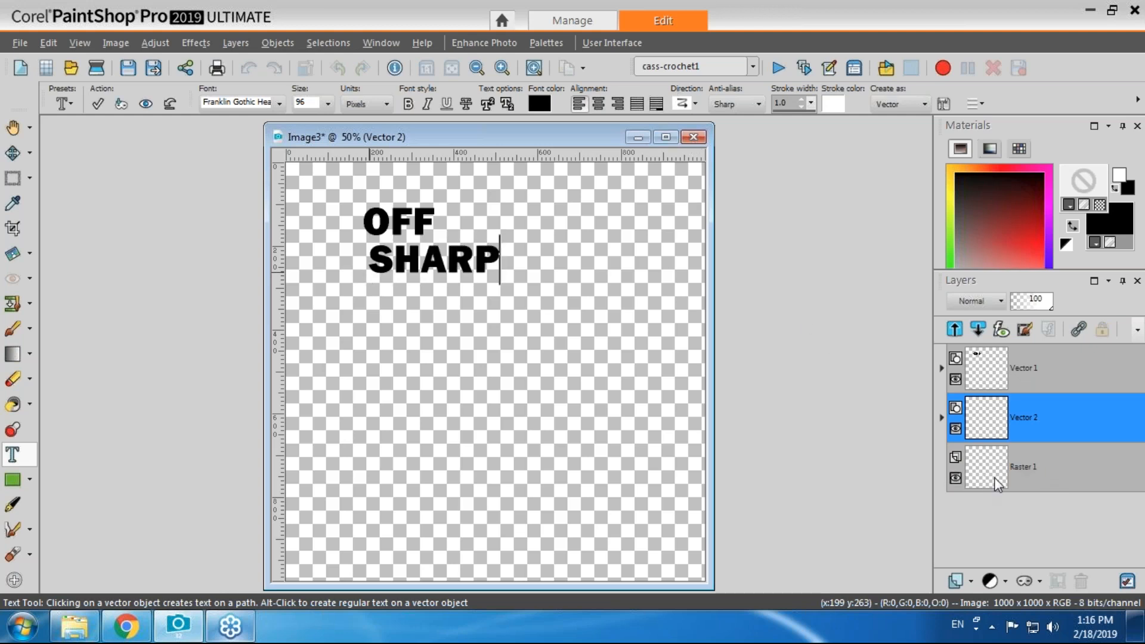
From the Raster 1 layer, add the text "SMOOTH" below "SHARP" with anti-aliasing set to Smooth, and apply it.
click(1024, 448)
click(753, 107)
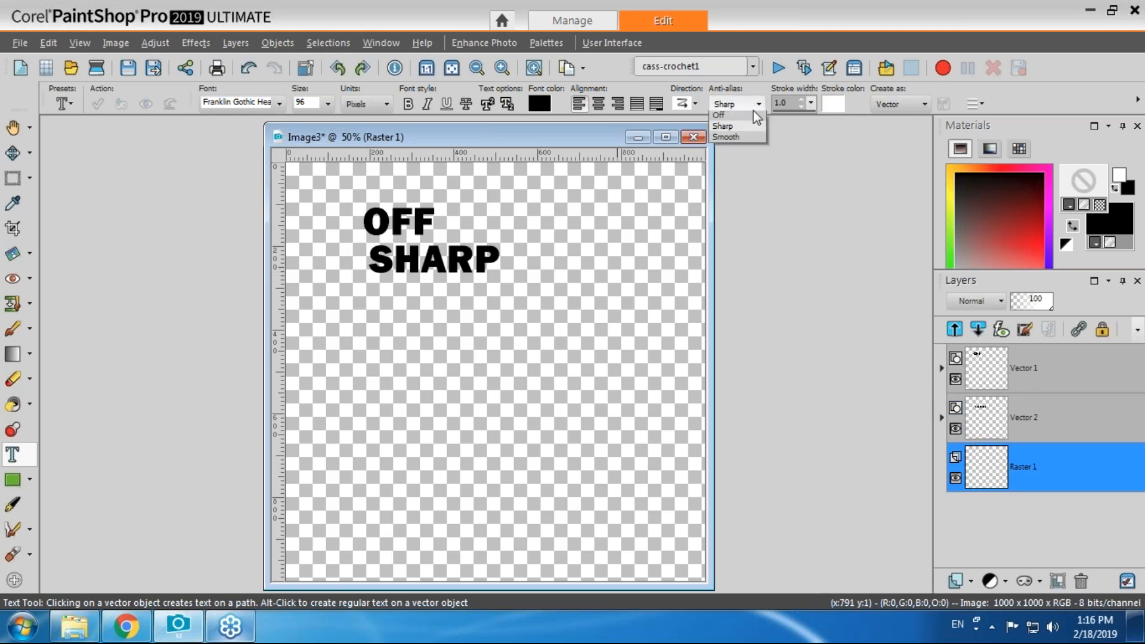
click(726, 140)
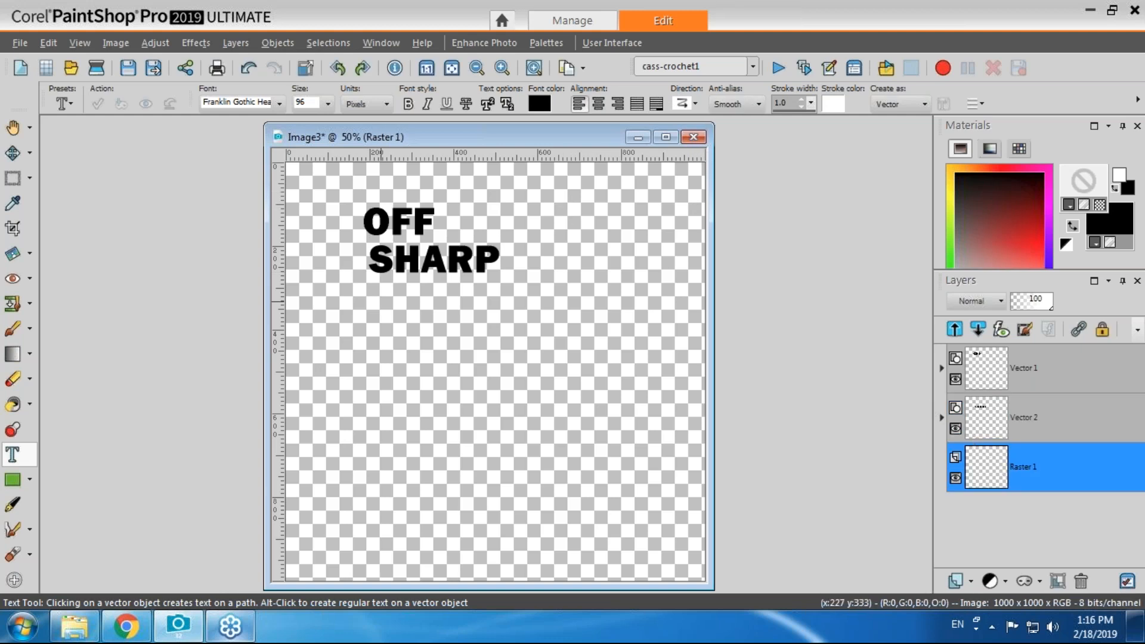
click(374, 316)
text(SMOOTH)
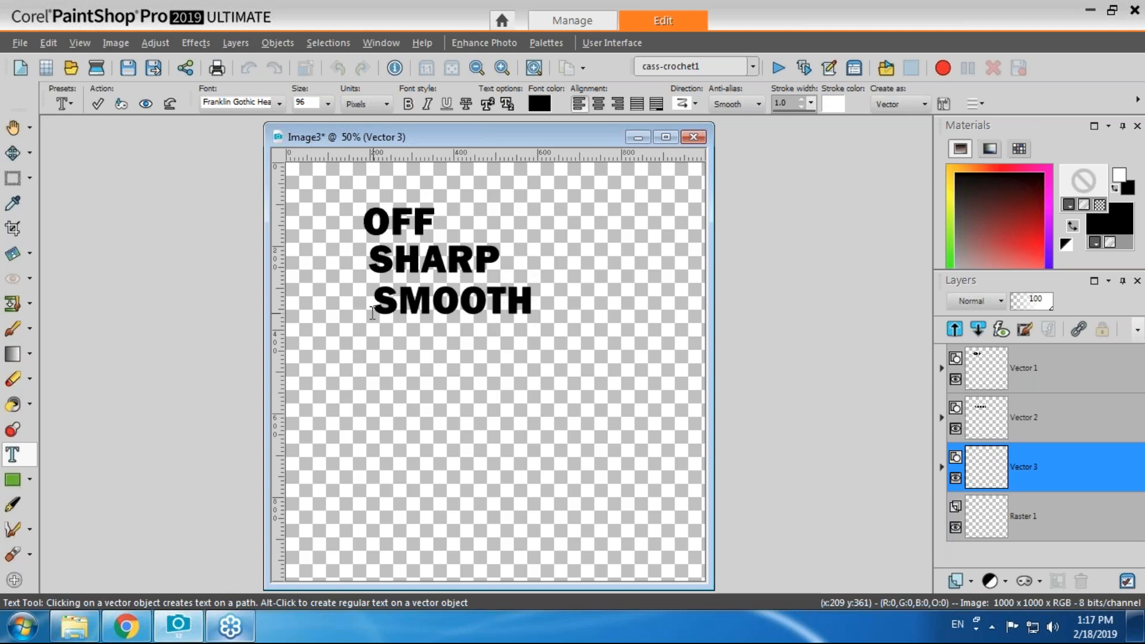
click(98, 103)
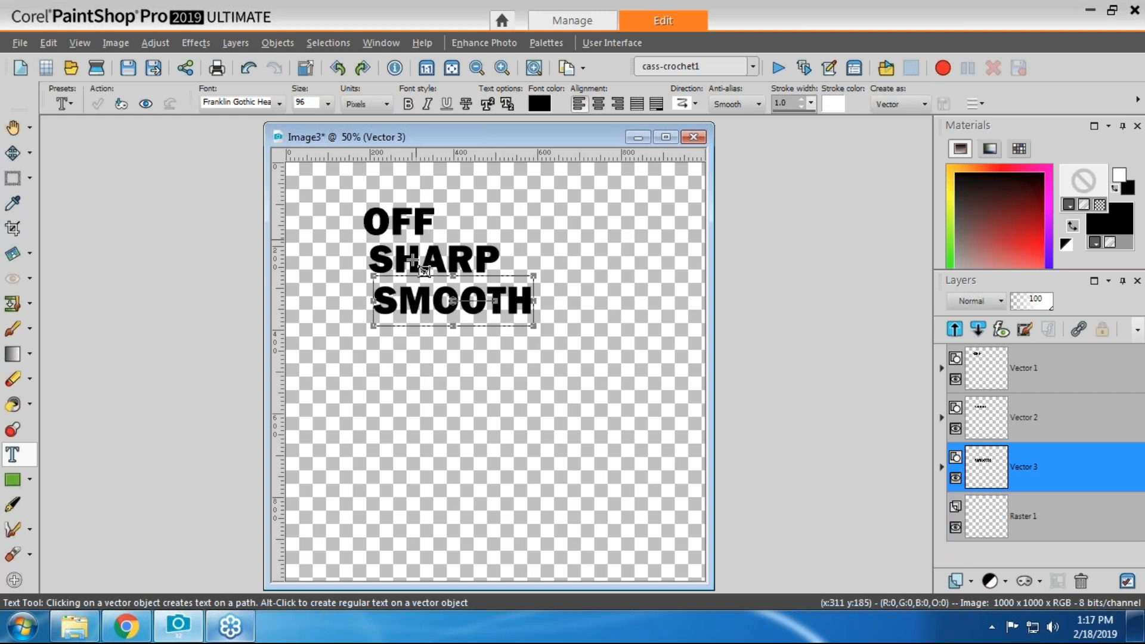
Examine the letter edges of "OFF", "SHARP" and "SMOOTH" up close and the available anti-aliasing options.
drag(484, 137, 491, 137)
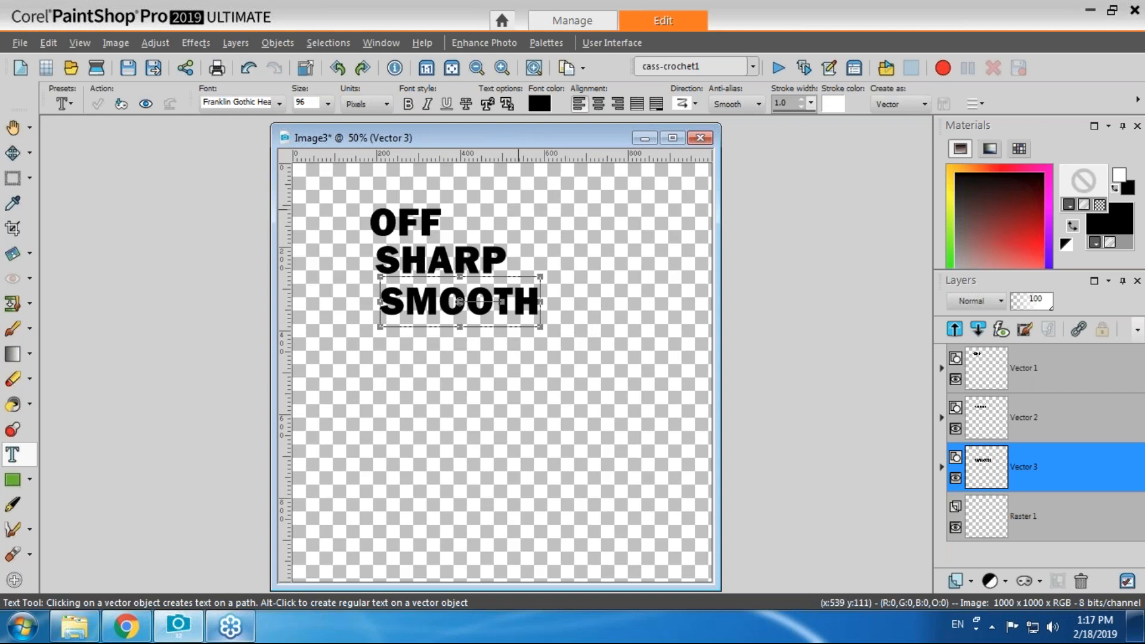
scroll(519, 212, up, 1)
scroll(549, 247, up, 6)
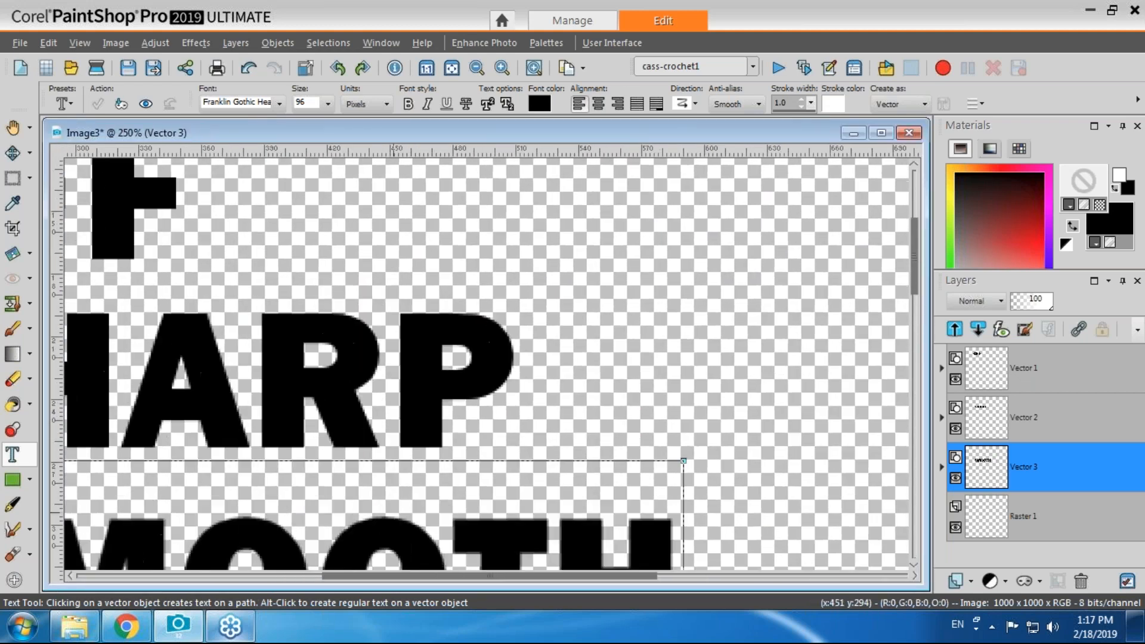
drag(399, 579, 248, 577)
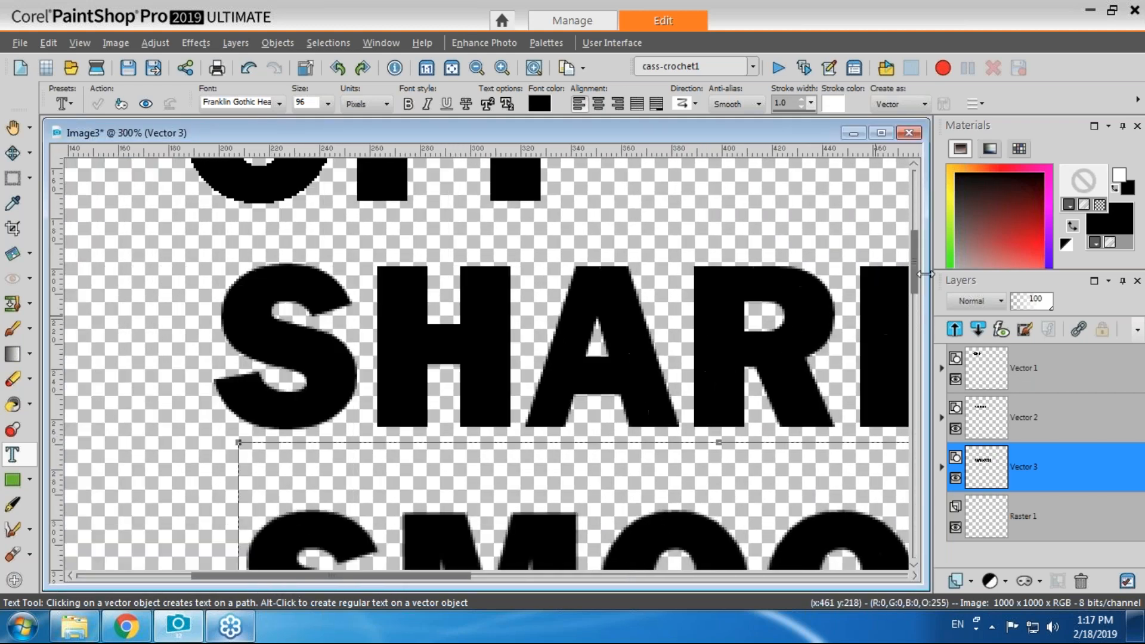
drag(915, 281, 915, 246)
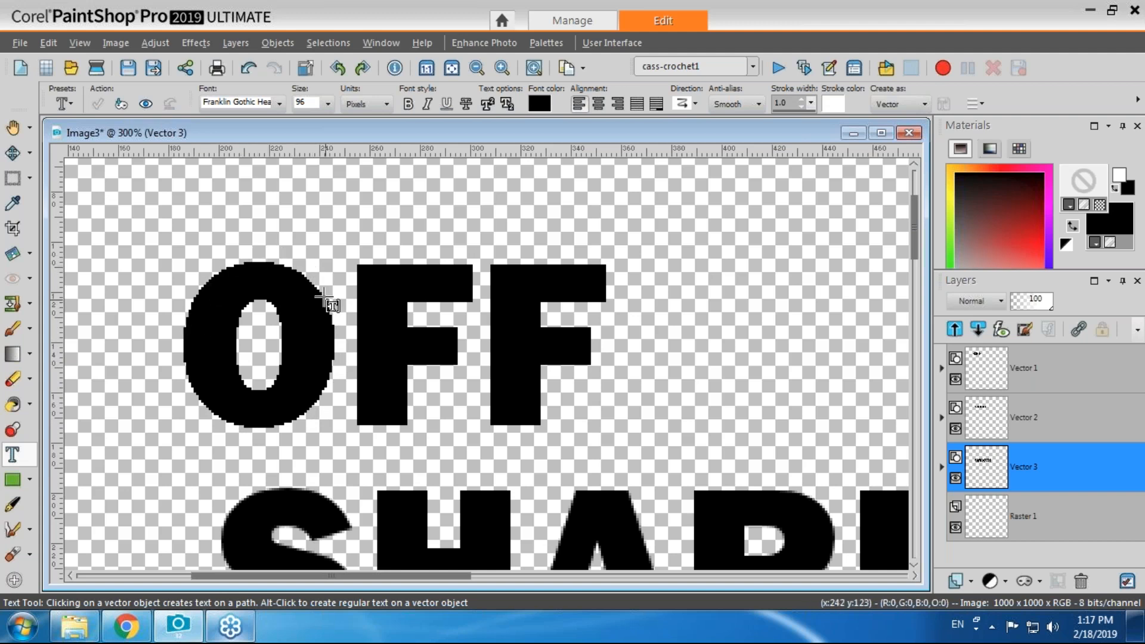
drag(918, 242, 922, 288)
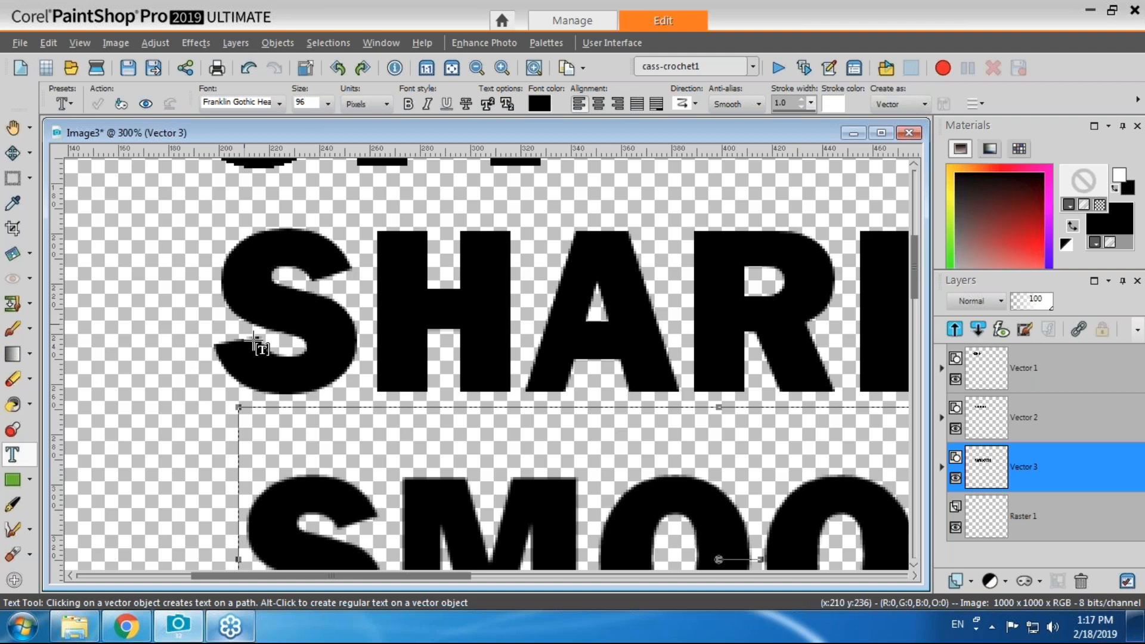
drag(918, 292, 924, 314)
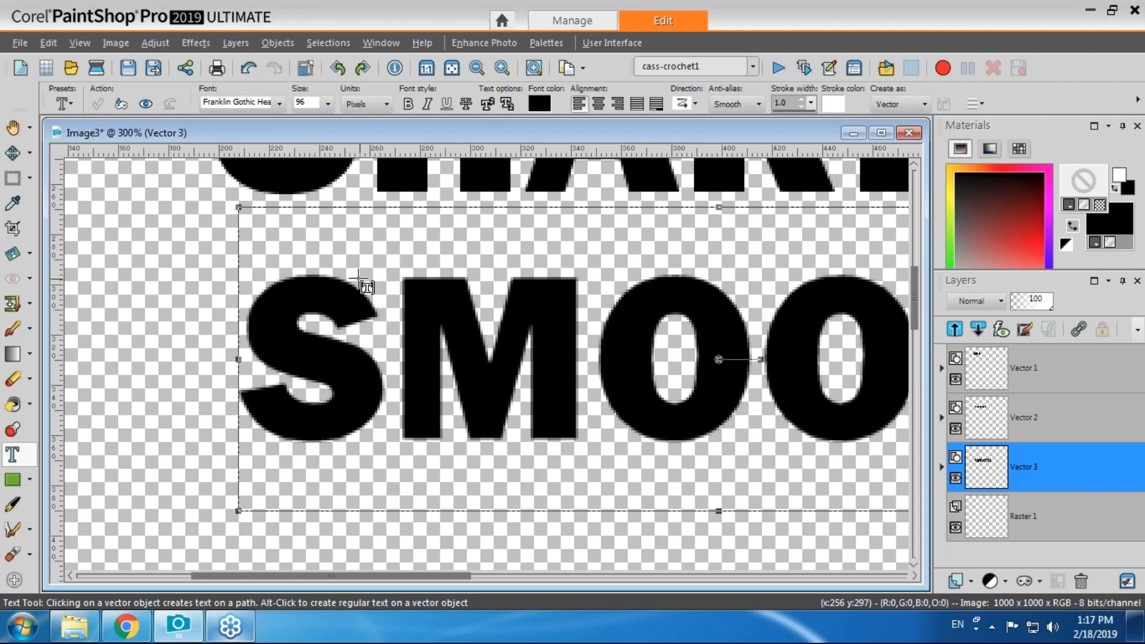
click(759, 105)
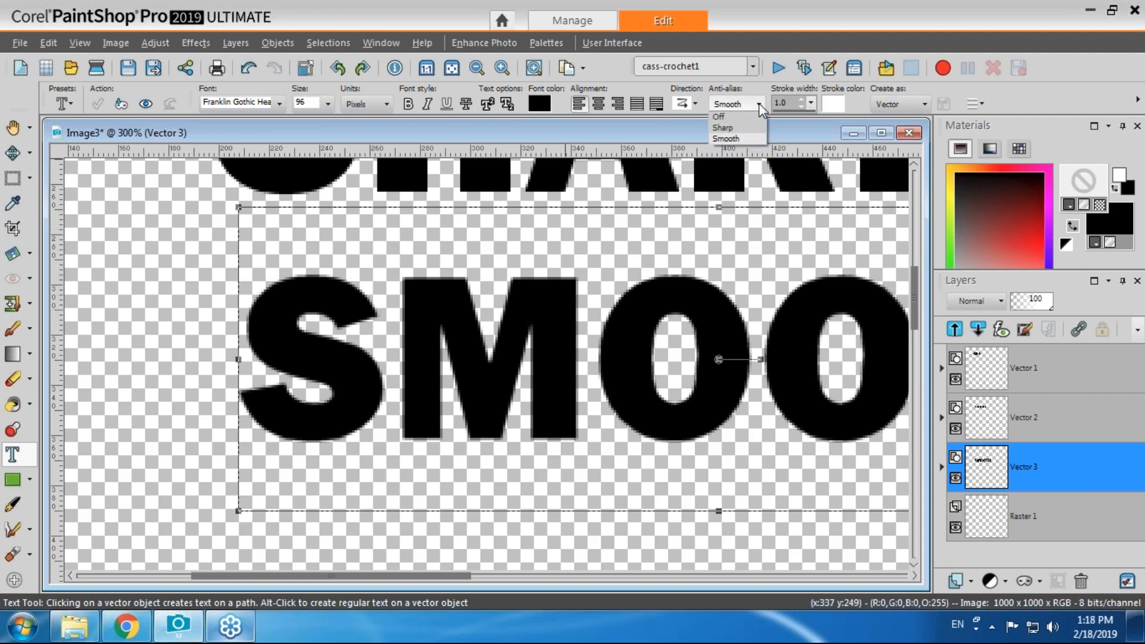
click(758, 103)
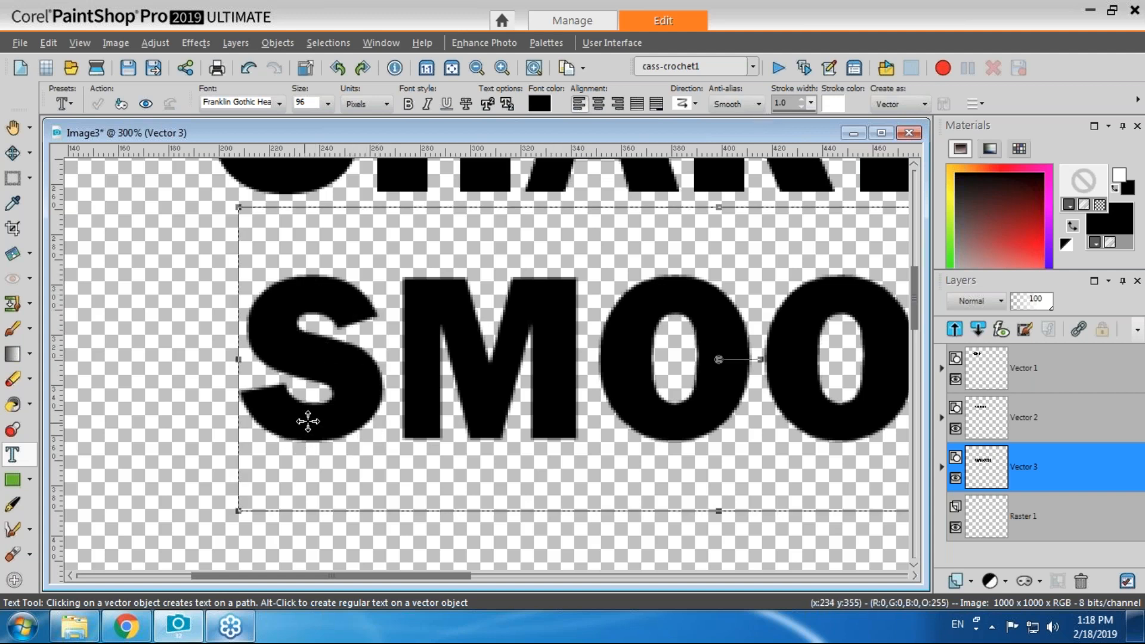
Change the anti-aliasing of the "SMOOTH" text to Sharp and compare its edges with "OFF".
click(759, 104)
click(722, 129)
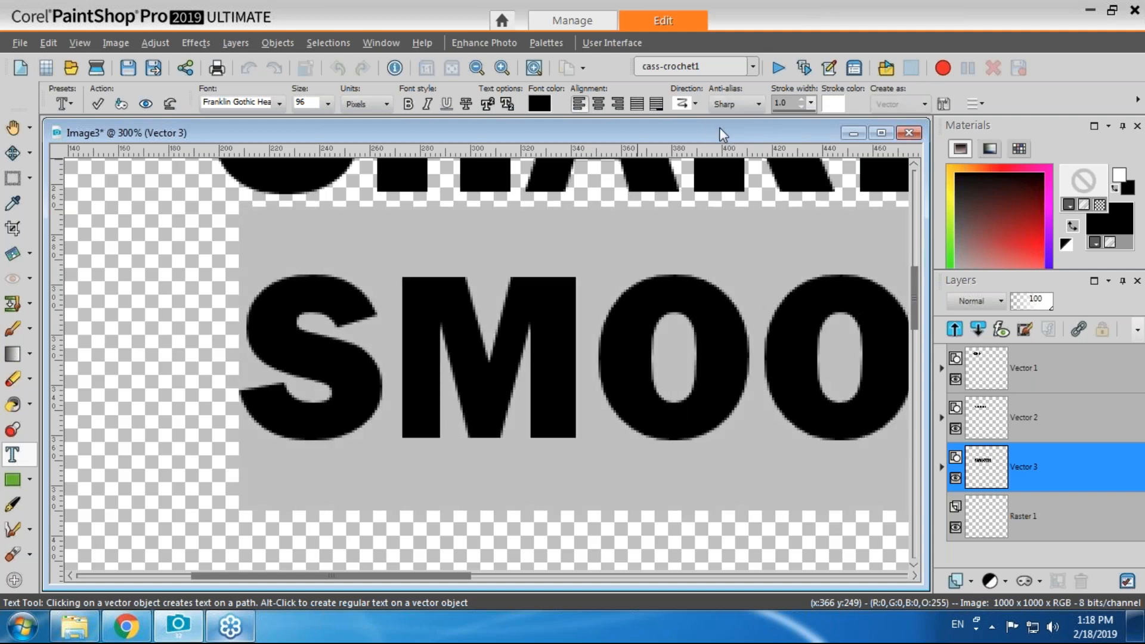
mouse_move(719, 128)
mouse_down()
mouse_move(698, 138)
mouse_move(731, 133)
mouse_up()
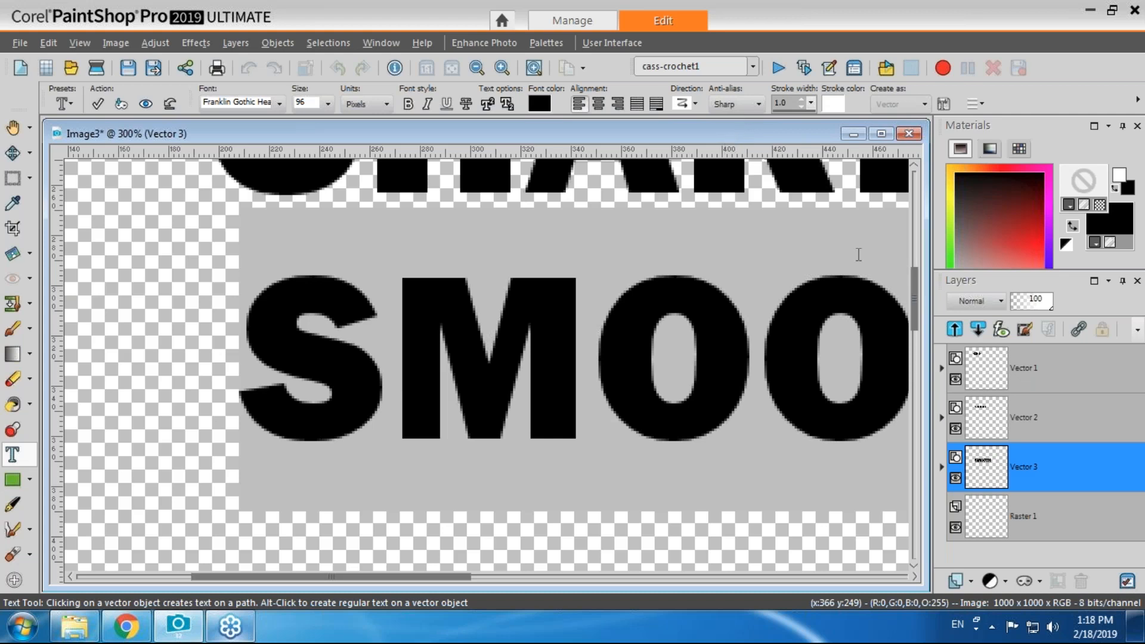
drag(915, 313, 919, 251)
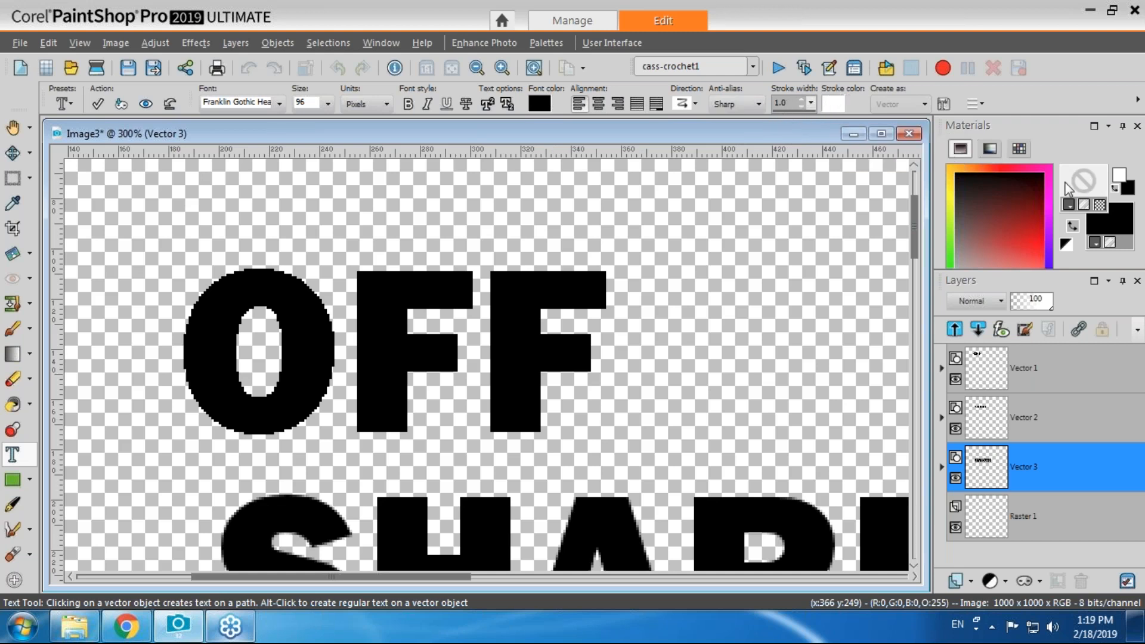
Give the "SMOOTH" text a visible red stroke with a stroke width of 3.0.
click(1101, 206)
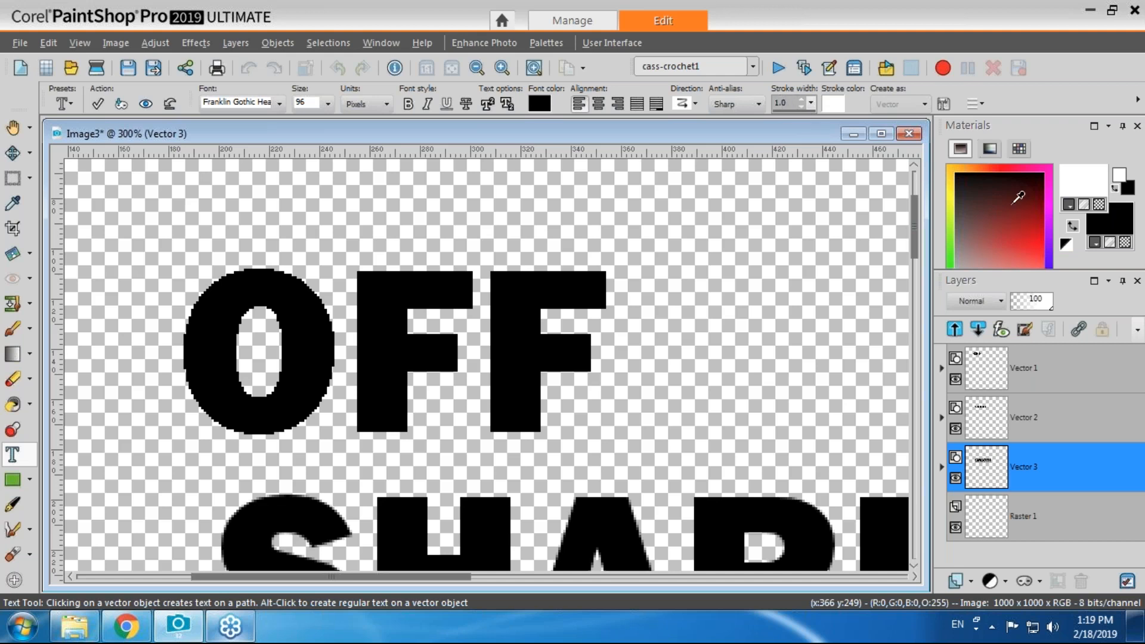
click(1044, 244)
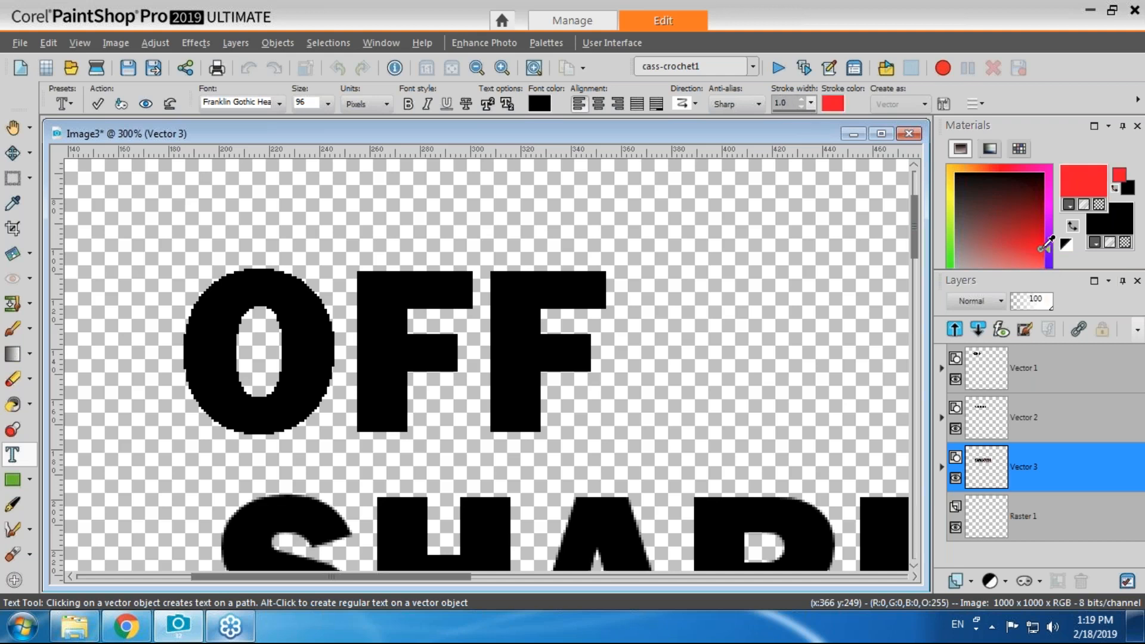
drag(914, 236, 914, 310)
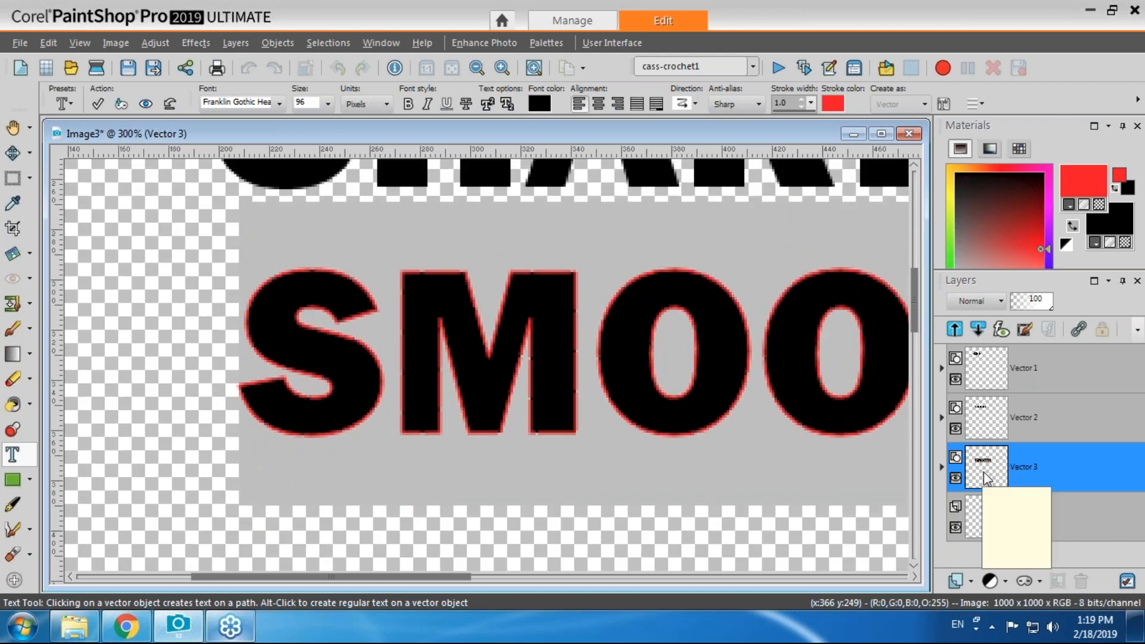
click(802, 100)
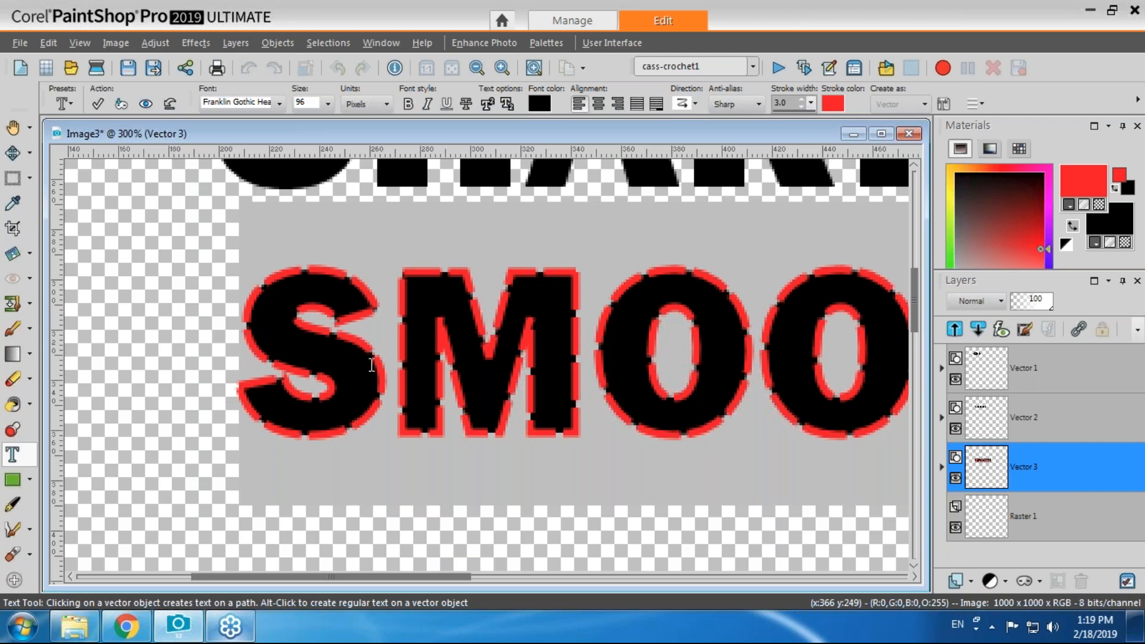
Try to change the line style of the "SMOOTH" text's red outline to Solid.
click(981, 104)
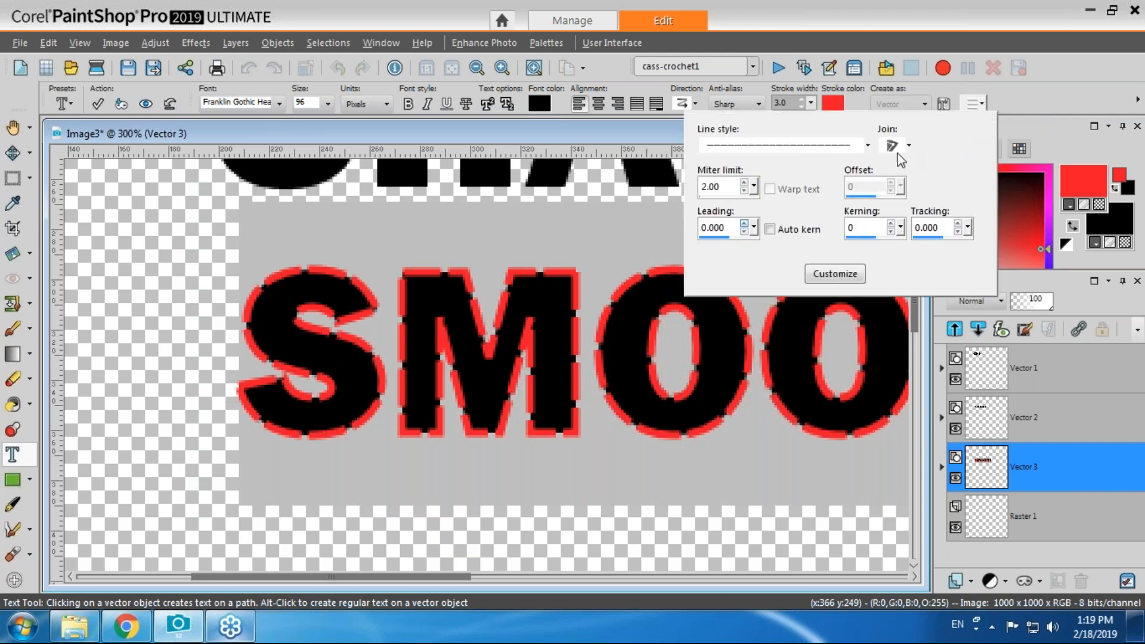
click(868, 145)
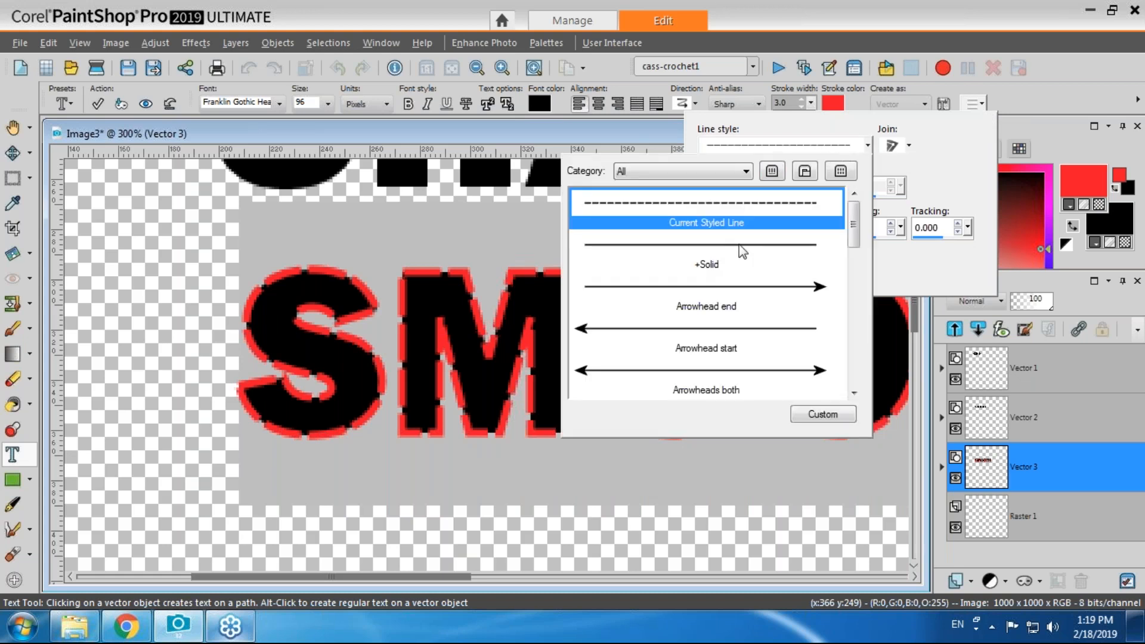
click(778, 249)
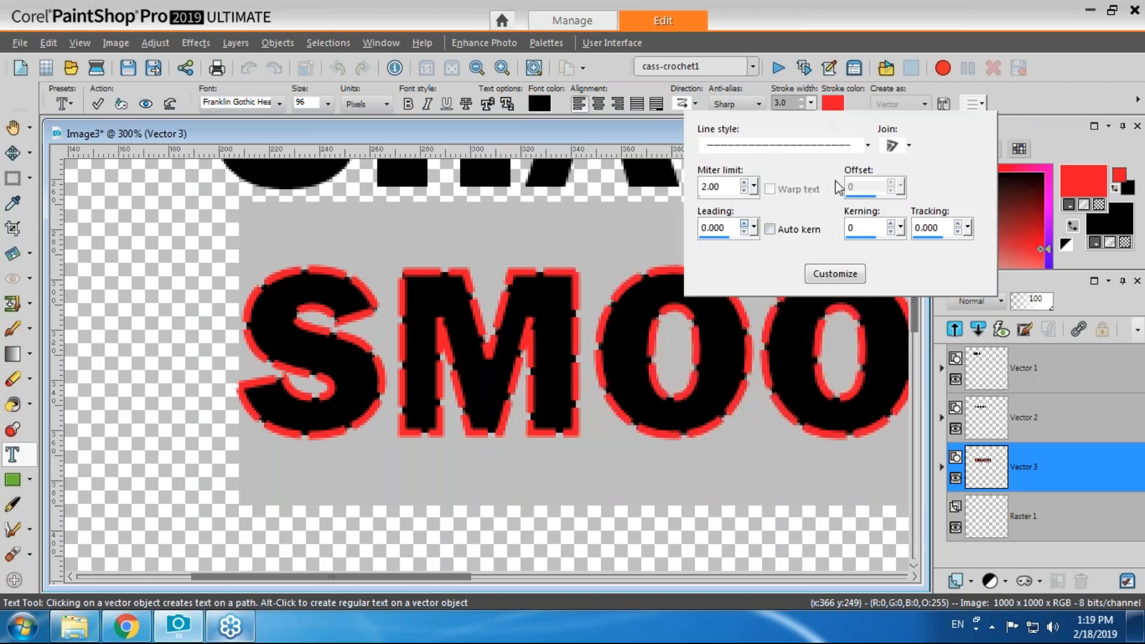
click(868, 145)
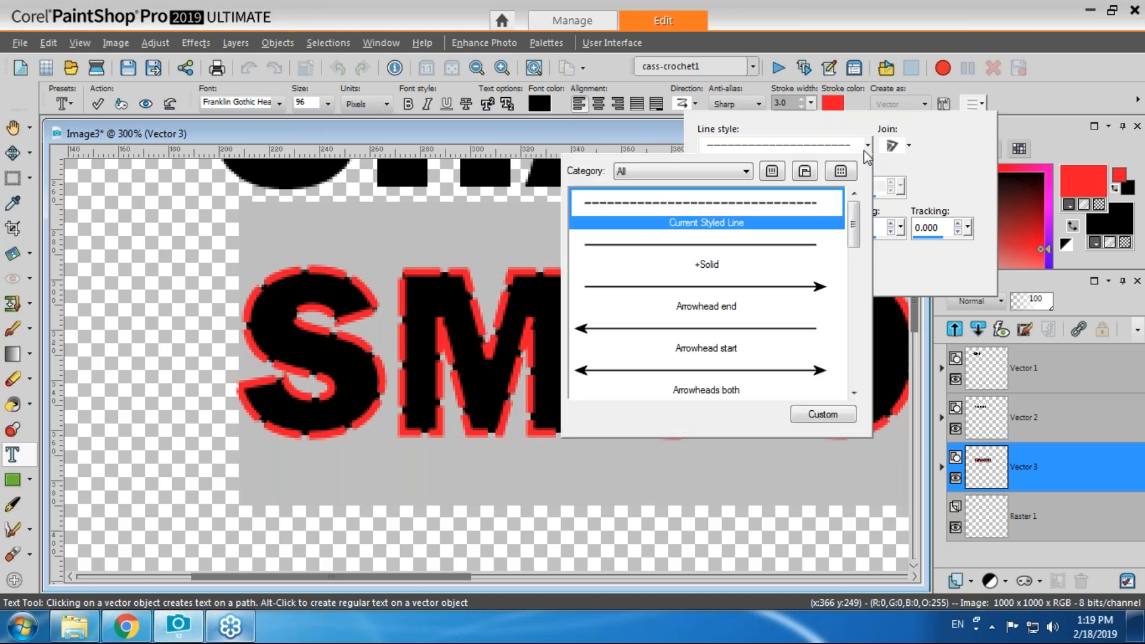
click(779, 252)
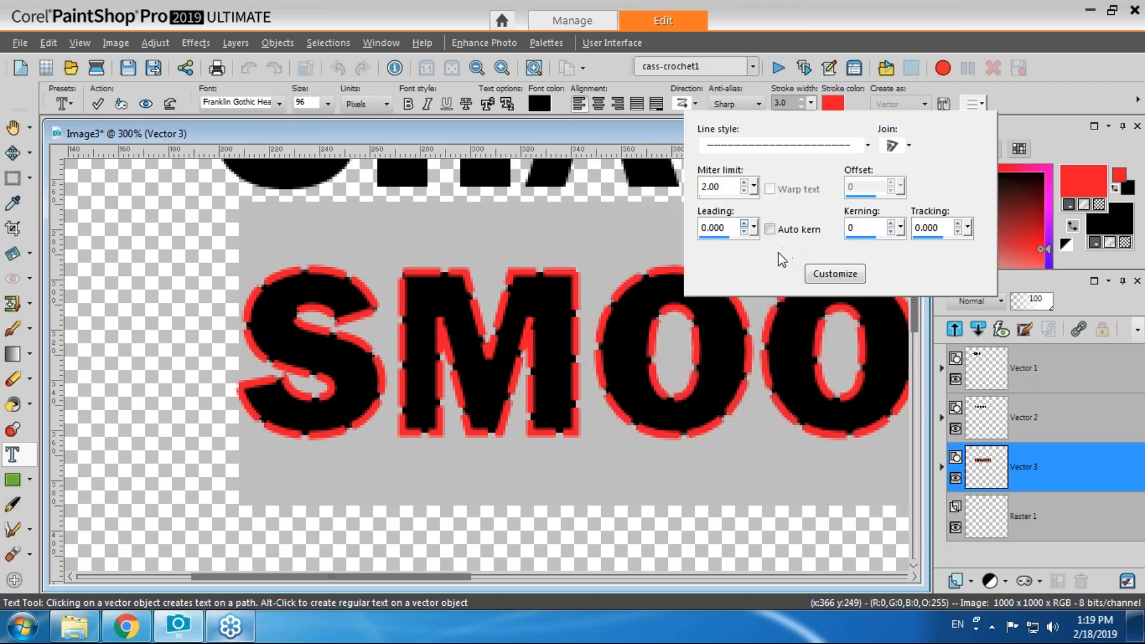
click(869, 146)
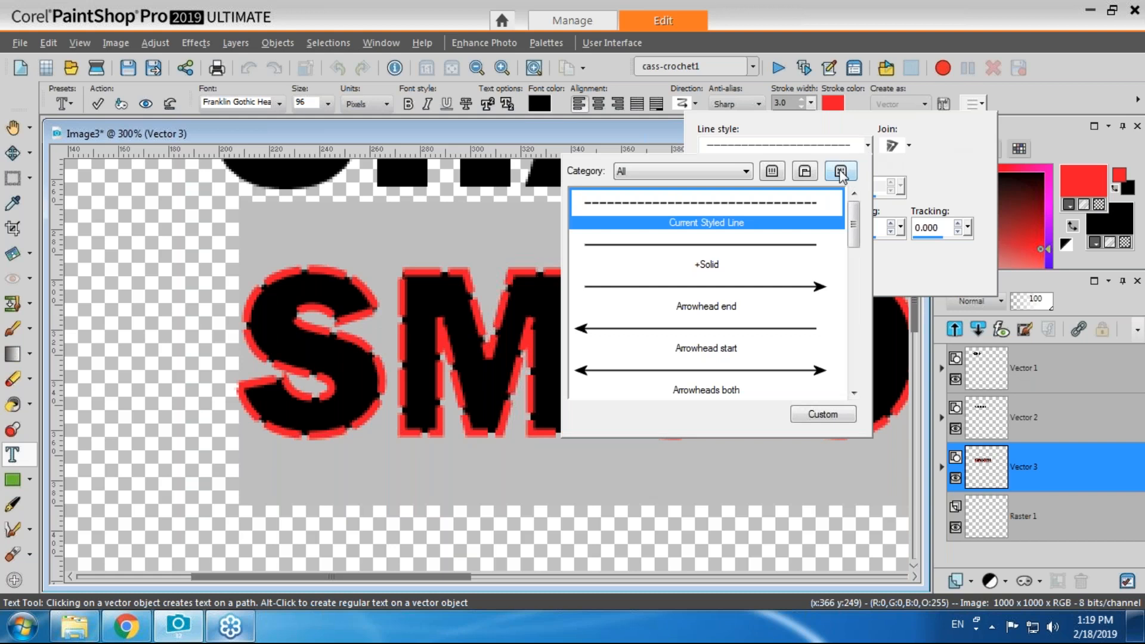
click(745, 225)
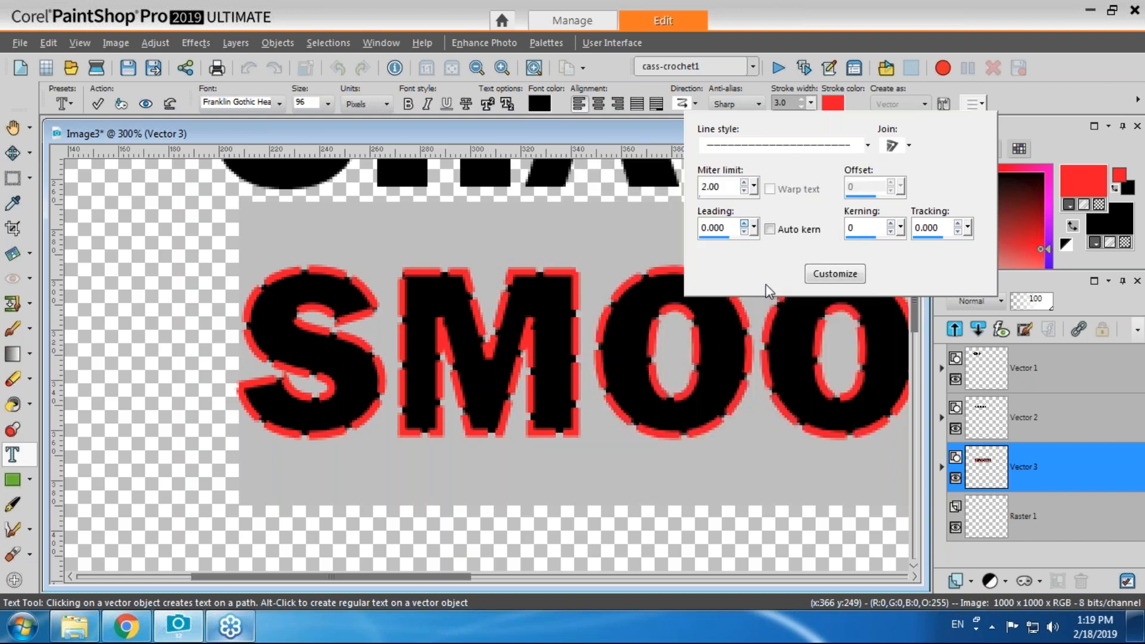
click(868, 147)
click(958, 161)
click(1015, 113)
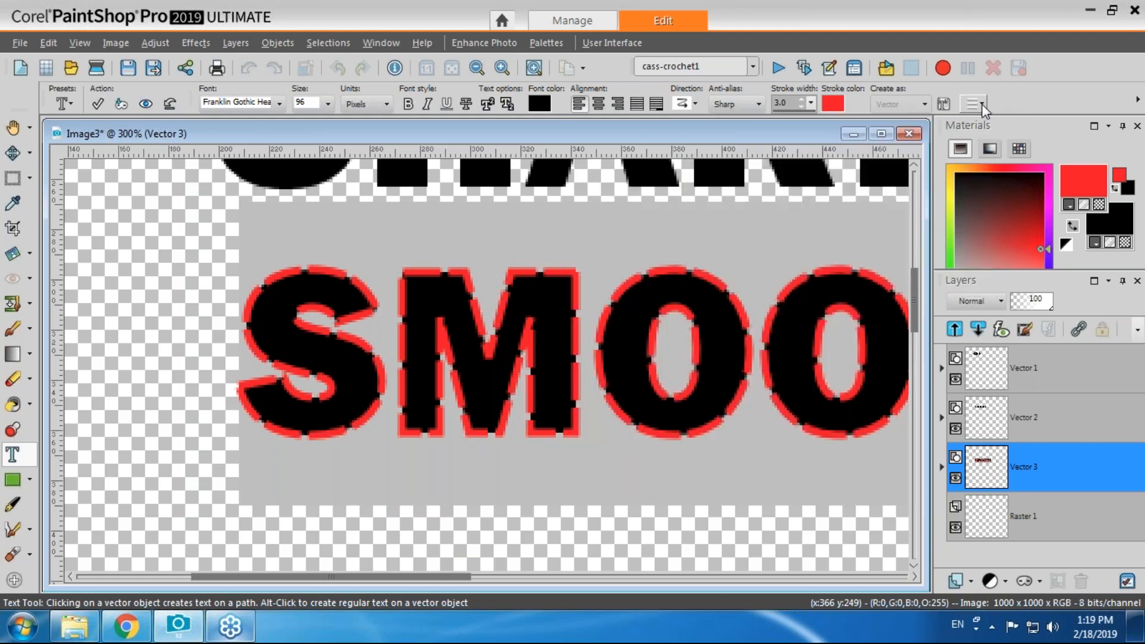
Apply the "SMOOTH" text and try again to pick another line style for its outline.
click(883, 66)
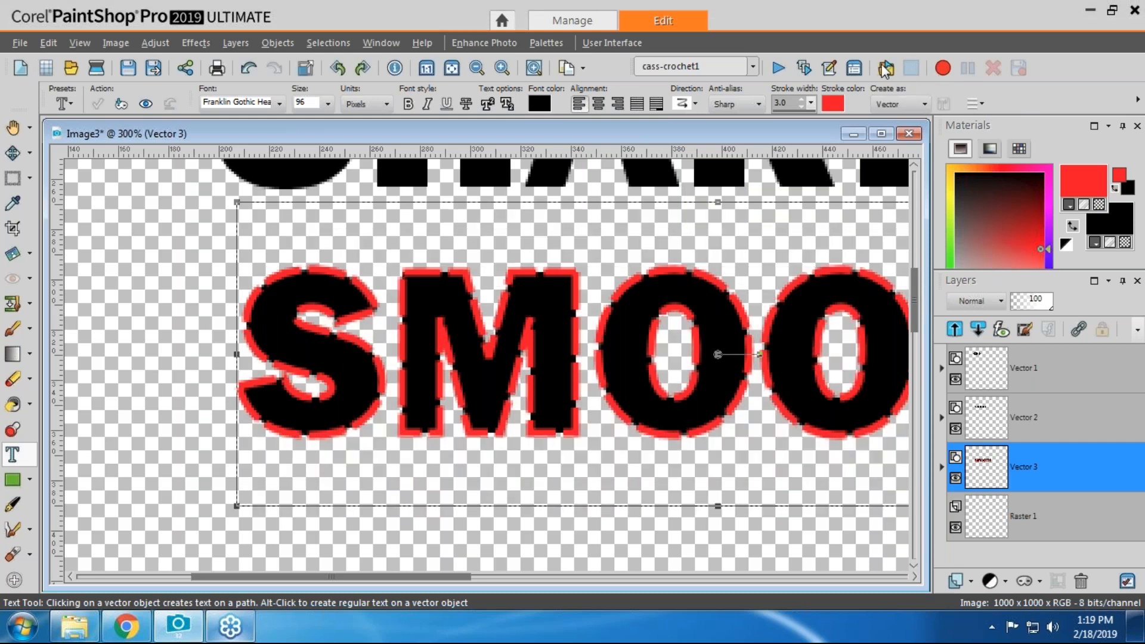
click(977, 104)
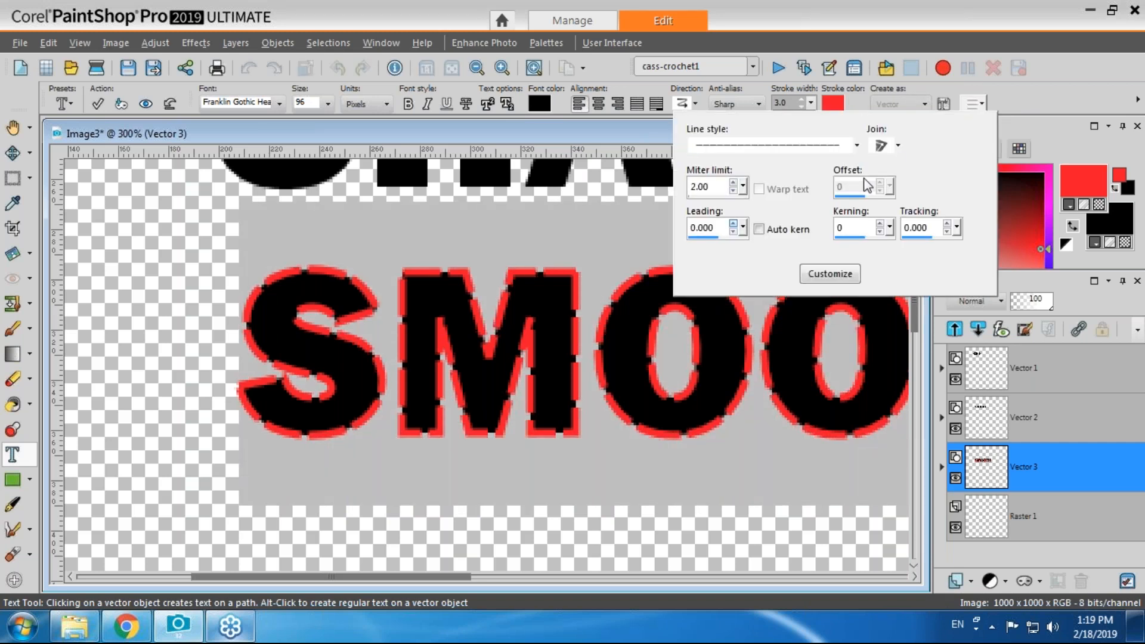
click(852, 146)
key(Escape)
click(858, 146)
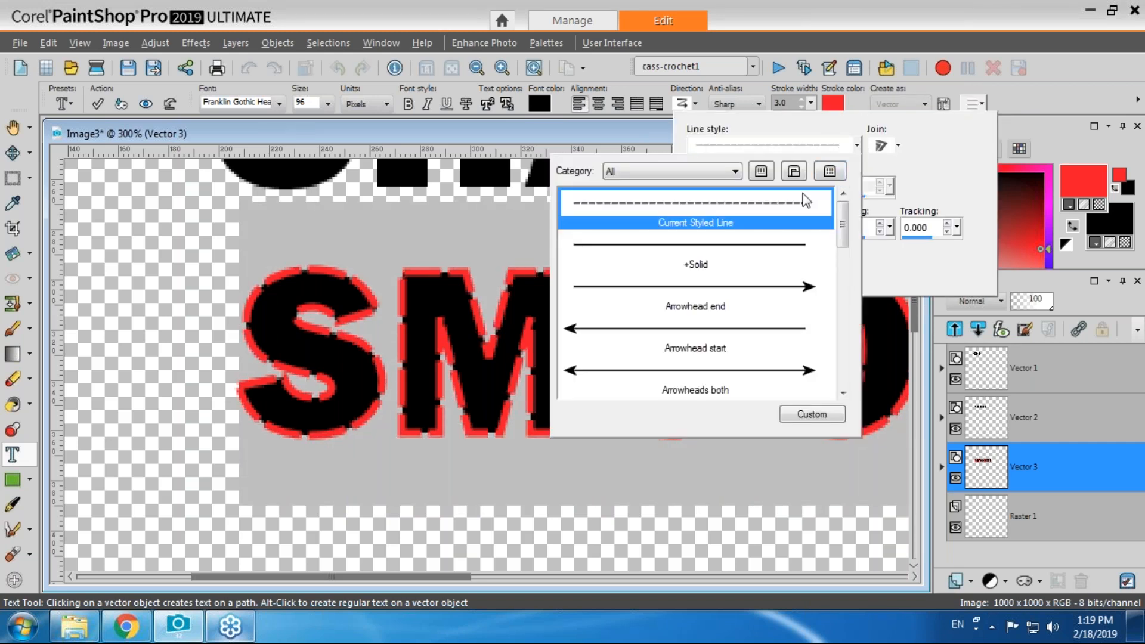
key(Escape)
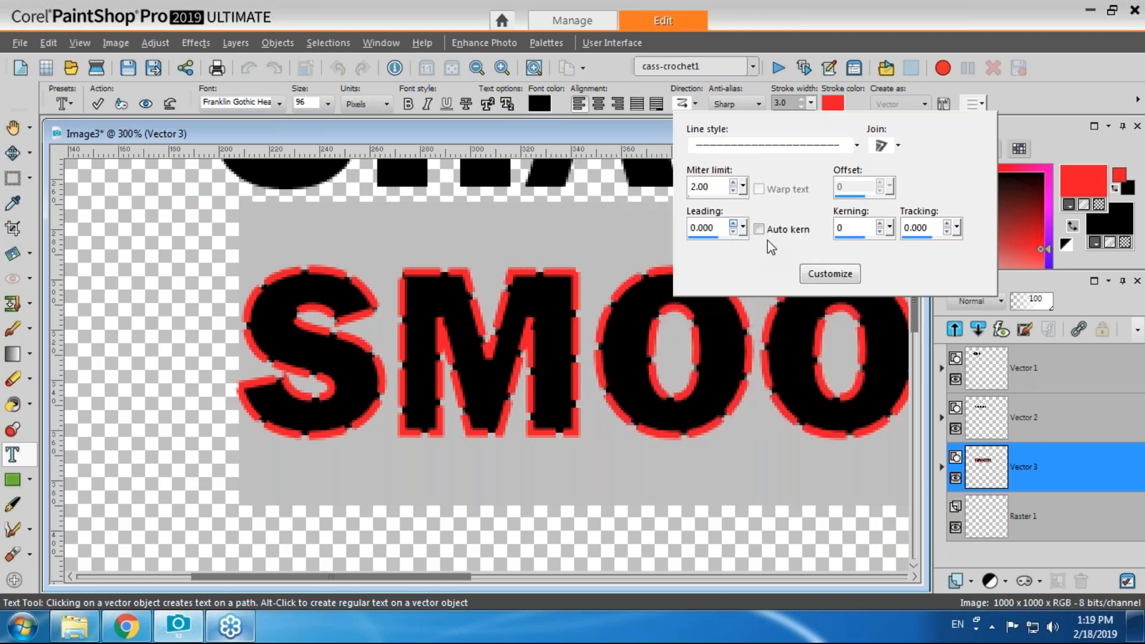
click(1020, 110)
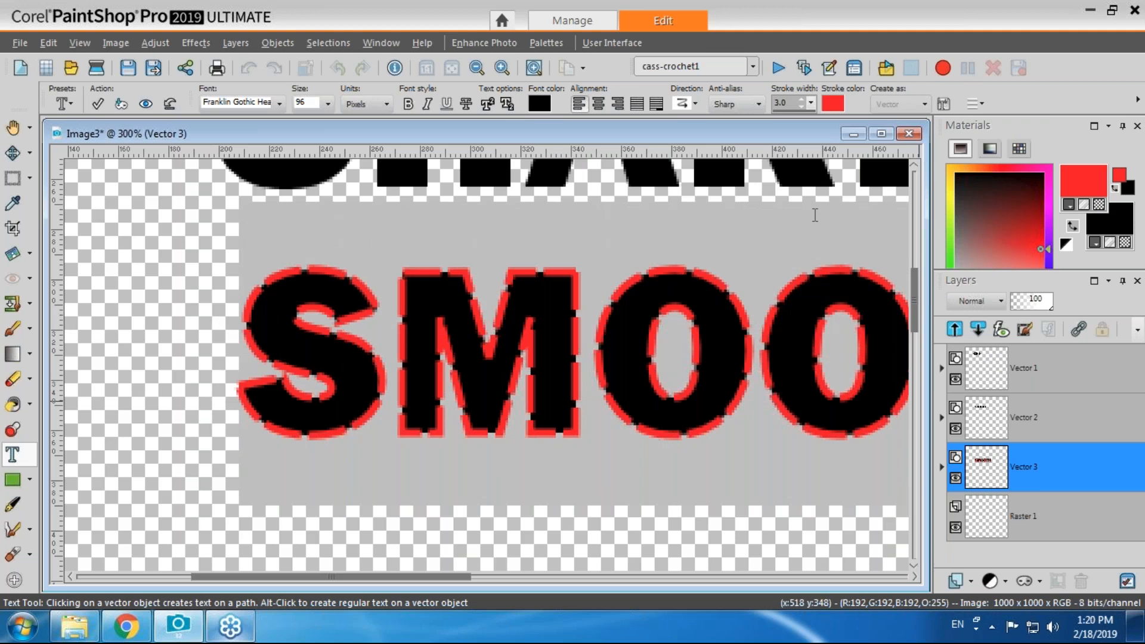
Reduce the stroke width of the "SMOOTH" text to 0.0.
click(802, 108)
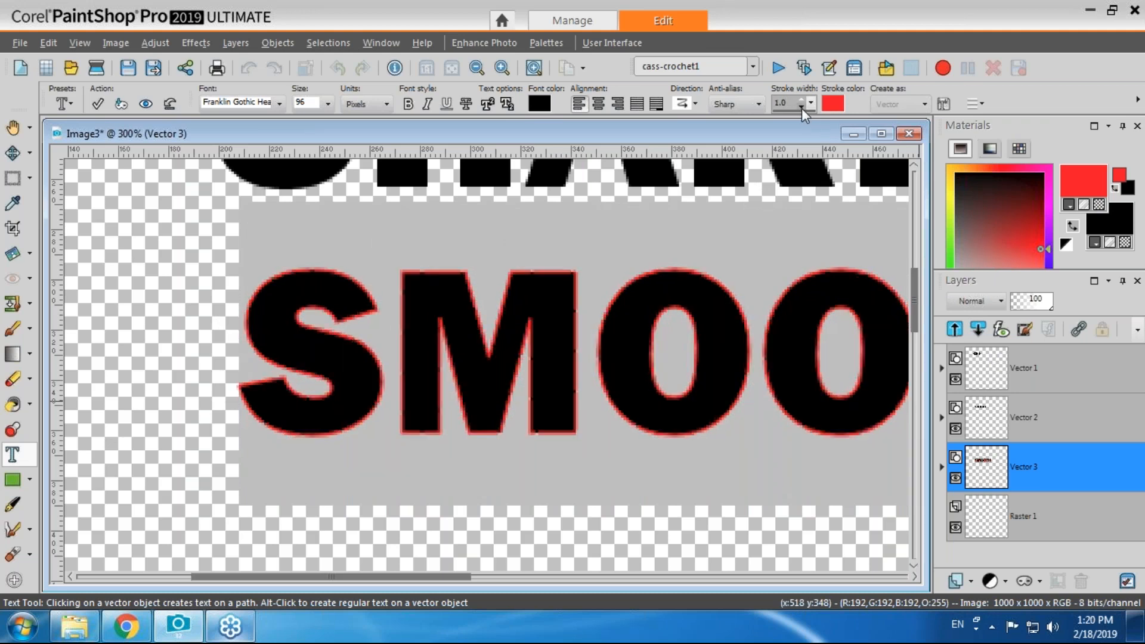
click(802, 108)
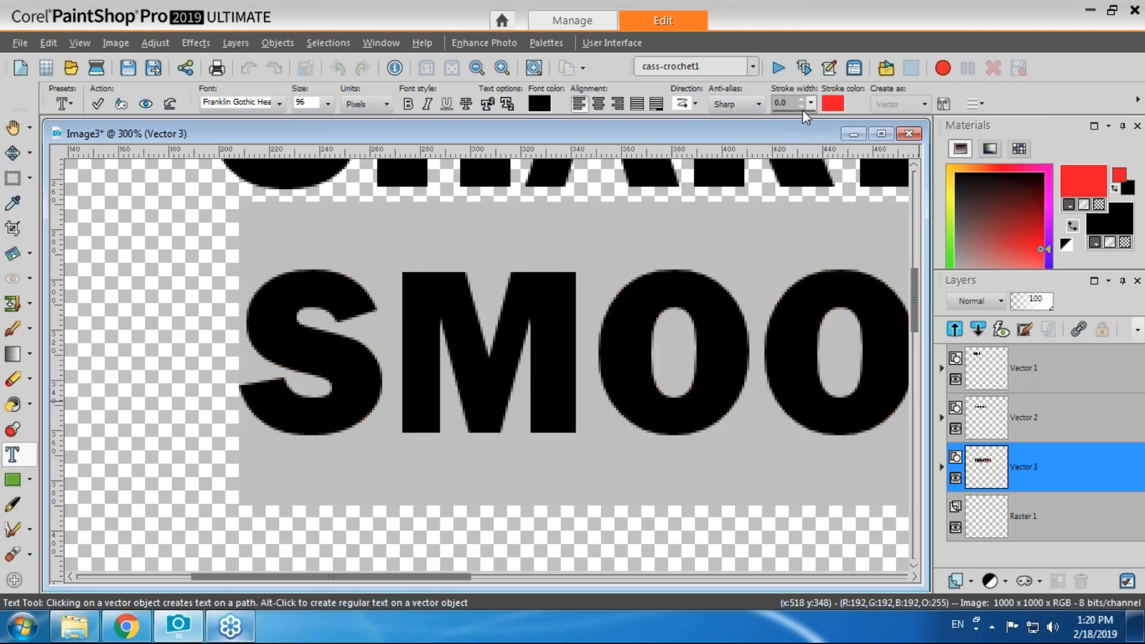
Reopen the "OFF" text on the Vector 1 layer for editing and give it a red stroke with a width of 3.0.
click(942, 368)
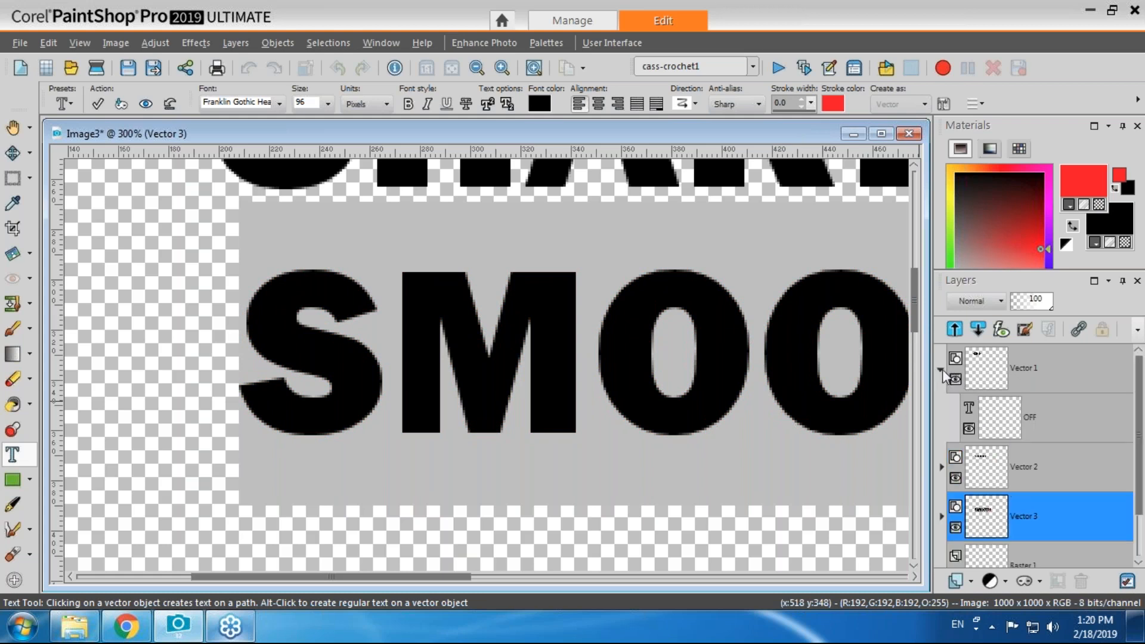
click(1032, 423)
drag(914, 320, 923, 260)
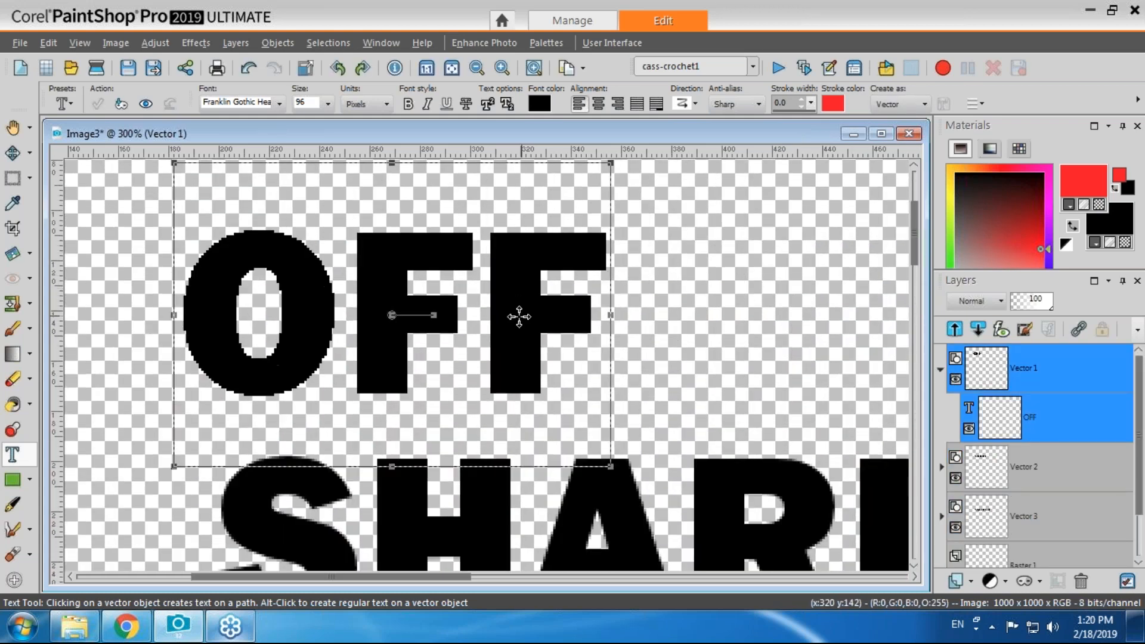
click(519, 314)
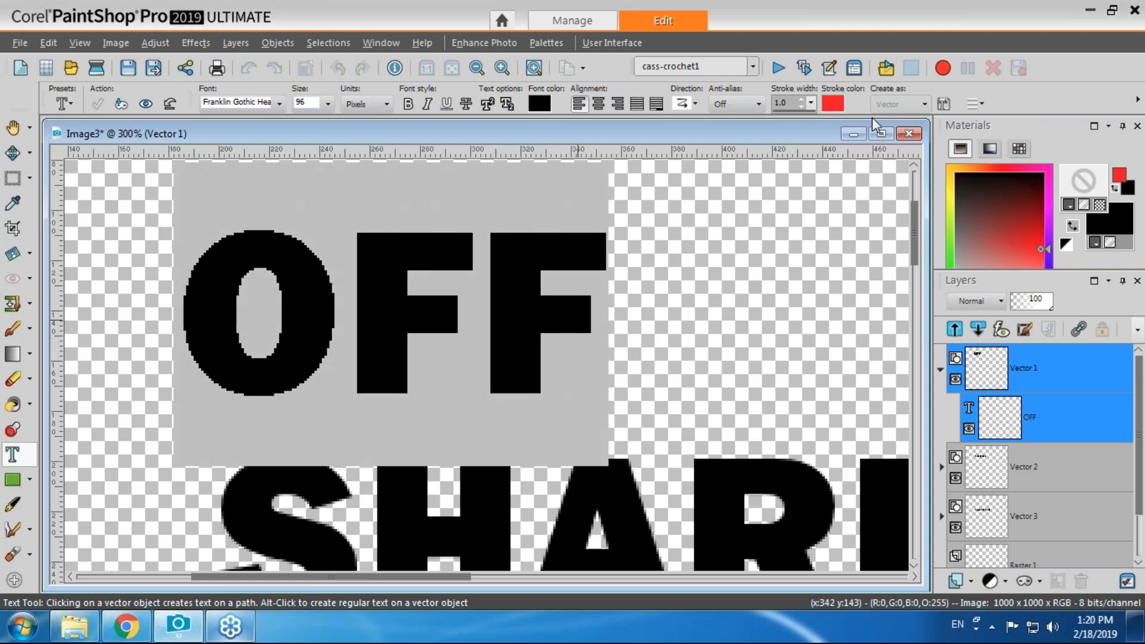
click(802, 99)
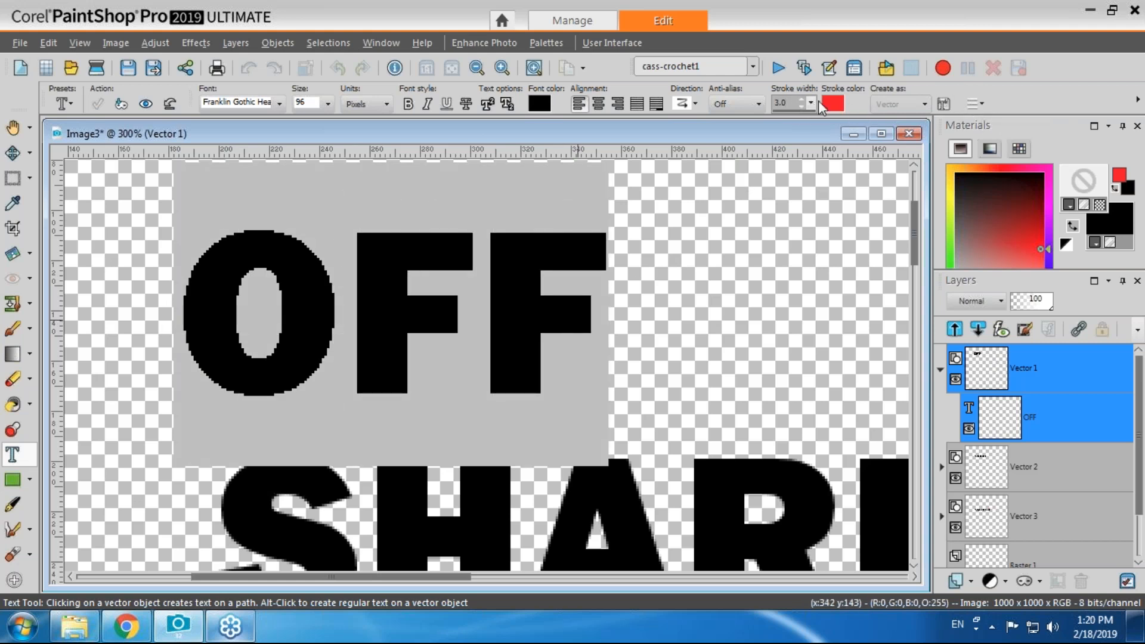
click(1100, 204)
Try to change the line style of the "OFF" text's outline to Solid, and apply the text.
click(979, 105)
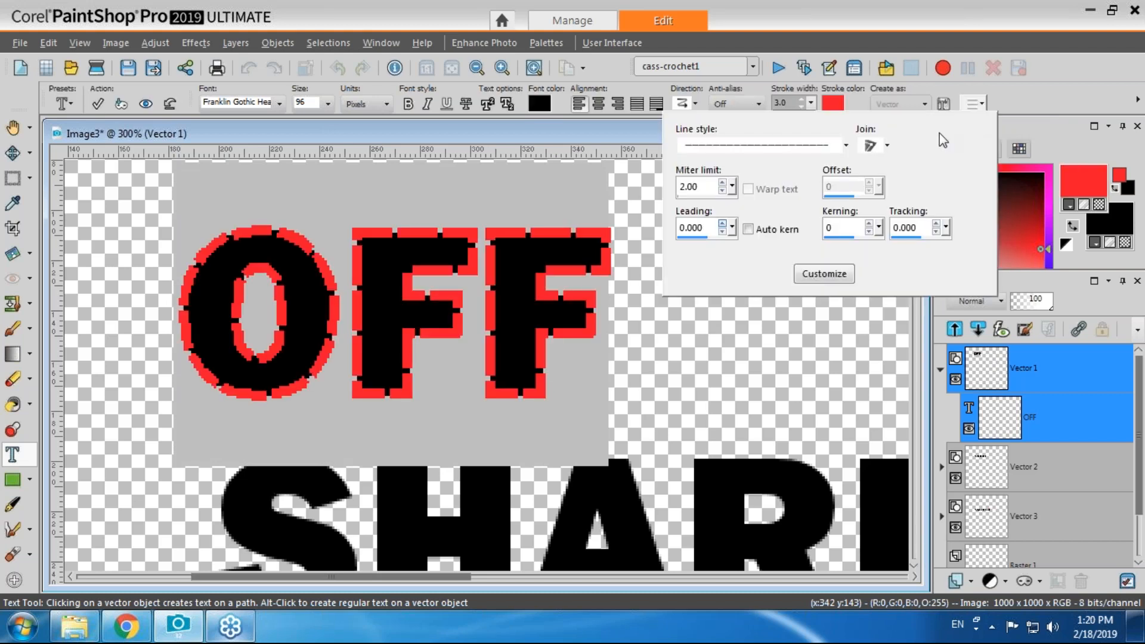
click(845, 145)
click(775, 207)
click(799, 388)
click(1031, 549)
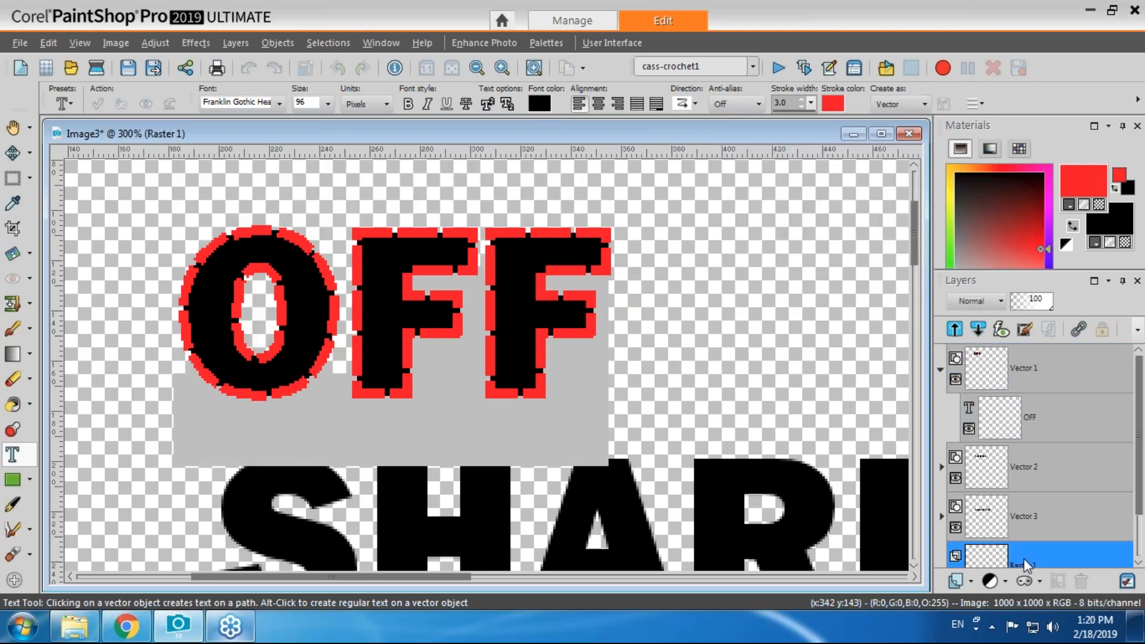
Delete the Vector 1, Vector 2 and Vector 3 text layers, keeping only the Raster 1 layer.
click(1046, 375)
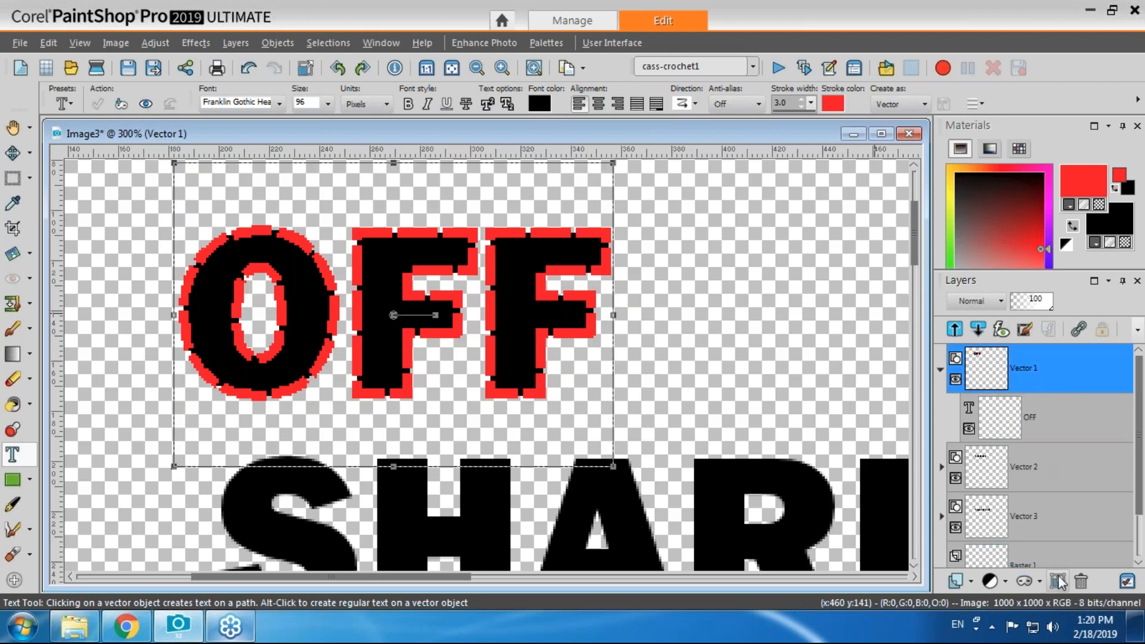
click(1082, 585)
click(1081, 586)
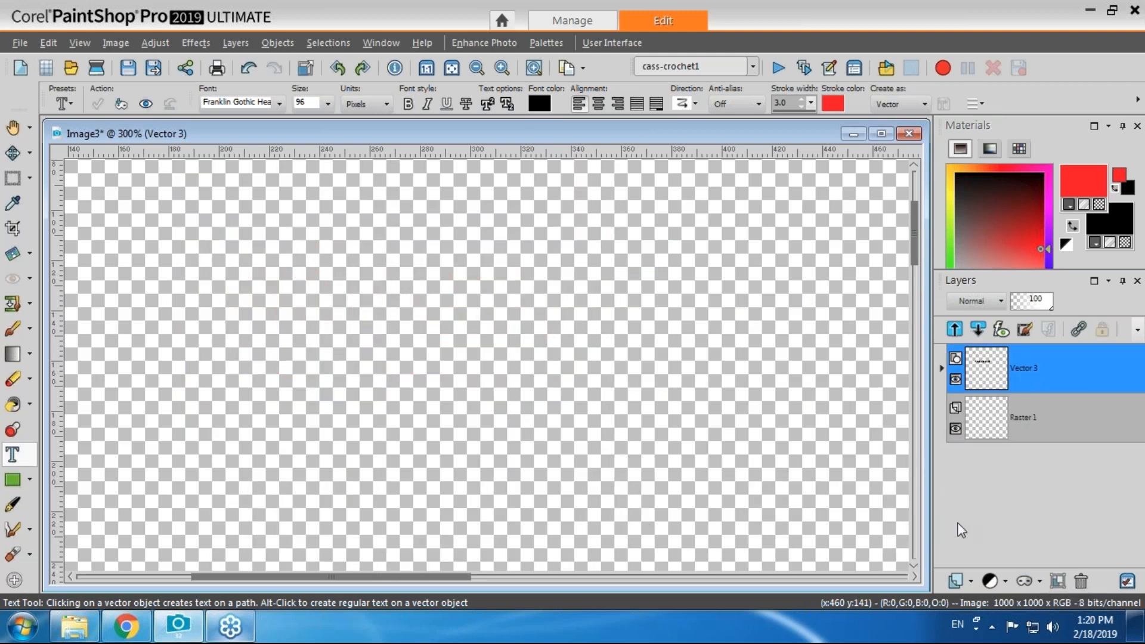
click(1082, 583)
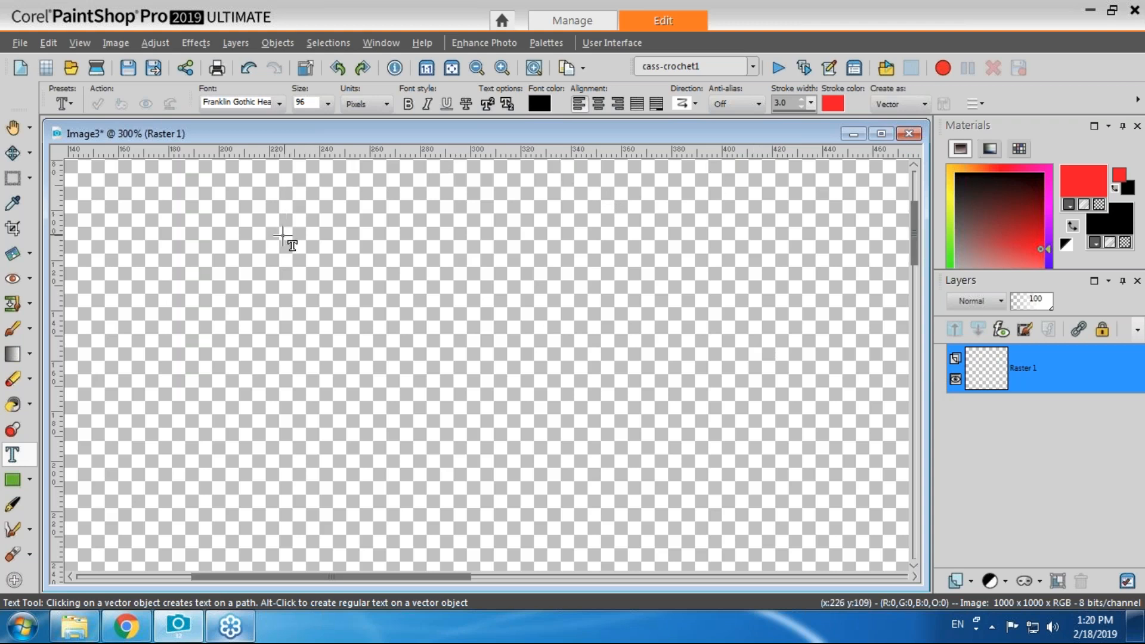
Start a new text object on the blank canvas, enter "TEST" and erase the word again.
click(241, 321)
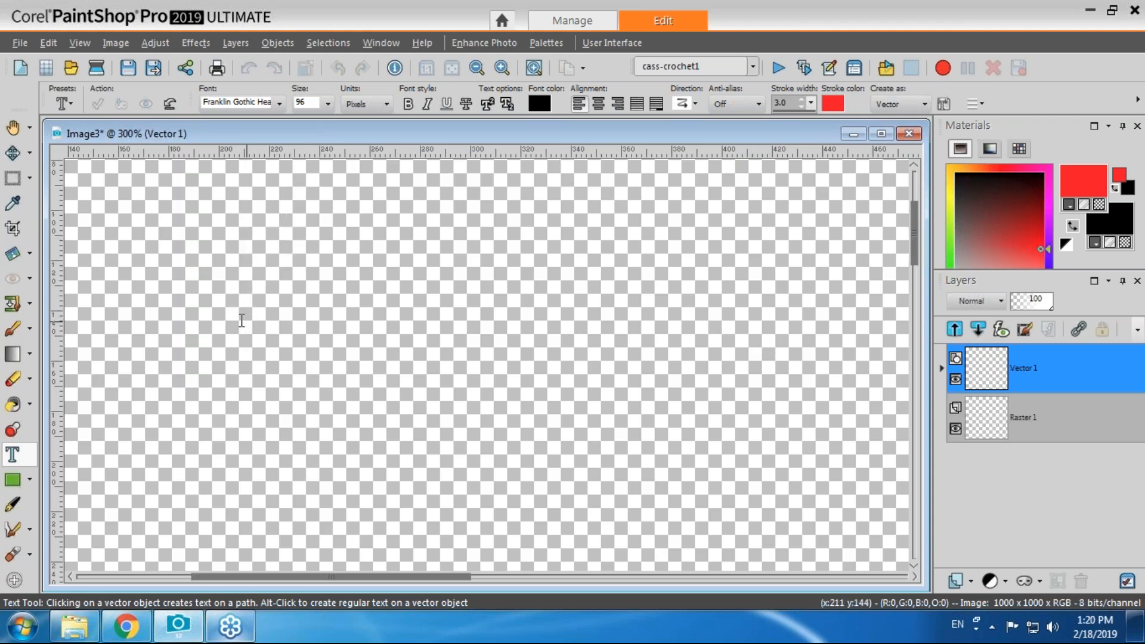
text(TEST)
key(BackSpace)
key(BackSpace)
key(BackSpace)
key(BackSpace)
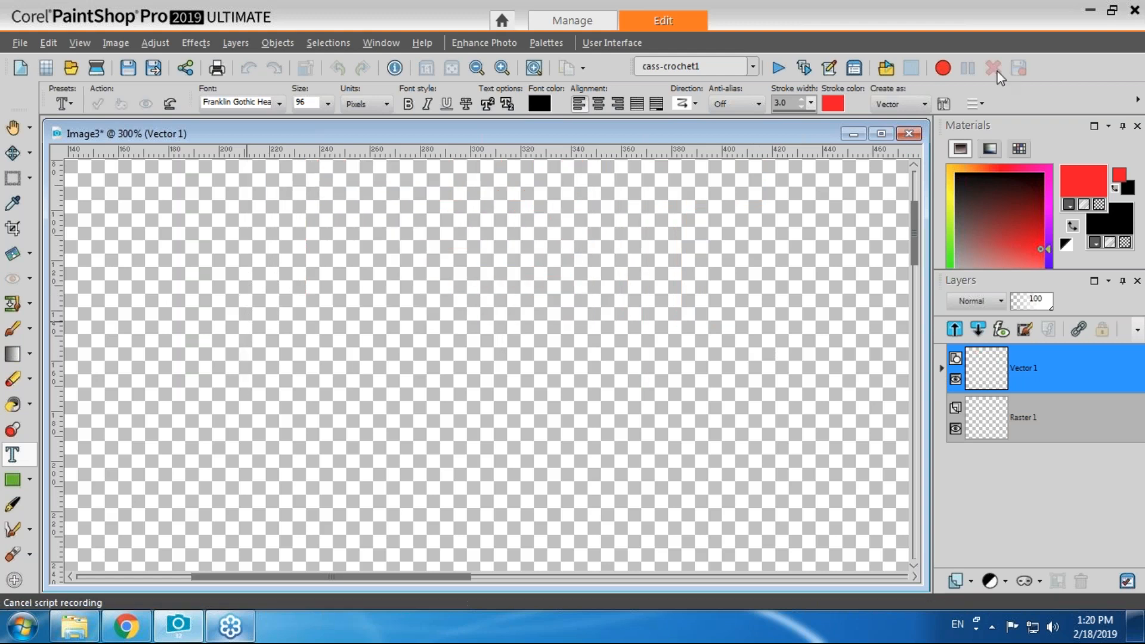
Try to set the Text tool's line style to Solid while the new text object is empty.
click(975, 104)
click(835, 145)
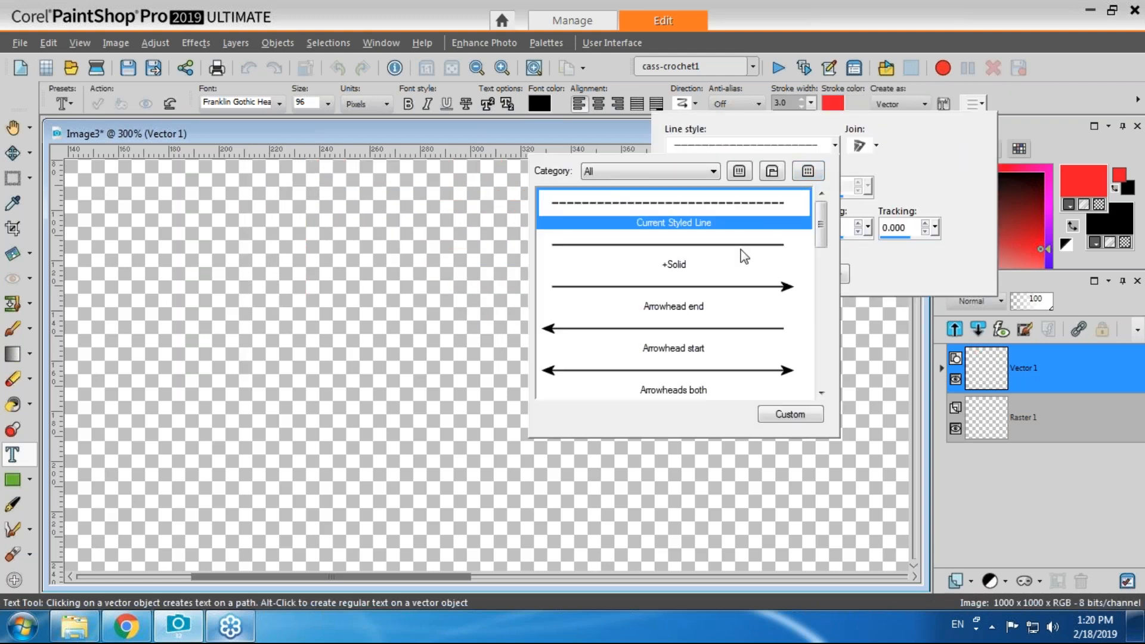
click(740, 249)
click(834, 146)
click(752, 244)
click(835, 145)
click(742, 248)
Try to set the Text tool's line style to Diamond2 and to Diamond3.
click(836, 145)
drag(822, 232, 821, 291)
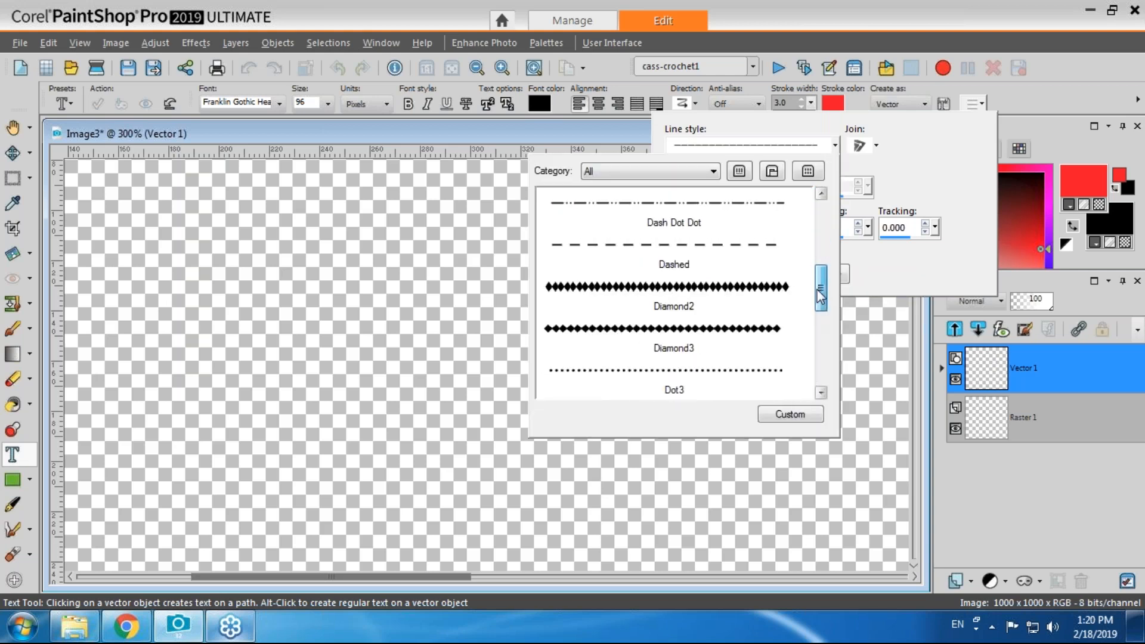
click(751, 291)
click(835, 145)
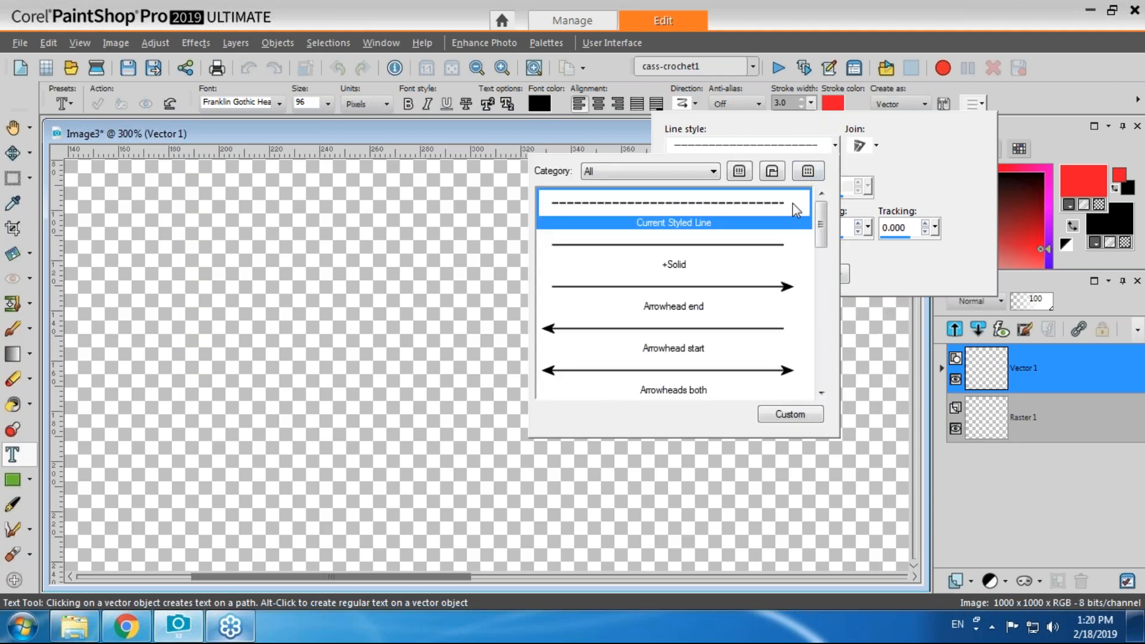
drag(822, 232, 822, 299)
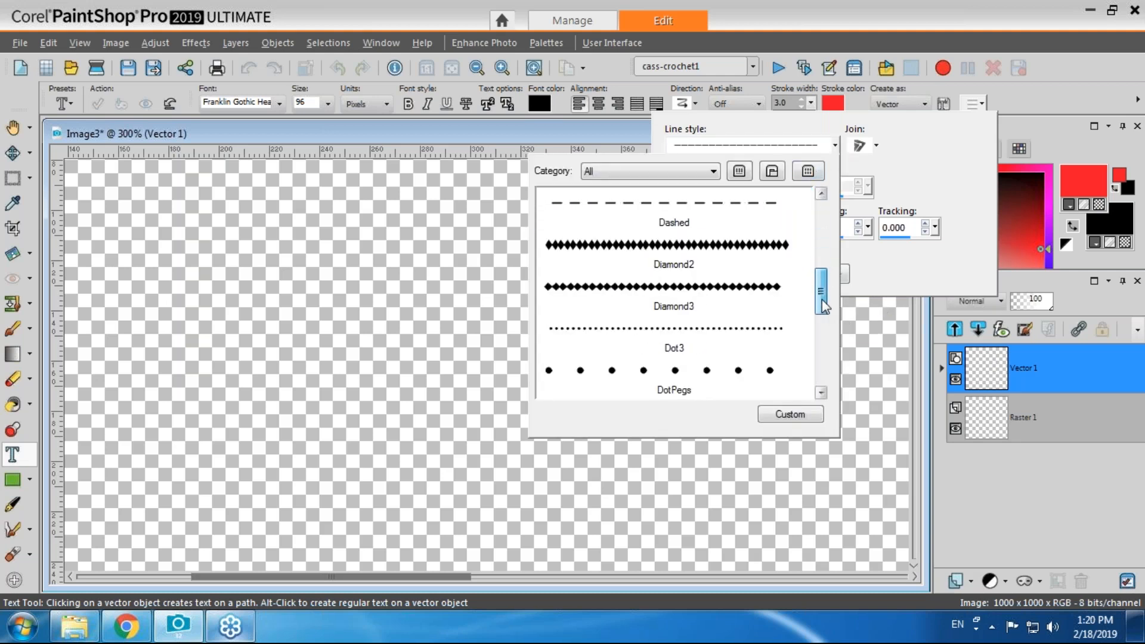
click(742, 295)
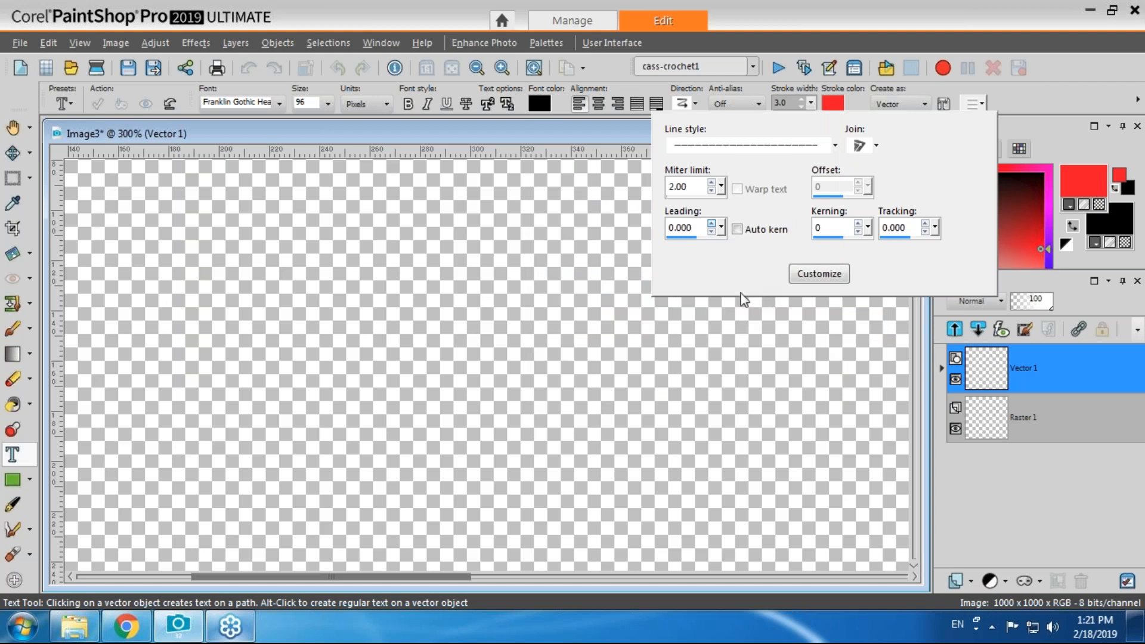
Try the Solid line style again, try Arrowhead start as well, and close the extra text options.
click(835, 145)
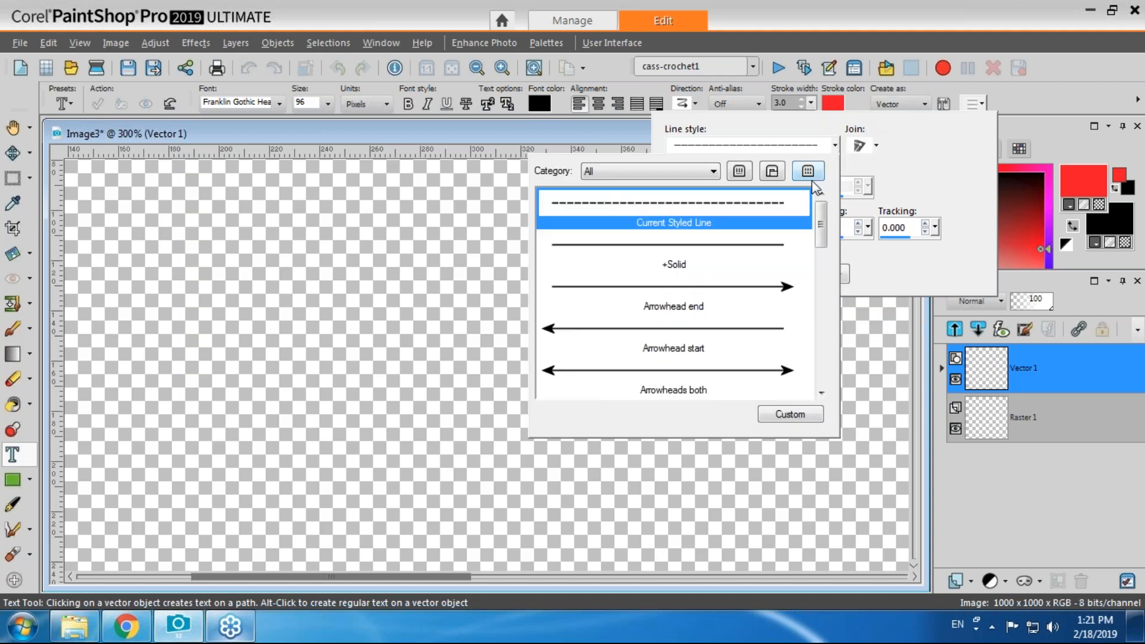
click(762, 249)
click(835, 145)
click(948, 148)
click(836, 145)
click(756, 332)
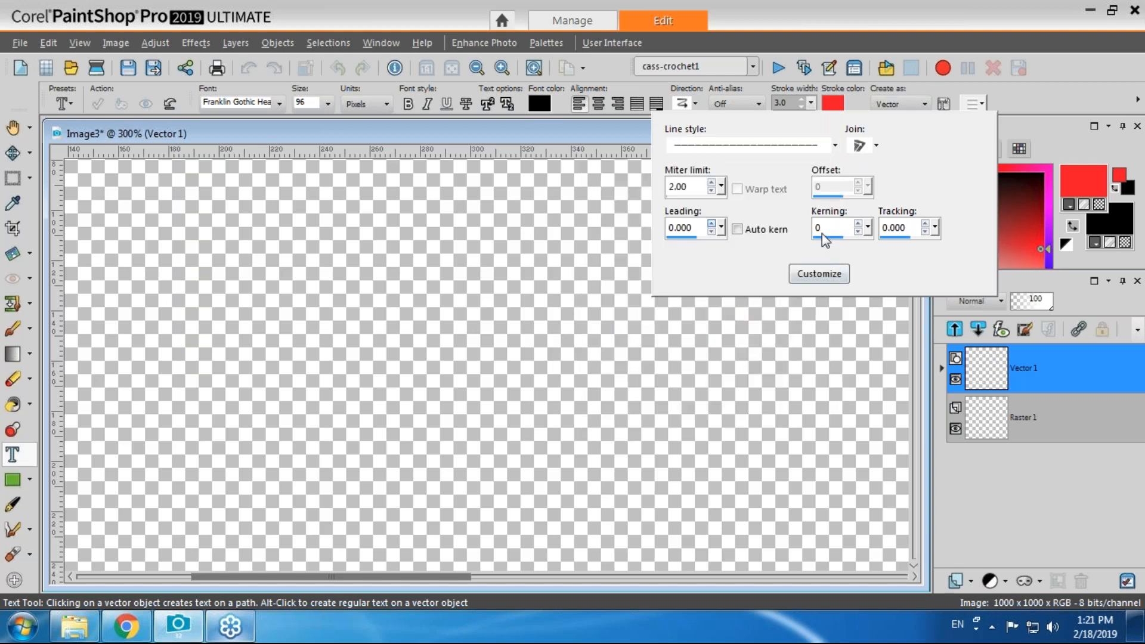
click(835, 145)
click(980, 128)
click(1041, 108)
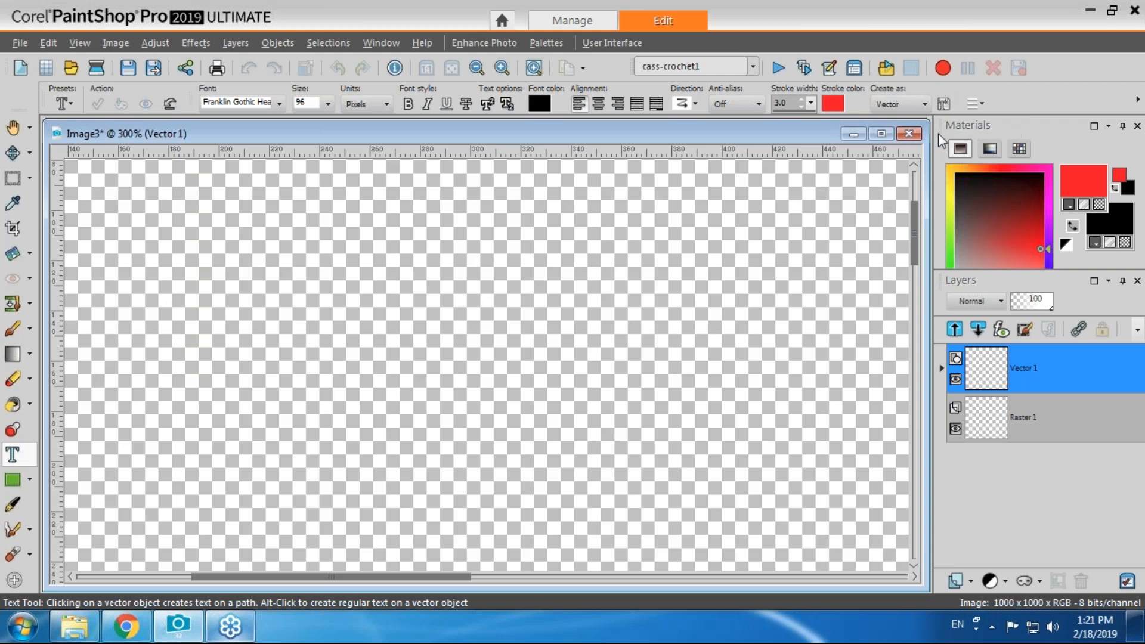
Browse the line style list from the arrowheads through the diamonds and dots, and try to pick Small Dash.
drag(704, 131, 704, 139)
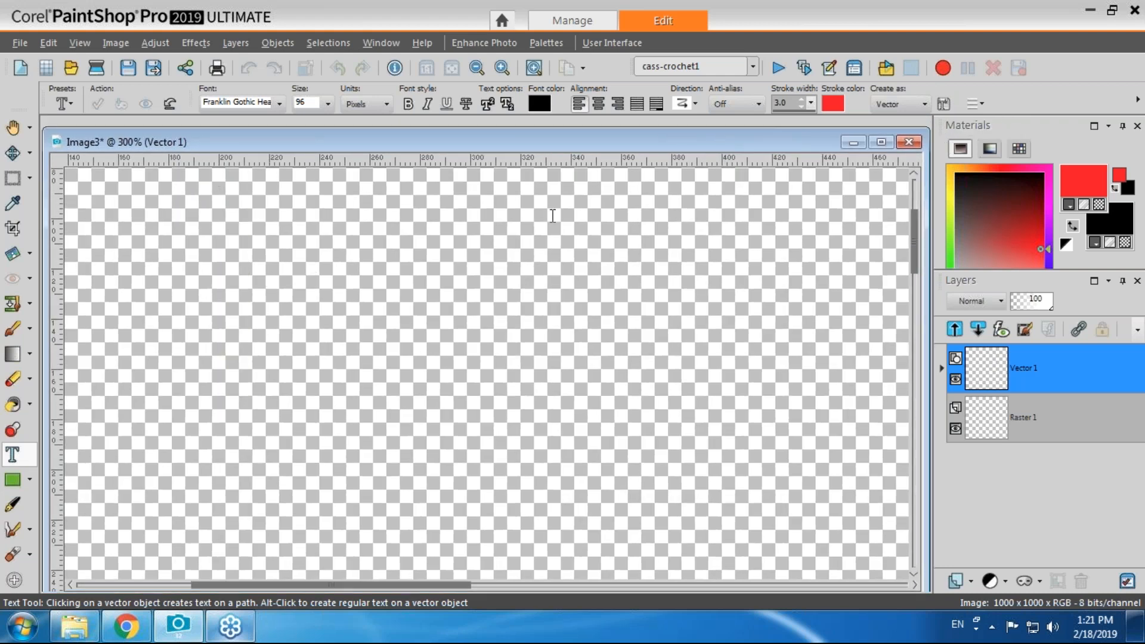
click(980, 104)
click(824, 145)
drag(809, 222, 810, 249)
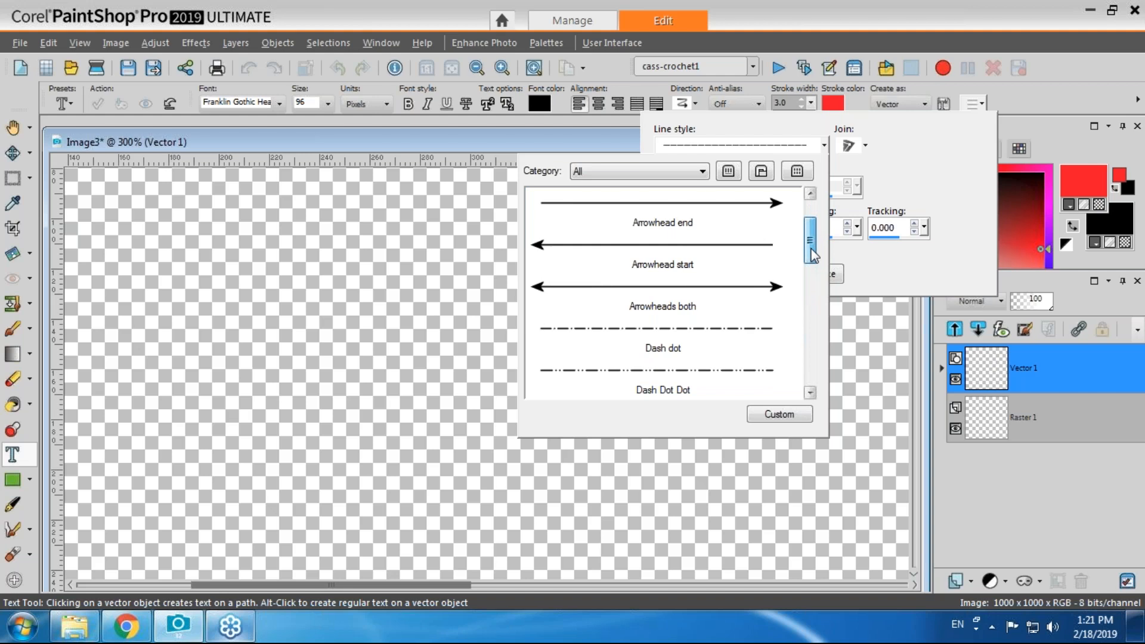
drag(811, 250, 810, 309)
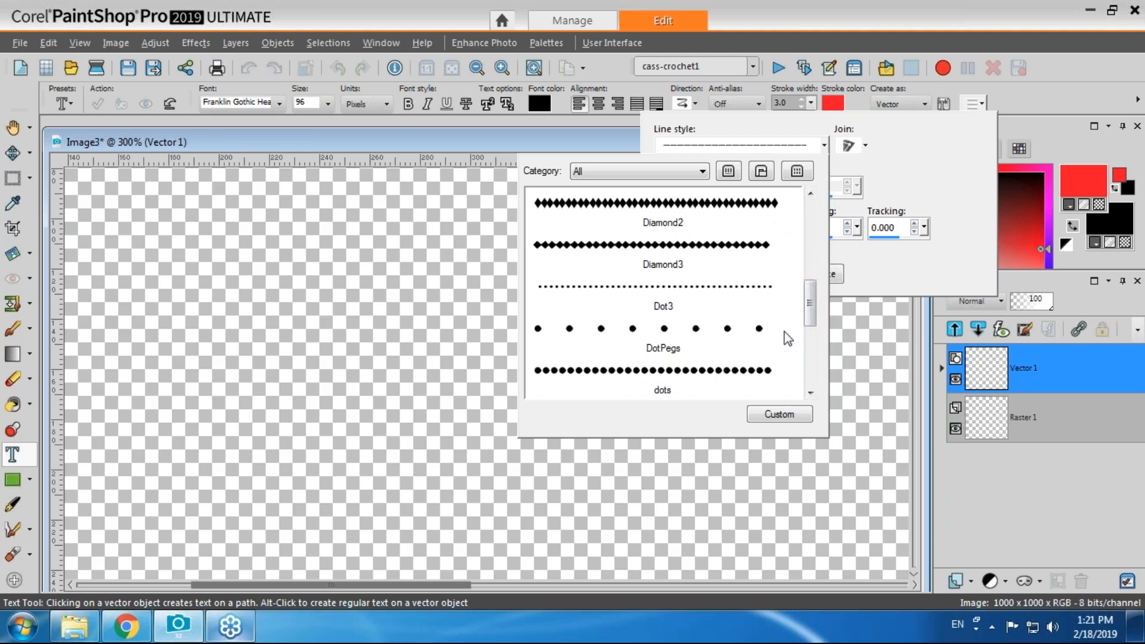
drag(810, 311, 801, 385)
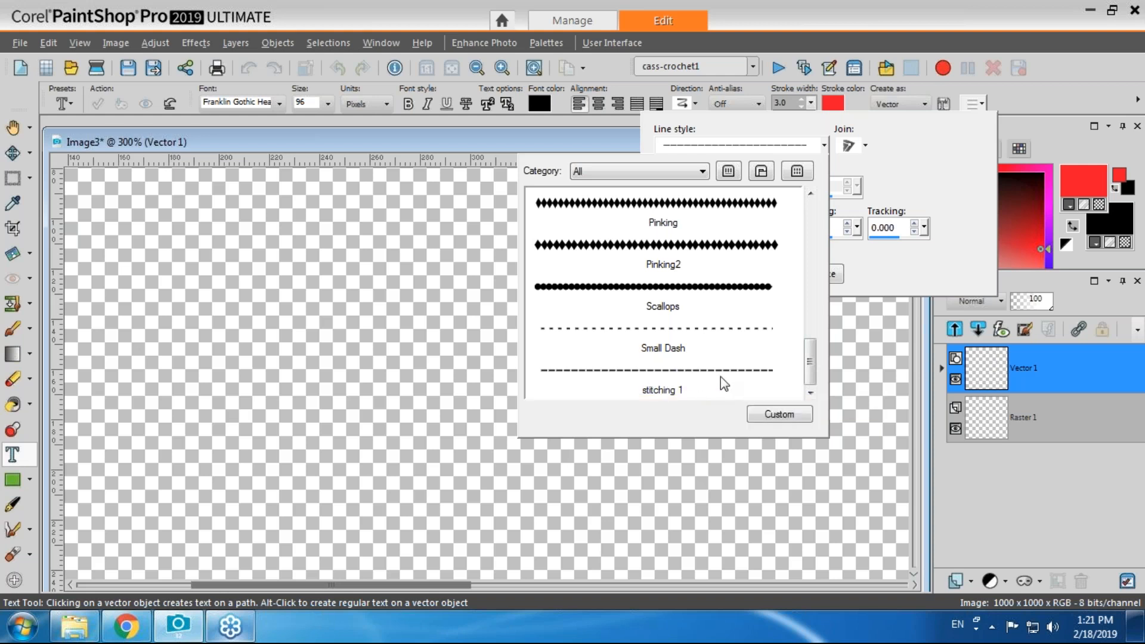
click(728, 335)
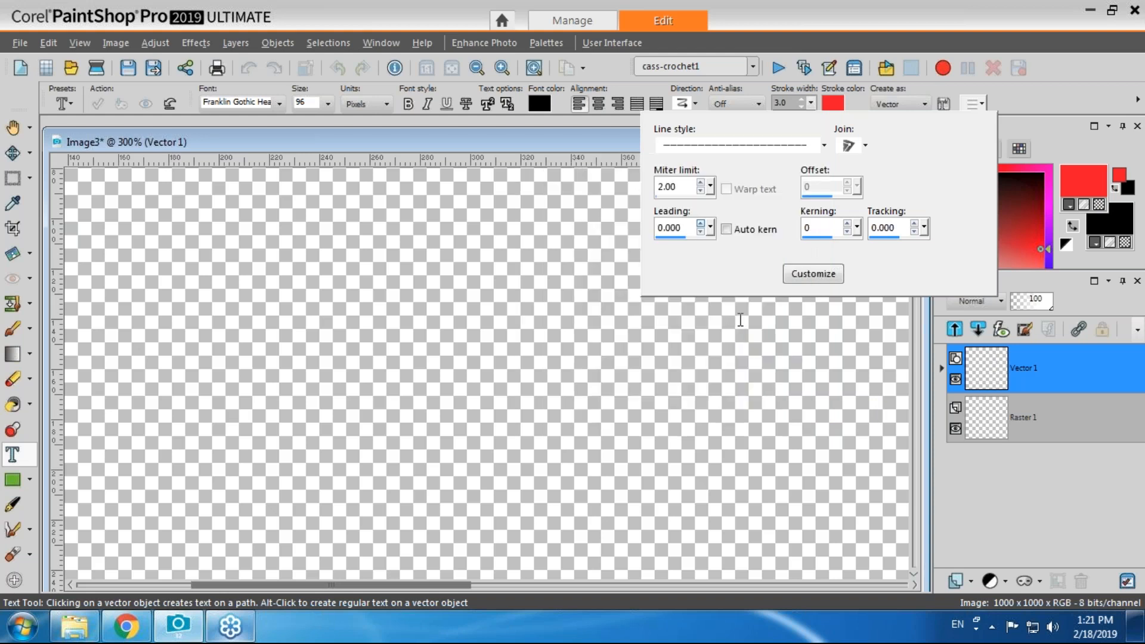
Try once more to pick the Diamond2 line style, and close the extra text options.
click(825, 145)
drag(807, 238, 792, 298)
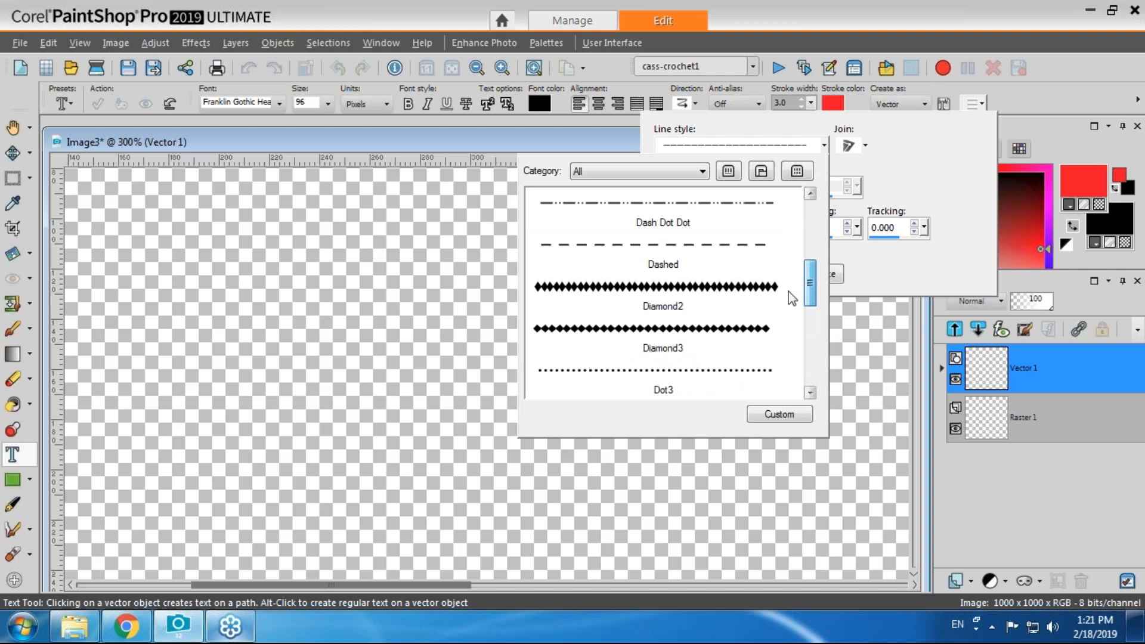
click(757, 291)
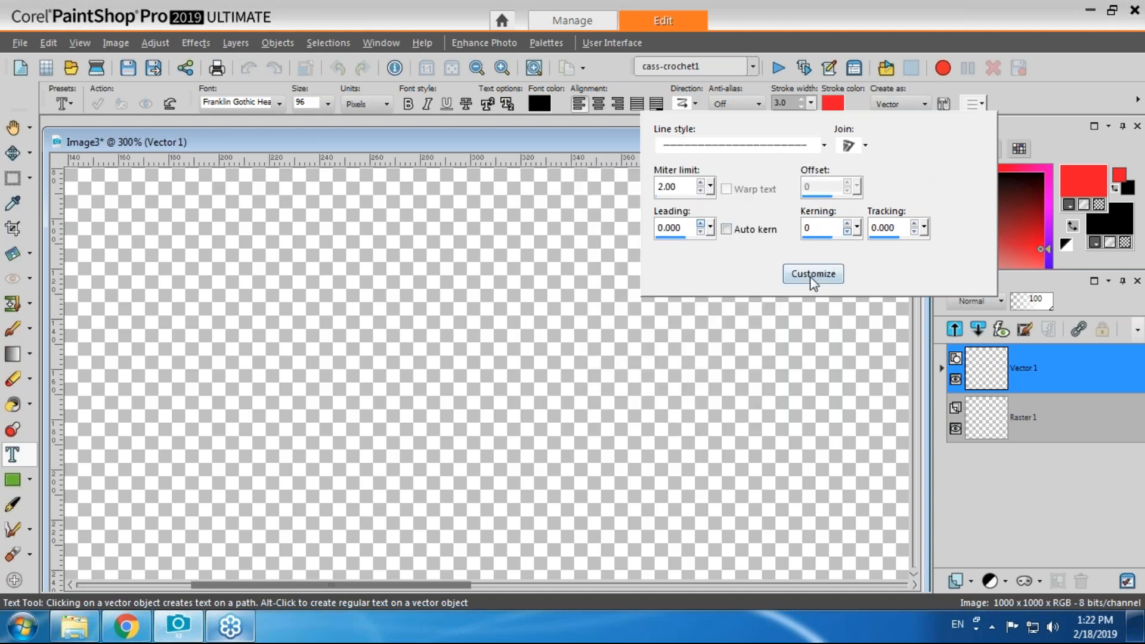
click(1022, 107)
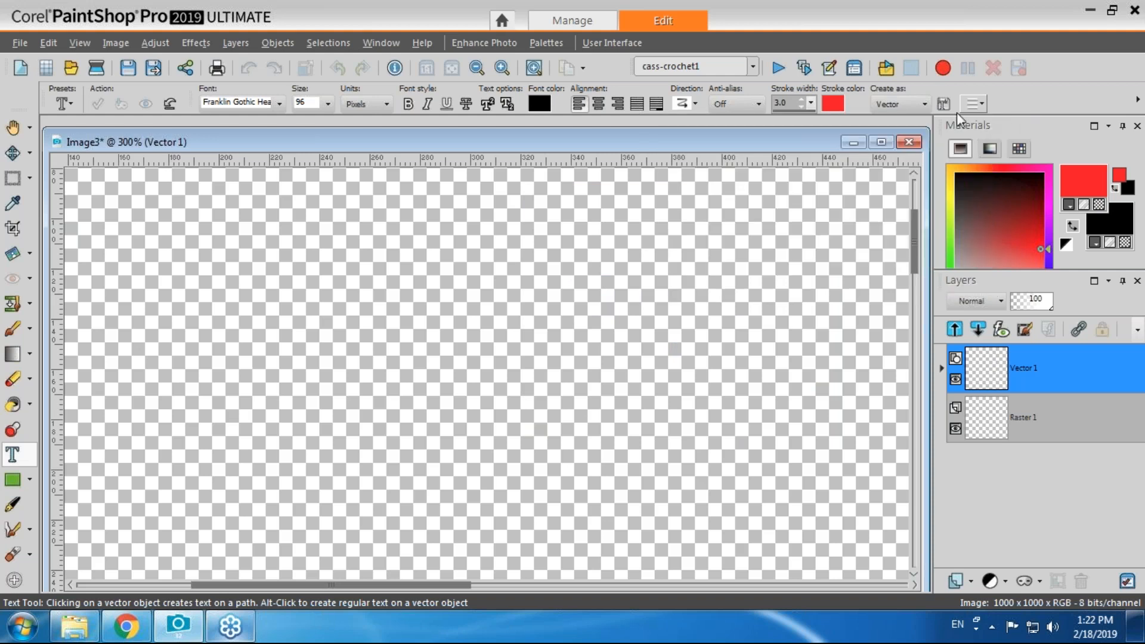
Choose to create the text as Vector and enter the text "Edit" on the canvas.
click(924, 104)
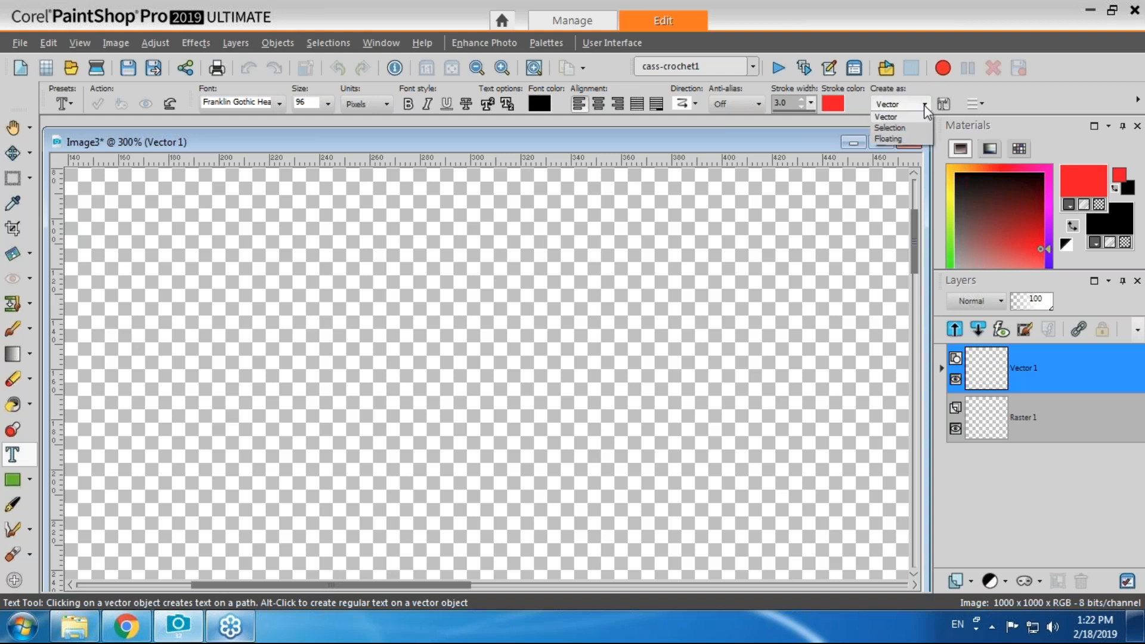
click(889, 117)
click(264, 306)
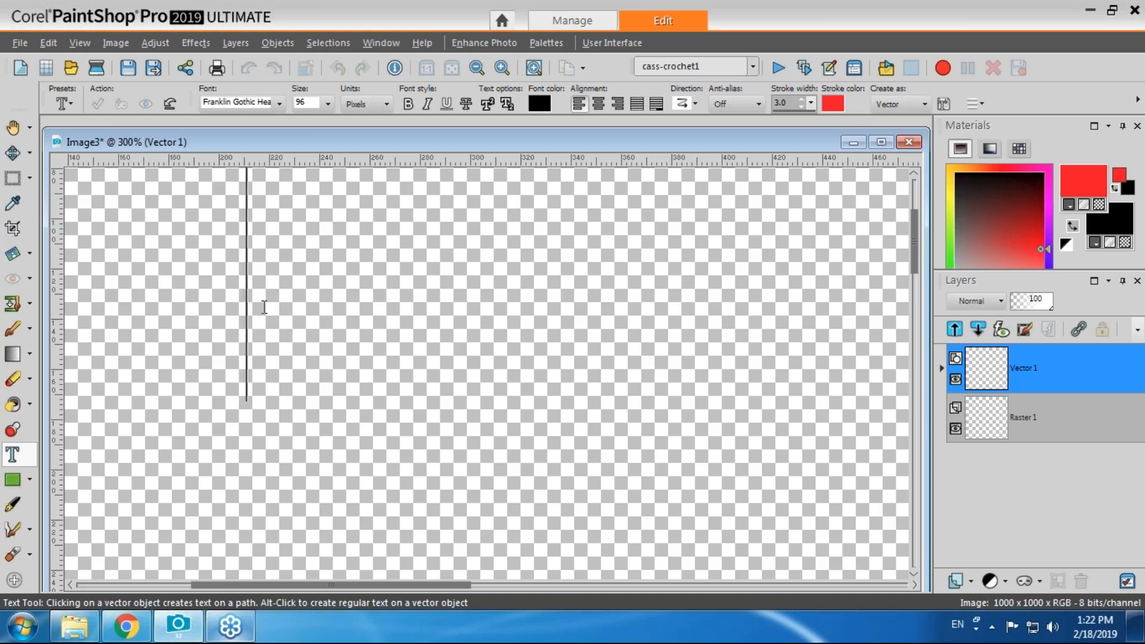
text(Edit)
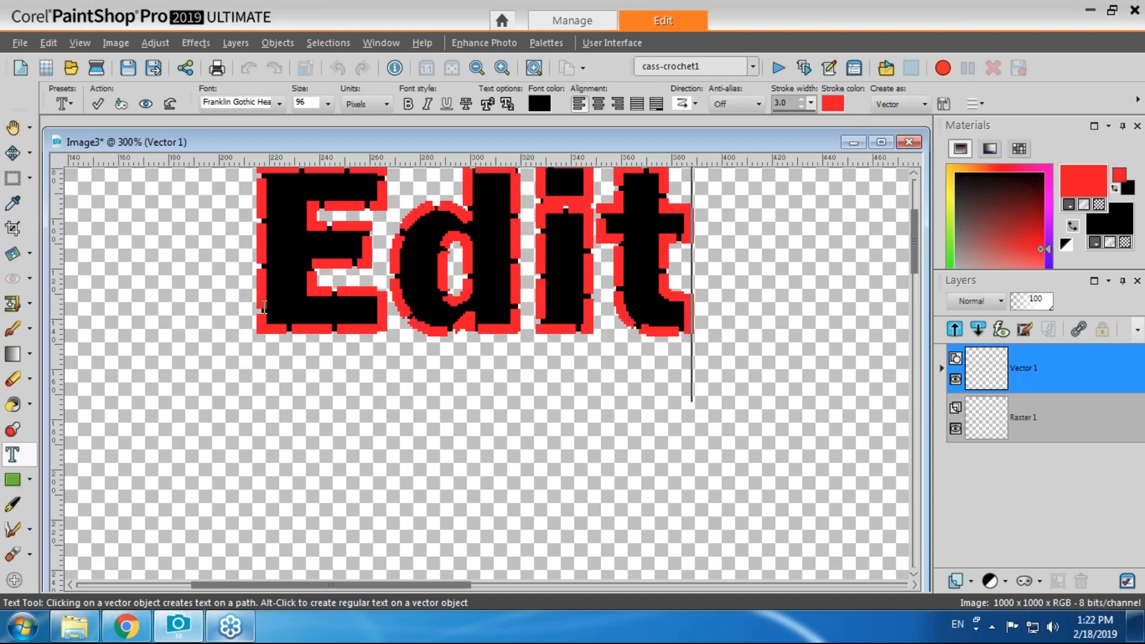
Set the stroke width of the "Edit" text to 0.
click(800, 109)
drag(793, 104, 765, 108)
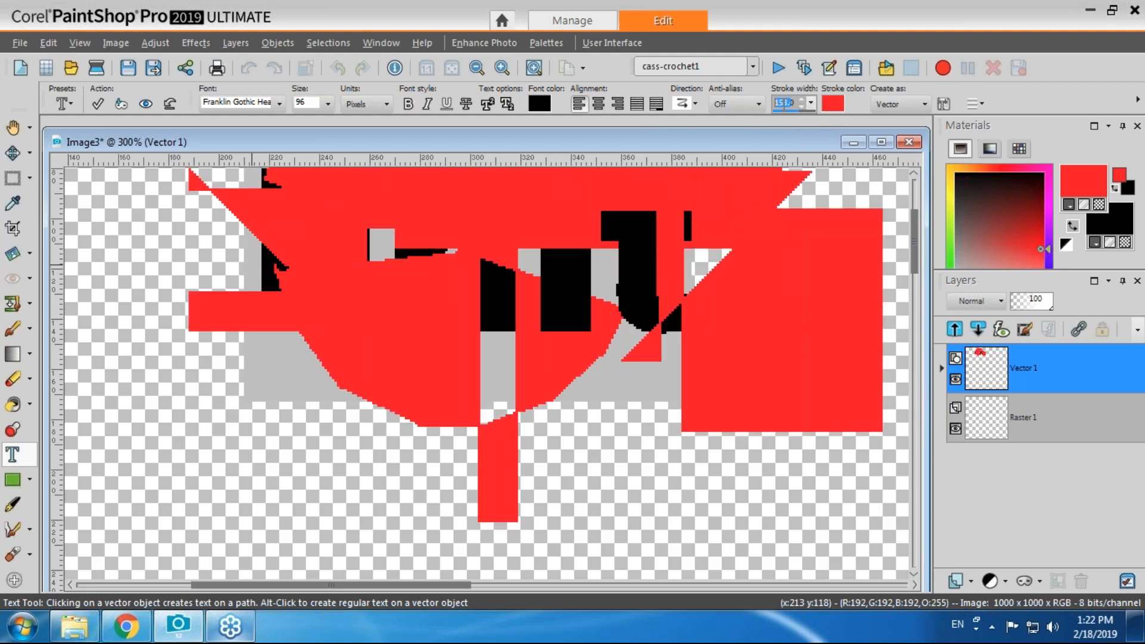
text(0)
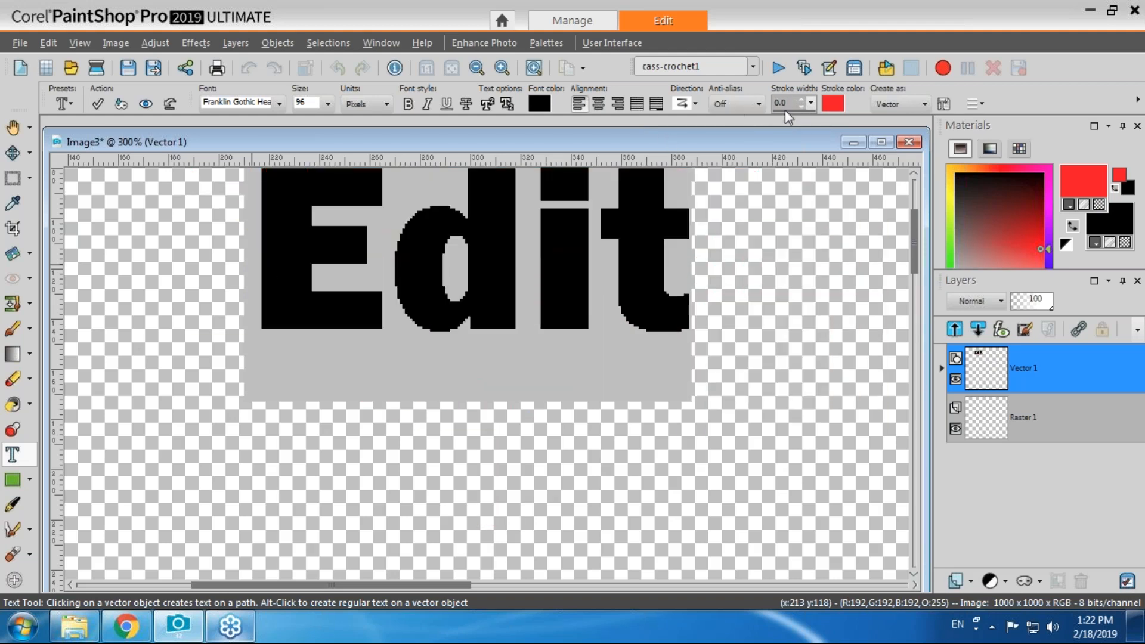
Apply the "Edit" text and expand the Vector 1 layer to show its text object.
drag(912, 264, 917, 246)
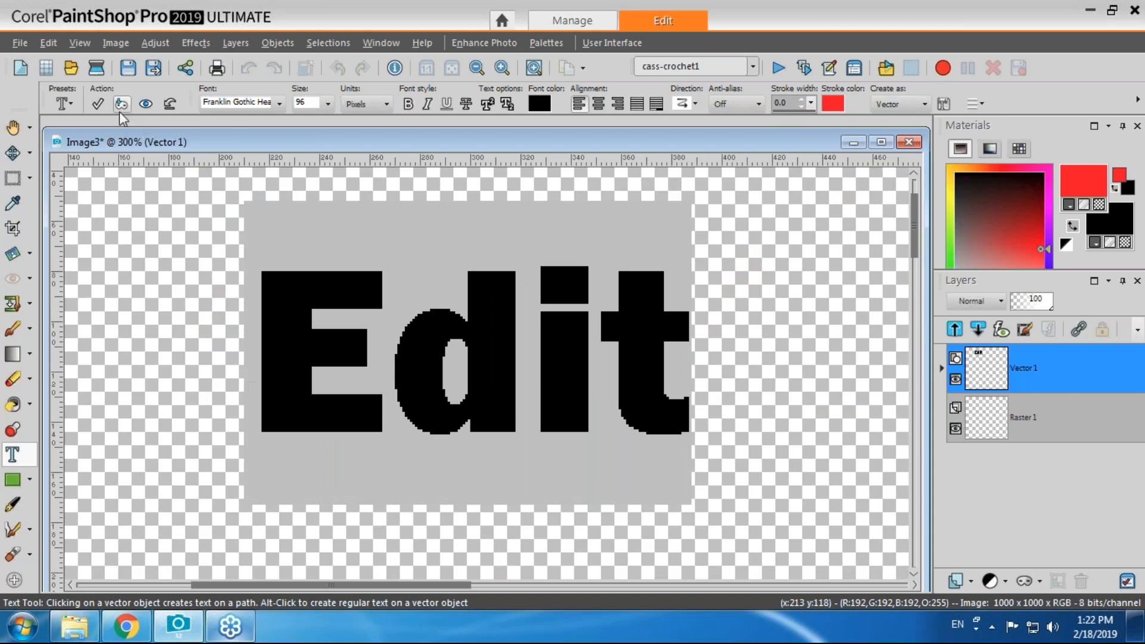
click(98, 105)
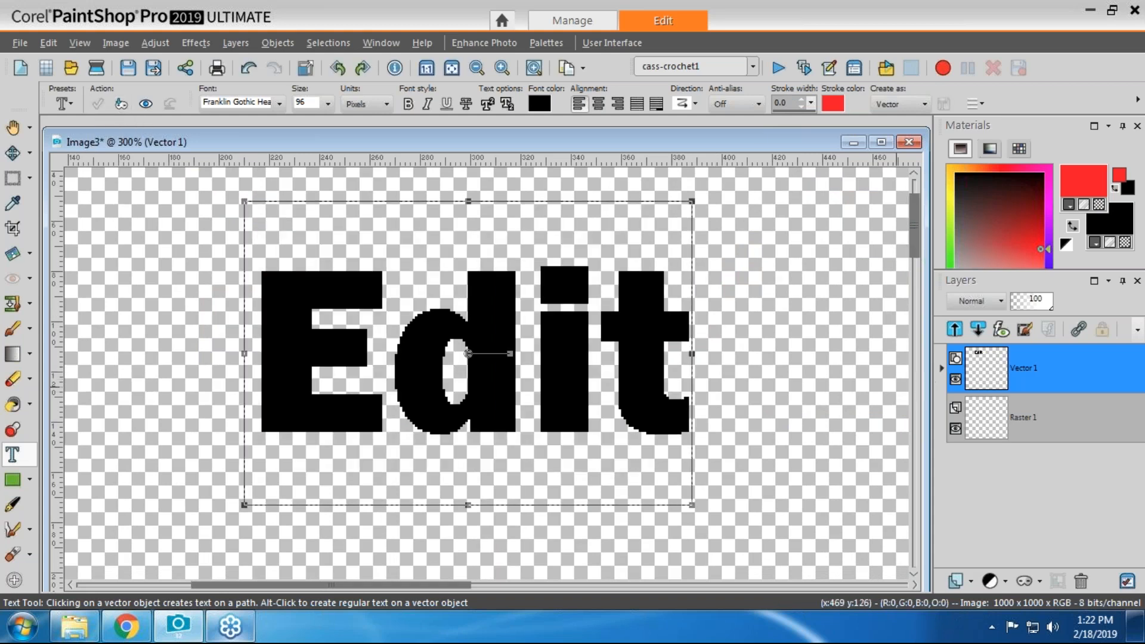
click(941, 368)
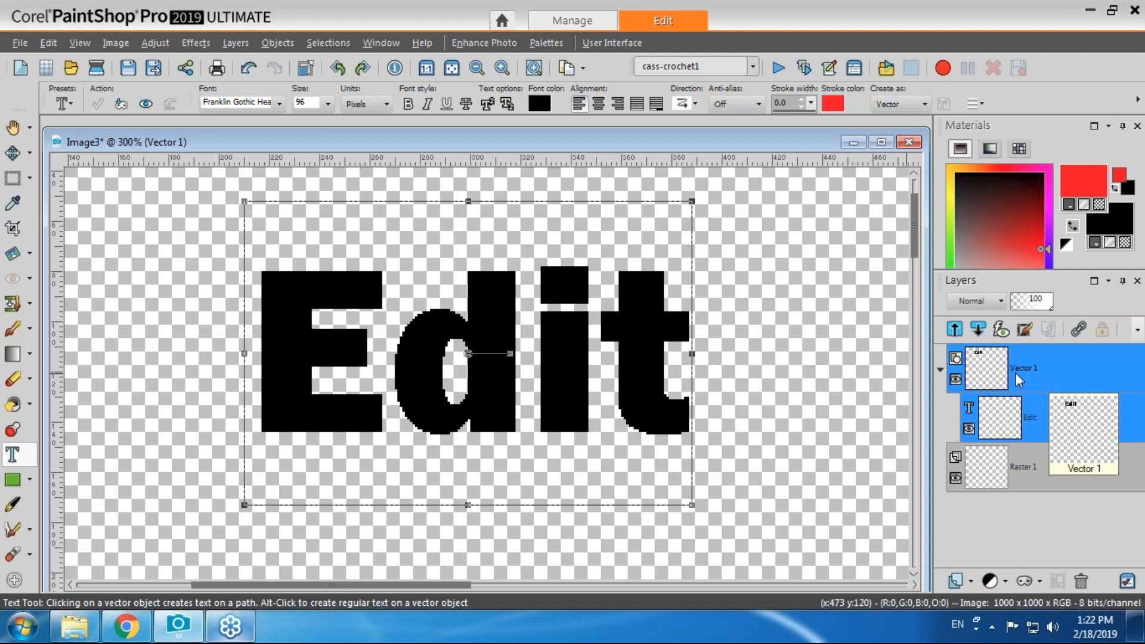
Extend the vector text "Edit" on the canvas to read "Edited" and apply the change.
mouse_move(1015, 435)
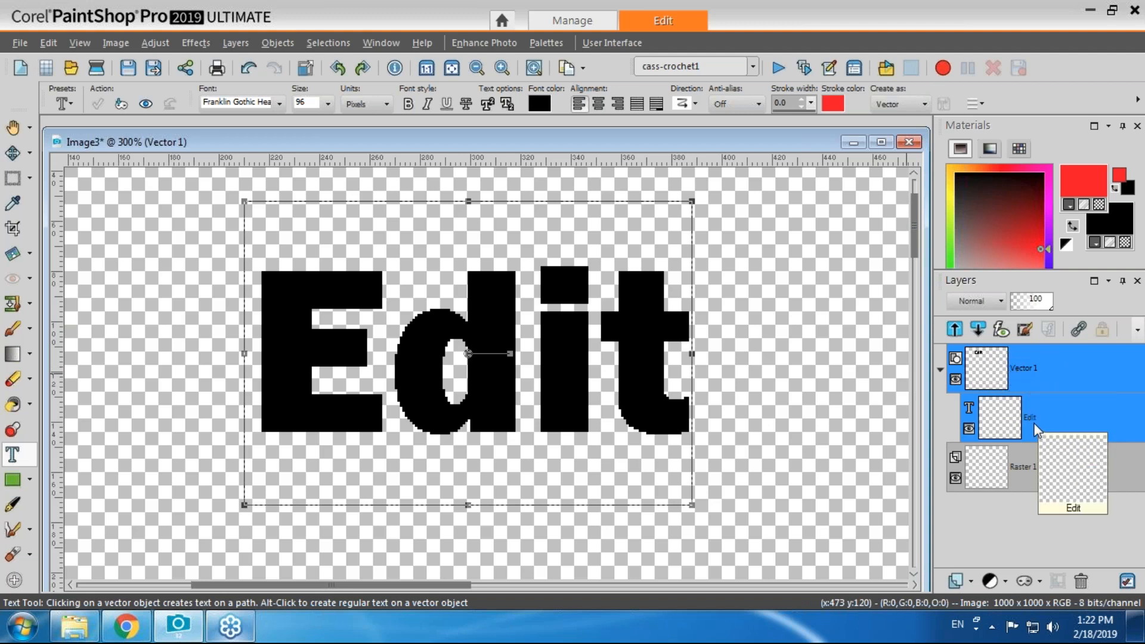
click(647, 407)
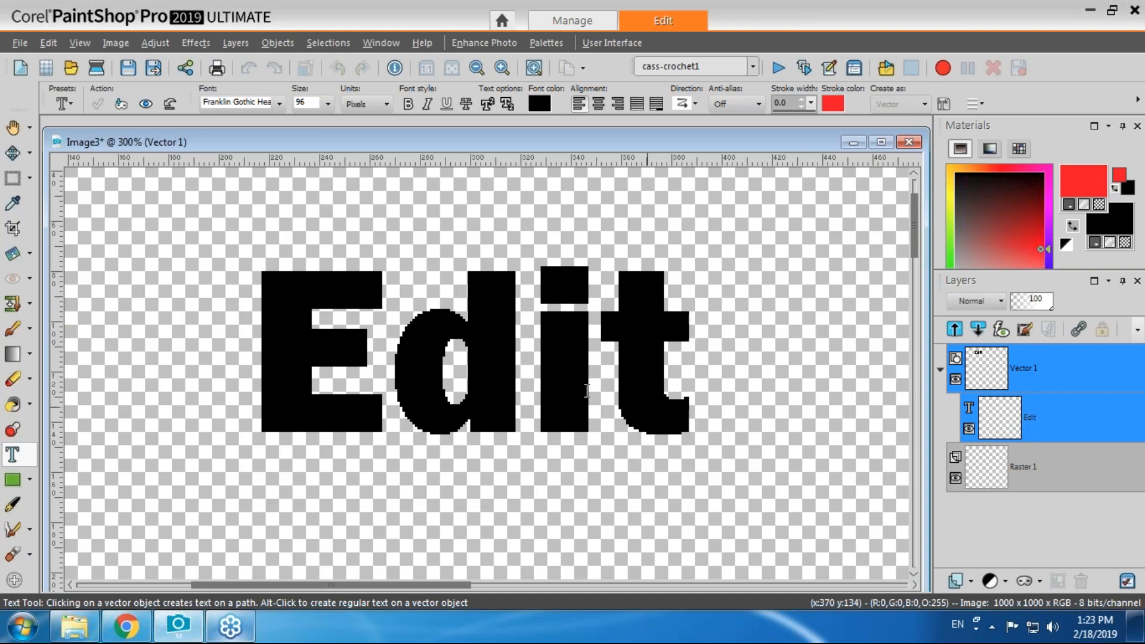
text(ed)
drag(431, 588, 469, 592)
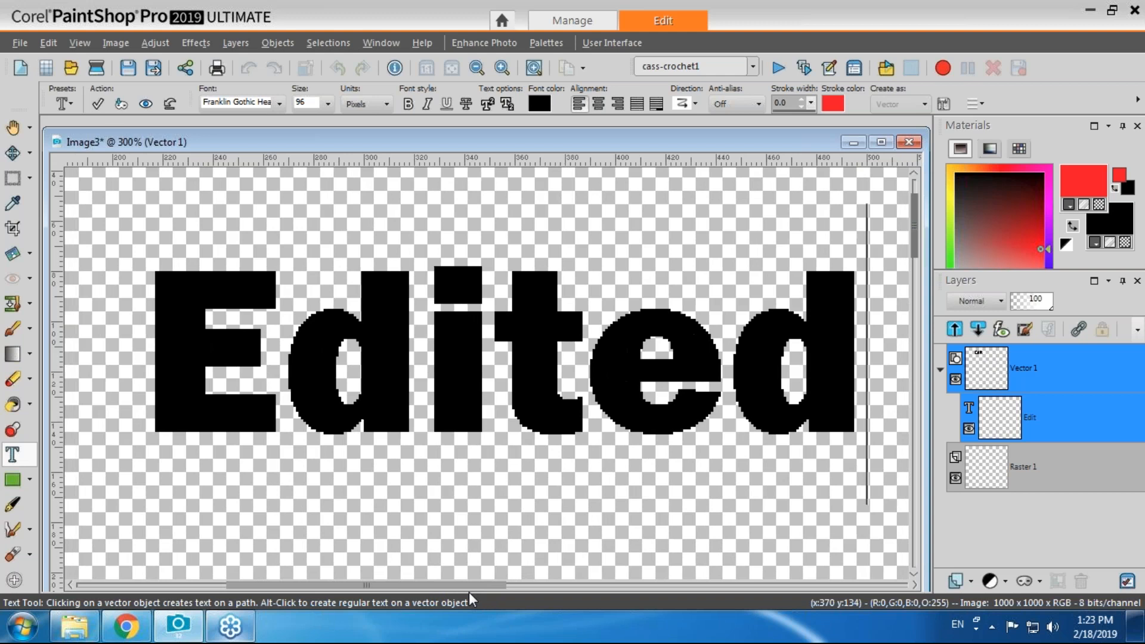
click(98, 105)
Reopen the whole "Edited" vector text for editing and swap the materials so its fill is red.
mouse_move(976, 474)
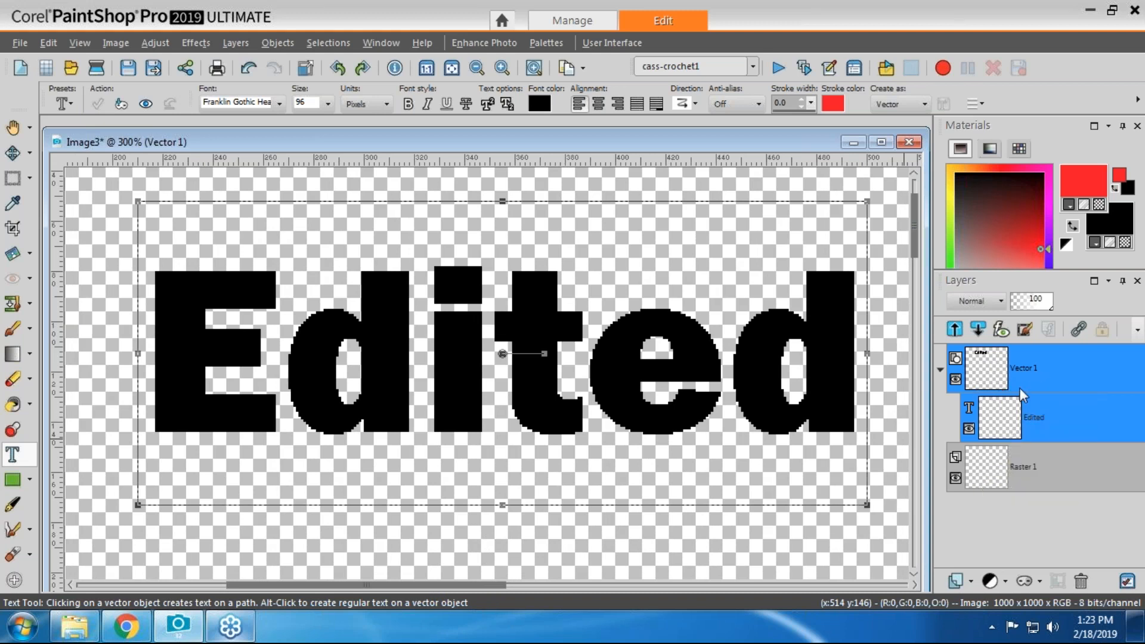
mouse_move(1014, 373)
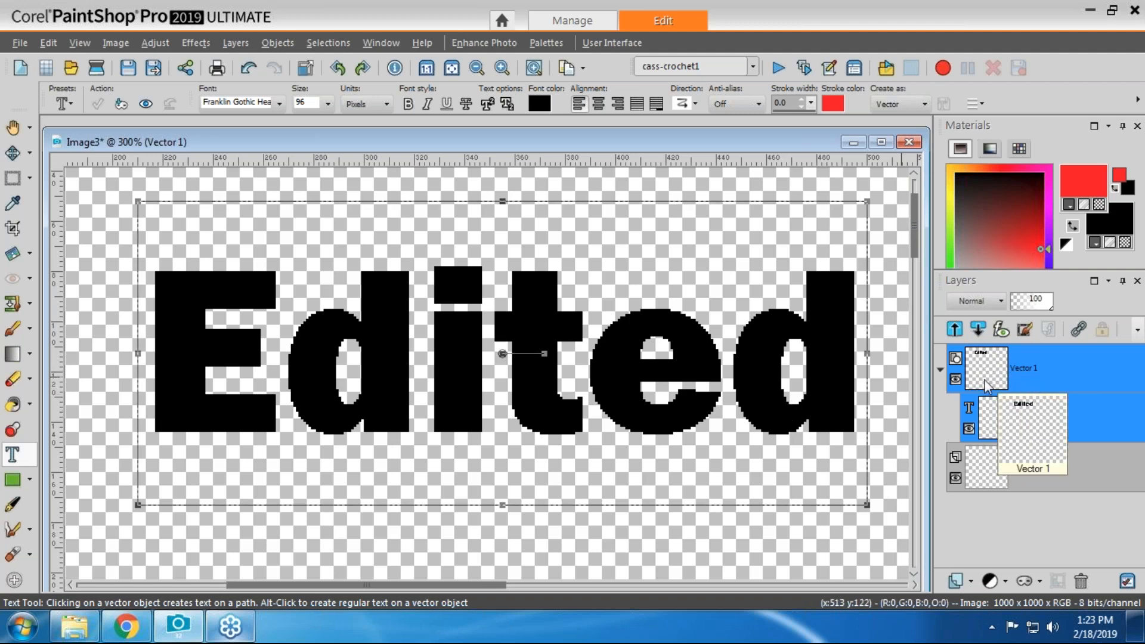
mouse_move(990, 411)
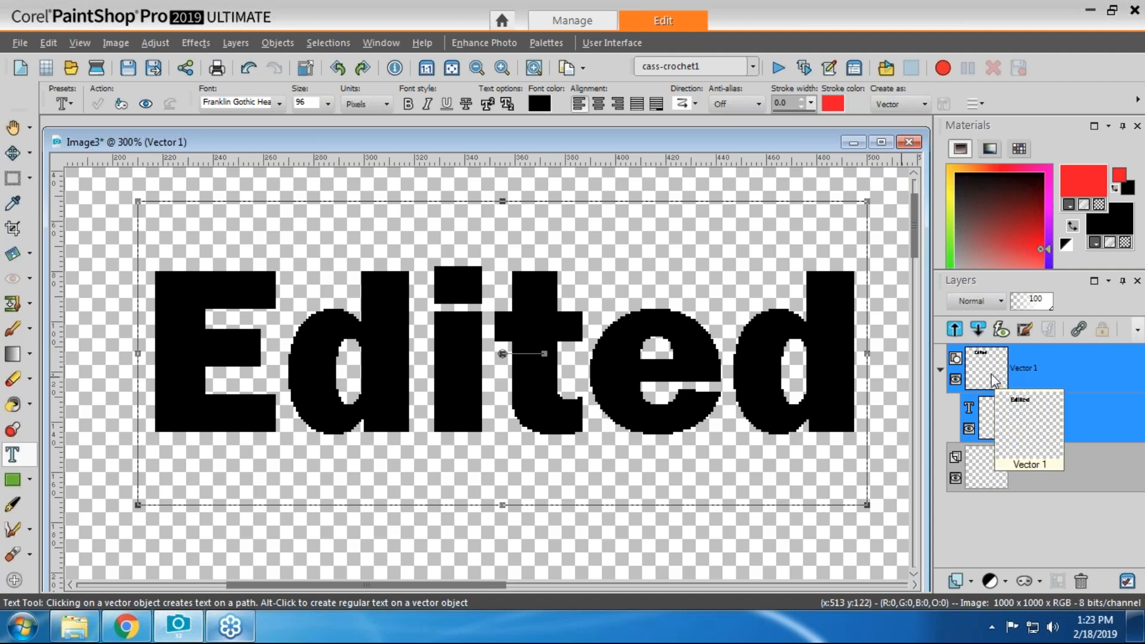
click(817, 376)
drag(863, 383, 194, 377)
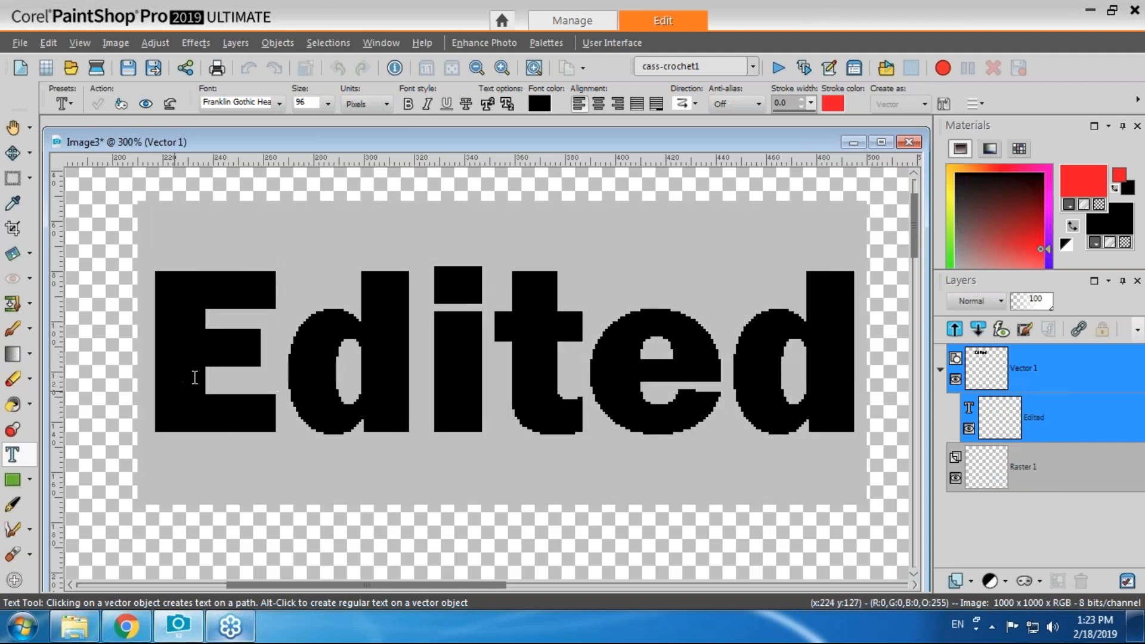
click(1072, 226)
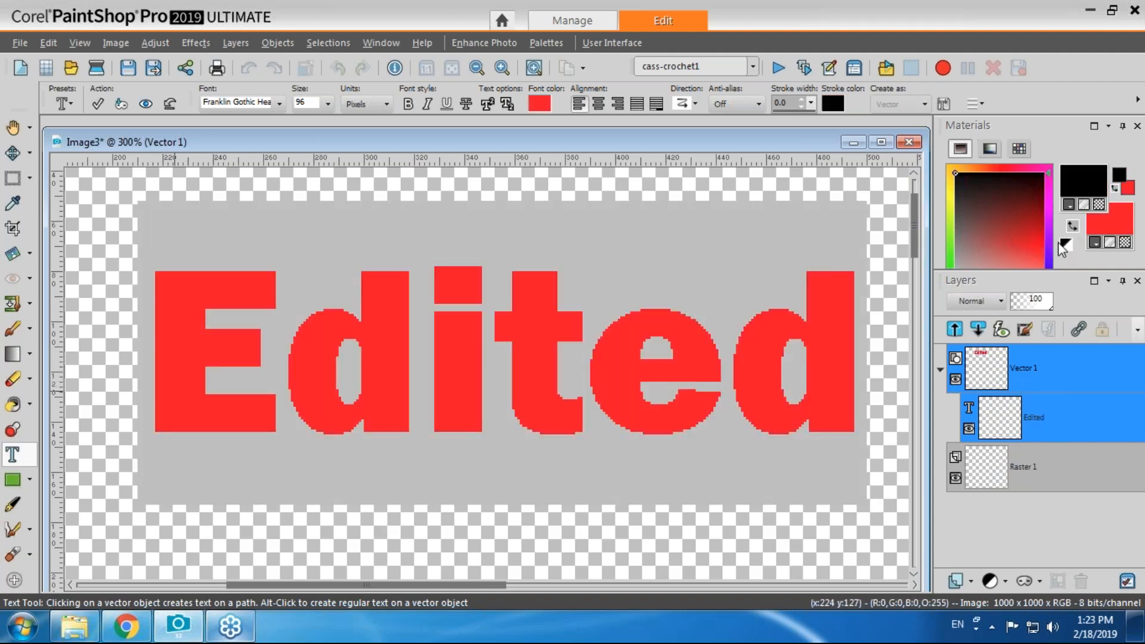
Duplicate the Vector 1 layer and convert the copy to a raster layer.
right_click(1012, 373)
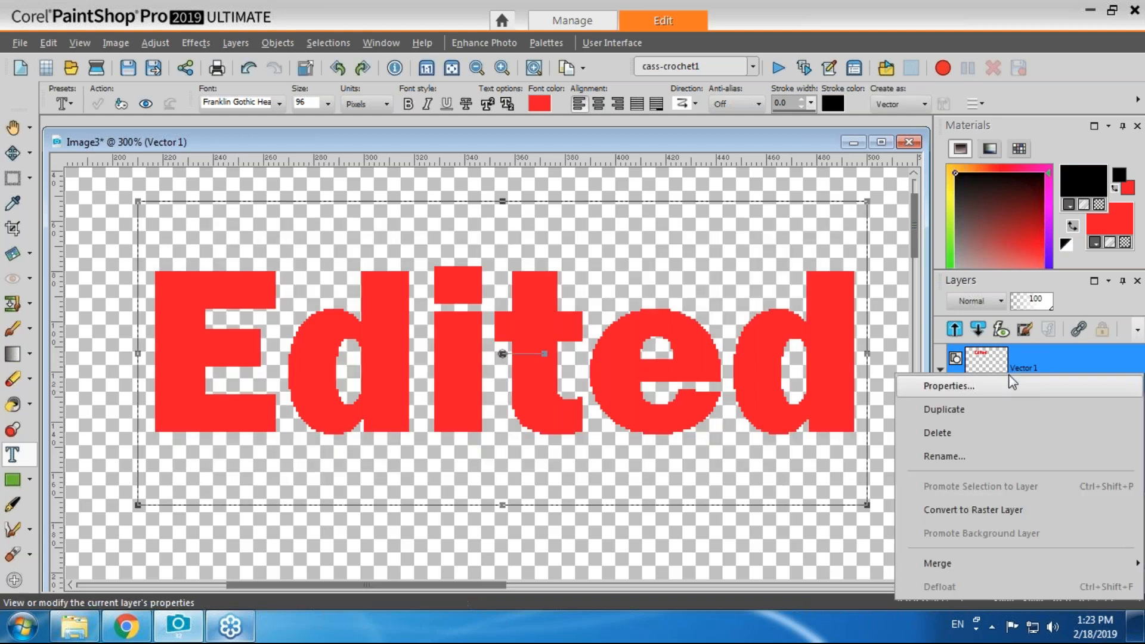
click(949, 410)
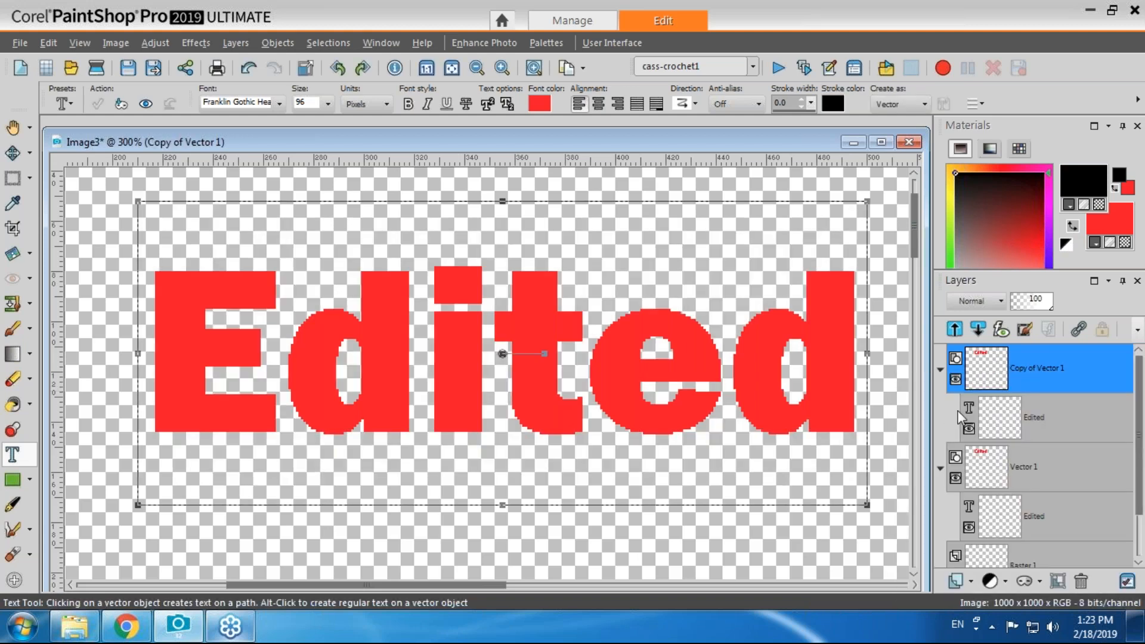
right_click(991, 371)
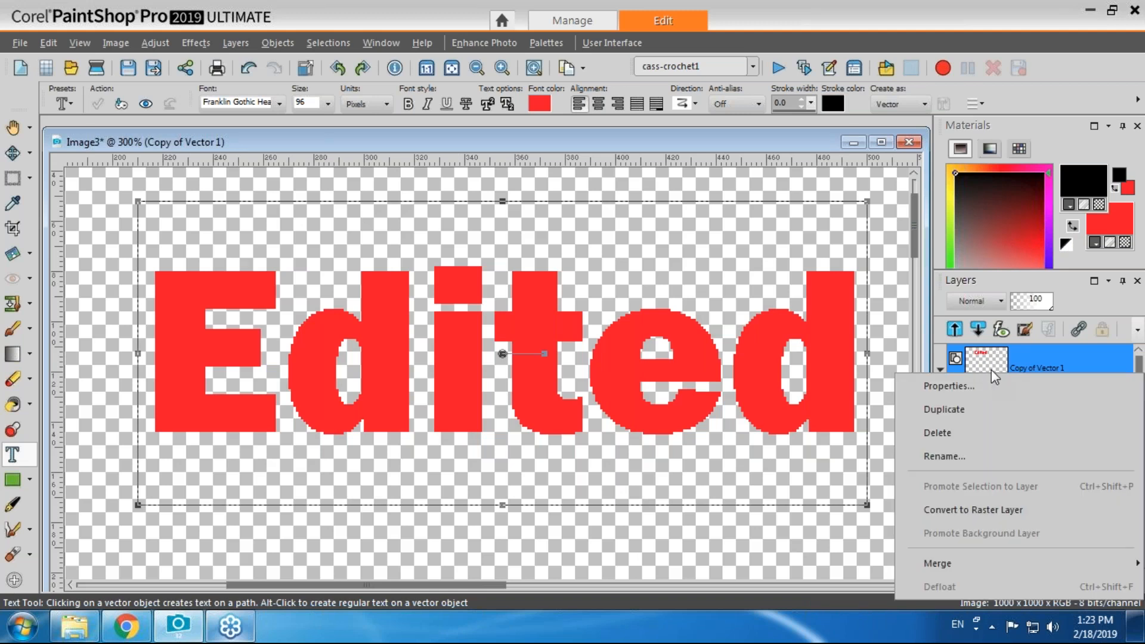
click(949, 510)
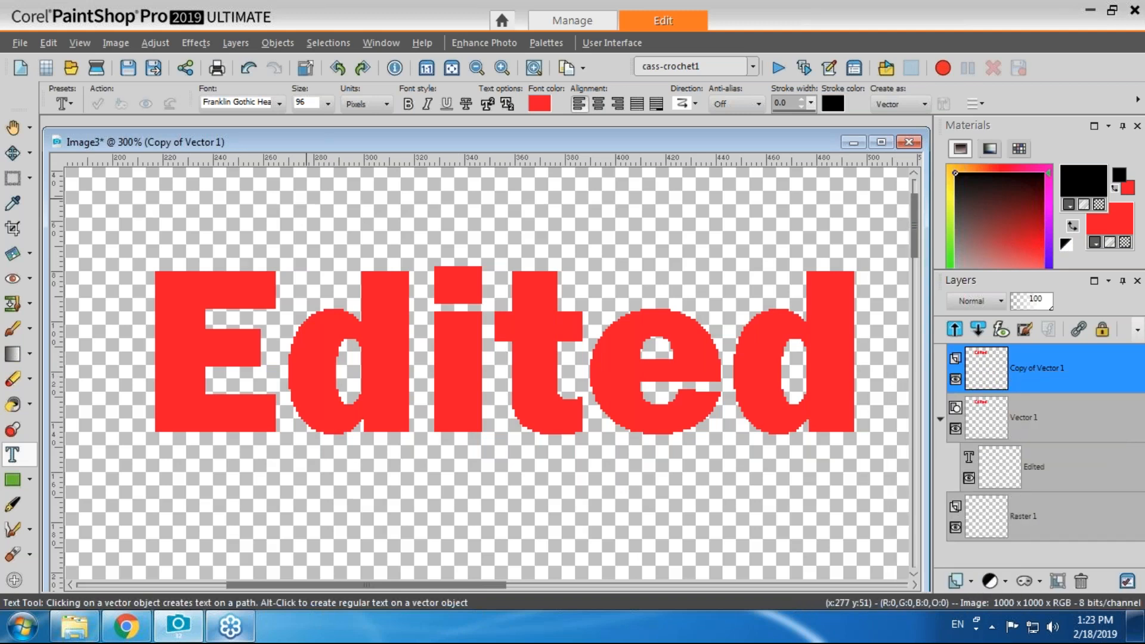
Apply an Inner Bevel effect with a depth of 6 to the rasterized copy of the "Edited" text.
click(196, 42)
mouse_move(216, 123)
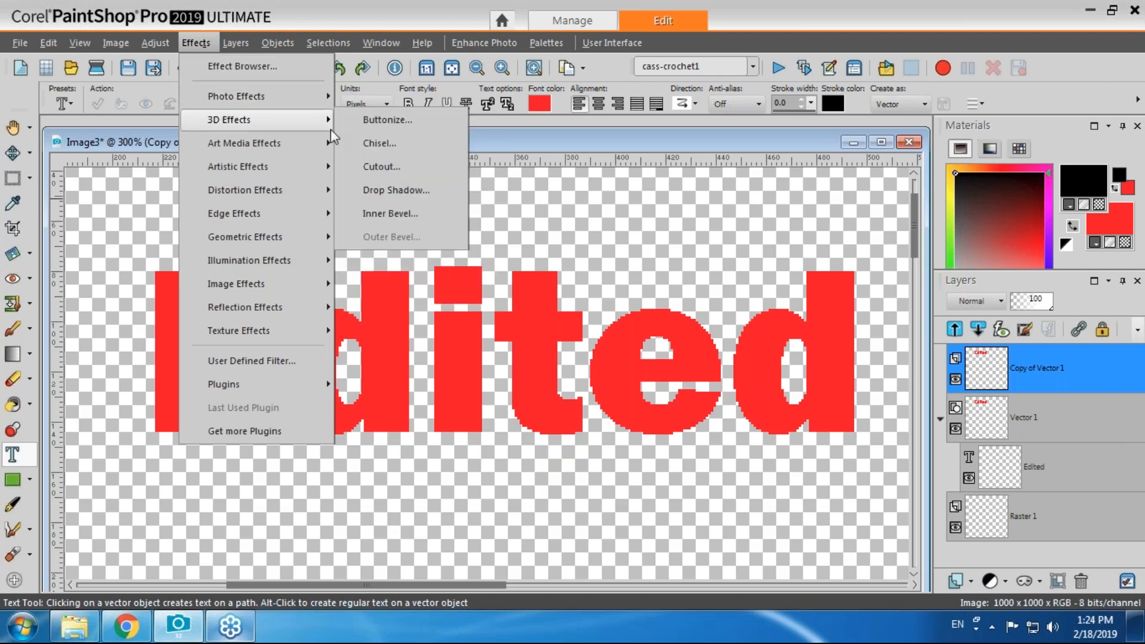
click(399, 215)
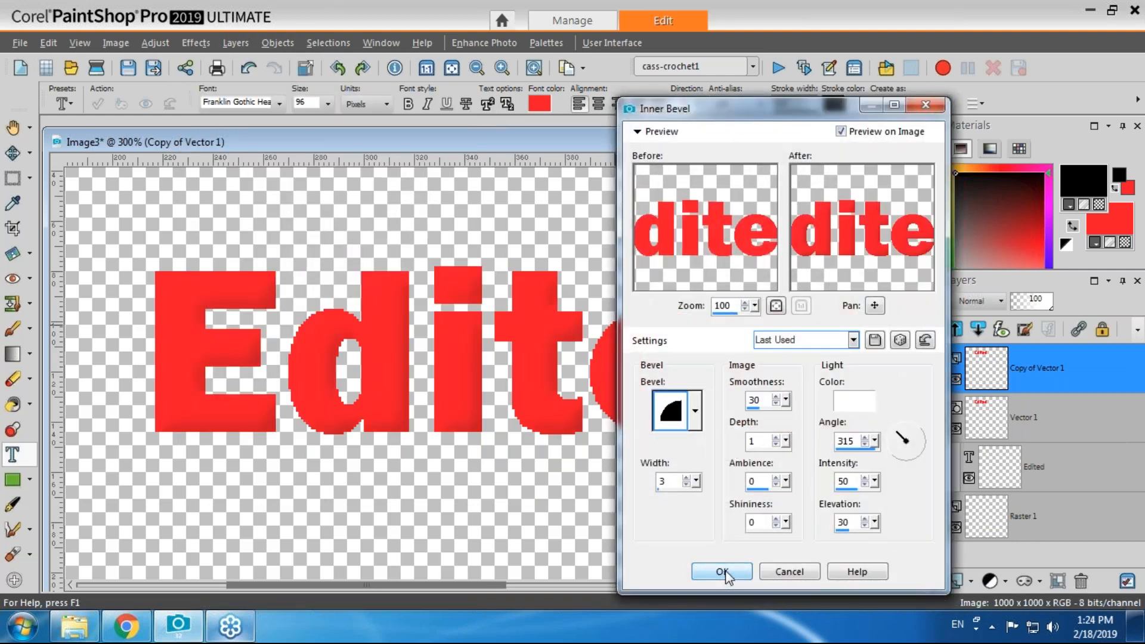
click(750, 450)
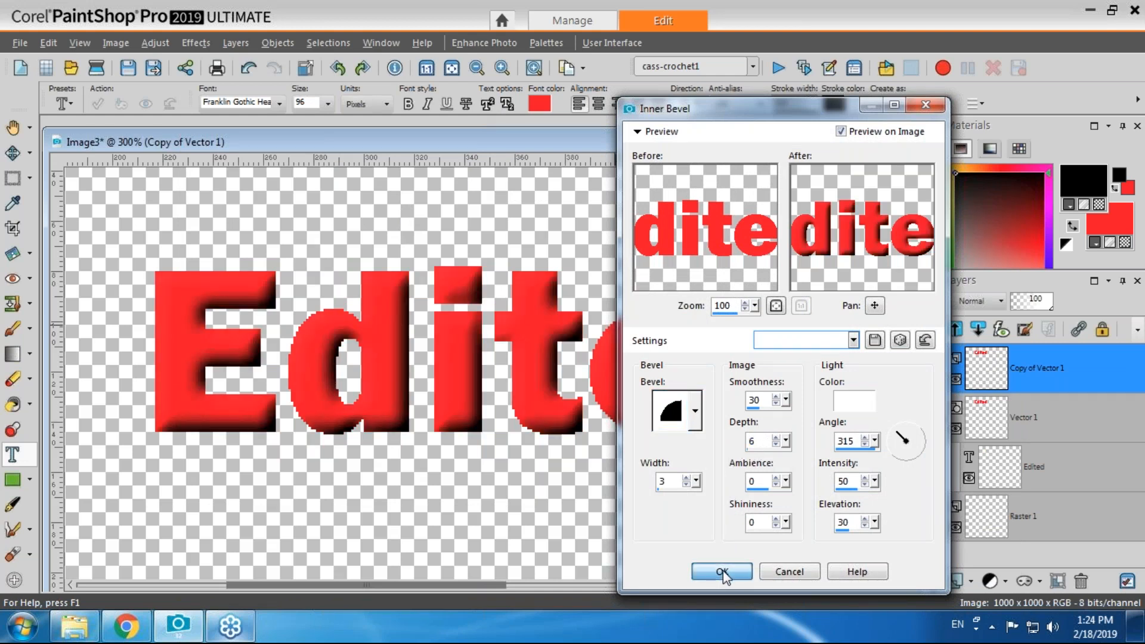
click(722, 572)
Hide the original Vector 1 layer beneath the bevelled copy and make it the active layer.
mouse_move(1008, 431)
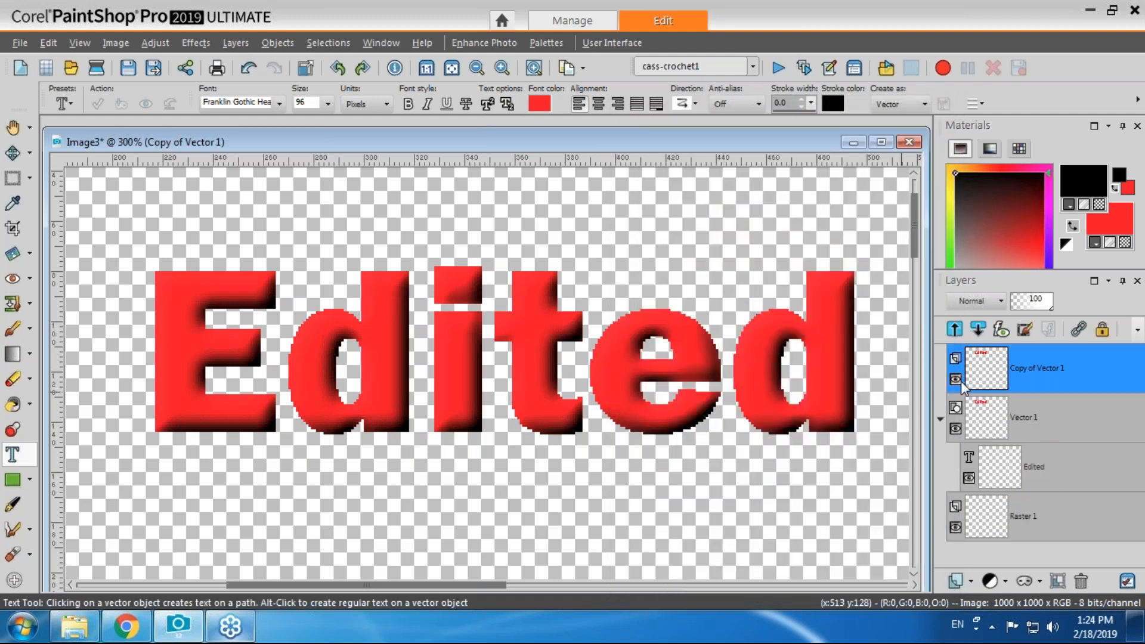
mouse_move(1041, 418)
click(957, 429)
mouse_move(1016, 375)
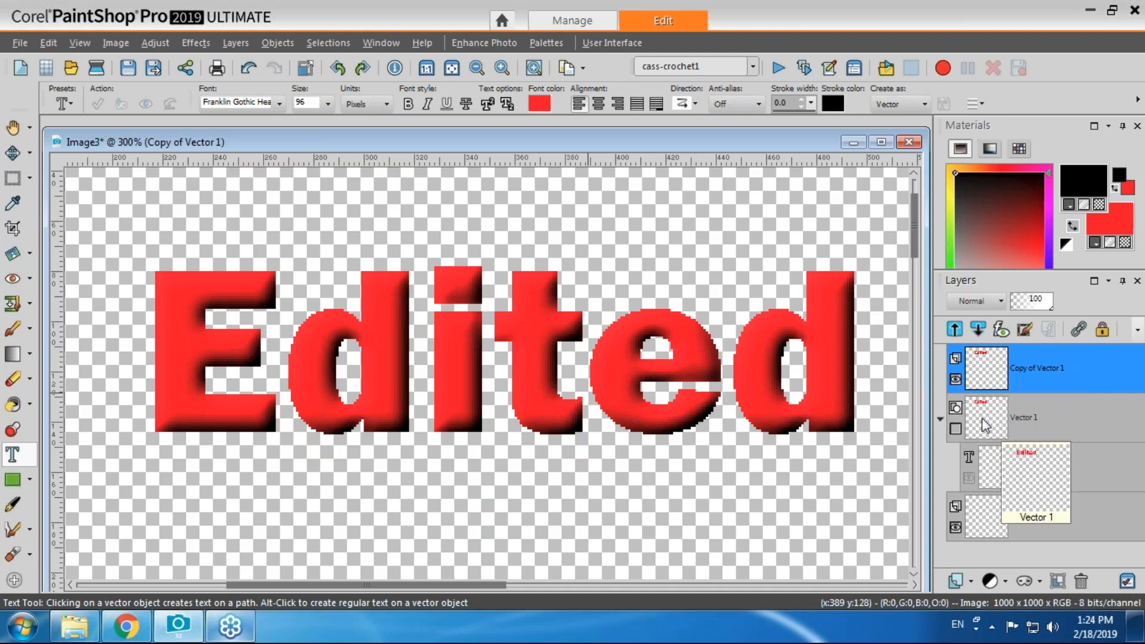
click(1028, 426)
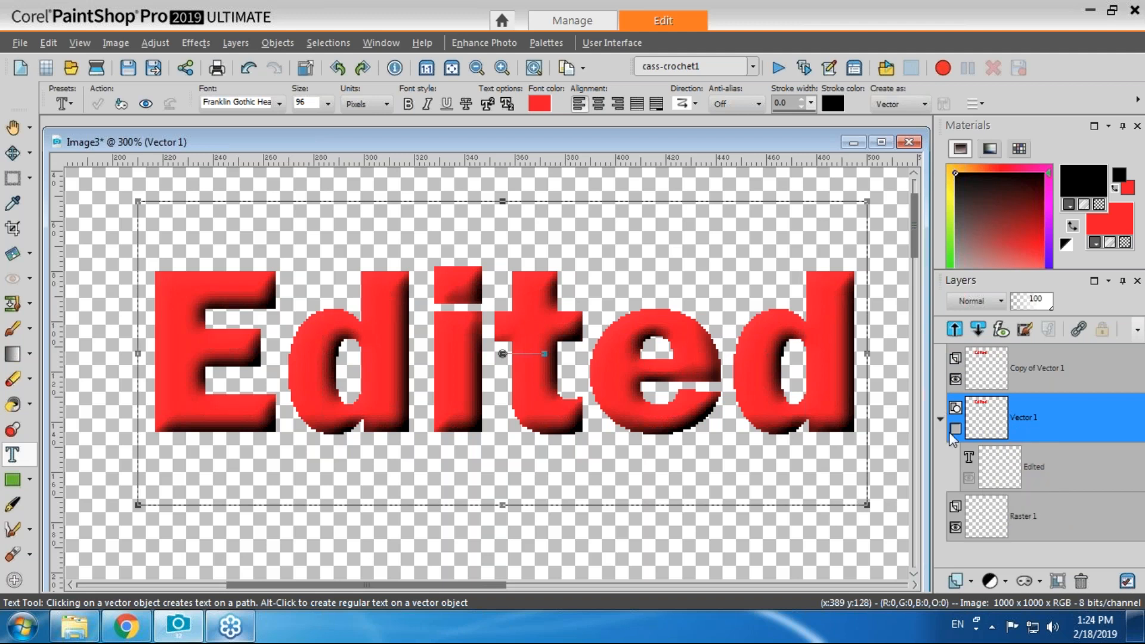
Delete the bevelled Copy of Vector 1 layer and make the Vector 1 layer visible again.
mouse_move(1001, 442)
scroll(729, 166, down, 1)
scroll(738, 148, down, 3)
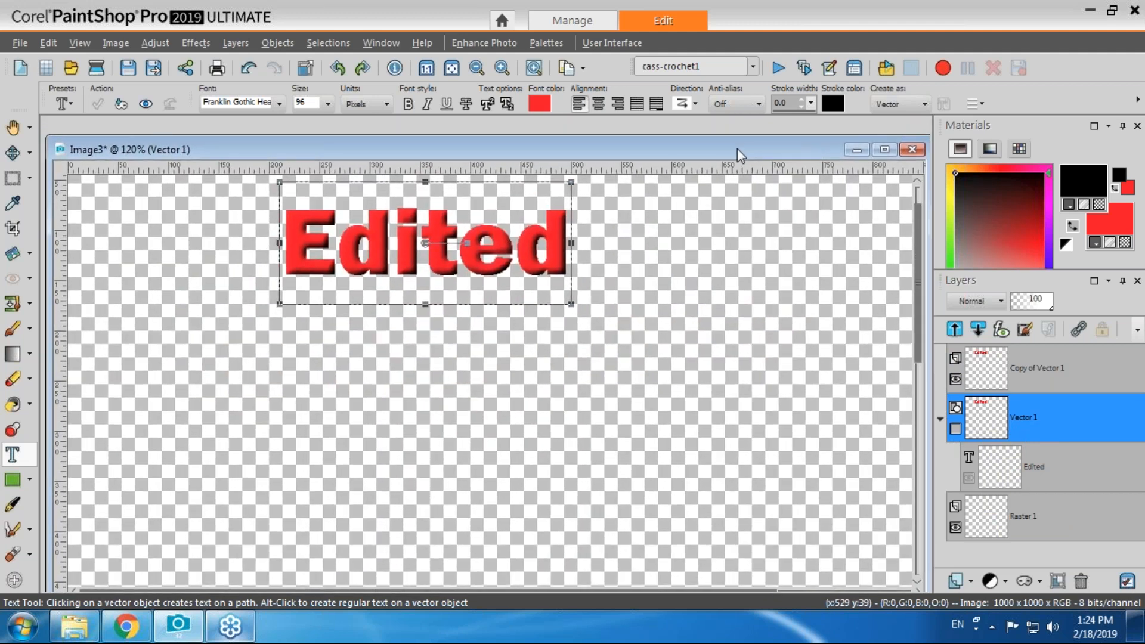
click(1027, 365)
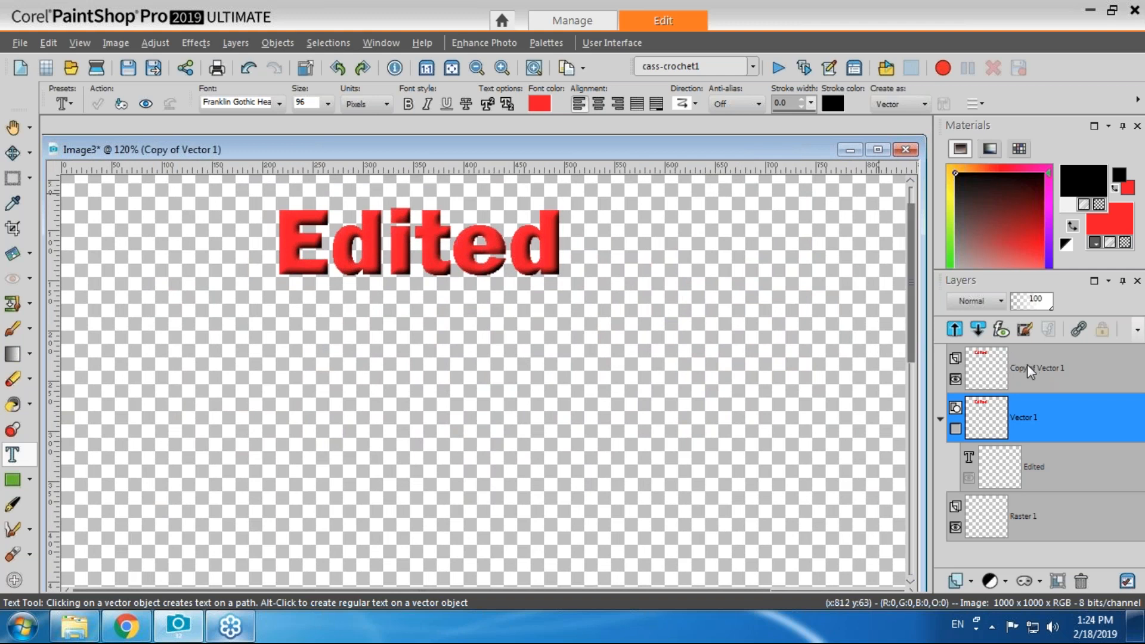
click(1086, 585)
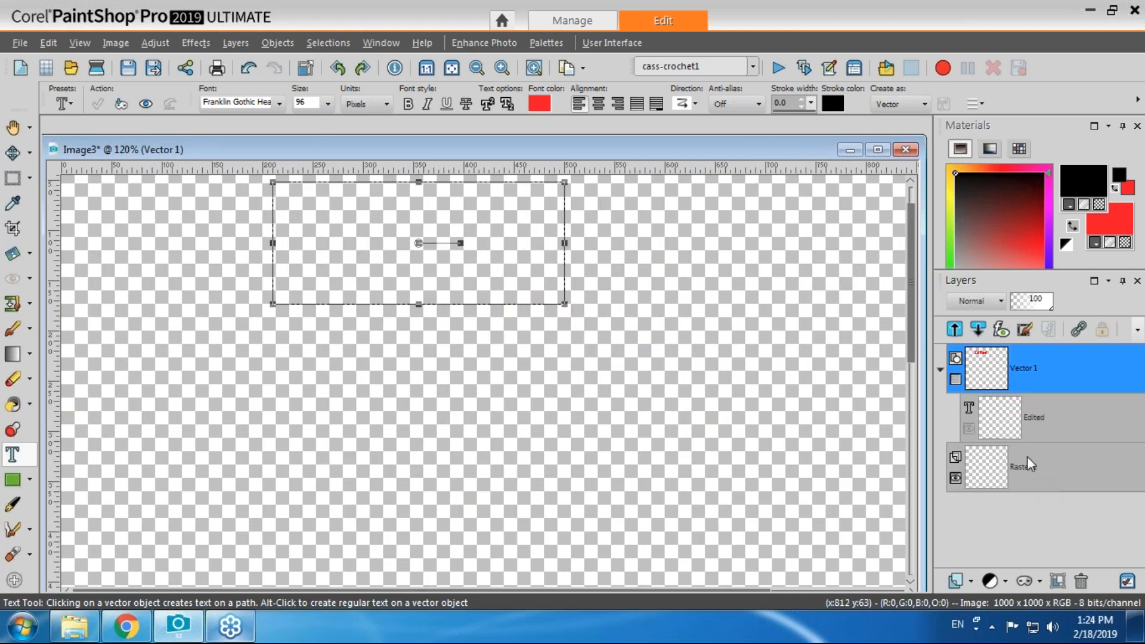
click(955, 381)
Choose Floating as the mode in which text is created.
click(924, 106)
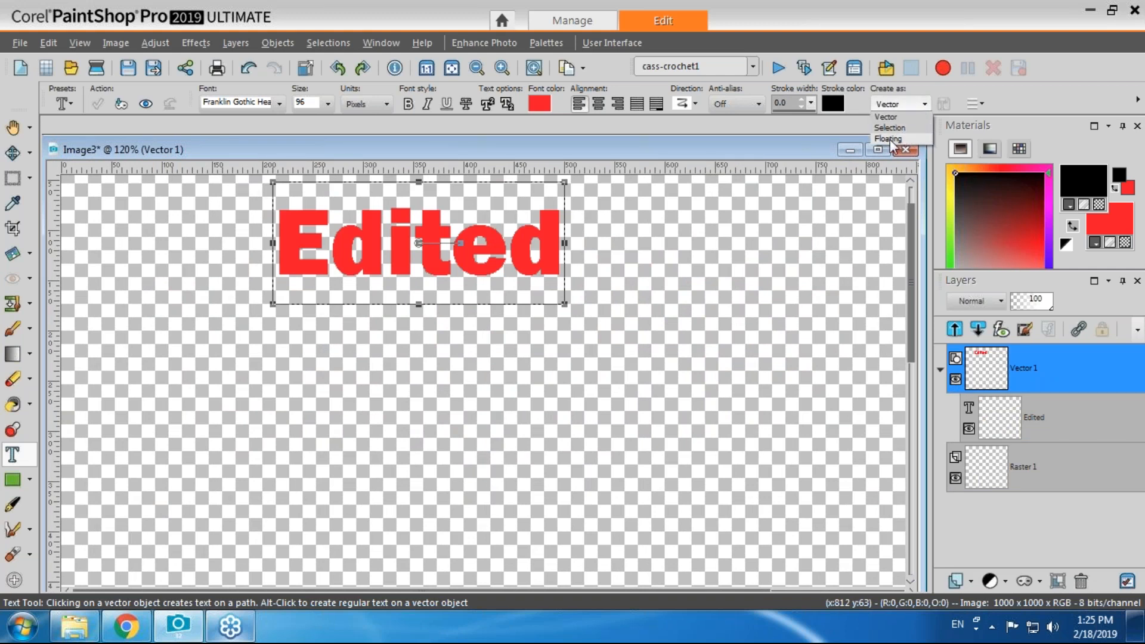
click(889, 138)
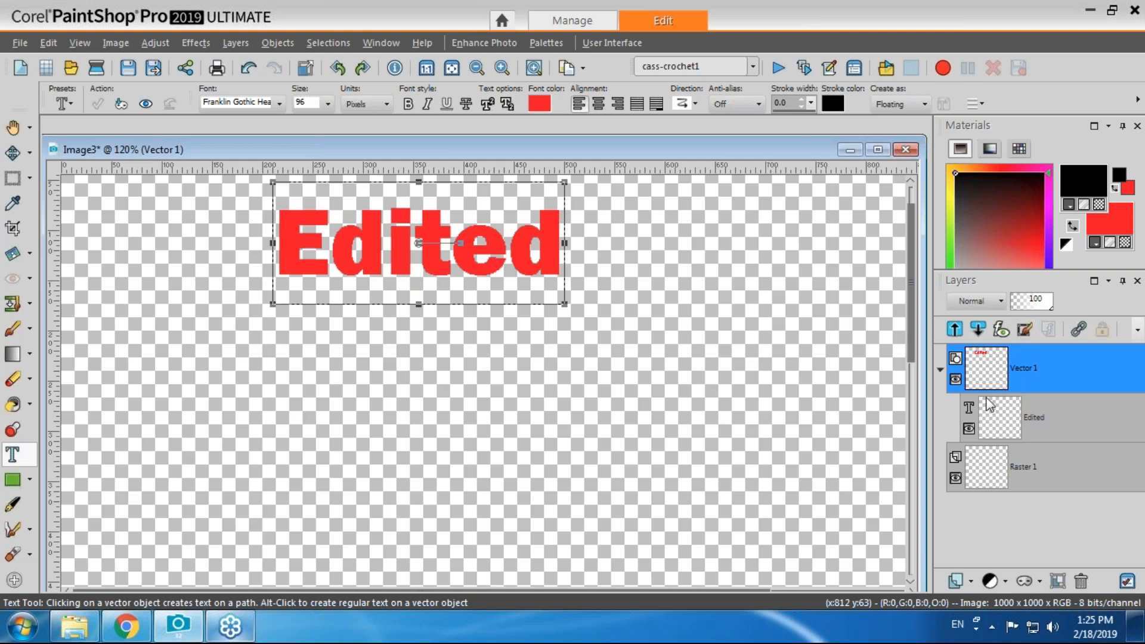
Flood-fill the Raster 1 layer with the blue-to-green foreground gradient.
click(992, 473)
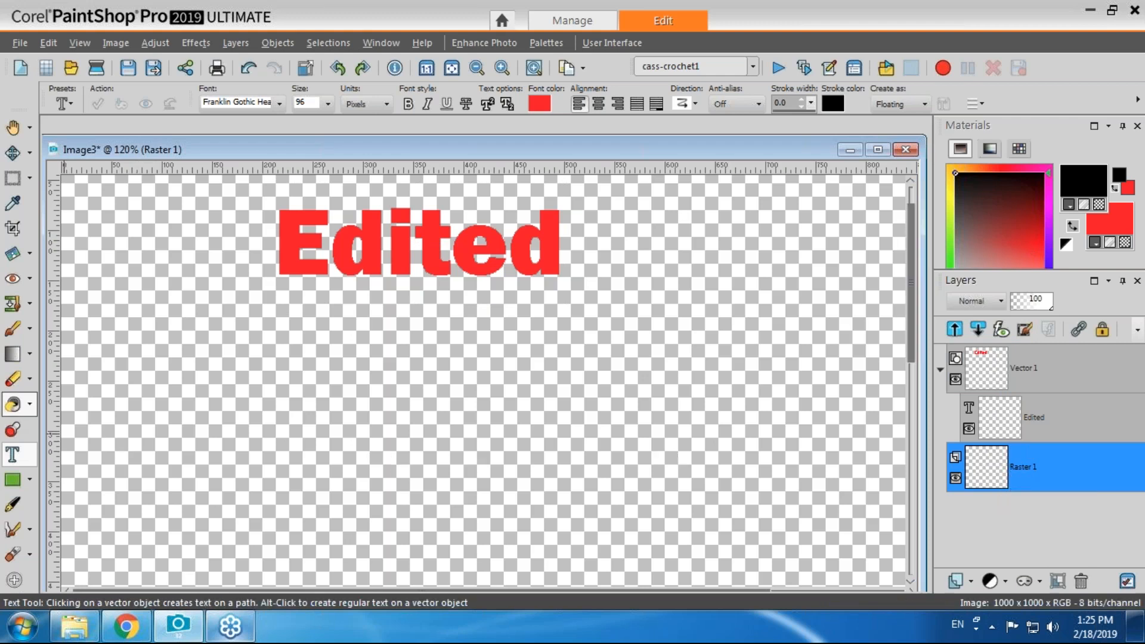
click(12, 404)
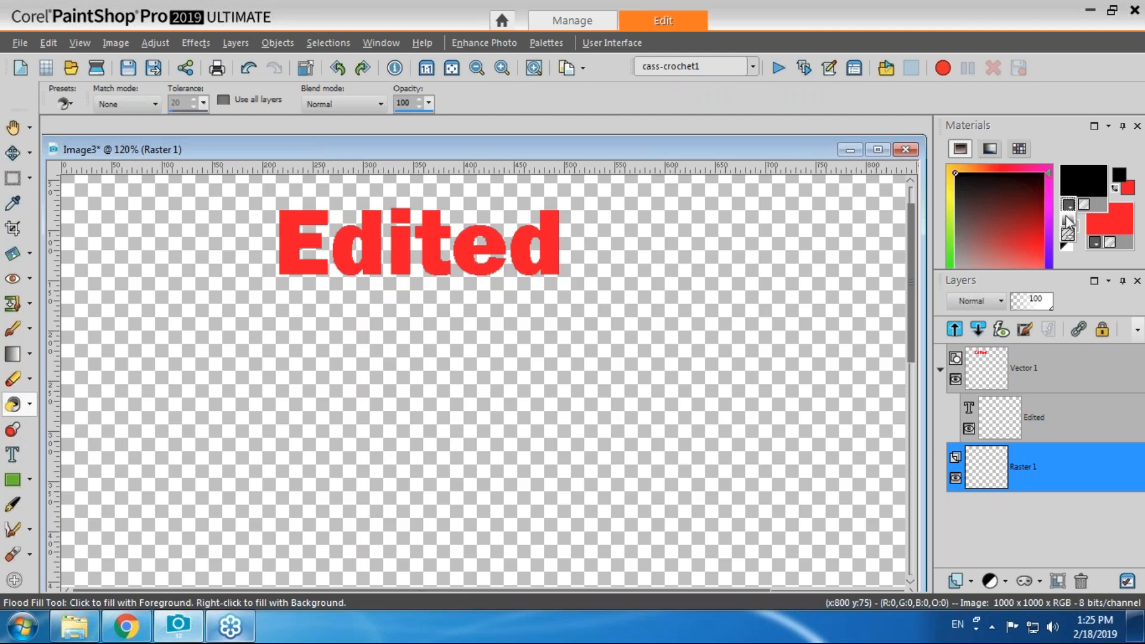
click(1066, 217)
click(514, 436)
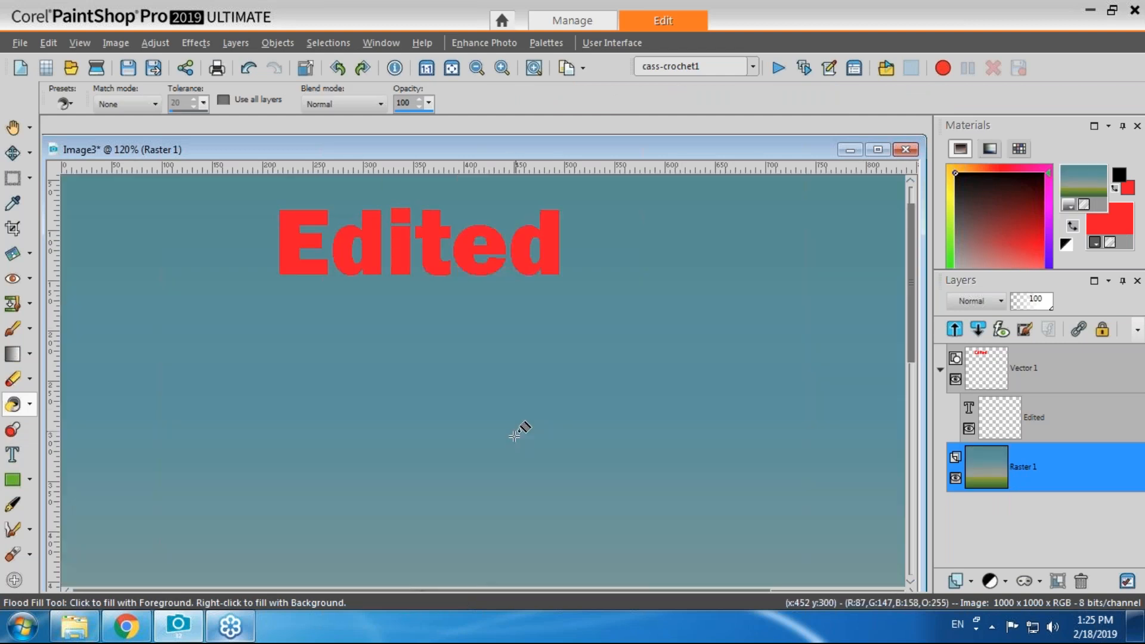
Add the text "Earth" in black below the middle of the canvas and apply it as a floating selection.
scroll(893, 395, down, 3)
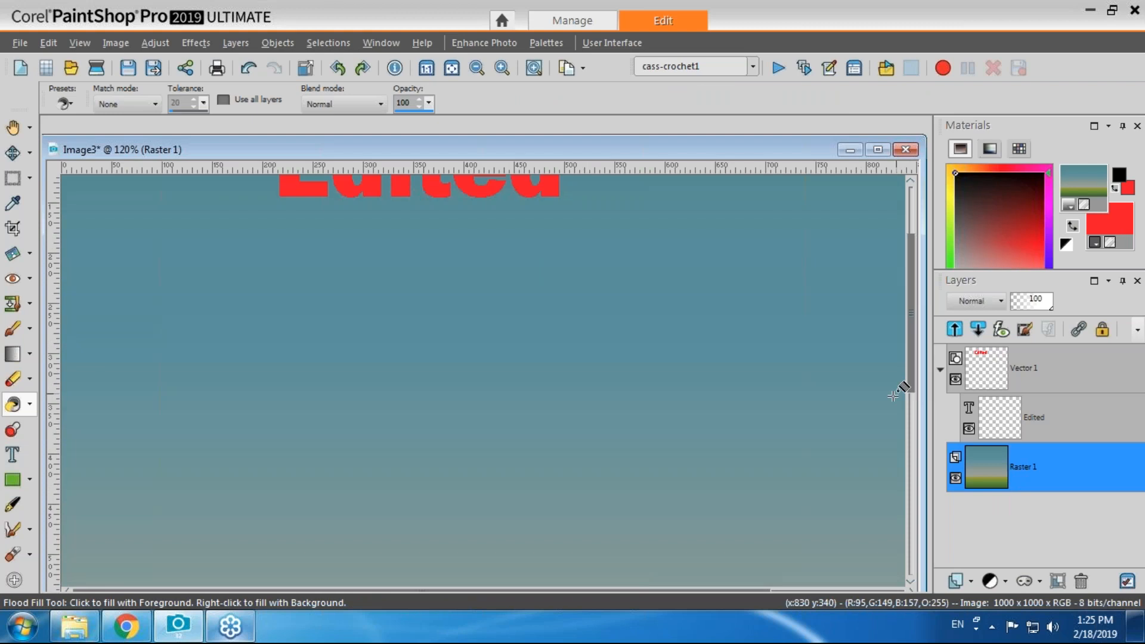
scroll(893, 396, down, 3)
drag(358, 124, 578, 126)
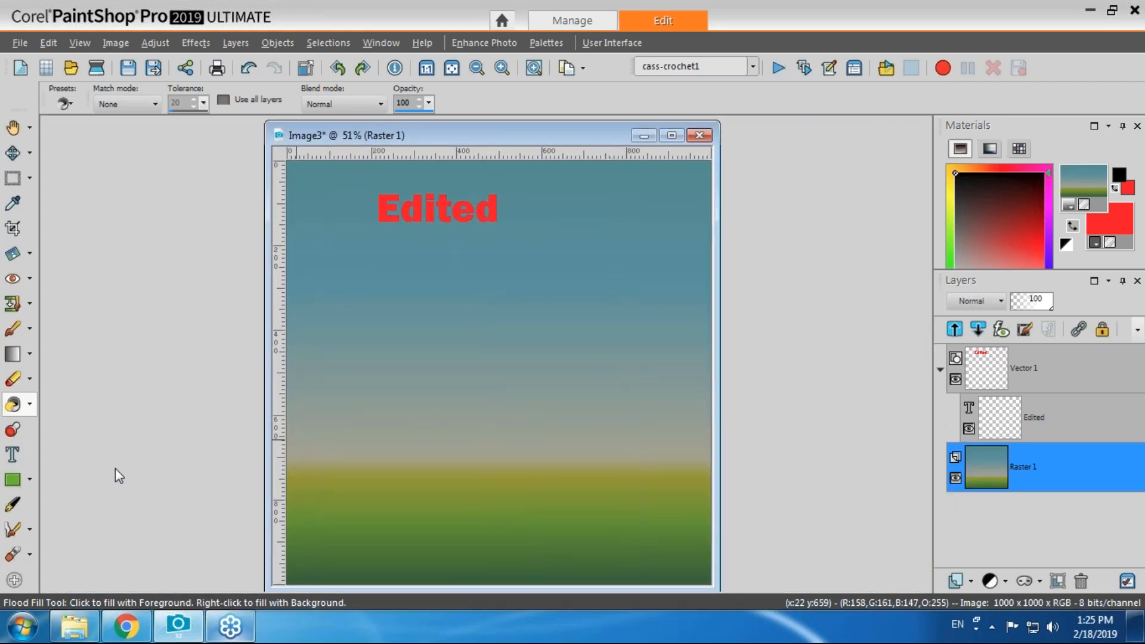
click(14, 455)
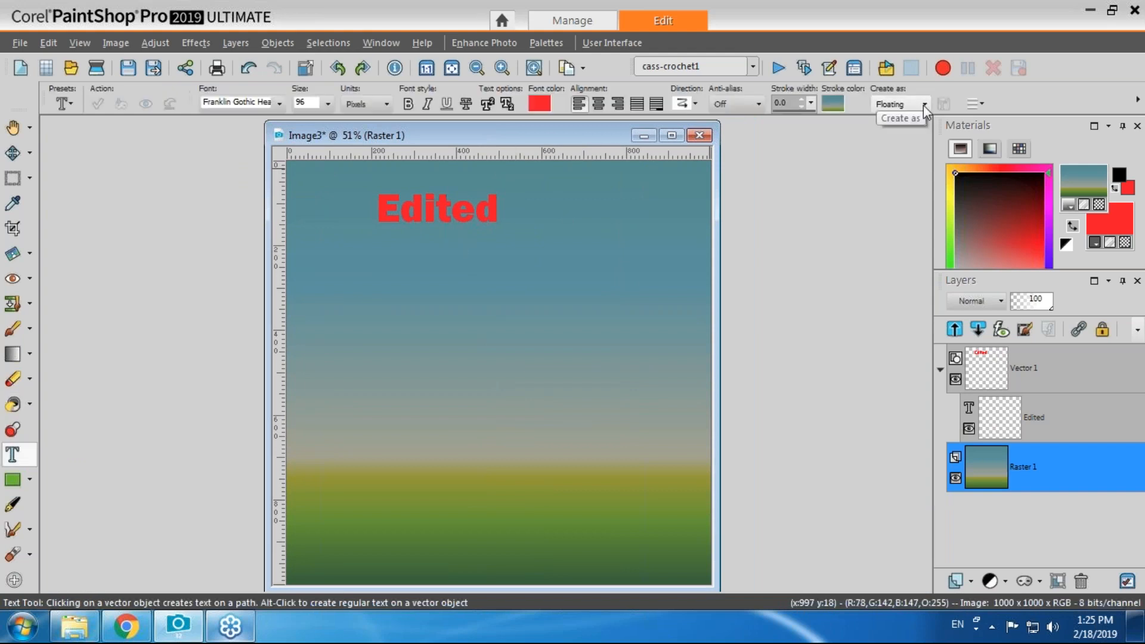
click(447, 399)
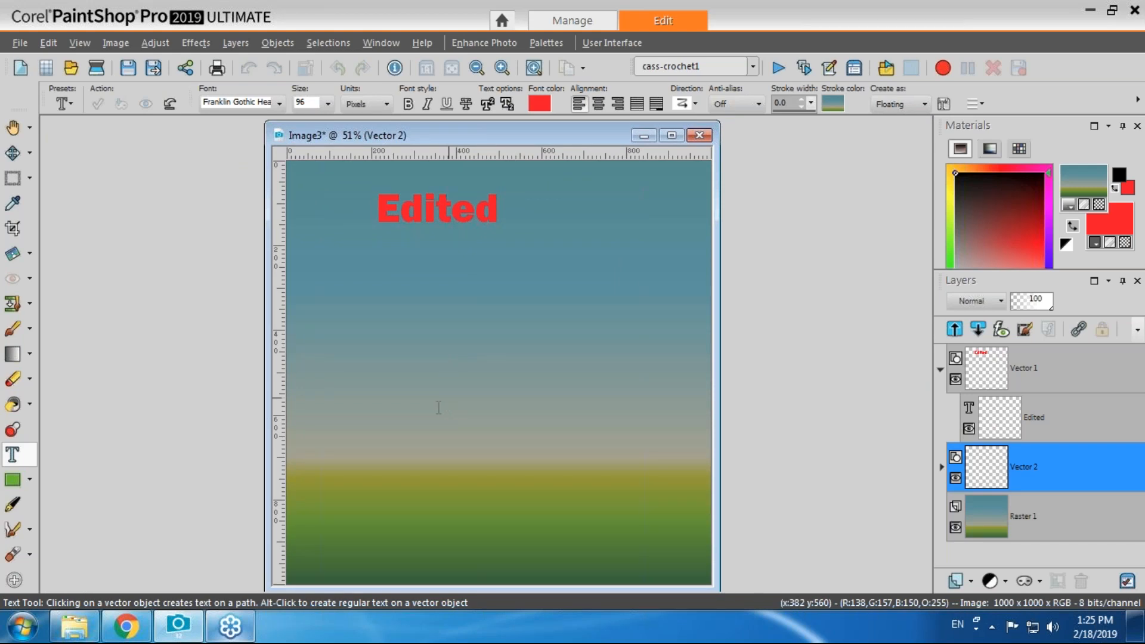
click(1115, 188)
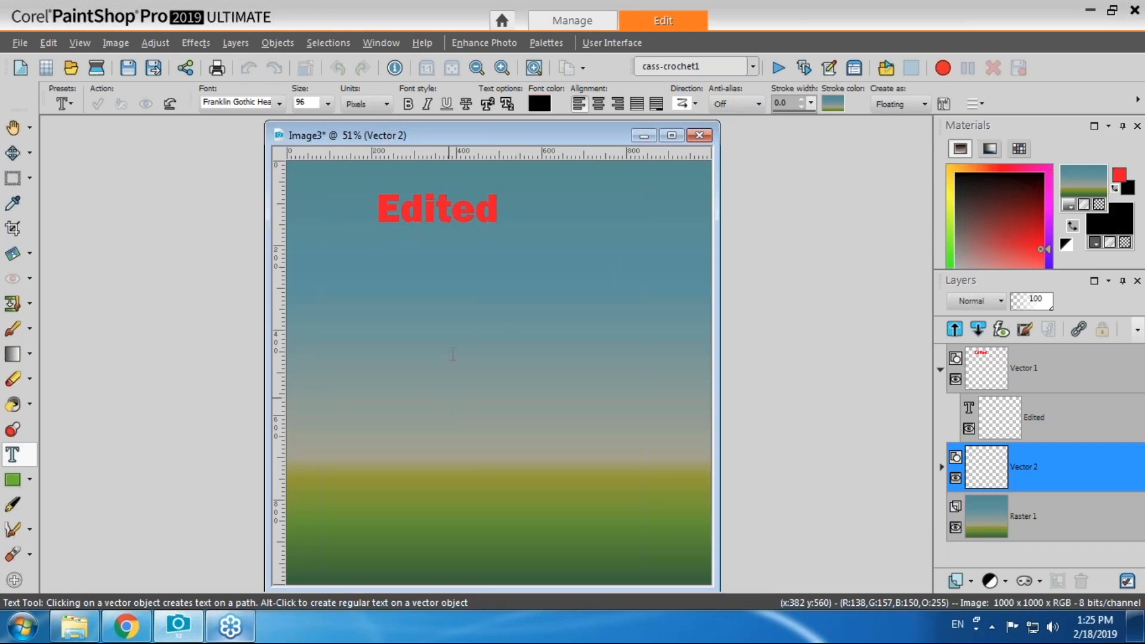
text(Earth)
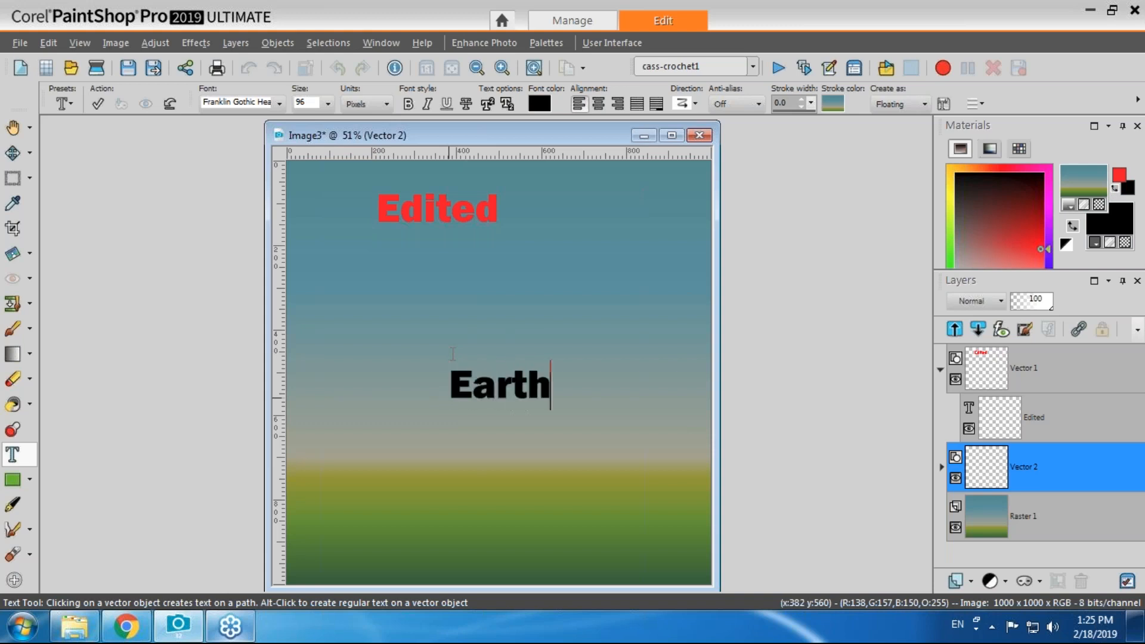
click(96, 105)
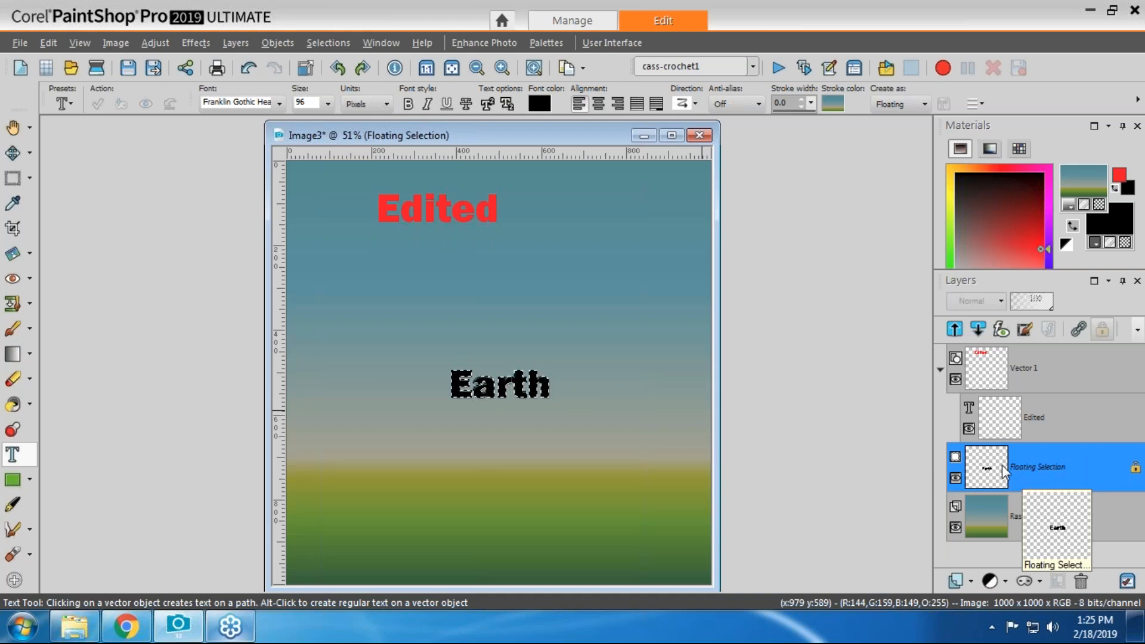
Move the floating "Earth" text down to the edge of the gradient's green area with the Move tool.
click(13, 155)
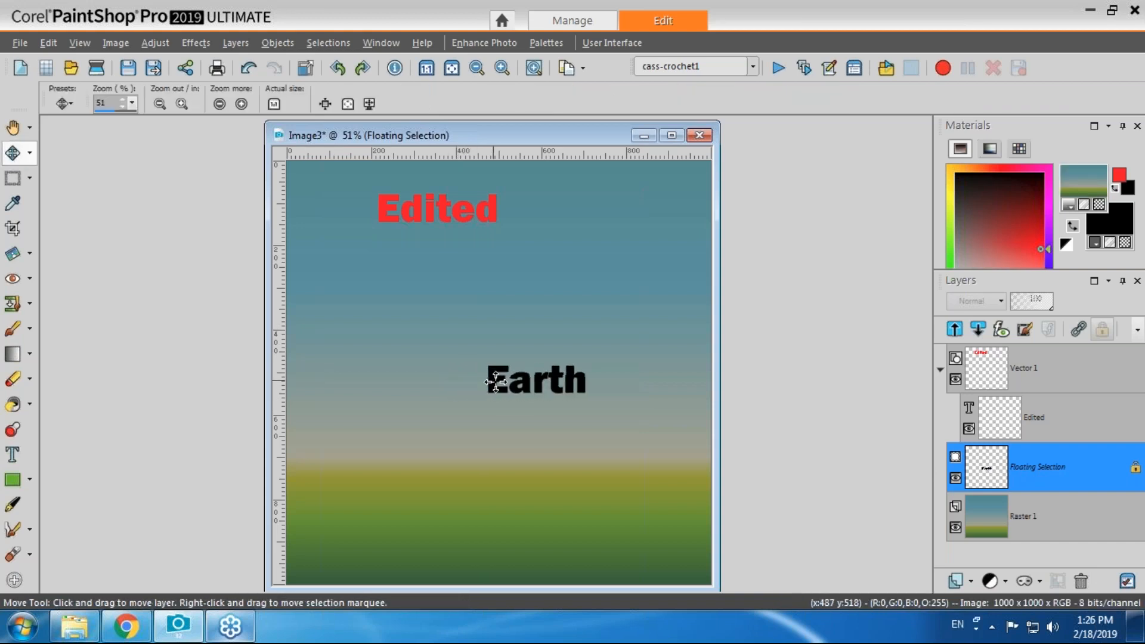
drag(444, 399, 452, 456)
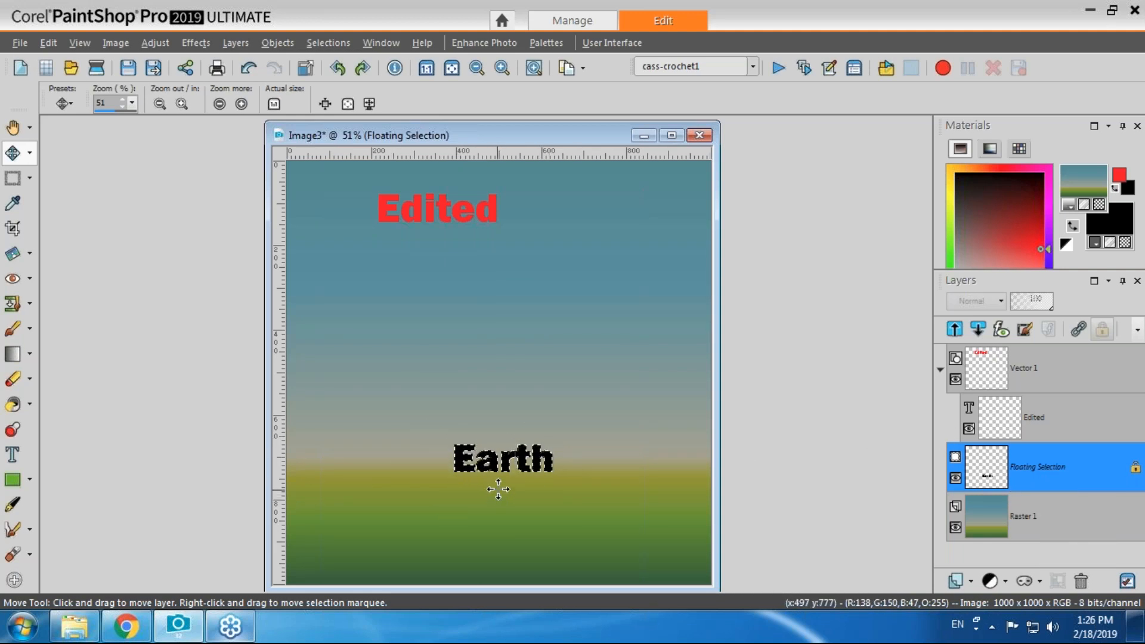
Defloat the floating "Earth" text into the Raster 1 layer and clear the selection.
mouse_move(1014, 467)
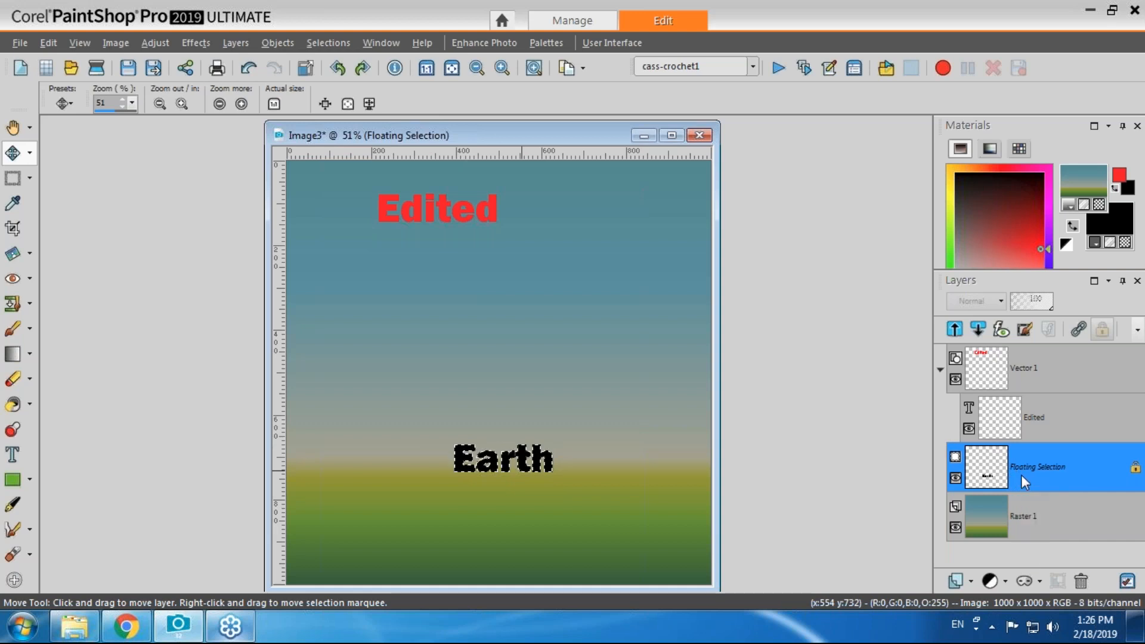
right_click(1016, 475)
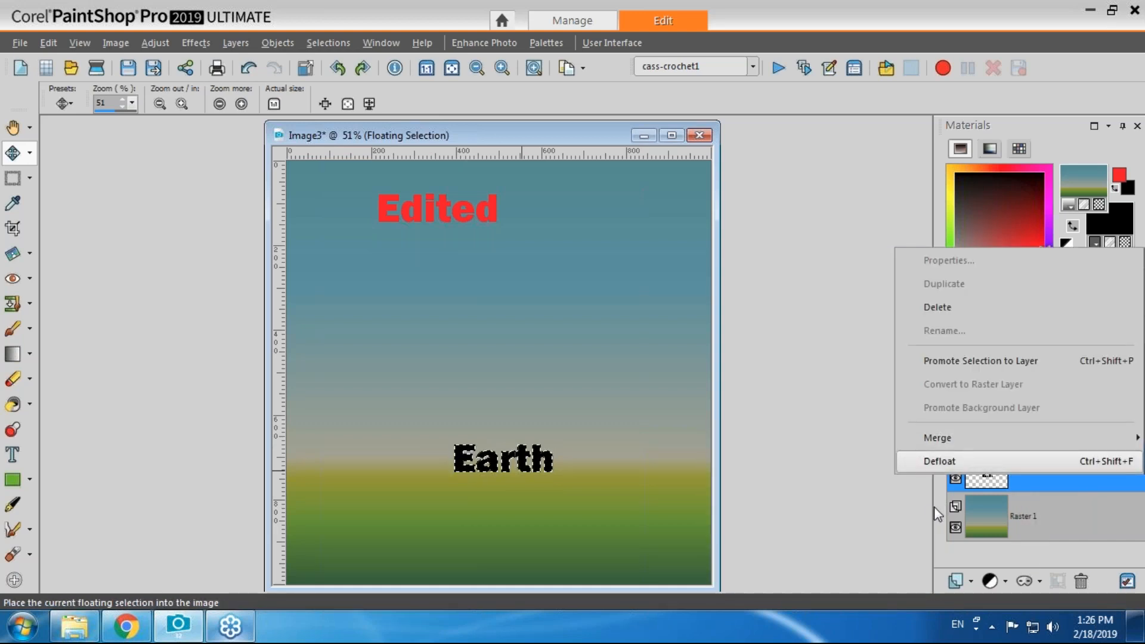
click(940, 462)
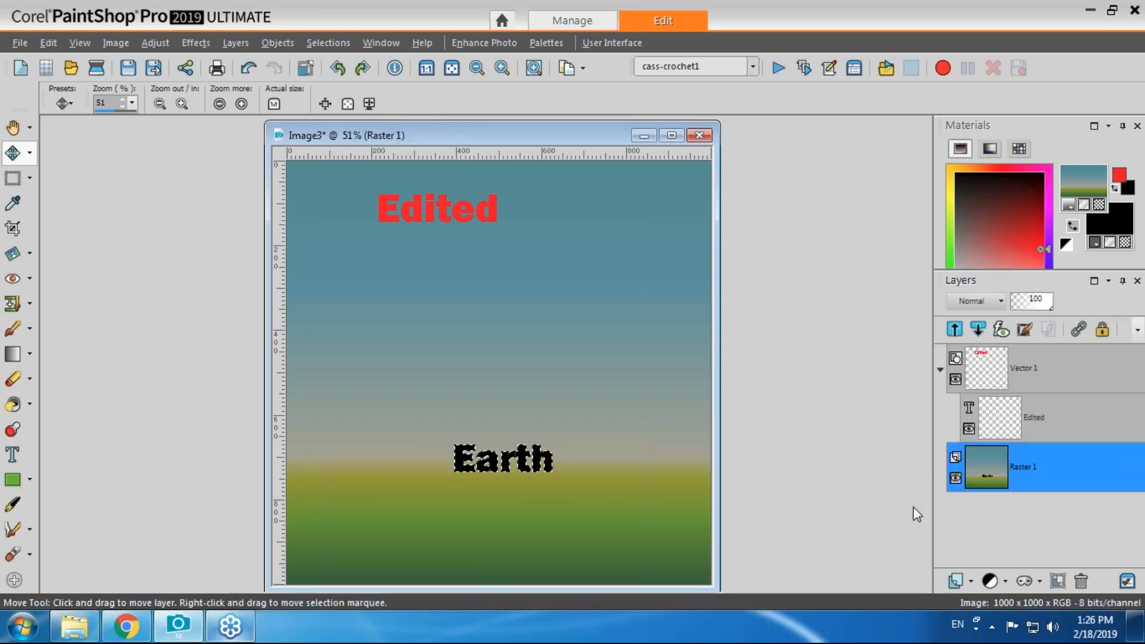
mouse_move(987, 484)
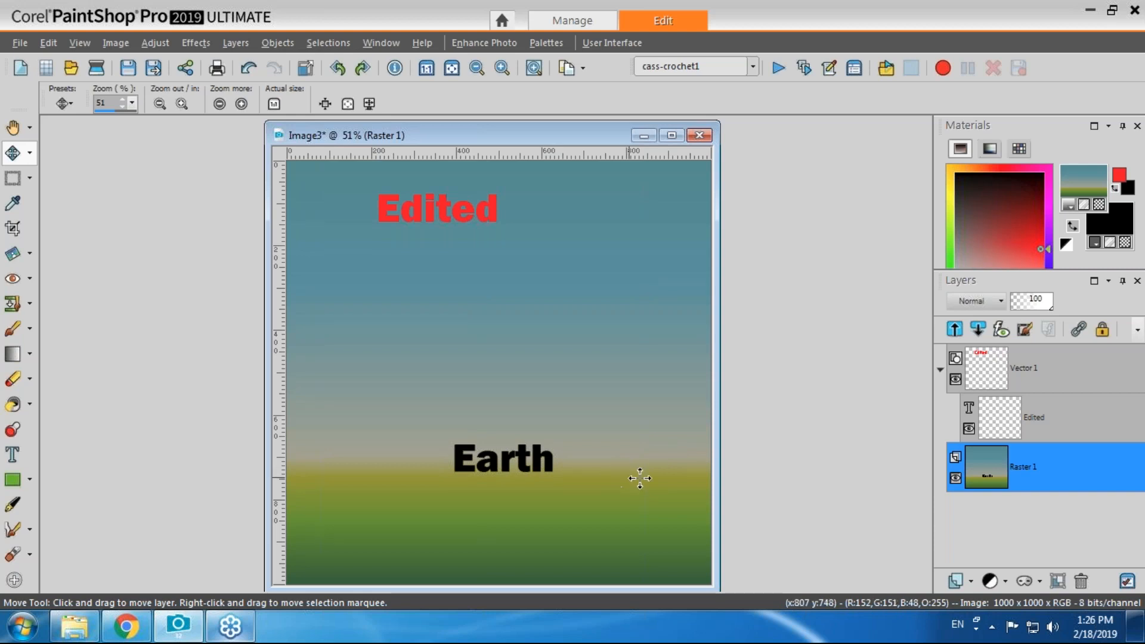
mouse_move(991, 492)
Set the Text tool to create as Selection and apply the word "Selection" midway between "Edited" and "Earth".
key(t)
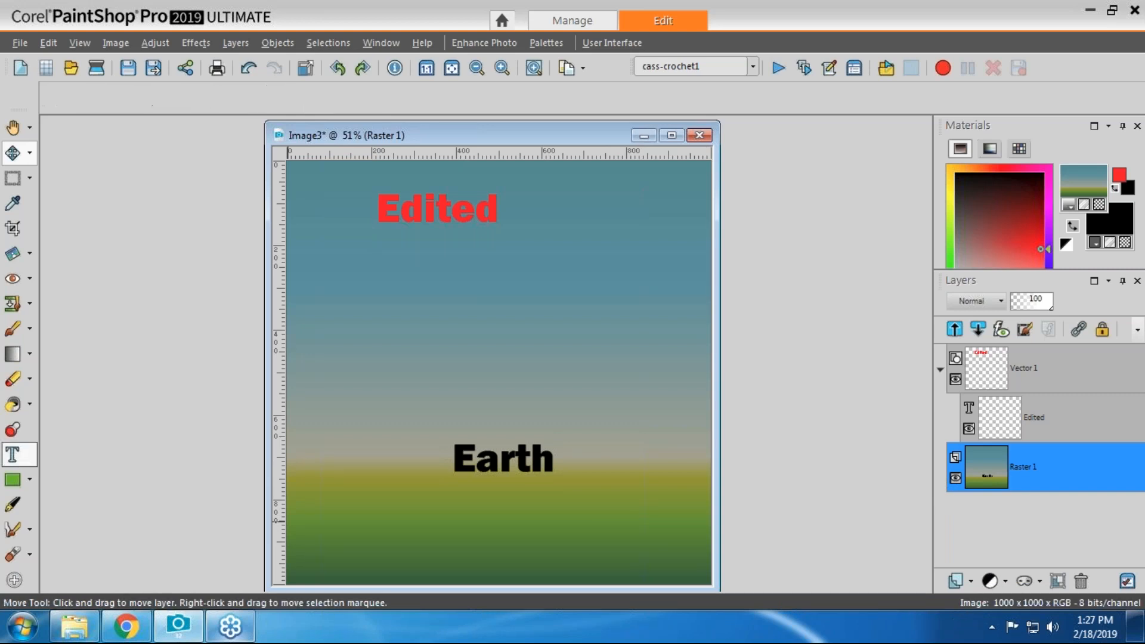
click(922, 106)
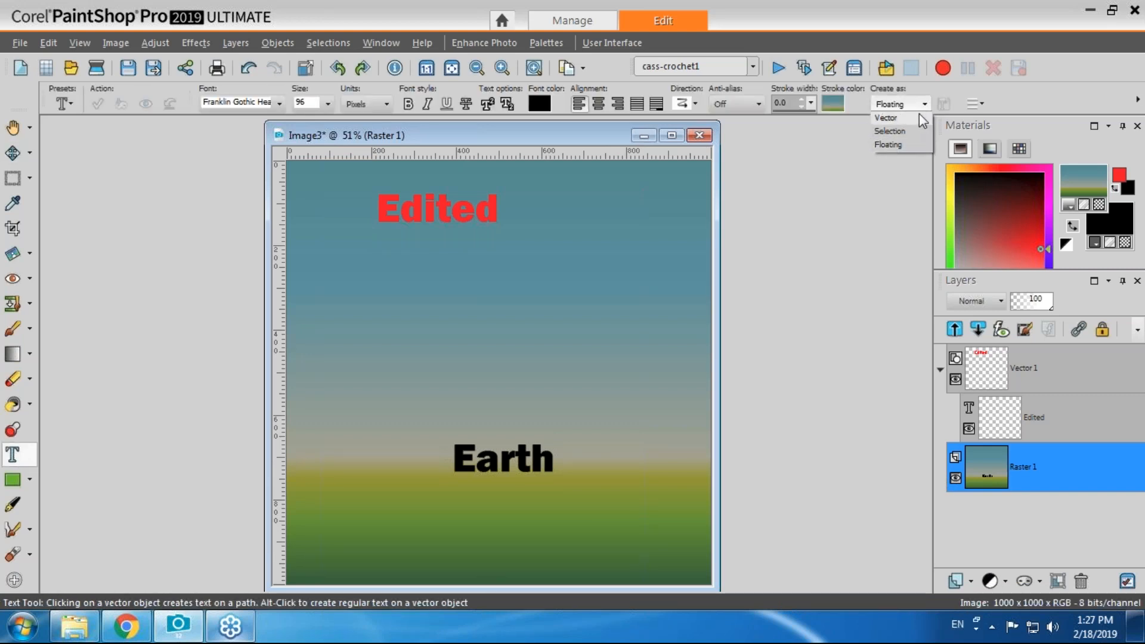
click(890, 131)
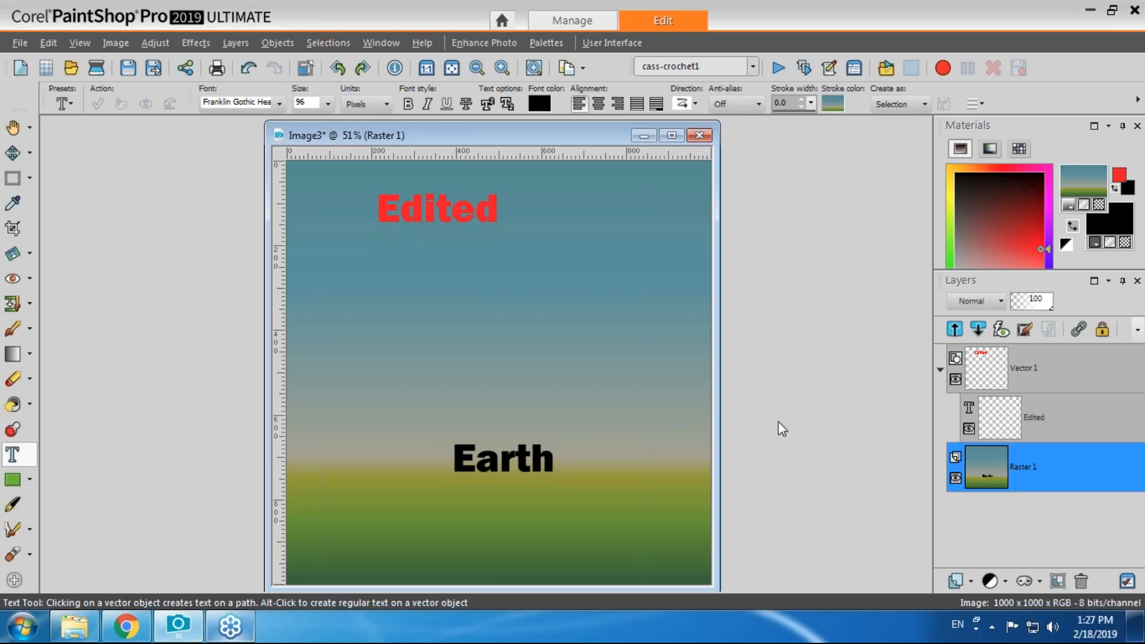
click(419, 349)
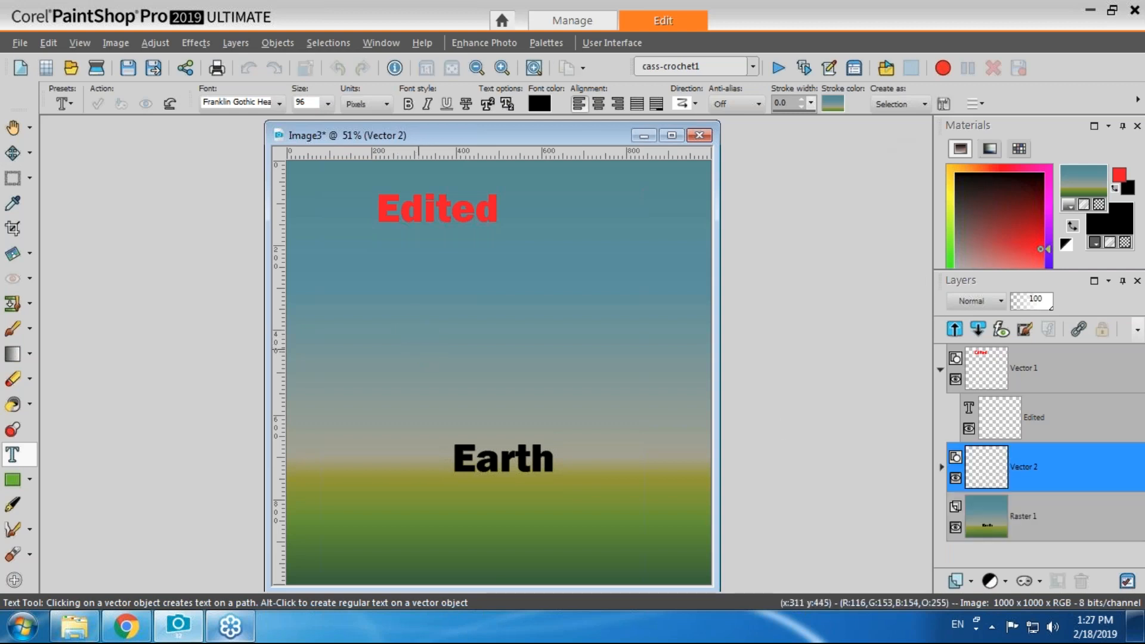
text(Selection)
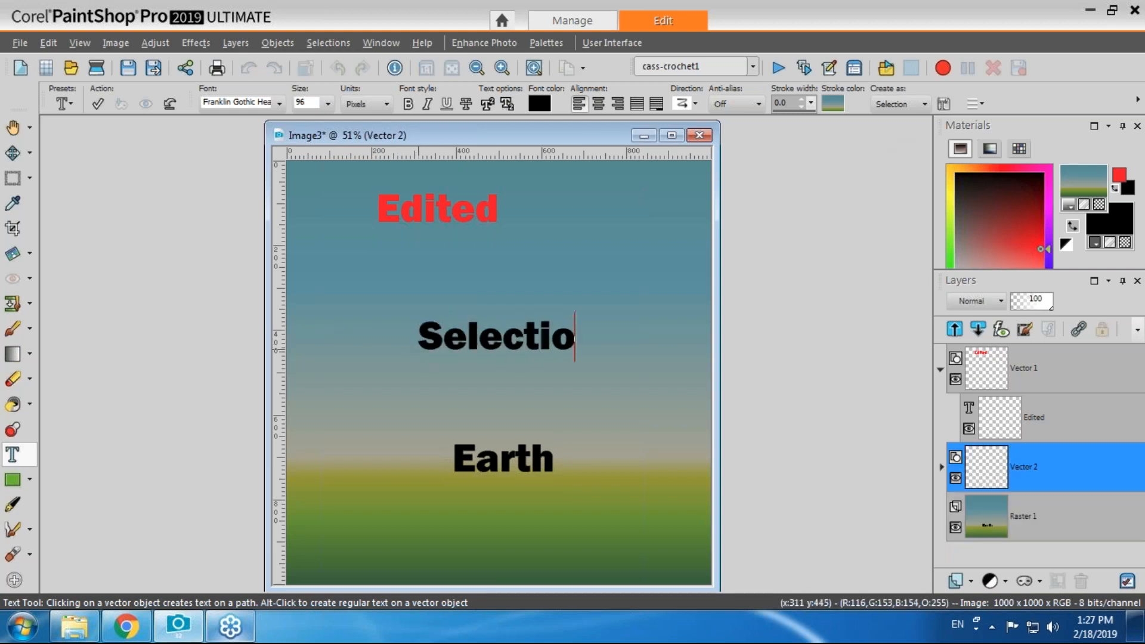
click(97, 105)
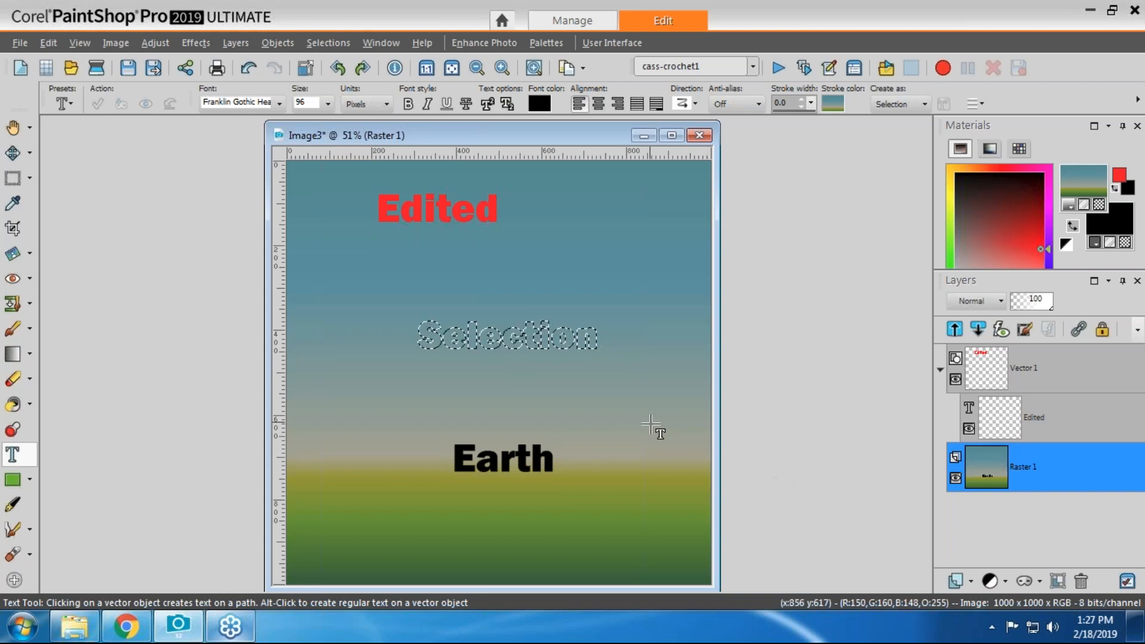
Promote the "Selection" text marquee on Raster 1 to its own layer, and undo the promotion.
mouse_move(1031, 468)
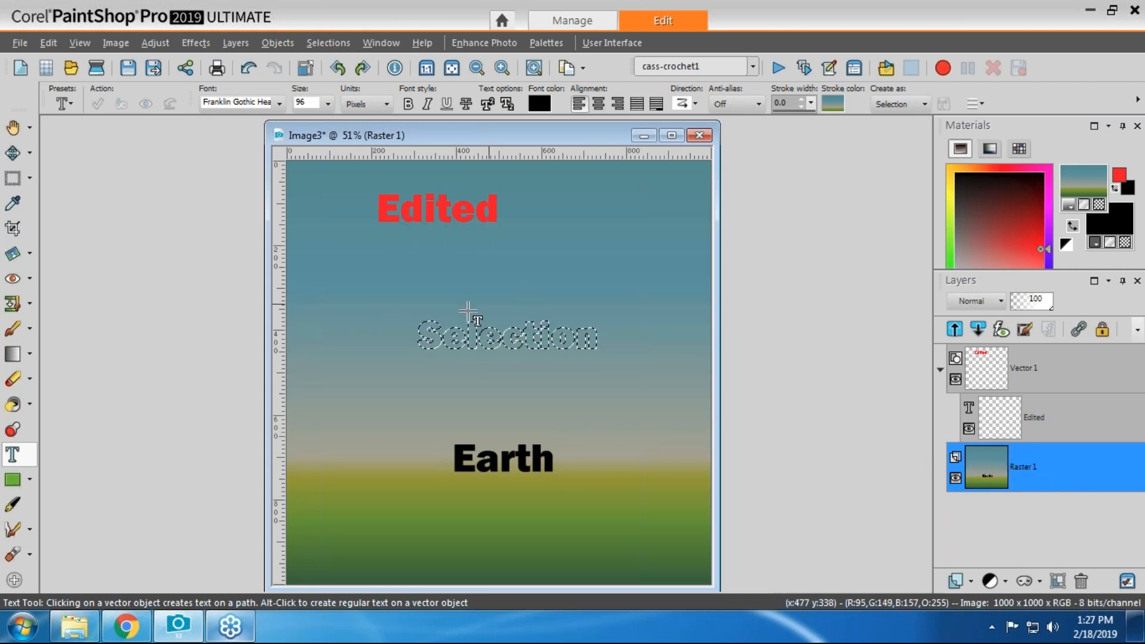
mouse_move(982, 470)
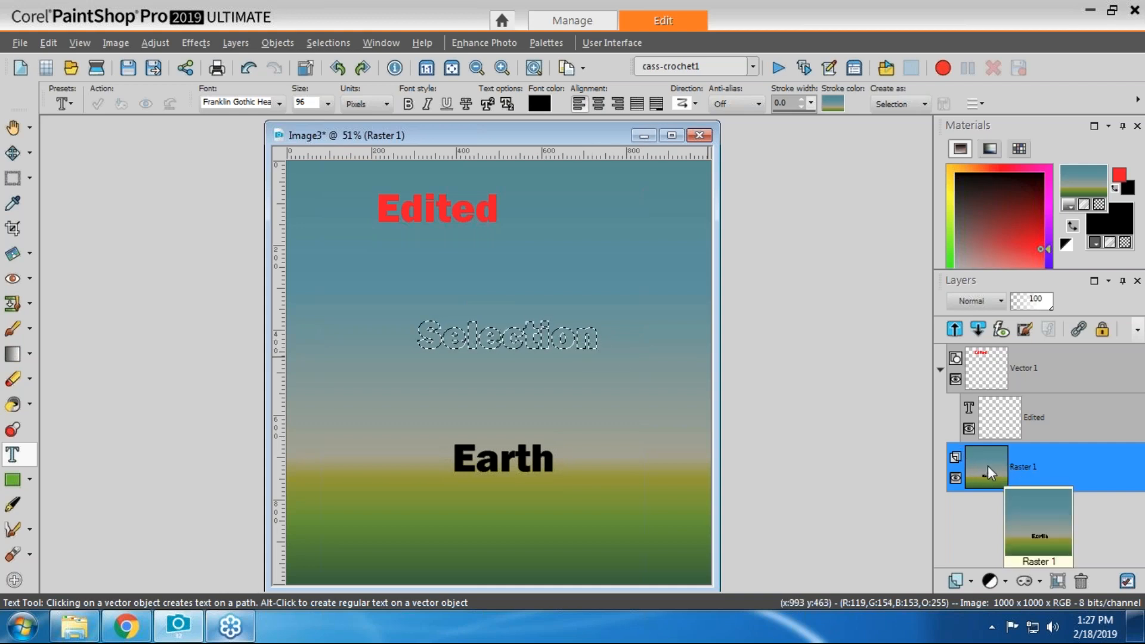
right_click(986, 461)
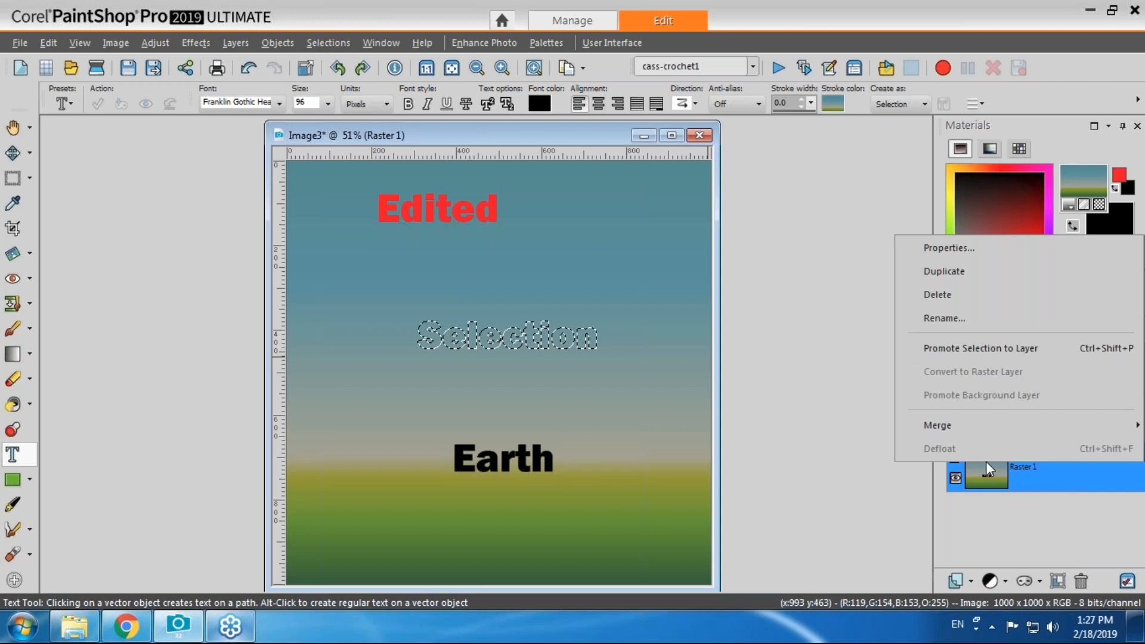
click(979, 349)
mouse_move(988, 460)
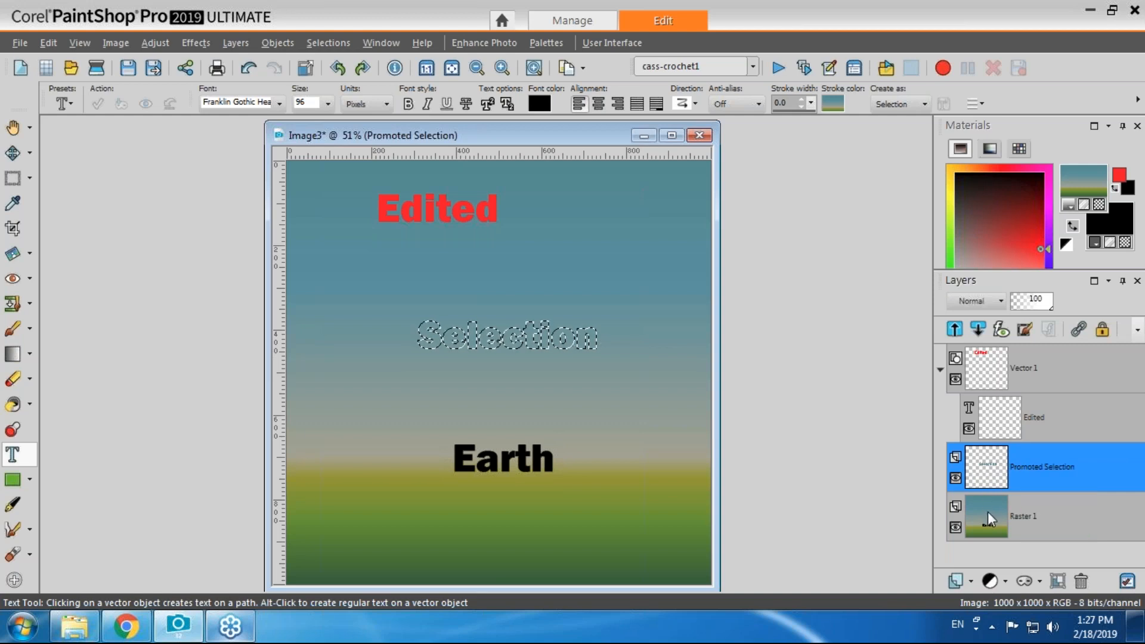
key(ctrl+z)
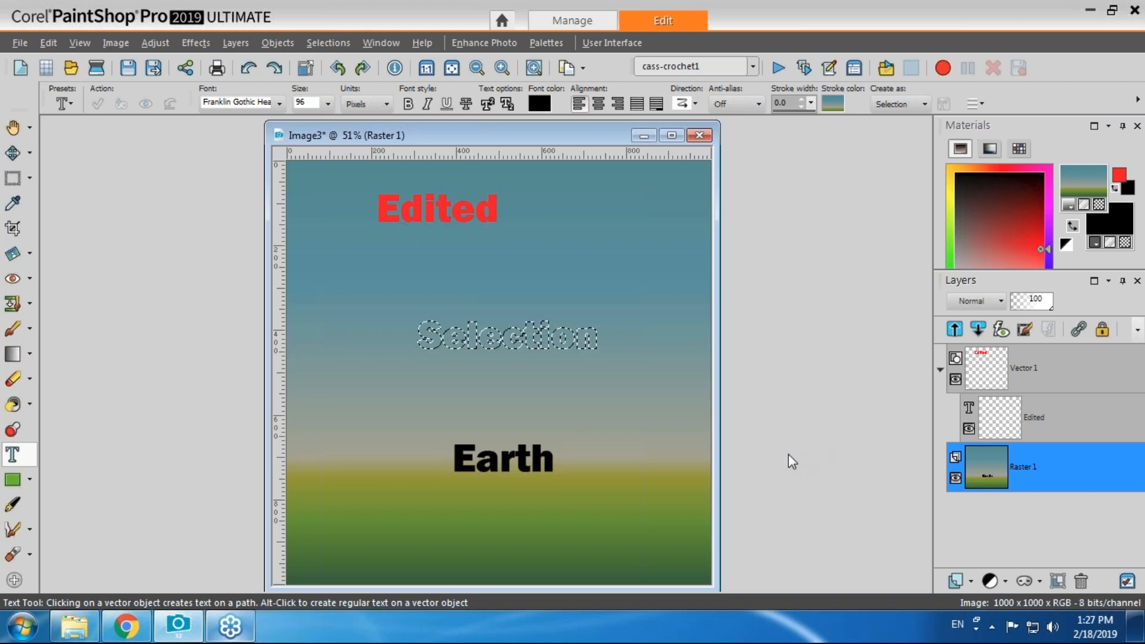
Copy the blue area inside the "Selection" text marquee into a new image and arrange both image windows side by side.
key(ctrl+shift+v)
drag(373, 188, 310, 138)
click(514, 135)
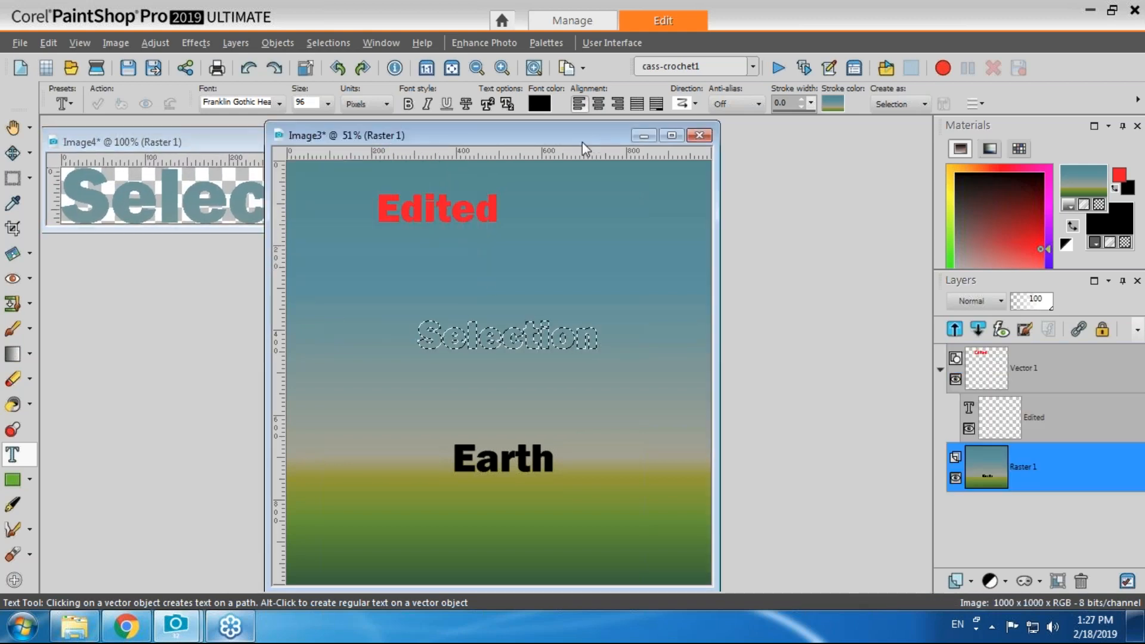
drag(592, 138, 625, 140)
Move only the text marquee down onto the green area, copy it into a new image, and arrange the image windows without overlap.
click(13, 153)
click(13, 153)
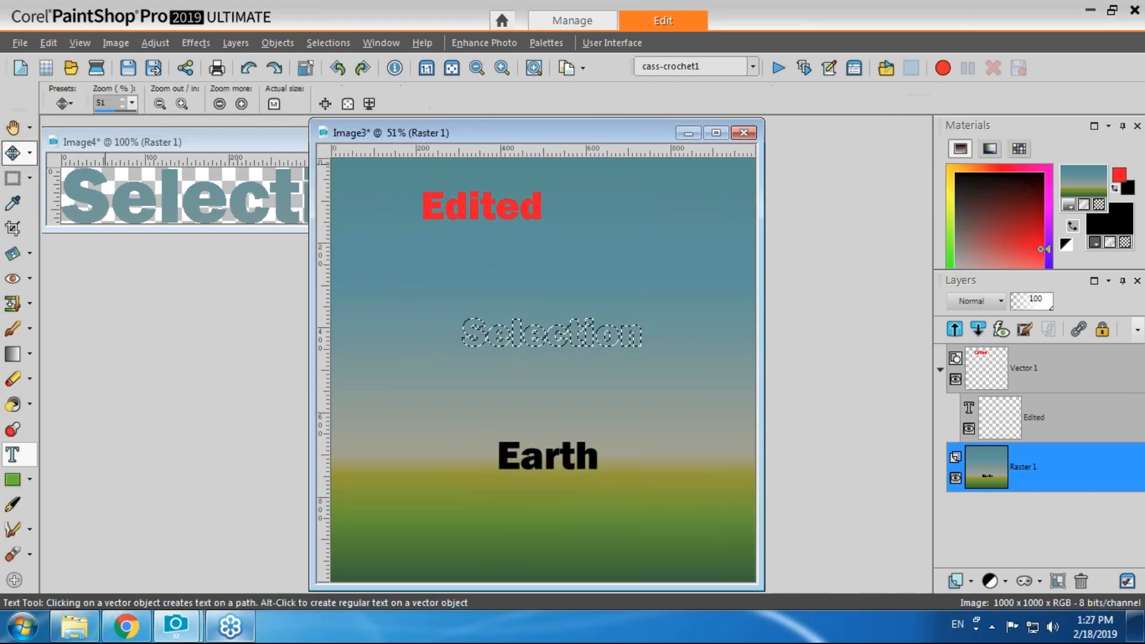
drag(516, 335, 420, 511)
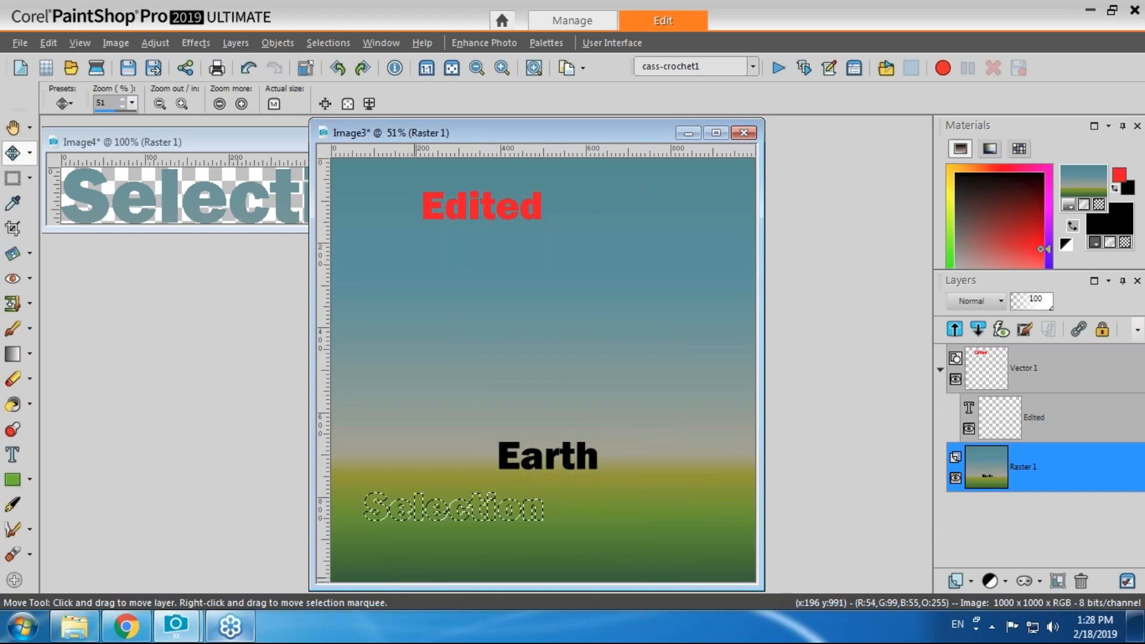
key(ctrl+c)
key(ctrl+v)
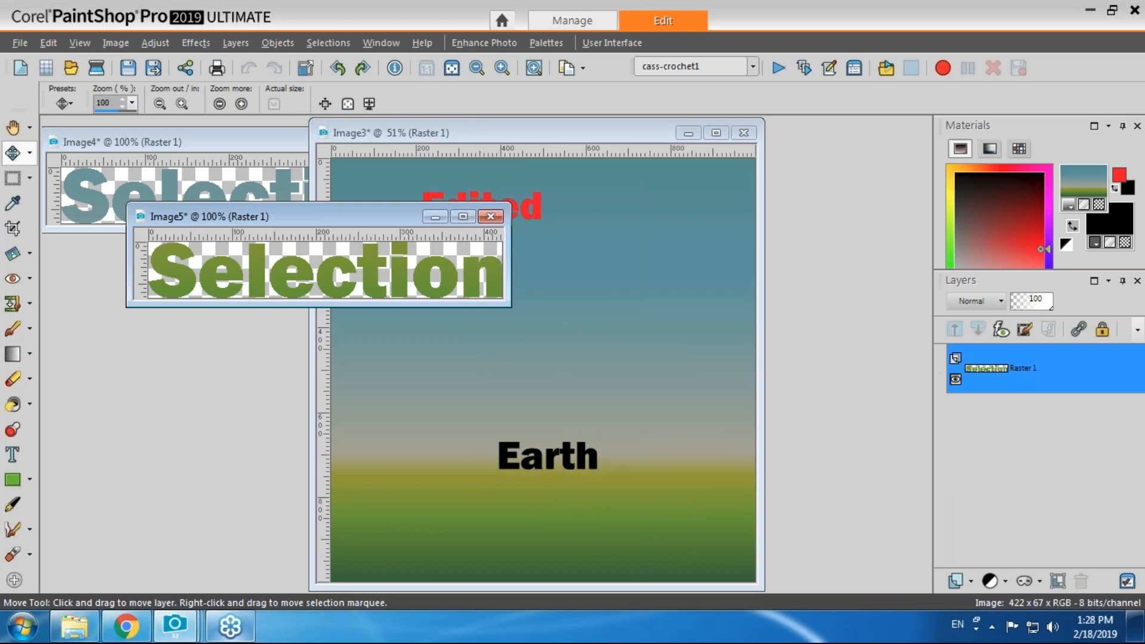
drag(367, 217, 288, 262)
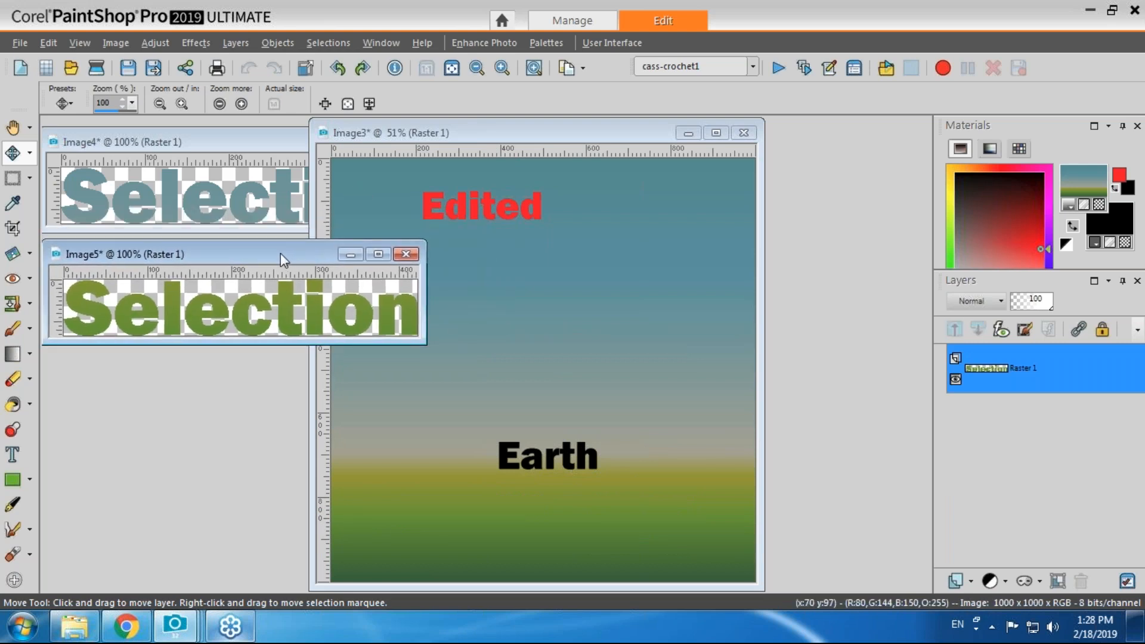
click(271, 148)
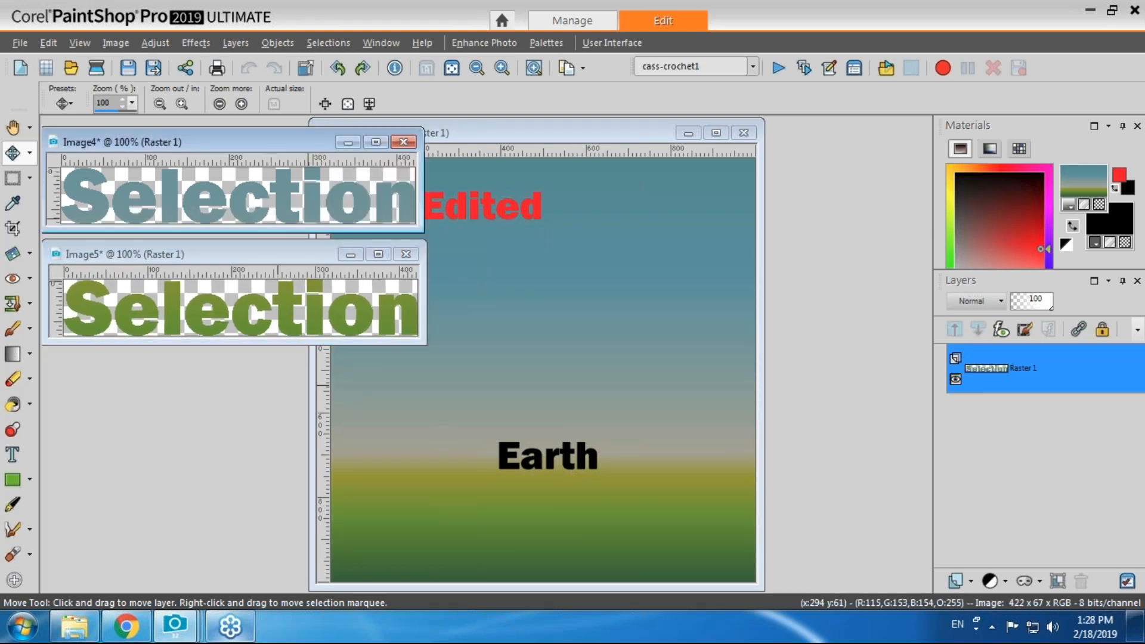
drag(581, 134, 730, 132)
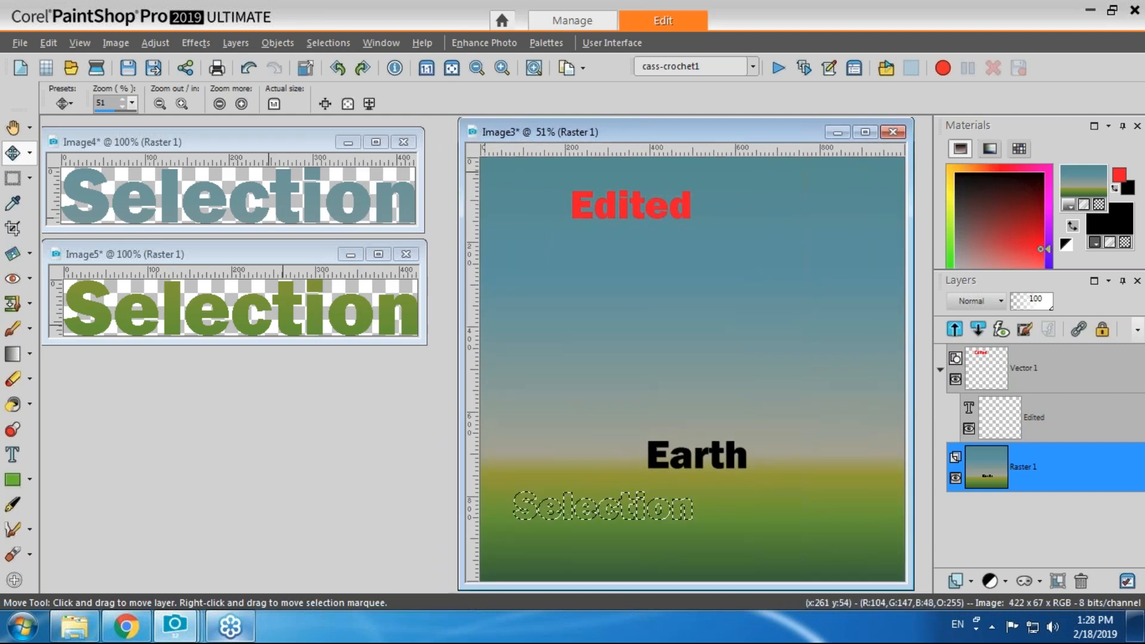
Move the text marquee up to the grey area just above "Earth" and copy it into a third new image placed below the others.
drag(587, 499, 596, 422)
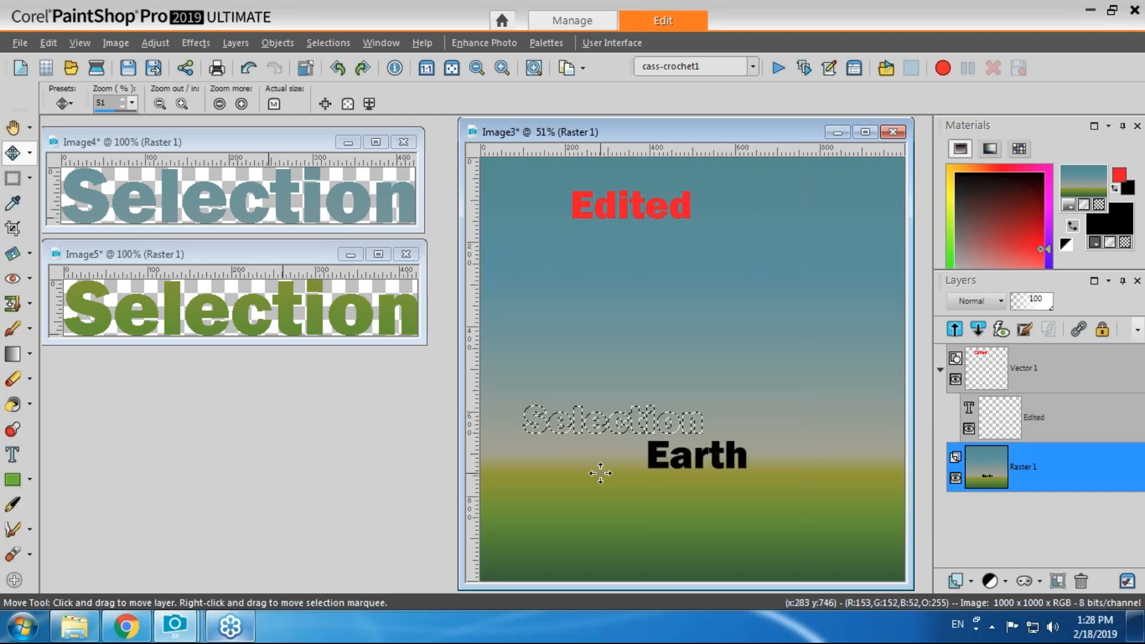
key(ctrl+x)
key(ctrl+v)
drag(387, 237, 294, 365)
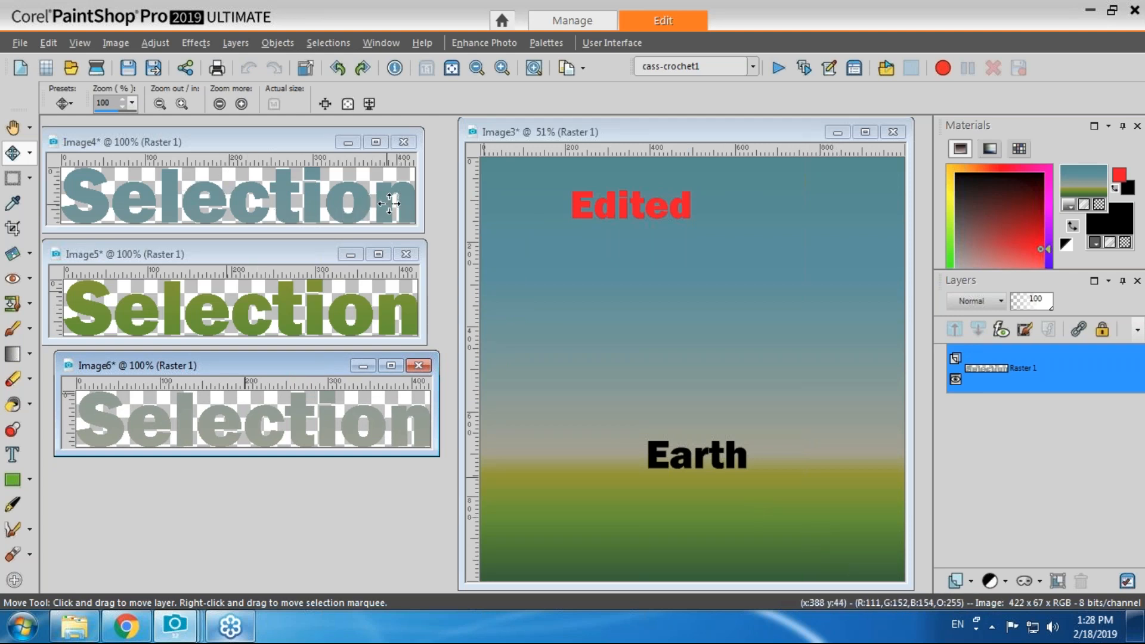
Move the text marquee back up to the blue area and set the Flood Fill foreground to solid yellow (R 250, G 226, B 28).
drag(620, 134, 561, 136)
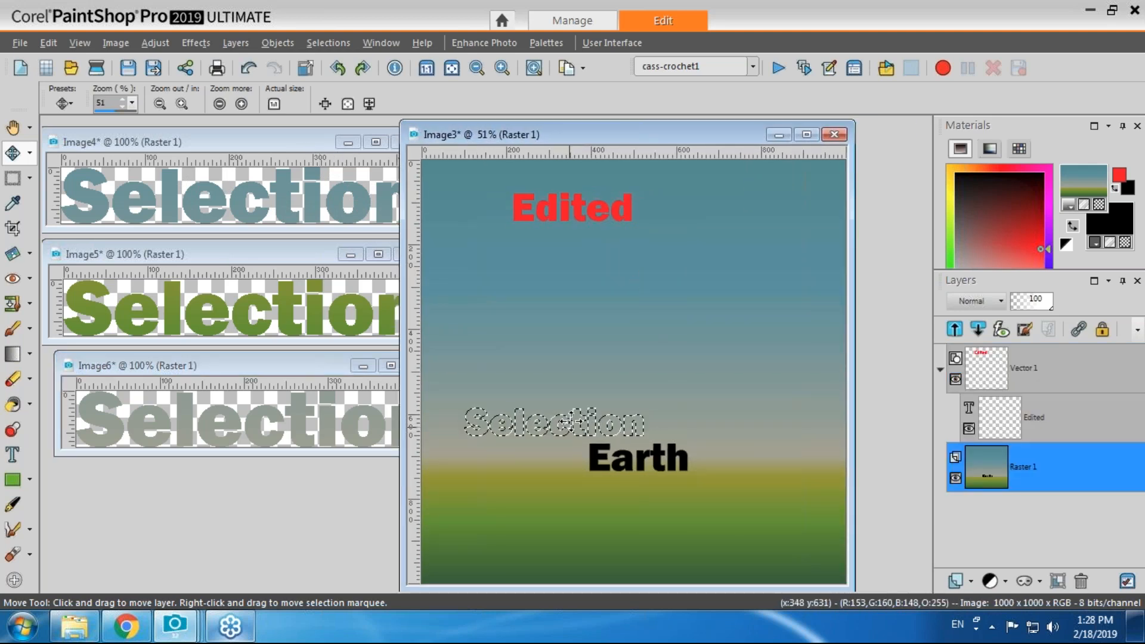
drag(579, 424, 650, 314)
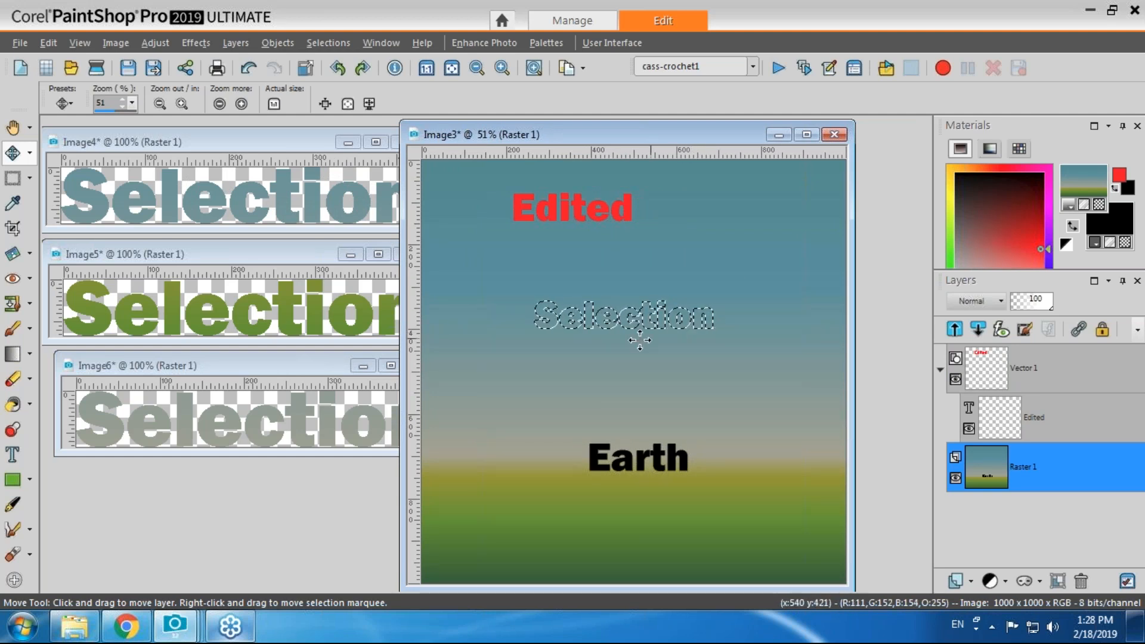
click(12, 405)
click(1069, 204)
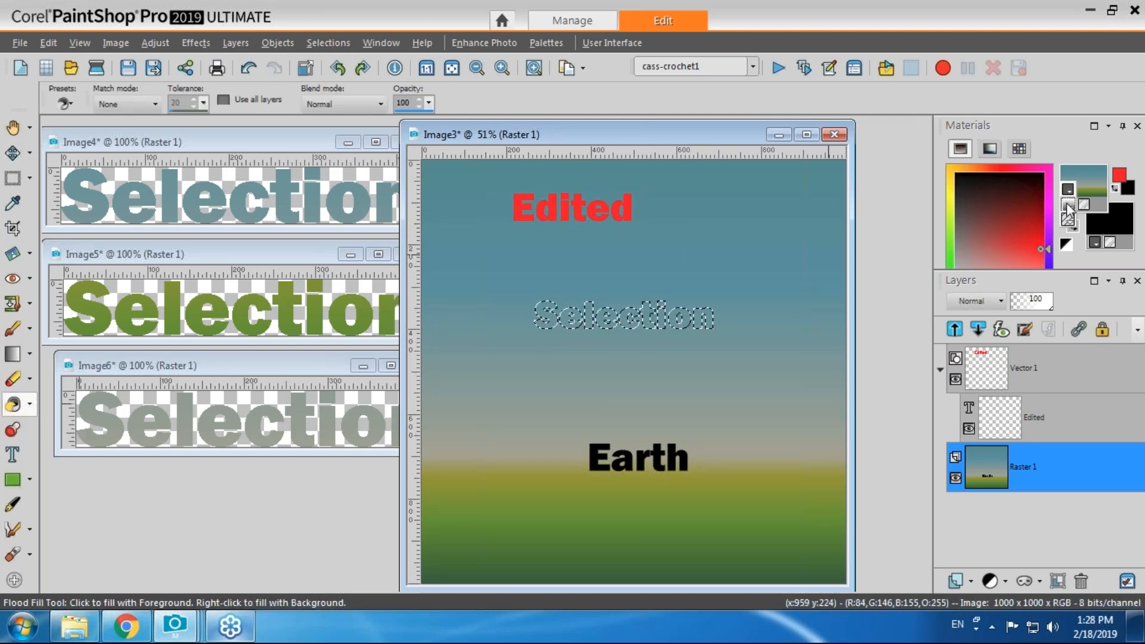
click(1069, 188)
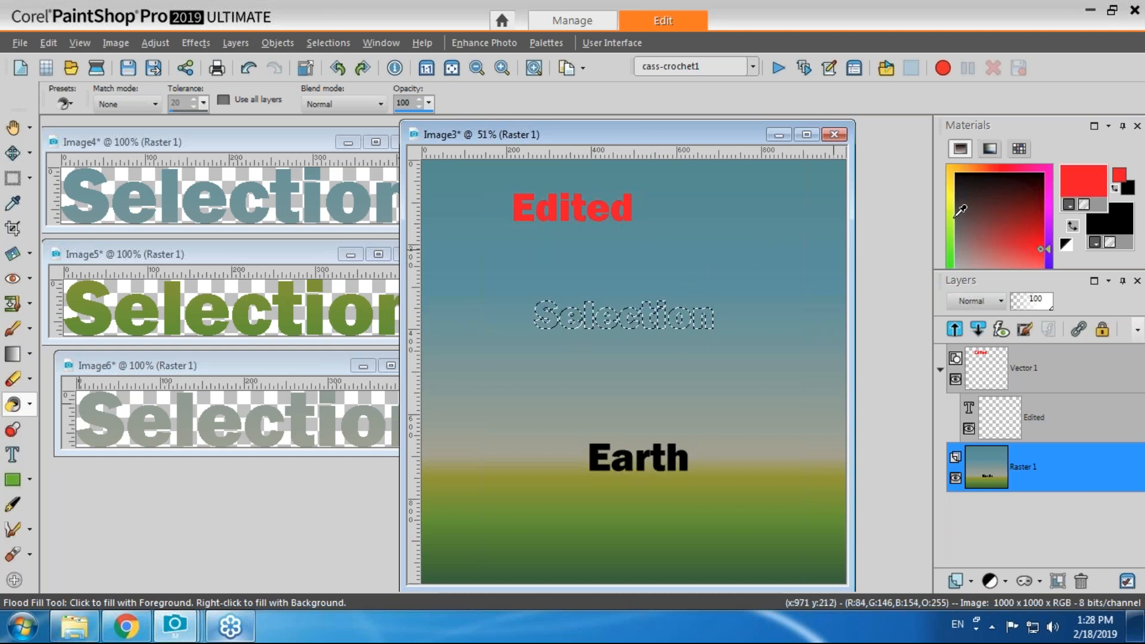
click(950, 192)
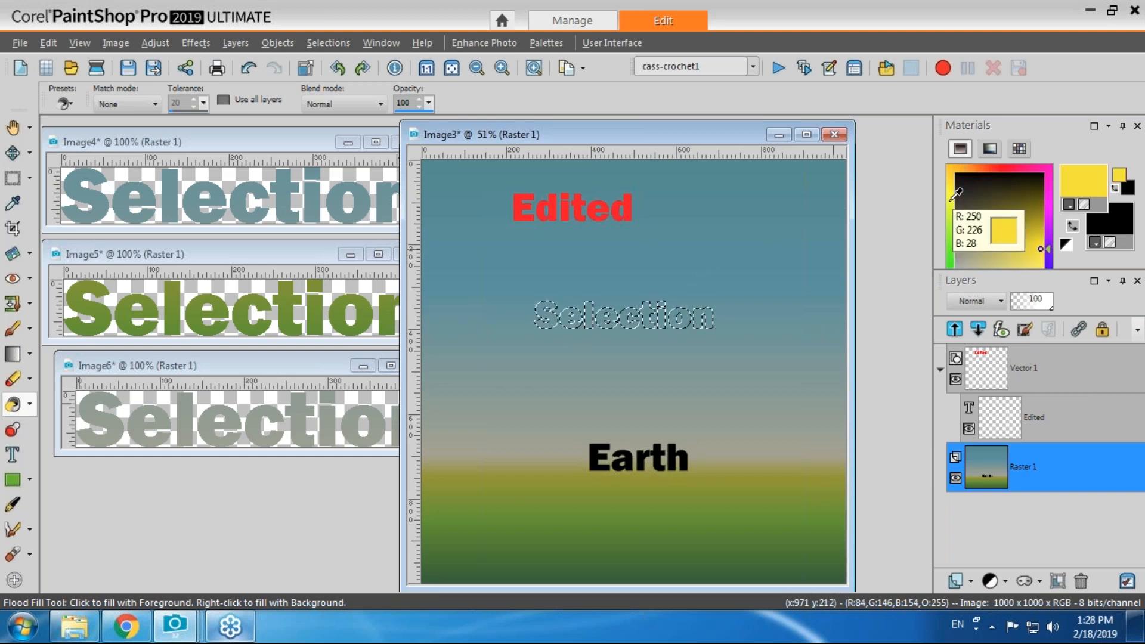
Flood-fill the text marquee with yellow directly on the Raster 1 layer, and undo the fill.
click(662, 308)
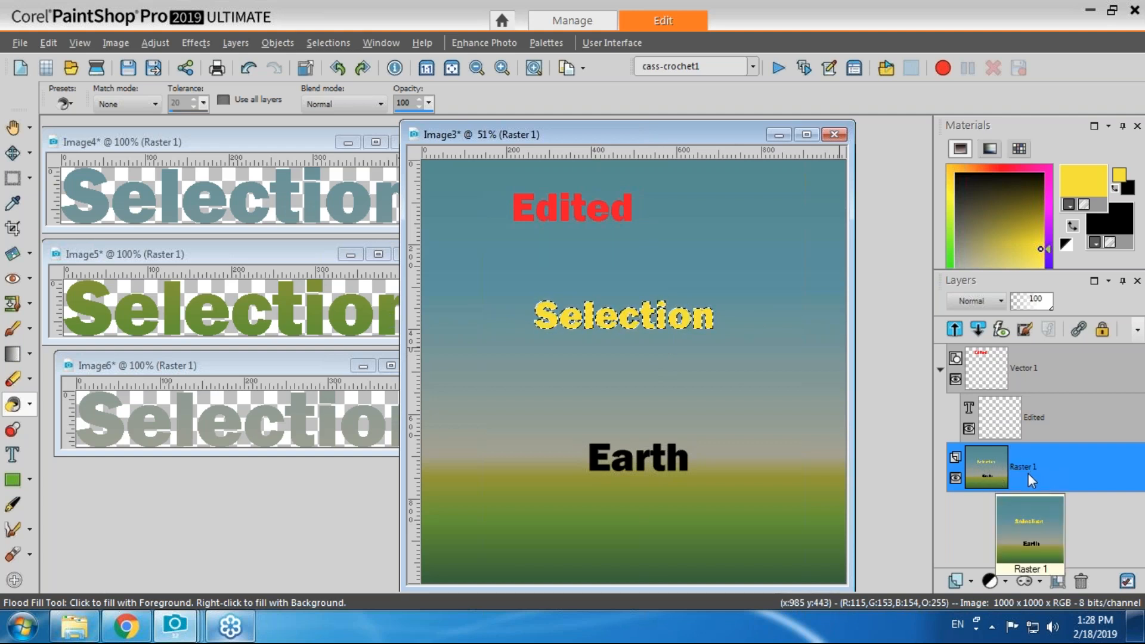
key(ctrl+z)
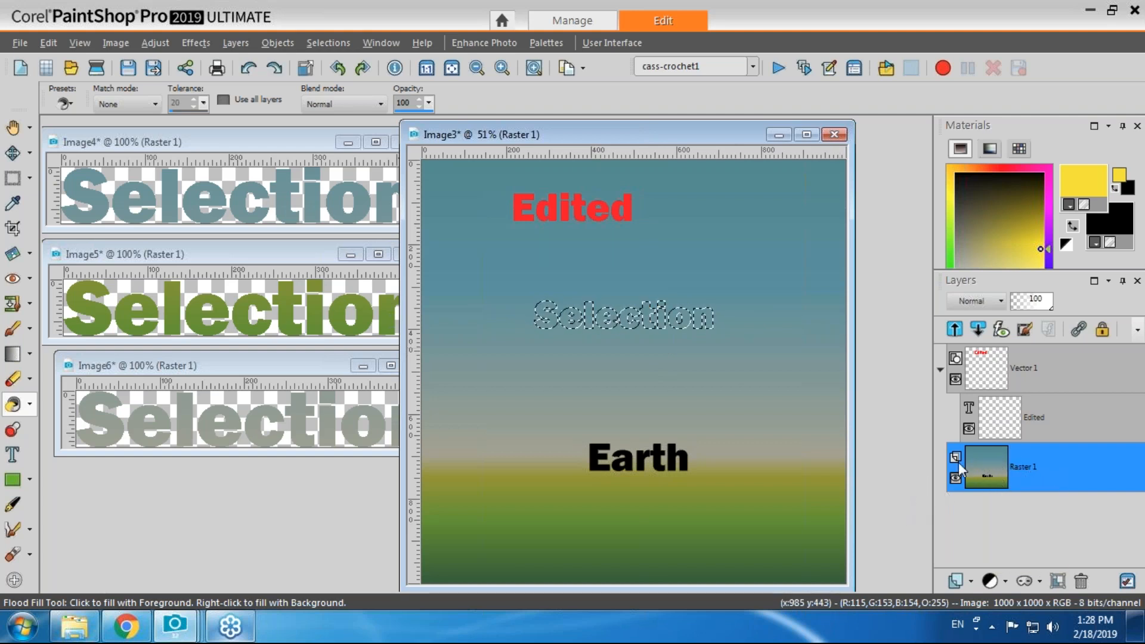
Add a raster layer with default settings above Raster 1 and flood-fill the text marquee on it with yellow.
click(971, 581)
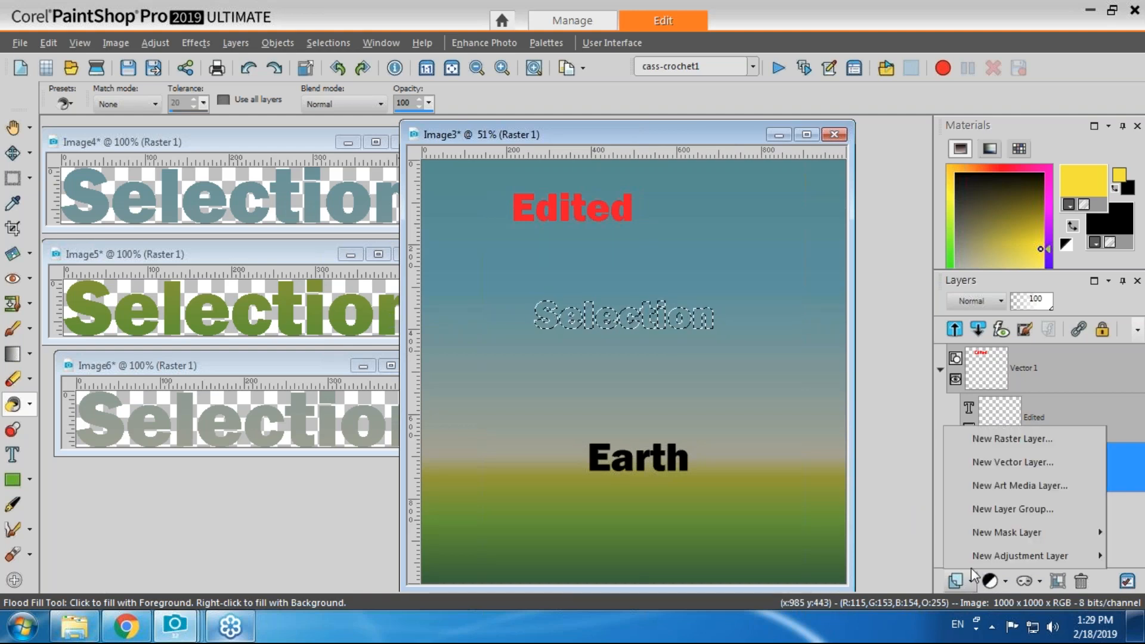
click(979, 441)
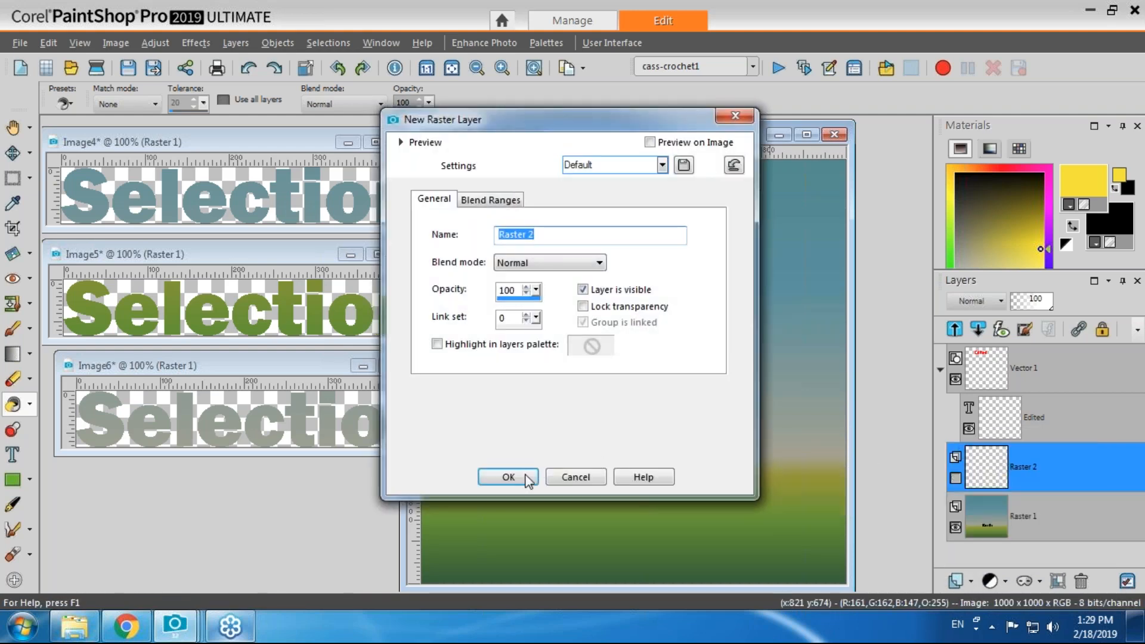
click(508, 477)
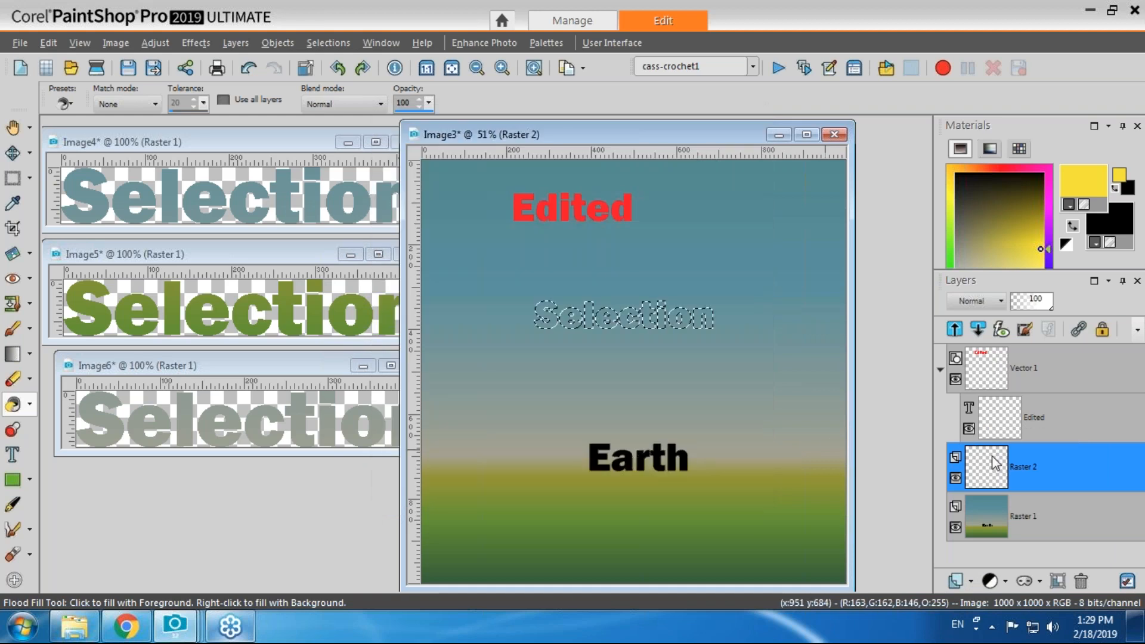
click(669, 315)
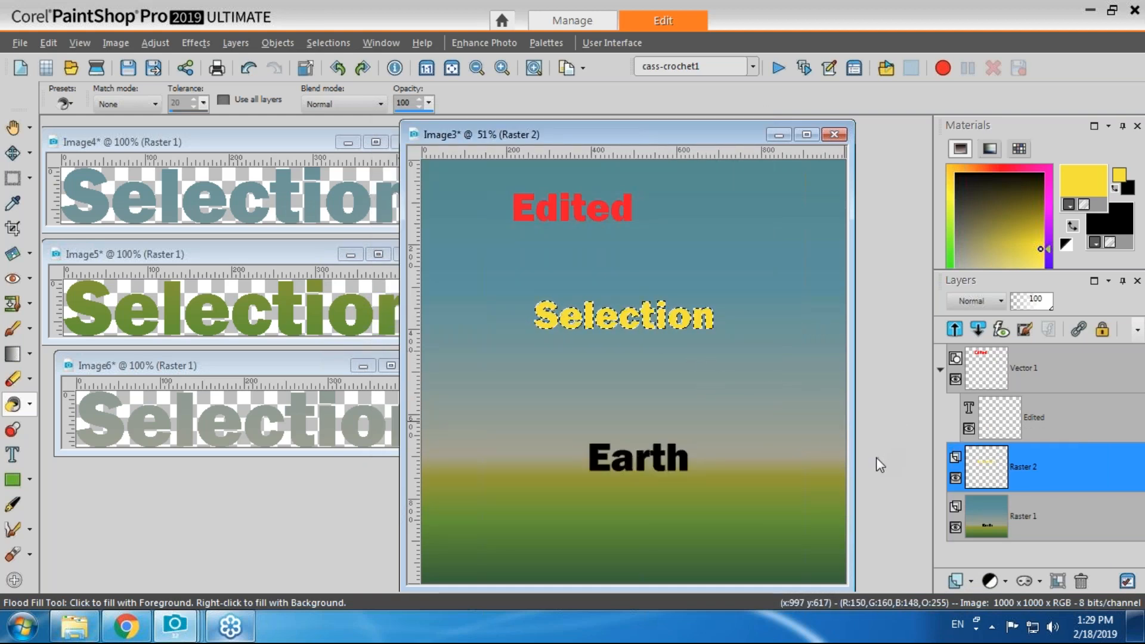
Deselect the text marquee and set the Text tool to create text as Vector.
key(ctrl+d)
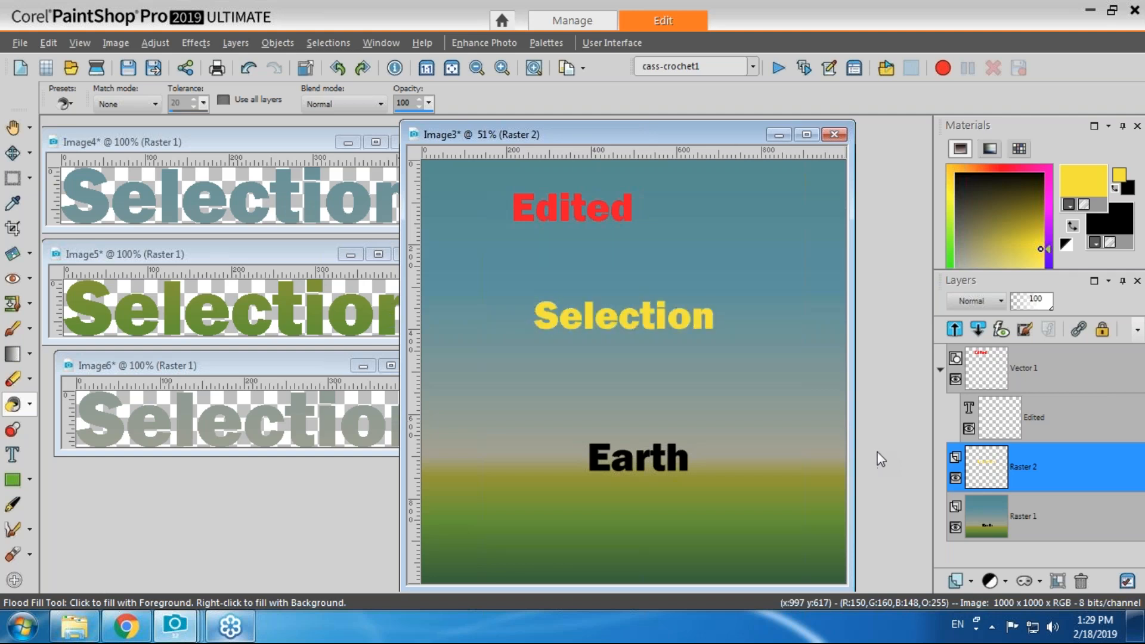
mouse_move(998, 480)
drag(689, 134, 709, 135)
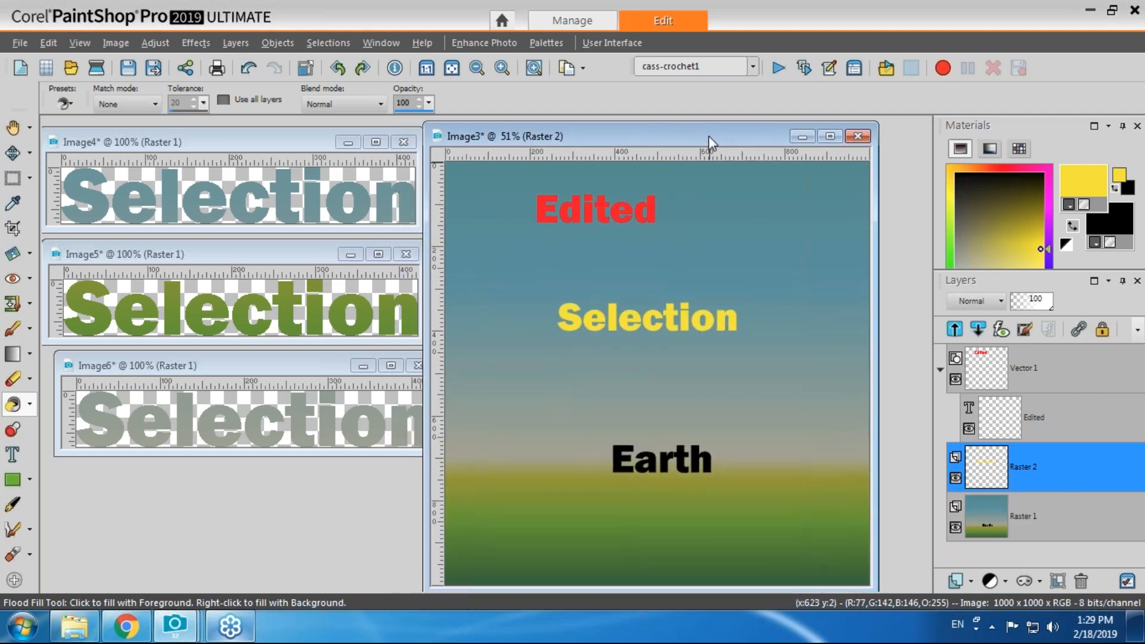
click(13, 456)
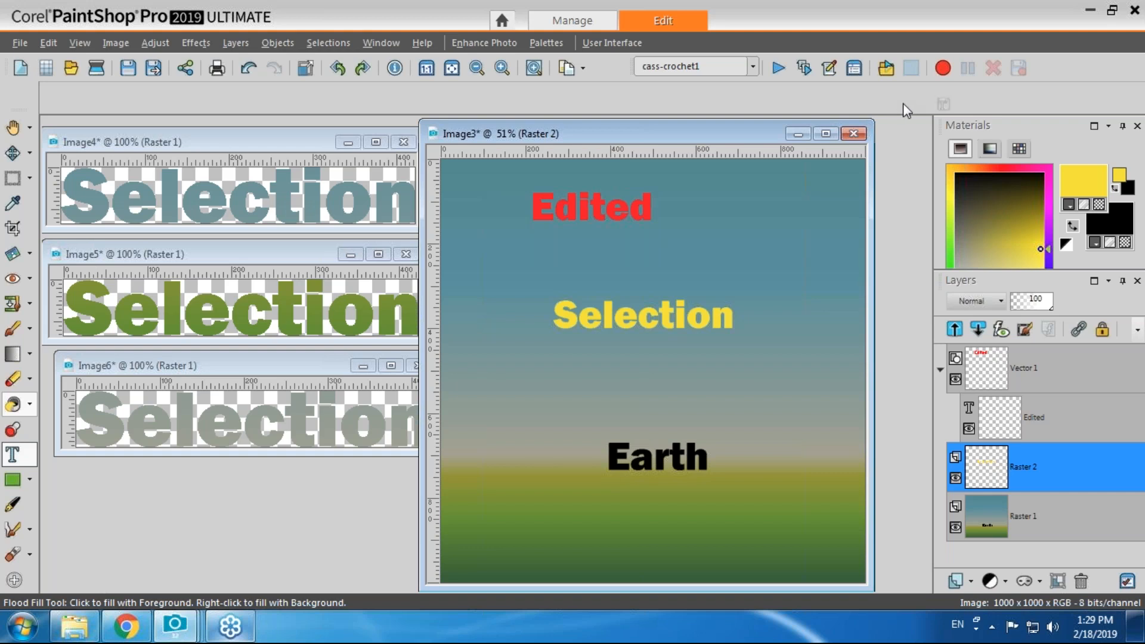
click(925, 105)
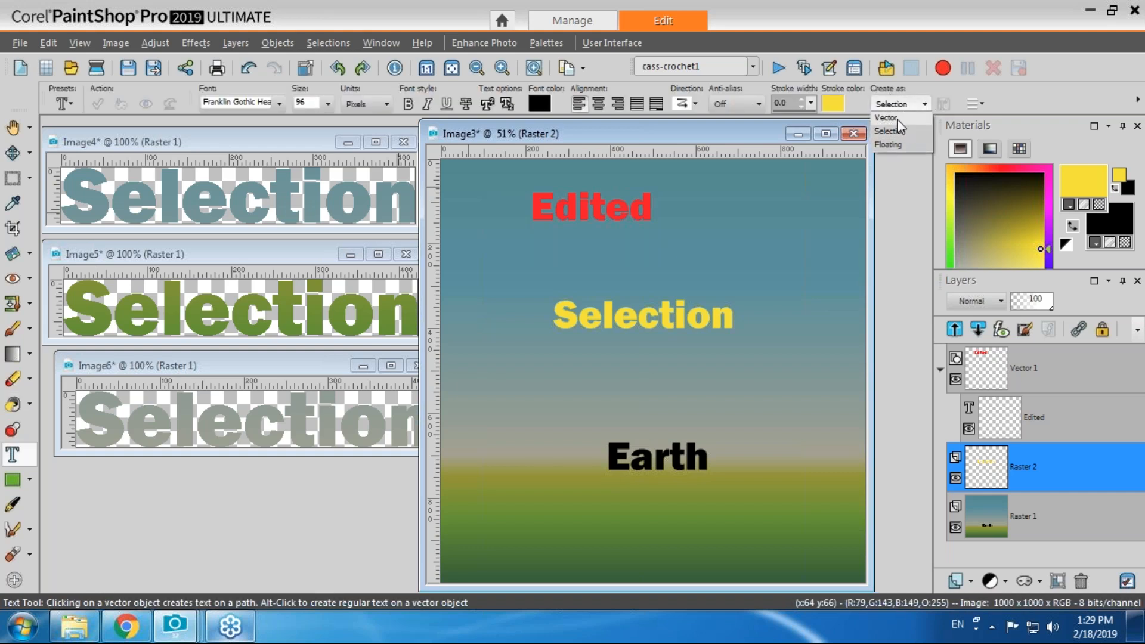
click(887, 118)
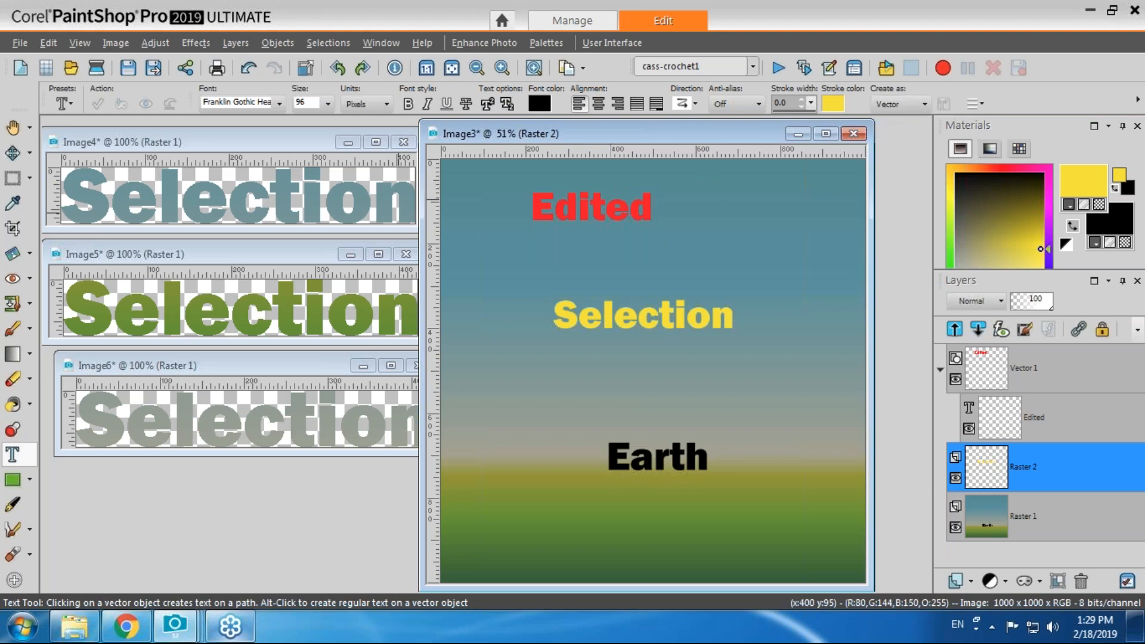
Delete the Vector 1 layer with its "Edited" text and the Raster 2 layer.
drag(618, 129, 488, 126)
click(1050, 382)
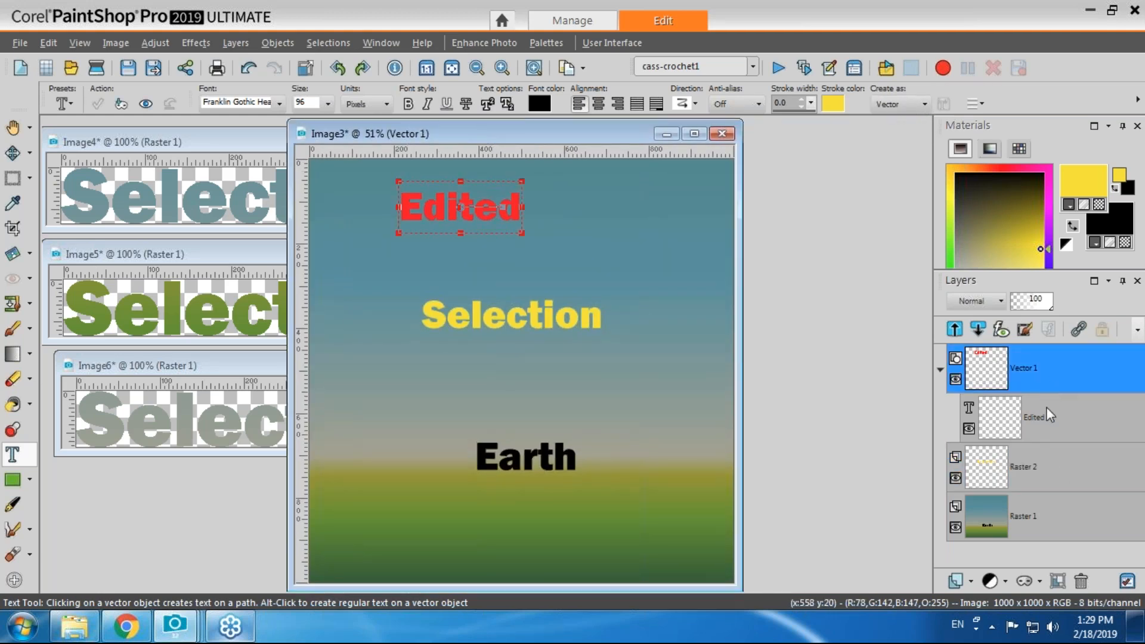
click(1078, 584)
click(1073, 582)
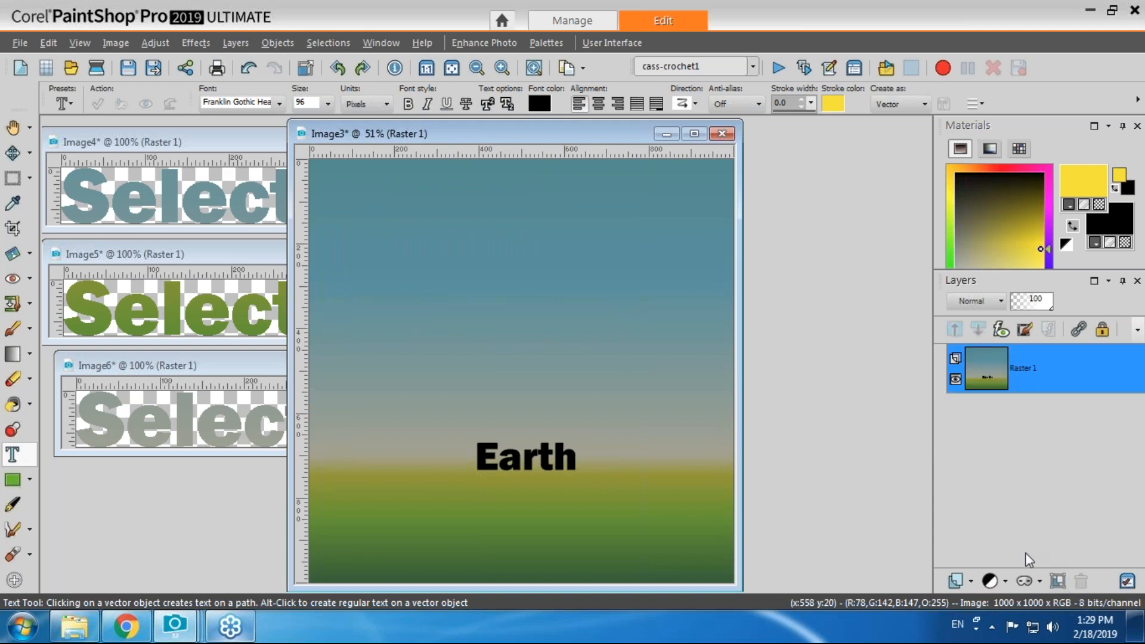
Enter the vector text "Again" near the image's upper-left corner, swapping the colors so the font is yellow and the stroke black.
drag(594, 139, 660, 135)
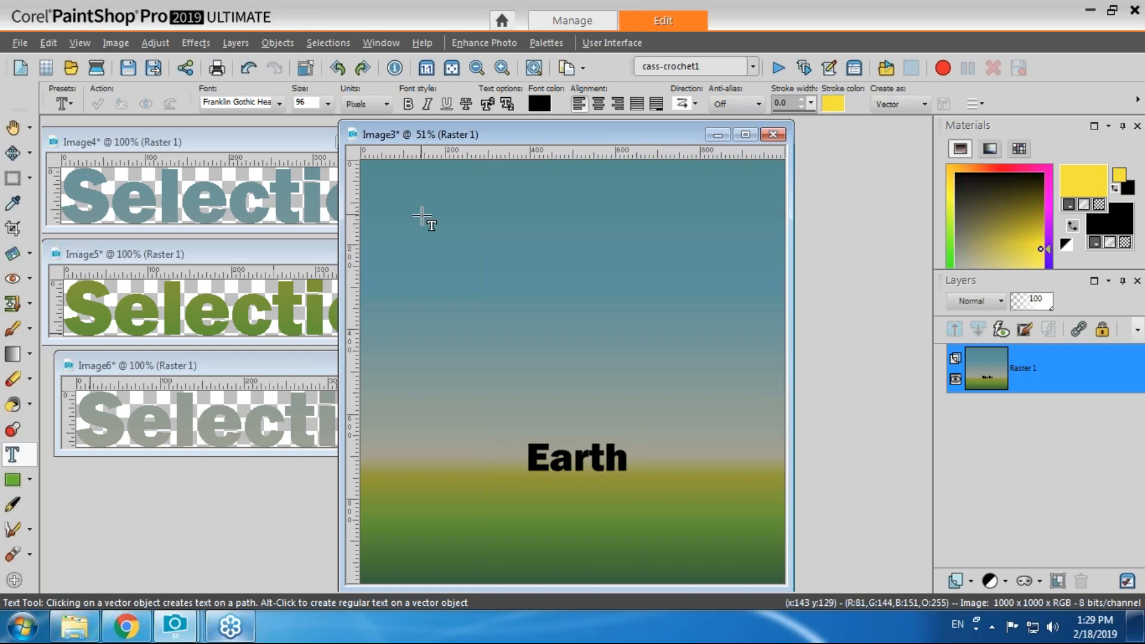
click(429, 218)
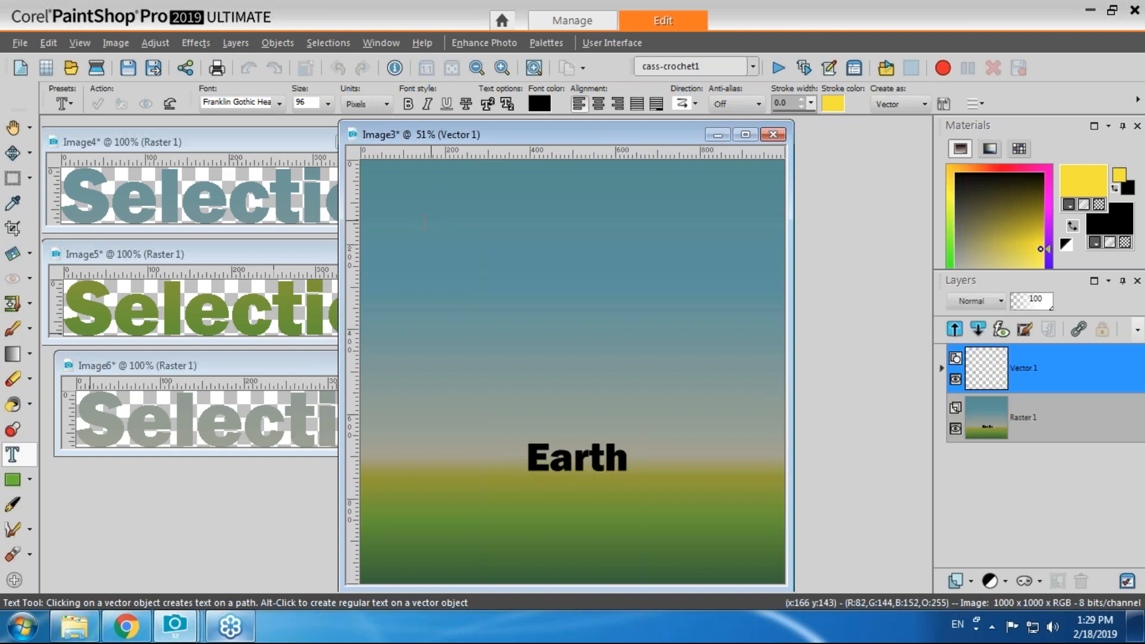
click(1073, 226)
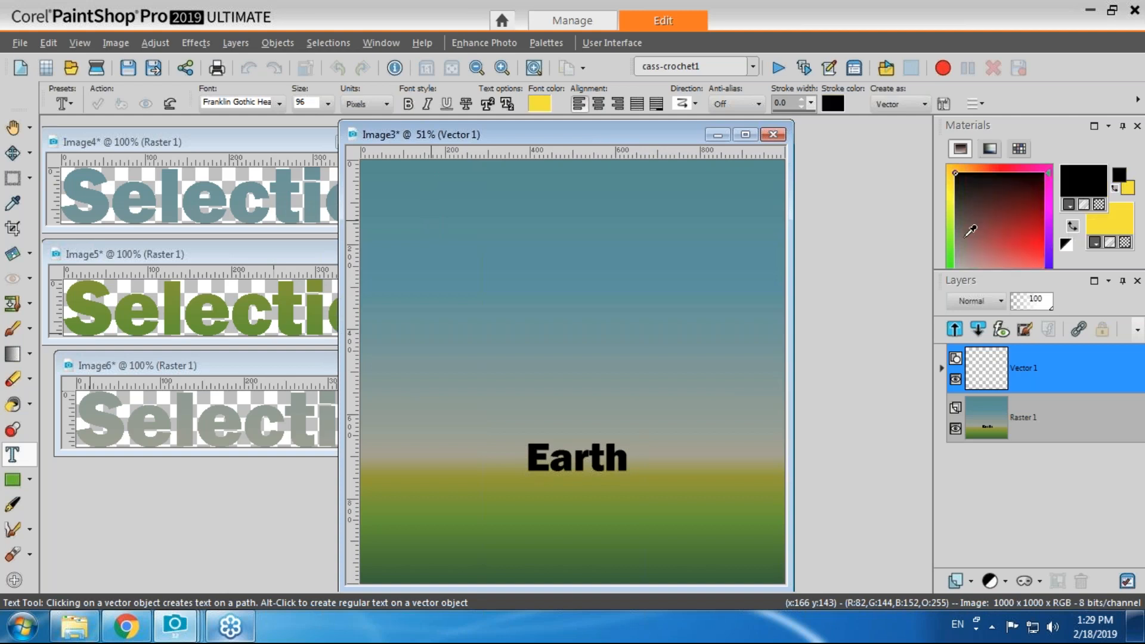
text(gain)
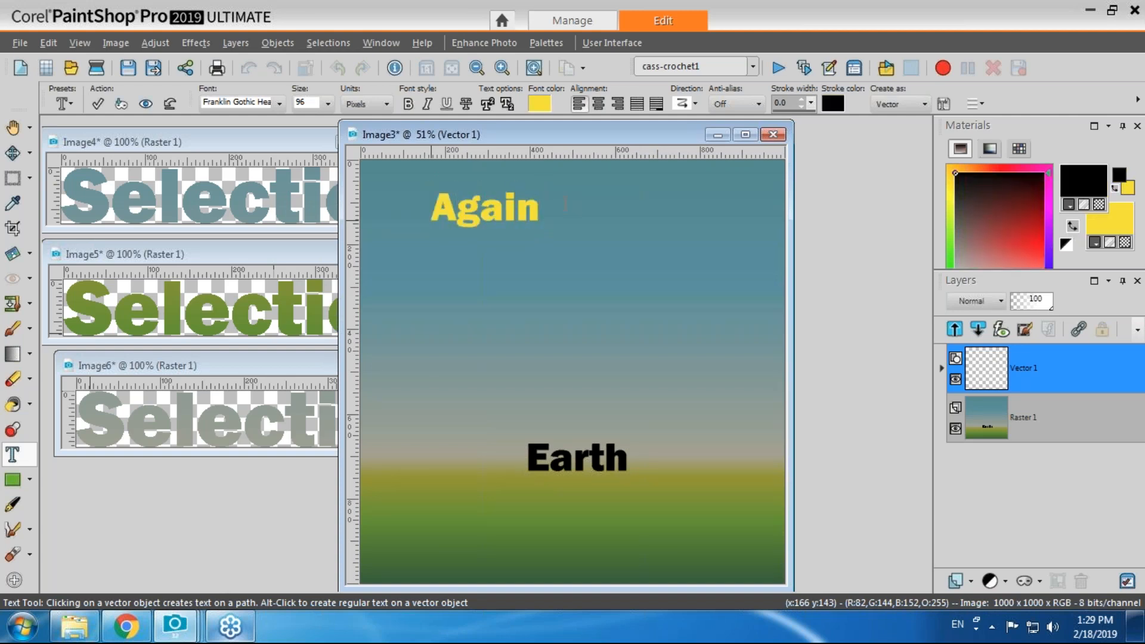
Turn on remembering of the full "Again" text and apply the text.
drag(569, 204, 416, 207)
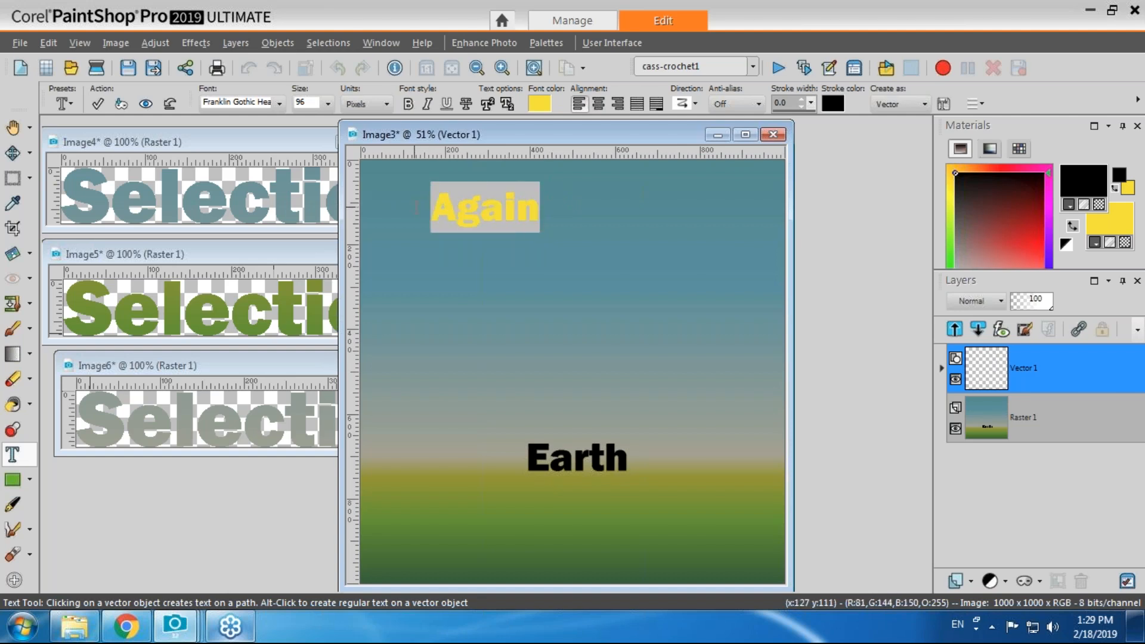
click(944, 105)
click(95, 104)
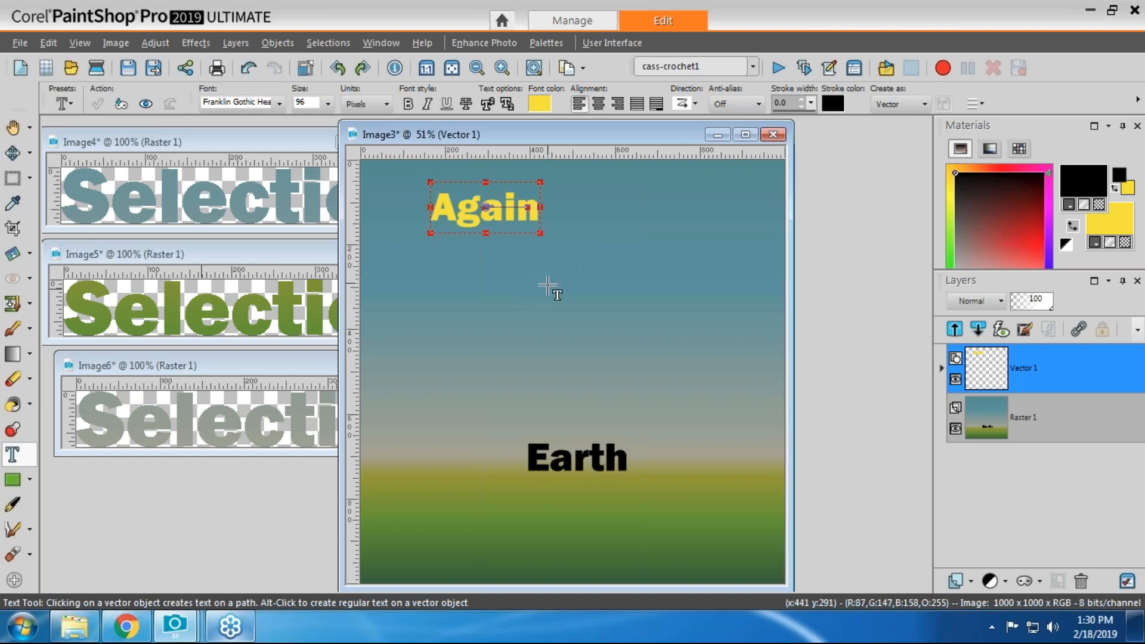
Place and apply four more remembered "Again" texts, staggered down the image with the last one on the green area below "Earth".
click(567, 277)
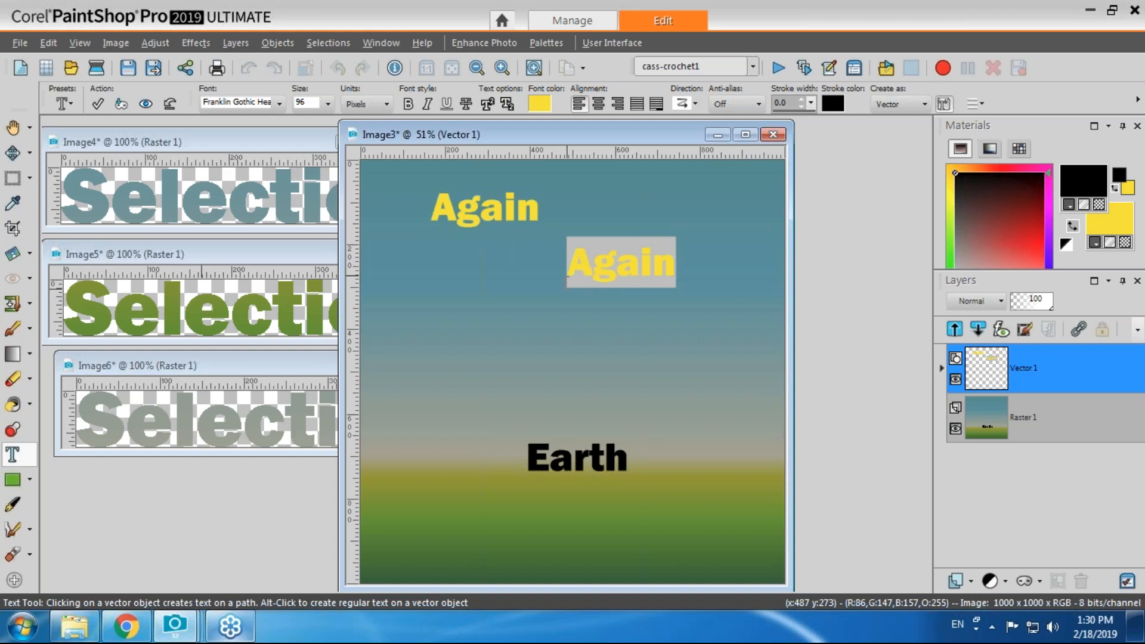
click(446, 345)
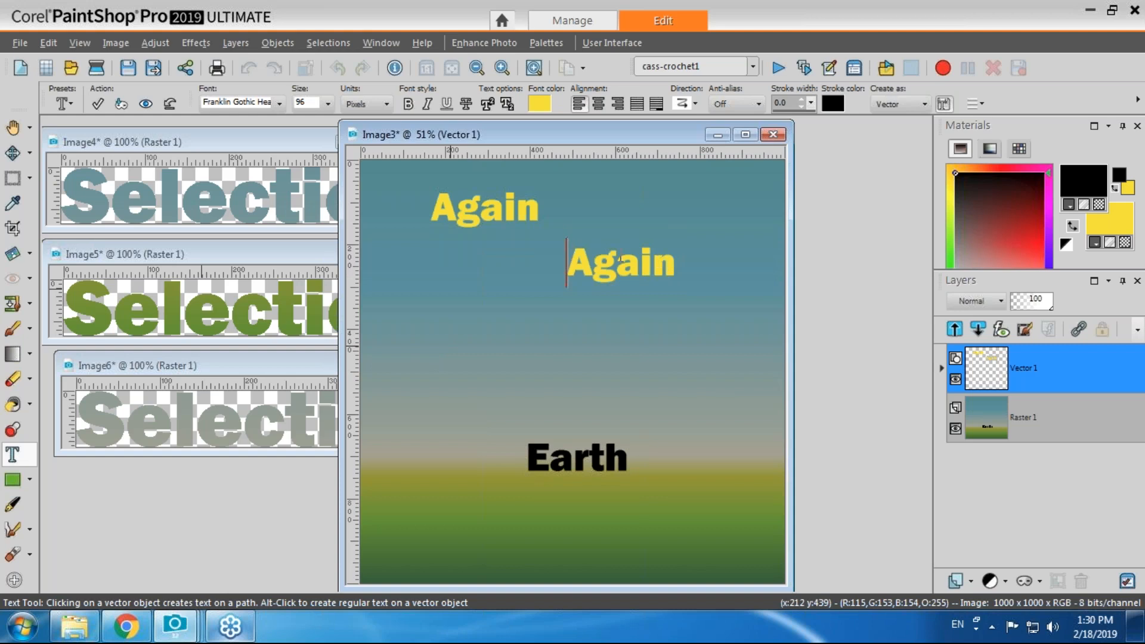
click(99, 107)
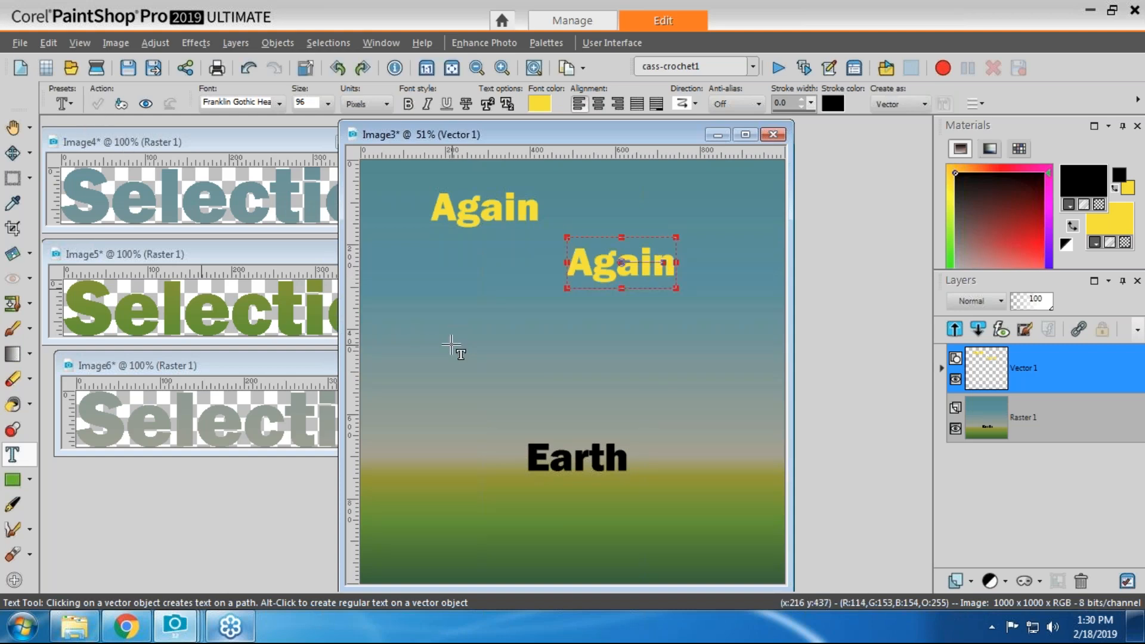
click(454, 346)
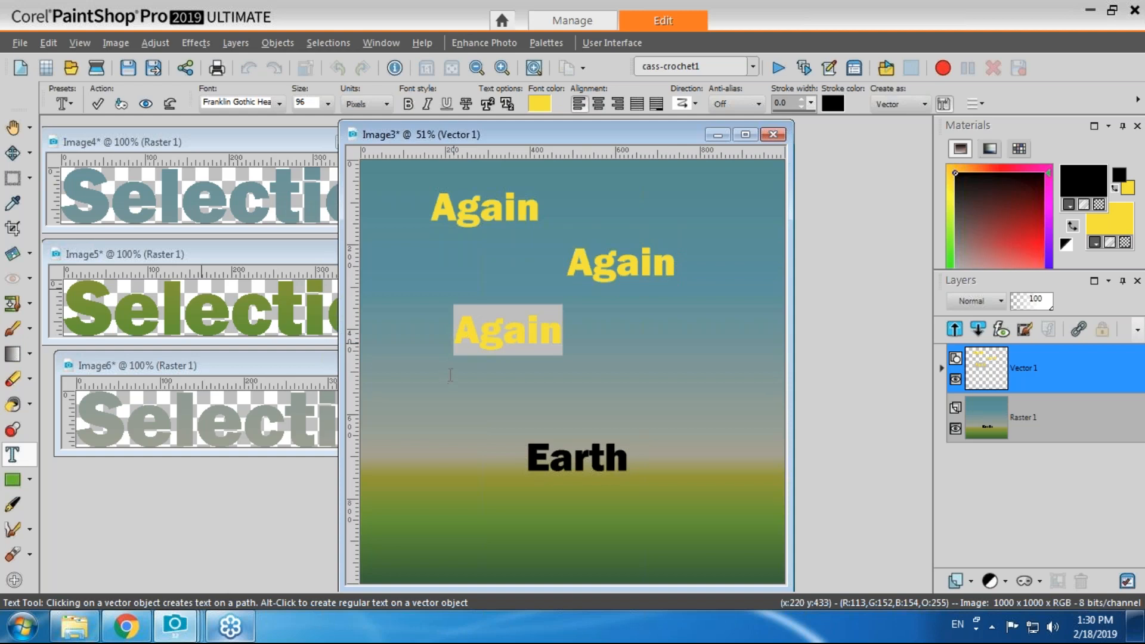
click(97, 104)
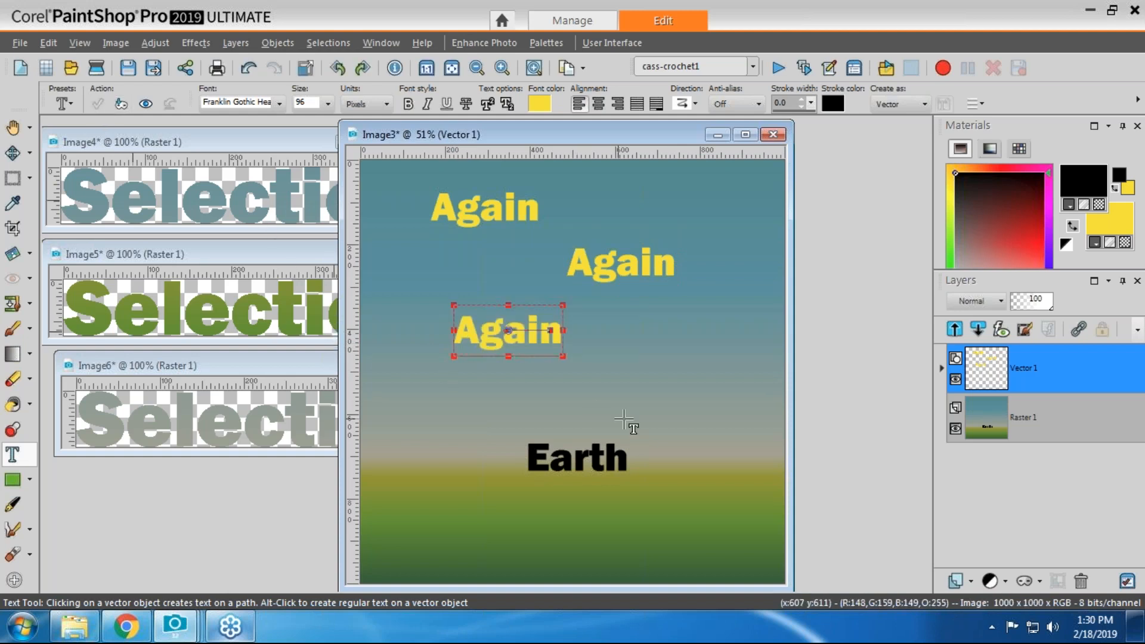
click(654, 404)
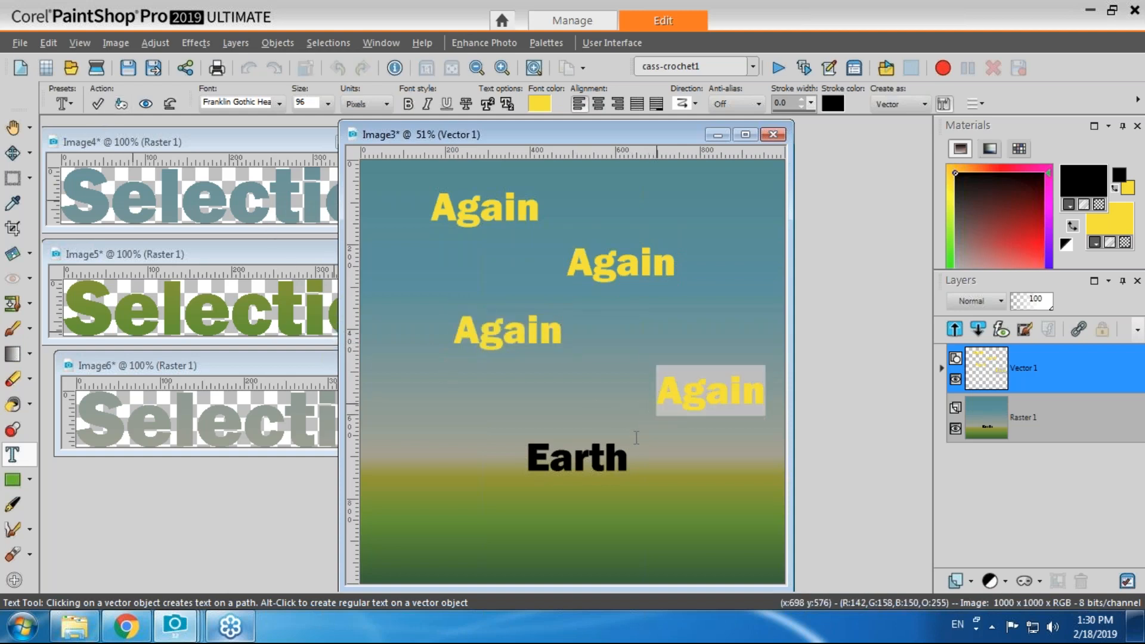
click(98, 105)
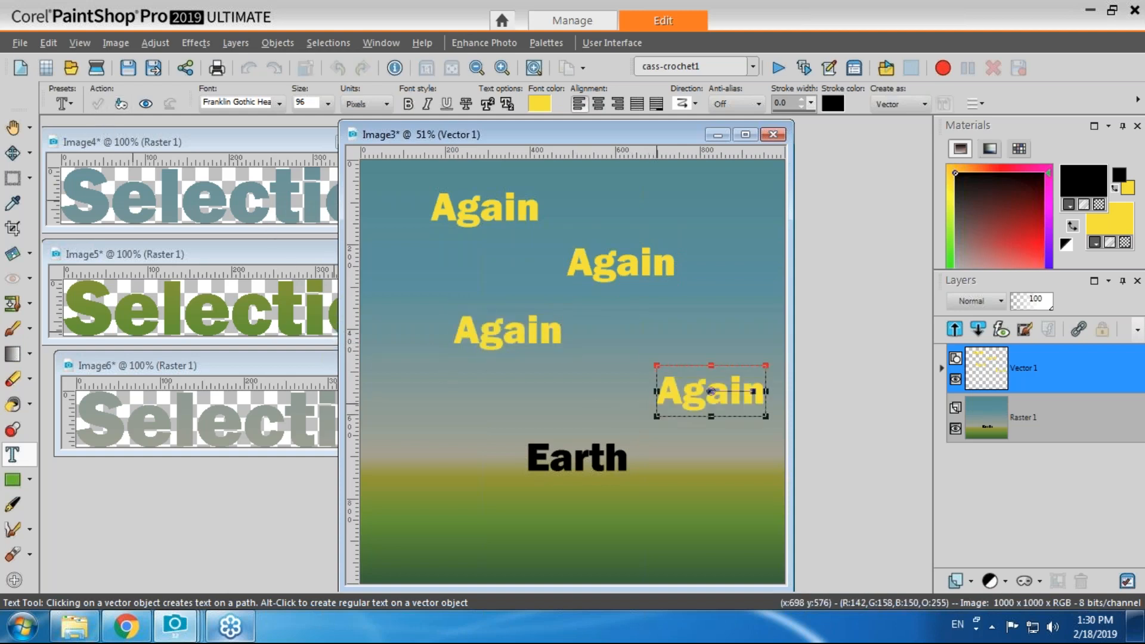
click(440, 534)
key(ctrl+c)
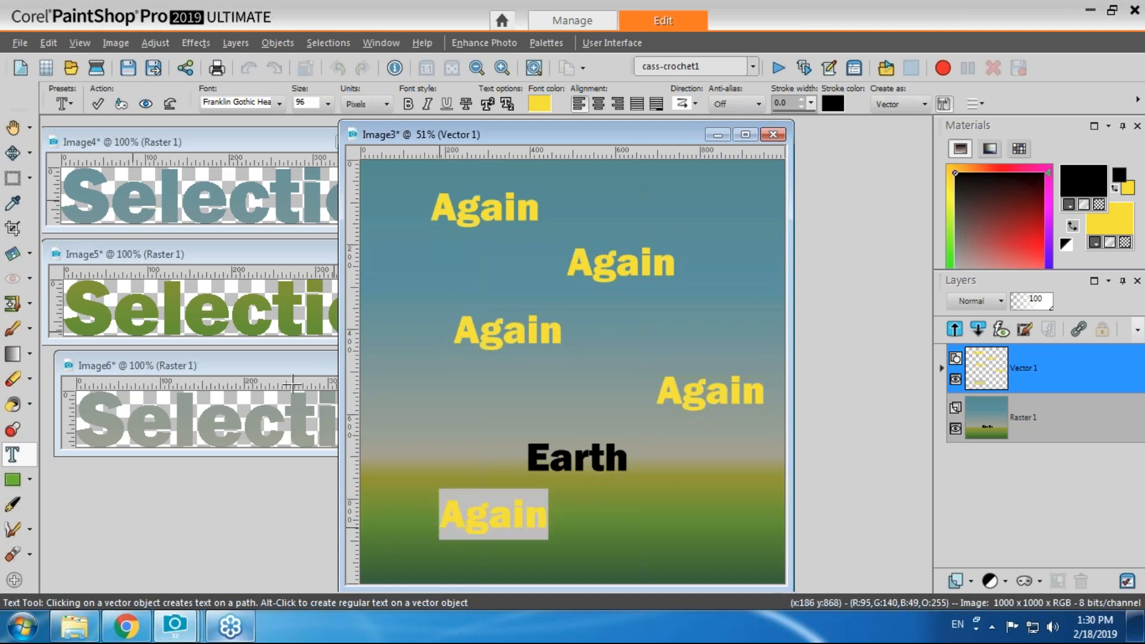
click(97, 103)
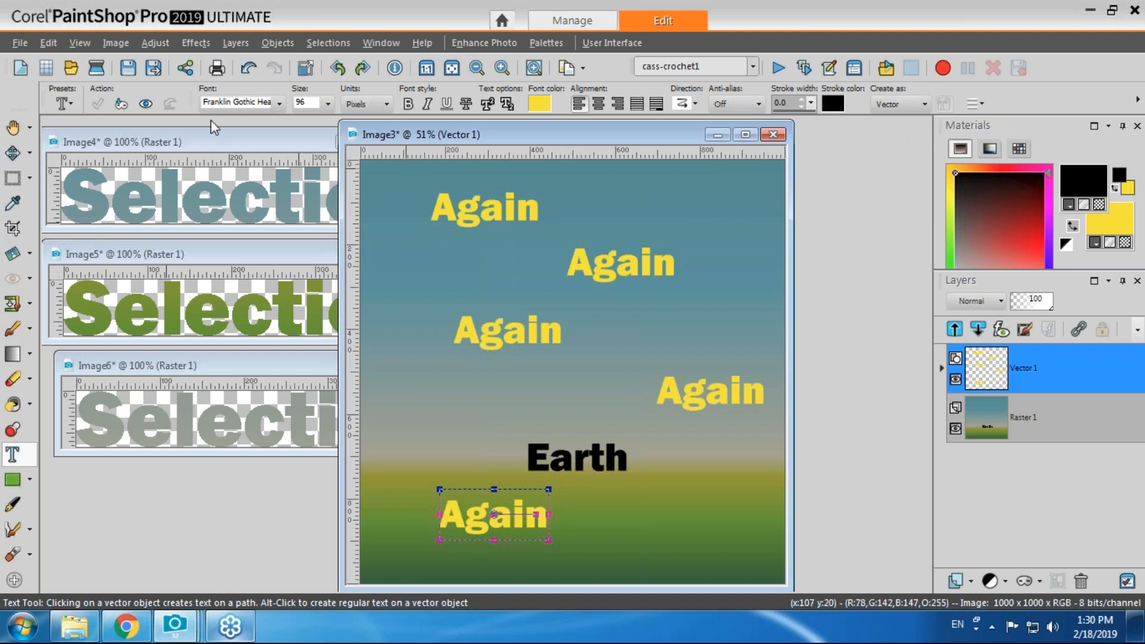
Place another remembered "Again" directly below the first one, keeping its text selected for editing.
click(437, 281)
key(ctrl+v)
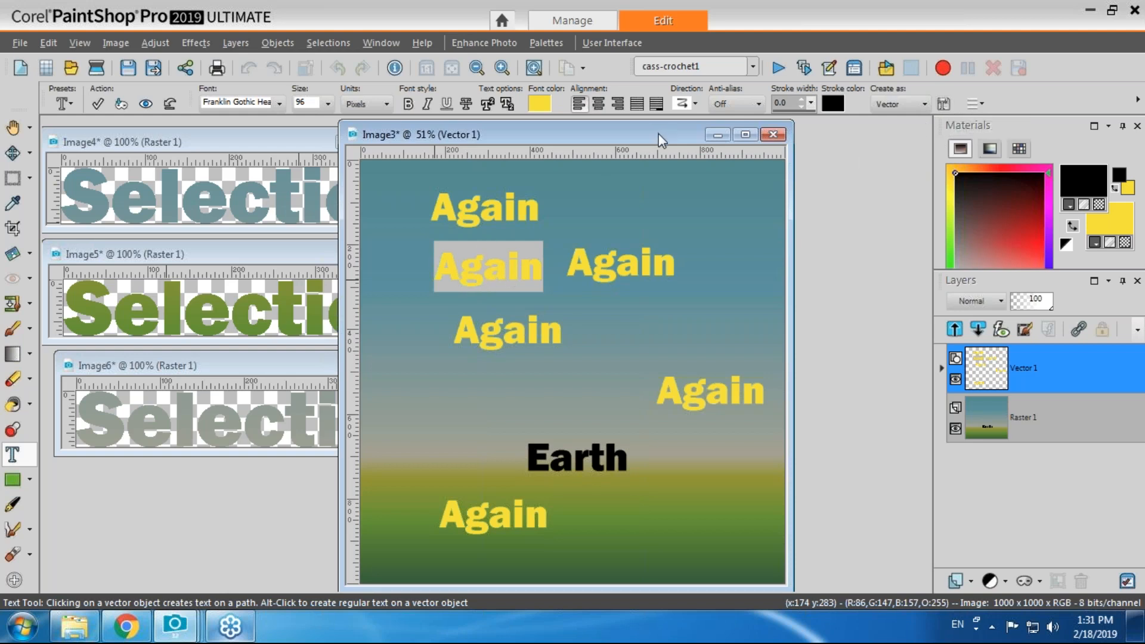
drag(663, 135, 689, 136)
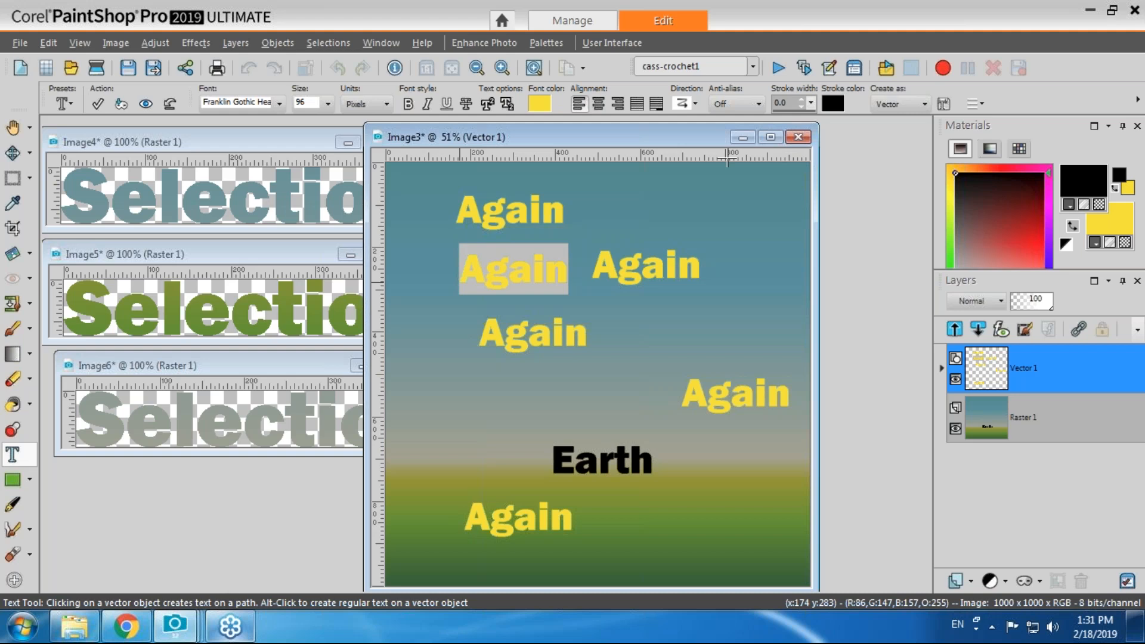
Try a kerning of 100 and a tracking of 1.000 on the selected "Again", resetting each to 0.
click(978, 103)
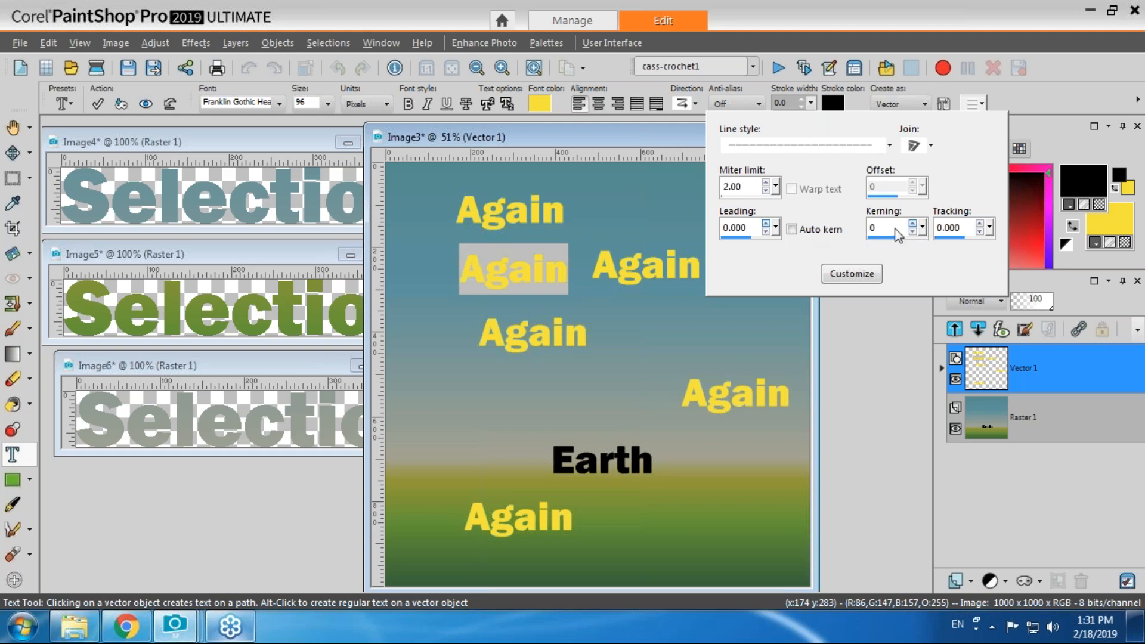
click(913, 222)
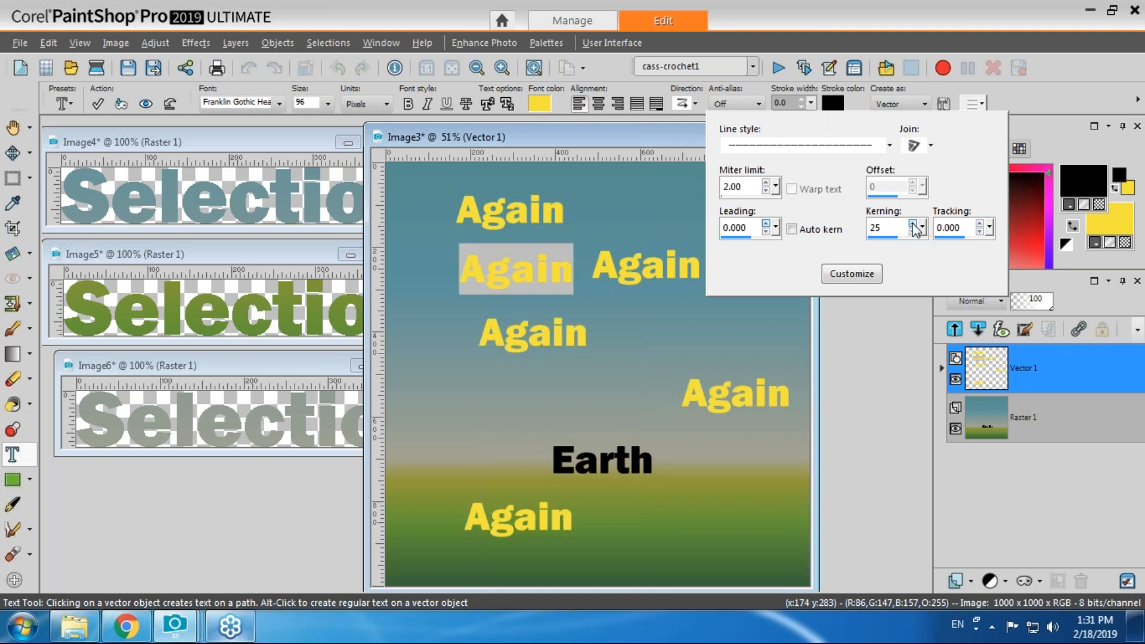
click(913, 223)
click(913, 222)
click(913, 222)
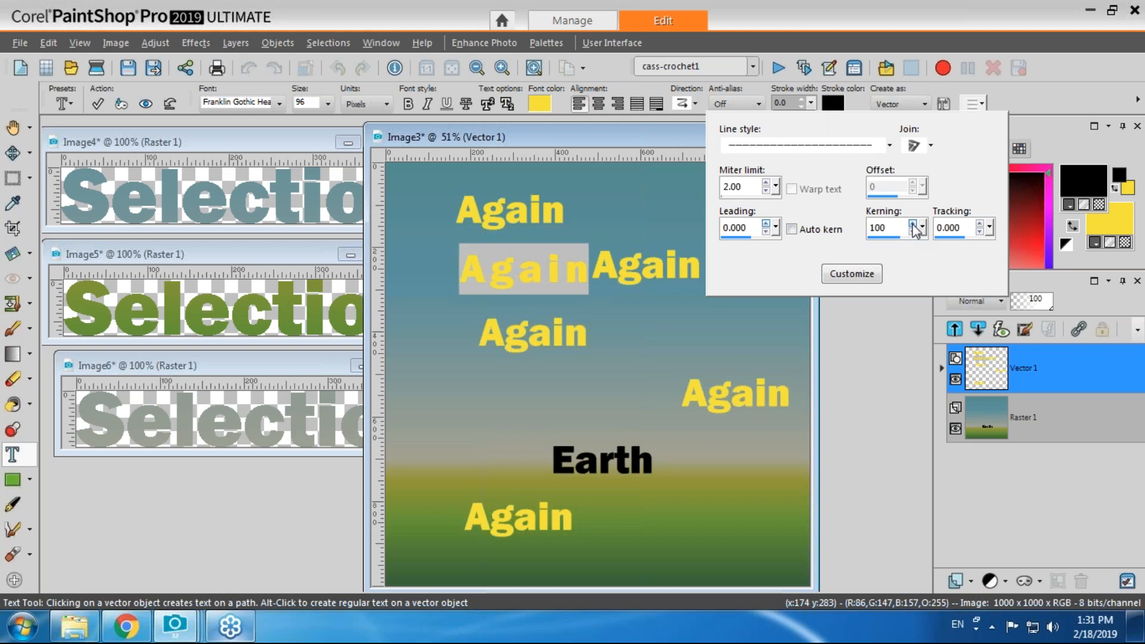
click(914, 232)
click(913, 233)
click(913, 232)
click(913, 232)
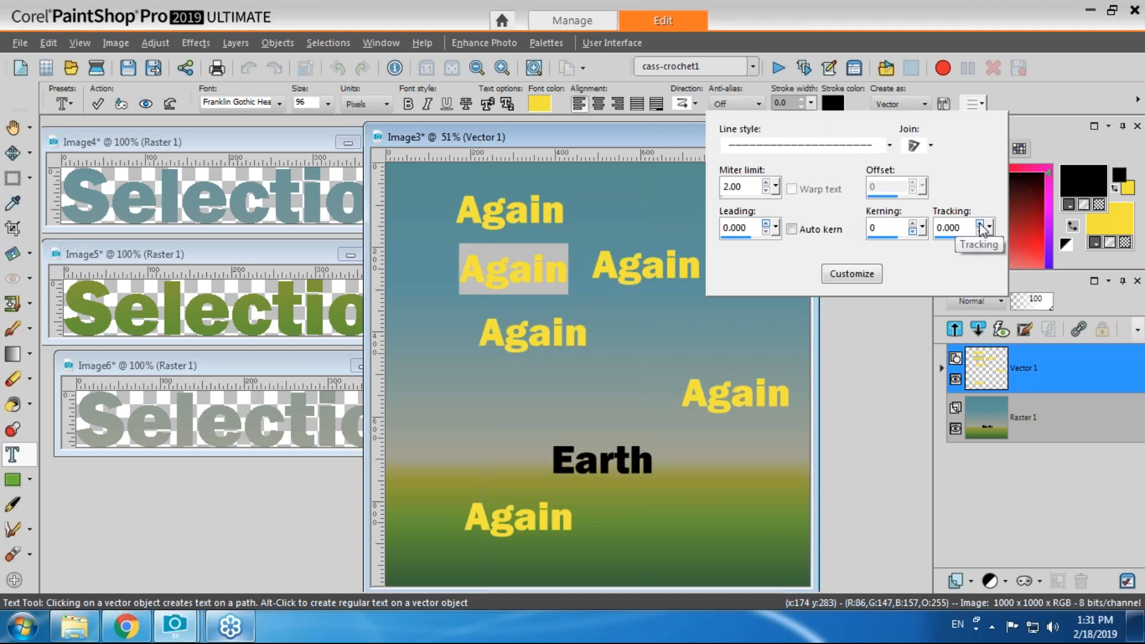
click(980, 224)
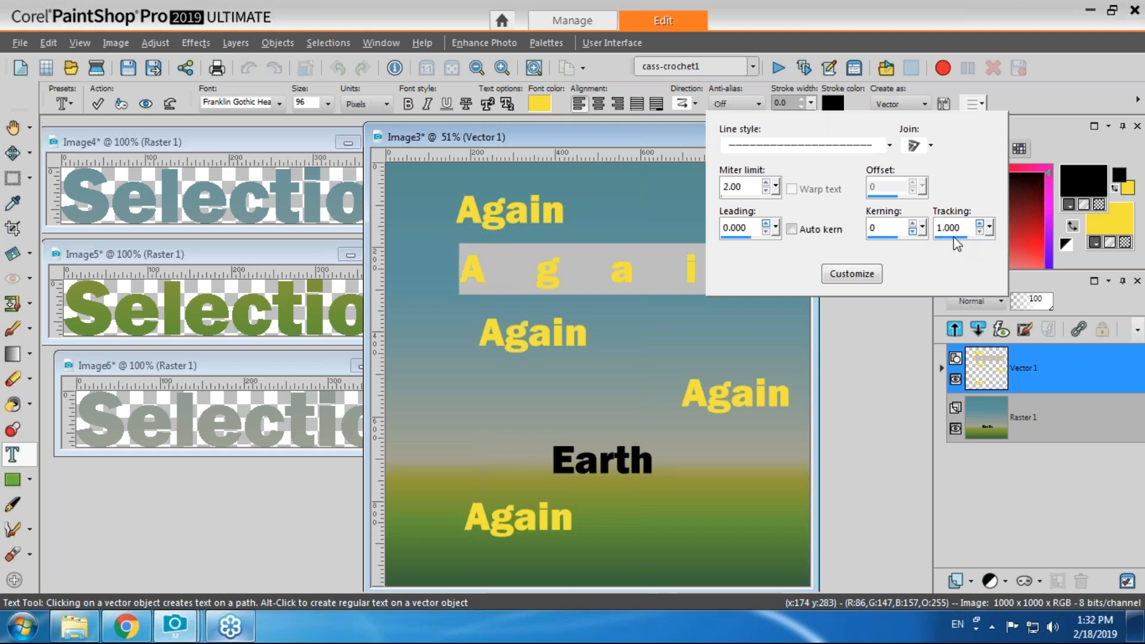
click(979, 232)
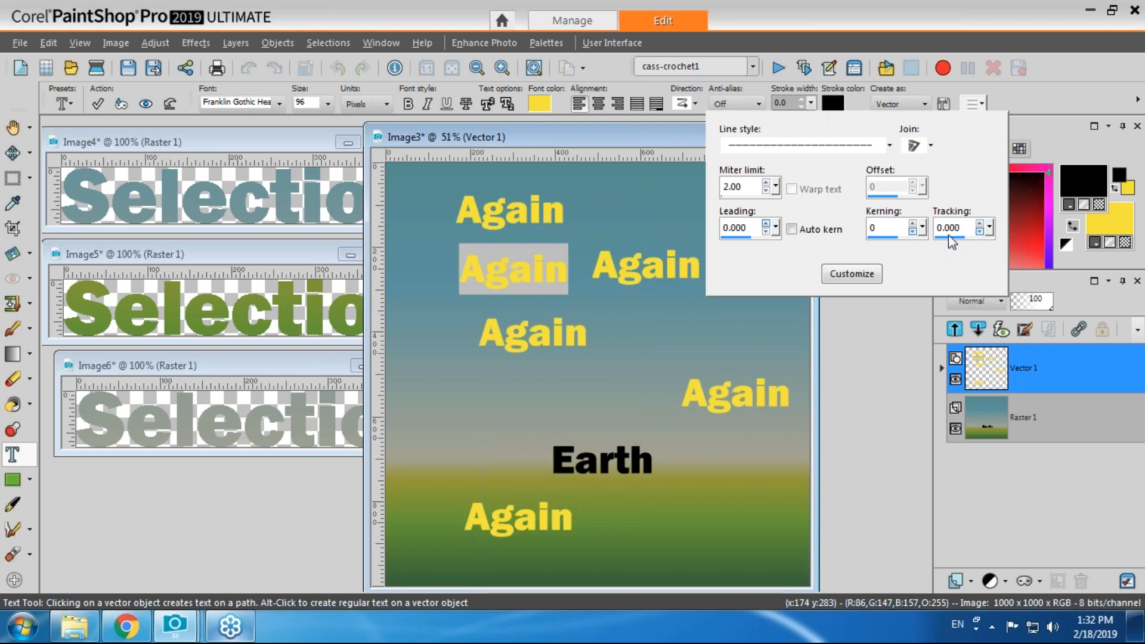
Set the selected "Again" text's kerning to 25.
double_click(888, 229)
text(25)
click(914, 223)
click(913, 224)
click(913, 232)
click(913, 232)
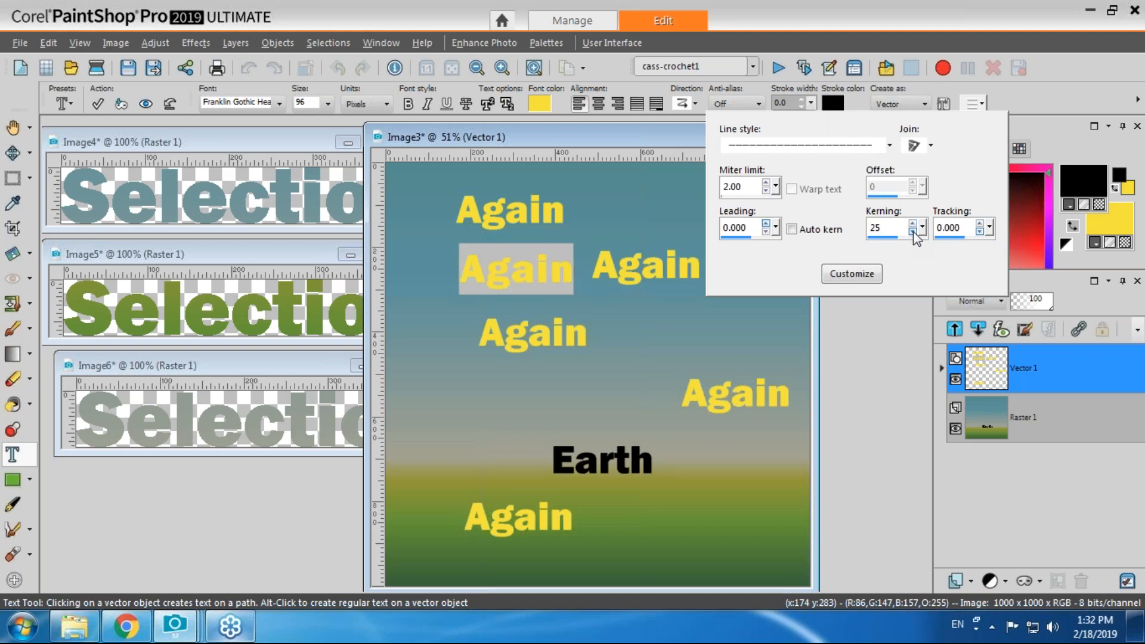
Try a tighter kerning of -50 on the whole second "Again" text and reset the kerning to 0.
click(913, 232)
click(914, 232)
click(913, 232)
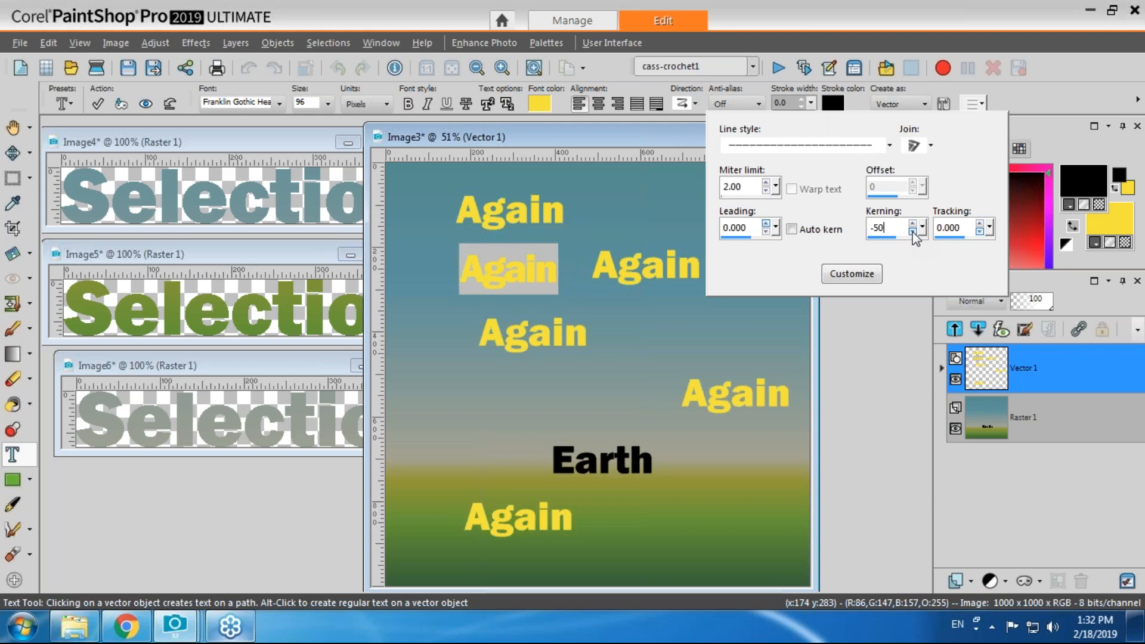
click(913, 232)
click(912, 224)
click(913, 225)
click(912, 225)
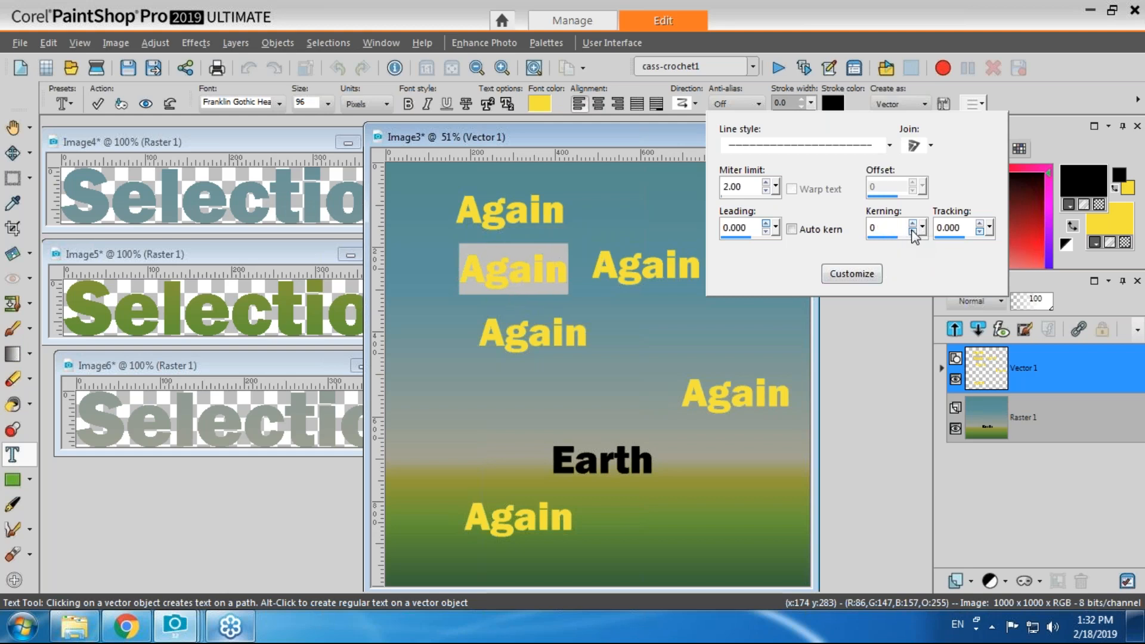
click(582, 272)
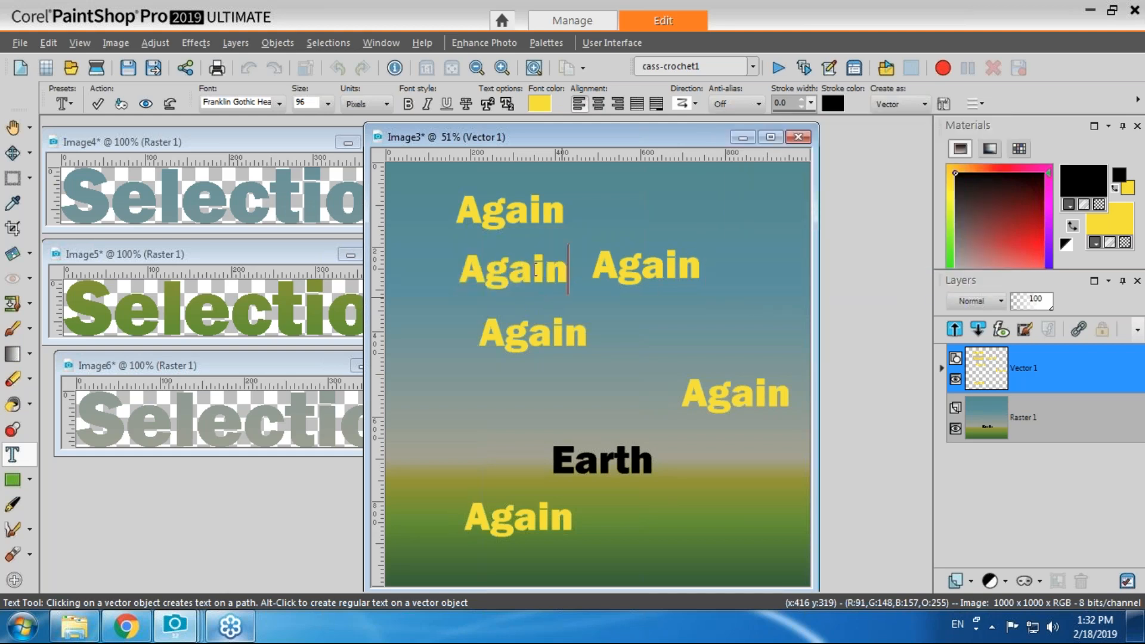
drag(532, 269, 565, 271)
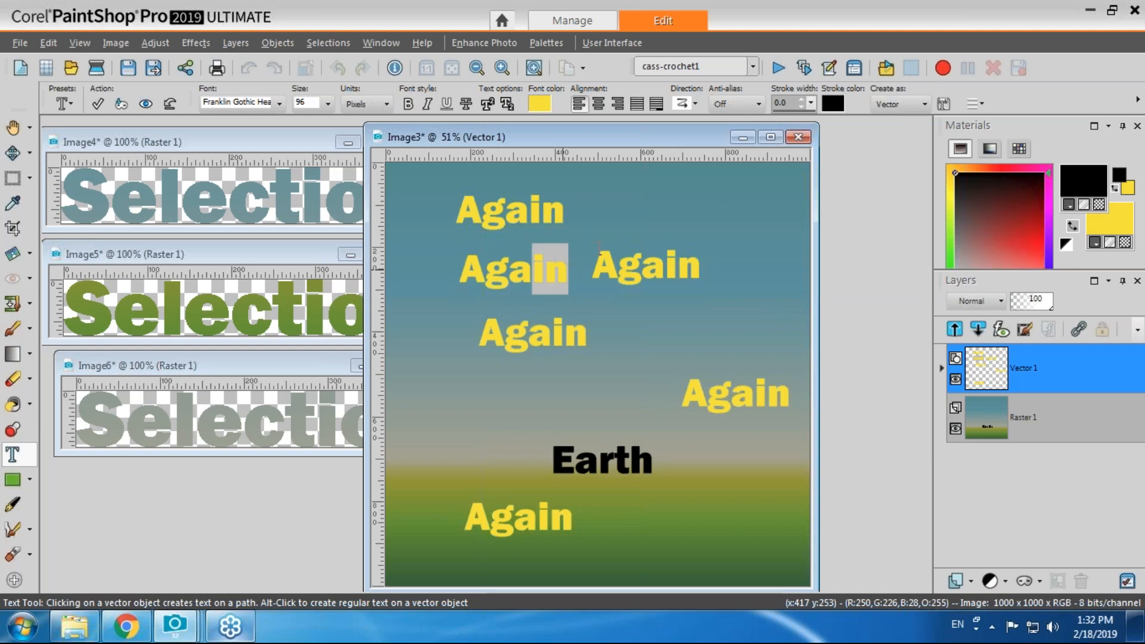
click(982, 105)
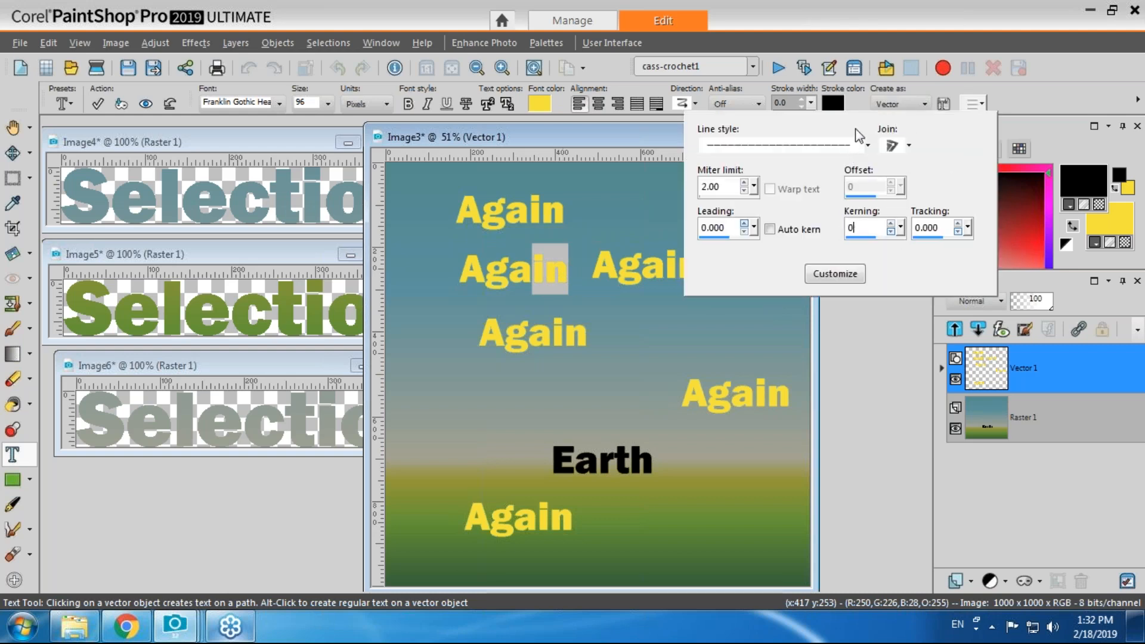
click(911, 231)
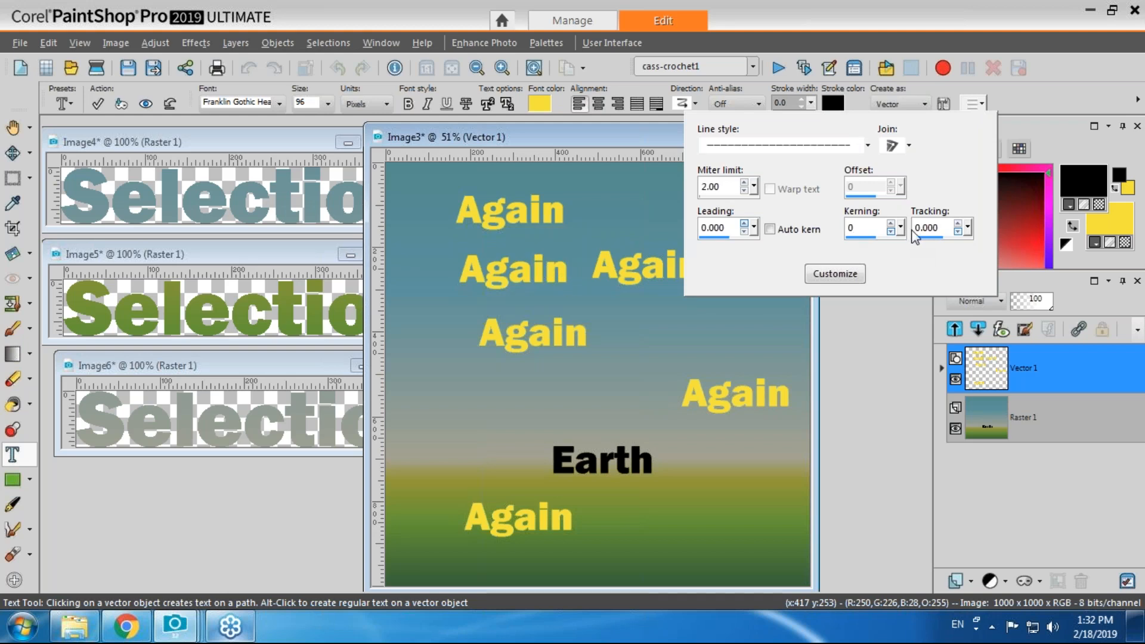
click(982, 103)
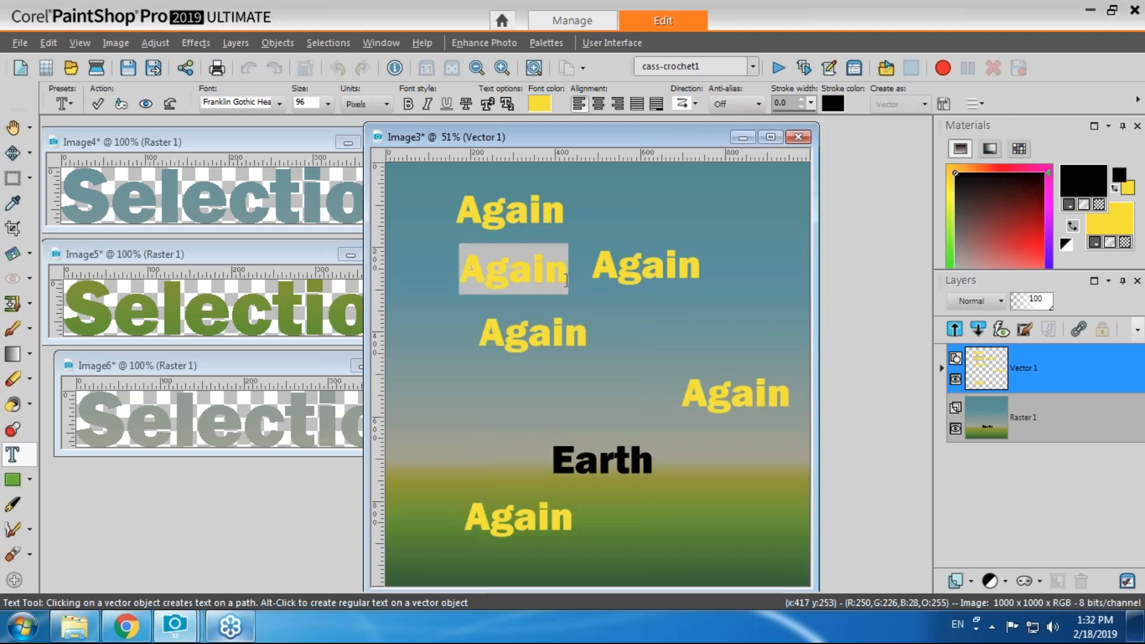
Tighten the kerning of only the letters "in" in the second "Again" to below -50 and apply the text edit.
click(544, 271)
drag(540, 273, 568, 274)
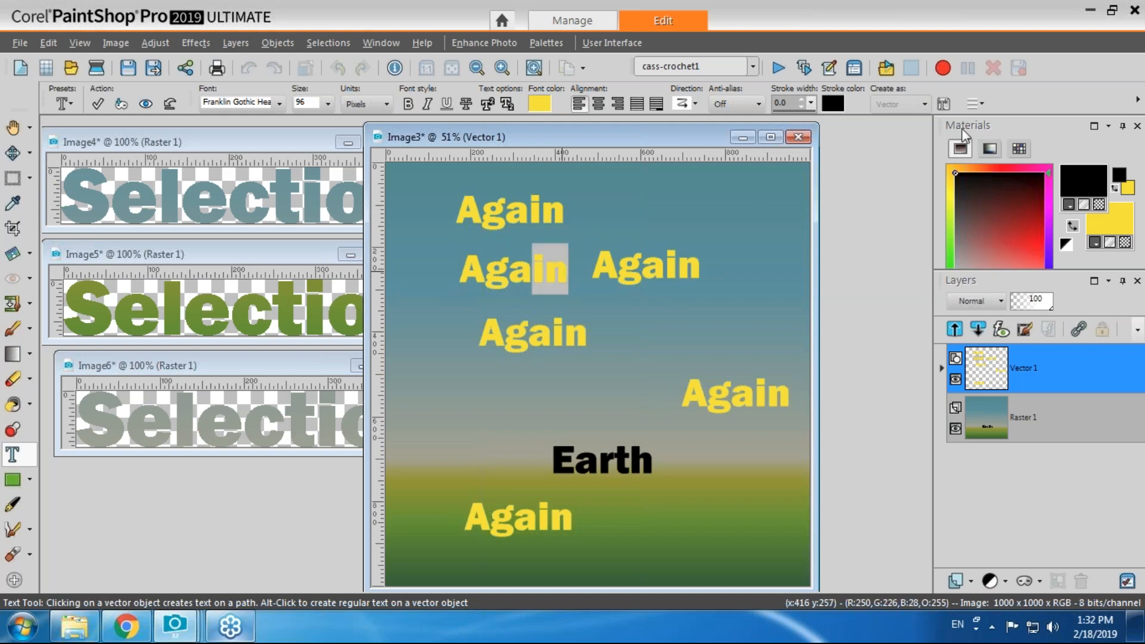
click(979, 106)
click(869, 231)
click(869, 232)
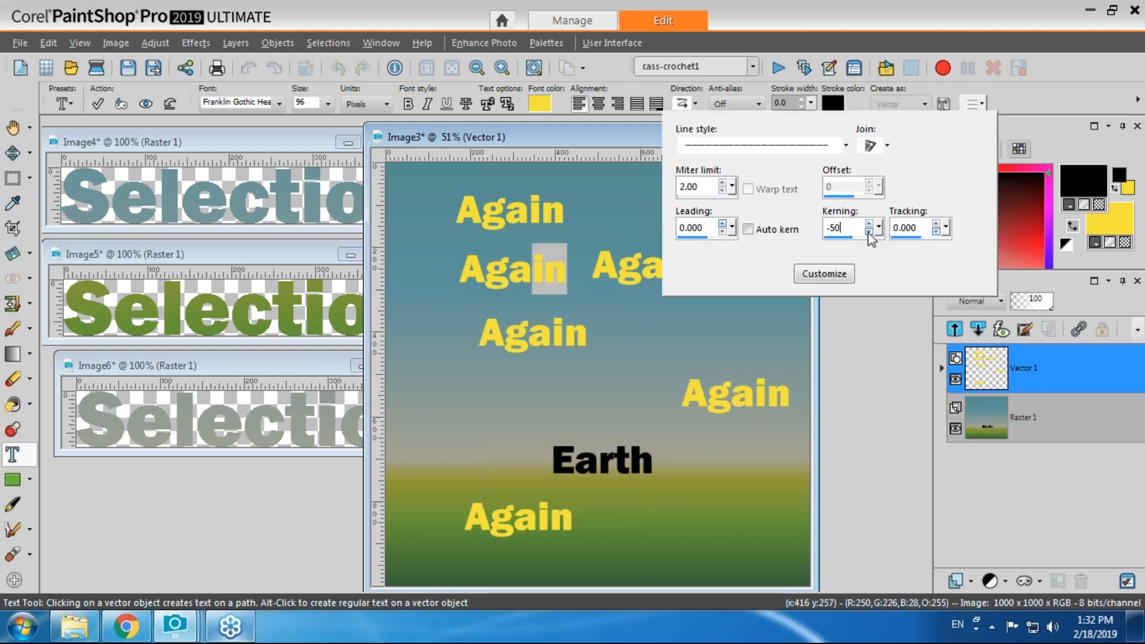
click(869, 232)
click(1018, 103)
mouse_move(582, 141)
mouse_down()
mouse_move(593, 141)
mouse_move(582, 141)
mouse_up()
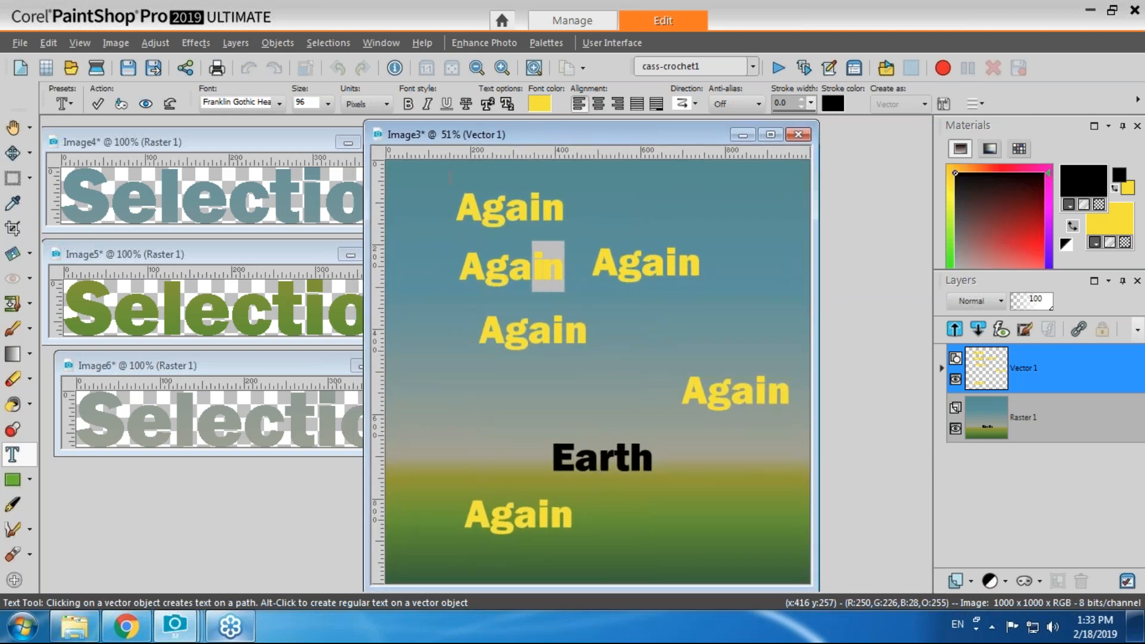
click(97, 103)
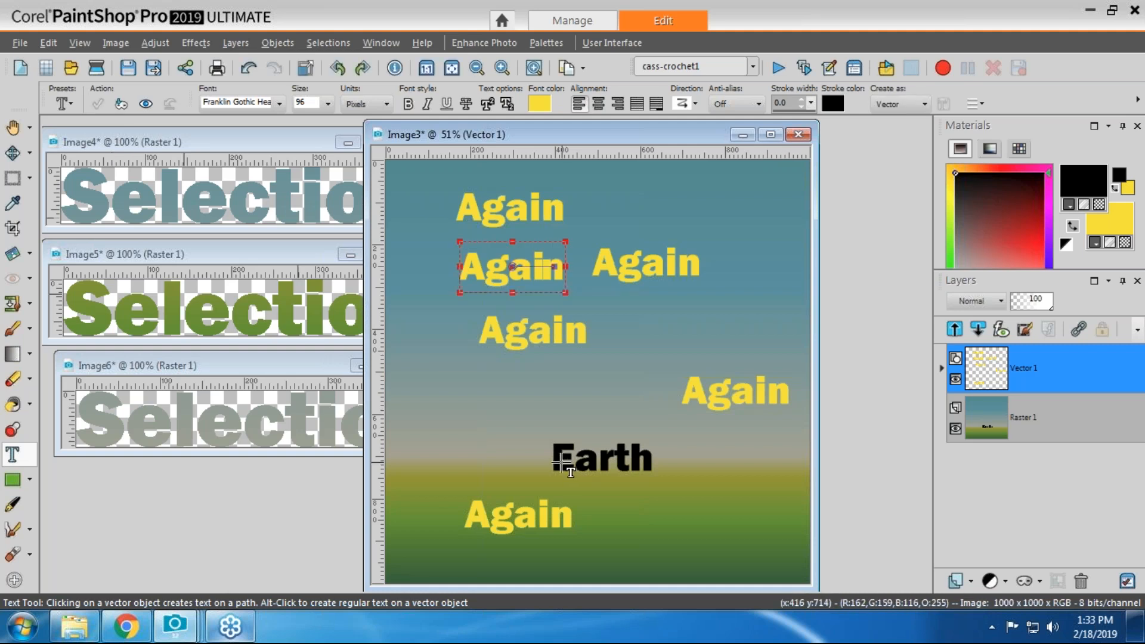
Recolor the letter "A" of the third "Again" text pink, #fa1a69.
click(481, 339)
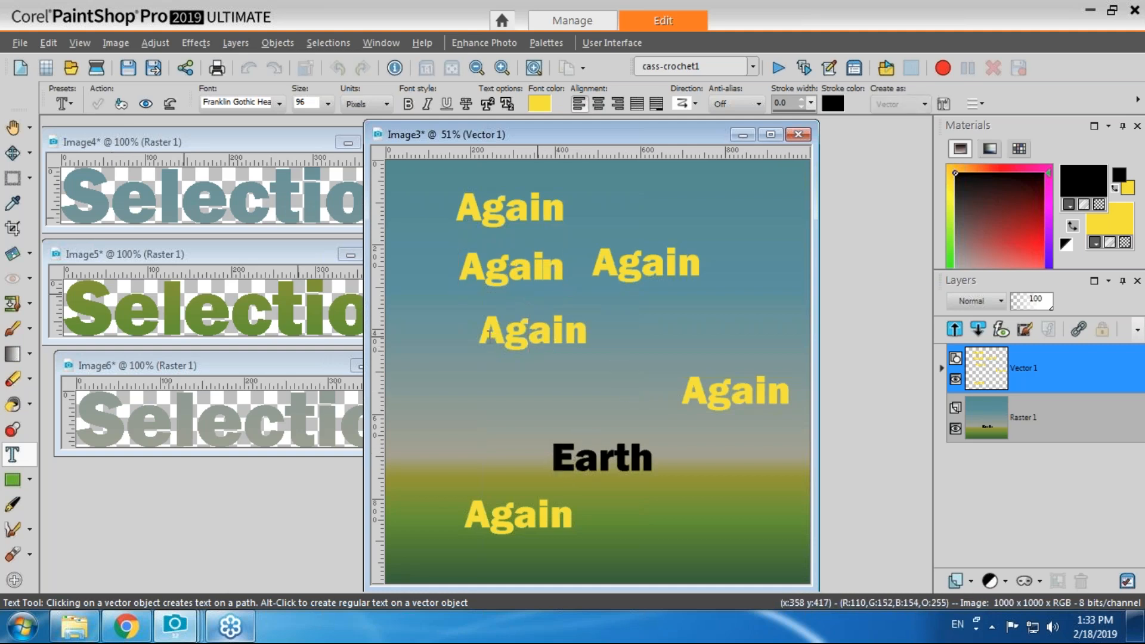
drag(481, 339, 494, 356)
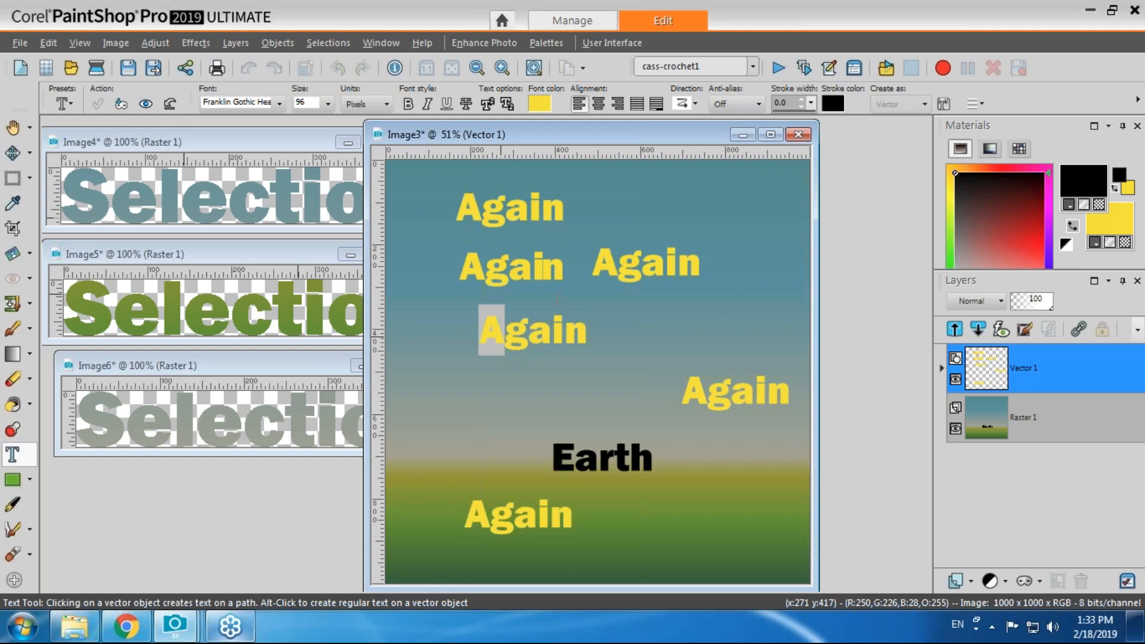
click(408, 105)
click(542, 162)
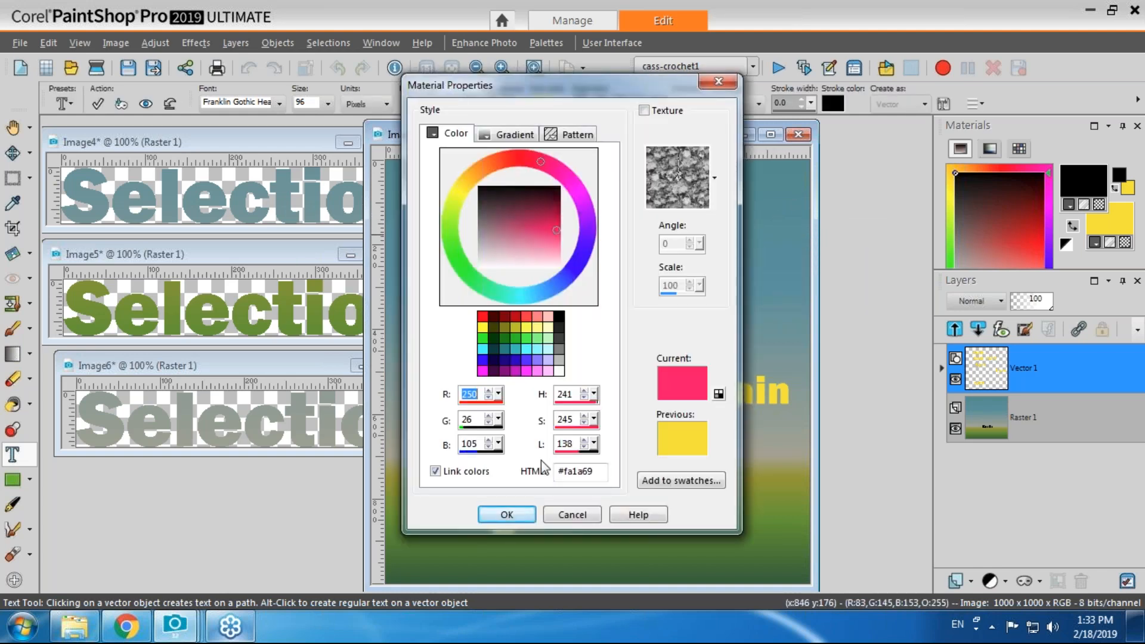
click(507, 516)
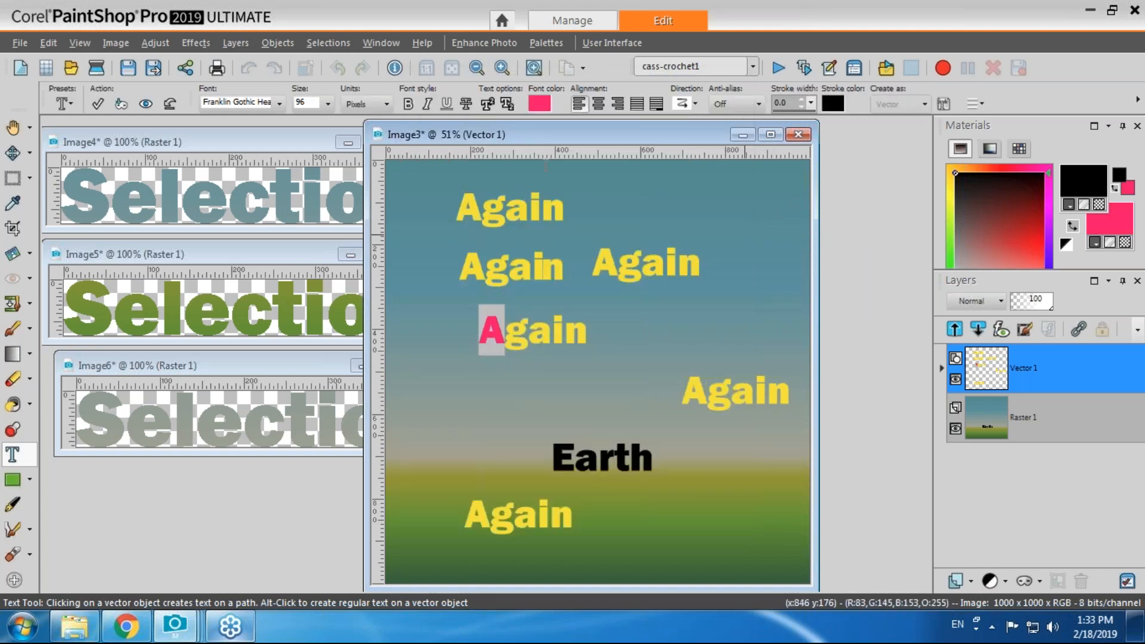
Recolor the lowercase "a" of the third "Again" cyan and its "i" black, using the recent materials.
click(511, 342)
drag(531, 338, 545, 337)
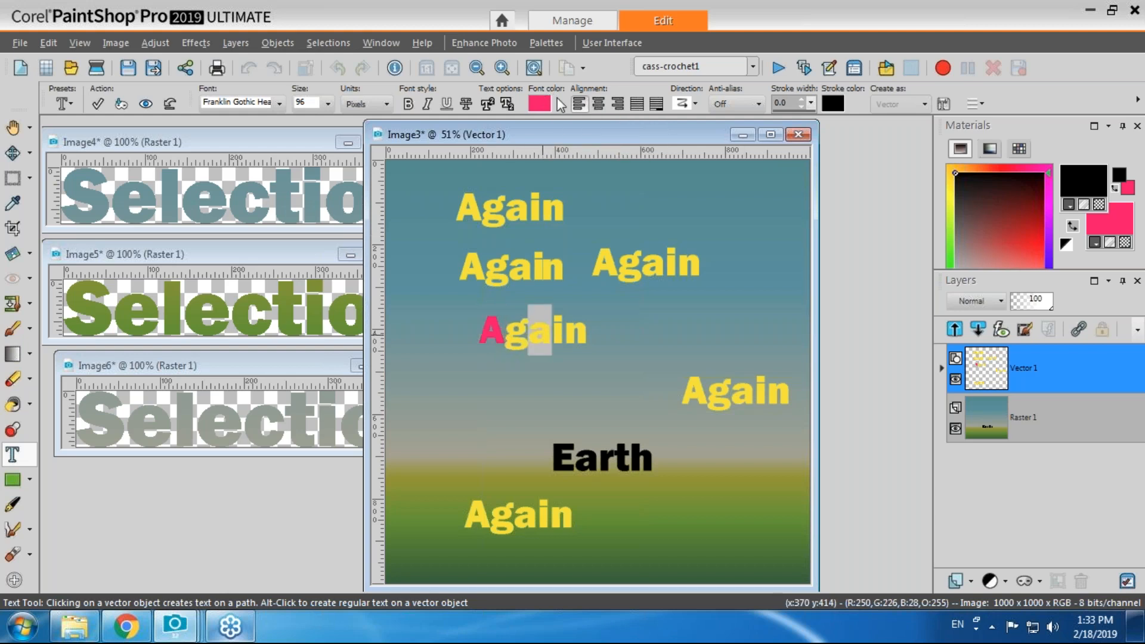
right_click(540, 104)
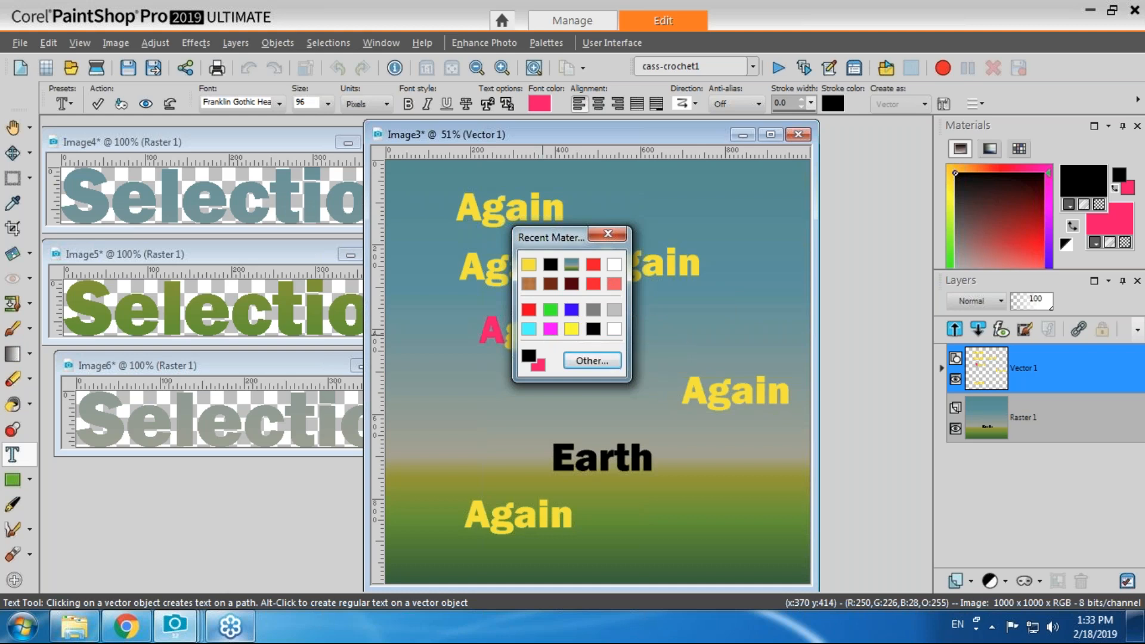
click(529, 329)
drag(556, 328, 566, 332)
right_click(539, 103)
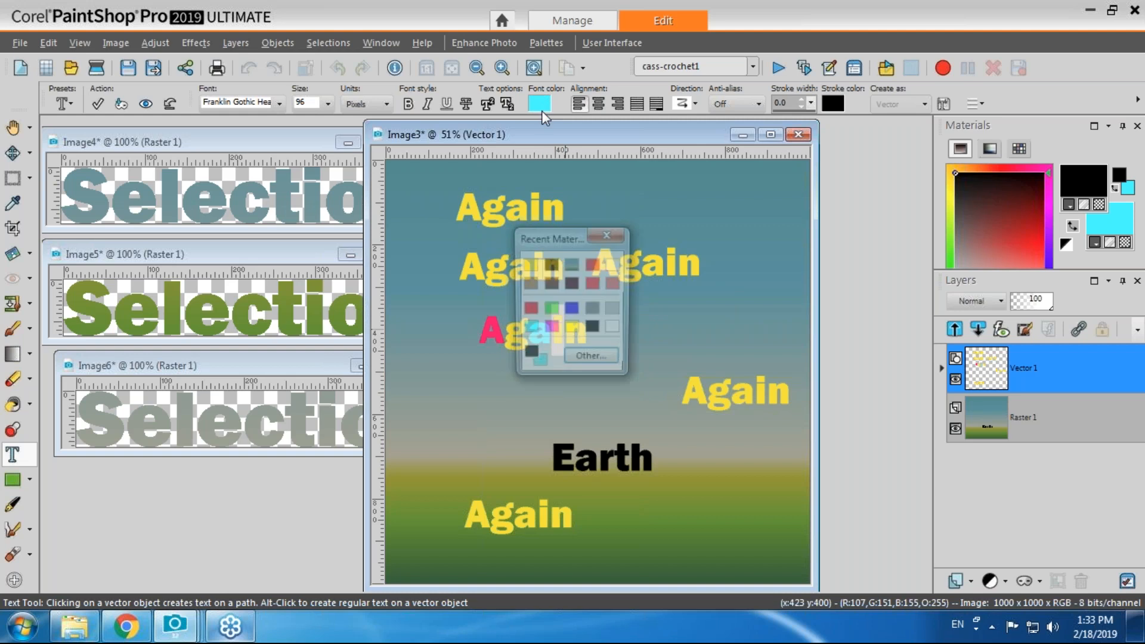
click(609, 316)
Fill the letter "n" of the third "Again" with the recently used blue-to-green gradient.
drag(567, 332, 591, 332)
right_click(546, 94)
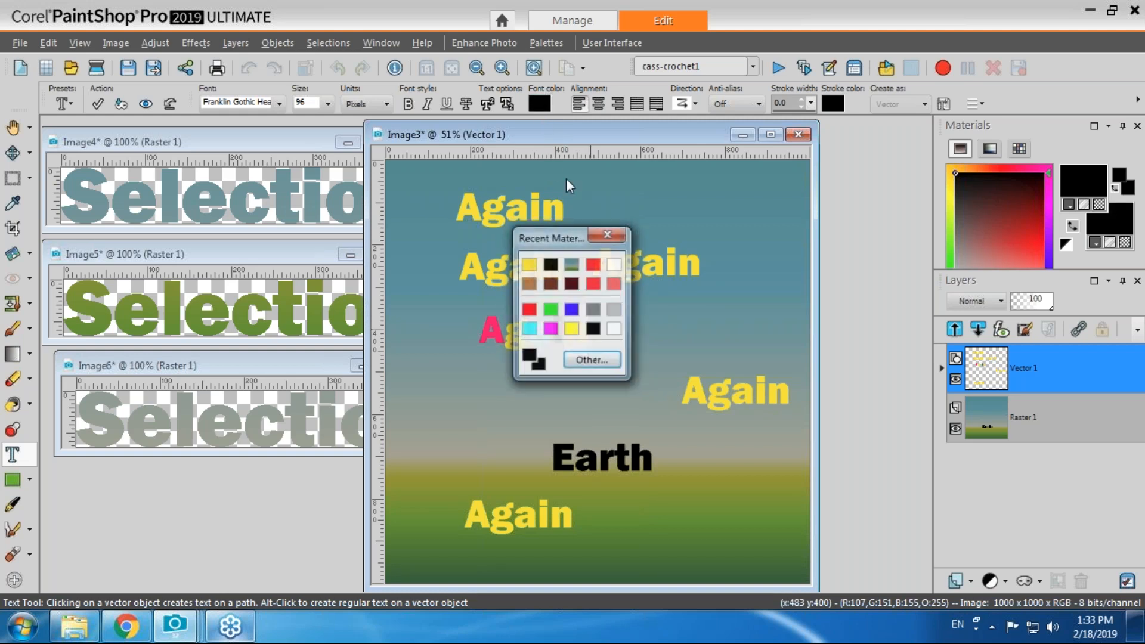
click(621, 337)
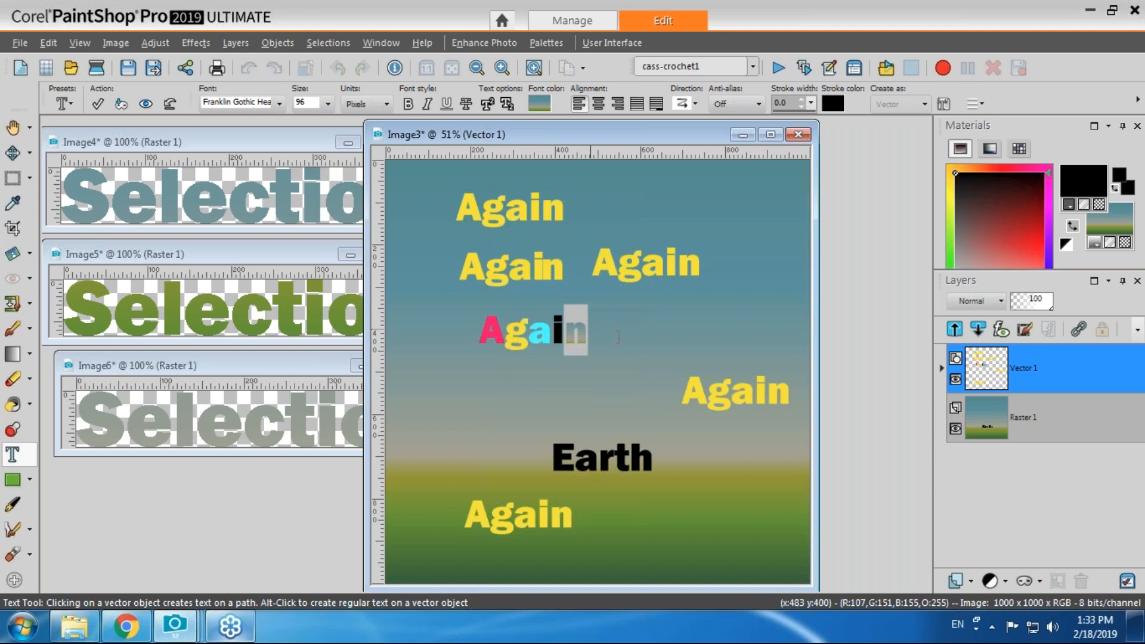
Fill the letter "n" of the third "Again" with the orange-to-yellow akgradient and apply the text edit.
click(617, 338)
drag(586, 336, 571, 331)
click(541, 103)
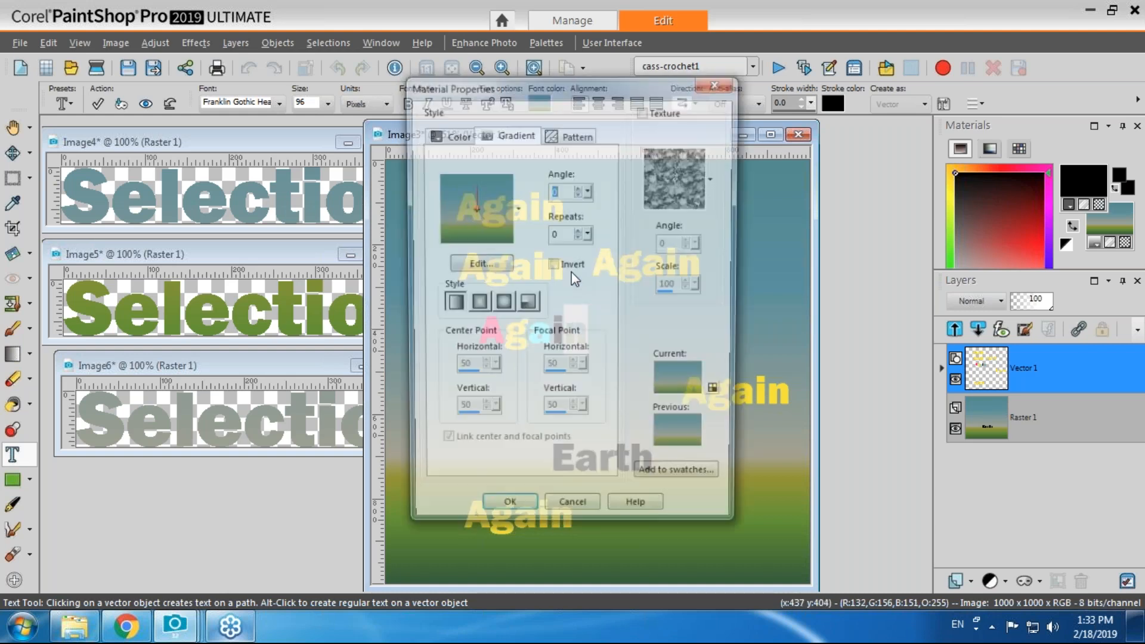
click(516, 207)
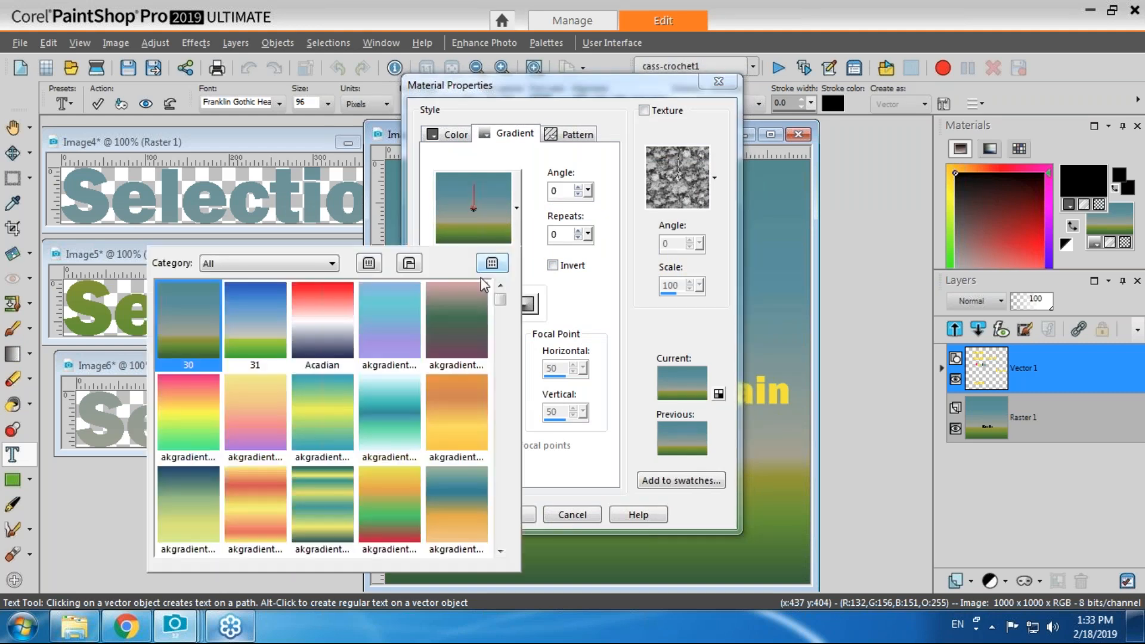
click(439, 412)
click(513, 513)
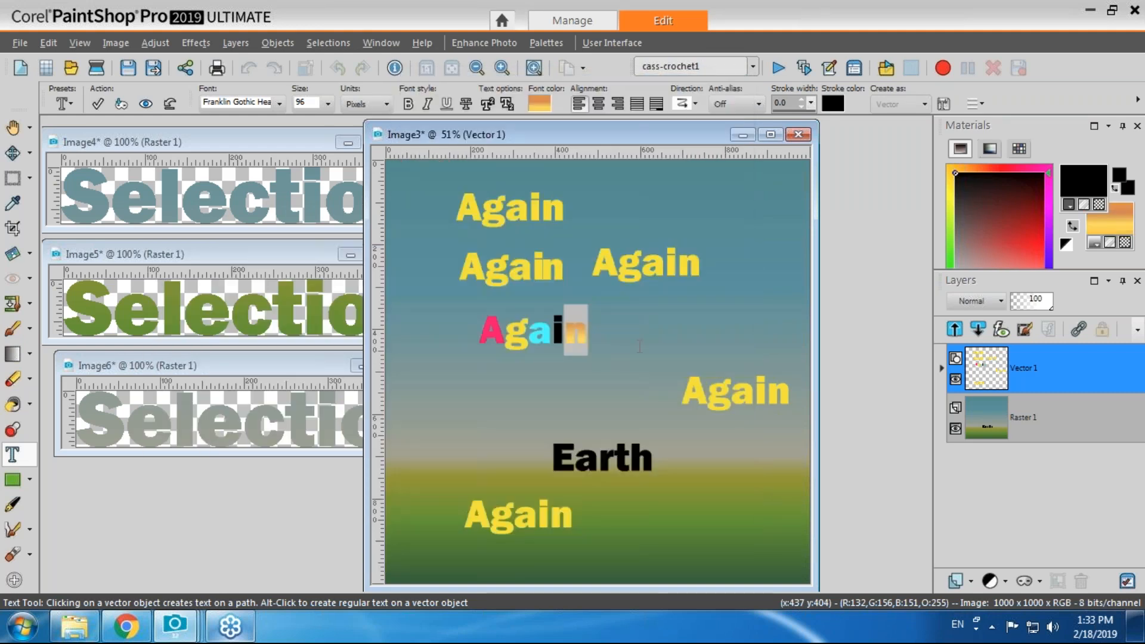
click(98, 104)
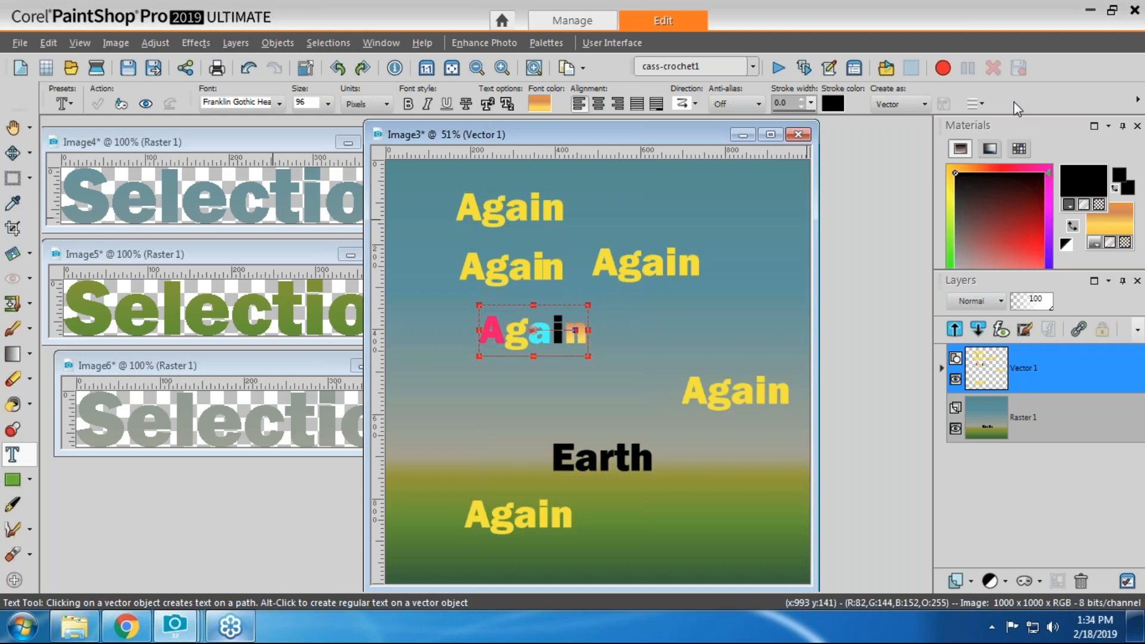
Customize the displayed Text tool options by showing and hiding Kerning, and hiding and restoring Direction.
click(983, 102)
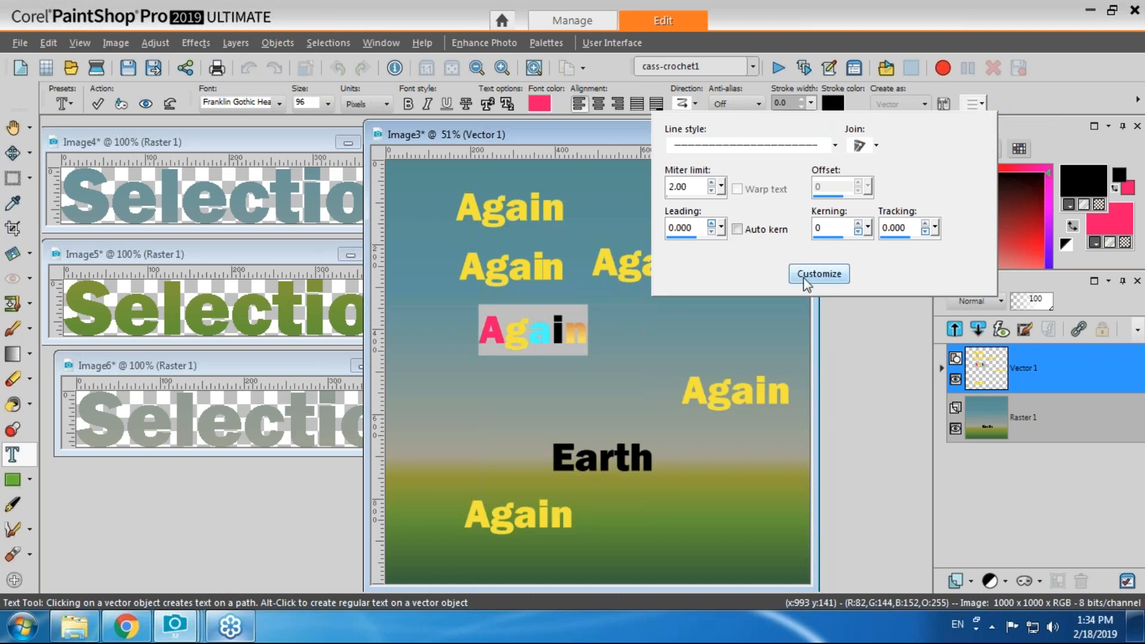
click(818, 274)
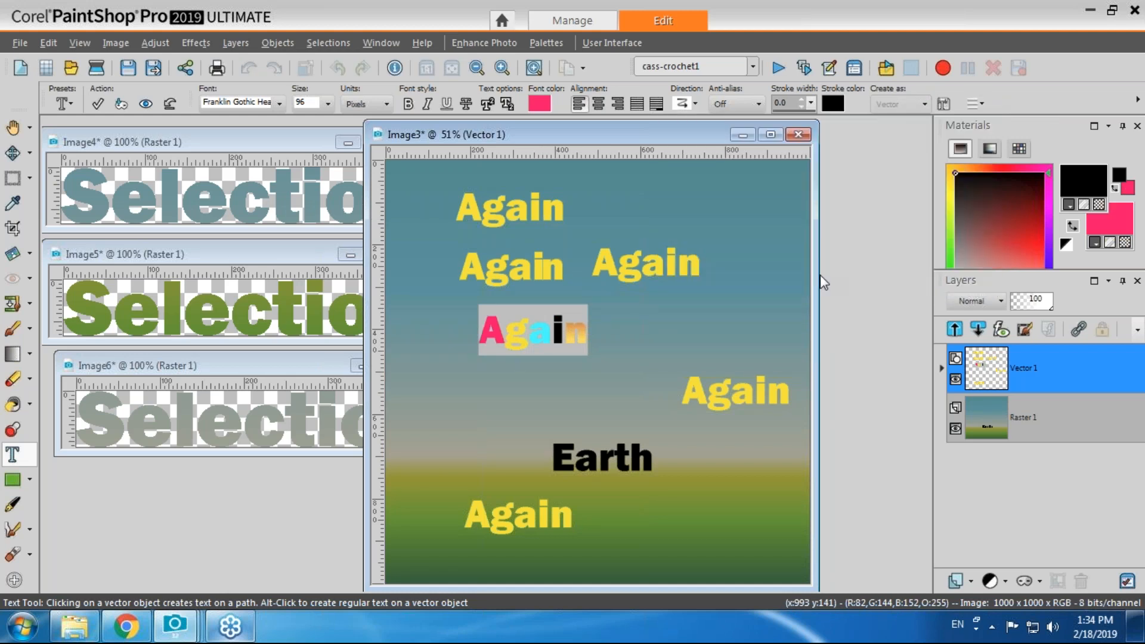
drag(616, 107, 620, 154)
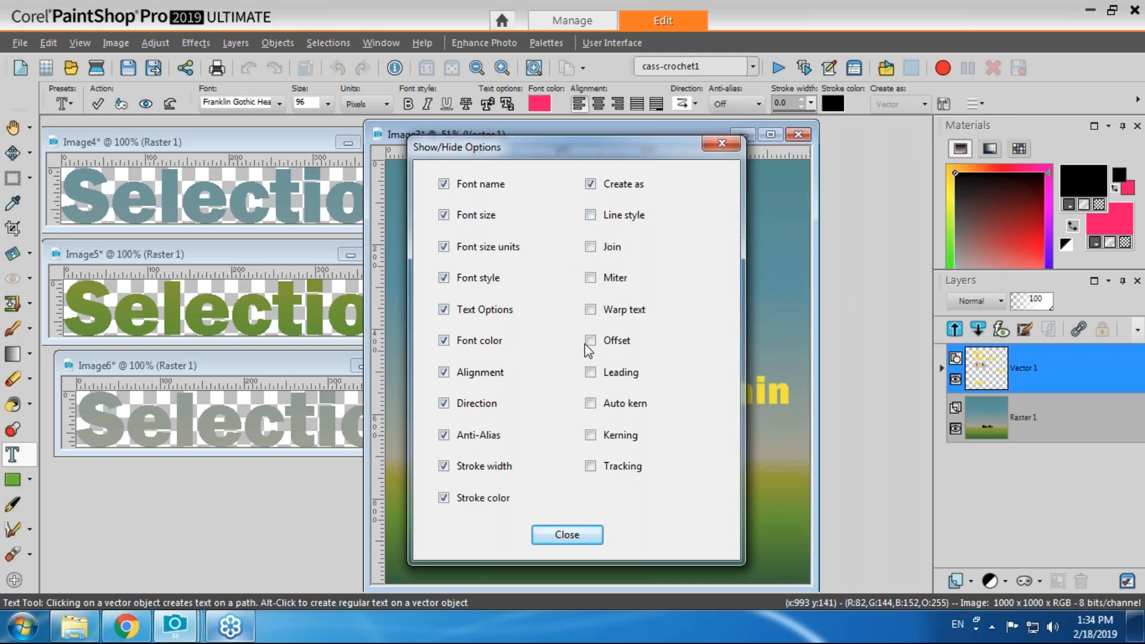
click(591, 435)
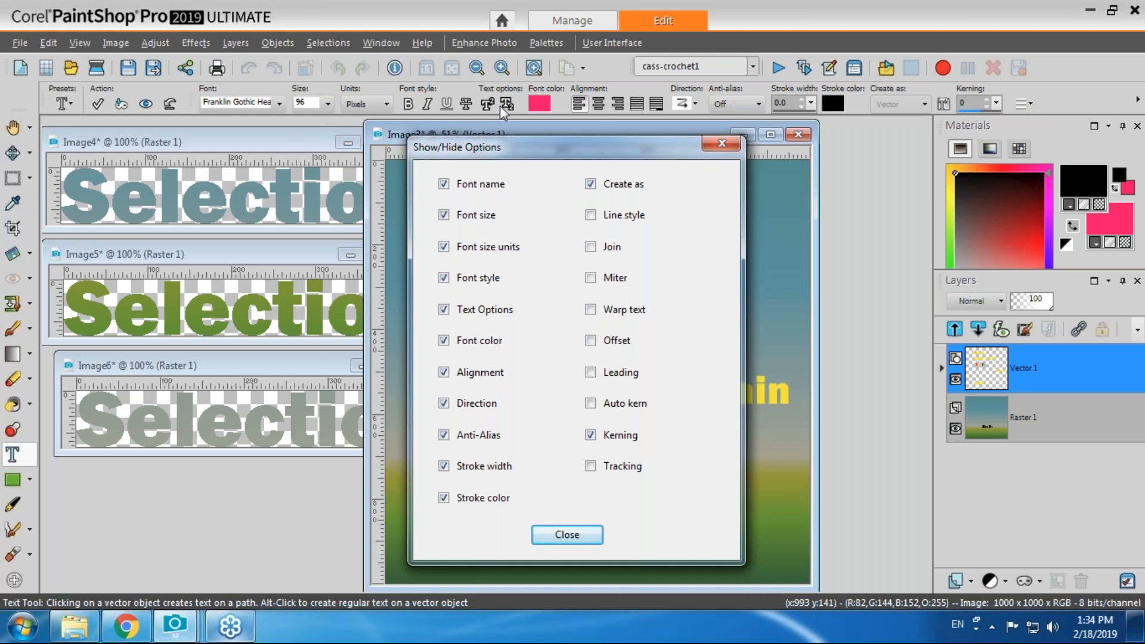
click(591, 437)
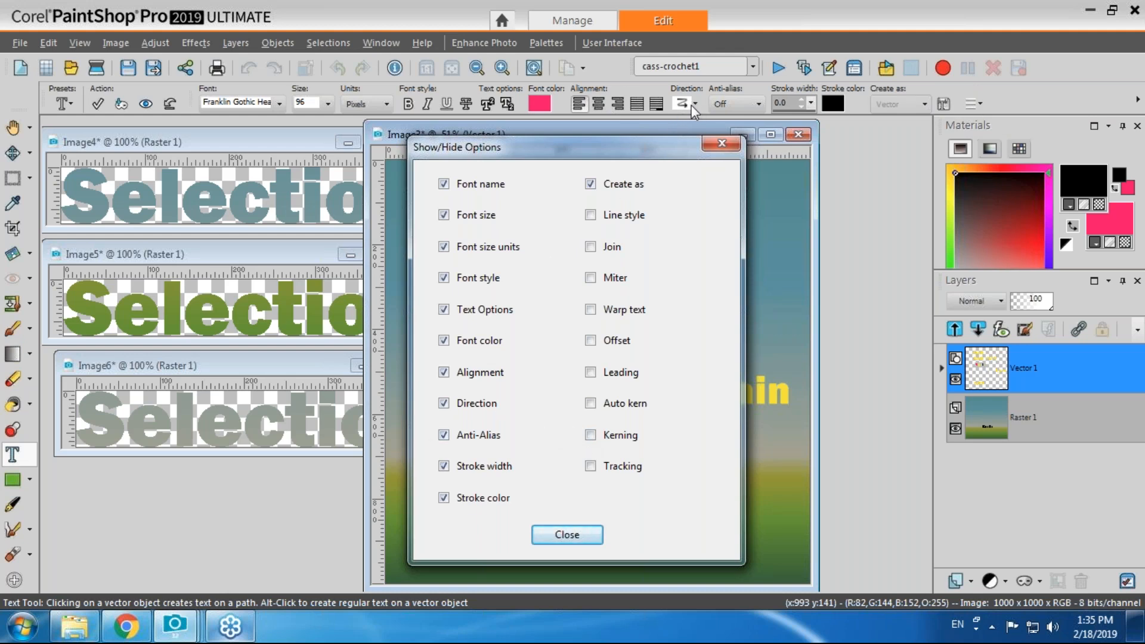
click(444, 403)
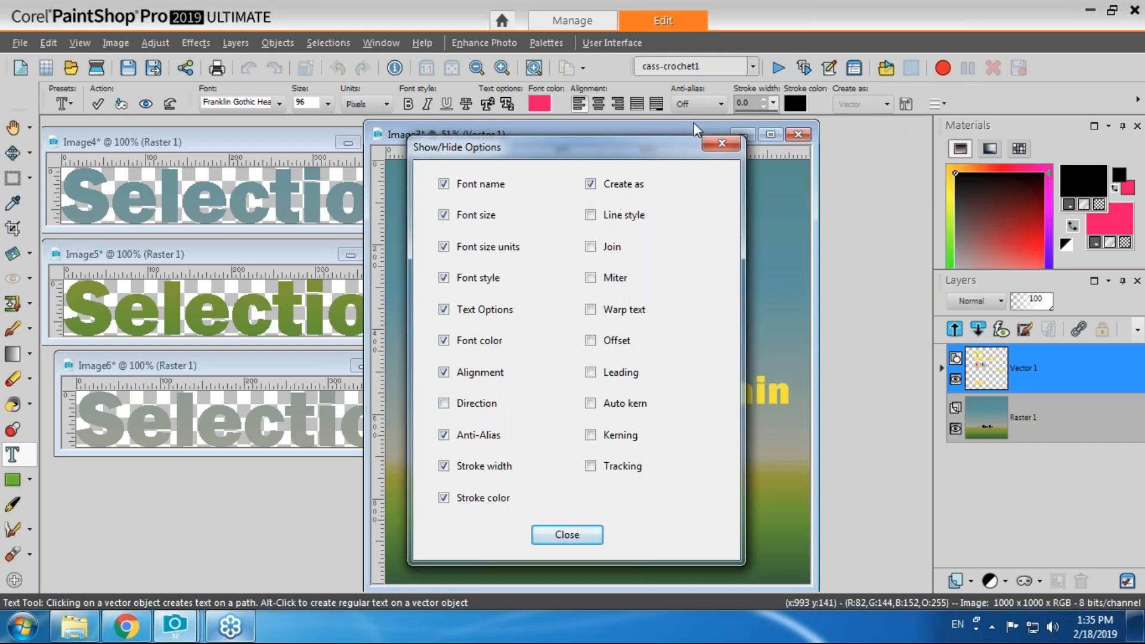
click(444, 404)
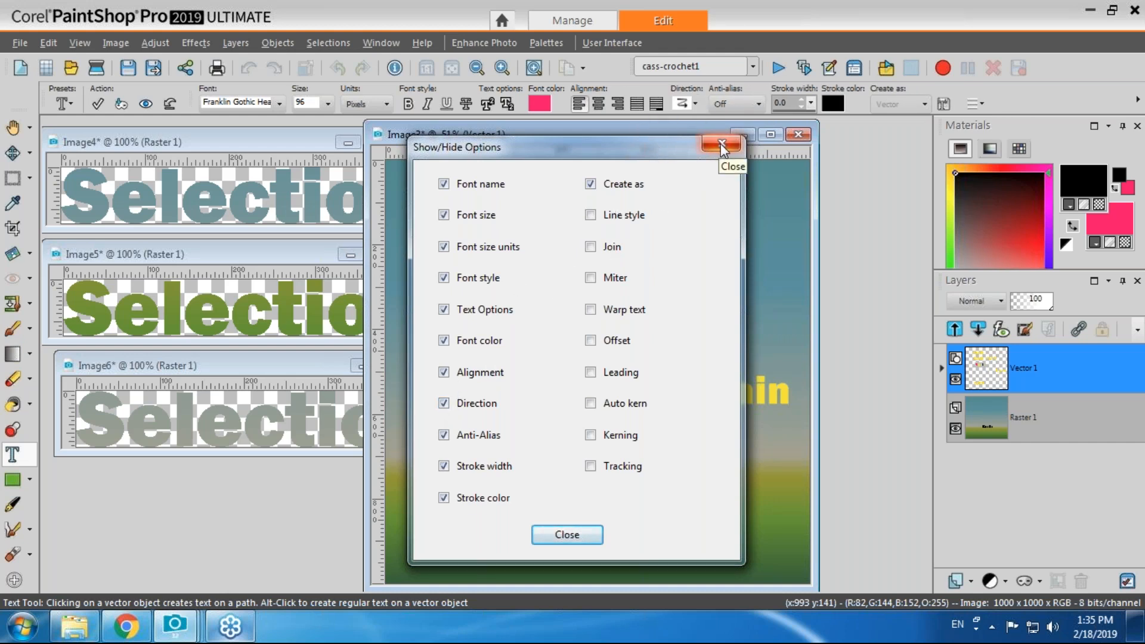
click(720, 145)
Close all four open images: Image4, Image5, Image6 and Image3.
drag(694, 135, 682, 129)
click(308, 142)
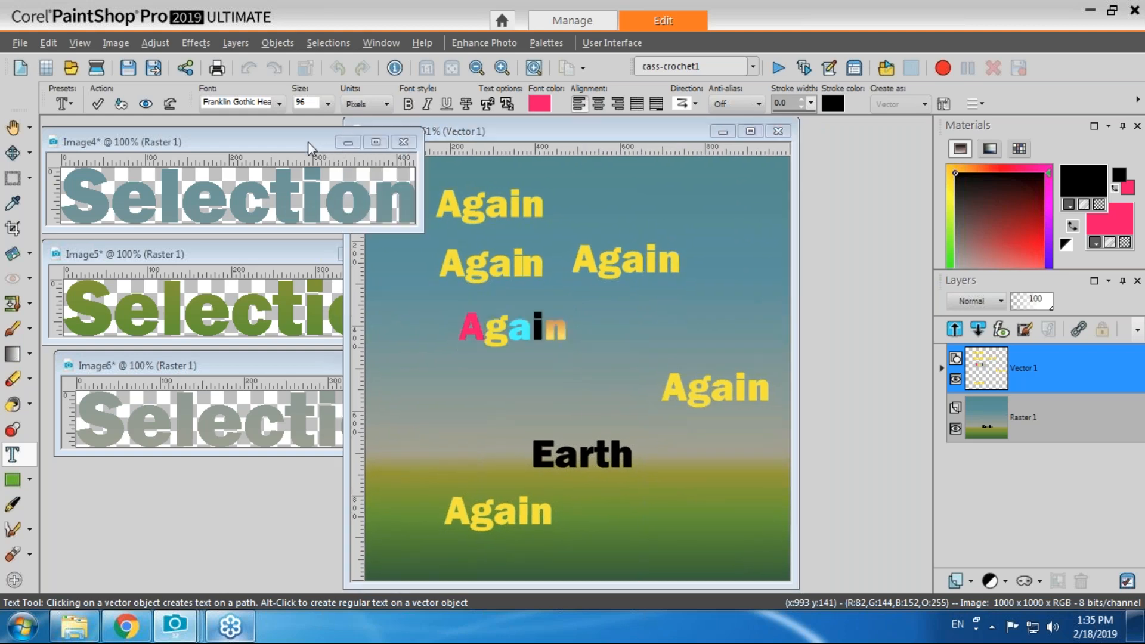
click(406, 142)
click(334, 254)
click(406, 255)
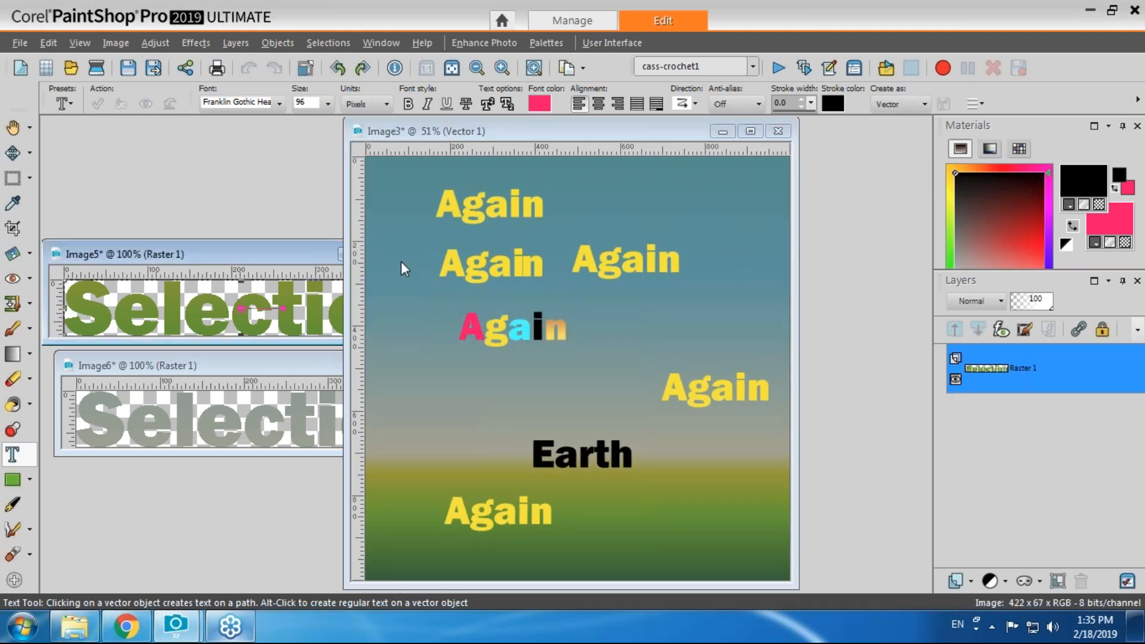
click(325, 360)
click(419, 366)
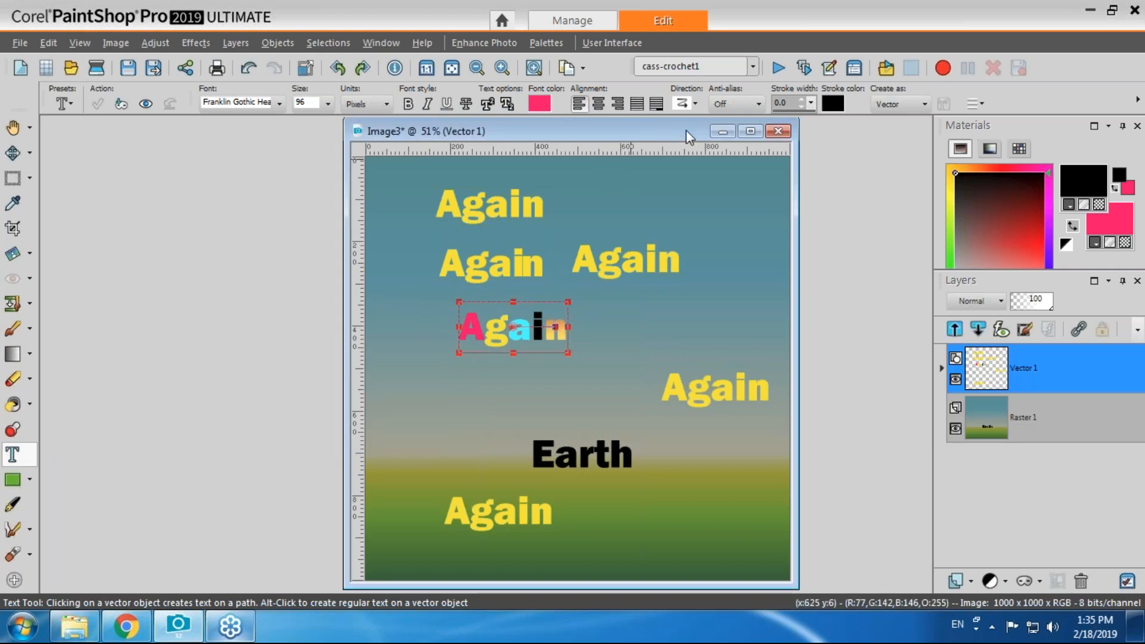
click(779, 133)
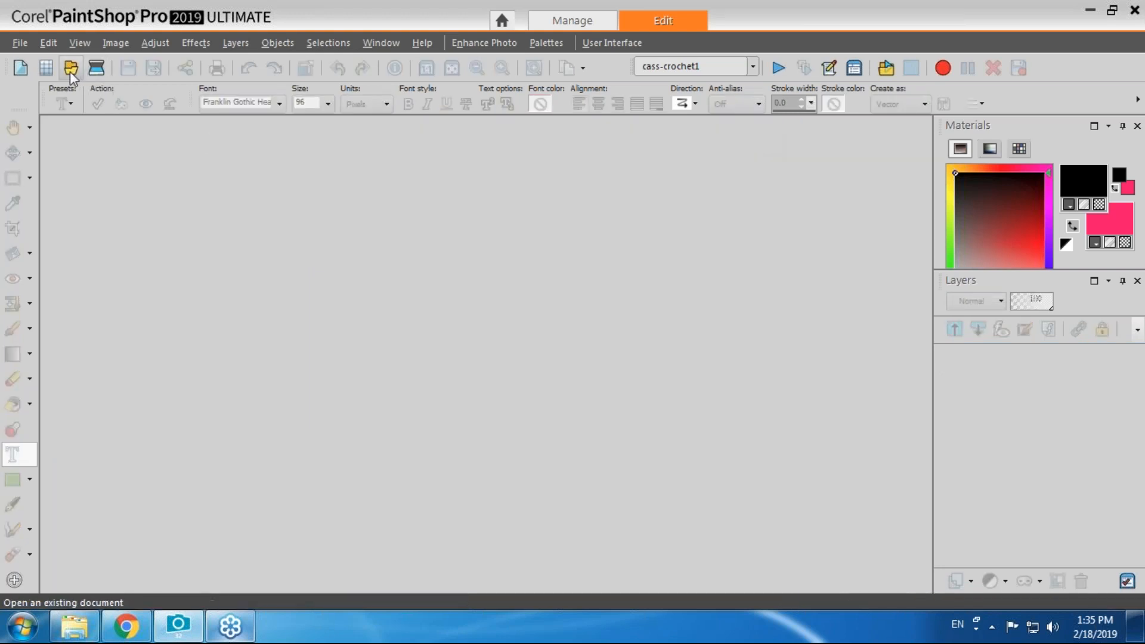
Create a new 1000 x 1000 pixel image at 300 pixels/inch with a transparent raster background, centred in the workspace.
key(ctrl+n)
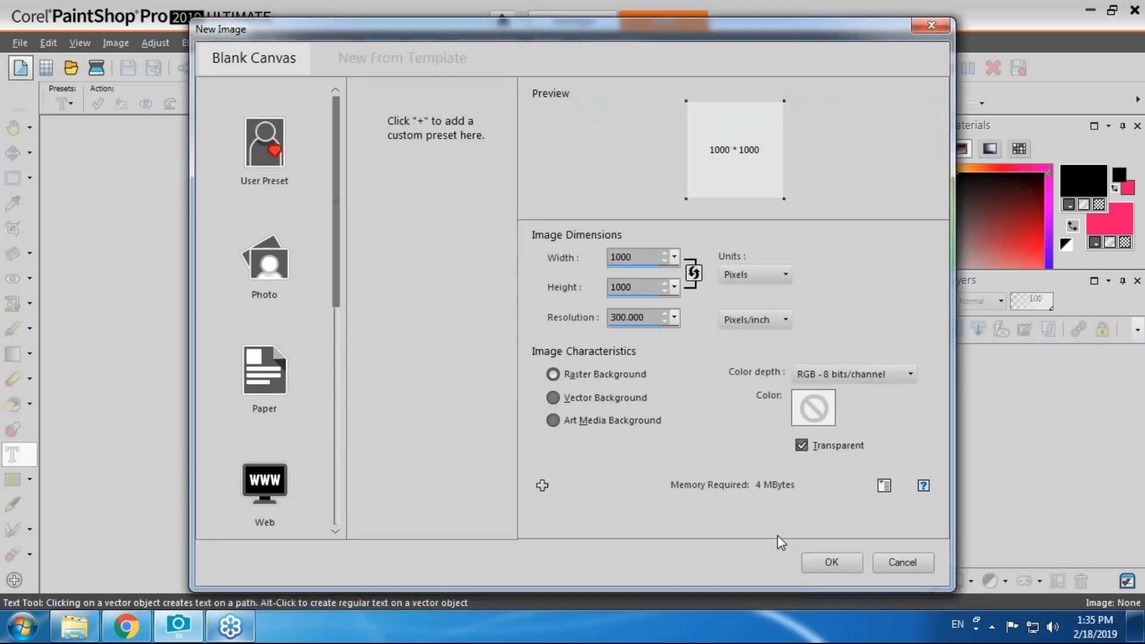
click(821, 564)
drag(492, 138, 595, 133)
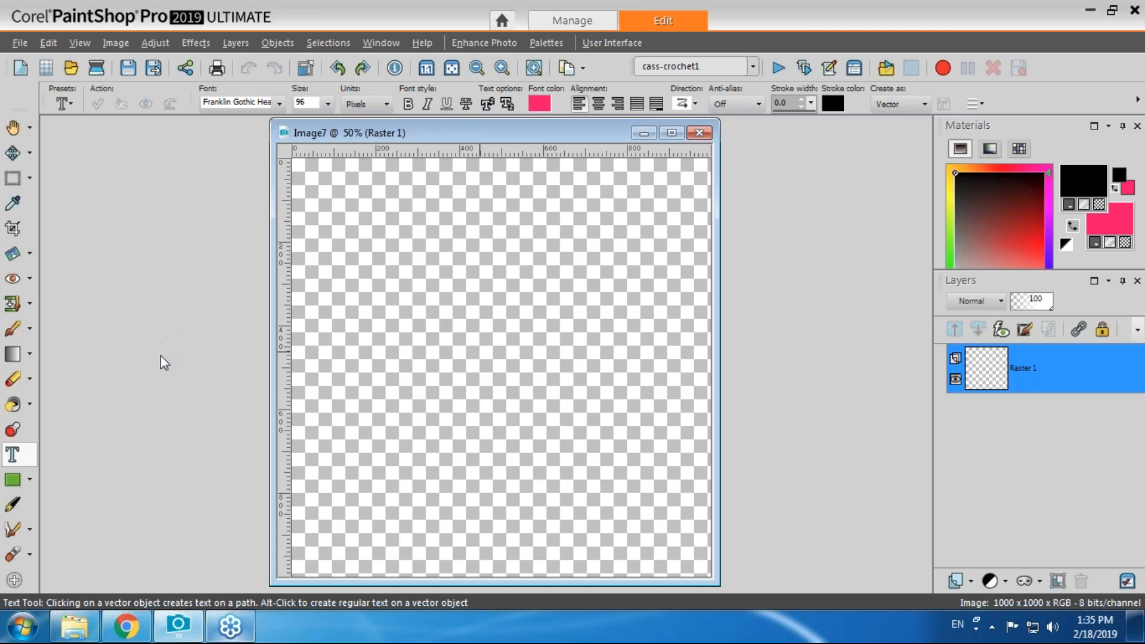
Draw a freehand wavy Pen path across the canvas with black stroke and transparent fill, and swap the stroke and fill materials for the Text tool.
click(12, 506)
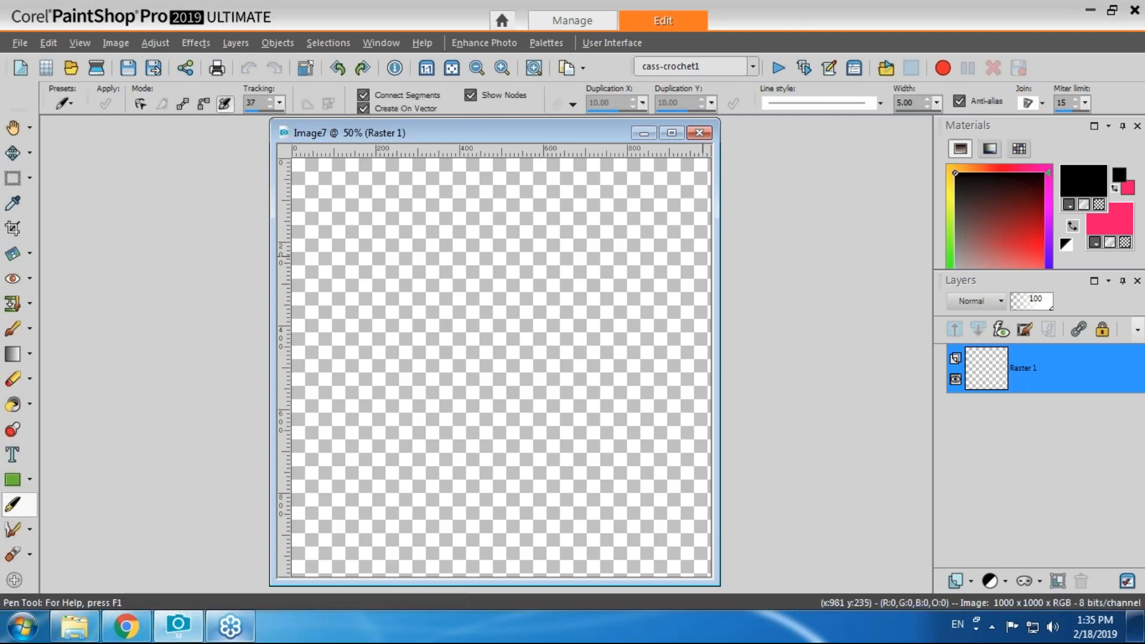
click(1100, 207)
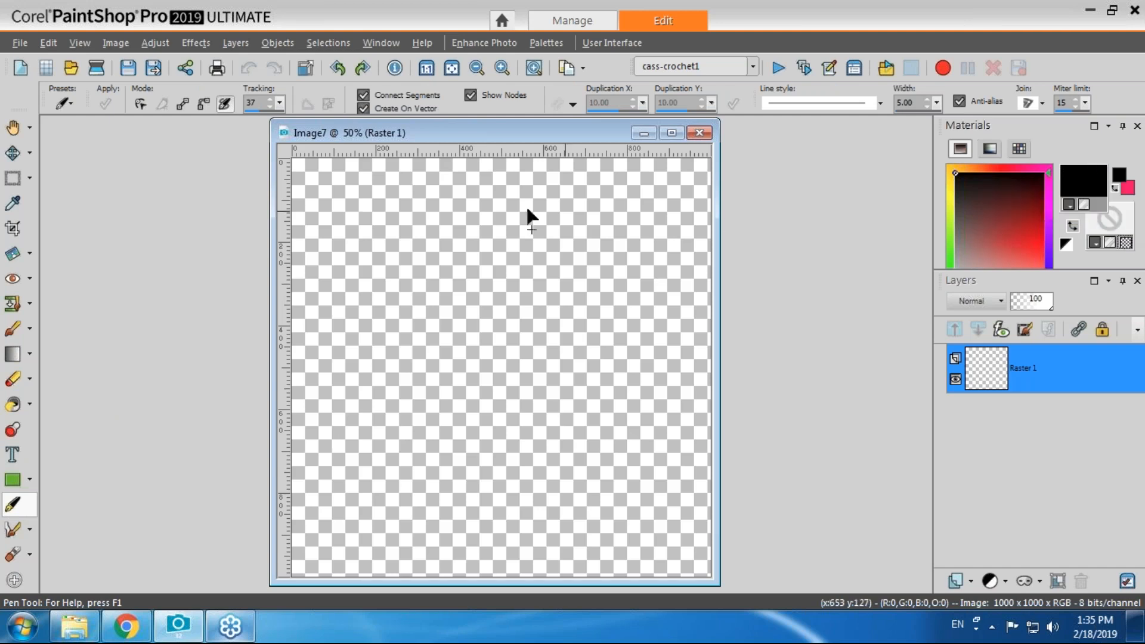
mouse_move(317, 359)
mouse_down()
mouse_move(423, 339)
mouse_move(483, 361)
mouse_move(603, 354)
mouse_move(684, 292)
mouse_up()
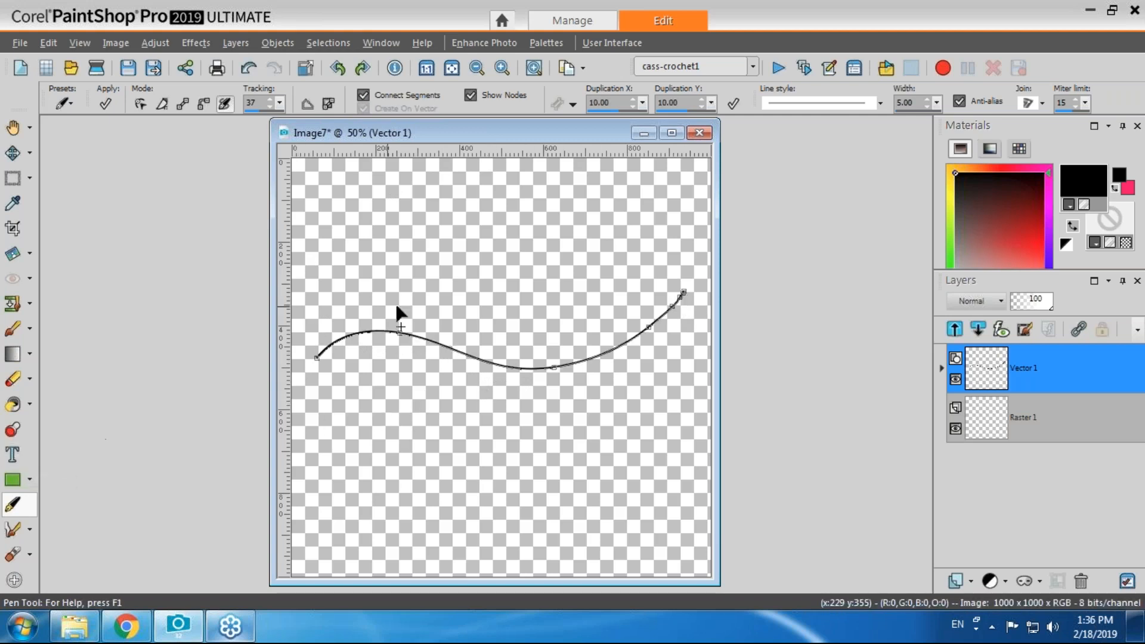
click(13, 459)
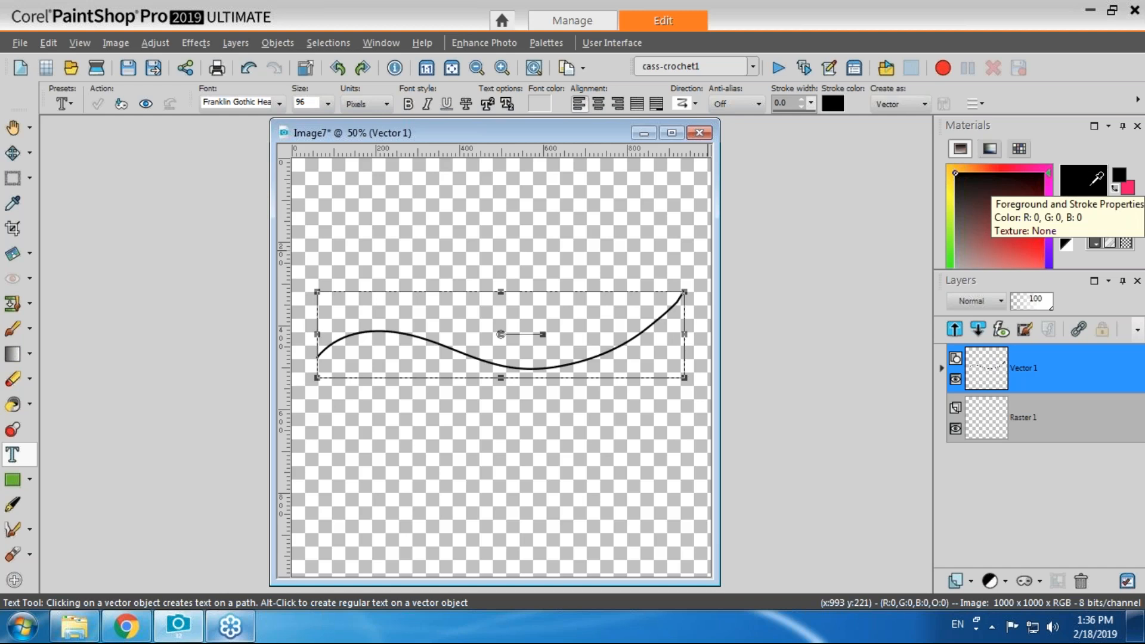
click(1072, 226)
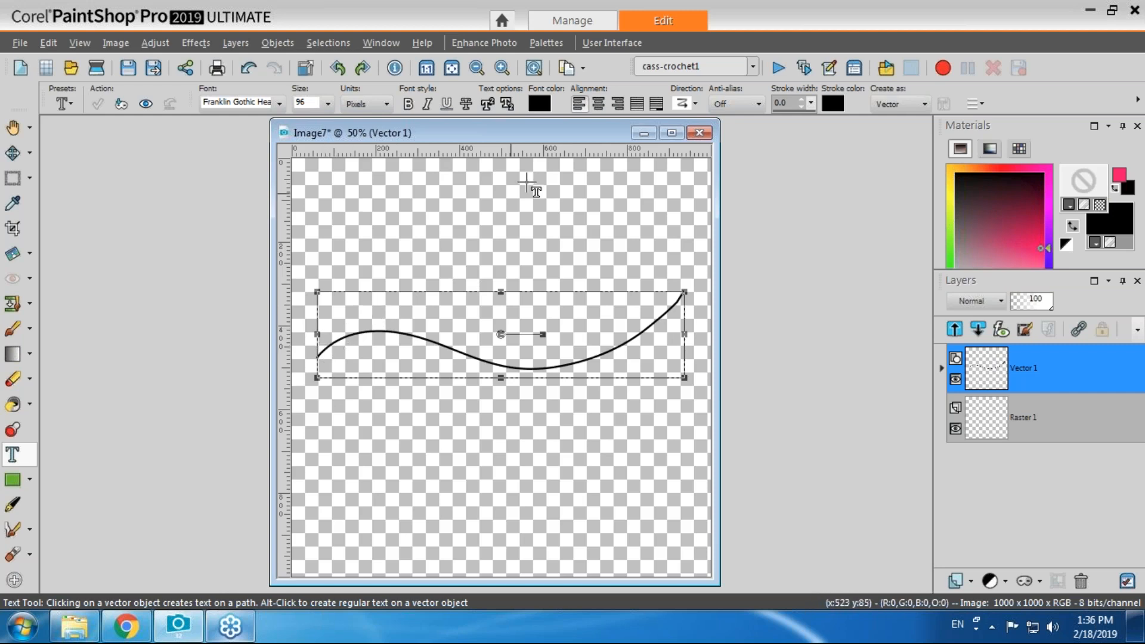
Try placing "this is on a path" along the start of the wavy path and cancel the text edit.
click(326, 348)
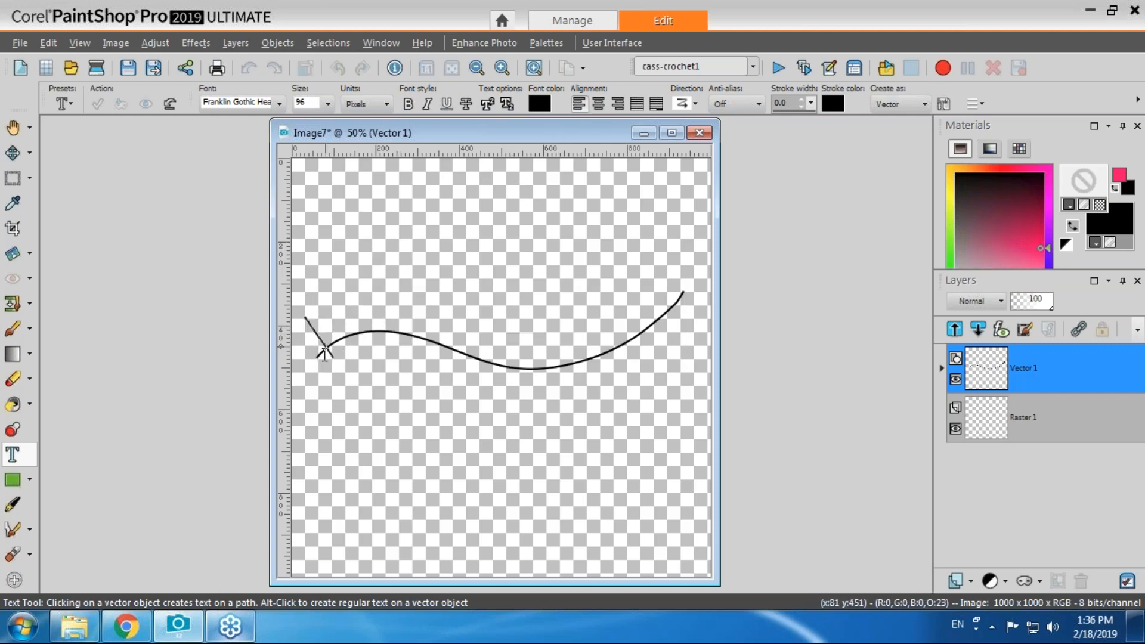
text(this is on a path)
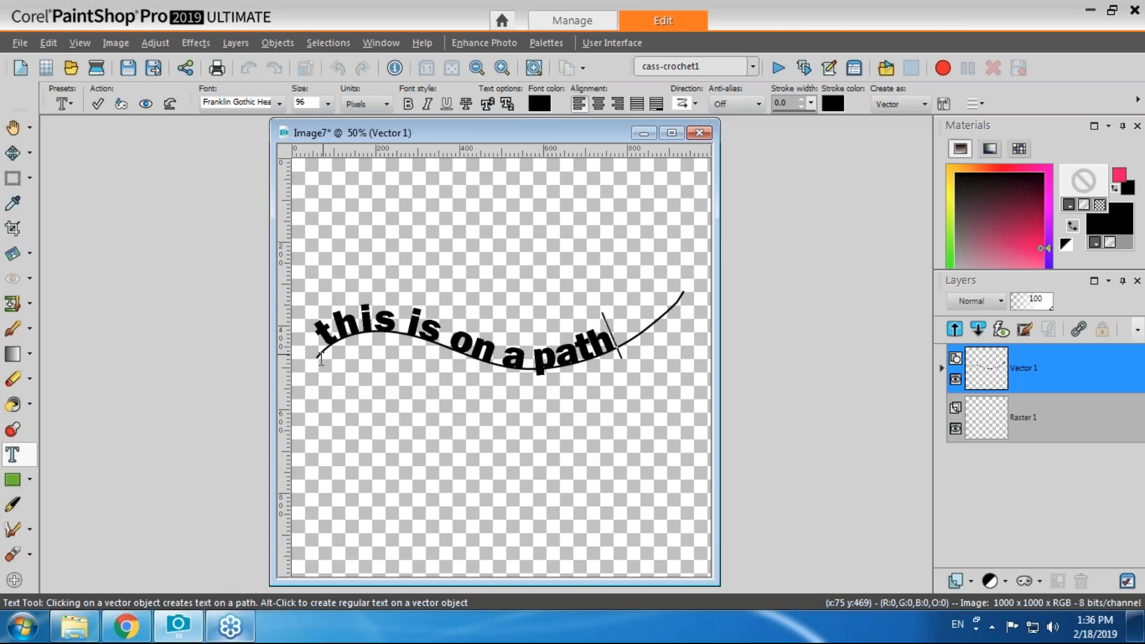
click(169, 103)
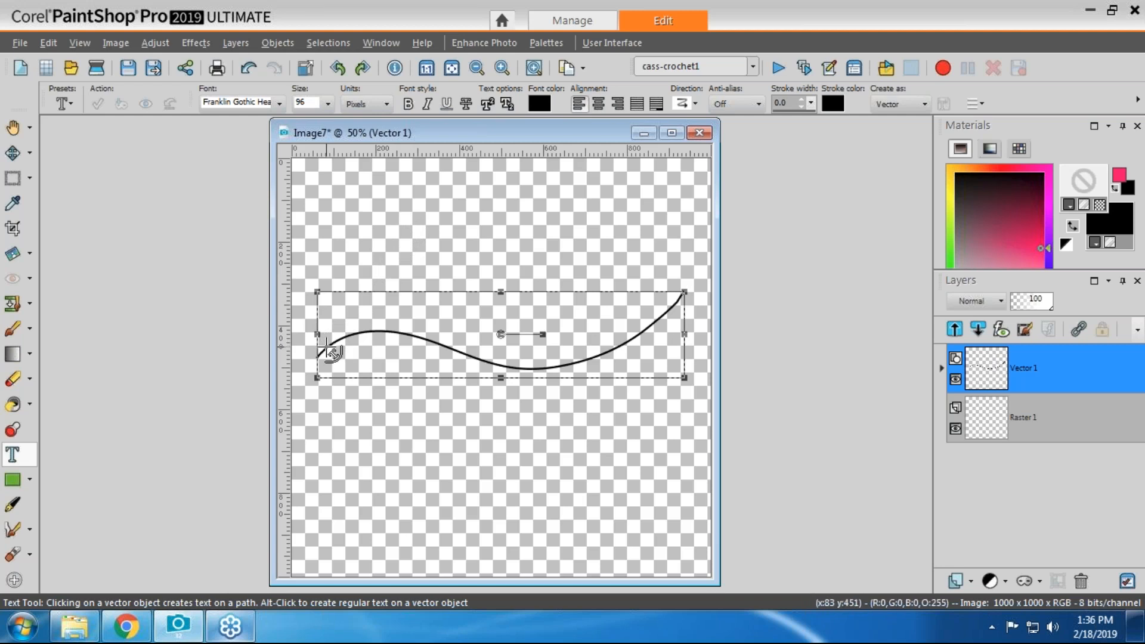
click(328, 348)
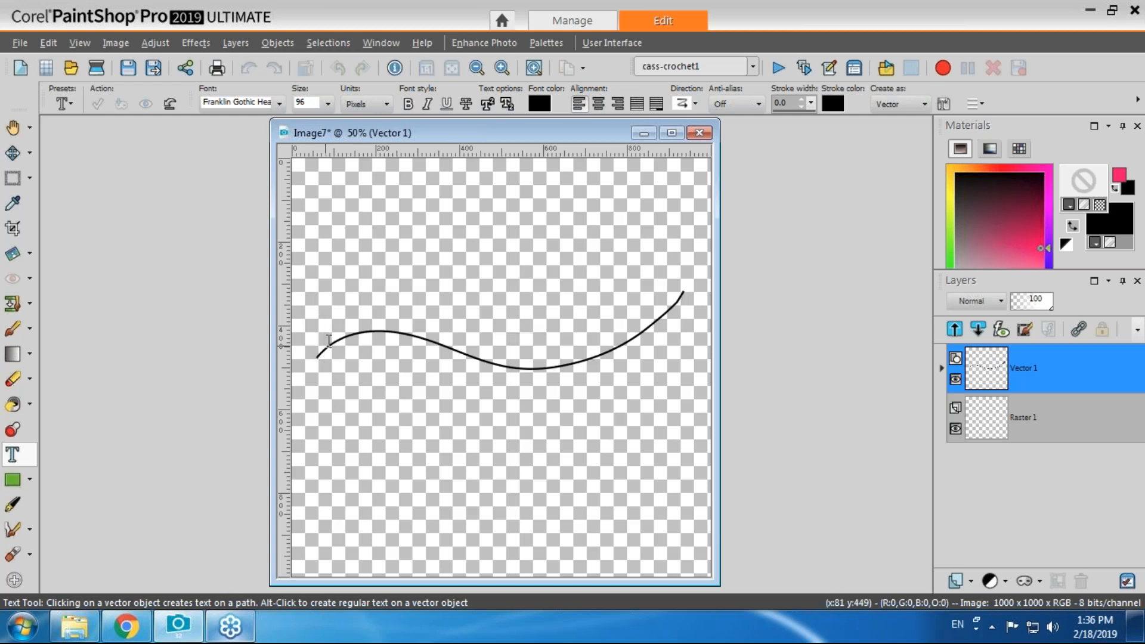
click(169, 105)
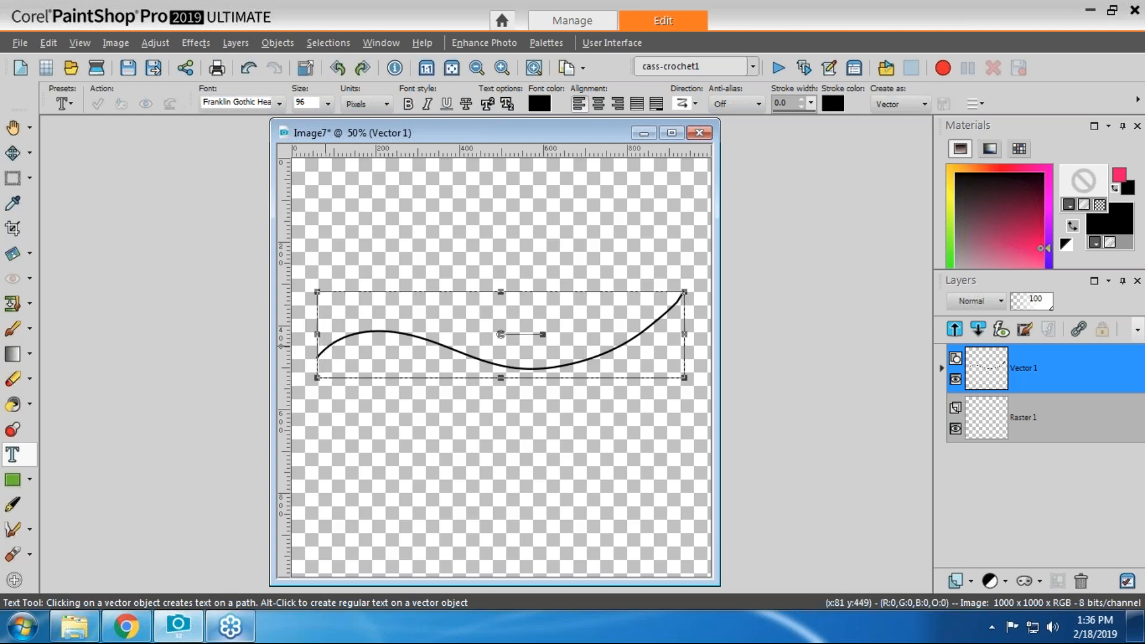
Try entering "this is a path" directly on the wavy path and cancel the text edit.
click(328, 348)
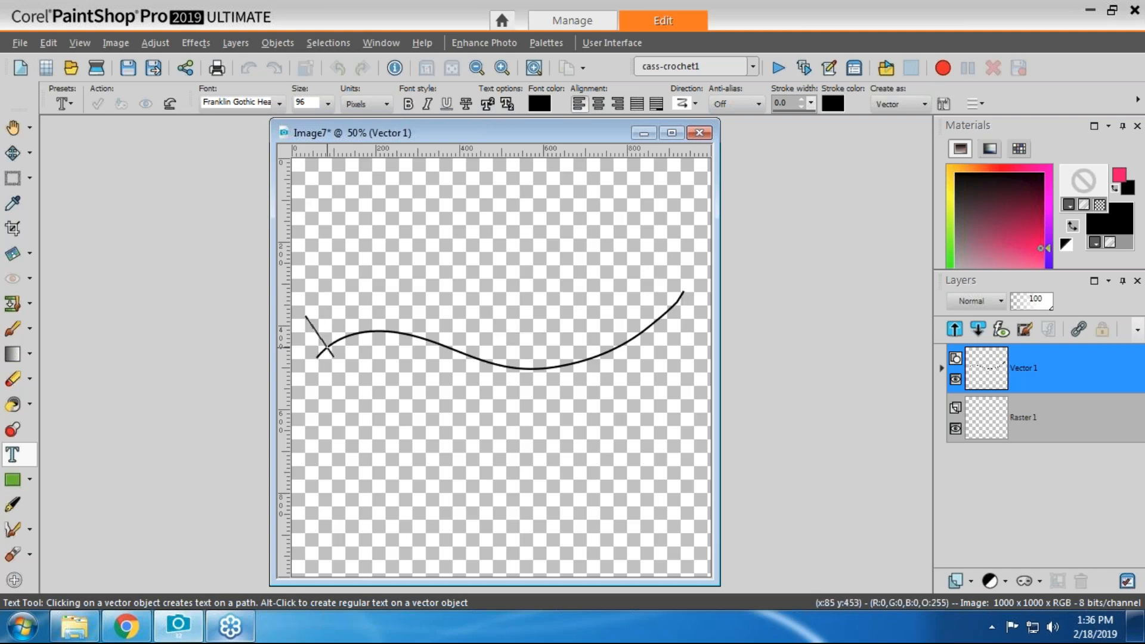
text(thi)
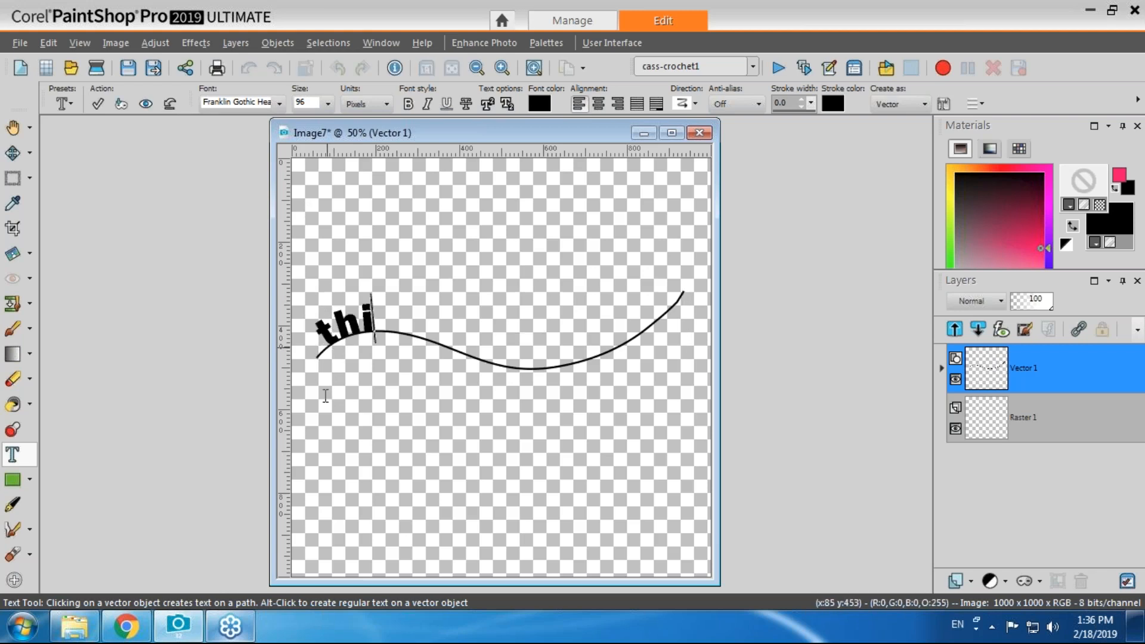
text(s is a path)
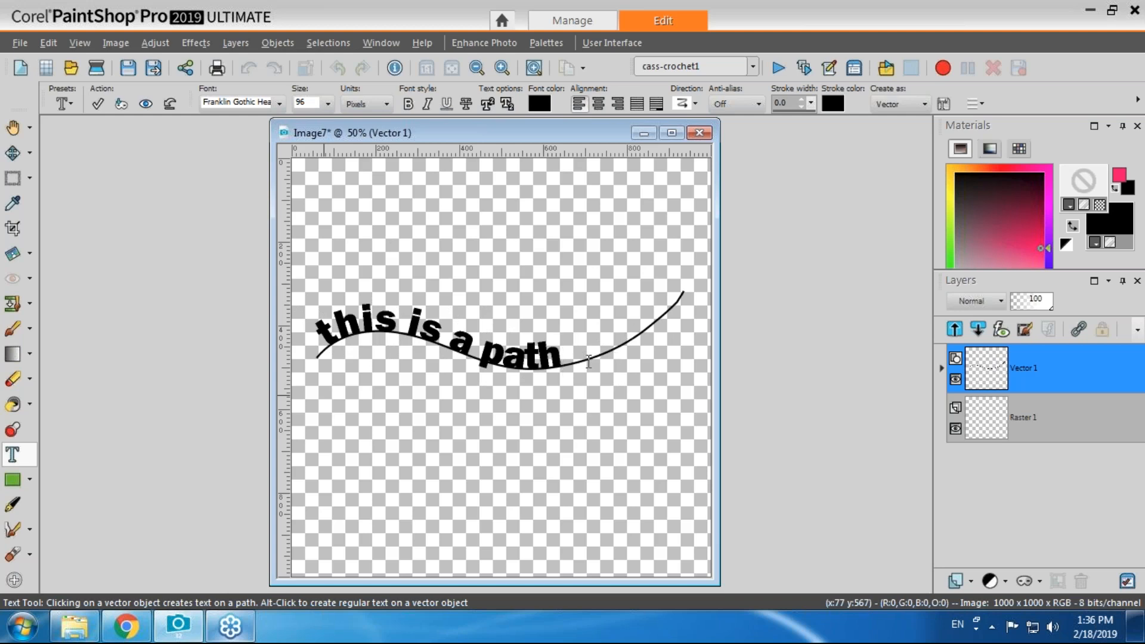
click(170, 104)
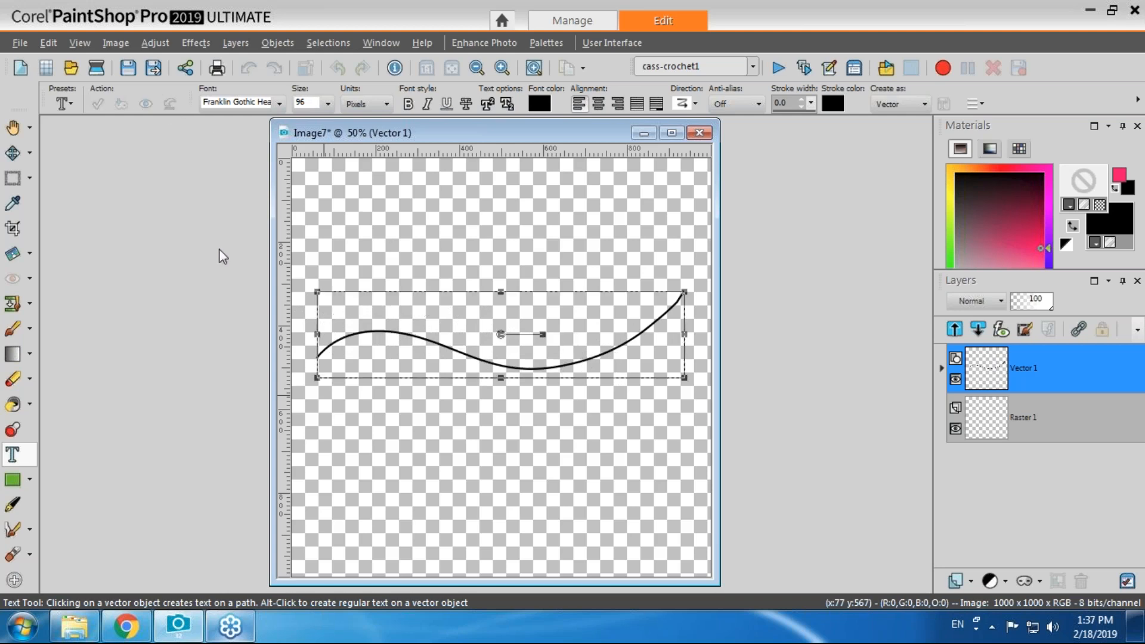
Add straight text reading "this is a path" in the empty area above the wavy path.
click(364, 243)
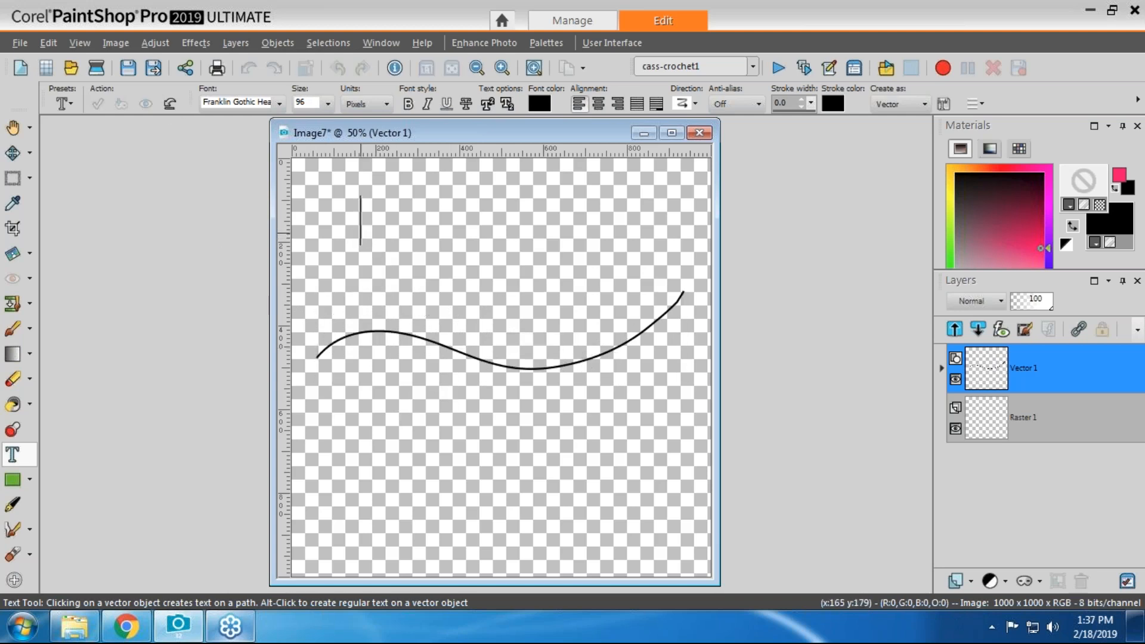
text(this is )
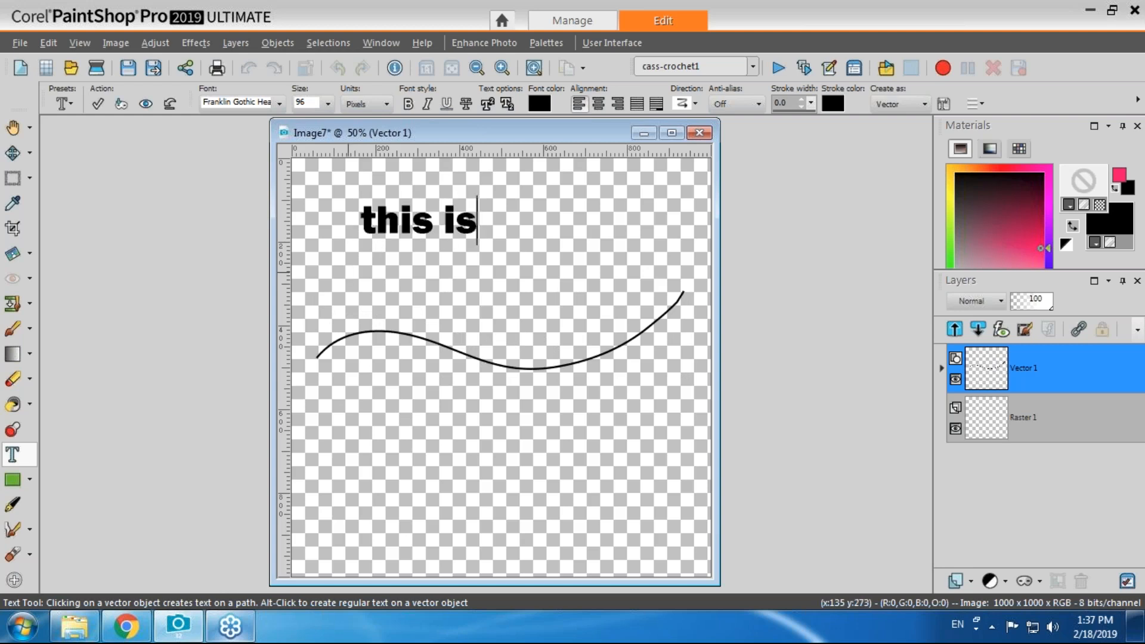
text(a path)
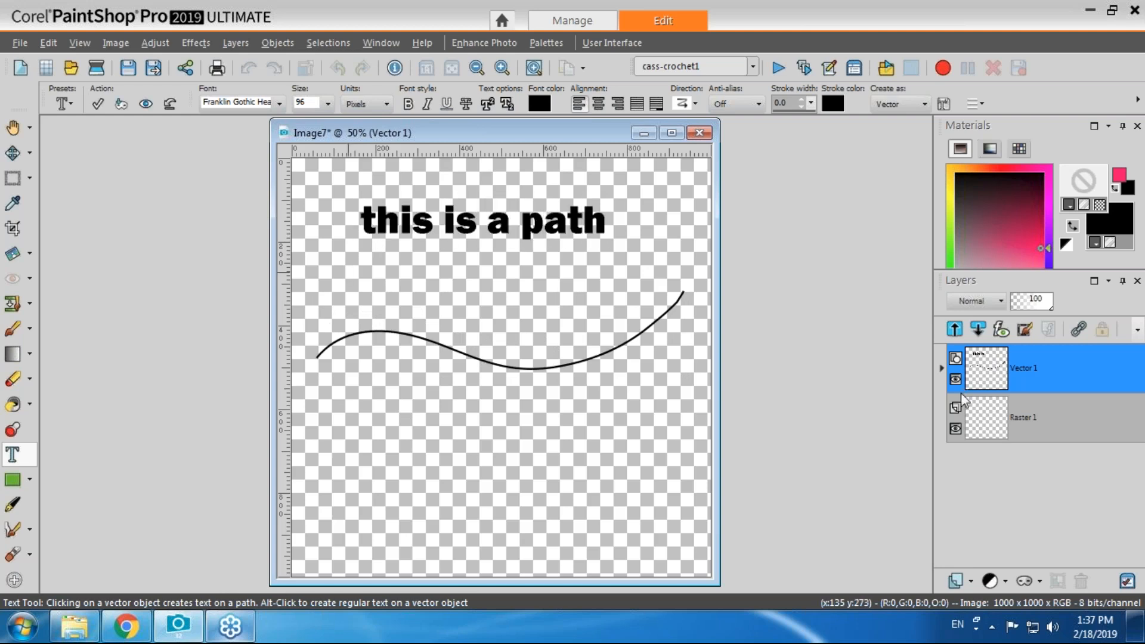
Select both the text and New Path objects in the Vector 1 layer and fit the text to the wavy path.
click(941, 368)
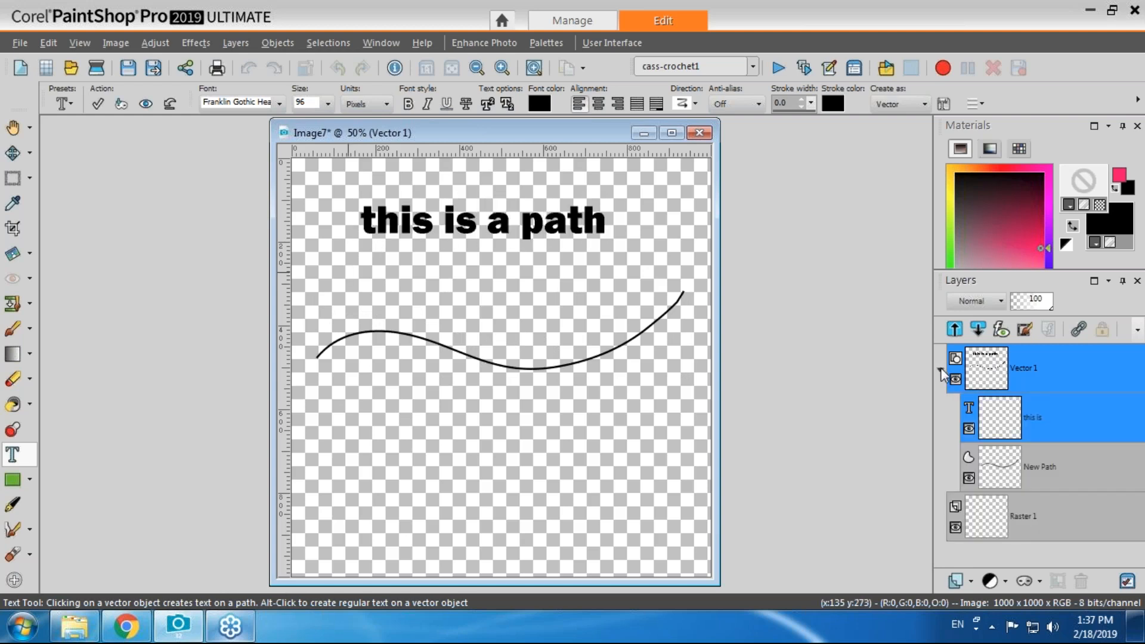
click(1041, 470)
ctrl+click(1036, 423)
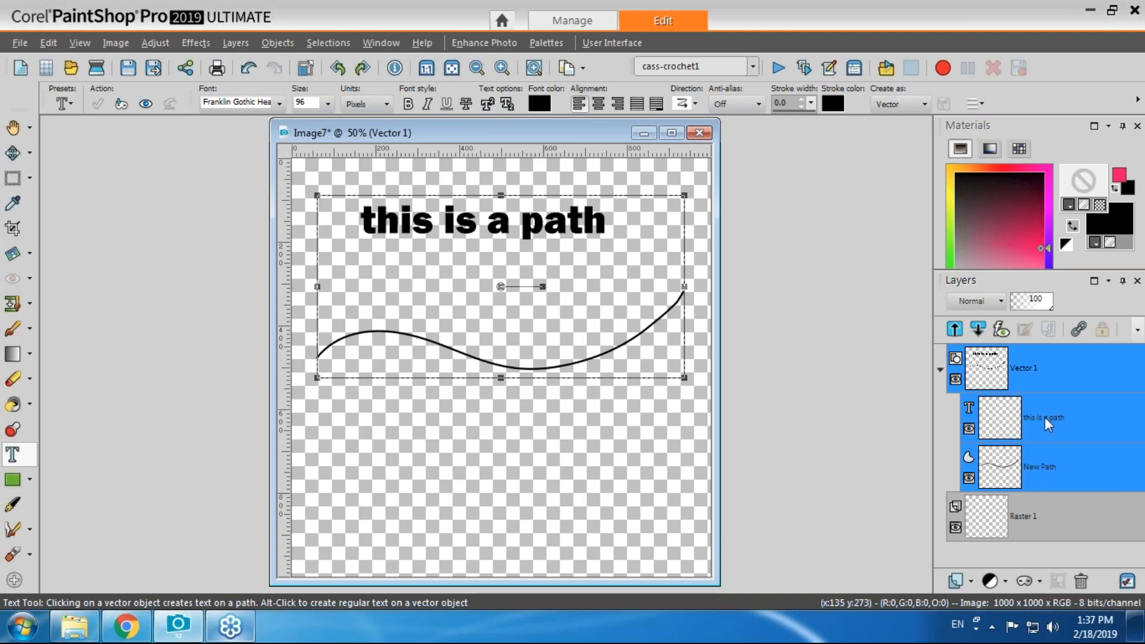
click(279, 43)
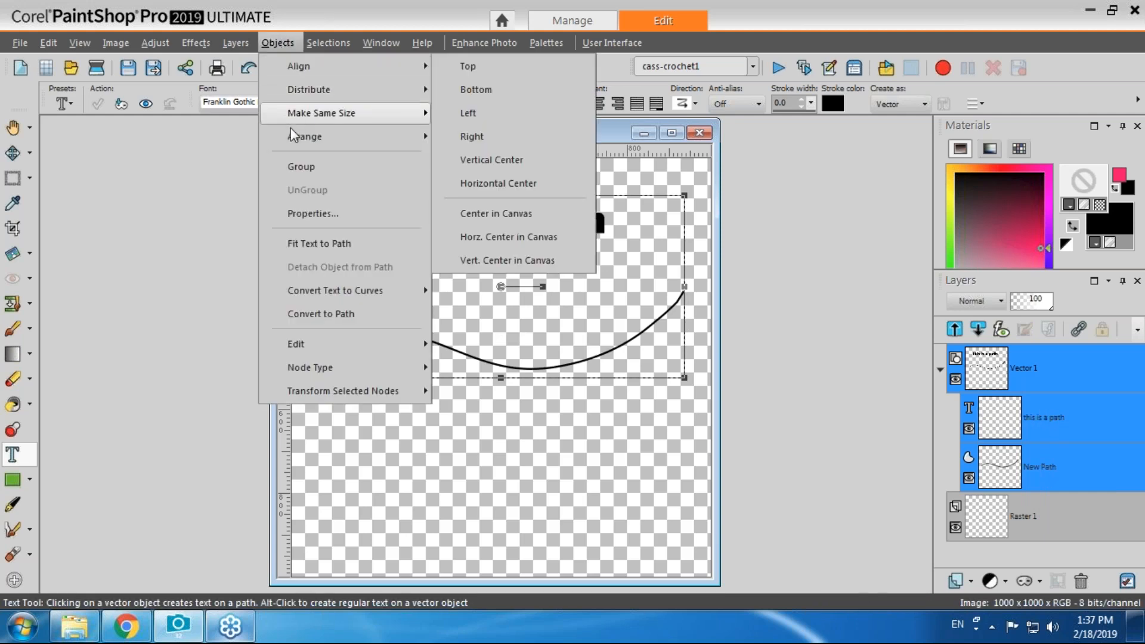
click(312, 244)
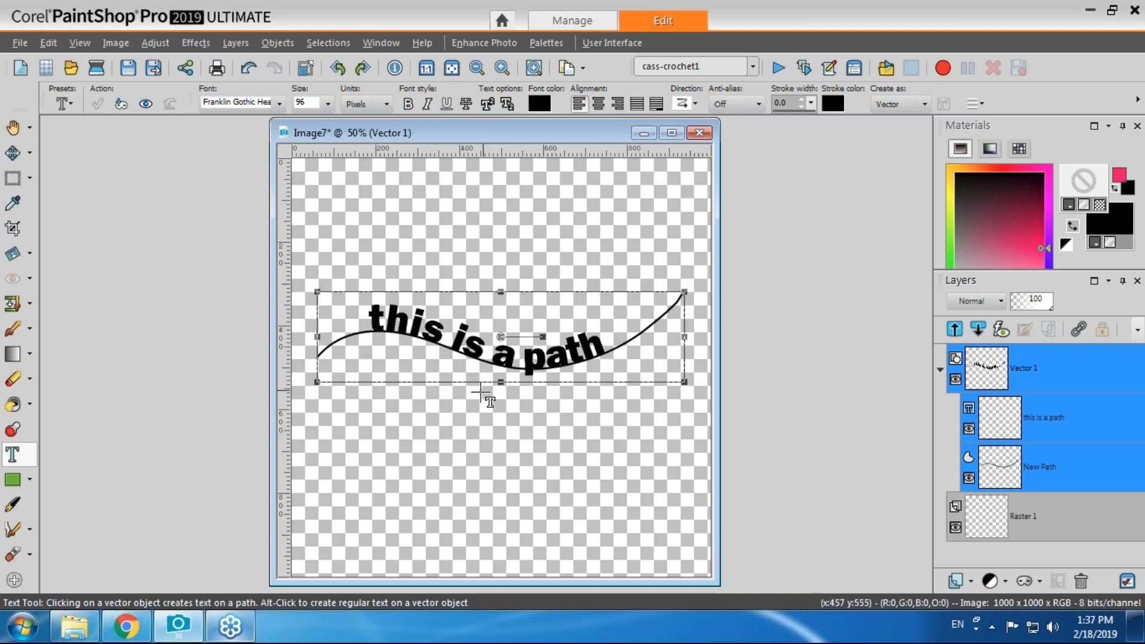
Detach the text from the wavy path and delete the New Path object.
click(279, 43)
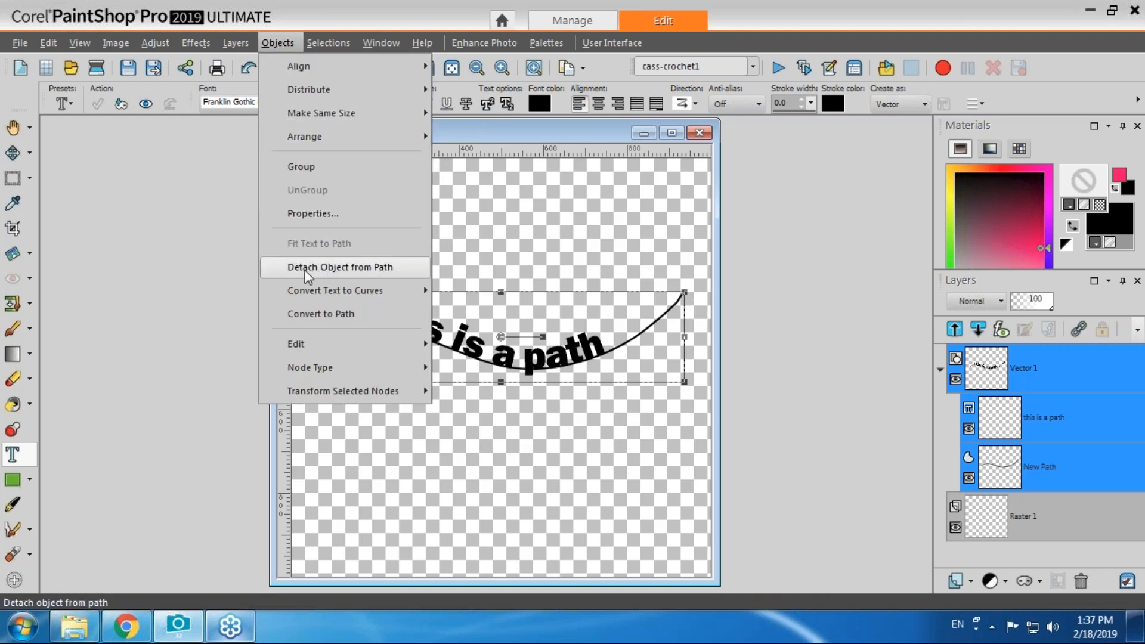
click(340, 270)
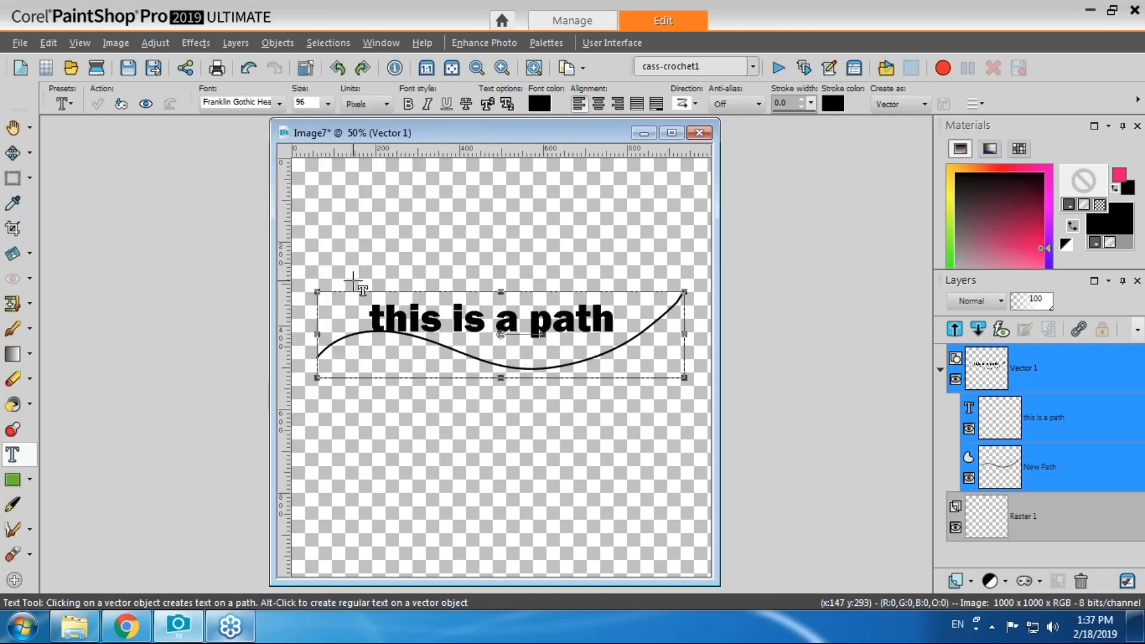
click(1048, 475)
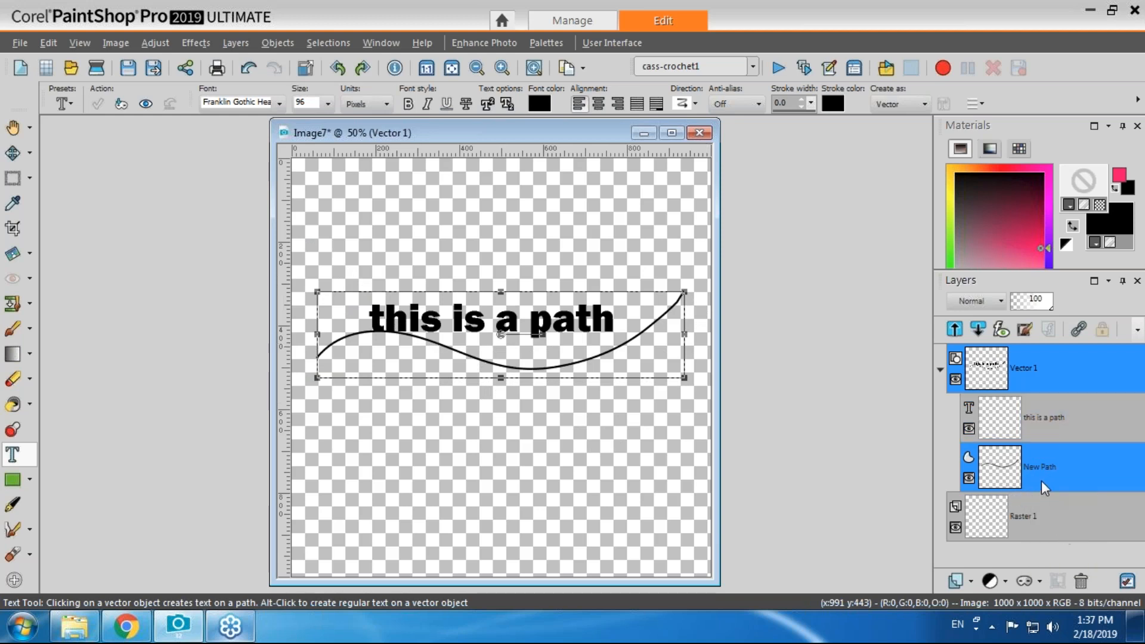
key(Delete)
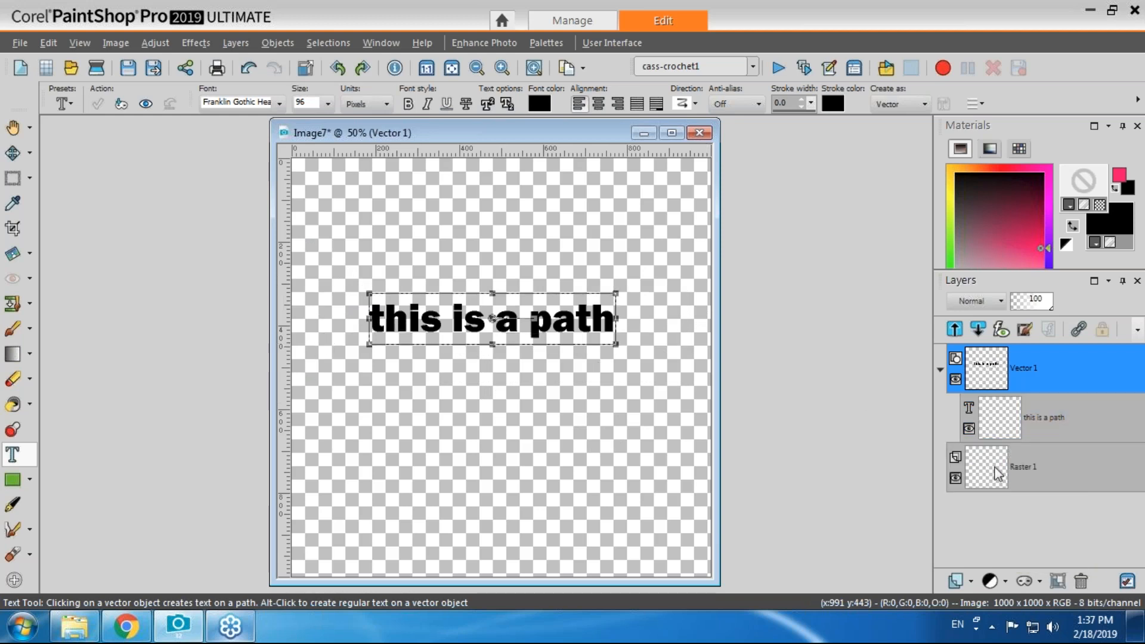
Draw a freehand bowl-shaped Pen path beneath the text with black stroke and transparent fill.
click(997, 473)
click(1007, 429)
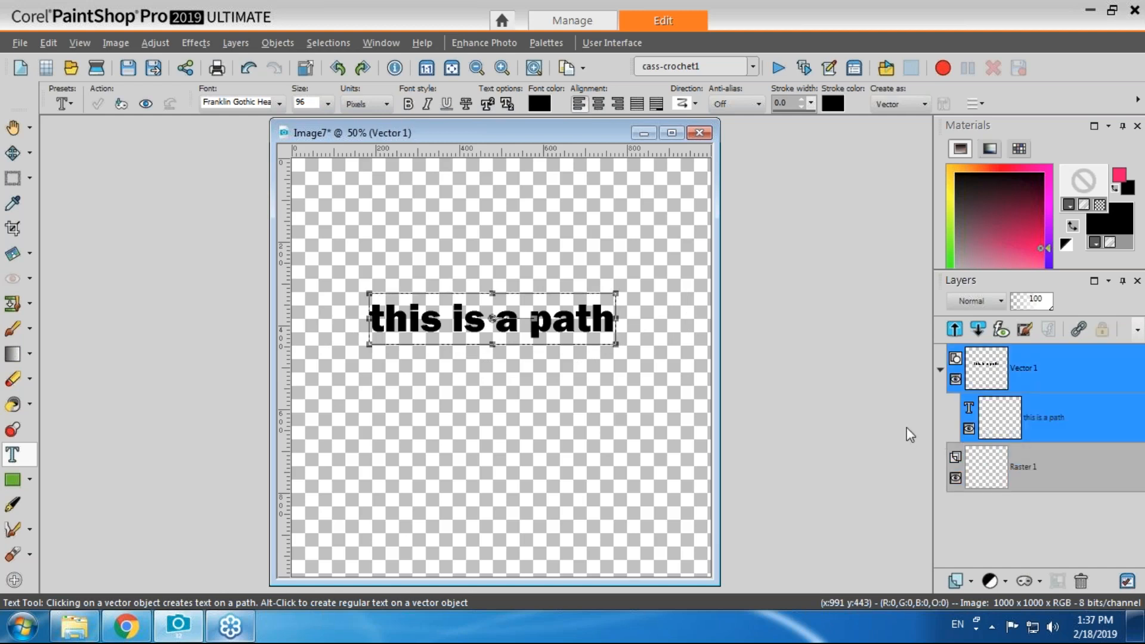
click(13, 505)
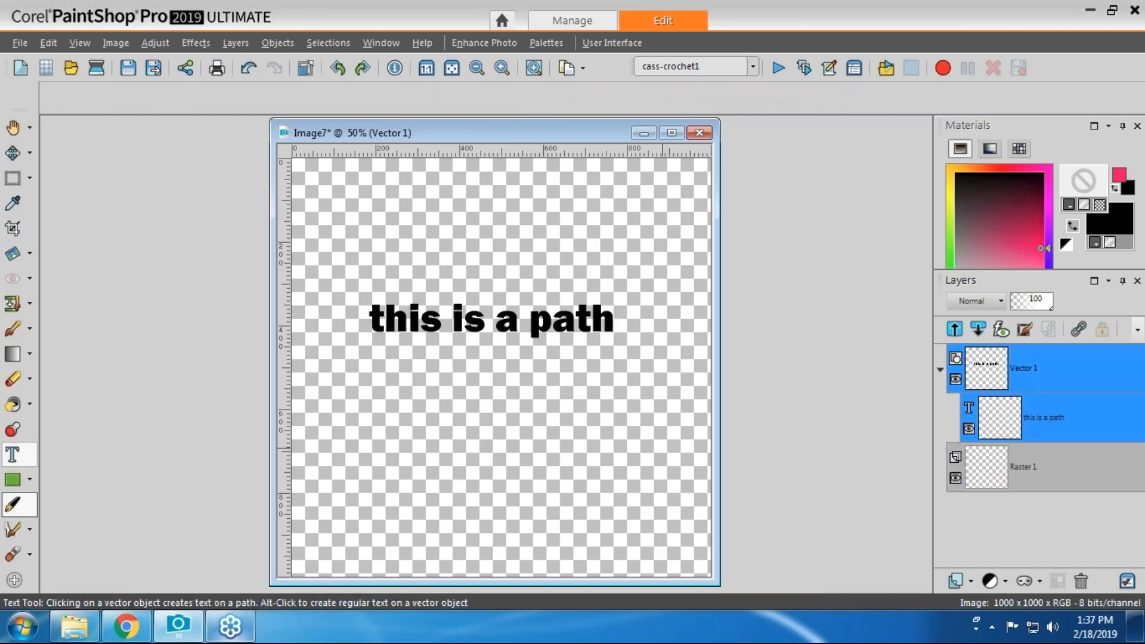
click(1069, 227)
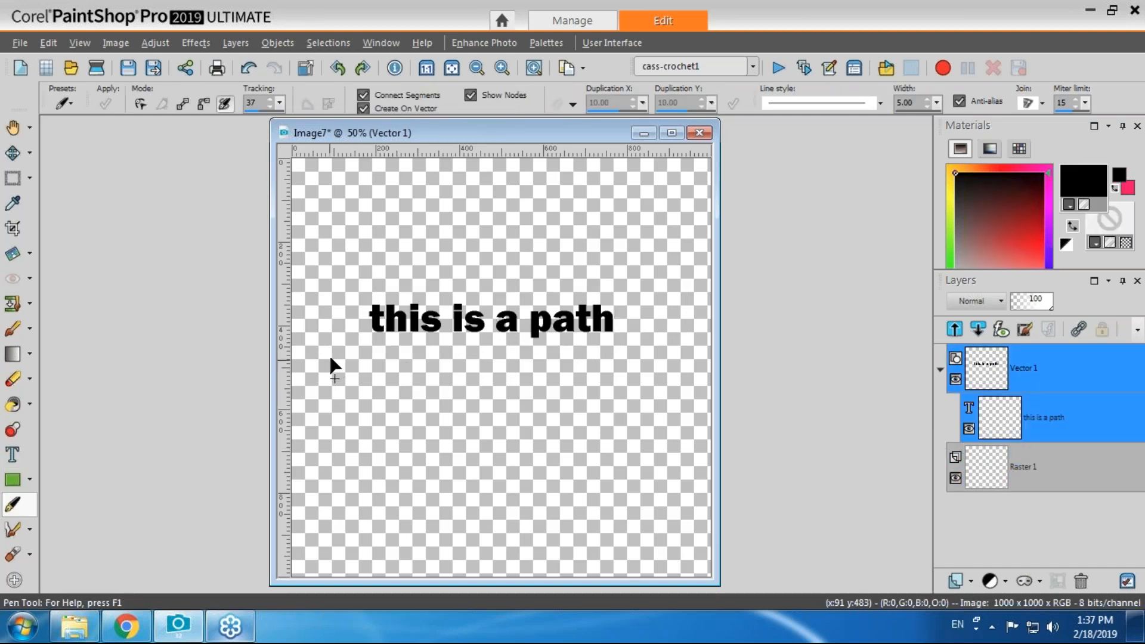
mouse_move(336, 360)
mouse_down()
mouse_move(371, 400)
mouse_move(548, 448)
mouse_move(596, 435)
mouse_move(665, 369)
mouse_up()
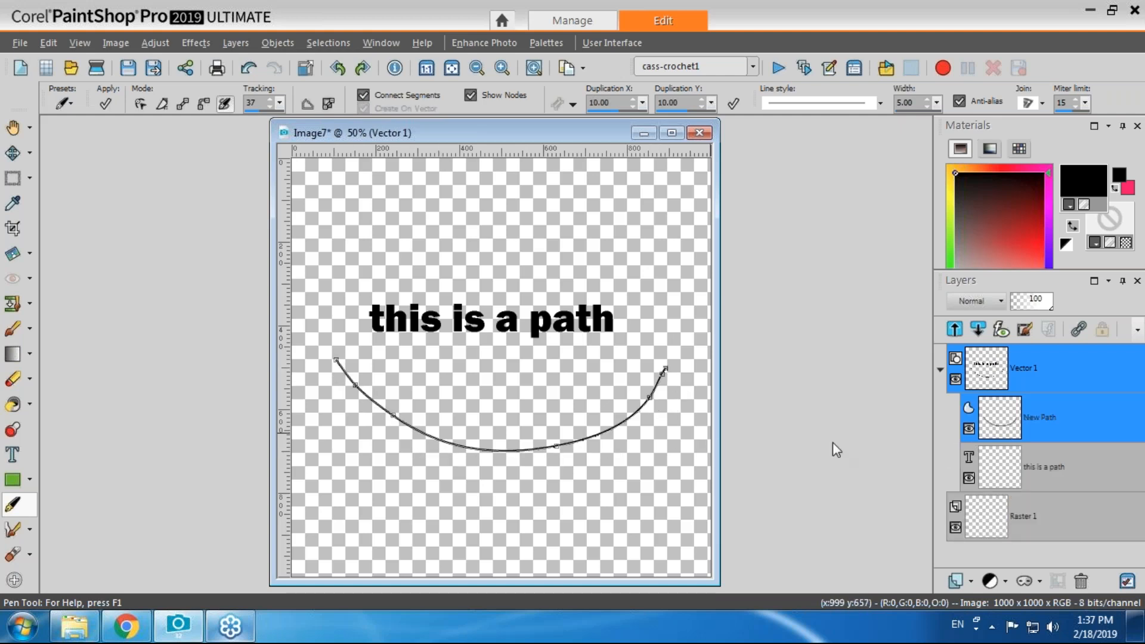
Fit the "this is a path" text to the bowl-shaped path, and delete both objects from Vector 1.
ctrl+click(1034, 467)
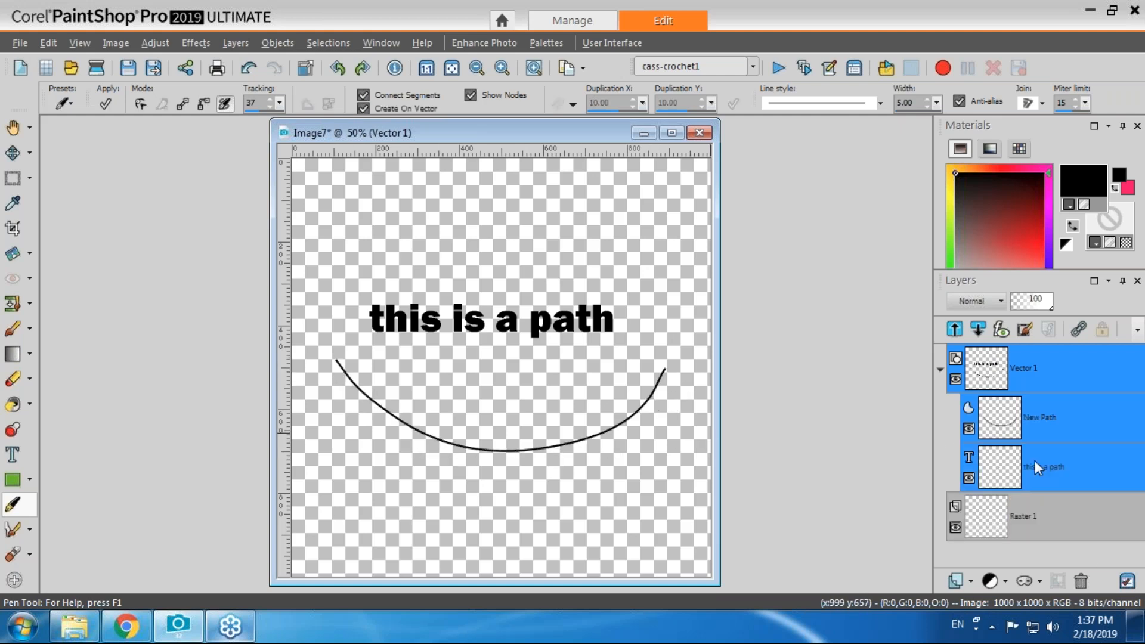
click(277, 44)
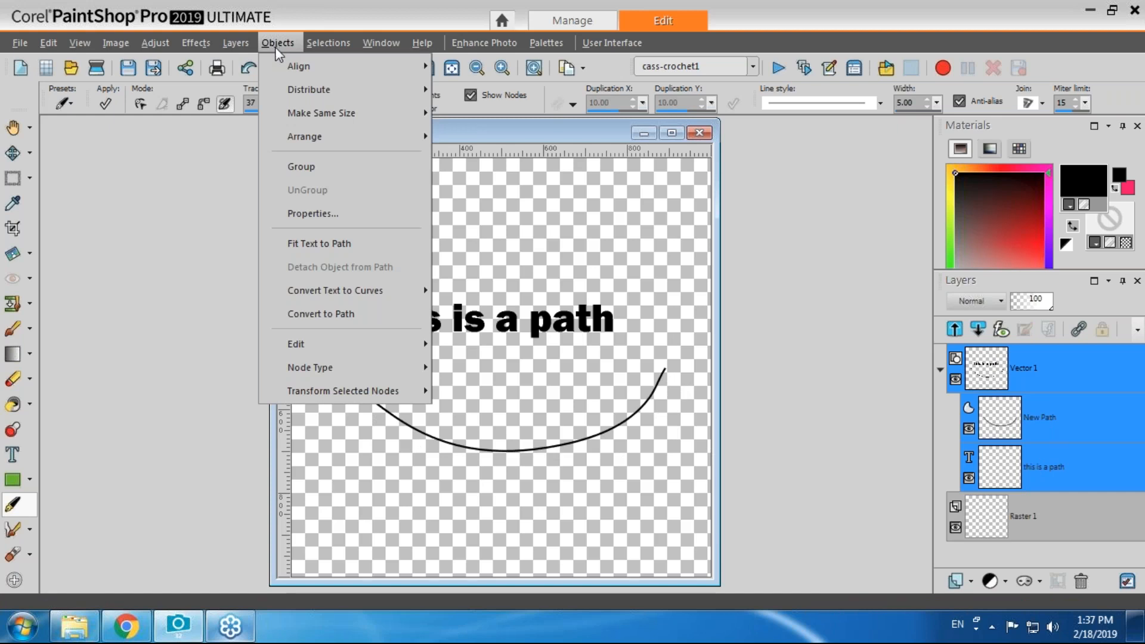
click(307, 244)
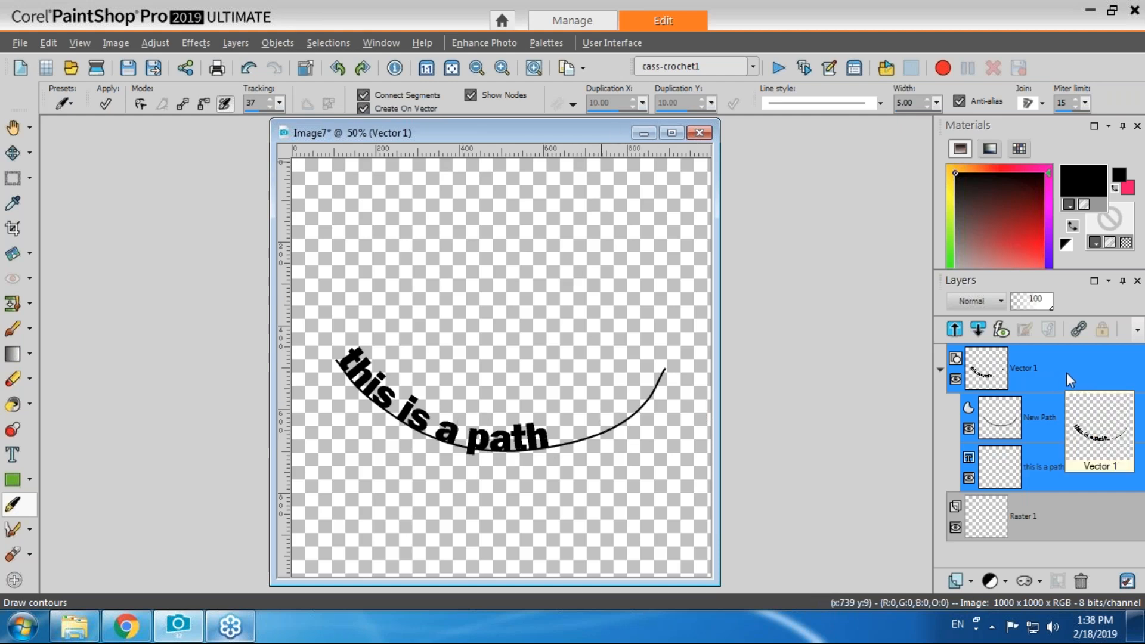
click(1080, 585)
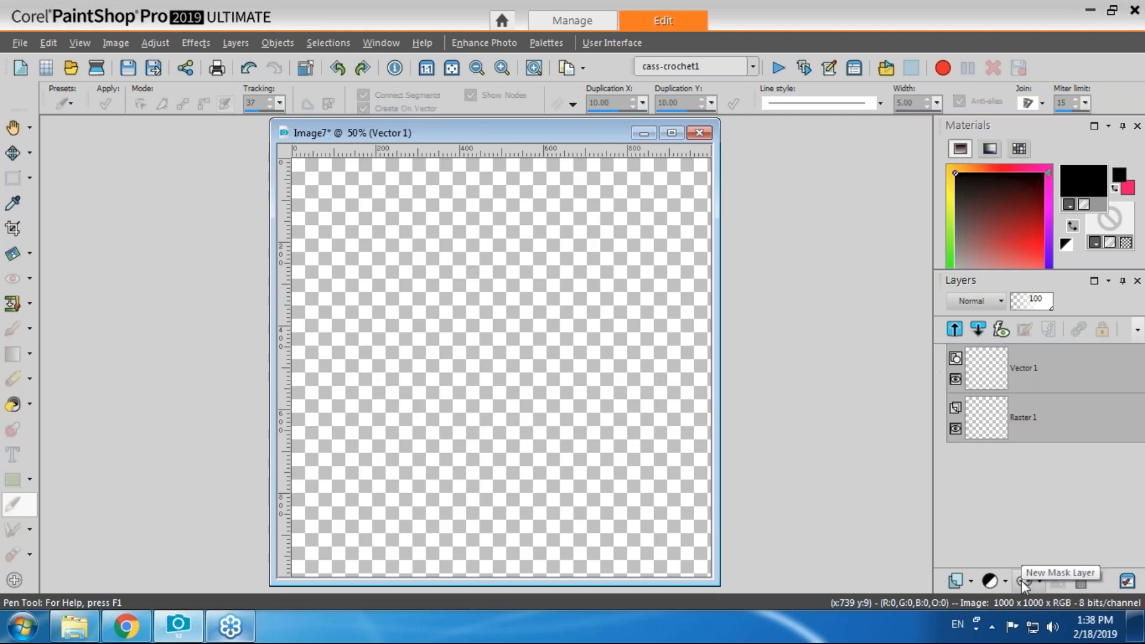
Delete the empty Vector 1 layer and draw an unfilled circle with black stroke, radius about 317 pixels, near the canvas centre.
click(1040, 374)
click(1081, 582)
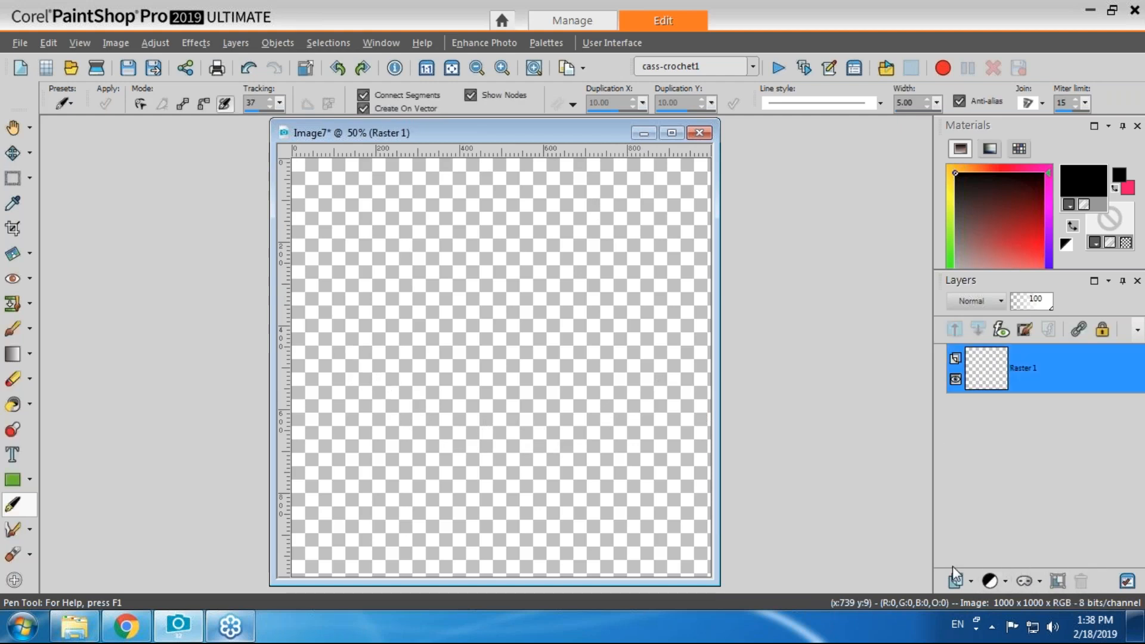
click(30, 479)
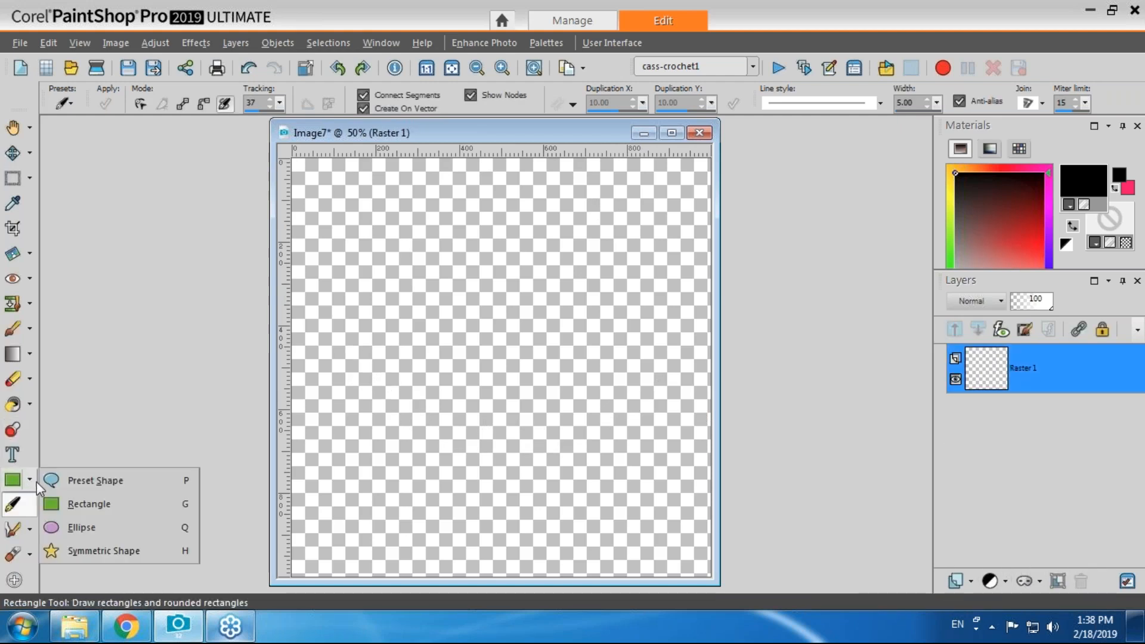
click(83, 527)
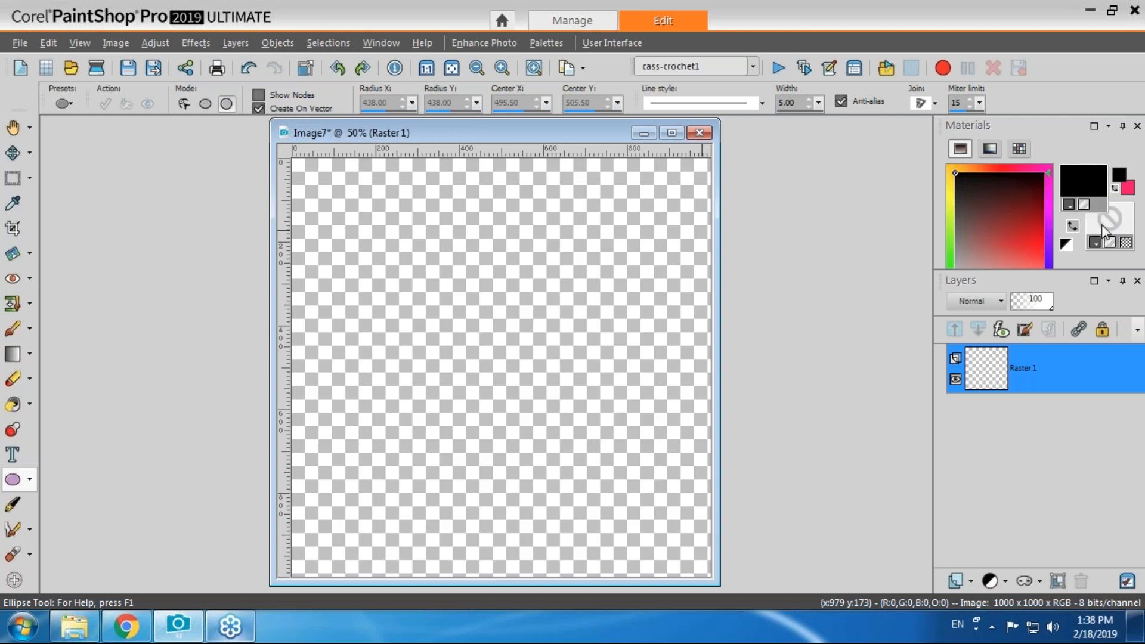
drag(387, 229, 625, 488)
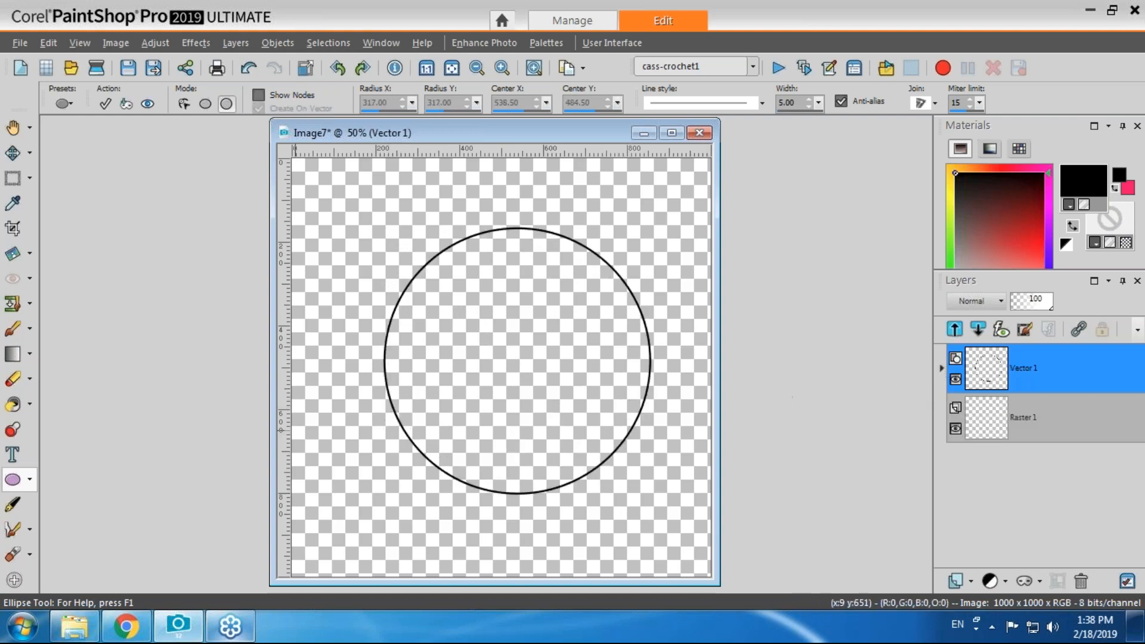
Add centre-aligned text "this is a webinar" along the top of the circle, with black fill and no stroke.
click(12, 454)
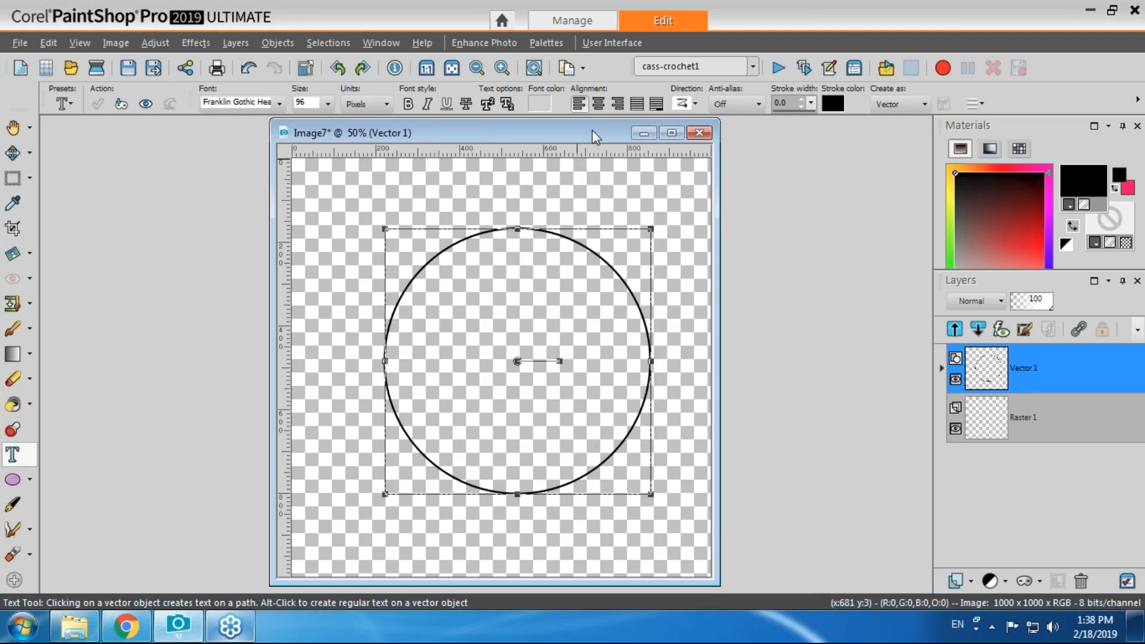
click(599, 105)
click(516, 231)
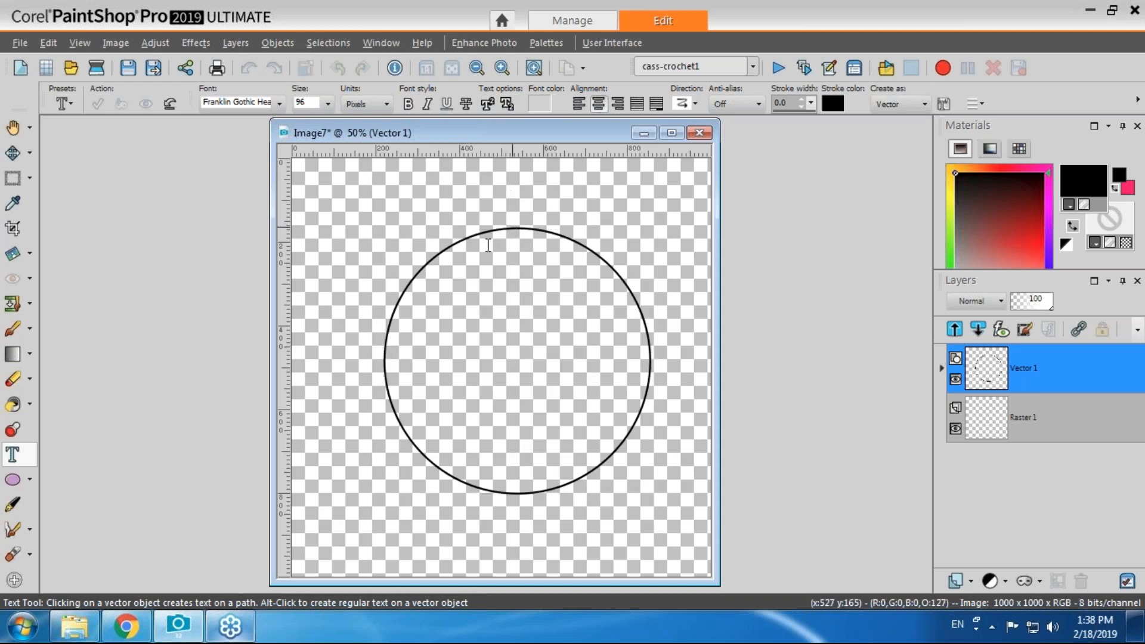
text(Thi)
drag(551, 196, 469, 207)
click(1074, 226)
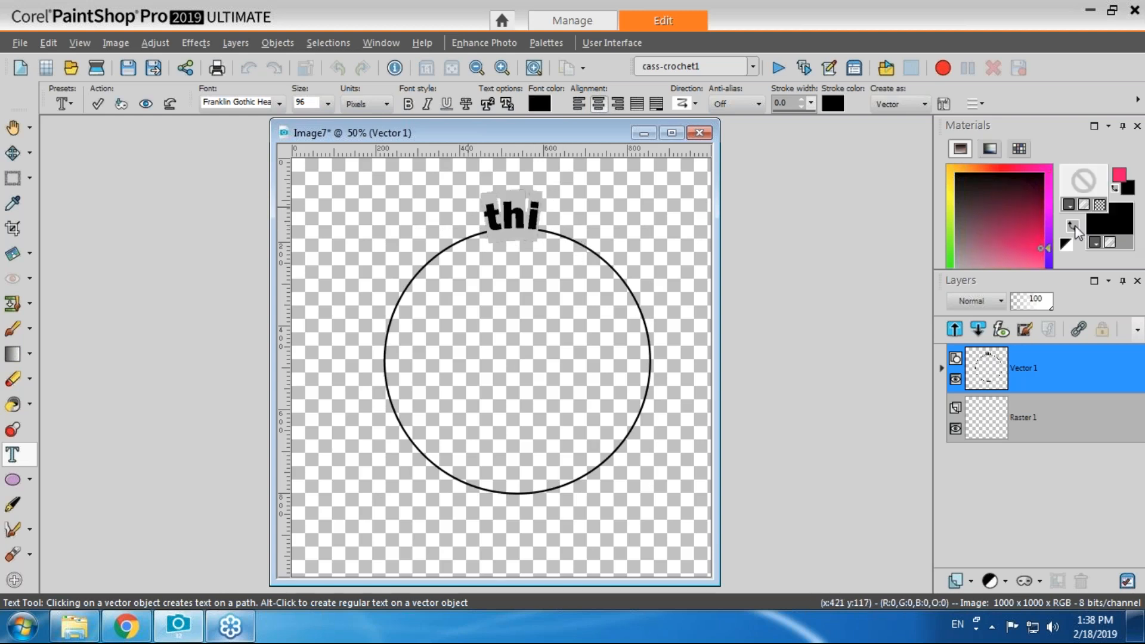
click(540, 225)
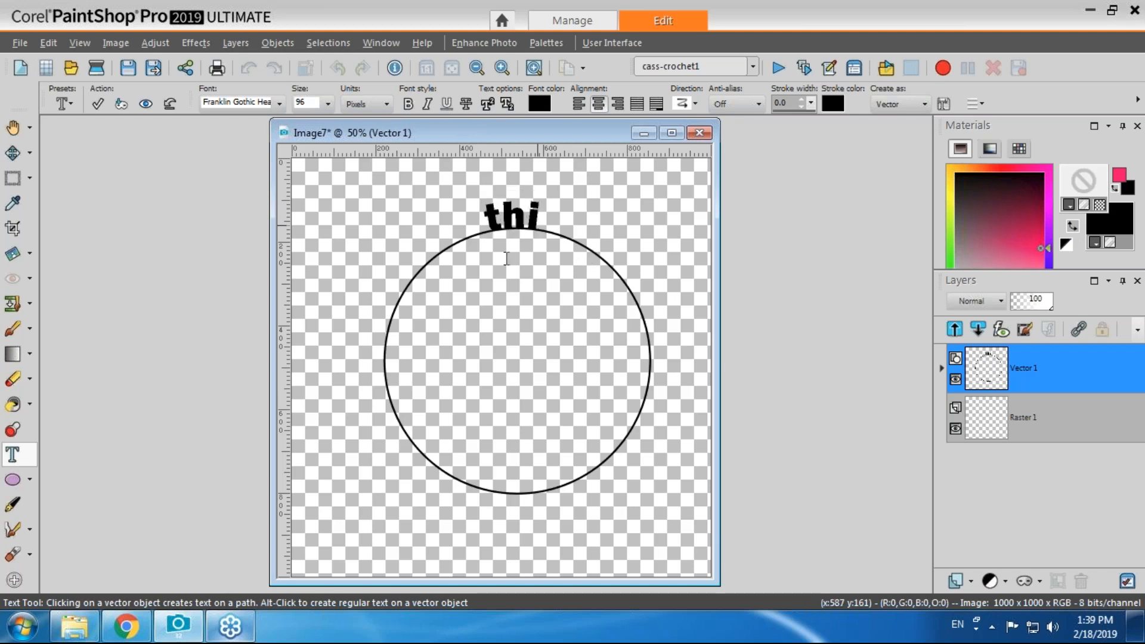
text(s is a w)
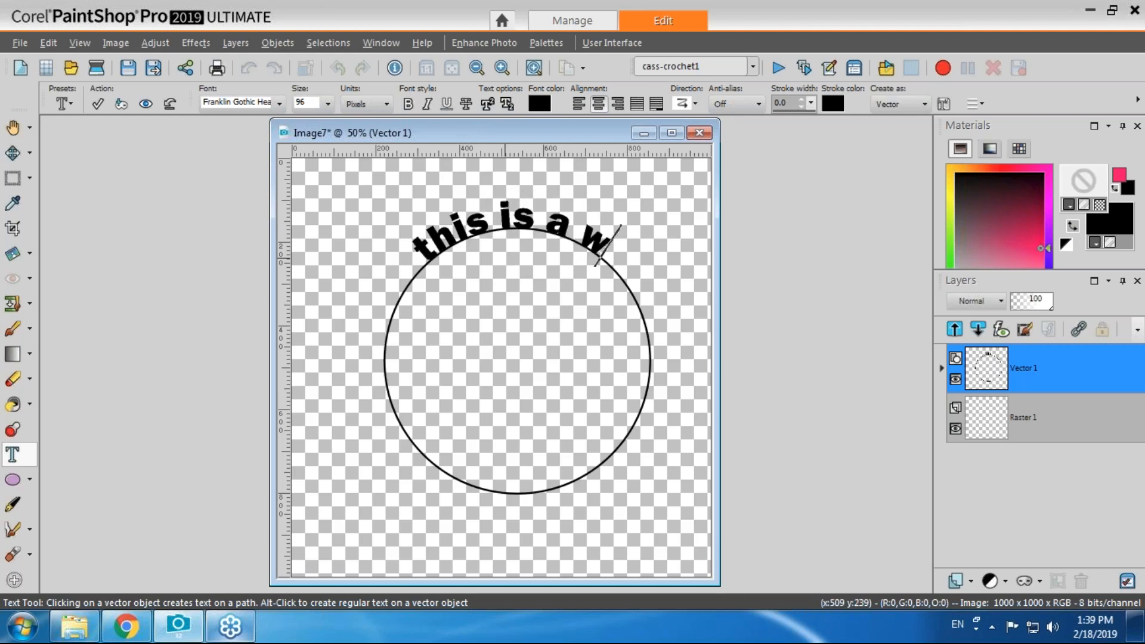
text(ebinar)
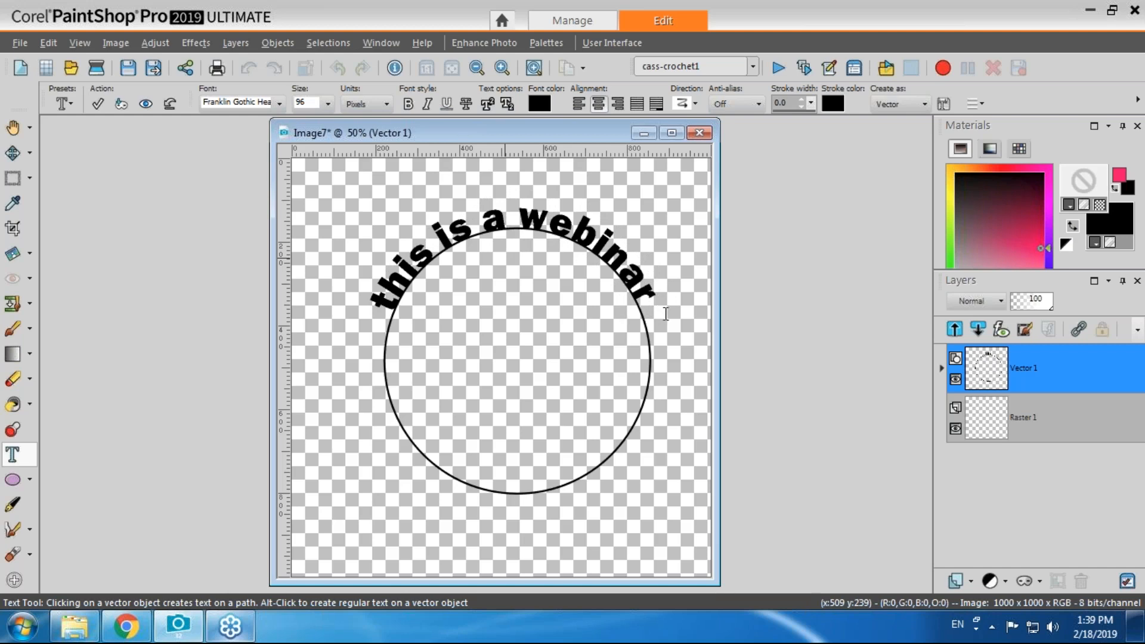
Set the offset of the whole "this is a webinar" text to 20 and apply the text.
drag(659, 307, 364, 310)
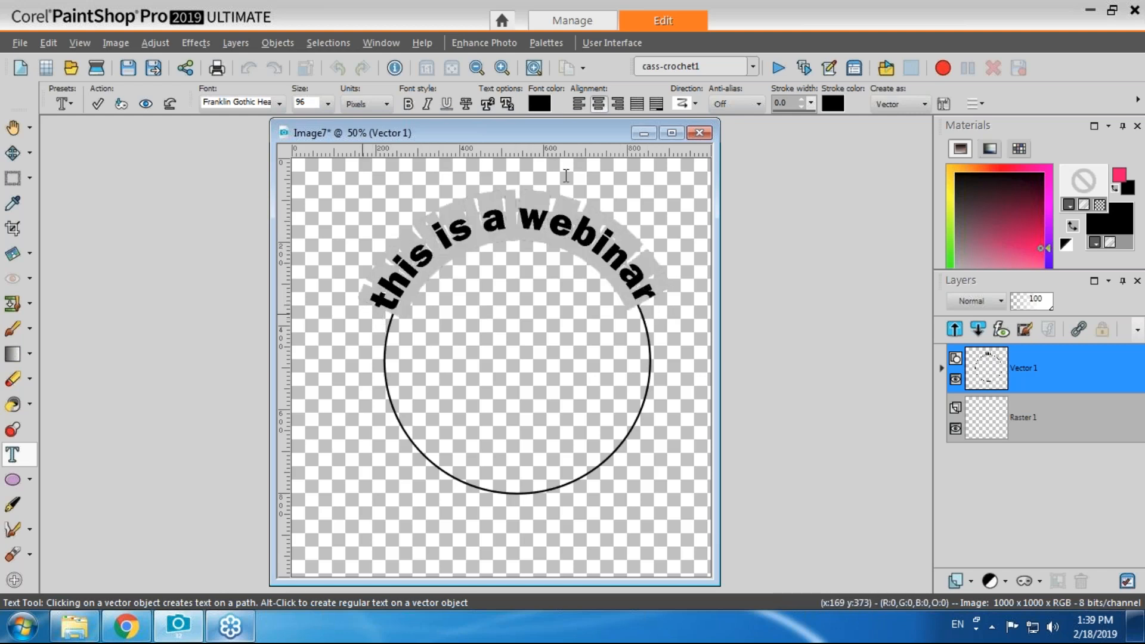
click(982, 102)
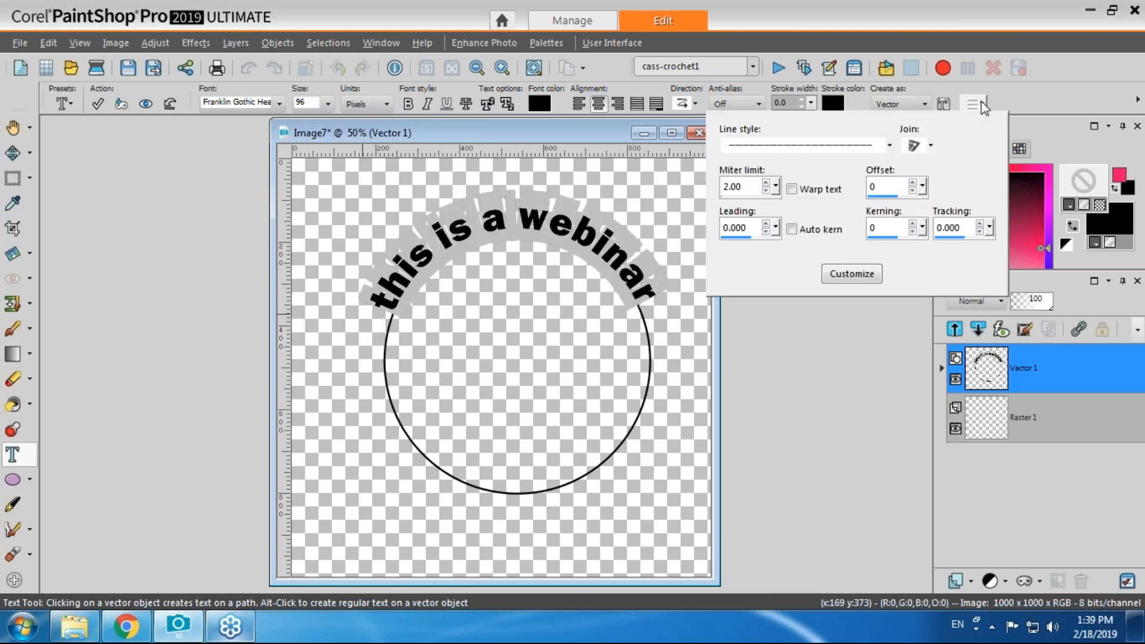
click(913, 183)
click(913, 183)
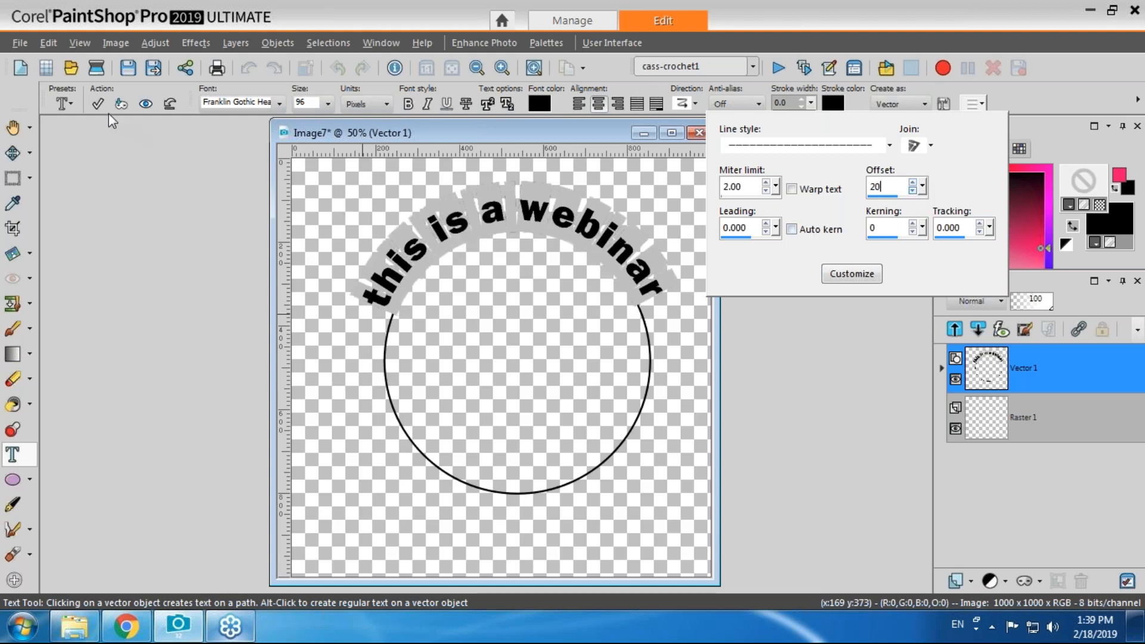
click(97, 103)
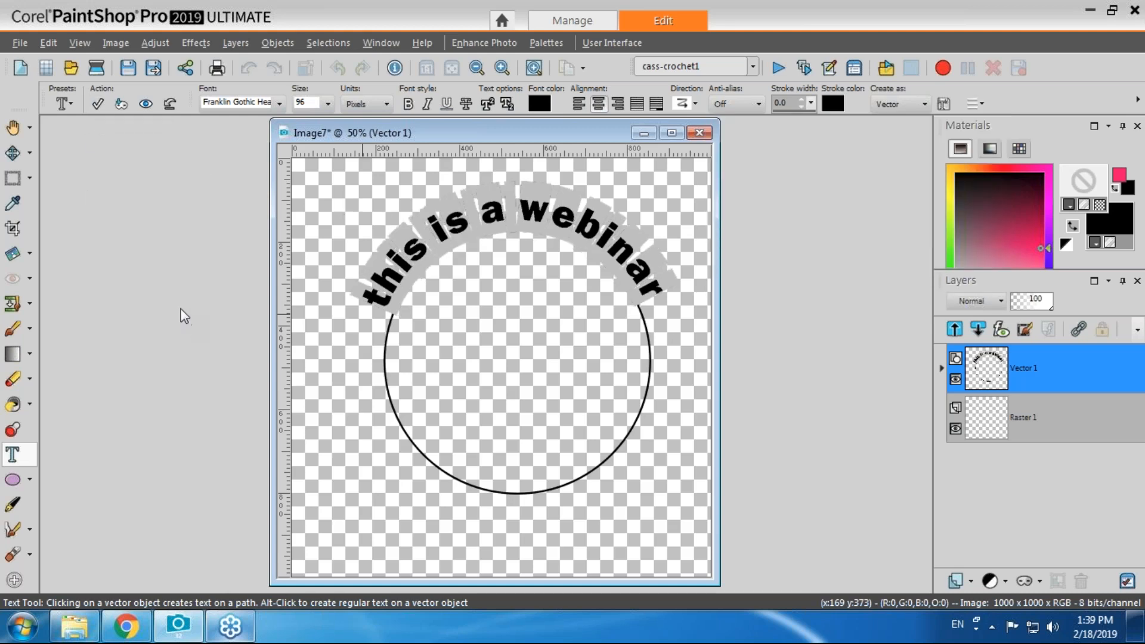
click(97, 101)
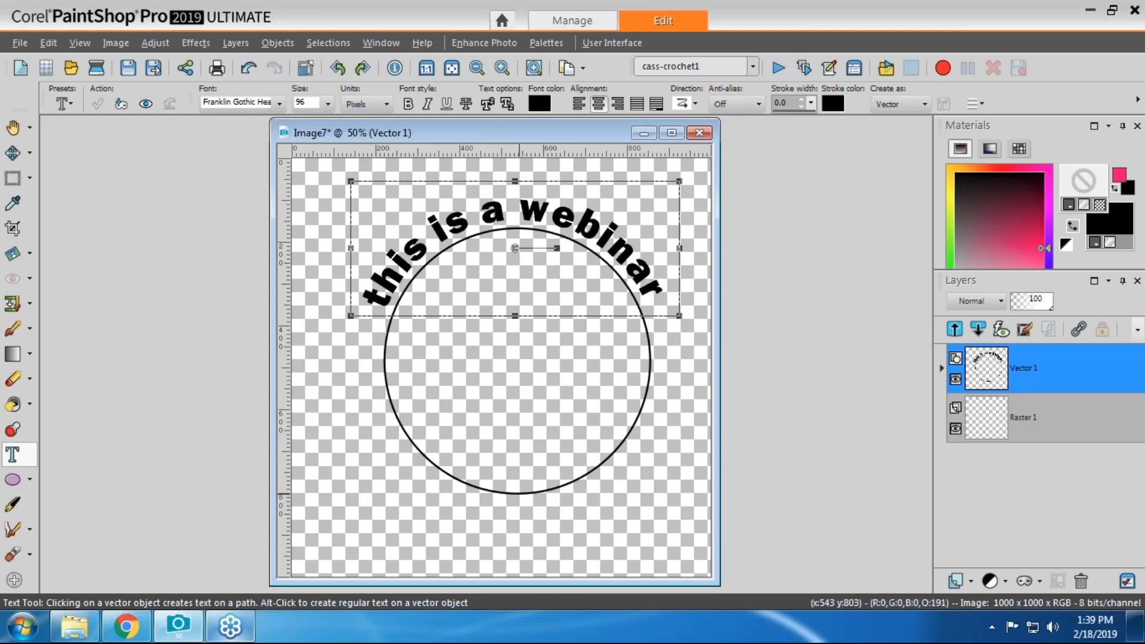
Enter the text "about the Text tool" along the bottom of the circle.
click(519, 496)
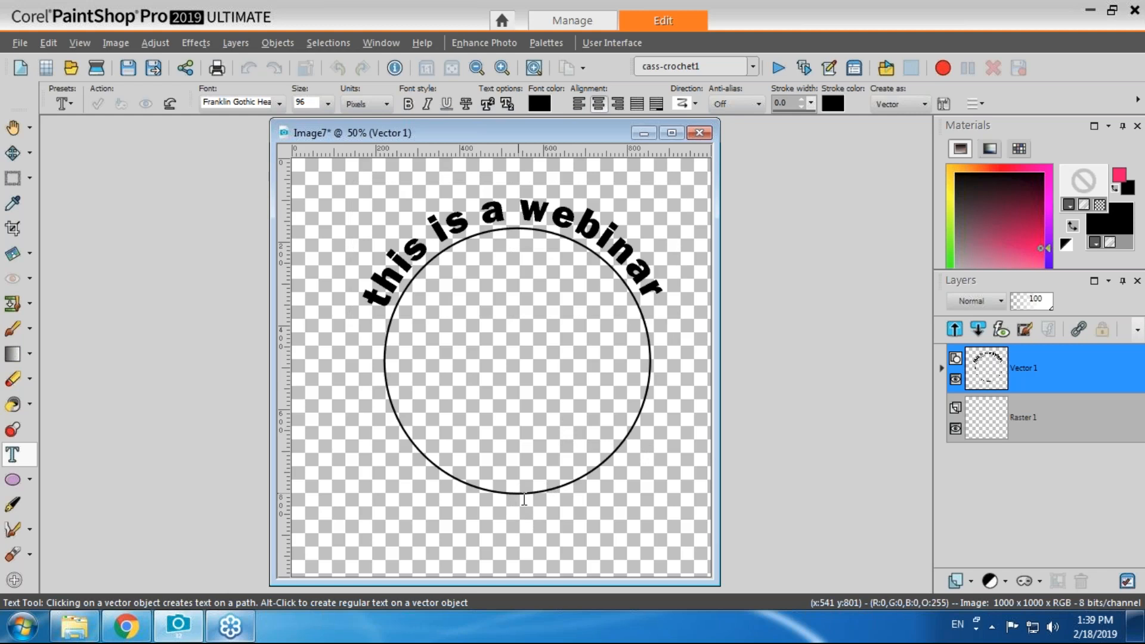
text(abut t)
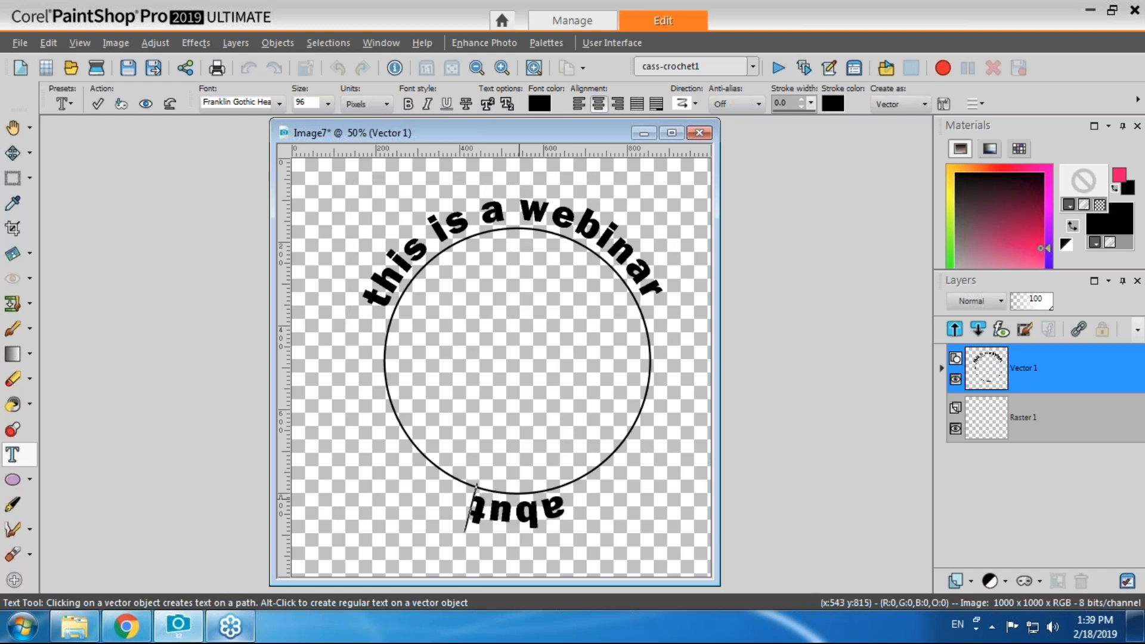
key(BackSpace)
key(BackSpace)
key(BackSpace)
key(BackSpace)
text(out the t)
key(BackSpace)
text(Text t)
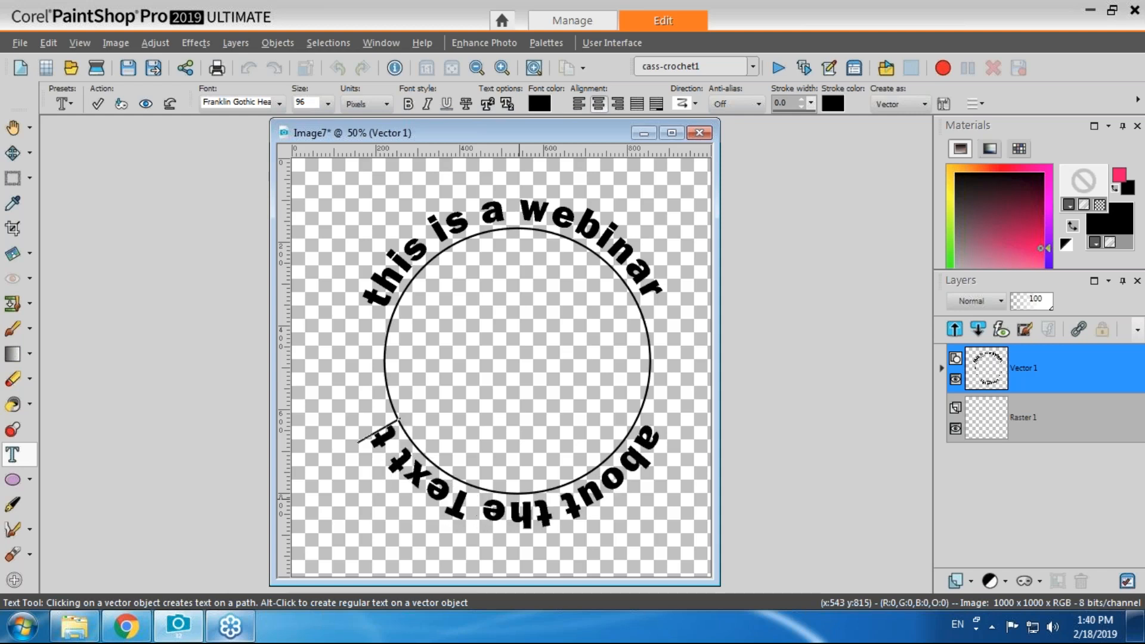
text(ool)
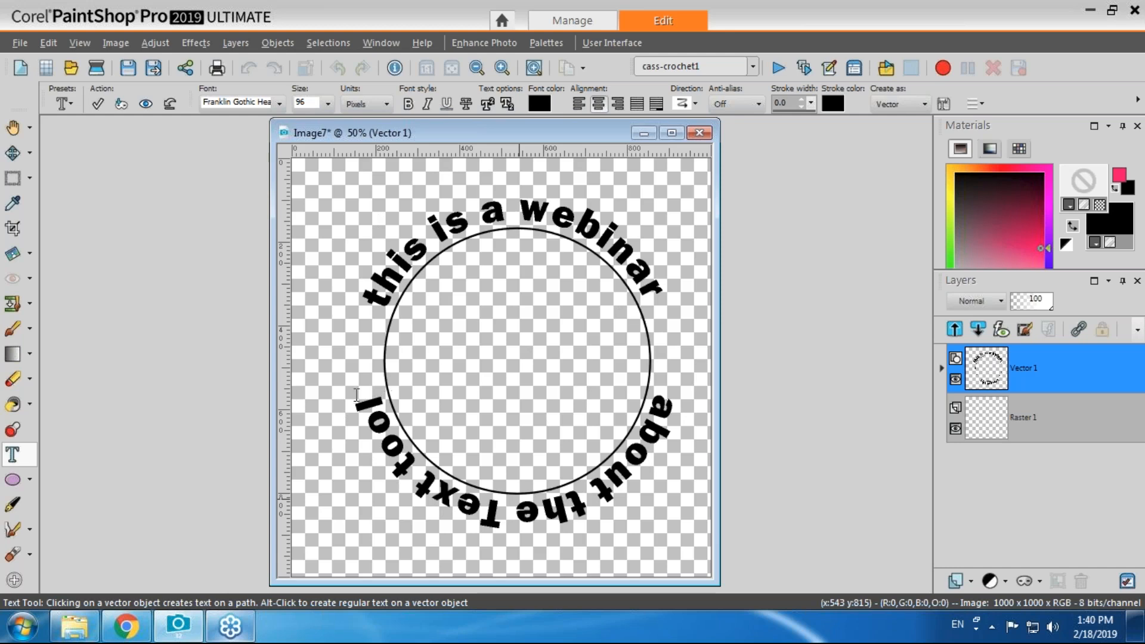
Expand the Vector 1 layer, apply the text along the circle's bottom and delete that text object.
drag(355, 390, 702, 382)
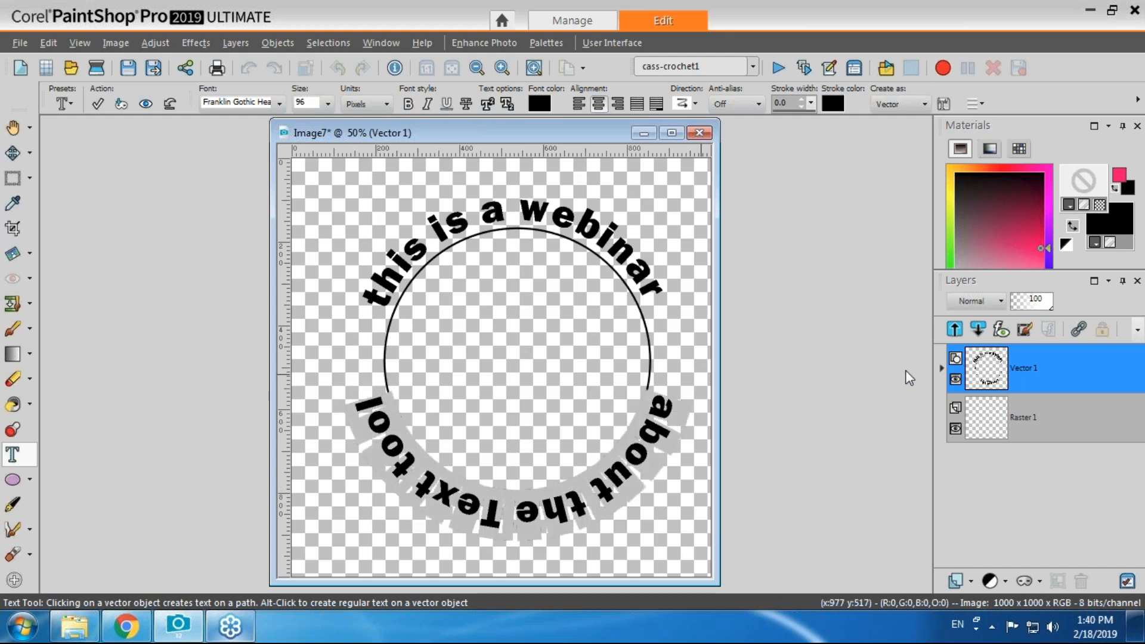
click(942, 367)
mouse_move(1004, 420)
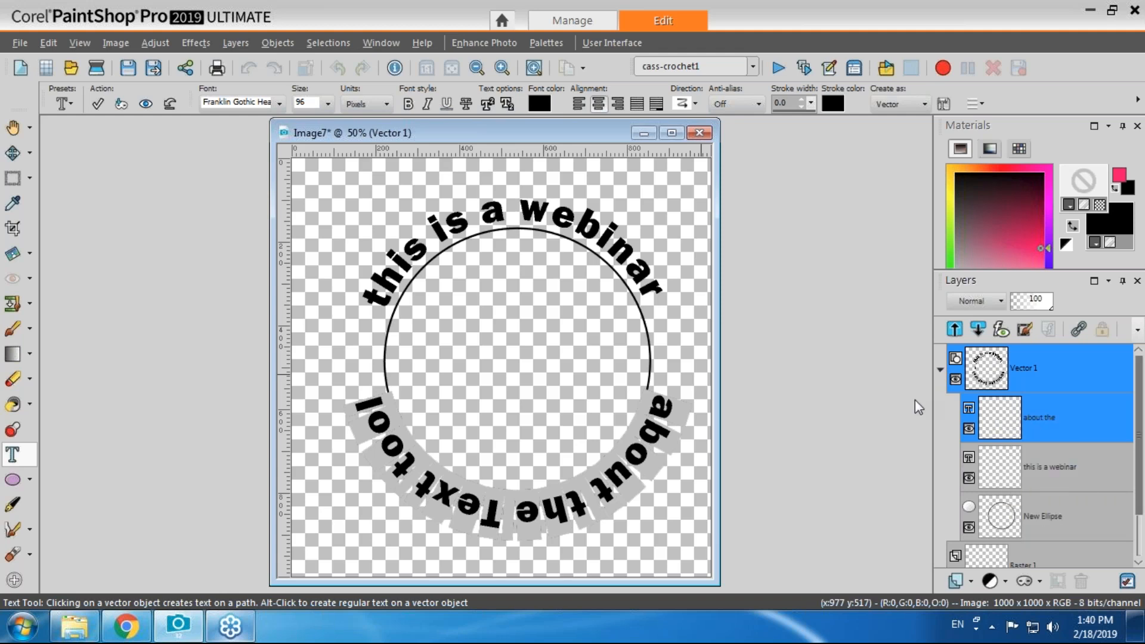
click(98, 103)
key(Delete)
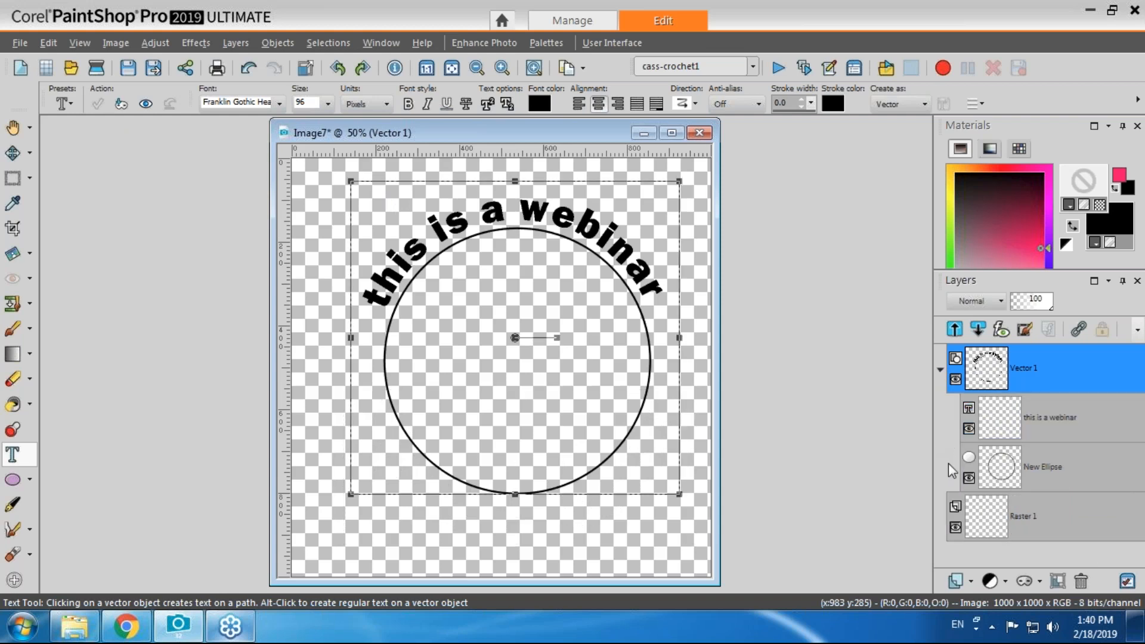
Duplicate the Vector 1 layer and delete the "this is a webinar" text object from the copy.
mouse_move(1020, 478)
right_click(1021, 382)
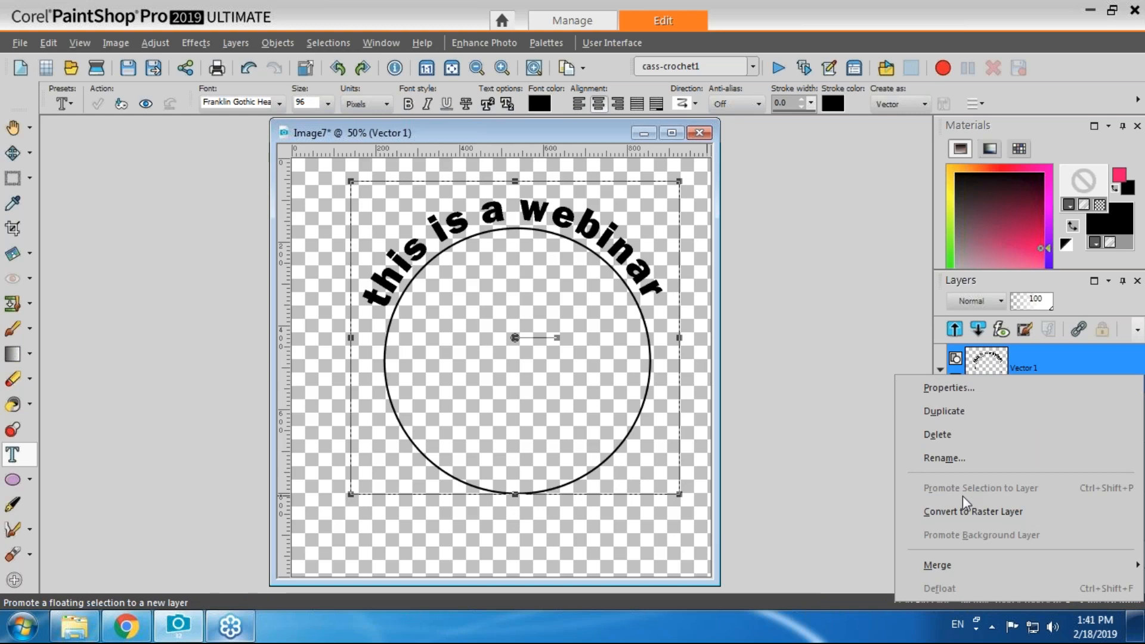
click(950, 412)
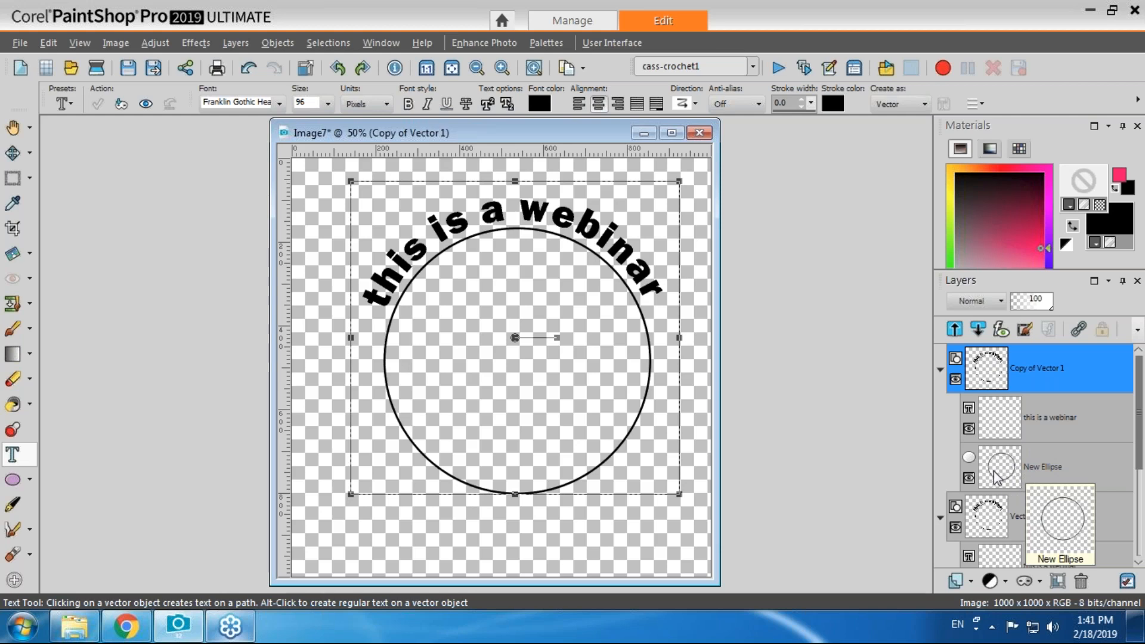
click(1035, 419)
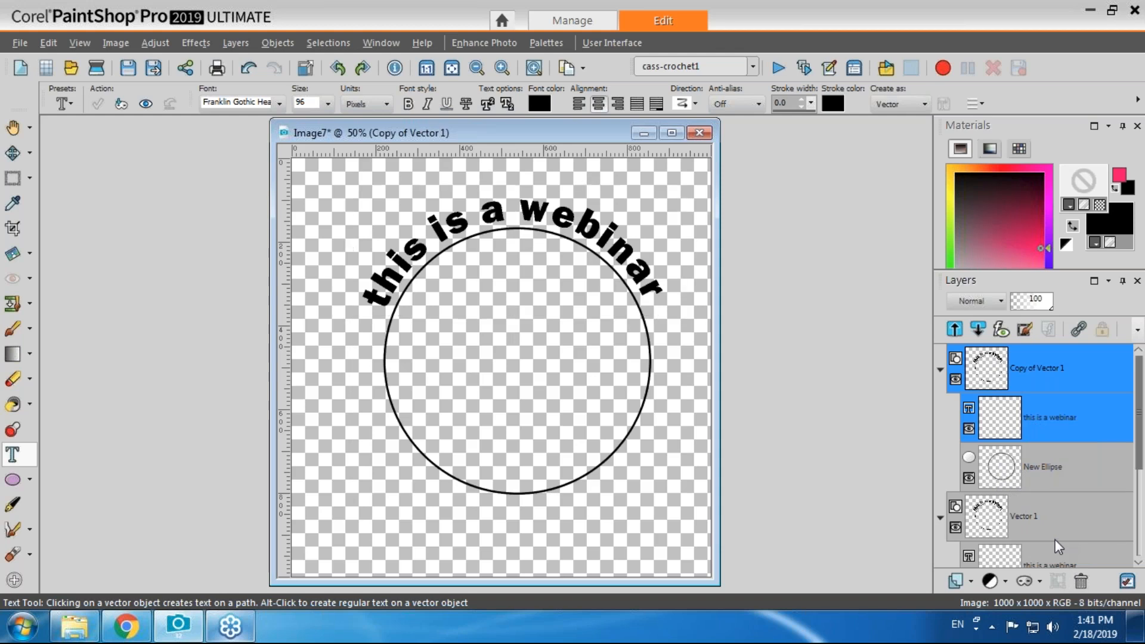
key(Delete)
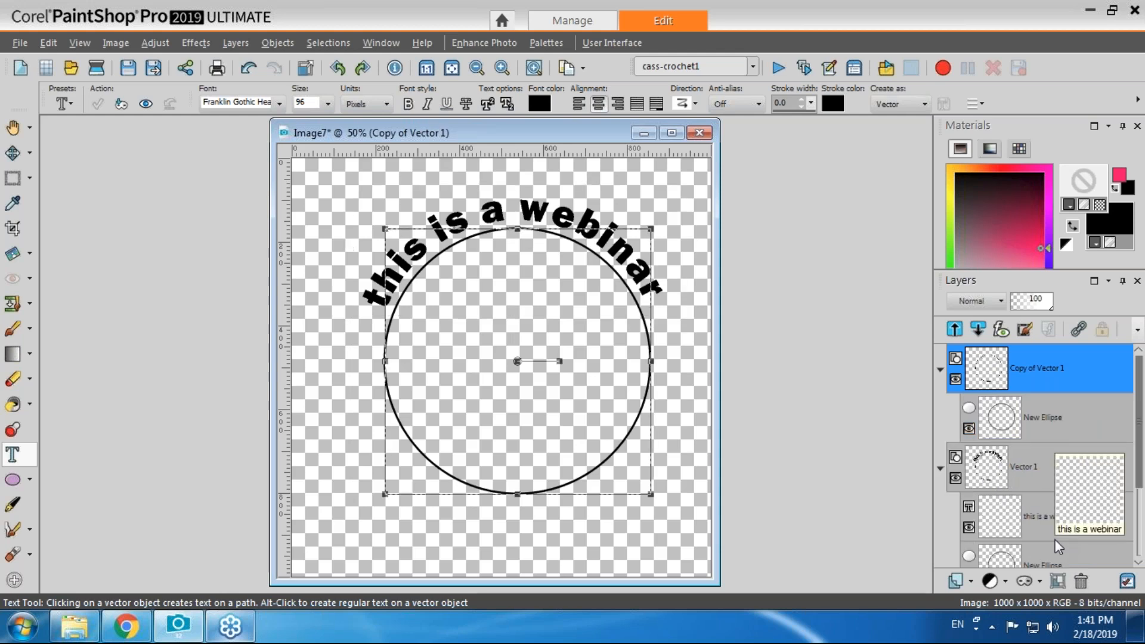
Select the New Ellipse object in Copy of Vector 1 and convert it to a path with the Pen tool.
click(1037, 420)
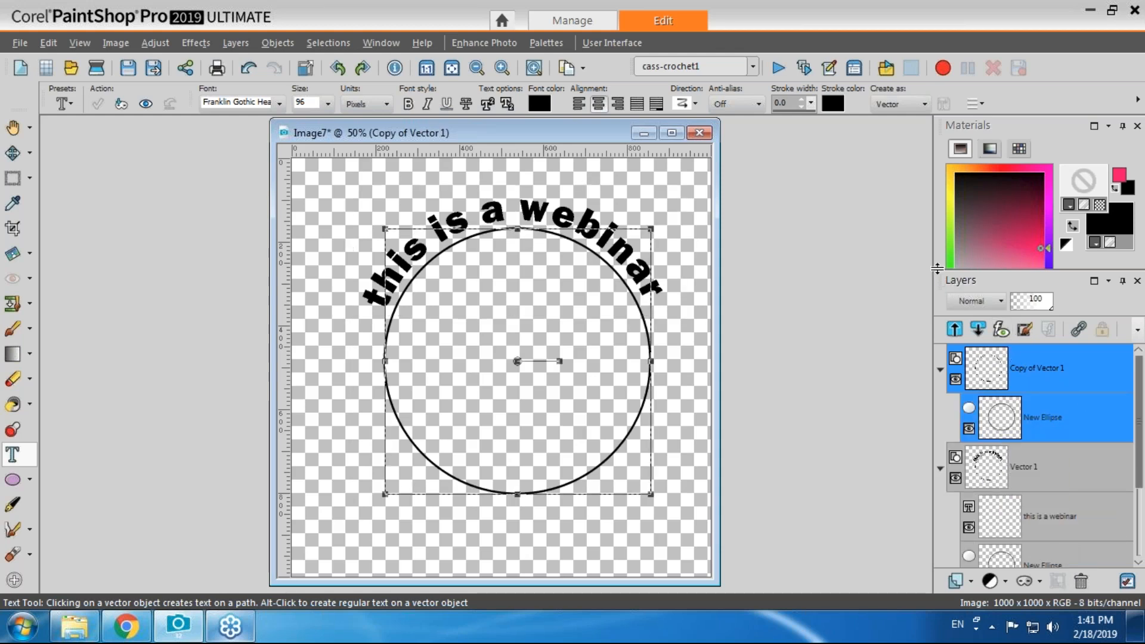
drag(944, 208, 944, 203)
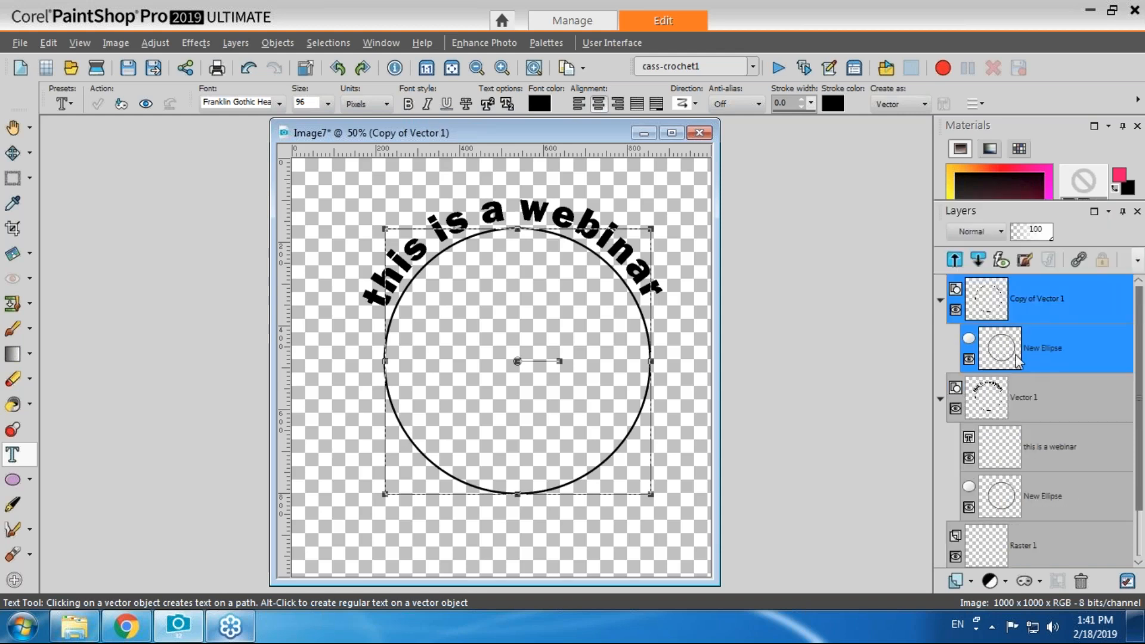
mouse_move(1041, 361)
click(13, 506)
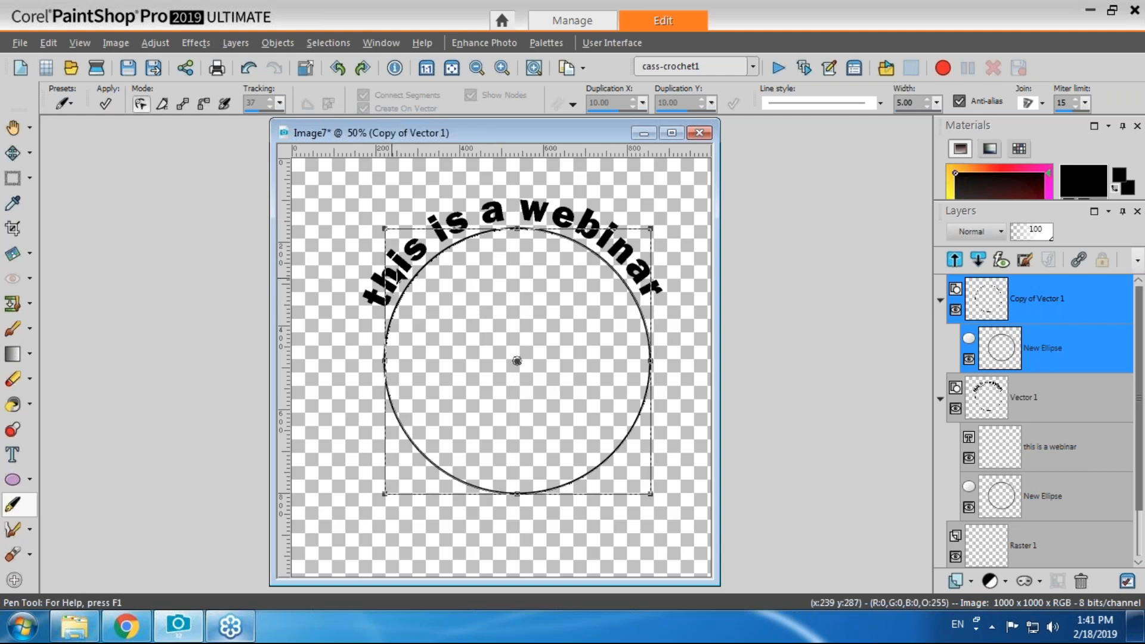
right_click(589, 477)
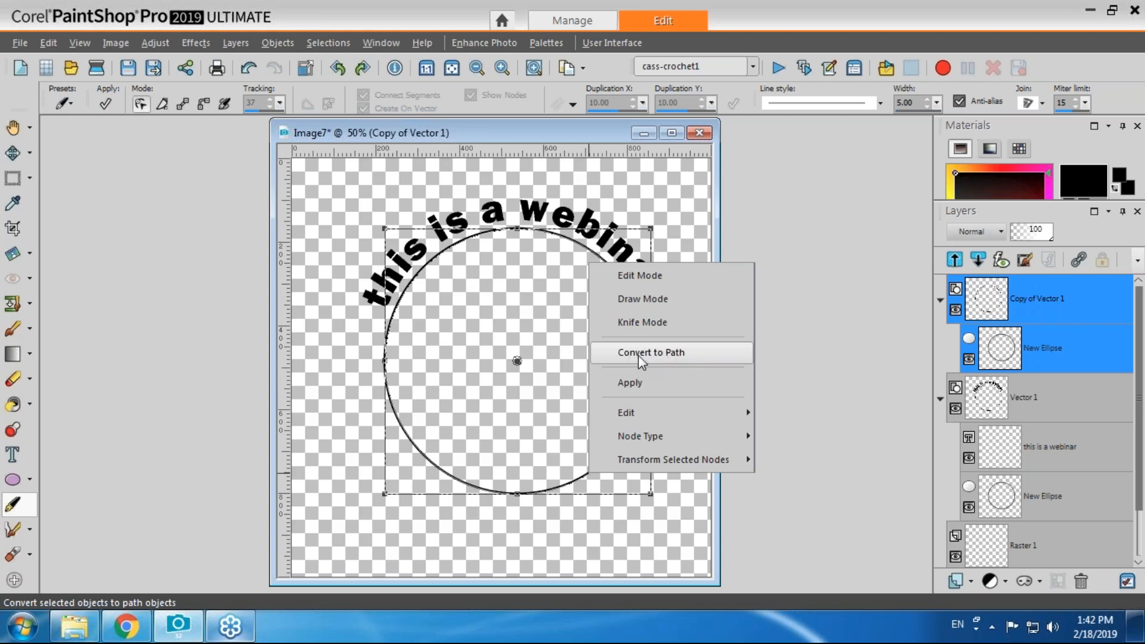
click(665, 353)
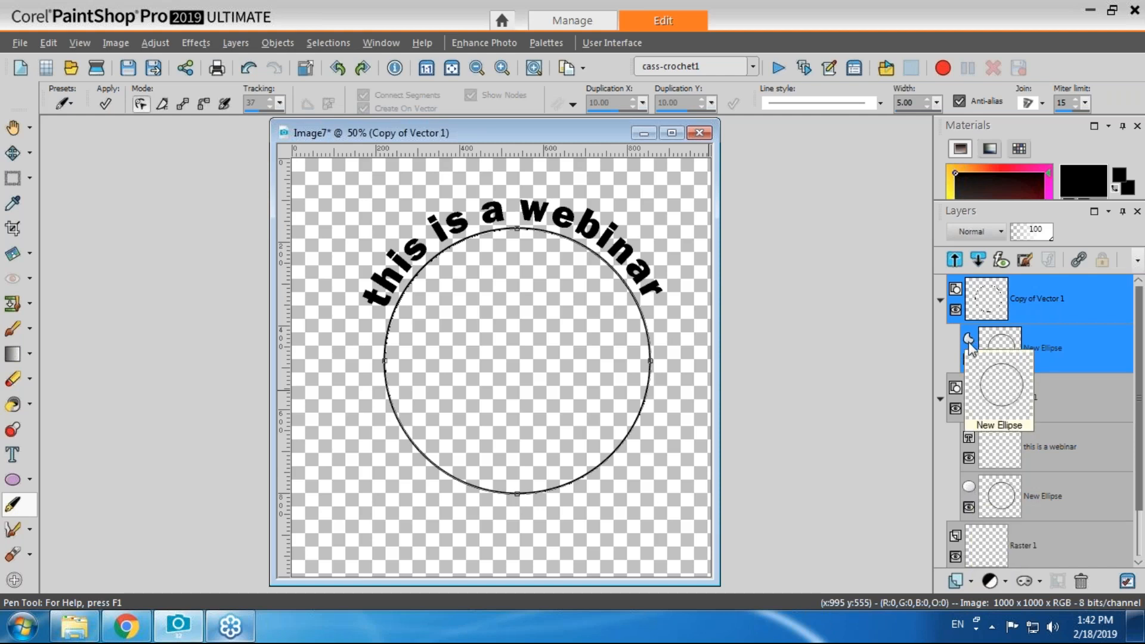
Reverse the direction of the converted circle path in Copy of Vector 1 and switch to the Text tool.
right_click(591, 475)
mouse_move(615, 458)
mouse_move(639, 420)
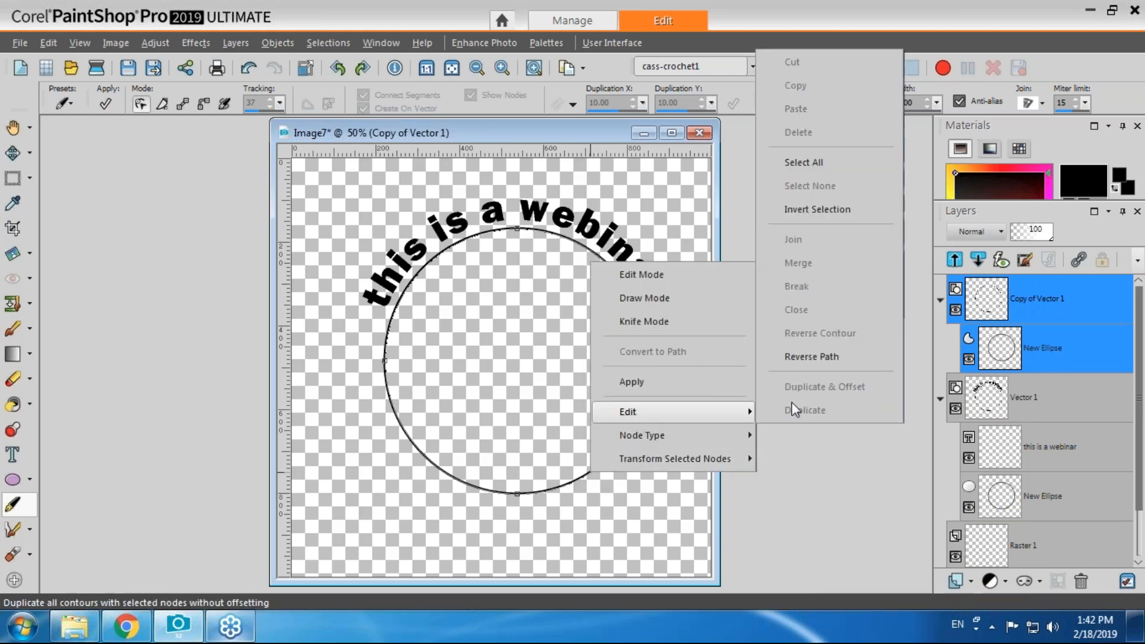
click(799, 357)
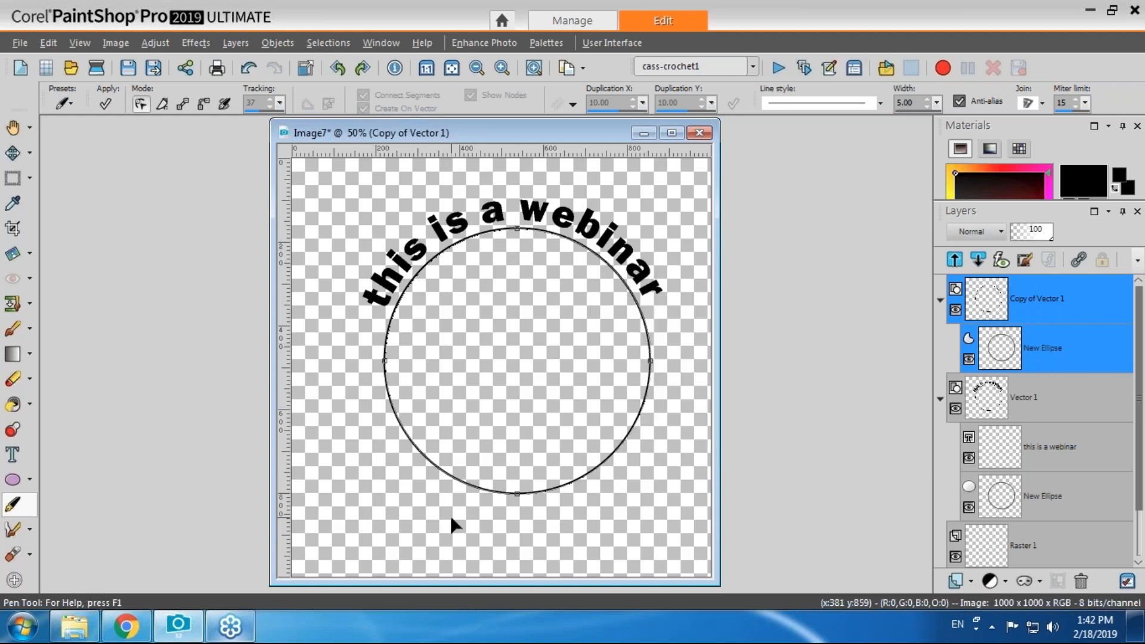
click(13, 455)
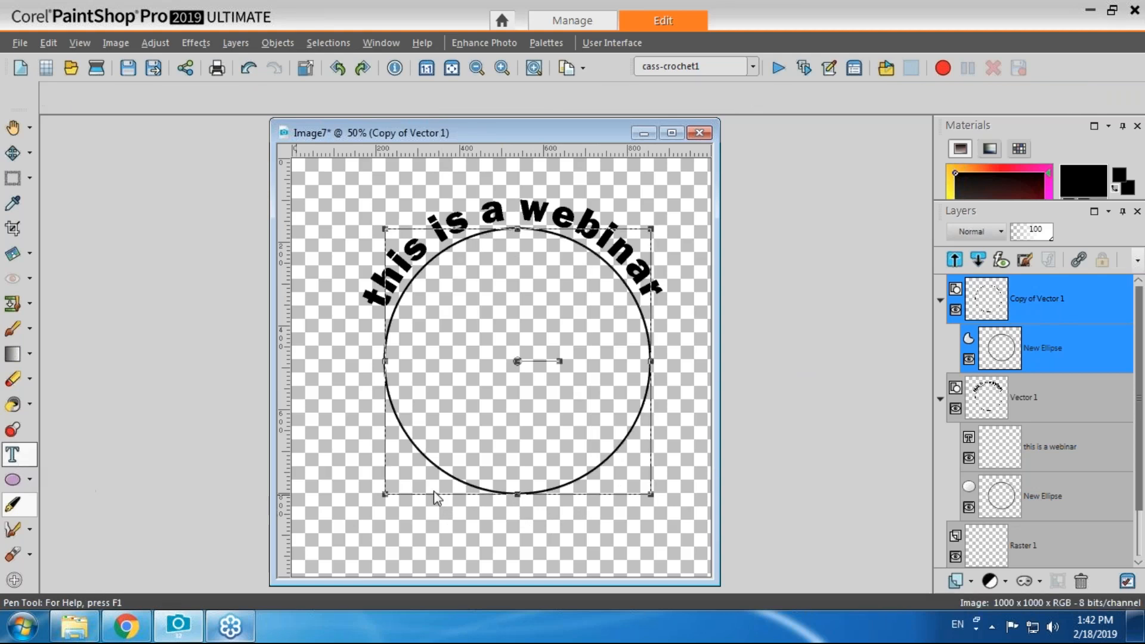
mouse_move(1024, 351)
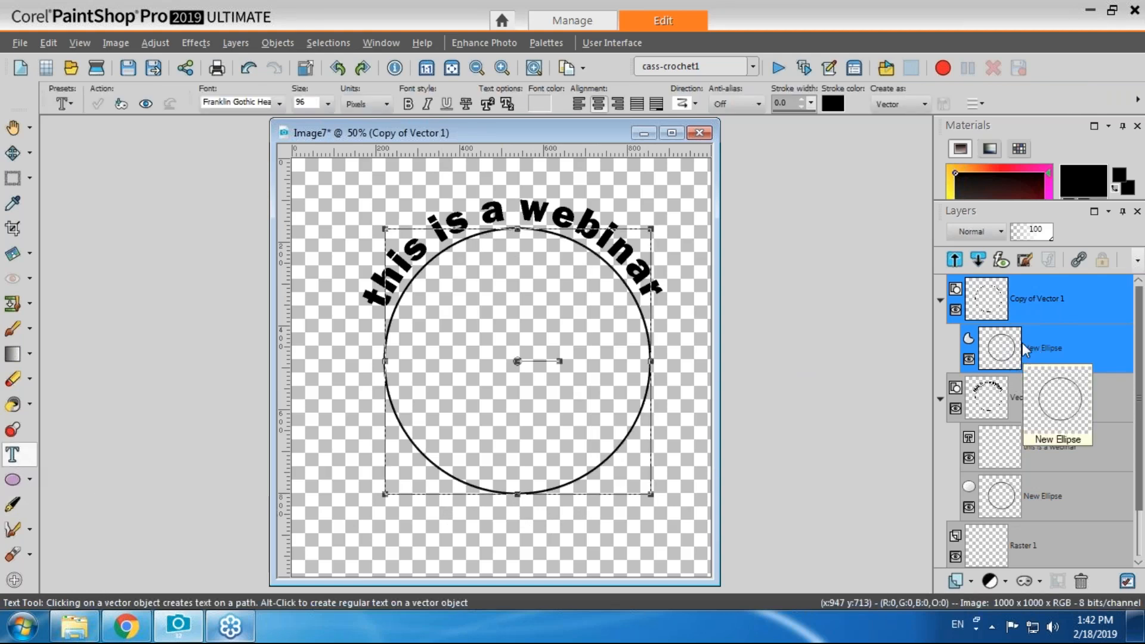
Add the text "about the Text tool" along the reversed circle's bottom, with a black fill and no stroke.
click(522, 494)
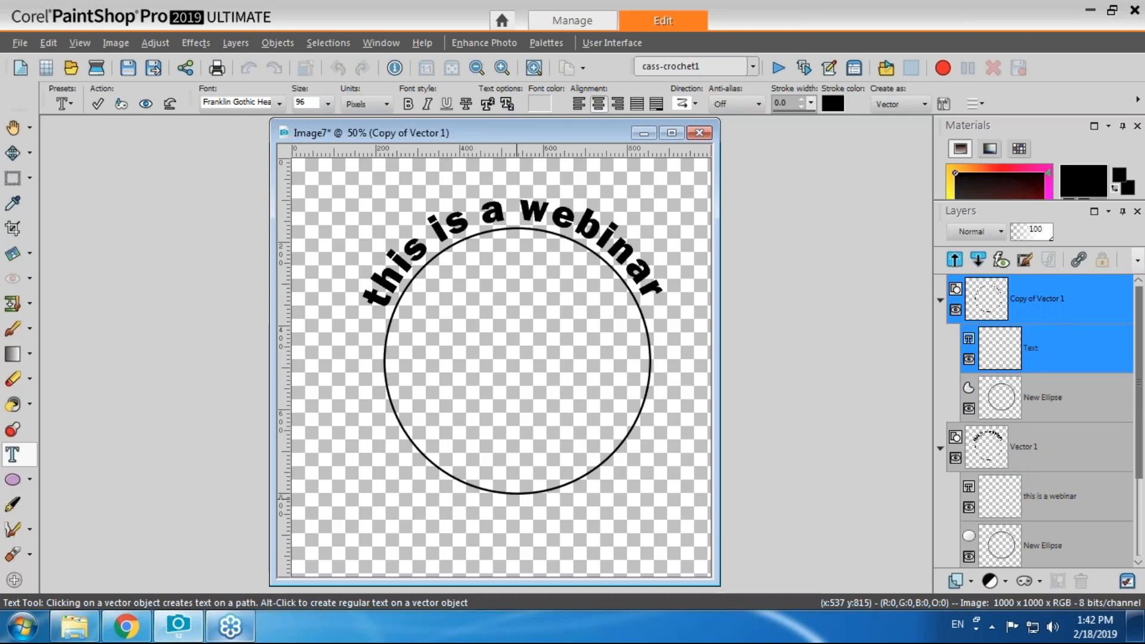
drag(627, 384, 310, 355)
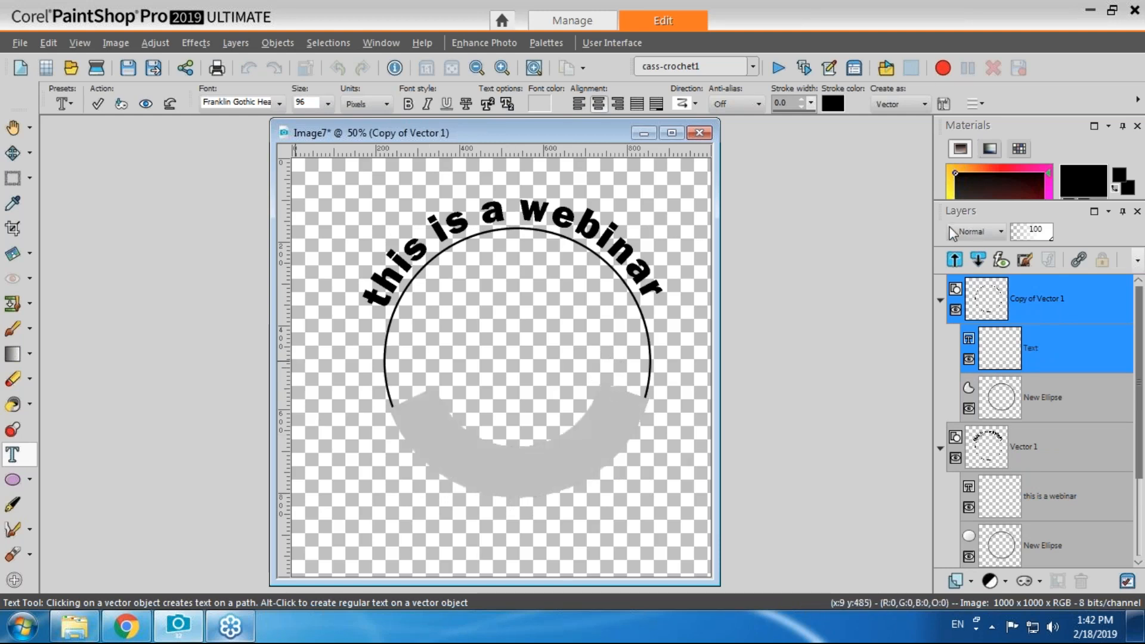
drag(939, 203, 931, 341)
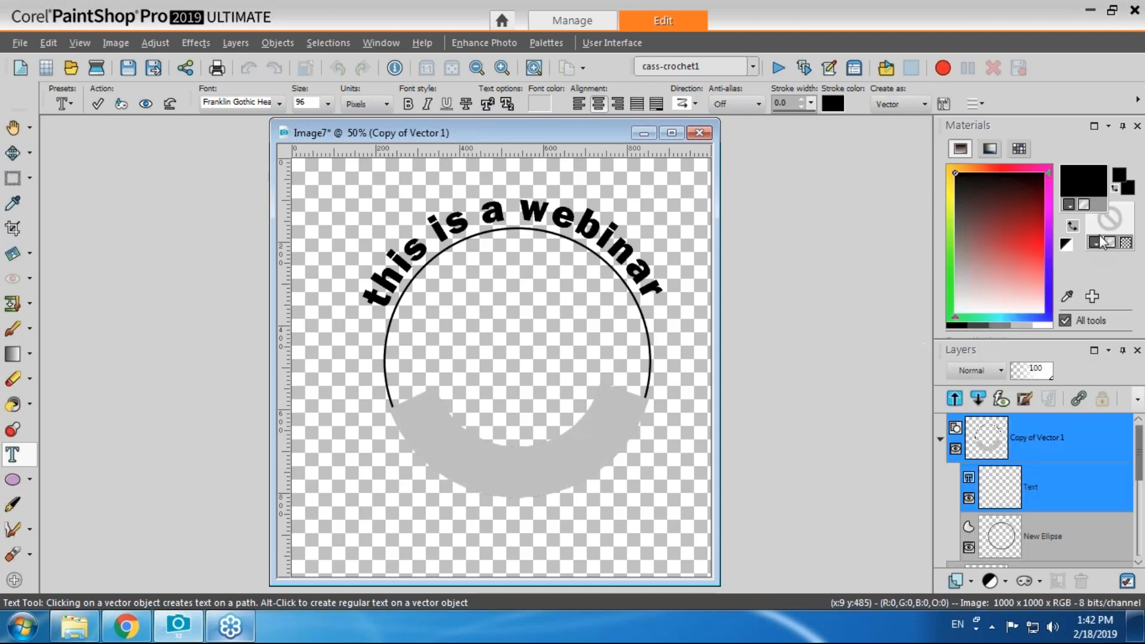
click(1073, 225)
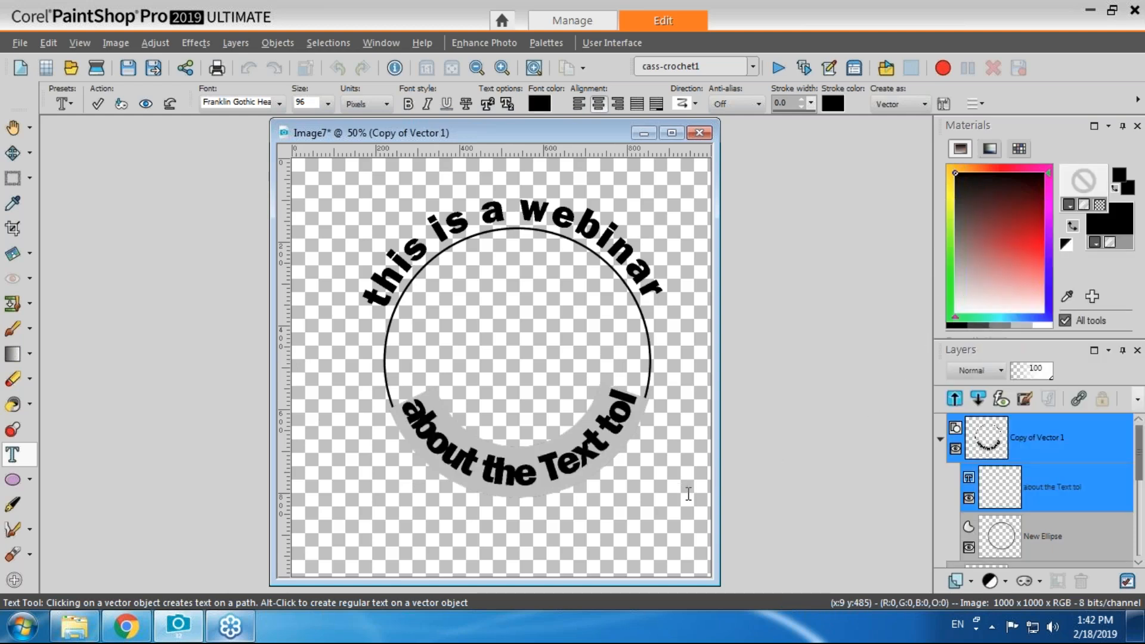
click(624, 409)
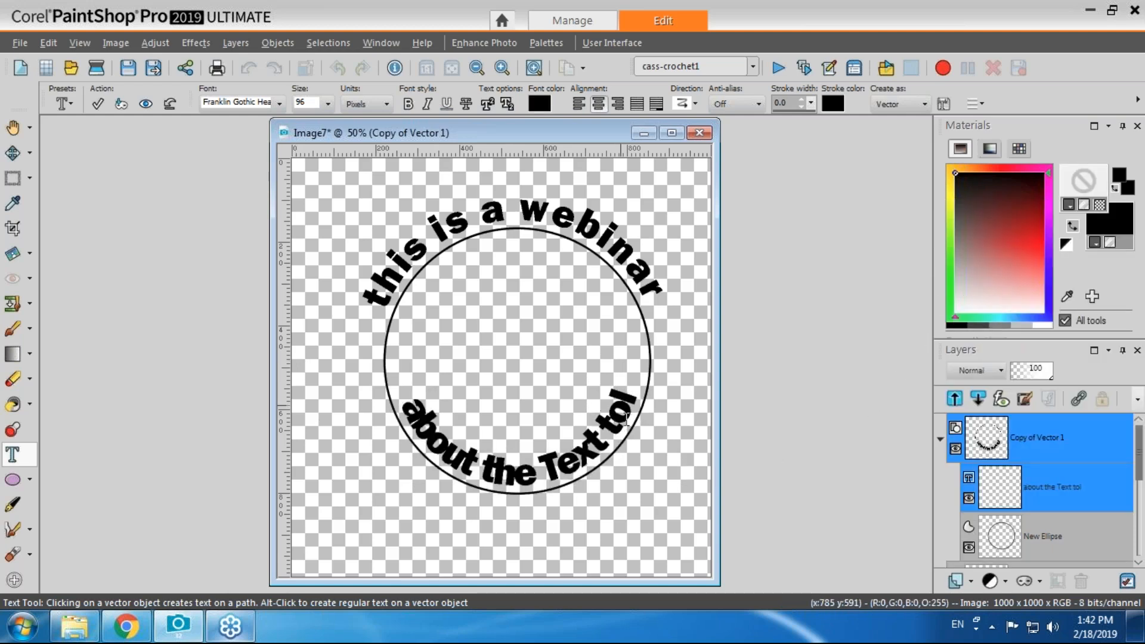
text(o)
Select the whole "about the Text tool" text, set its path offset to -80 and apply it.
drag(638, 387, 380, 472)
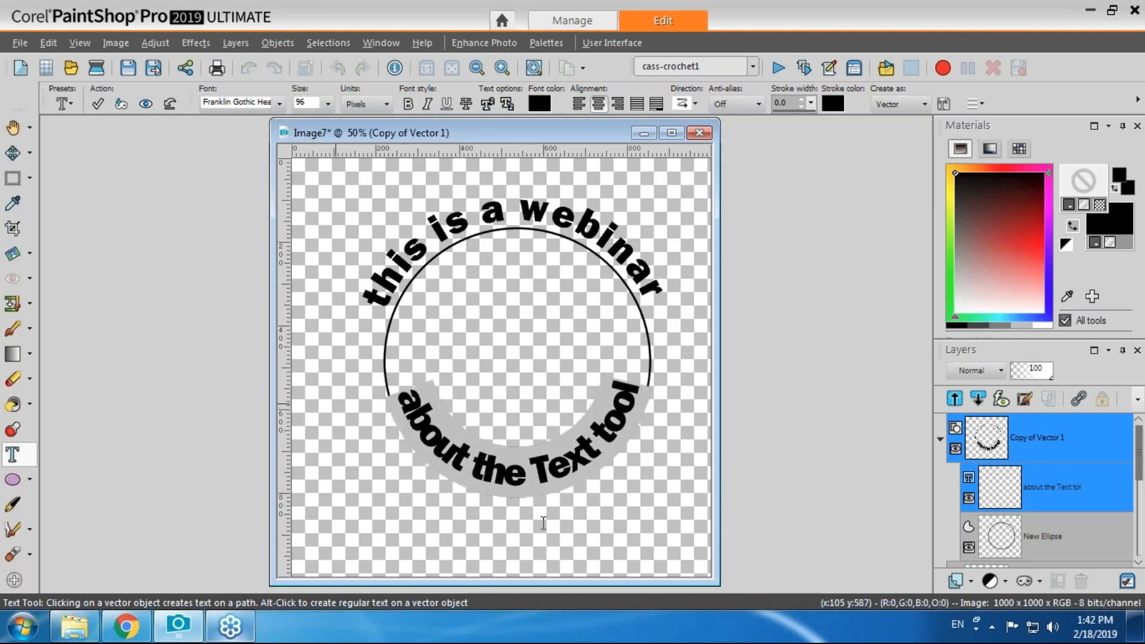
click(669, 491)
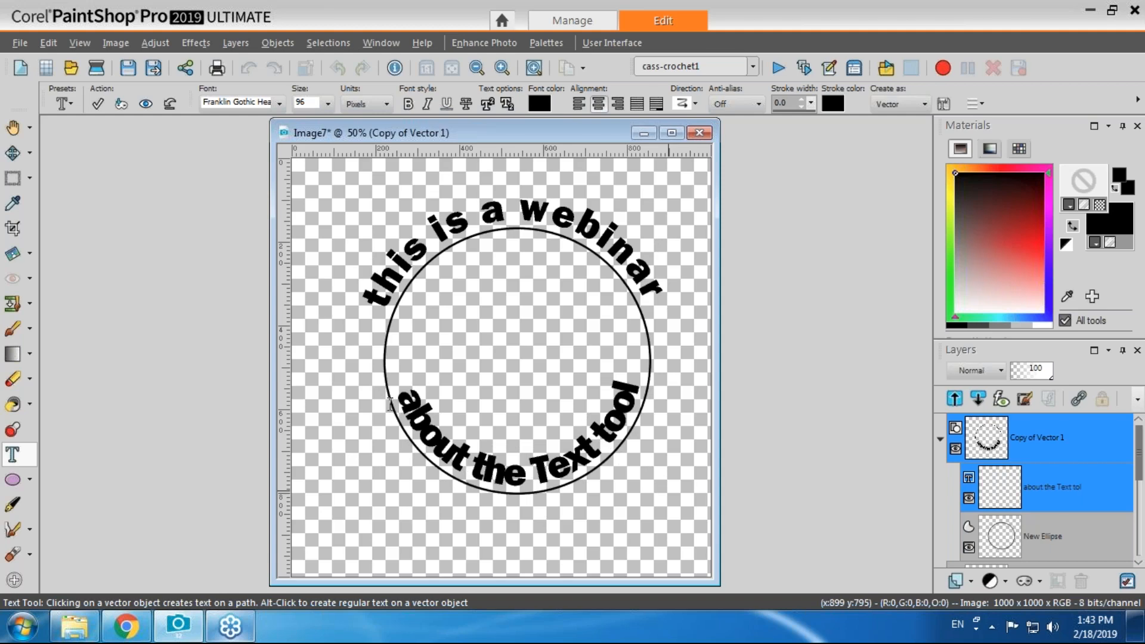
drag(399, 394, 665, 377)
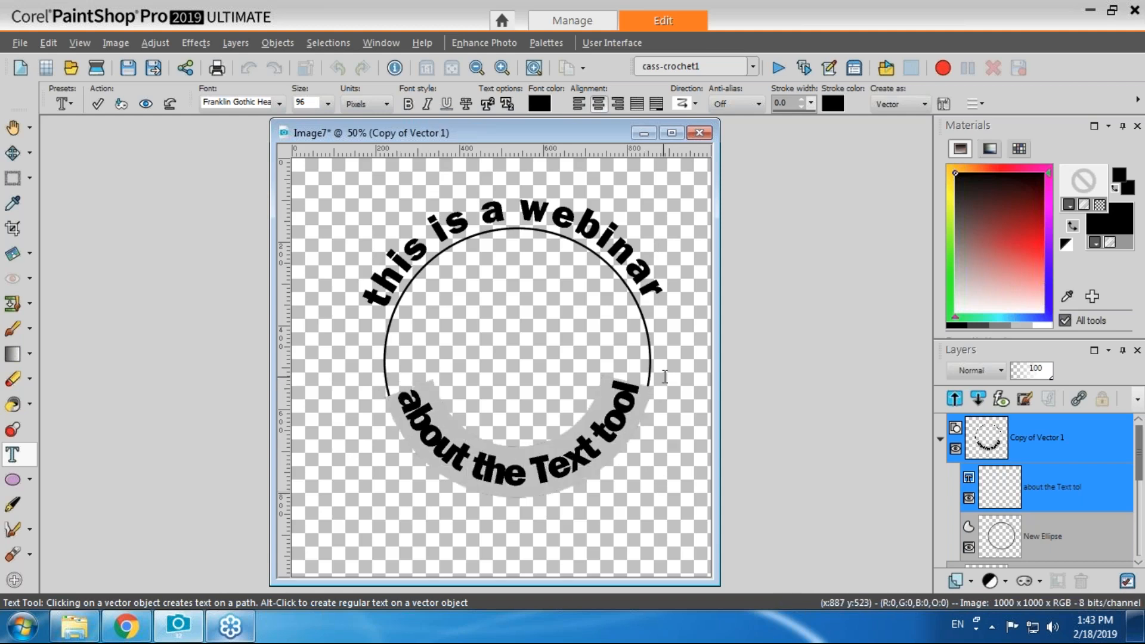
click(983, 105)
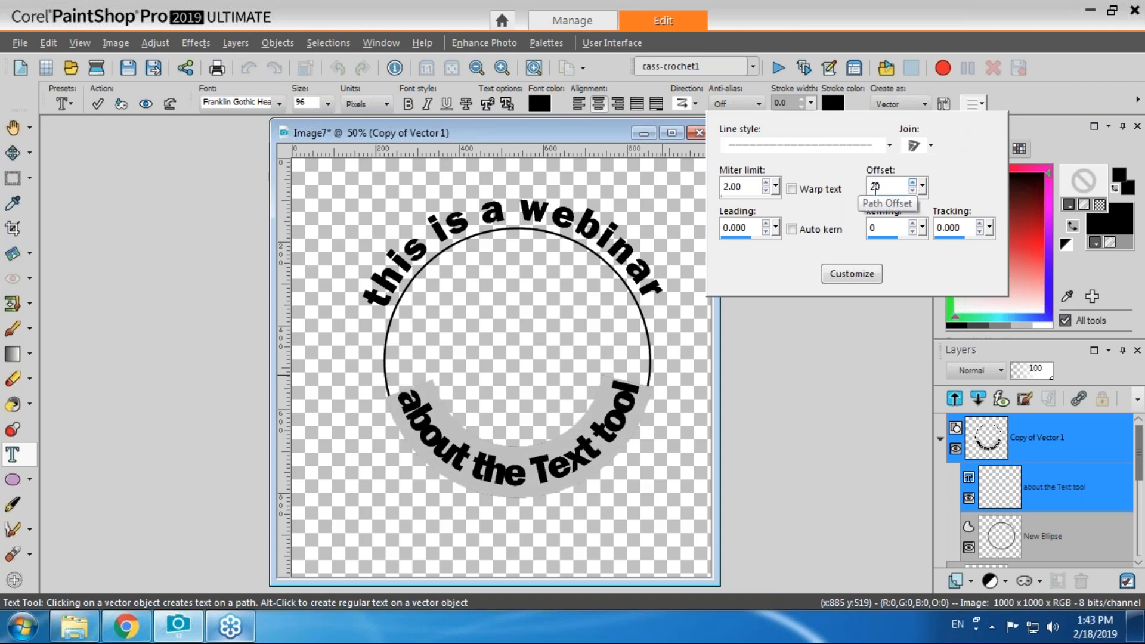
drag(875, 187, 871, 187)
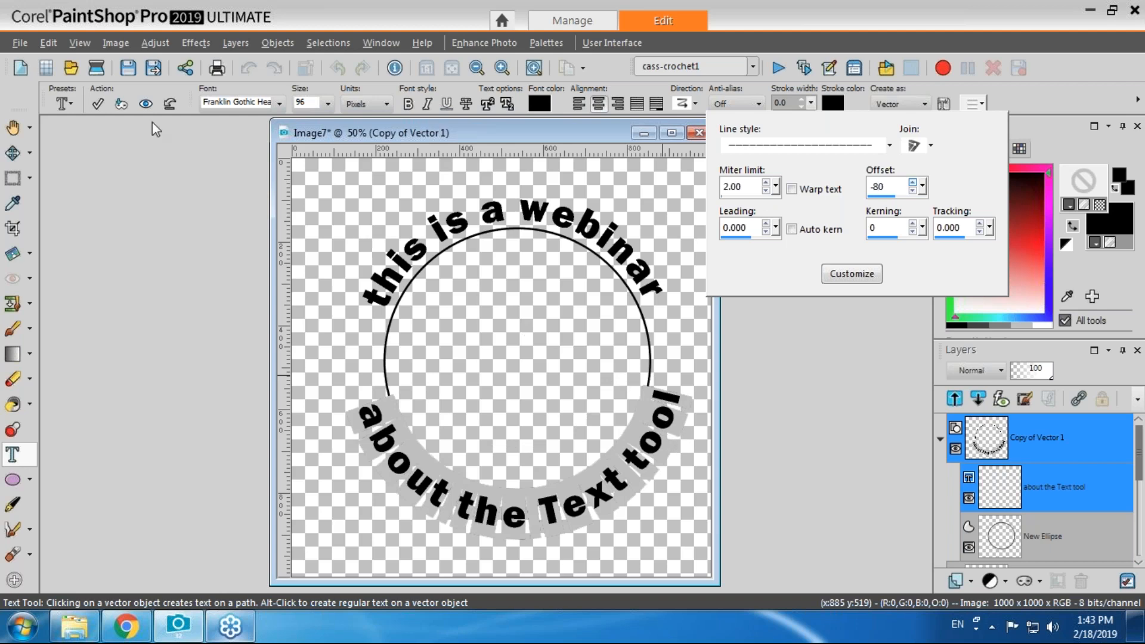
click(95, 105)
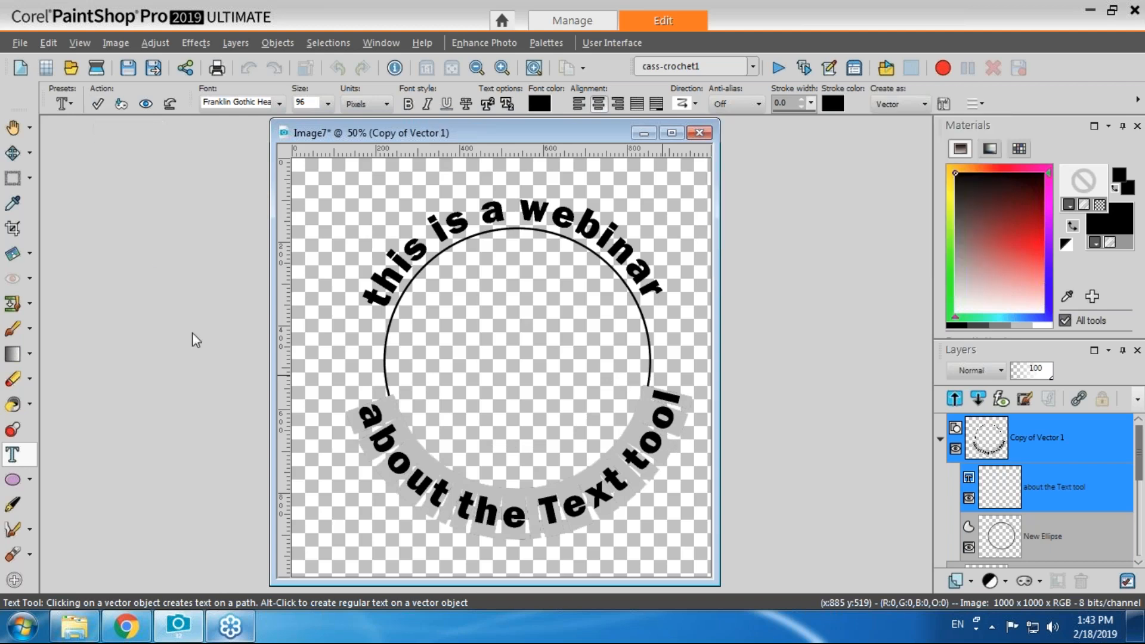
click(99, 105)
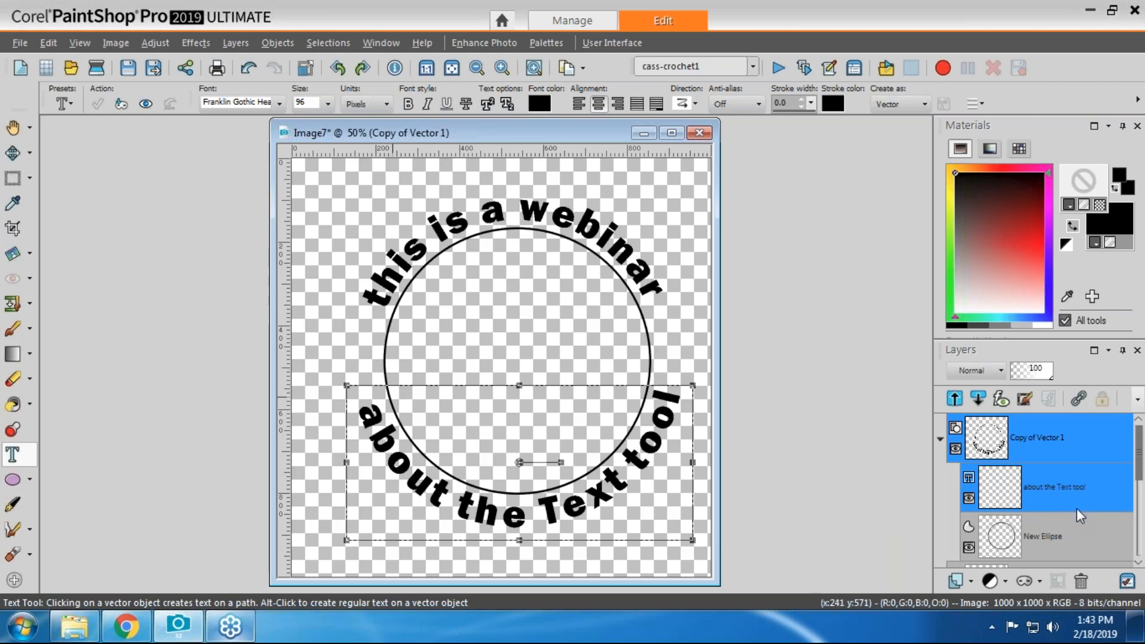
Delete the New Ellipse object from Copy of Vector 1, and undo the deletion.
drag(1139, 458, 1140, 485)
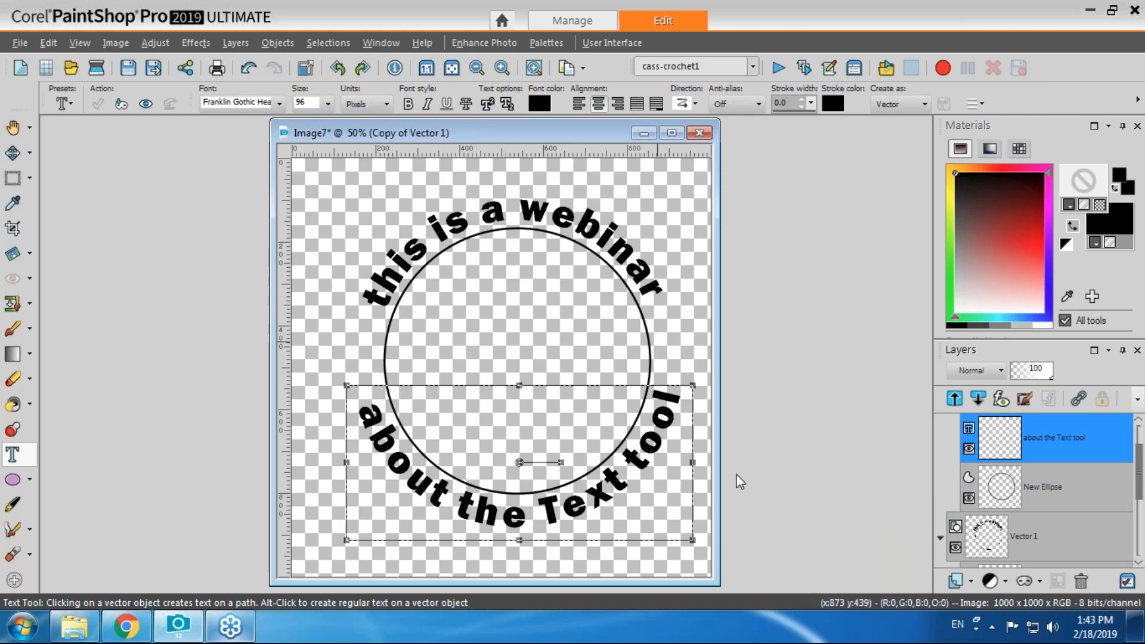
click(1037, 489)
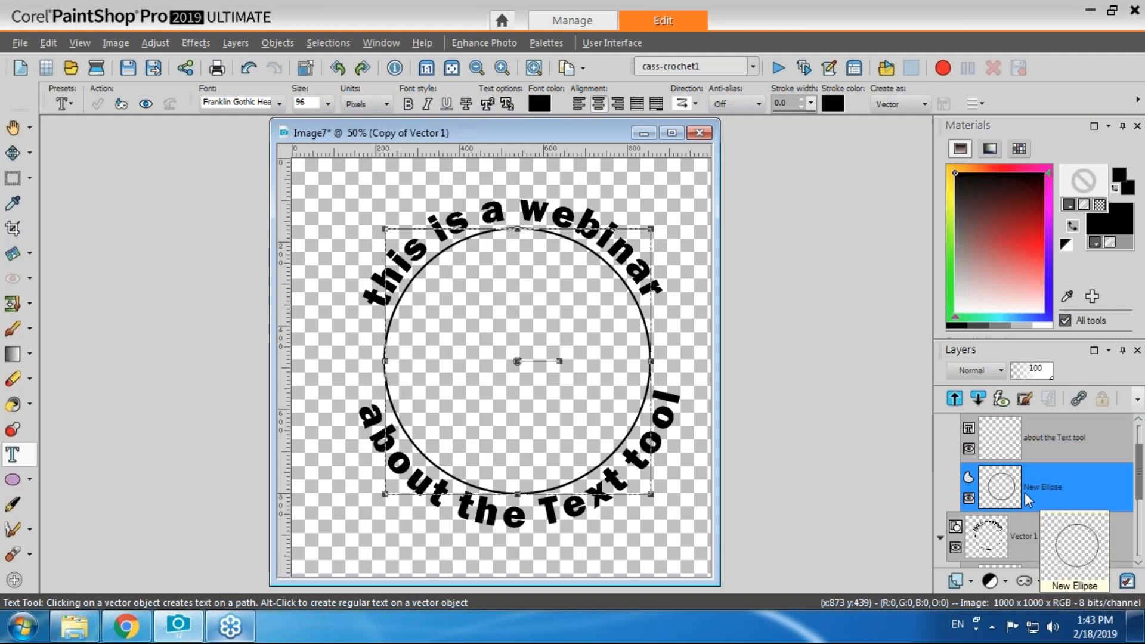
key(Delete)
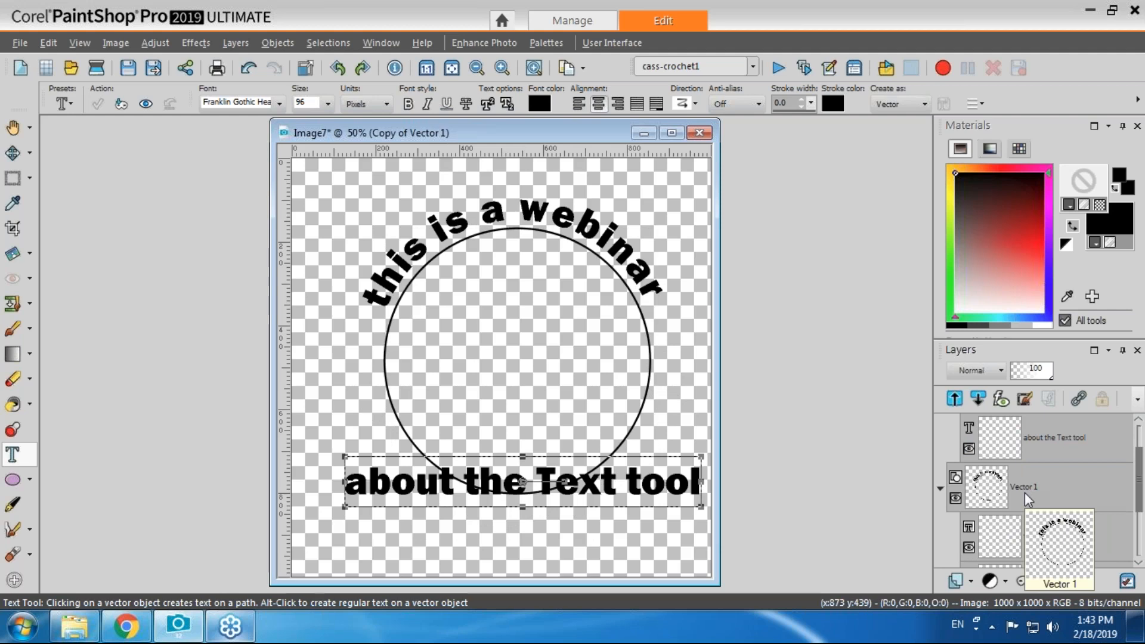
key(ctrl+z)
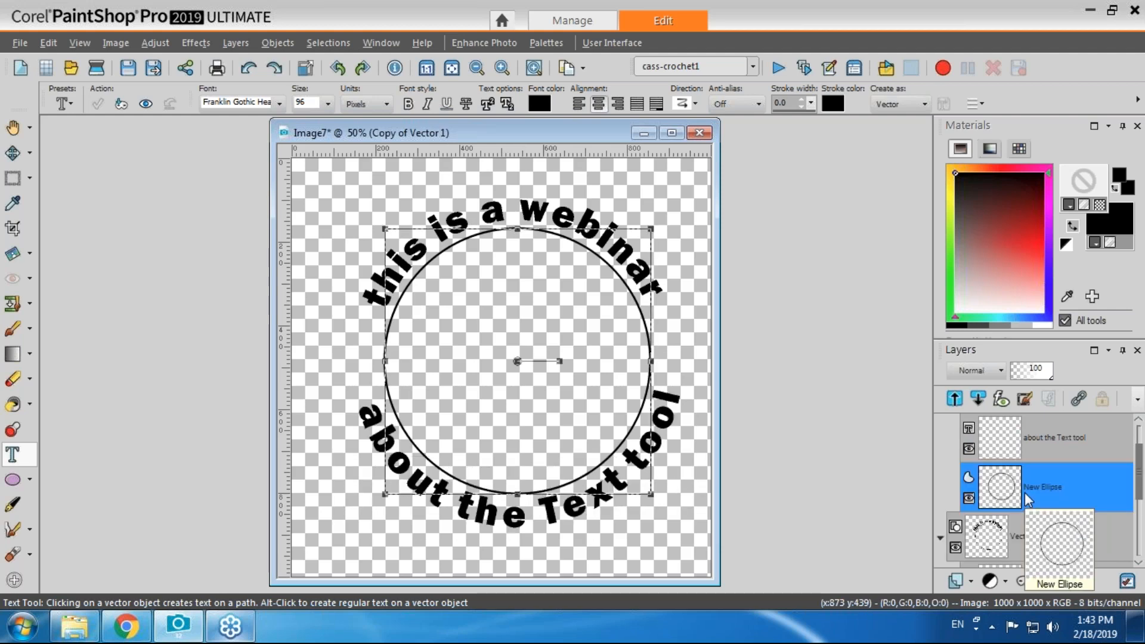
Hide the New Ellipse objects in Copy of Vector 1 and Vector 1, and switch to the Move tool.
click(968, 498)
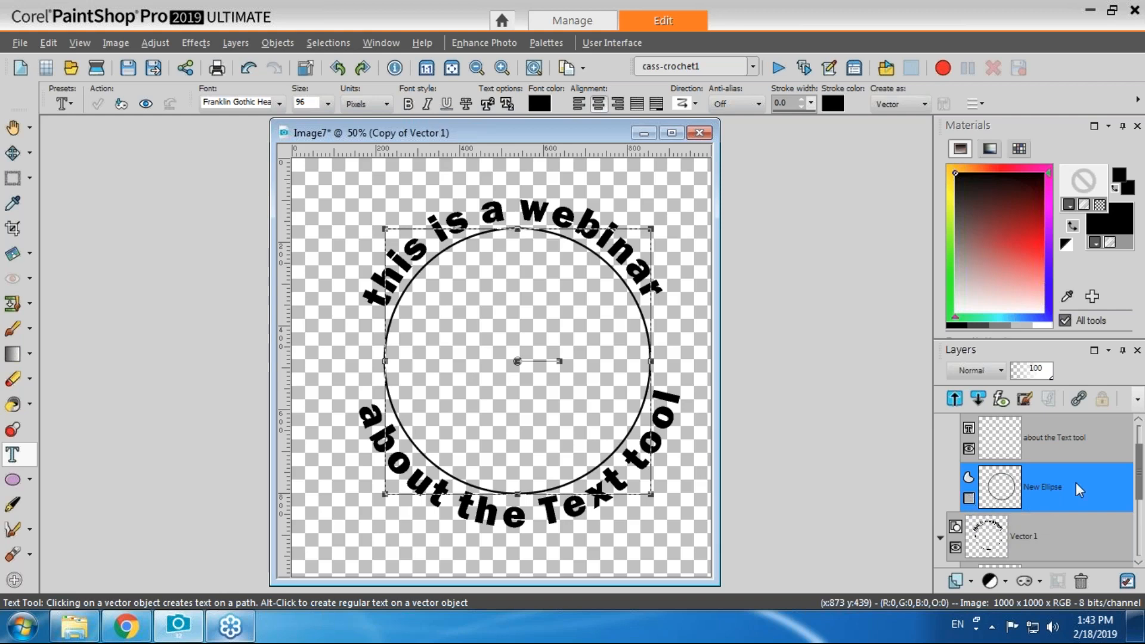
scroll(1014, 500, down, 3)
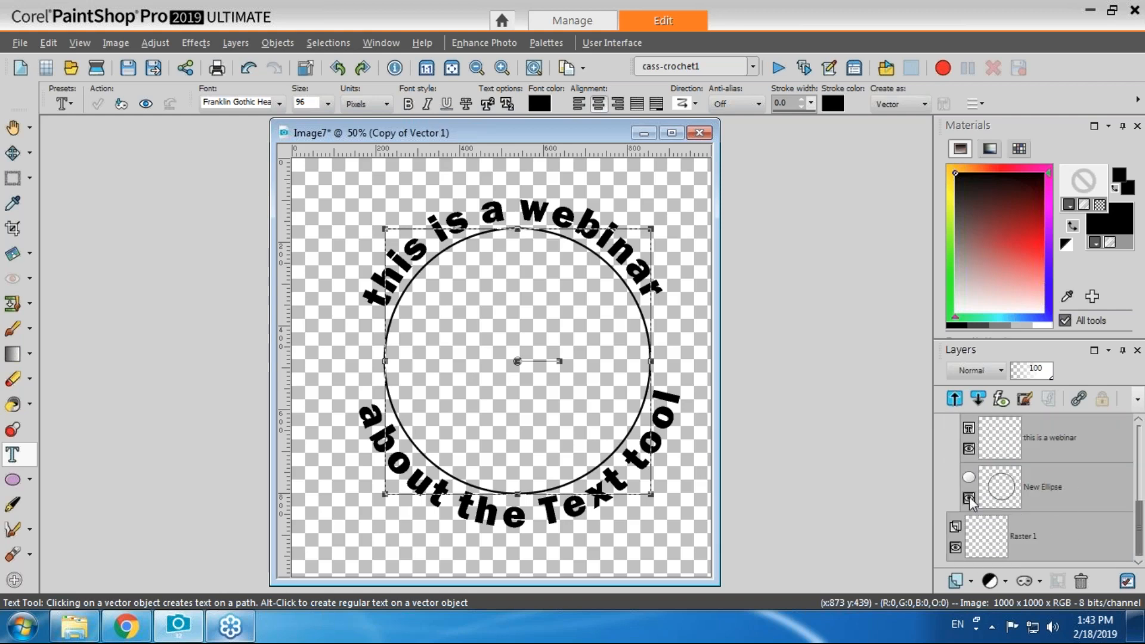
click(969, 498)
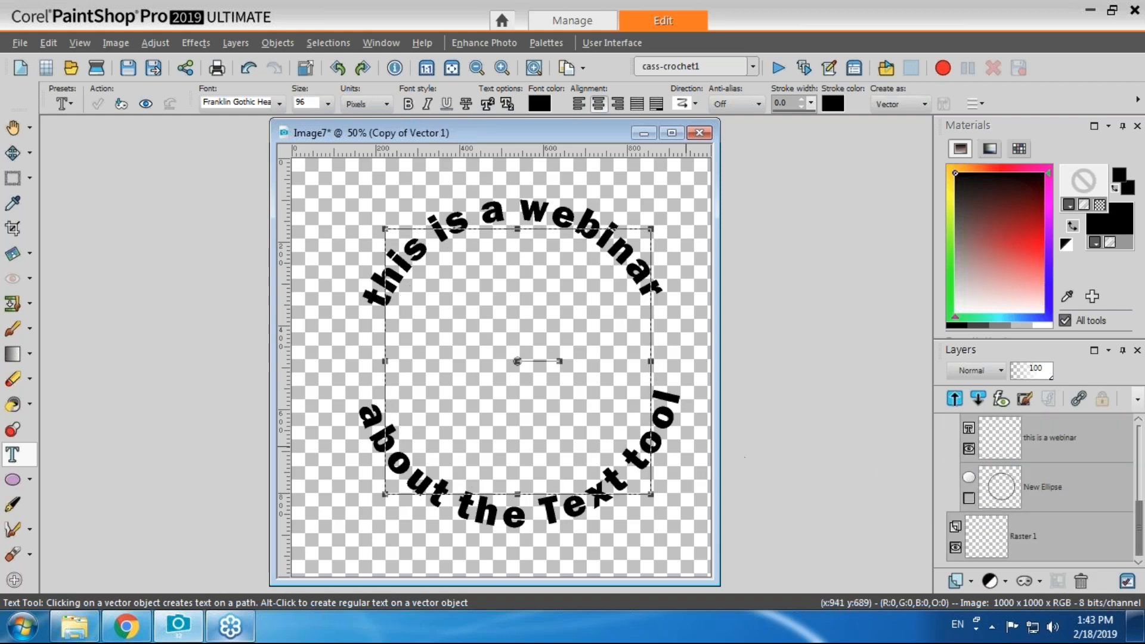
click(12, 153)
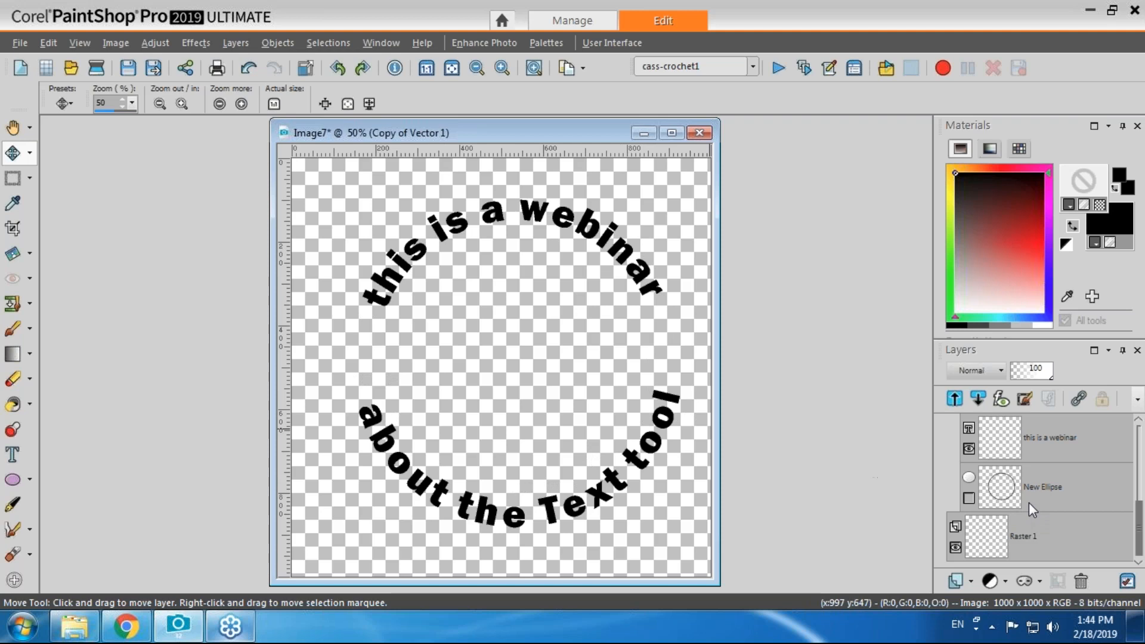
Show Vector 1's ellipse again, draw an outer circle of about 438 px radius above Raster 1, and centre it around the text.
click(968, 499)
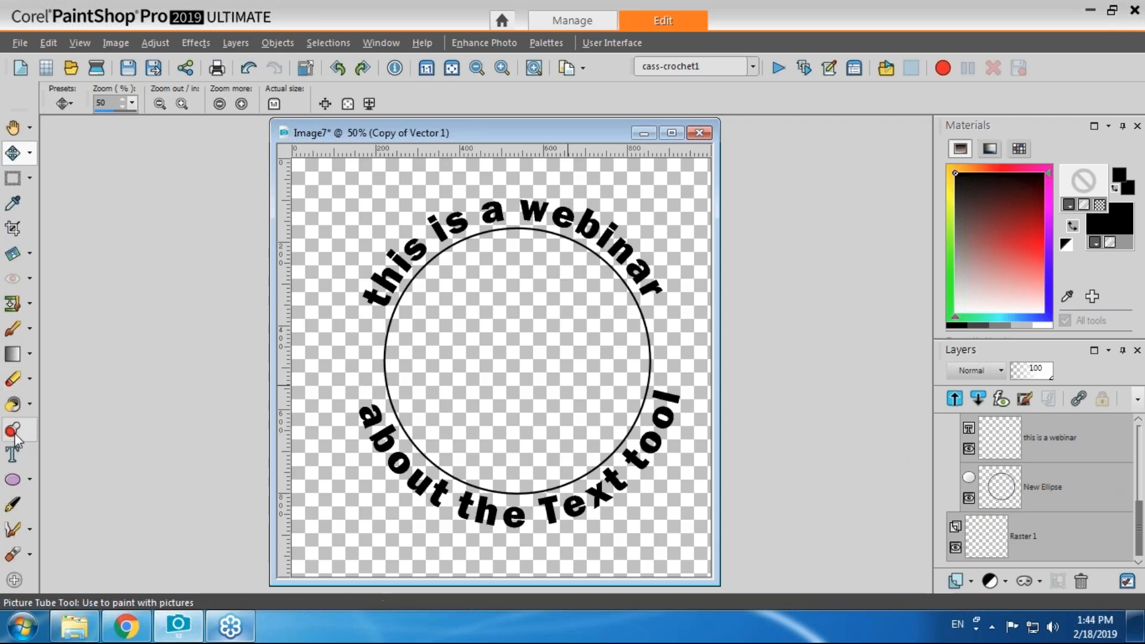
click(13, 479)
click(1022, 543)
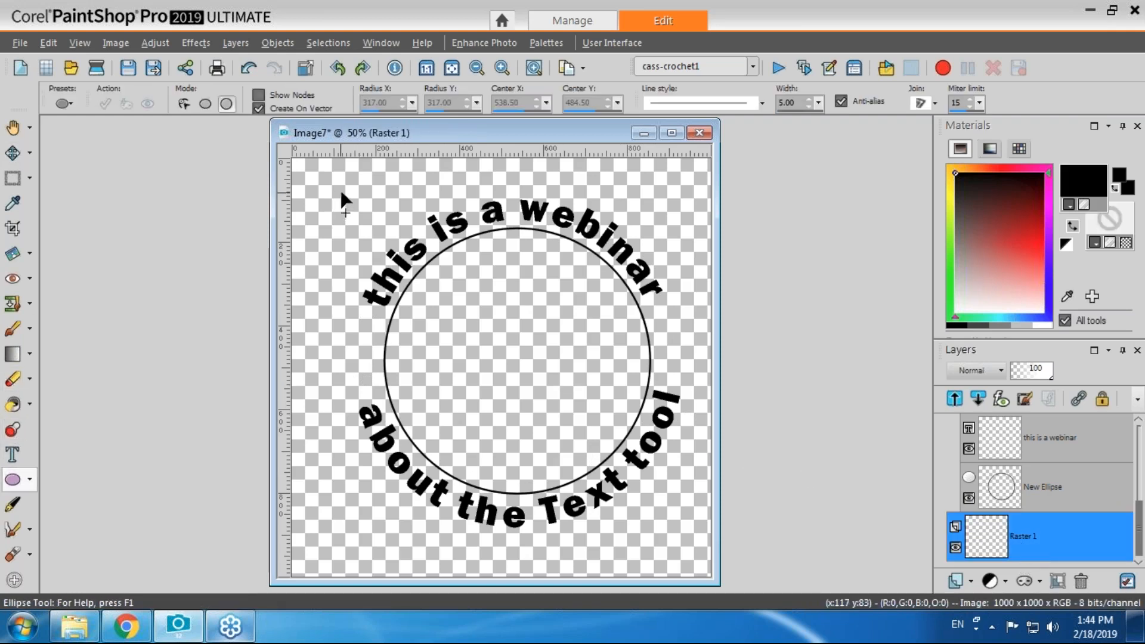
drag(336, 186, 681, 554)
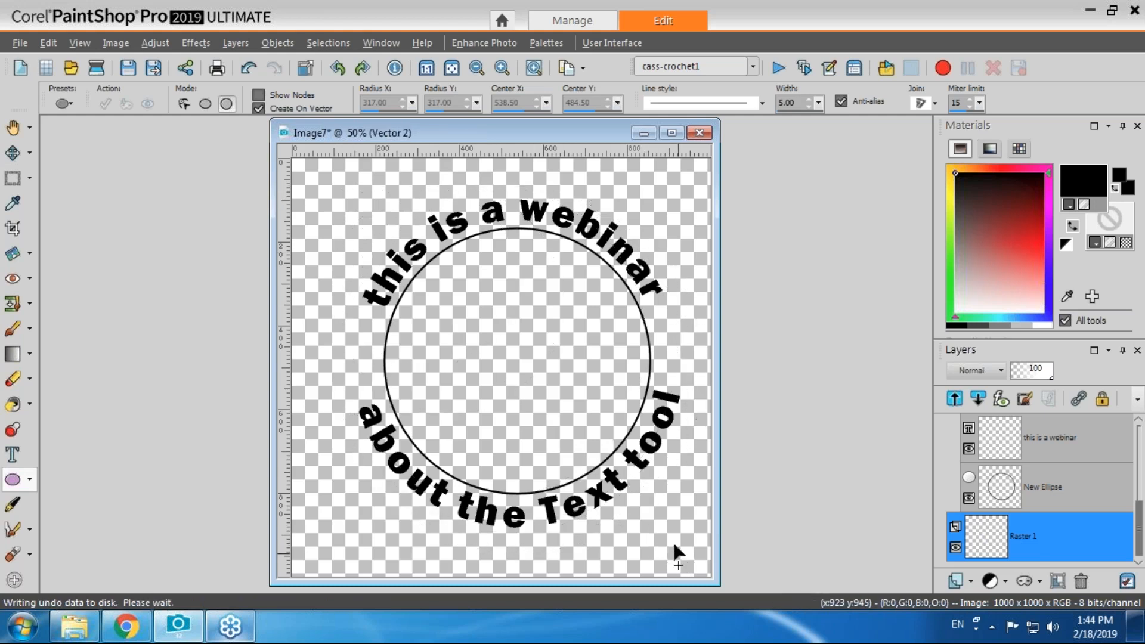
click(13, 154)
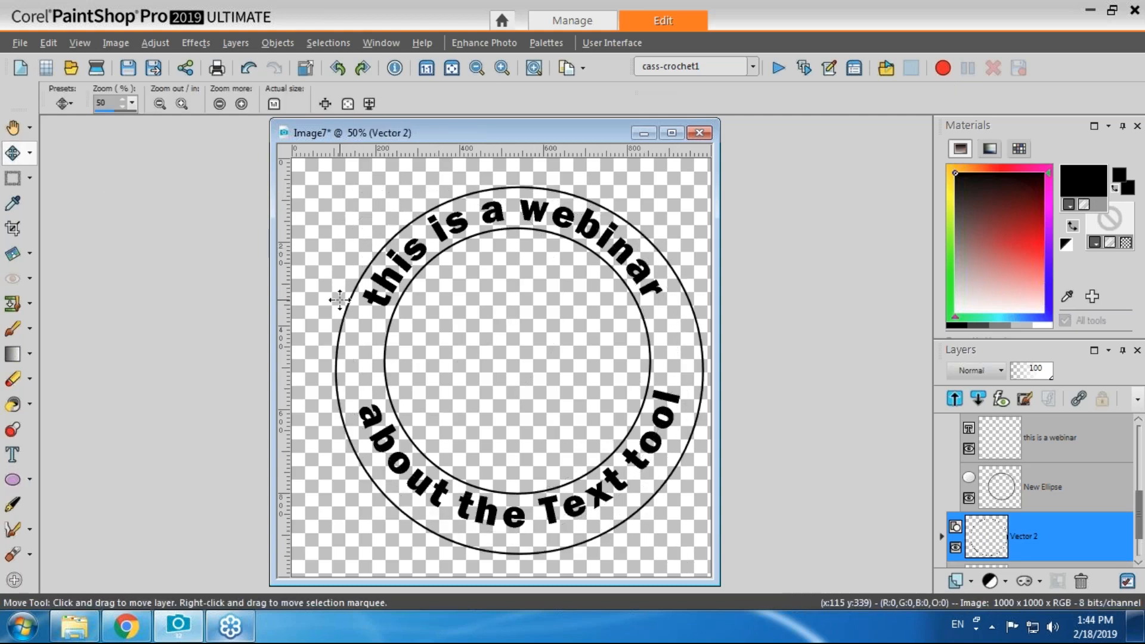
mouse_move(345, 322)
mouse_down()
mouse_move(332, 312)
mouse_move(340, 317)
mouse_up()
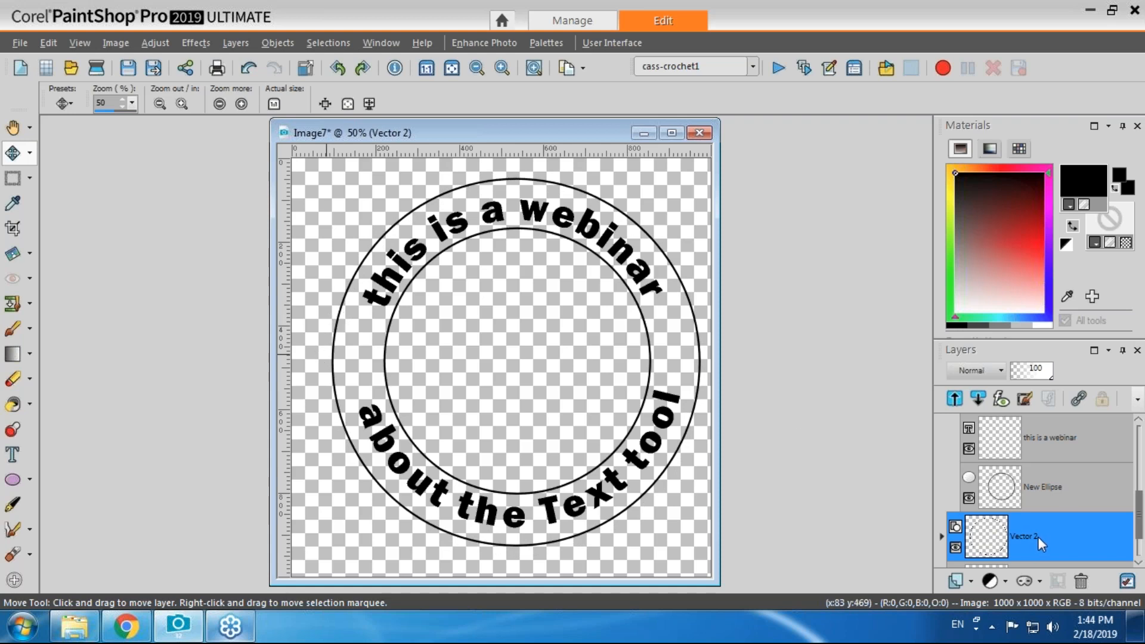
Reposition the Image7 window and create a new 1000 x 1000 pixel transparent raster image.
mouse_move(1038, 536)
drag(578, 132, 442, 135)
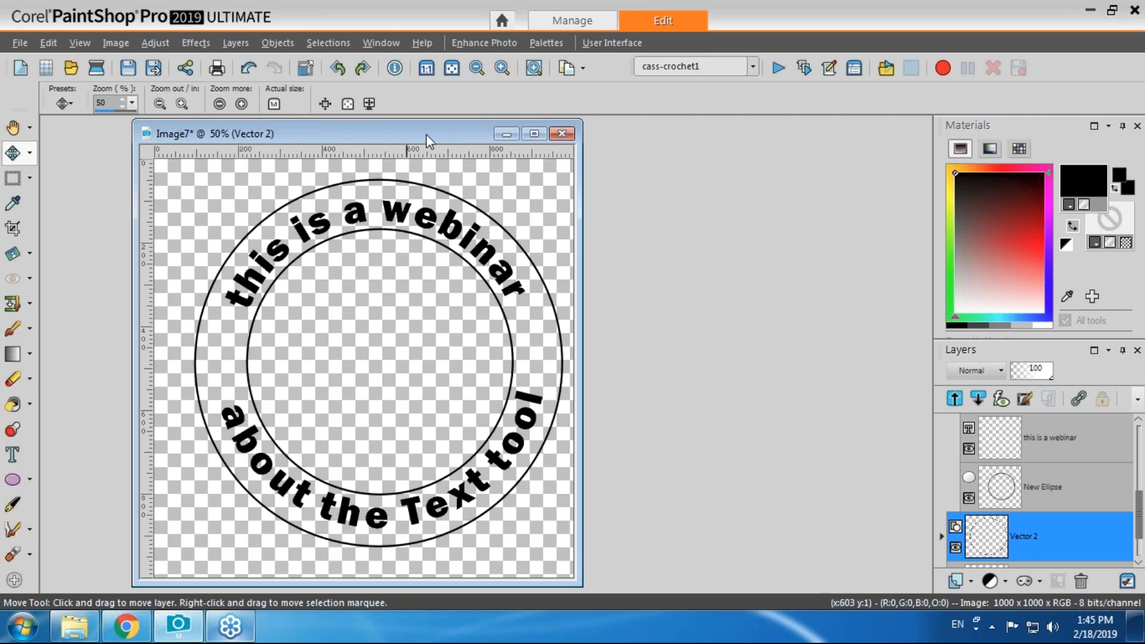
drag(427, 142, 453, 146)
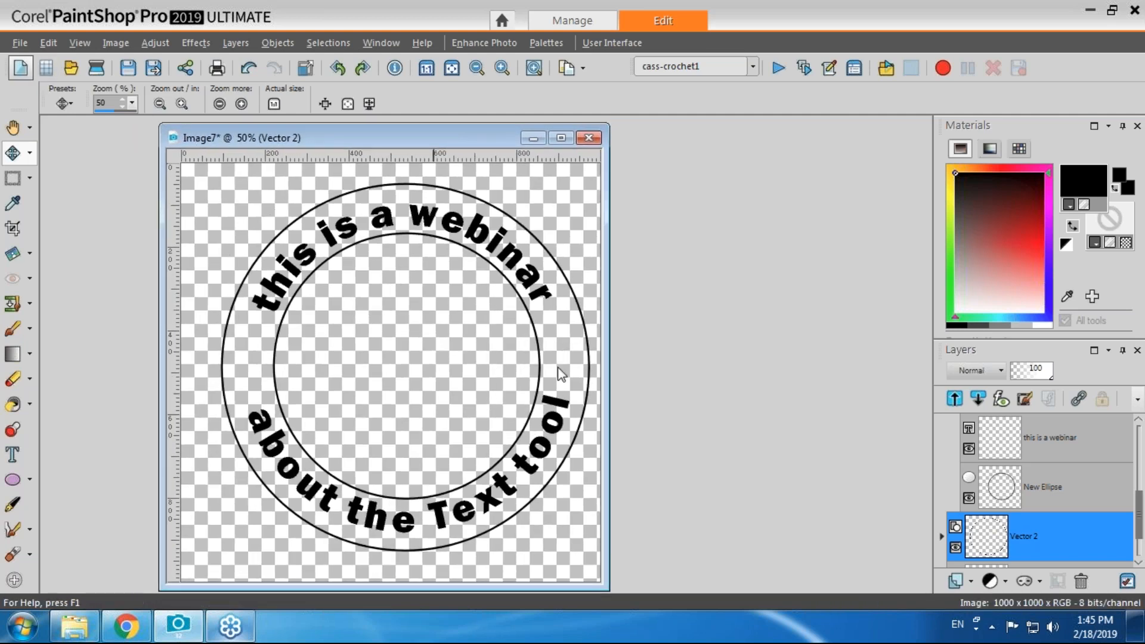
key(ctrl+n)
click(829, 561)
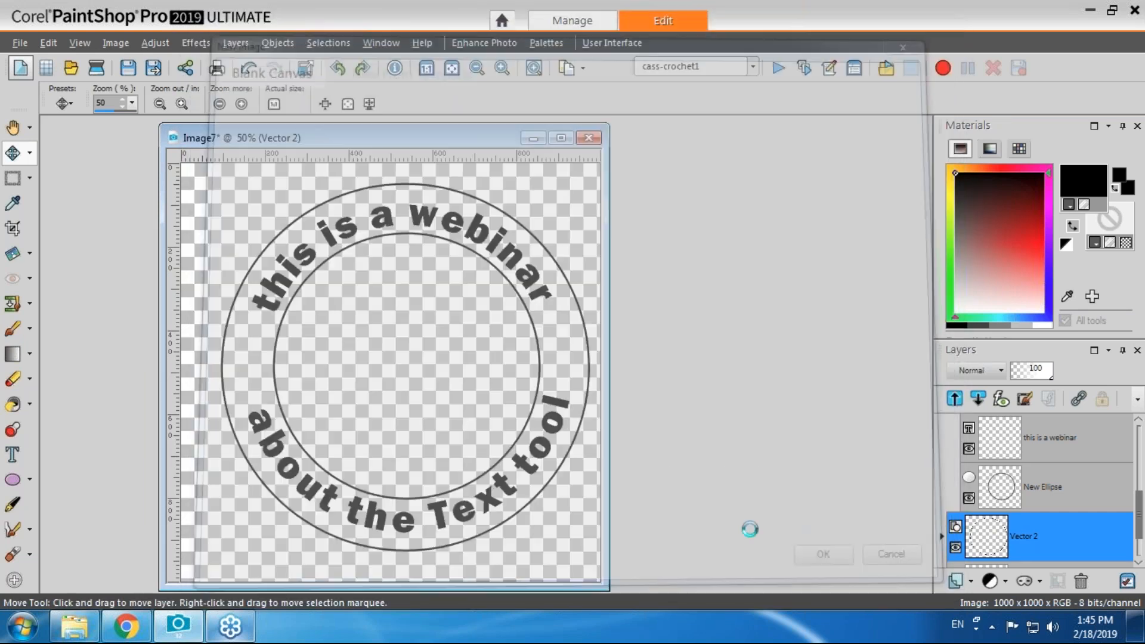
Make a small circular selection near the new image's upper-left corner, flood fill it with black and deselect.
click(12, 177)
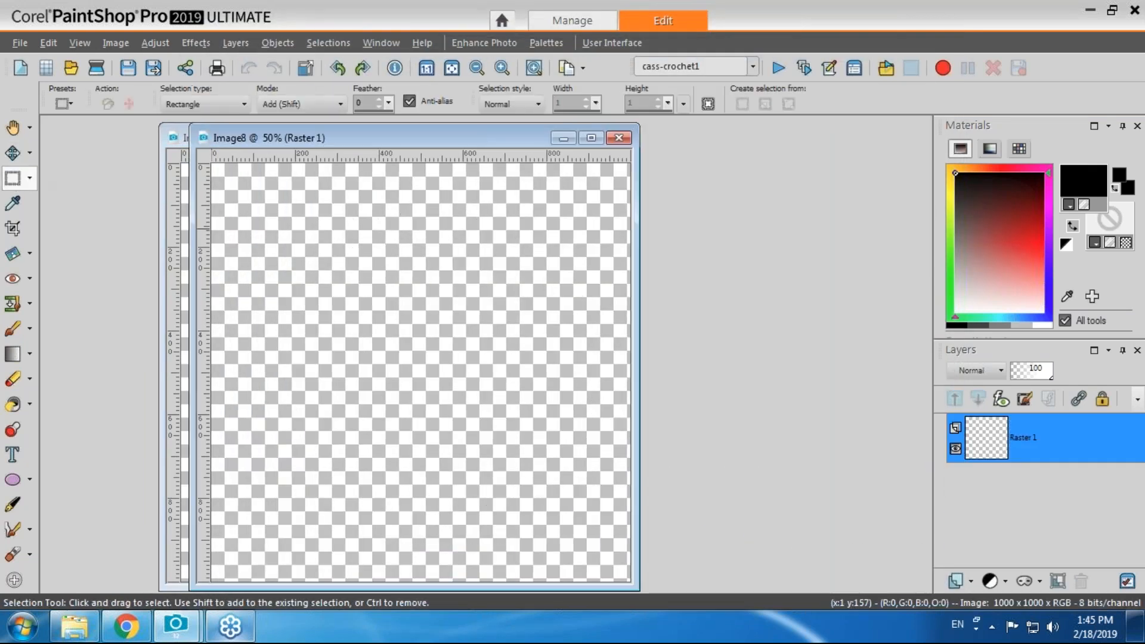
click(233, 104)
click(205, 170)
drag(268, 233, 263, 287)
key(f)
click(285, 242)
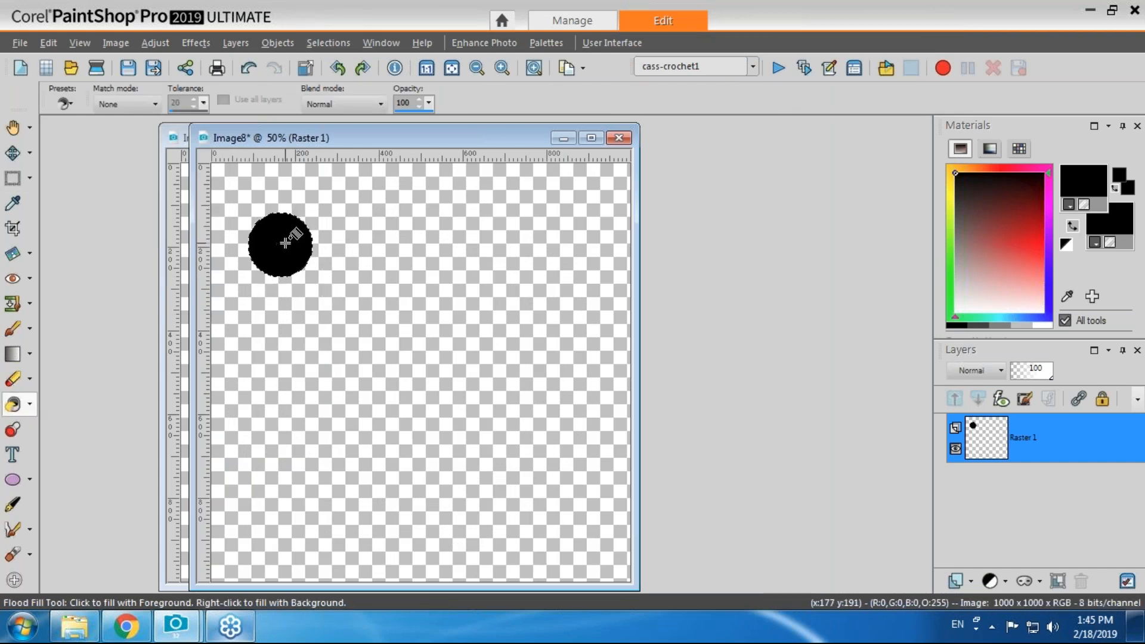
key(ctrl+d)
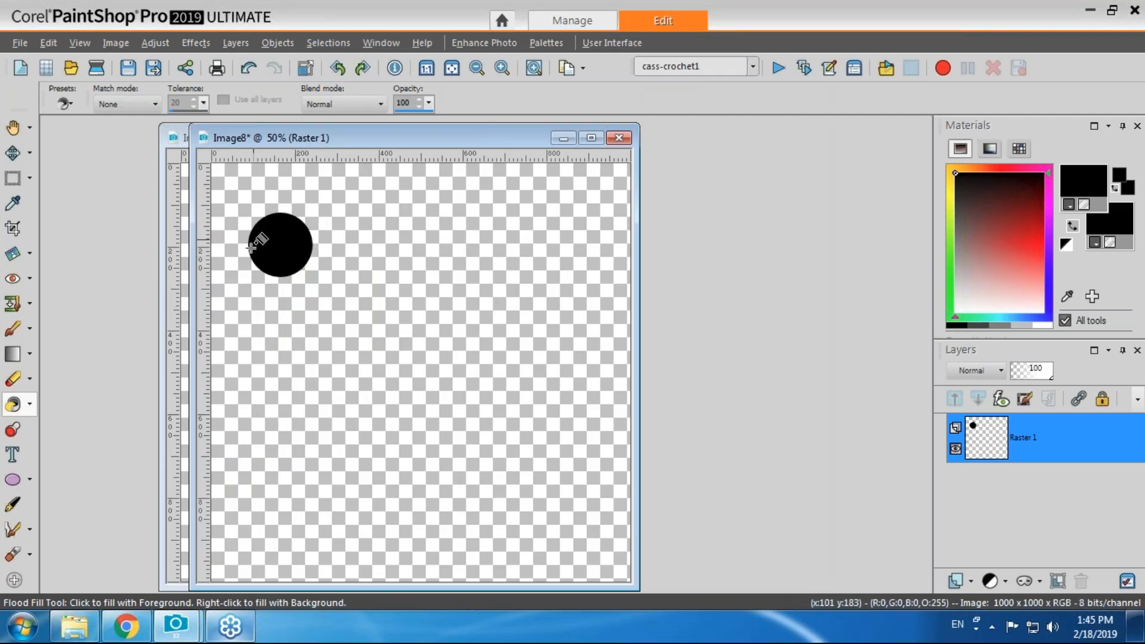
Scale the raster circle up to about 478% with the Pick tool, and shrink it back to about 106%.
click(30, 153)
click(70, 152)
drag(313, 276, 563, 511)
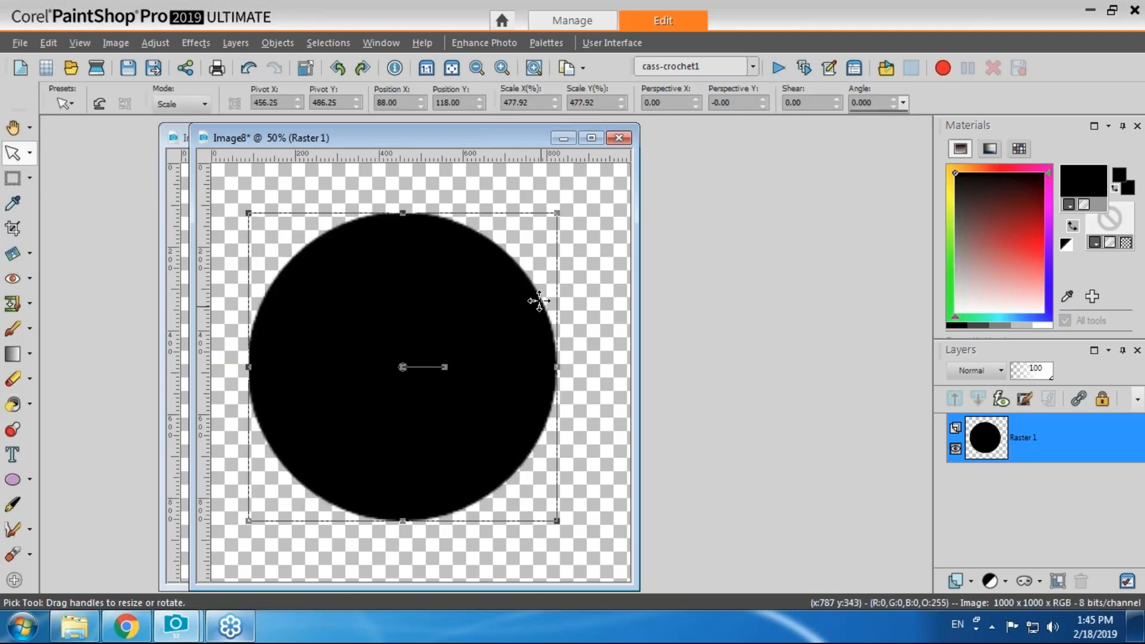
drag(556, 521, 316, 279)
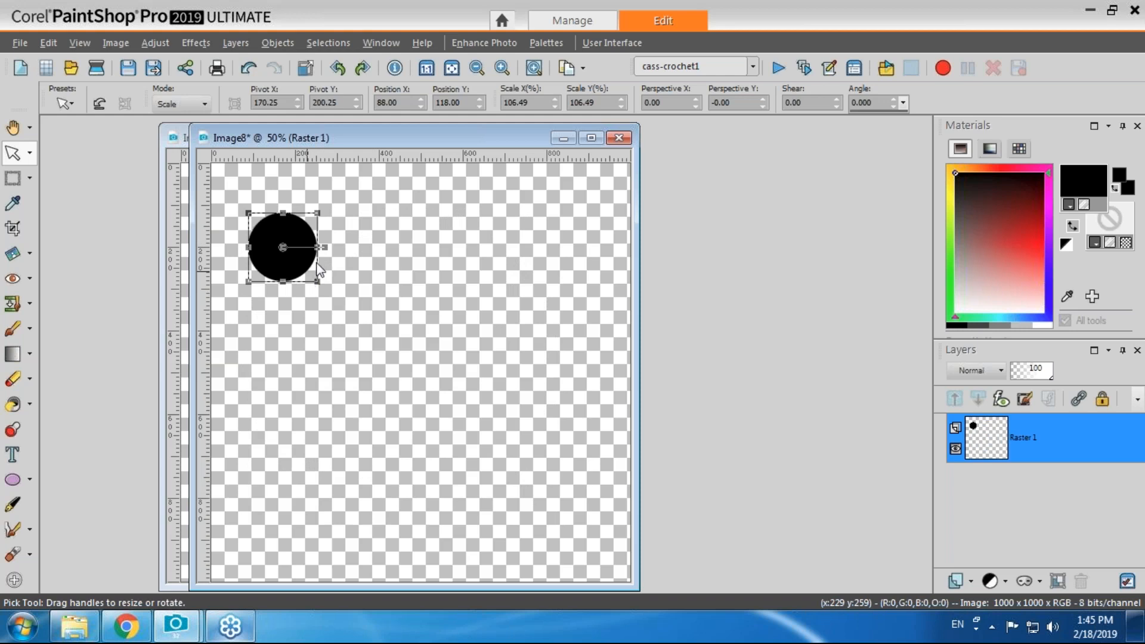
Draw a vector circle of about 62 px radius near the canvas centre, filled with black and without a stroke.
click(14, 486)
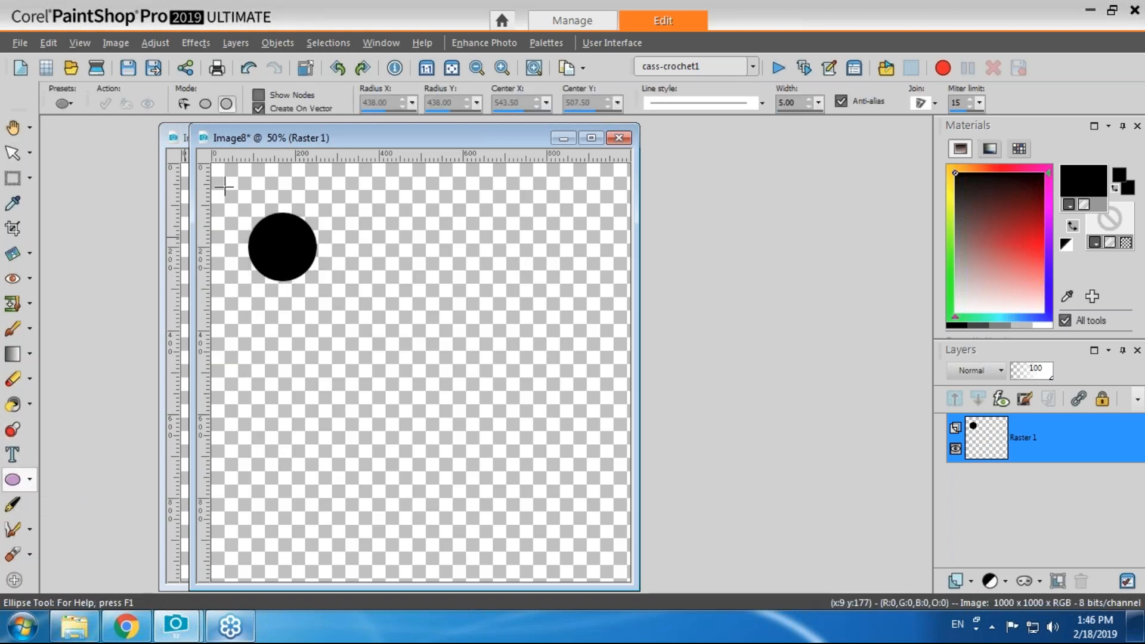
click(1072, 225)
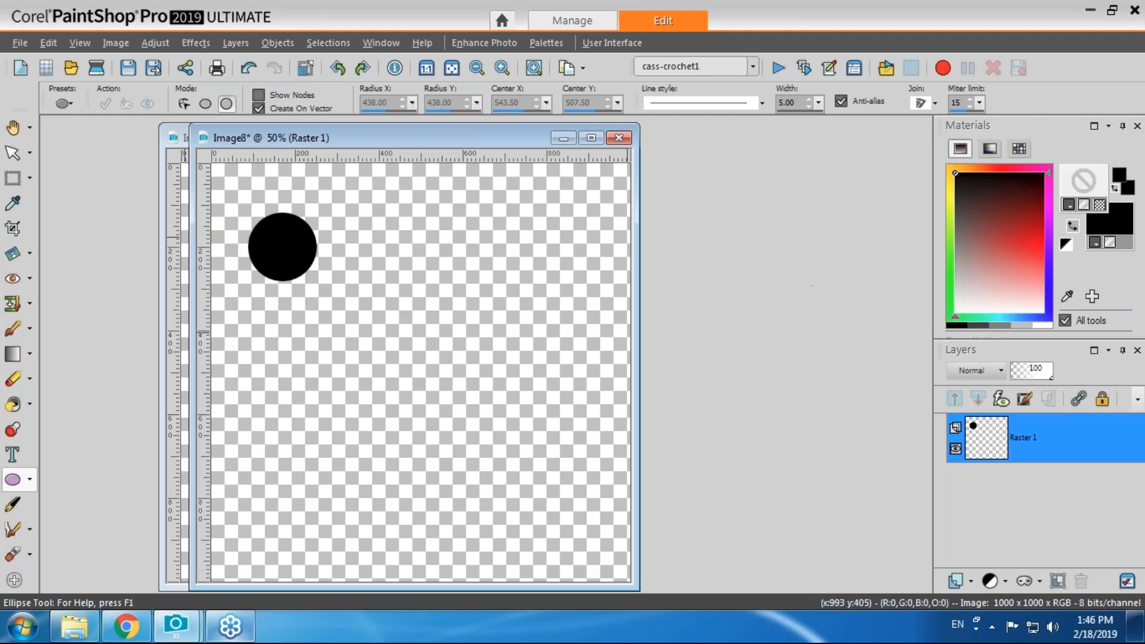
drag(356, 354, 409, 406)
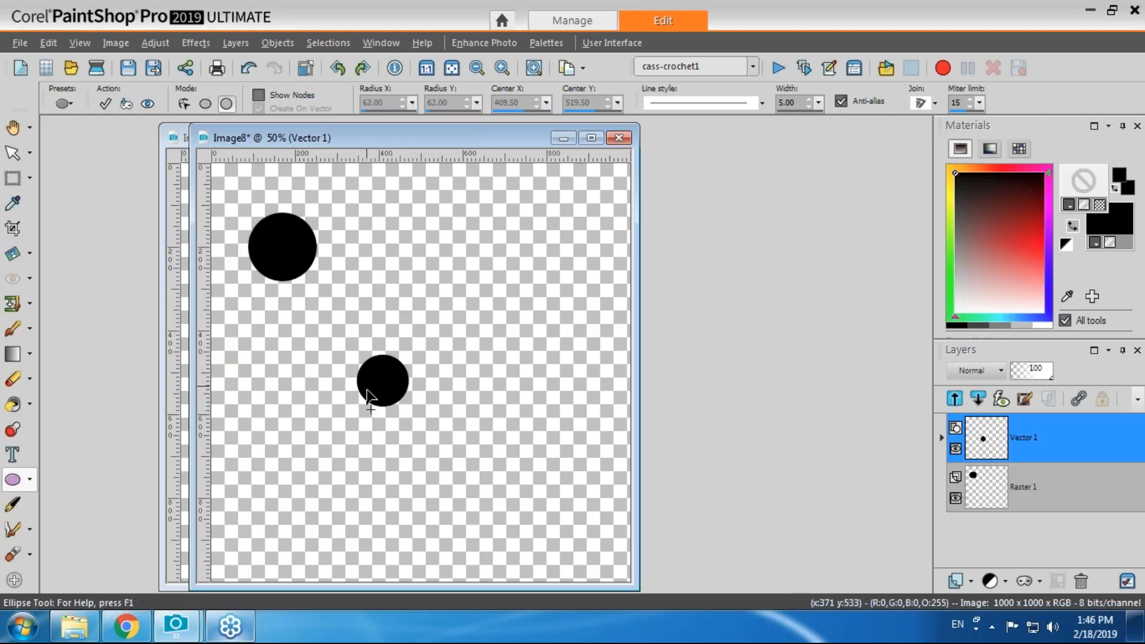
Enlarge the vector circle until it nearly fills the canvas and move it to about the canvas centre.
click(14, 155)
drag(410, 355, 615, 162)
drag(358, 407, 228, 537)
drag(424, 341, 422, 367)
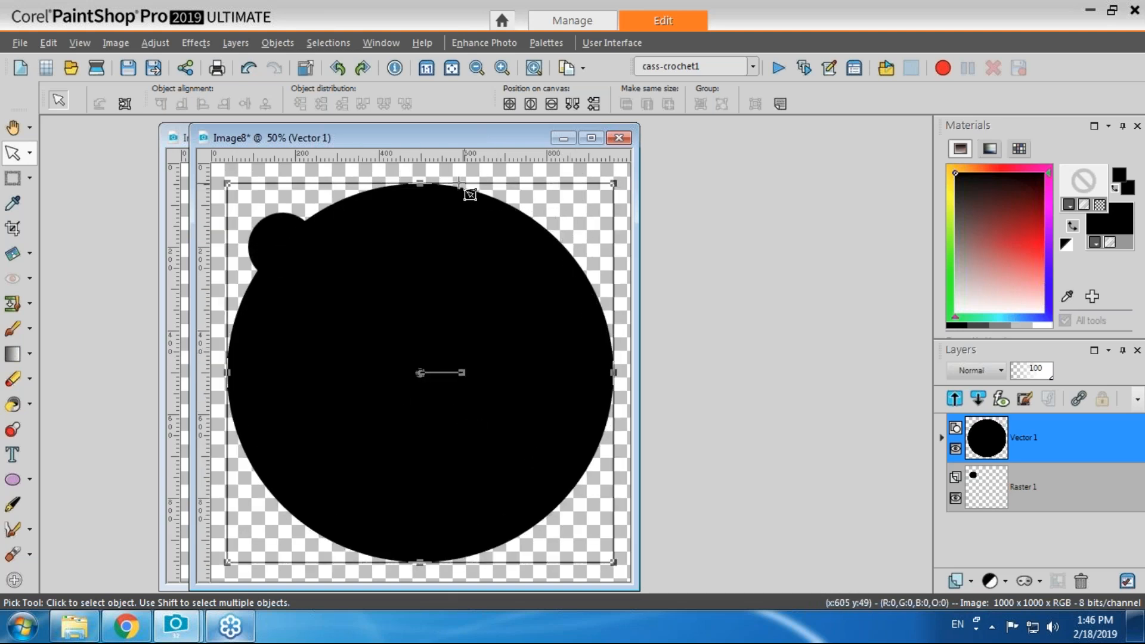
Scale the raster circle up to about 497% behind the large vector circle.
click(270, 228)
drag(312, 277, 583, 562)
mouse_move(992, 493)
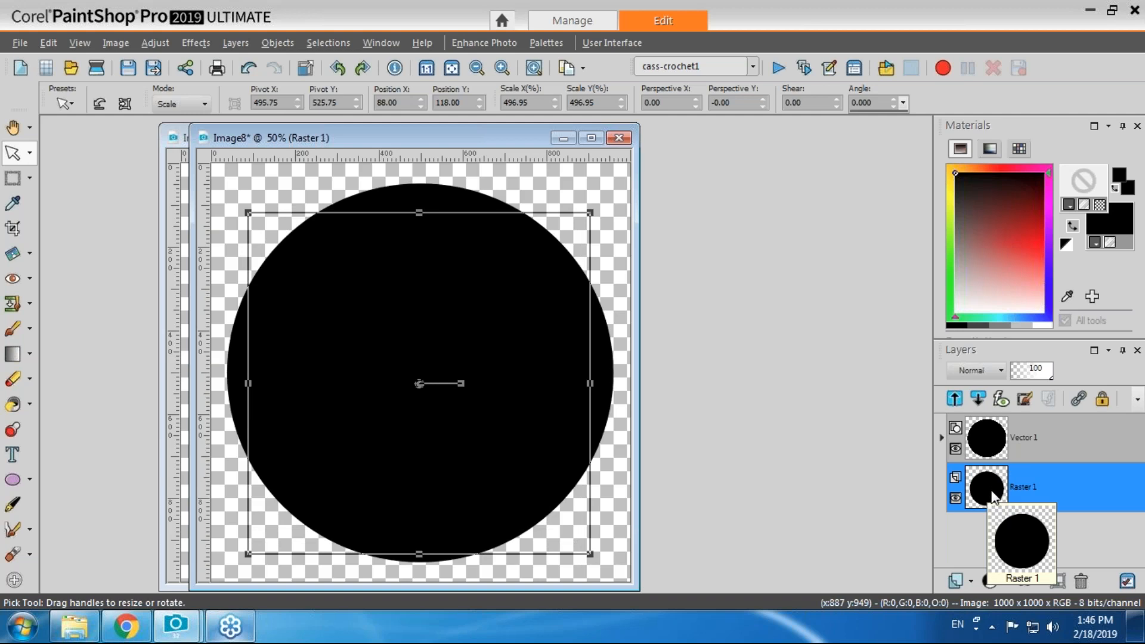
Lighten the Raster 1 circle with Brightness/Contrast at brightness 255 and contrast -7 in linear mode.
click(156, 44)
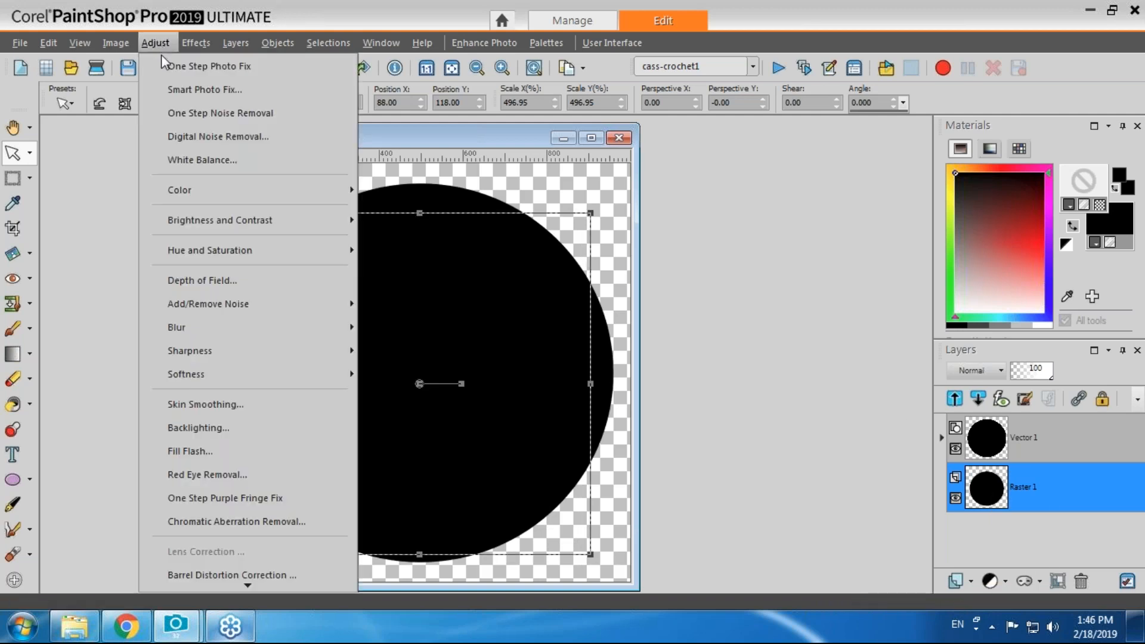
mouse_move(195, 220)
click(392, 222)
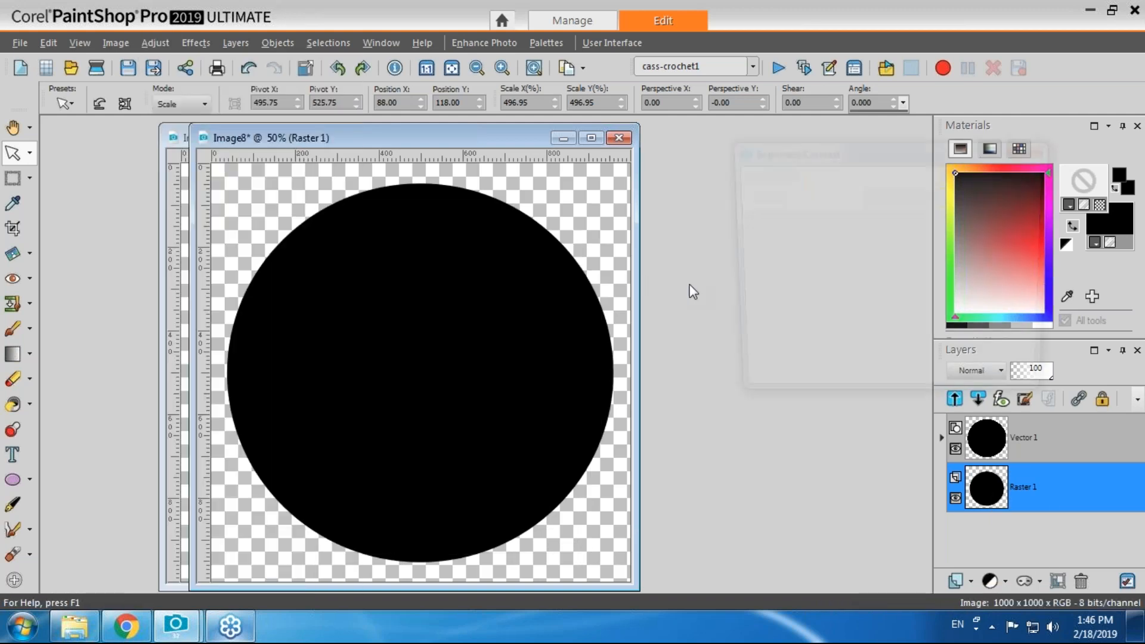
drag(858, 264, 914, 265)
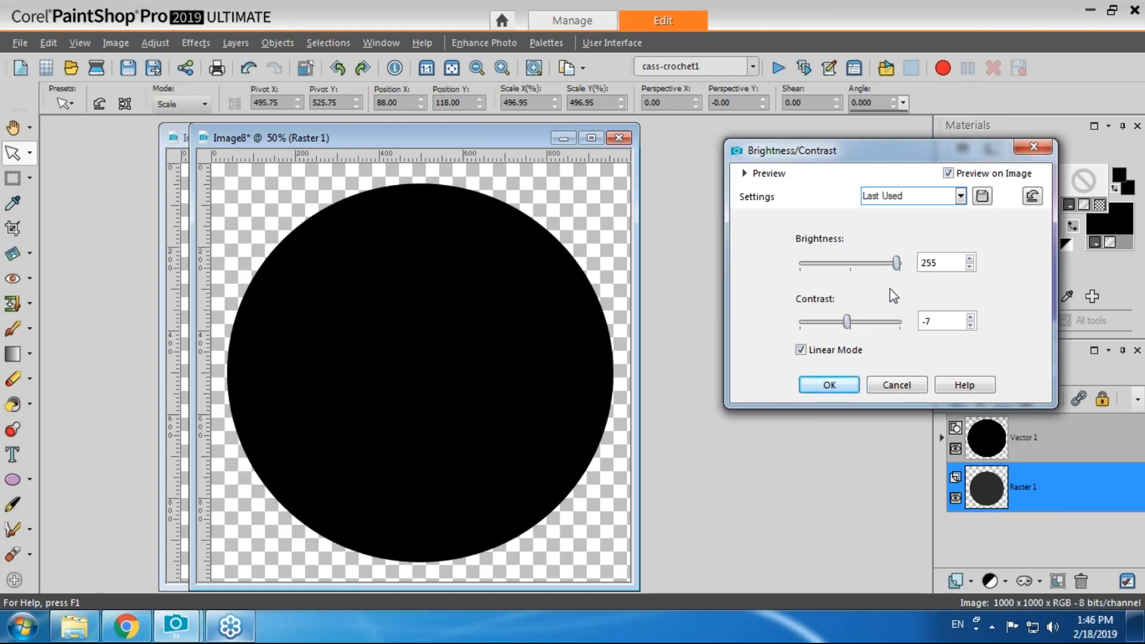
click(831, 385)
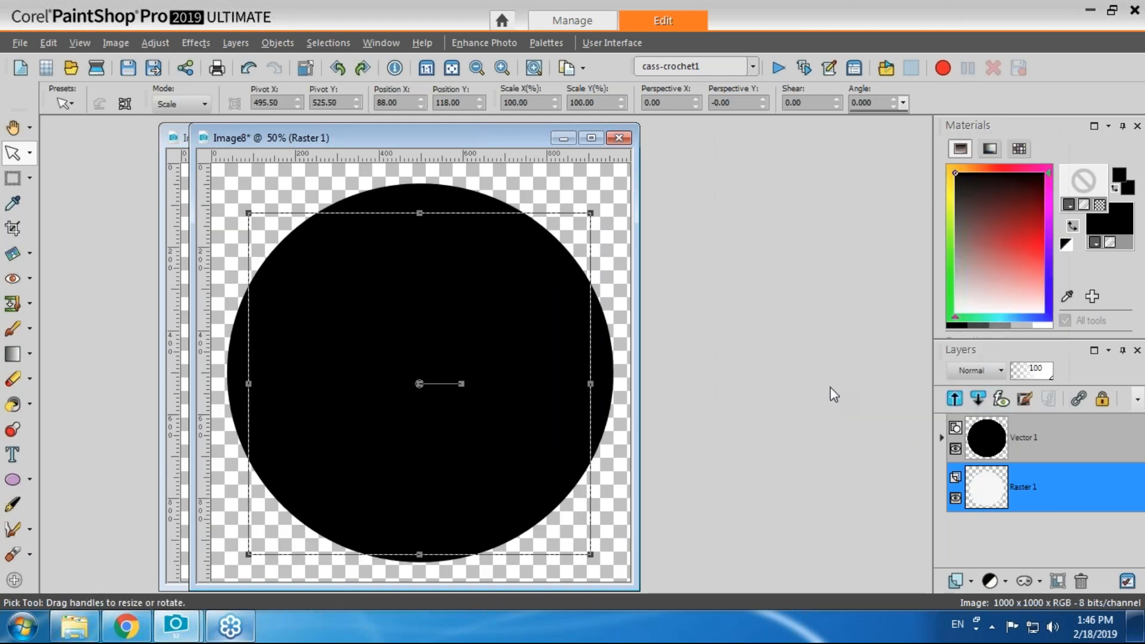
Place the Raster 1 layer above Vector 1 and shift the light circle inside the black one to compare their edges.
drag(1001, 492, 975, 438)
drag(420, 384, 385, 351)
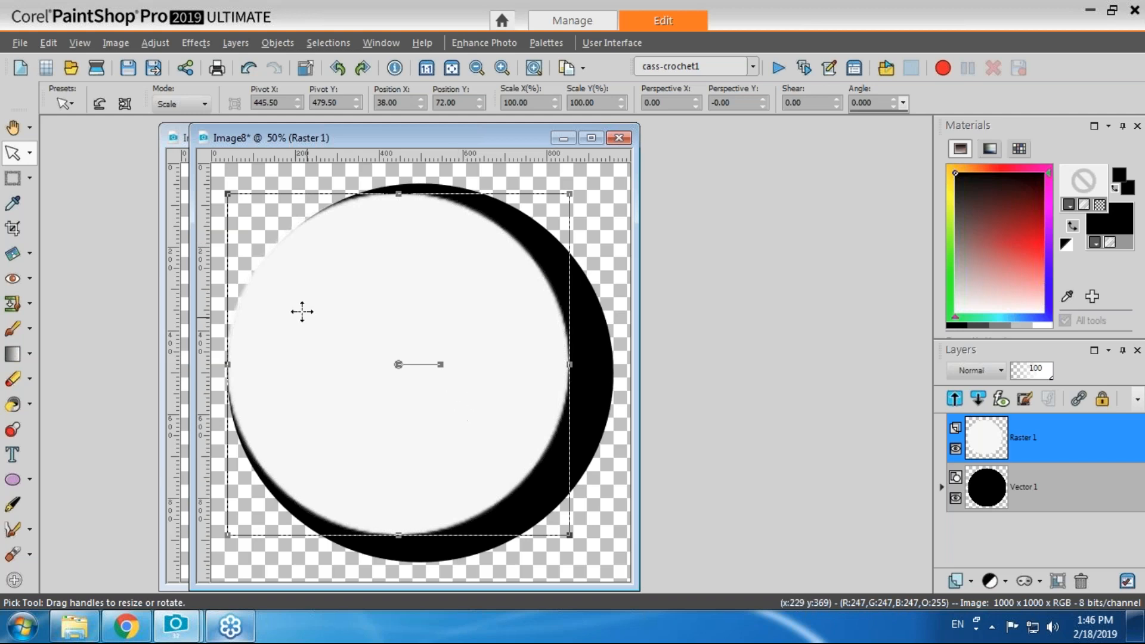
drag(398, 362, 409, 367)
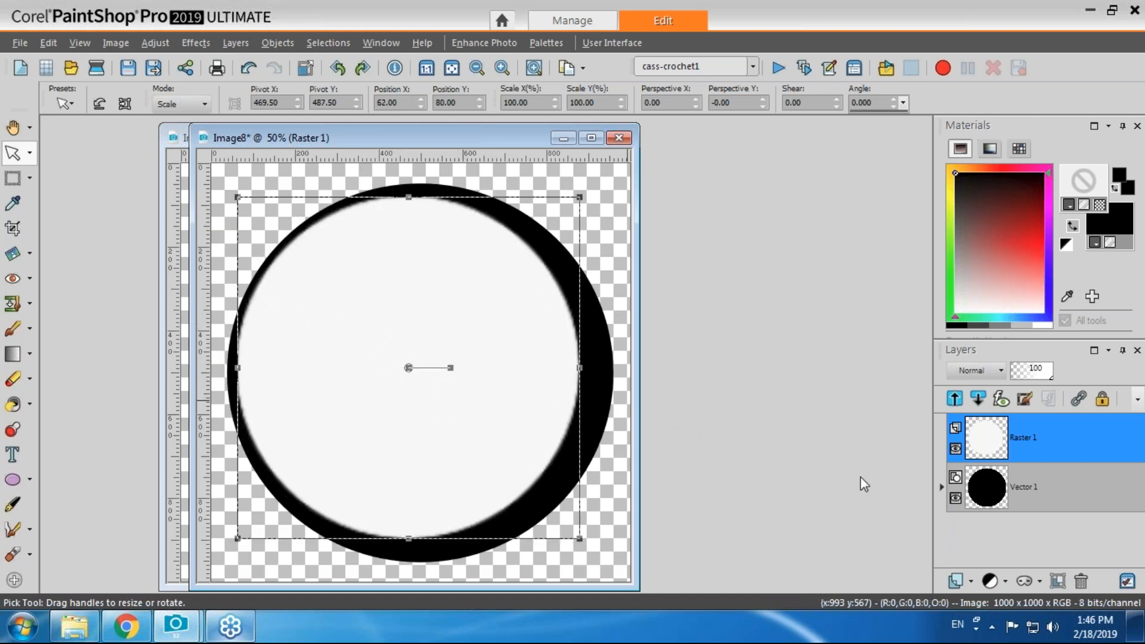
mouse_move(1018, 439)
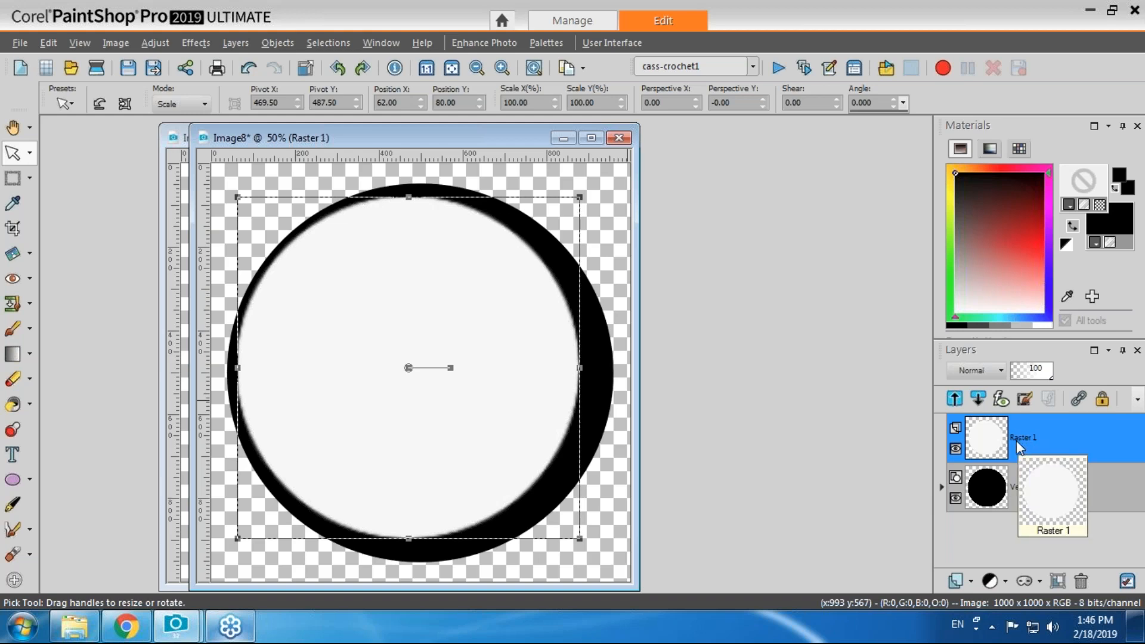
mouse_move(994, 501)
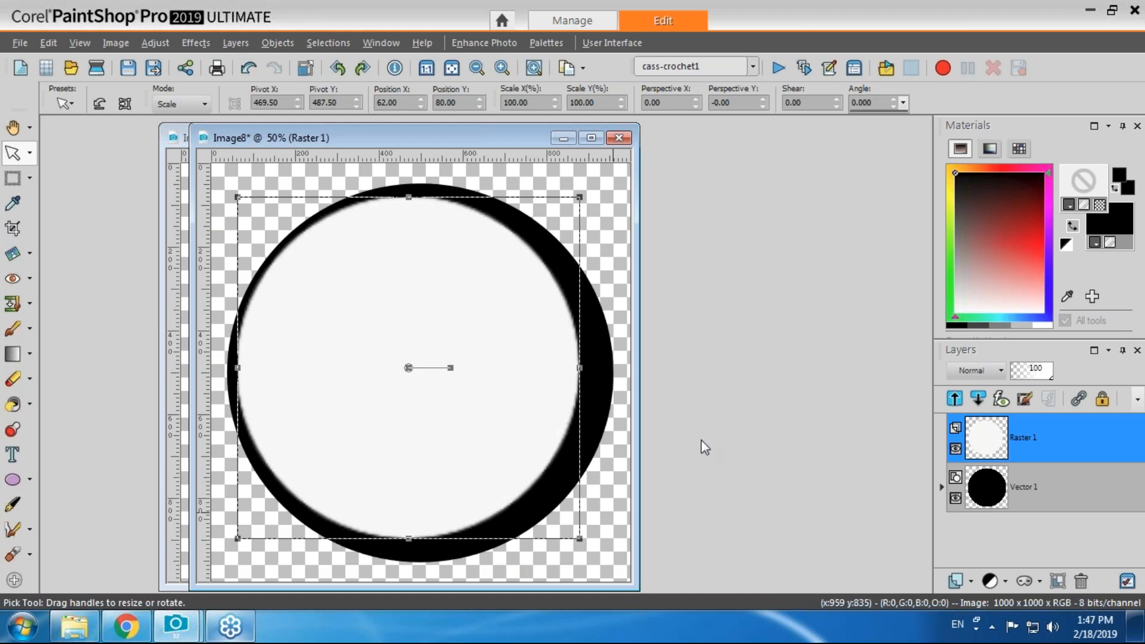
Move the Image8 window aside and bring the Image7 window to the front.
drag(469, 138, 711, 167)
click(422, 142)
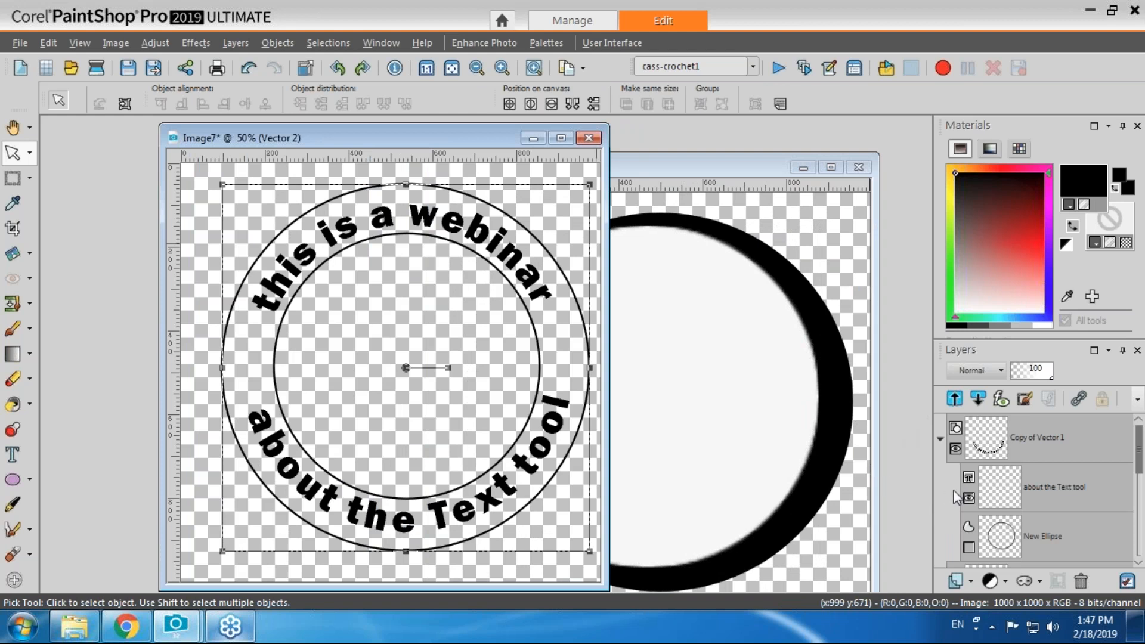
Try to apply a Drop Shadow effect to the Copy of Vector 1 layer.
click(1025, 438)
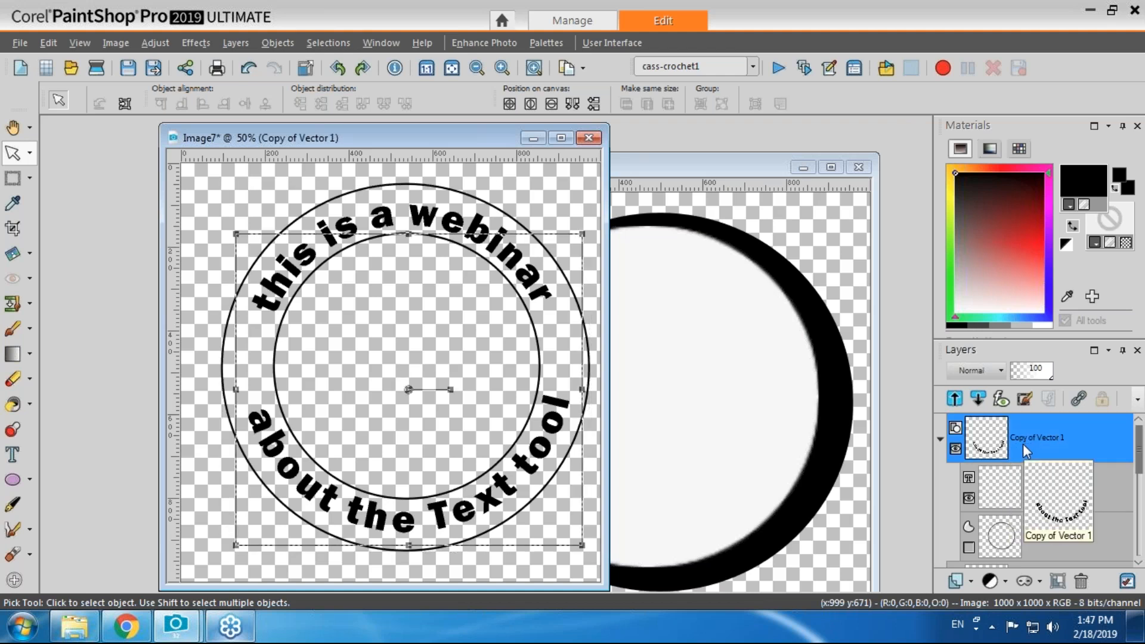
click(196, 43)
mouse_move(225, 126)
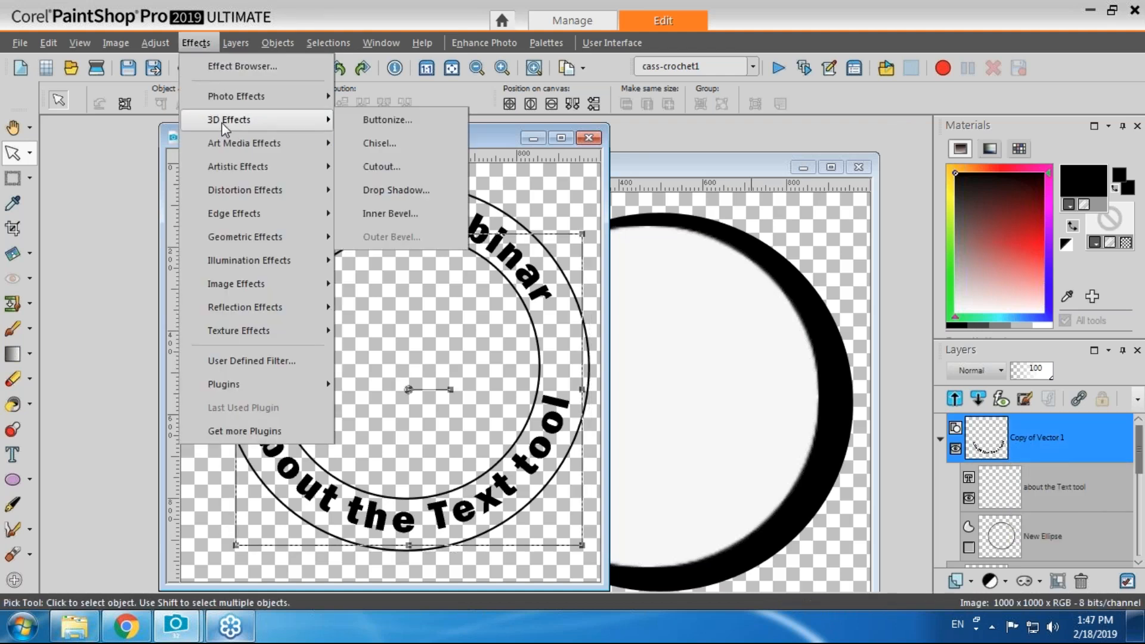
click(391, 189)
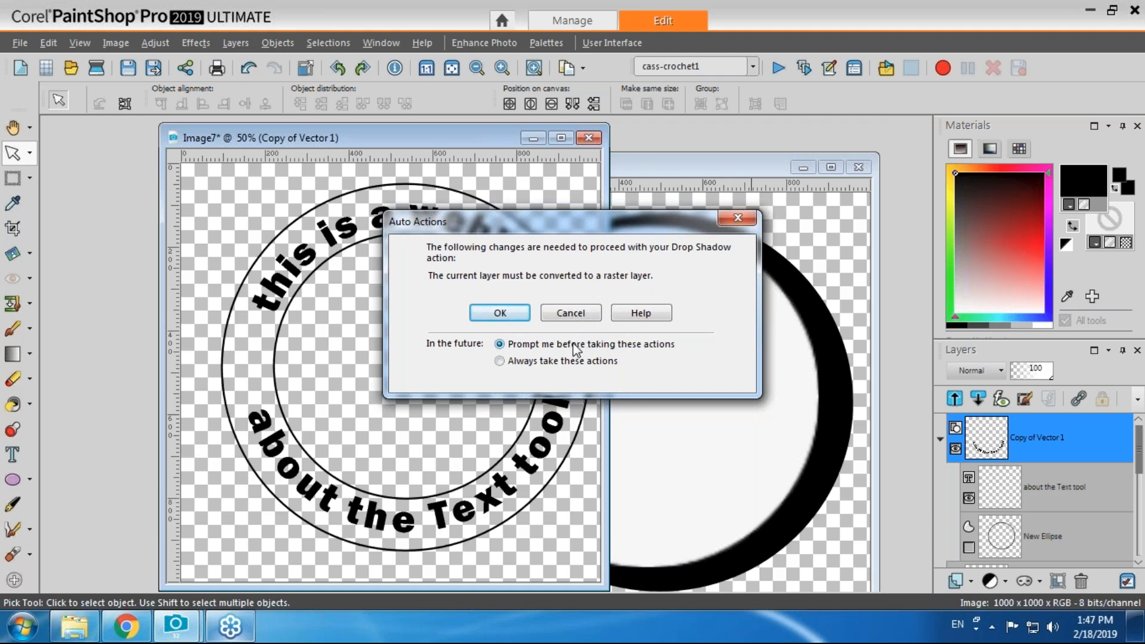
click(555, 315)
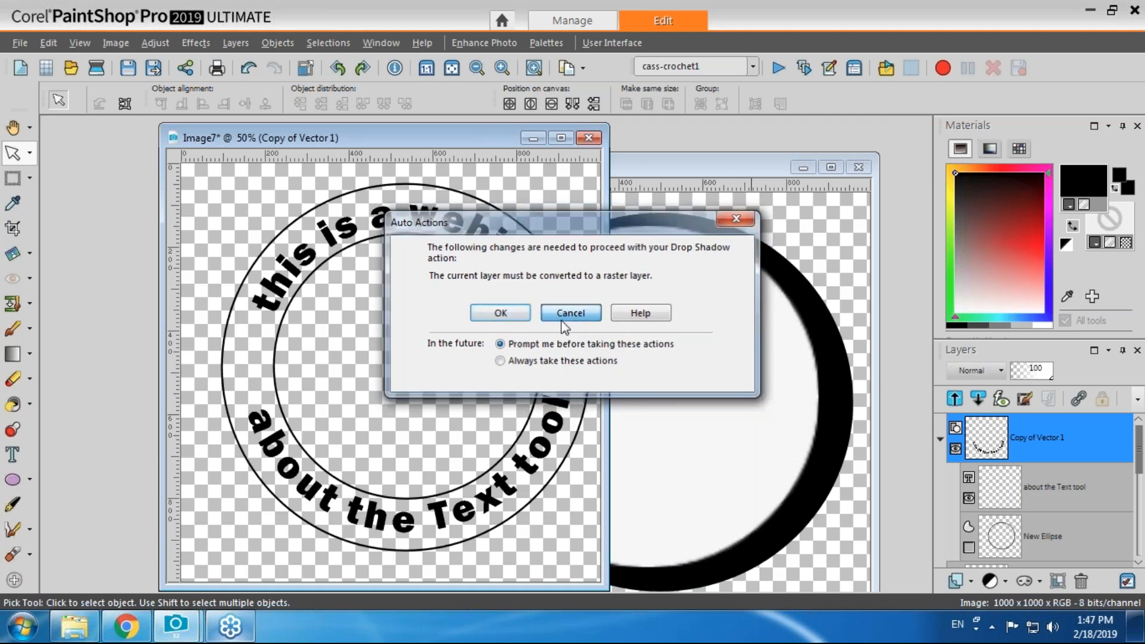
Duplicate the Copy of Vector 1 layer and convert the duplicate to a raster layer.
click(939, 441)
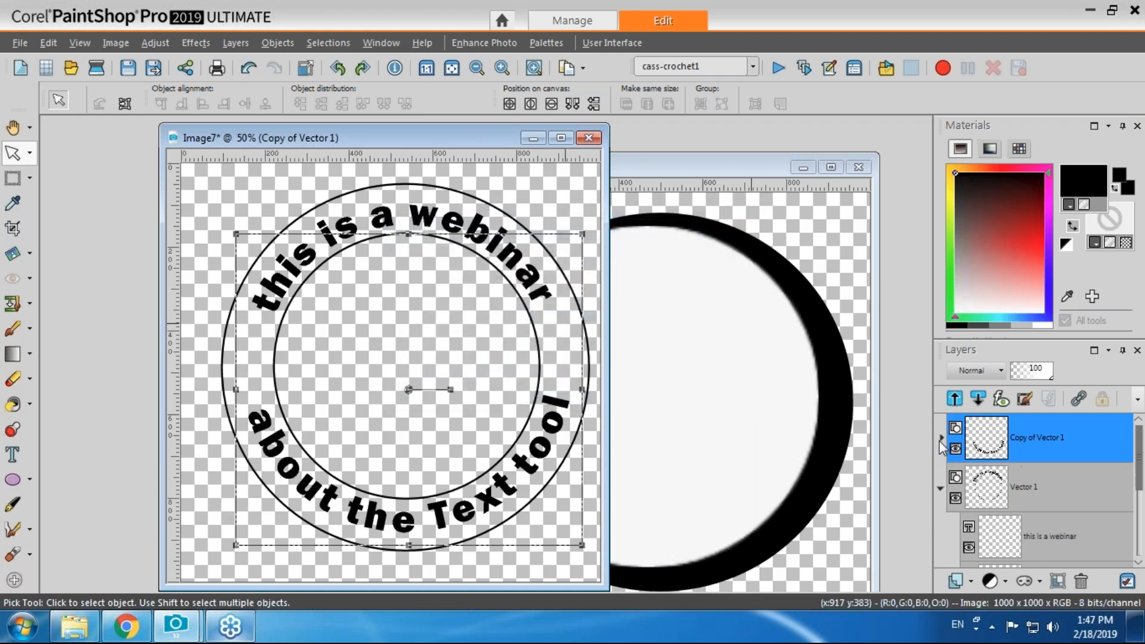
right_click(1024, 439)
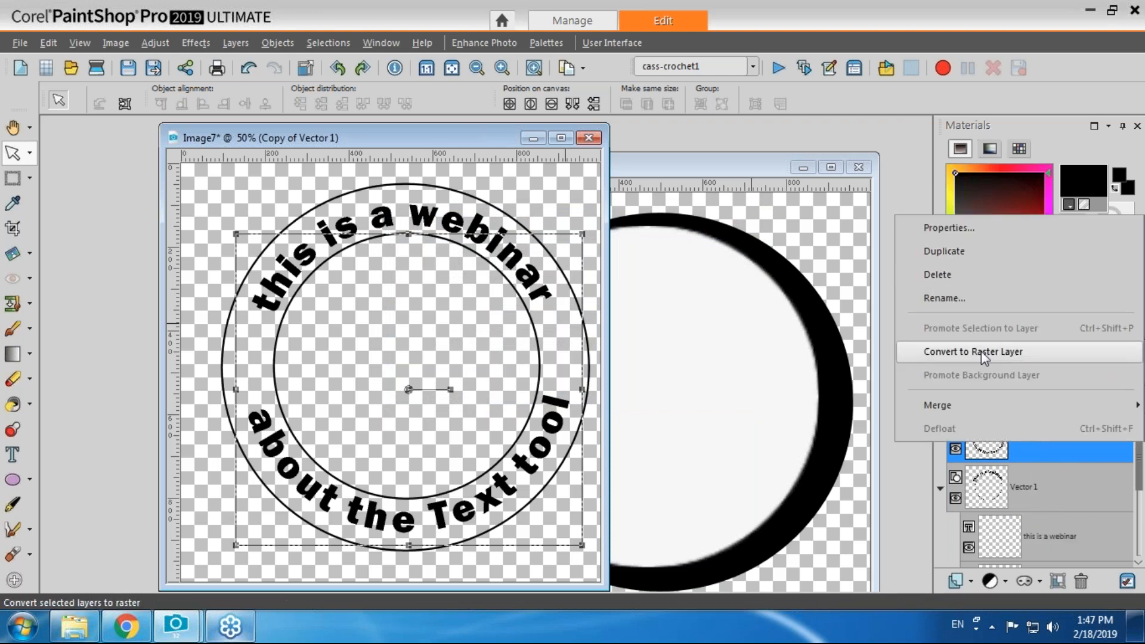
click(966, 251)
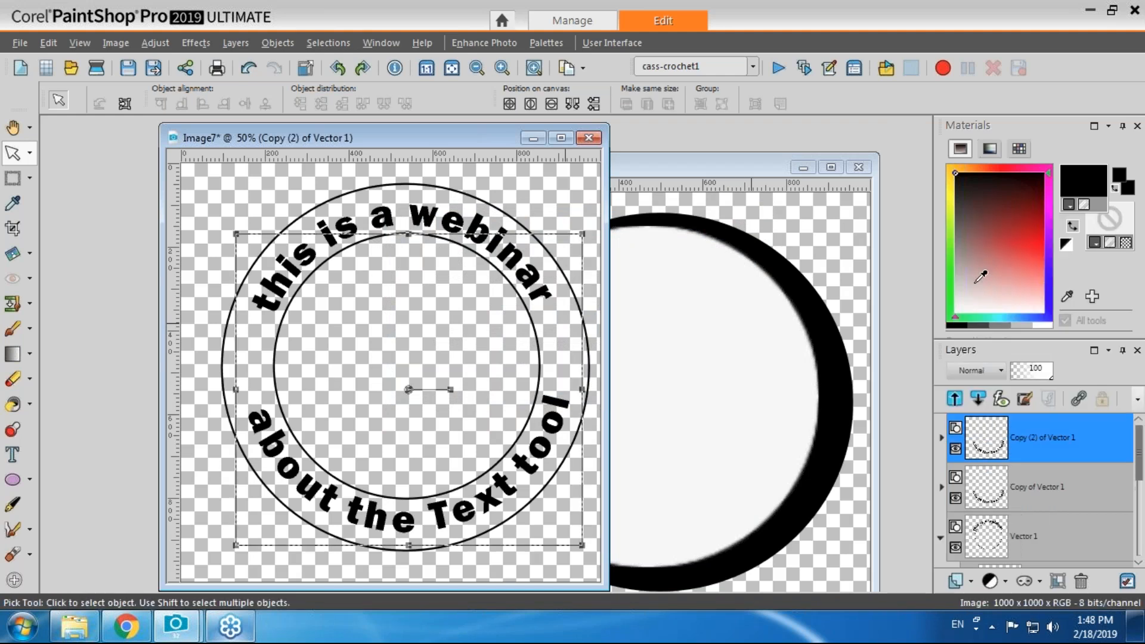
right_click(1022, 440)
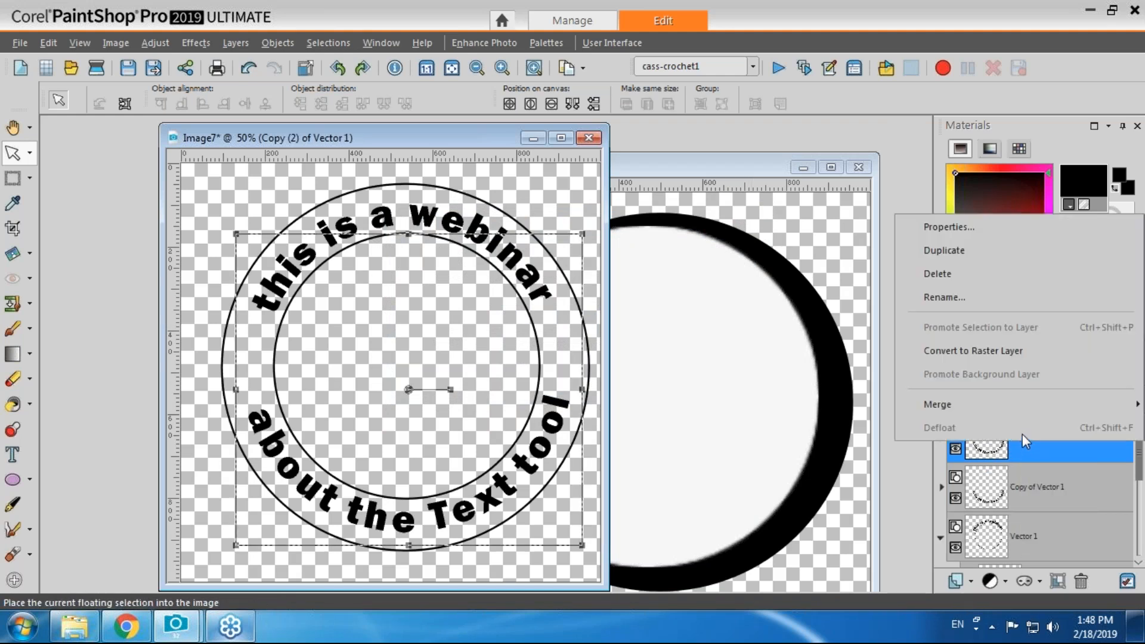
click(970, 352)
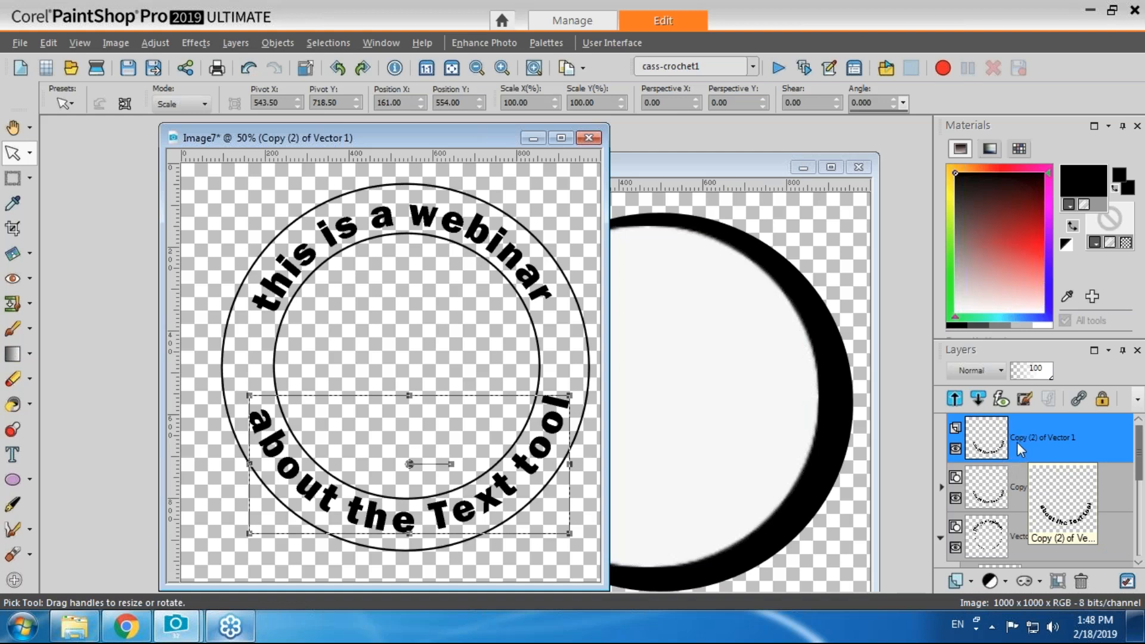
Toggle the visibility of Copy of Vector 1 off and on, and delete the rasterized duplicate layer.
click(955, 499)
click(955, 498)
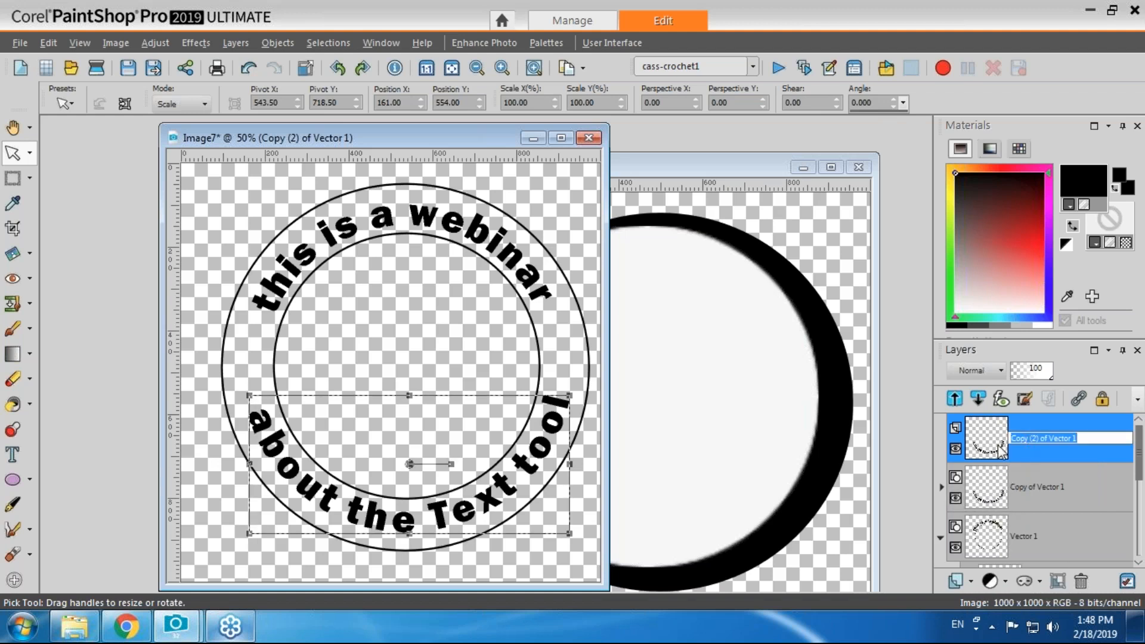
mouse_move(967, 448)
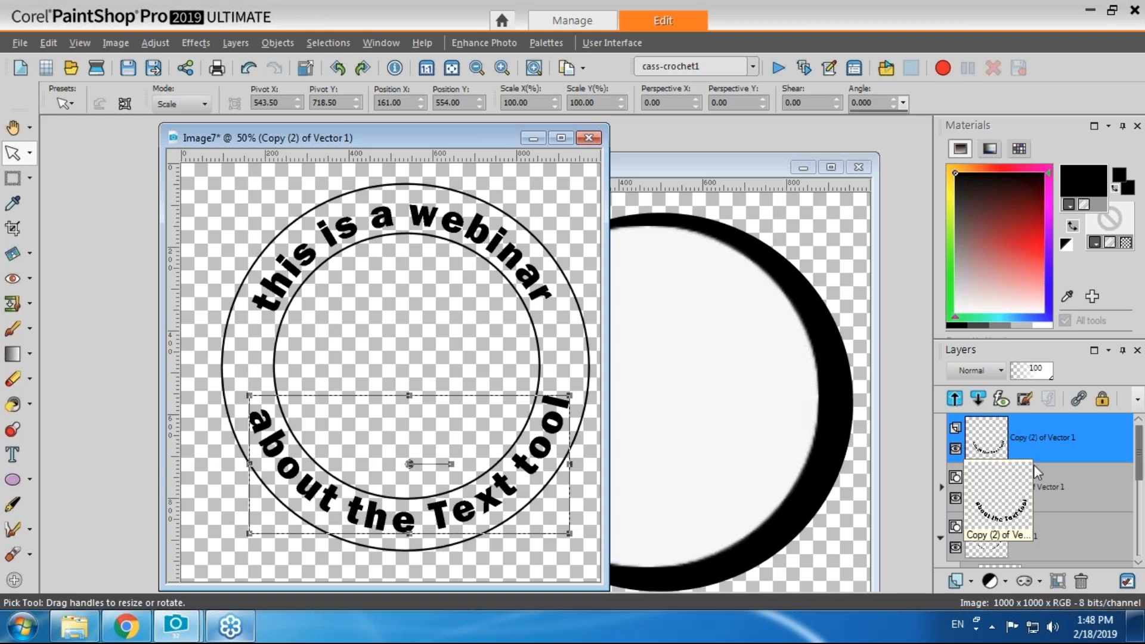
click(1082, 581)
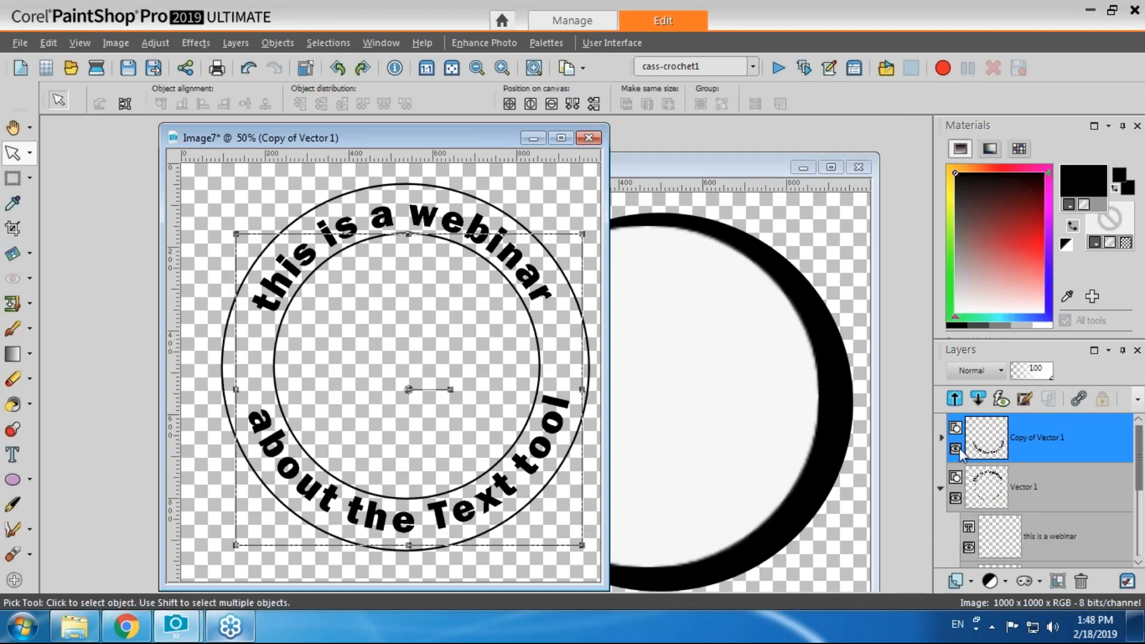
Select the "about the Text tool" object inside Copy of Vector 1 and create a selection from that vector object.
click(941, 440)
click(1030, 500)
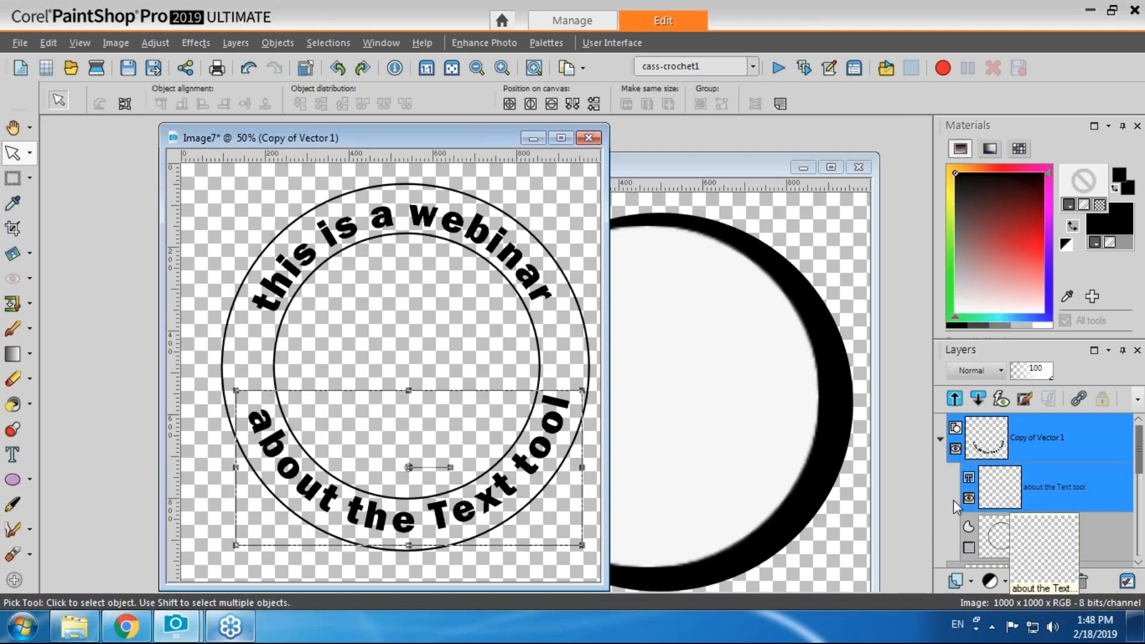
click(328, 43)
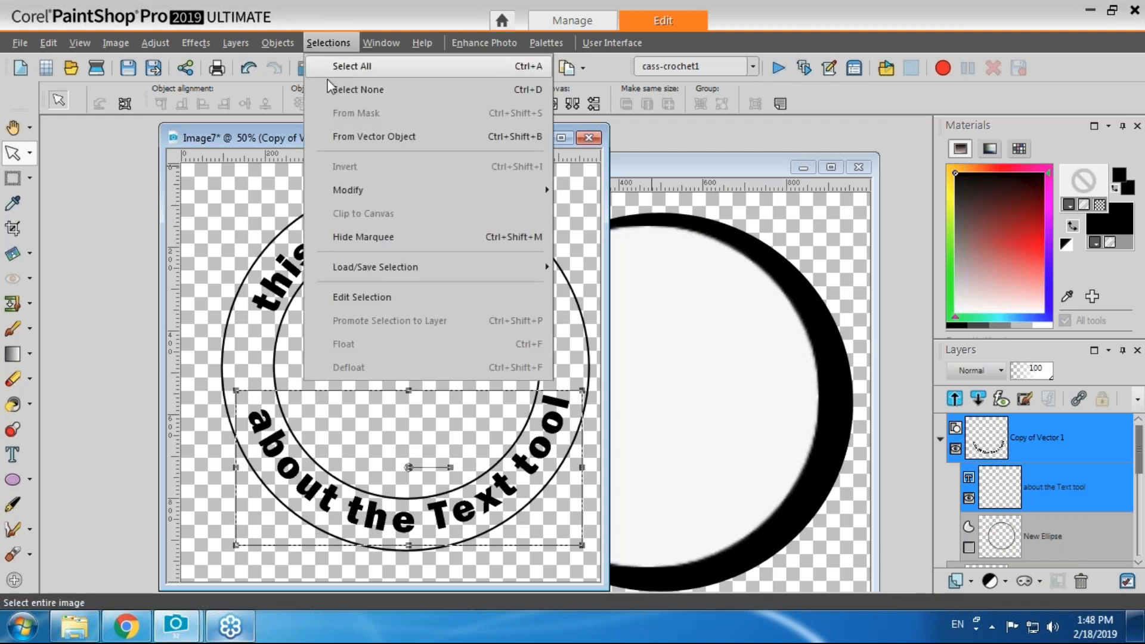
click(375, 137)
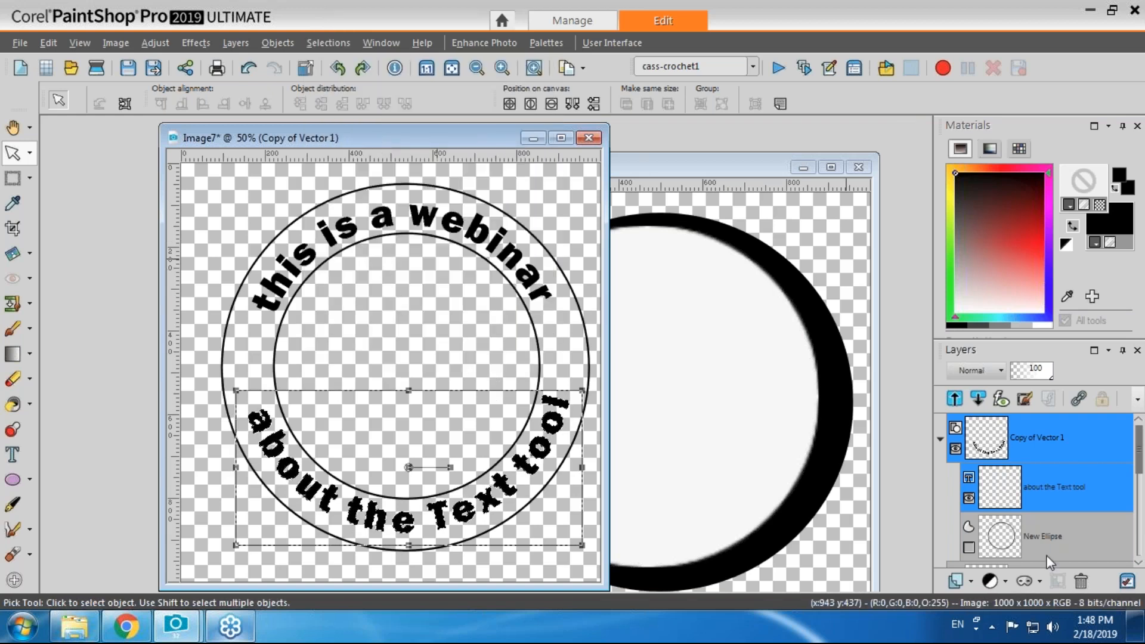
Add a new raster layer above Copy of Vector 1 with the default settings, keeping the text selection active.
click(972, 581)
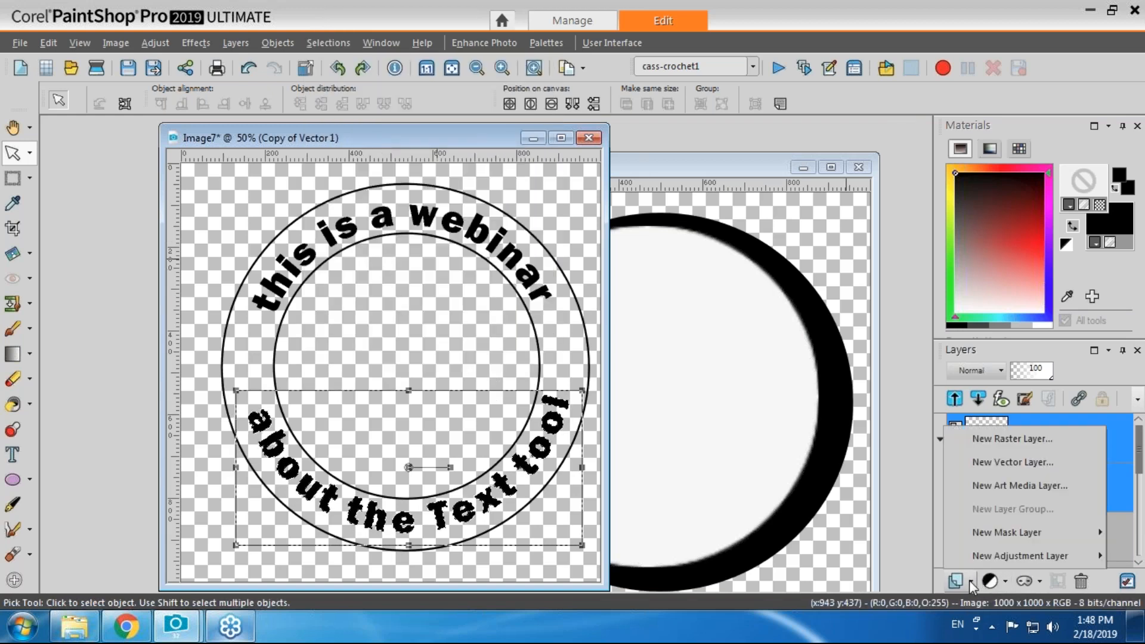
click(983, 440)
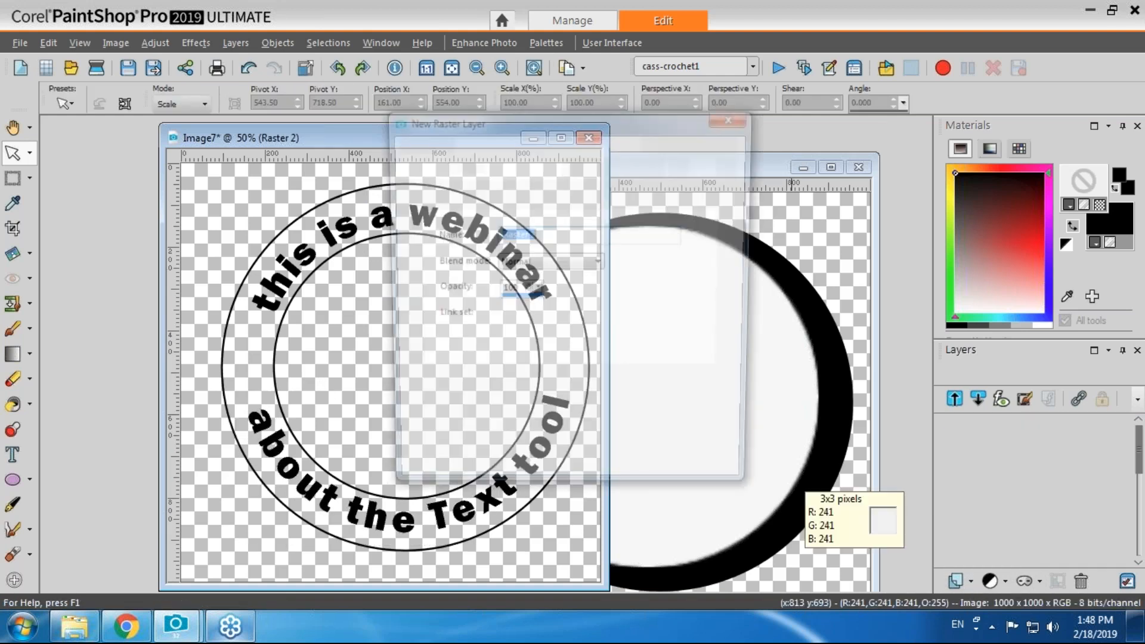
click(508, 476)
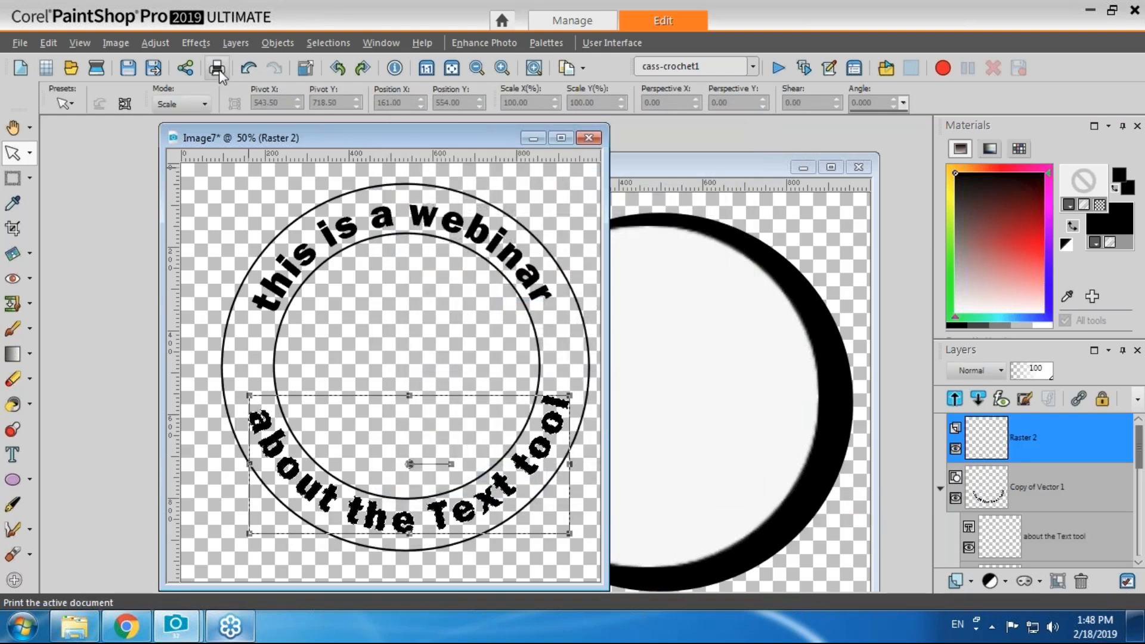
Apply a red drop shadow to the text selection on Raster 2 with vertical offset 5, horizontal offset 8, opacity 60 and blur 2.00.
click(196, 42)
mouse_move(307, 129)
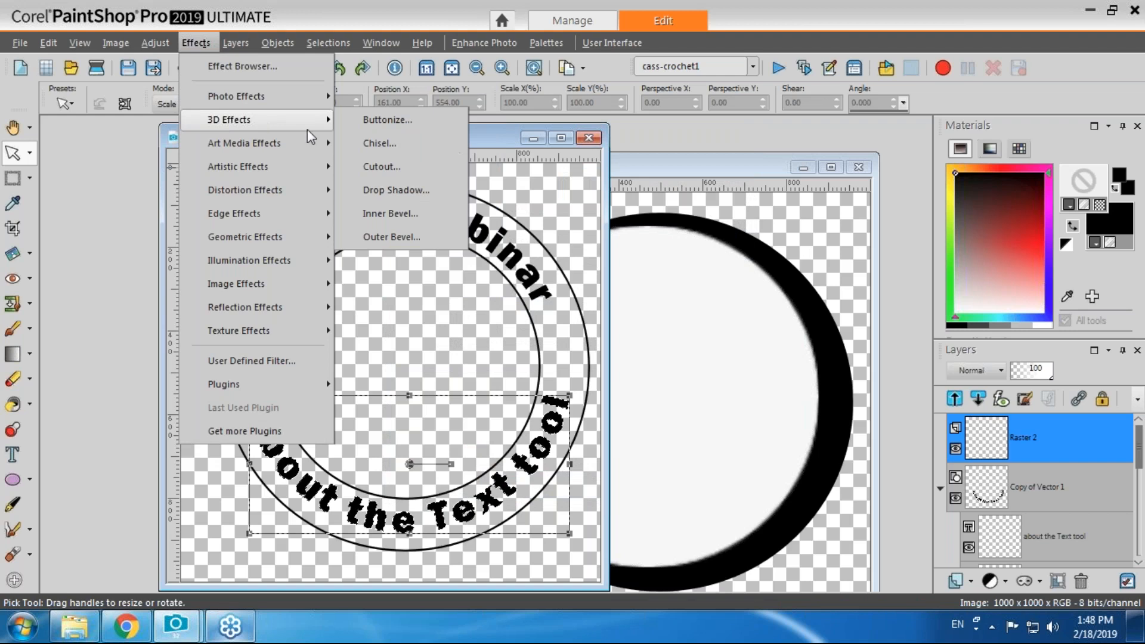
click(384, 191)
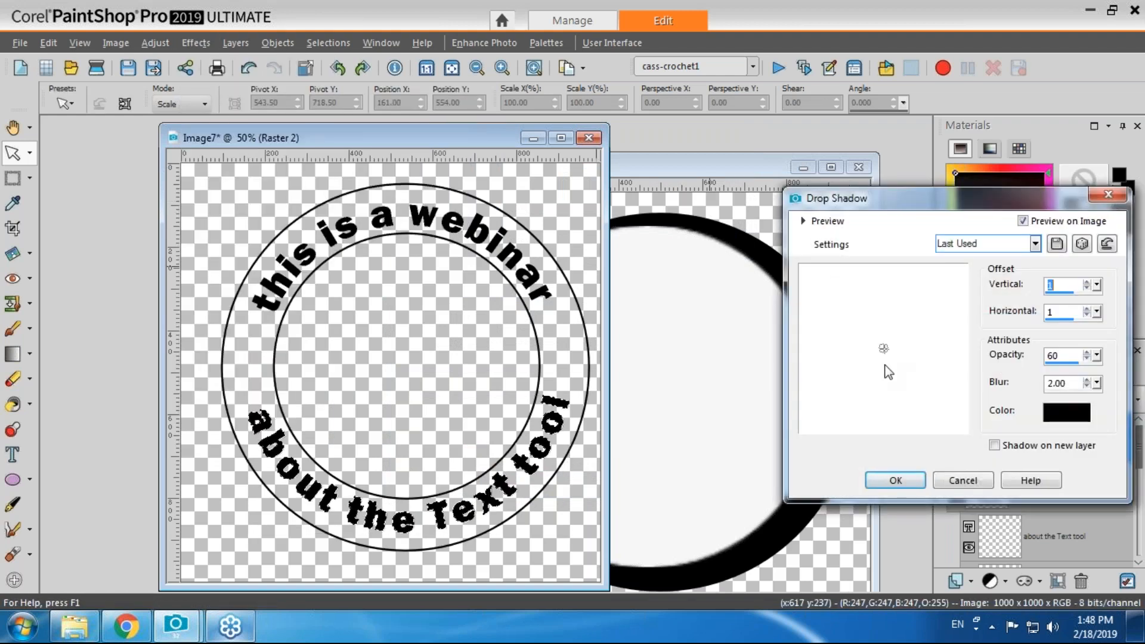
drag(883, 349, 886, 350)
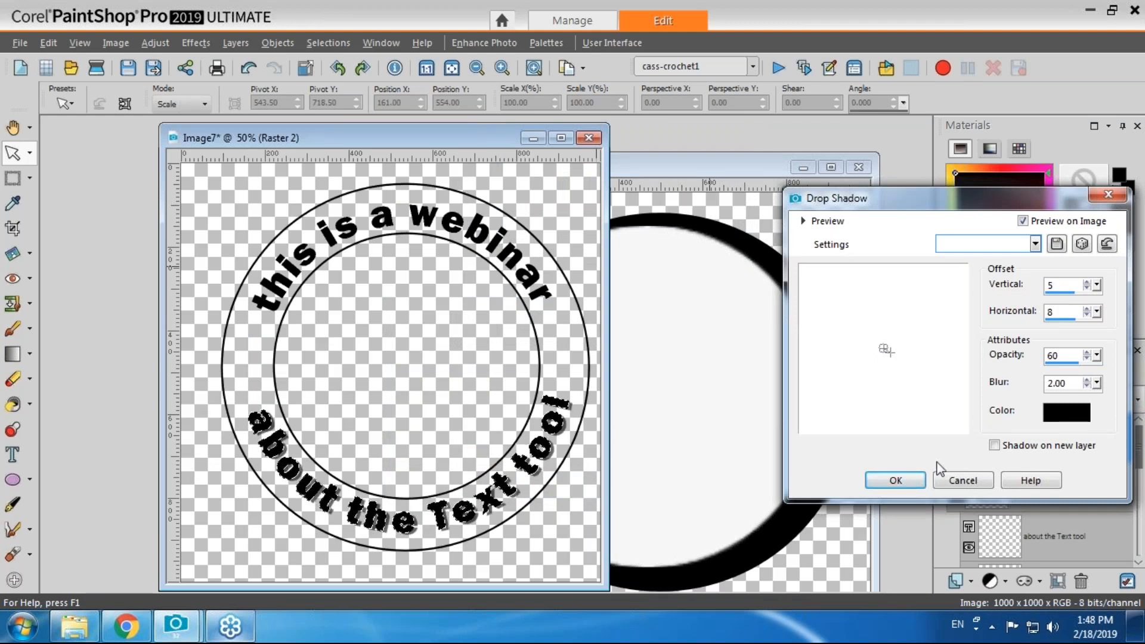
right_click(1066, 412)
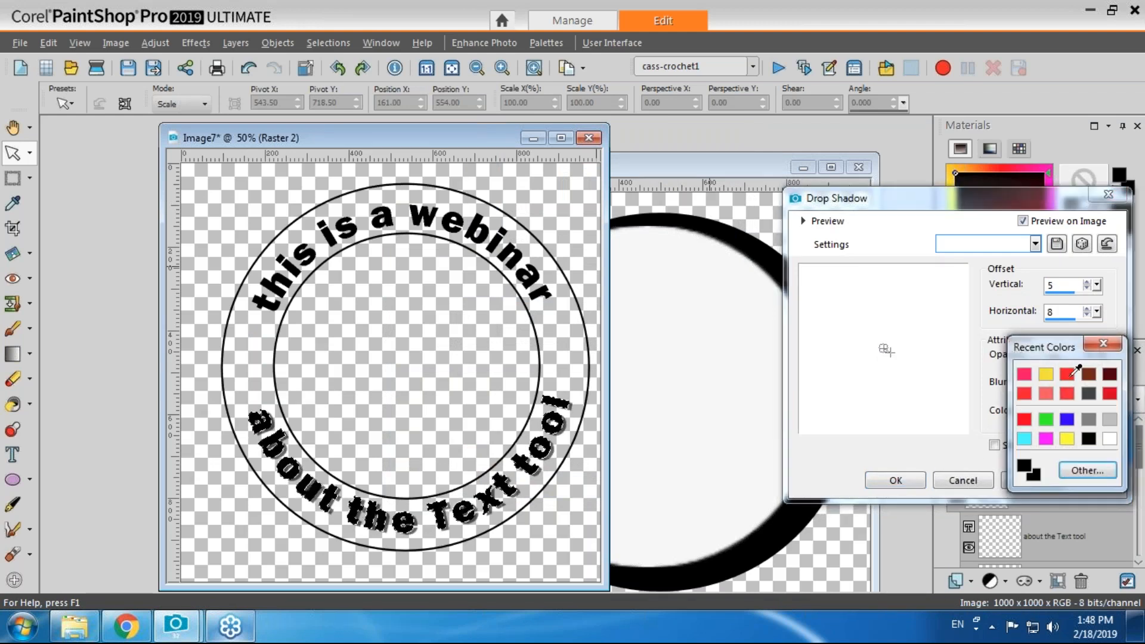
click(1072, 376)
click(895, 483)
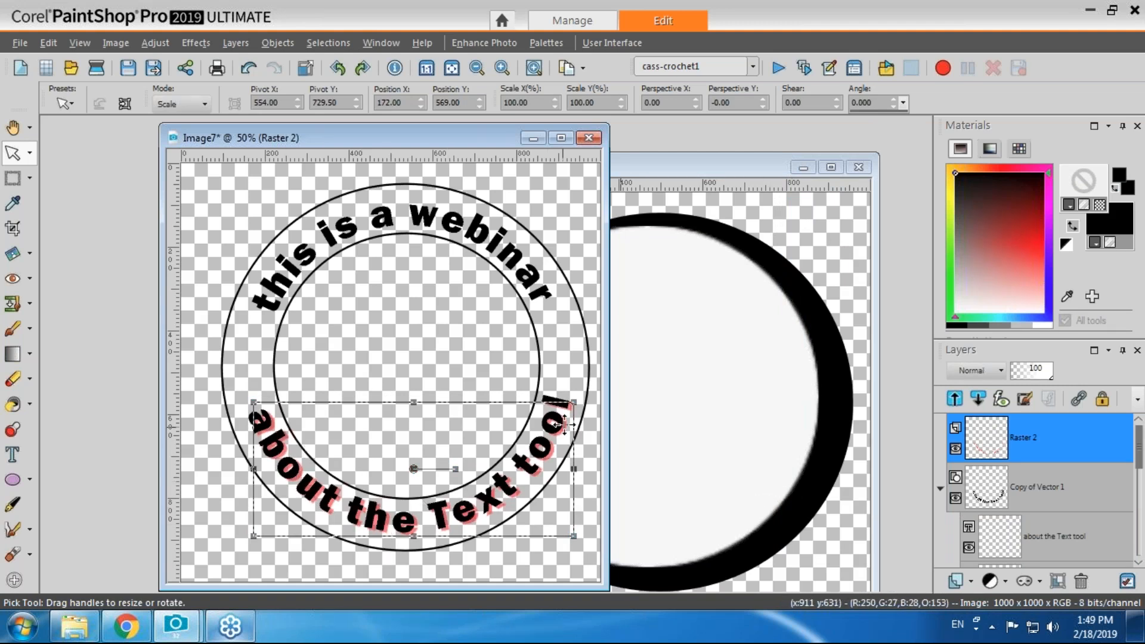
Toggle the visibility of Copy of Vector 1 off and on to examine the separate shadow on Raster 2, and shift the Image7 window aside.
mouse_move(1013, 453)
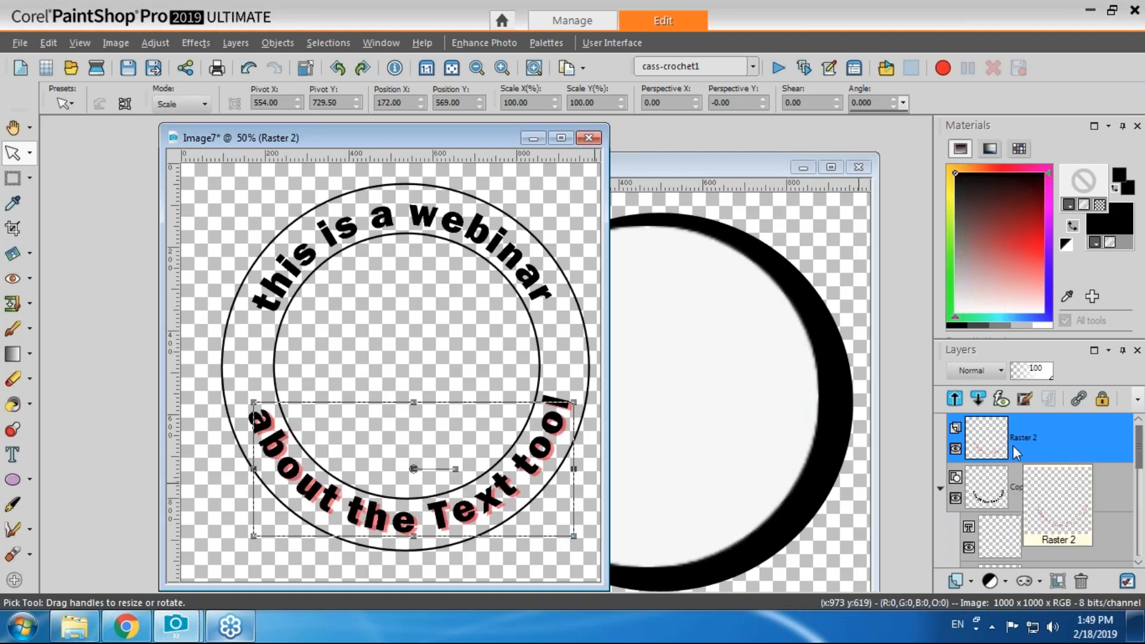
click(955, 499)
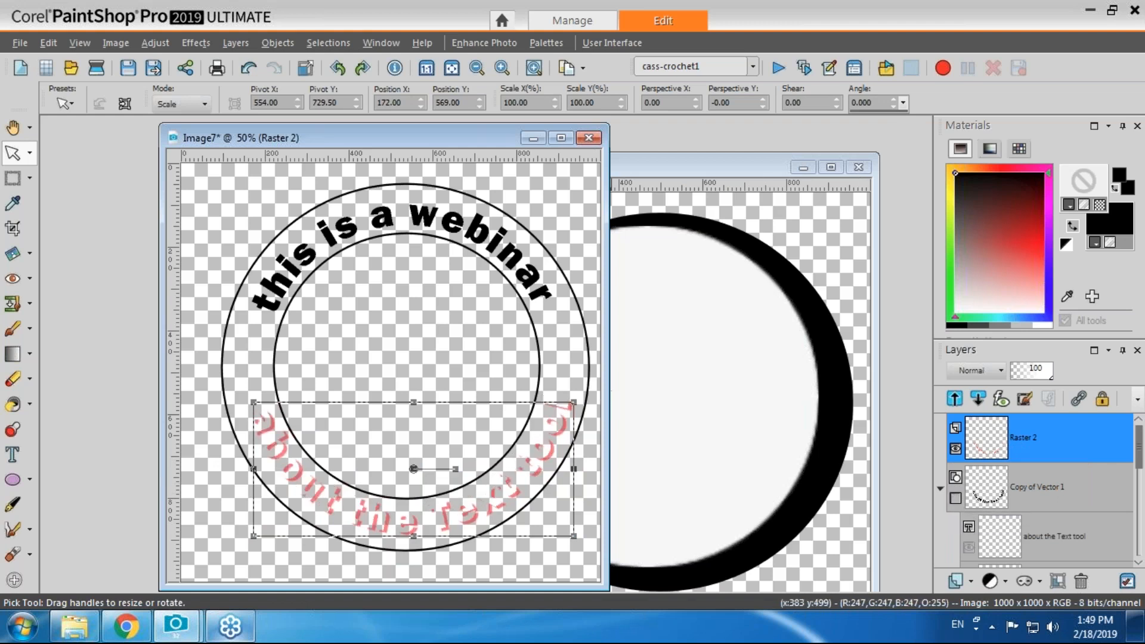
click(955, 499)
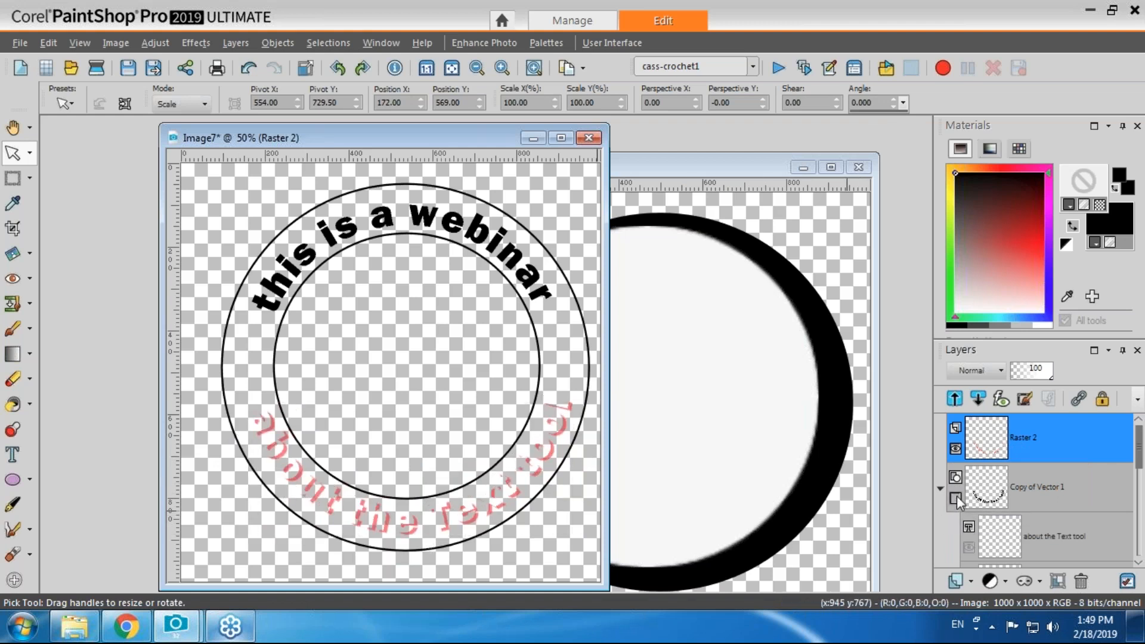
mouse_move(1012, 451)
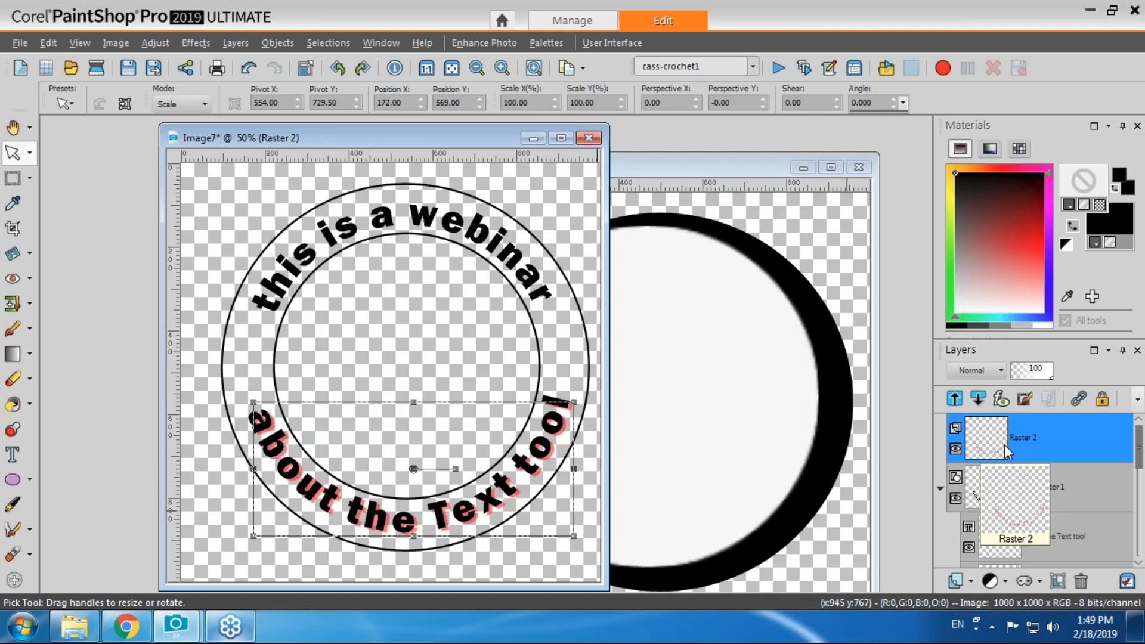
mouse_move(1031, 500)
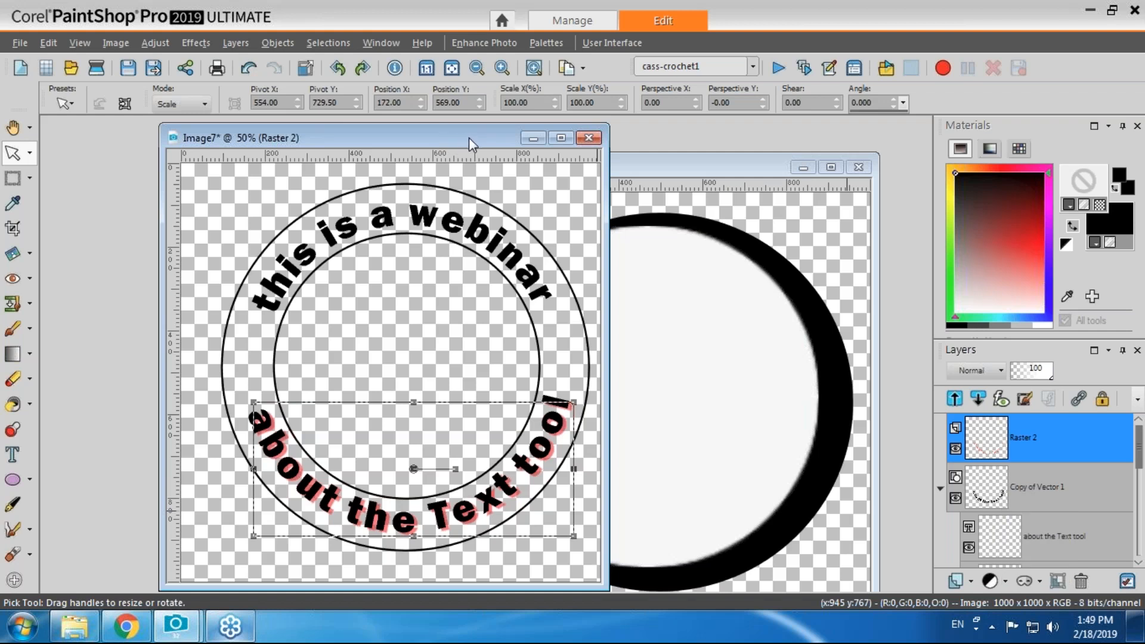
drag(469, 137, 580, 138)
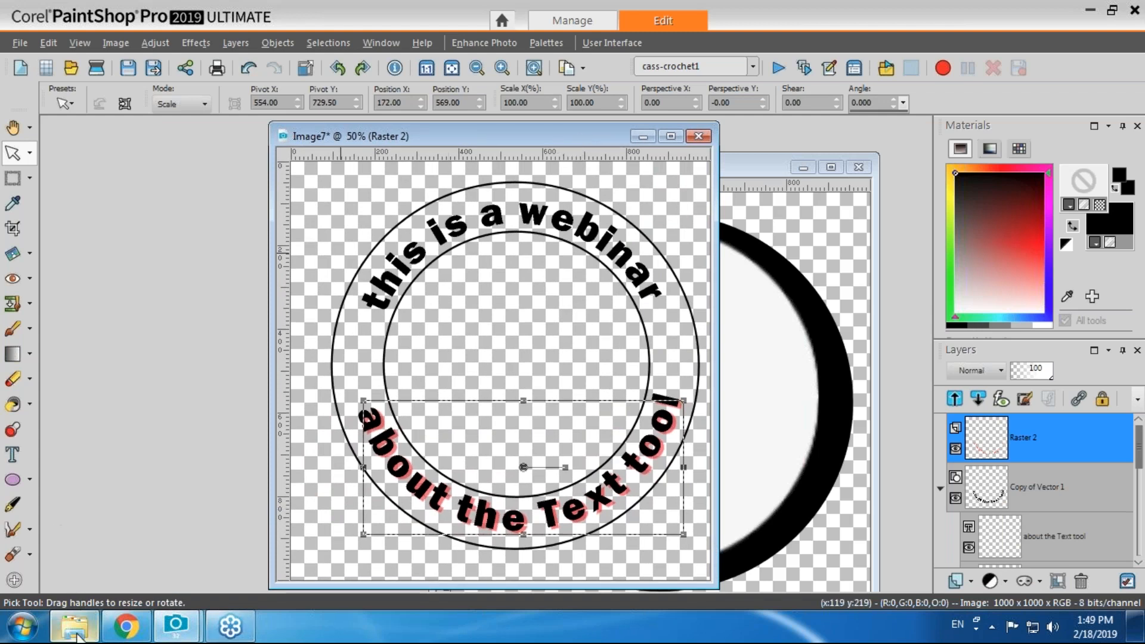
Switch to Windows Explorer and browse the C: drive to the TFT folder inside PSP2\Resources.
click(75, 631)
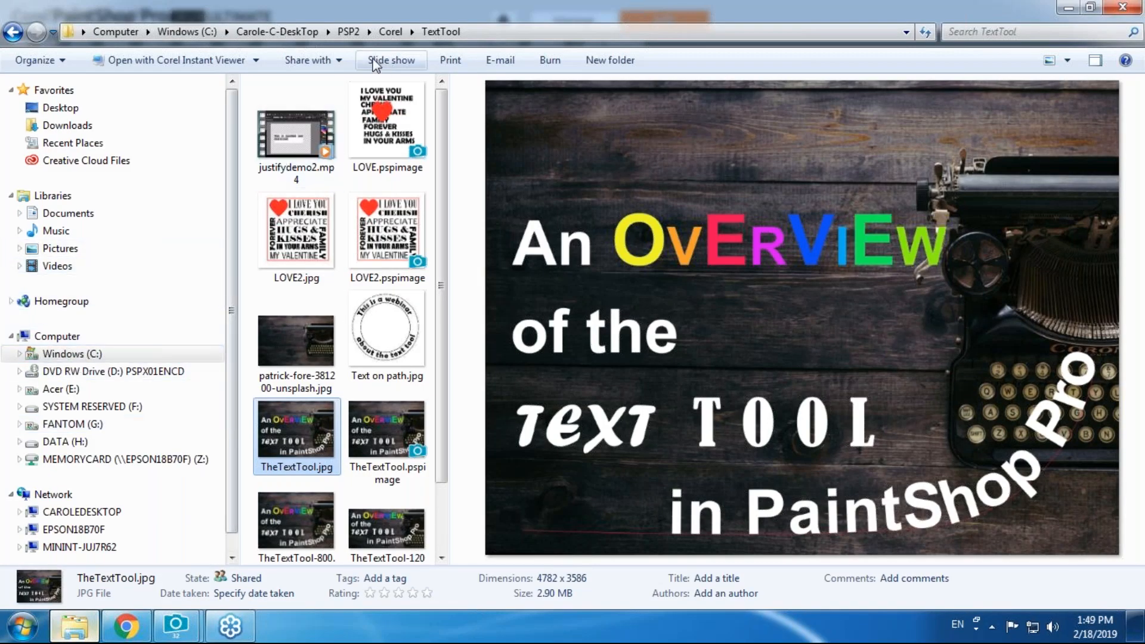
click(83, 356)
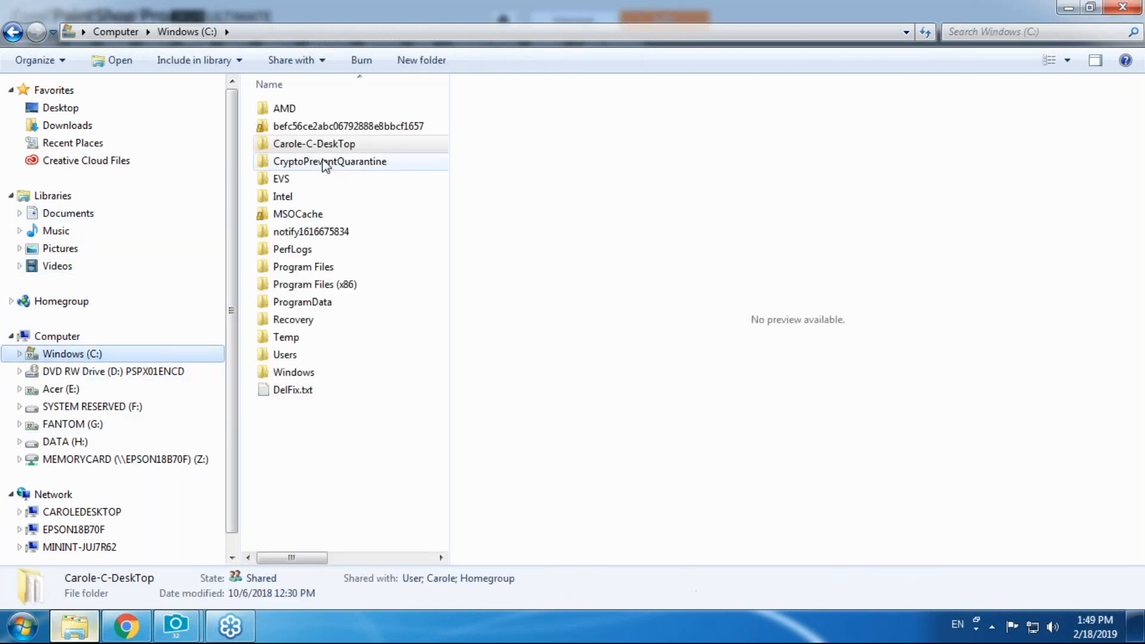
double_click(311, 145)
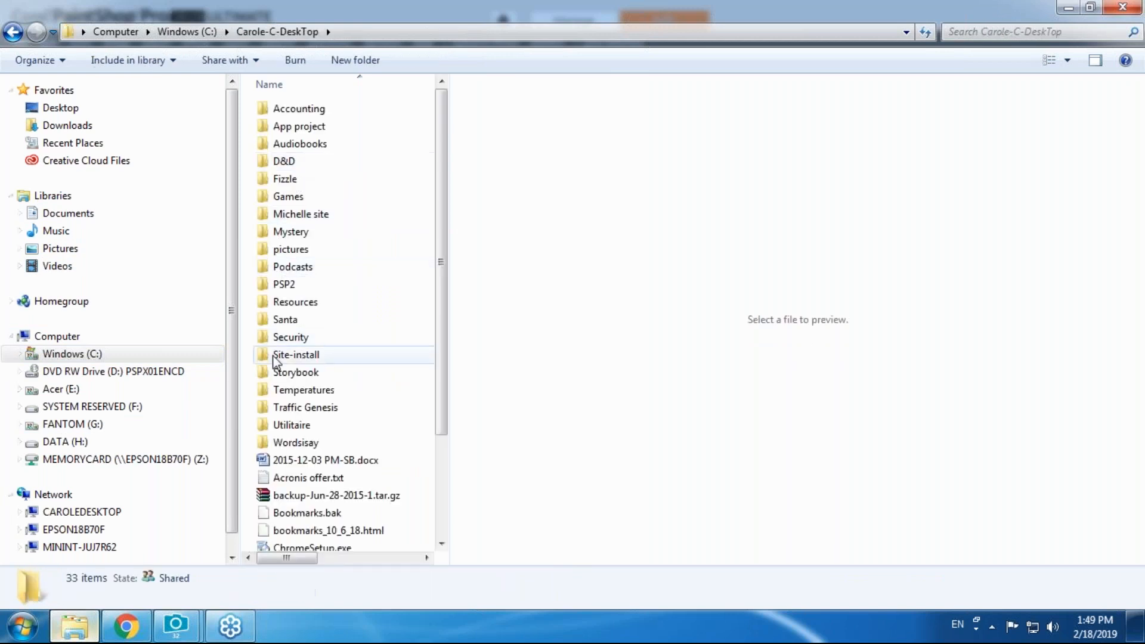
double_click(281, 286)
double_click(293, 426)
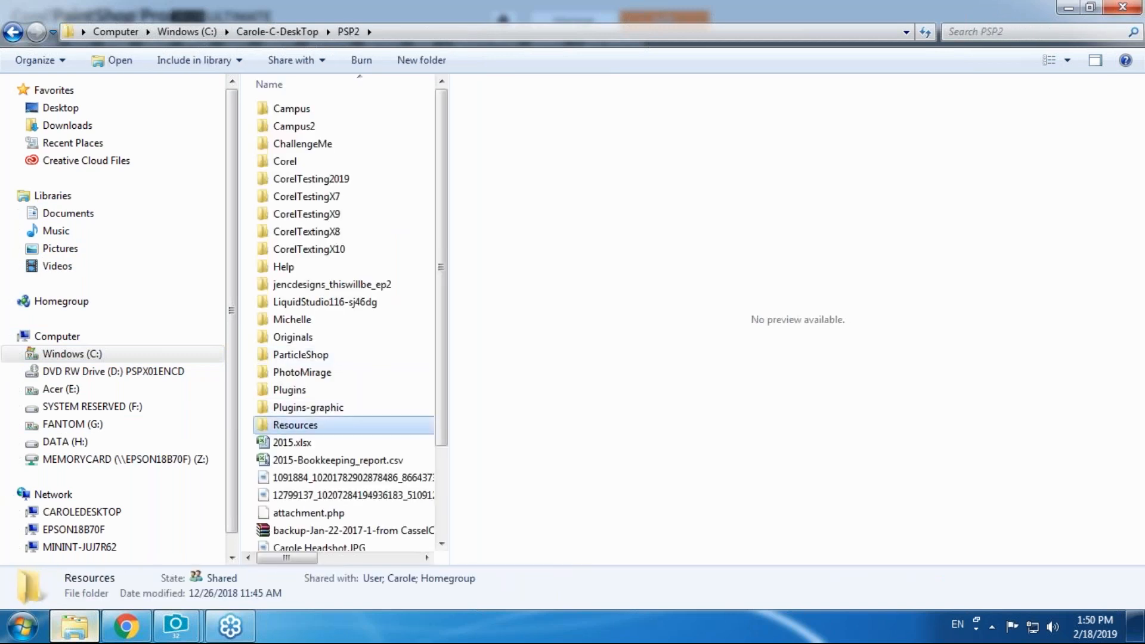
double_click(275, 268)
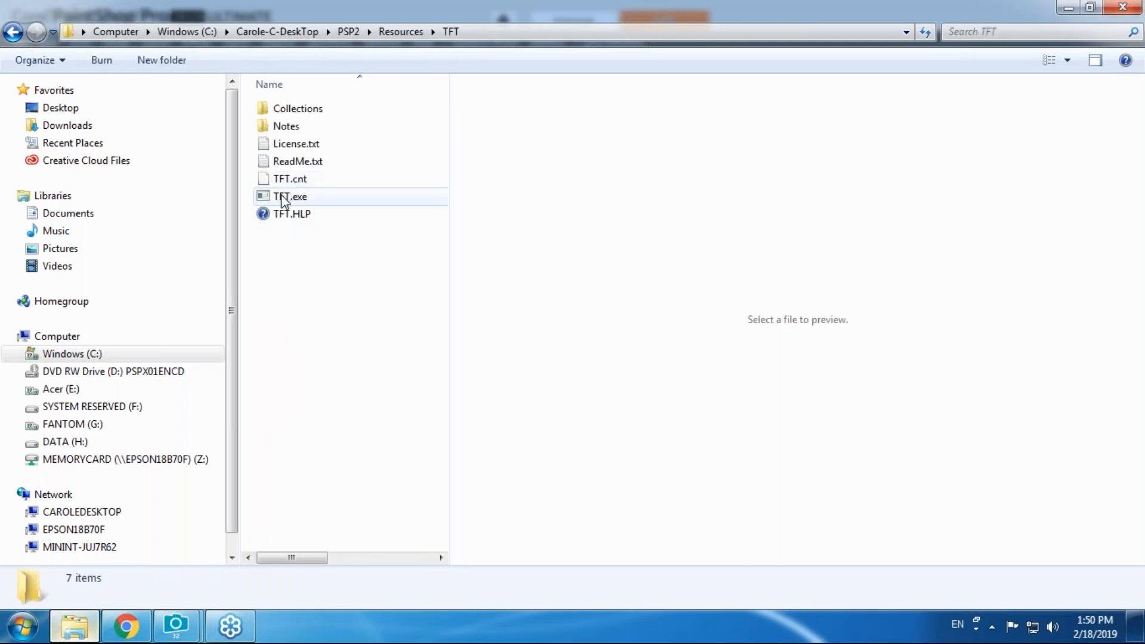
Launch TFT.exe to open The Font Thing and select the B650-Deco-Regular font from the B Fonts folder.
double_click(289, 201)
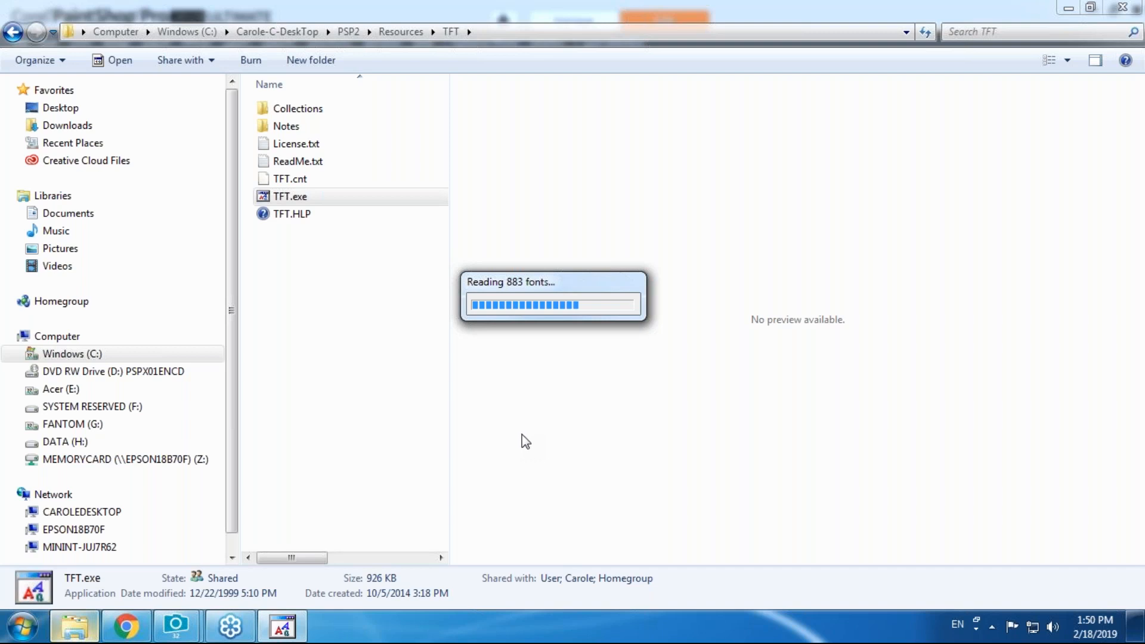
click(286, 629)
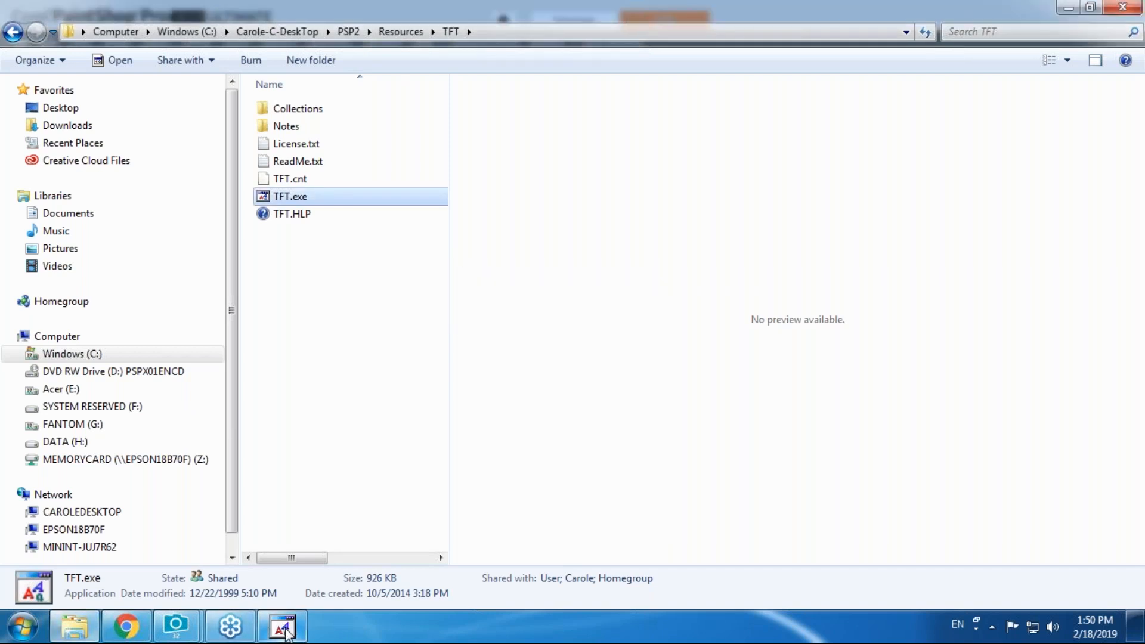
click(287, 632)
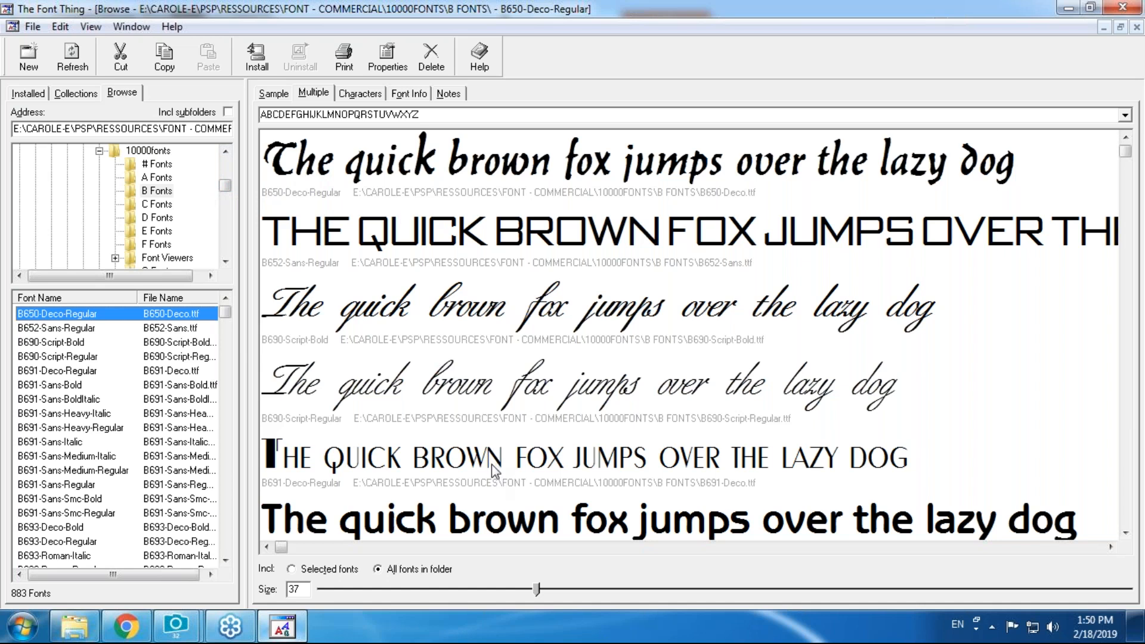
click(386, 168)
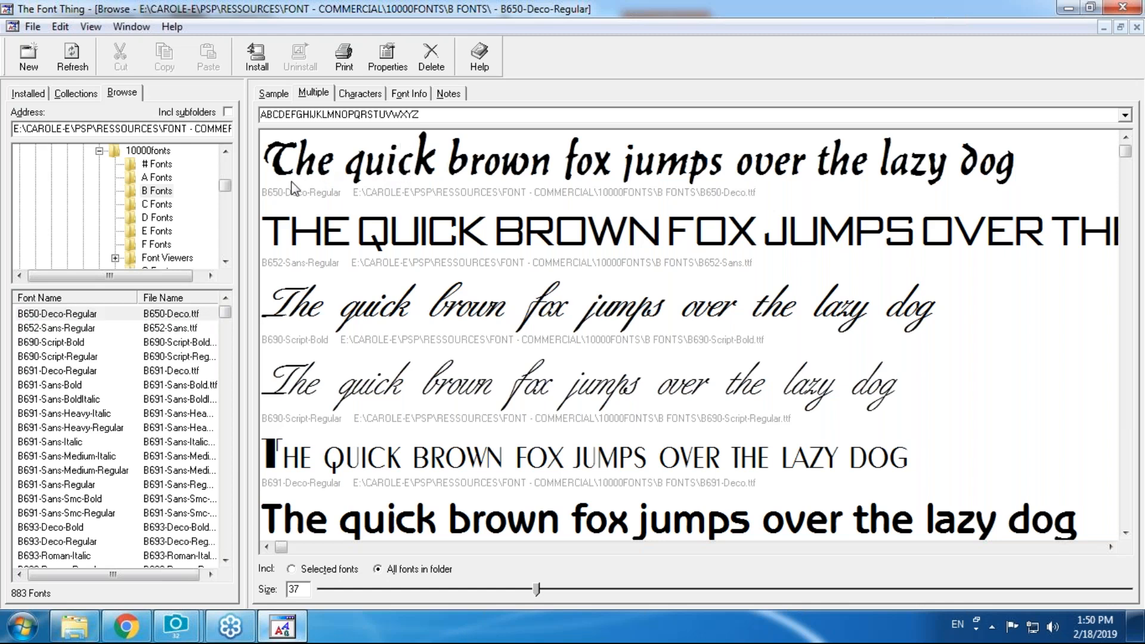
click(87, 321)
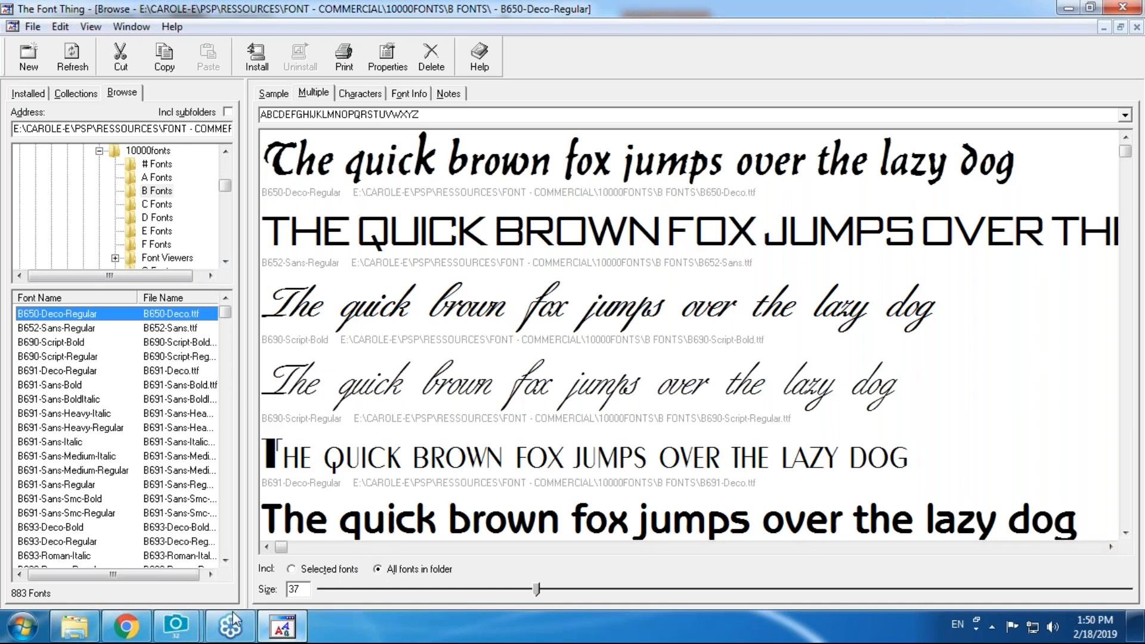
Switch back to Image7 in PaintShop Pro and reposition its image window.
mouse_move(177, 628)
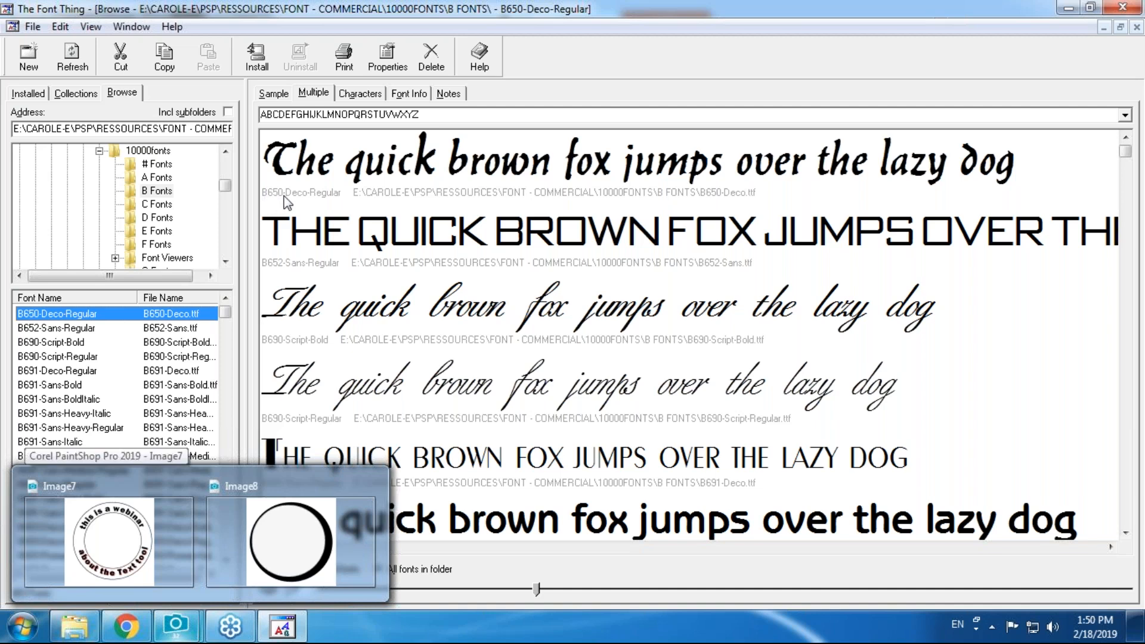
click(178, 626)
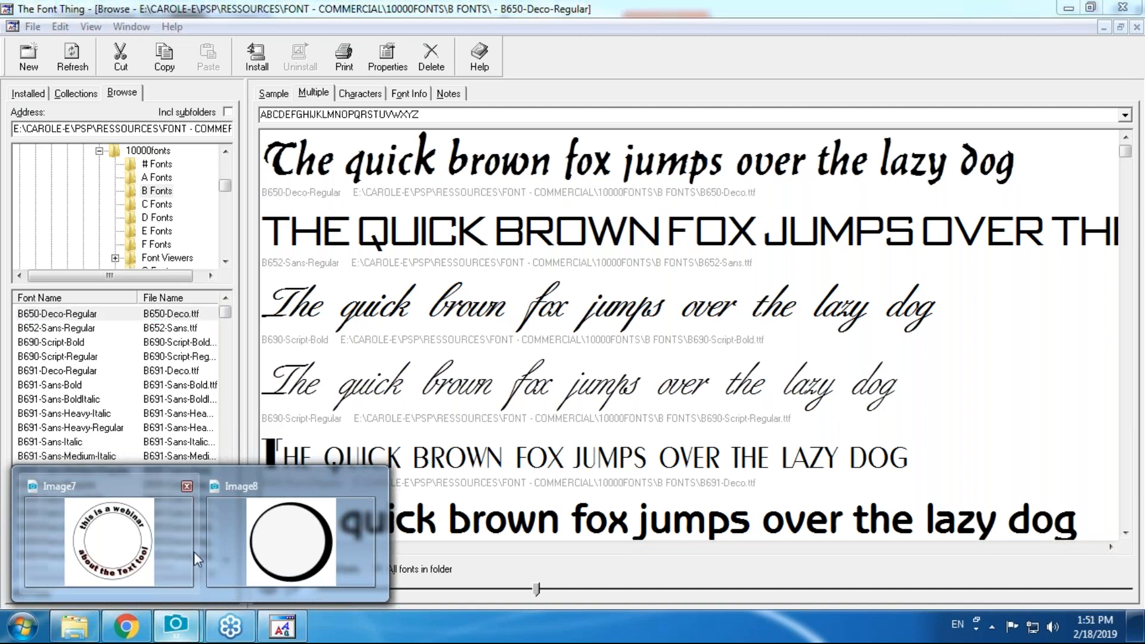
click(157, 536)
drag(455, 141, 427, 145)
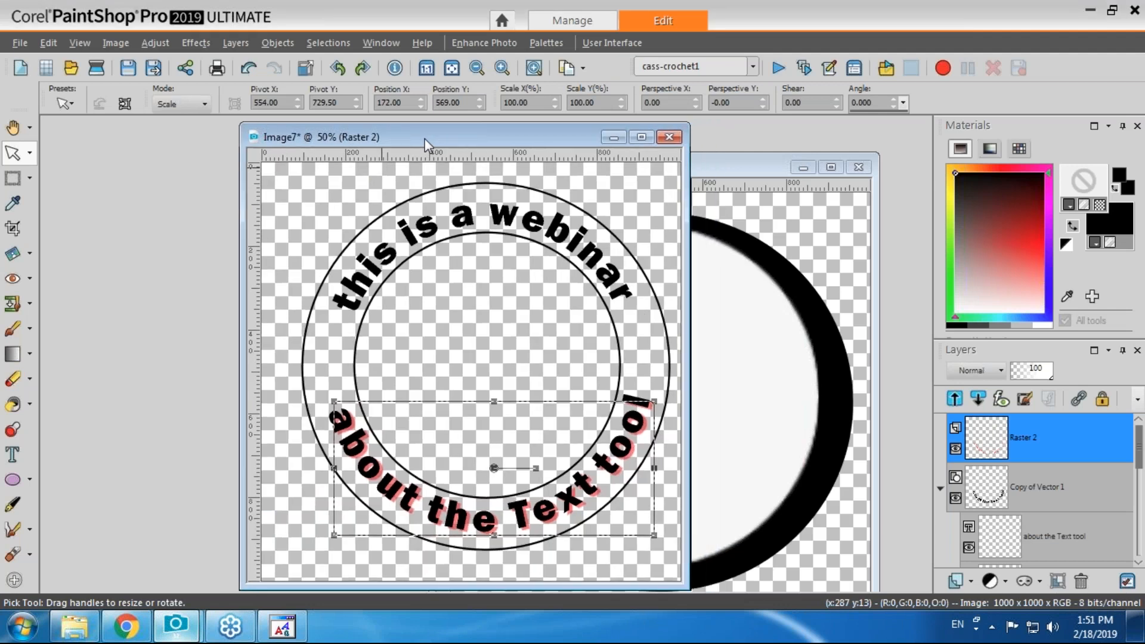
Add the vector text "test" to Image8 with the Text tool, using the B650-Deco font.
click(12, 455)
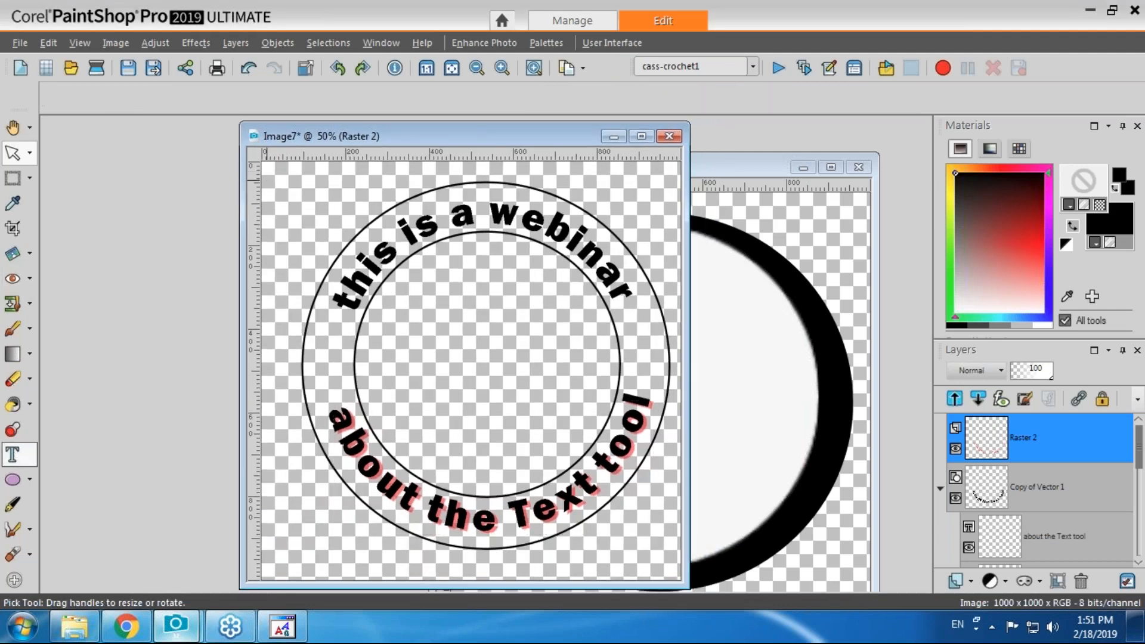
click(738, 167)
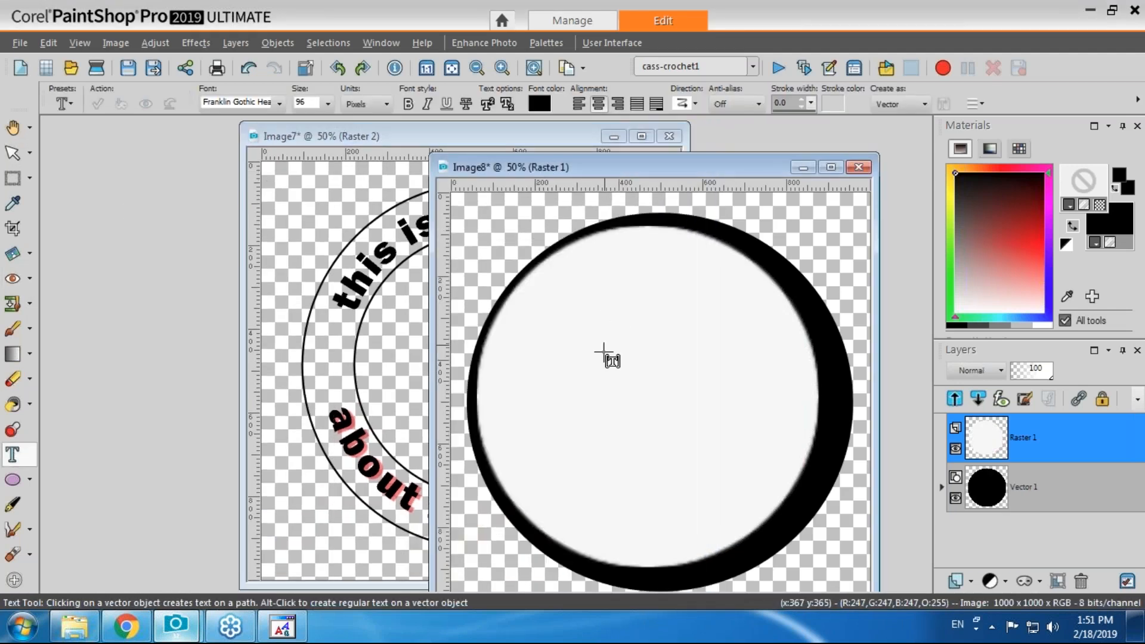
click(626, 401)
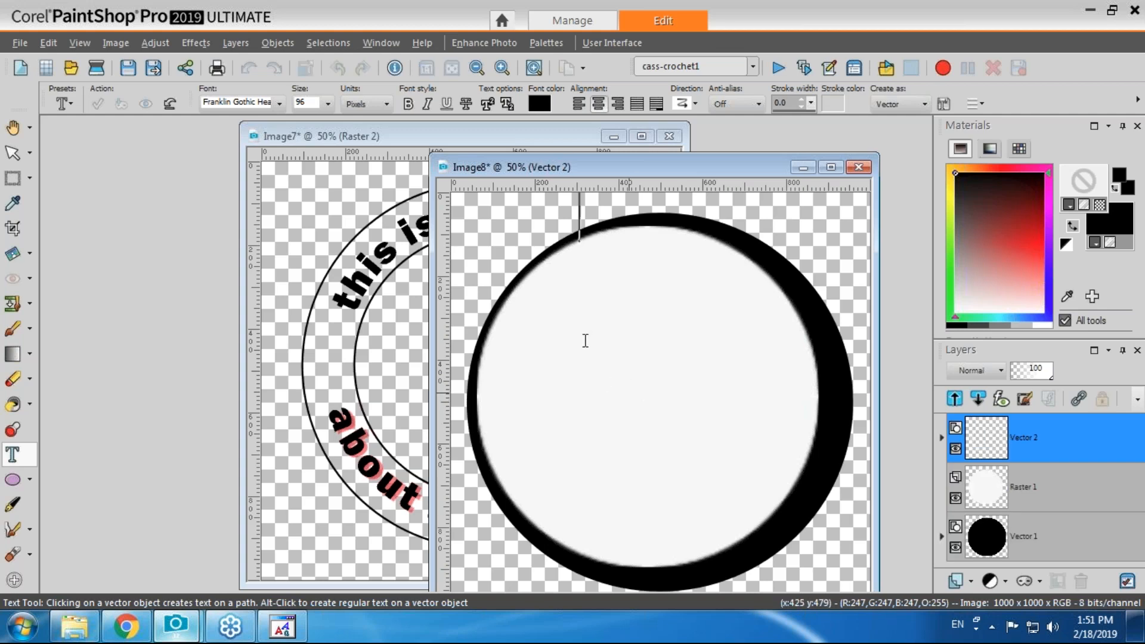
click(280, 105)
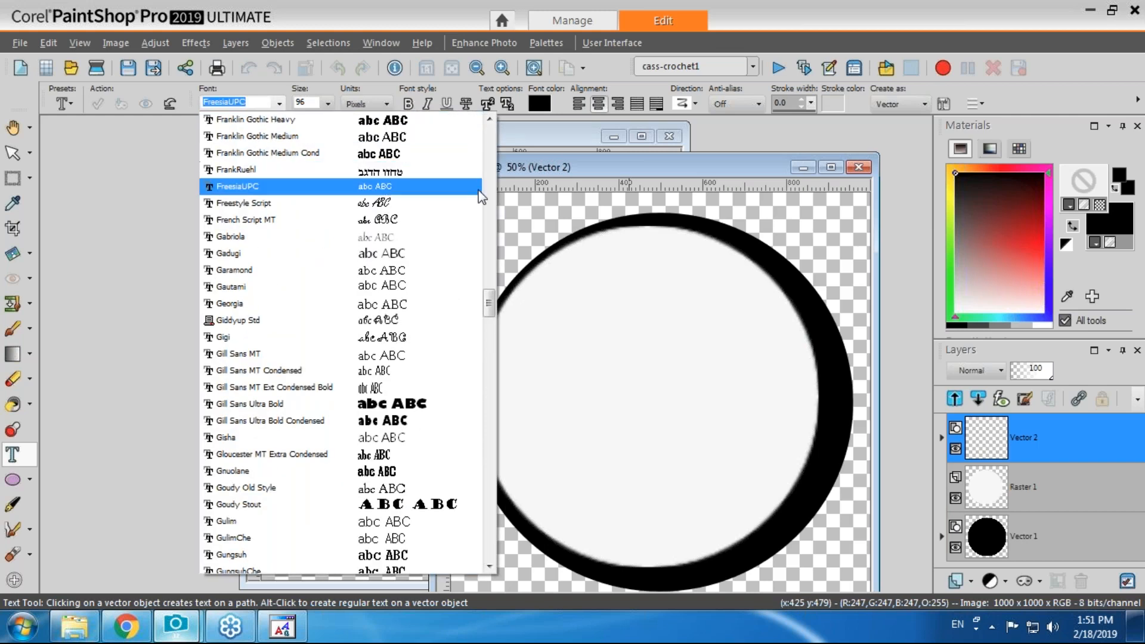
drag(493, 301, 498, 214)
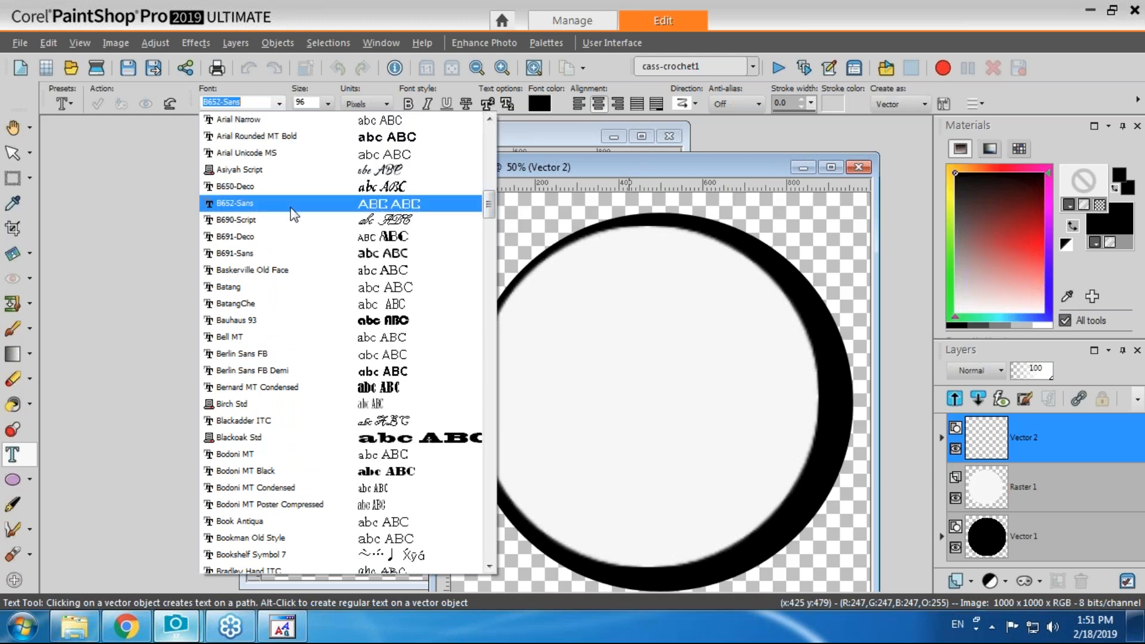
click(316, 190)
click(531, 255)
text(test)
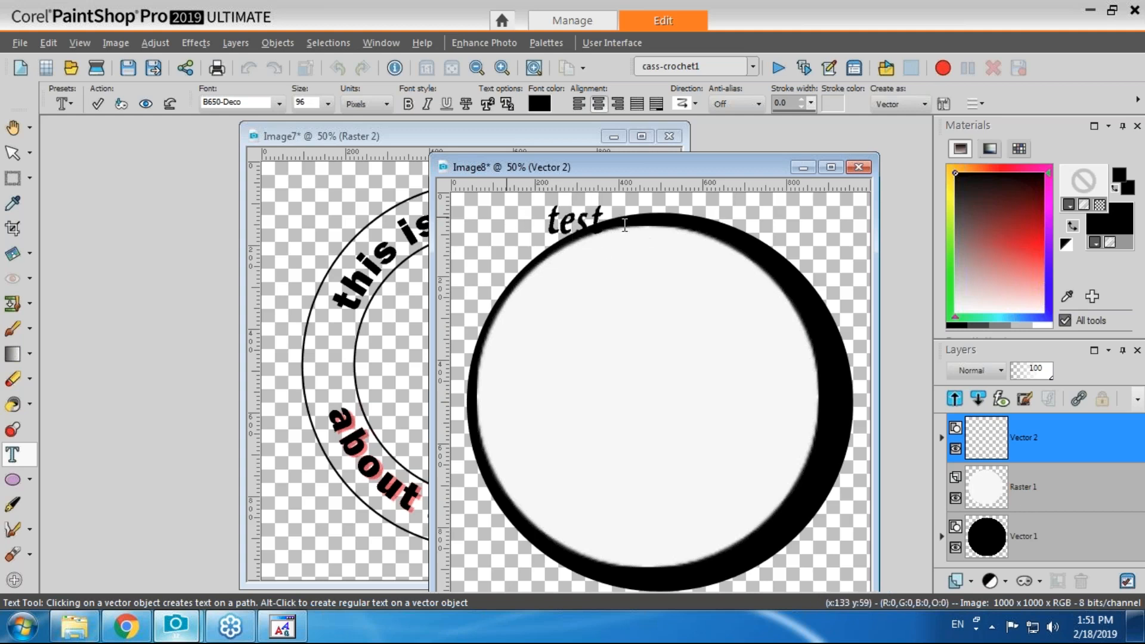
Delete the Raster 1 and Vector 1 layers from Image8, keeping only the "test" text layer.
click(1042, 492)
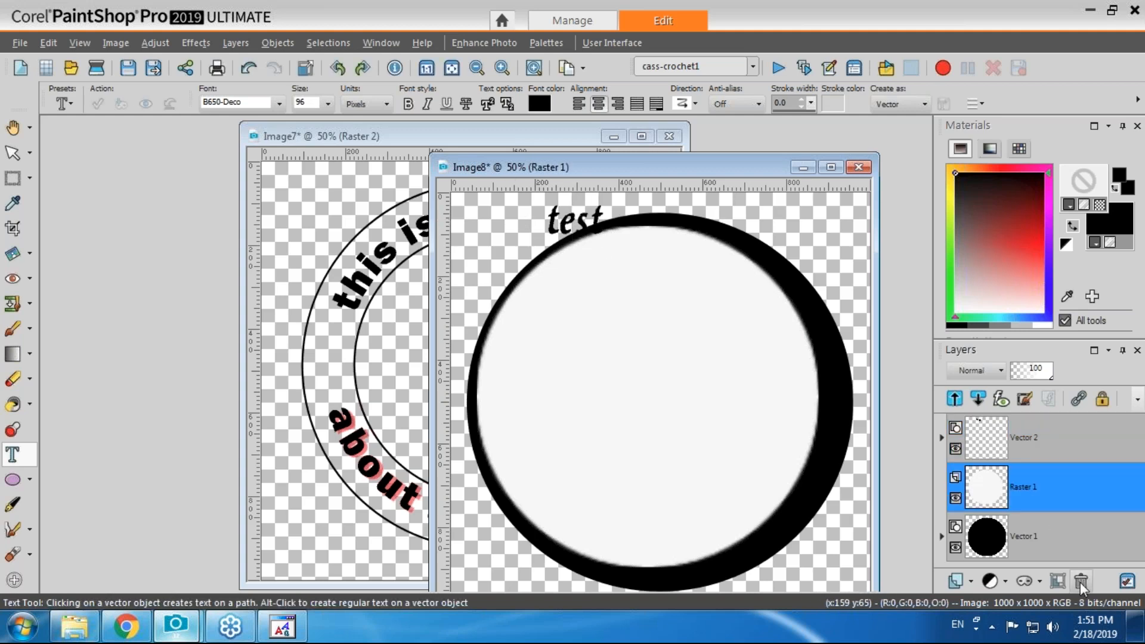
click(1079, 582)
click(1080, 582)
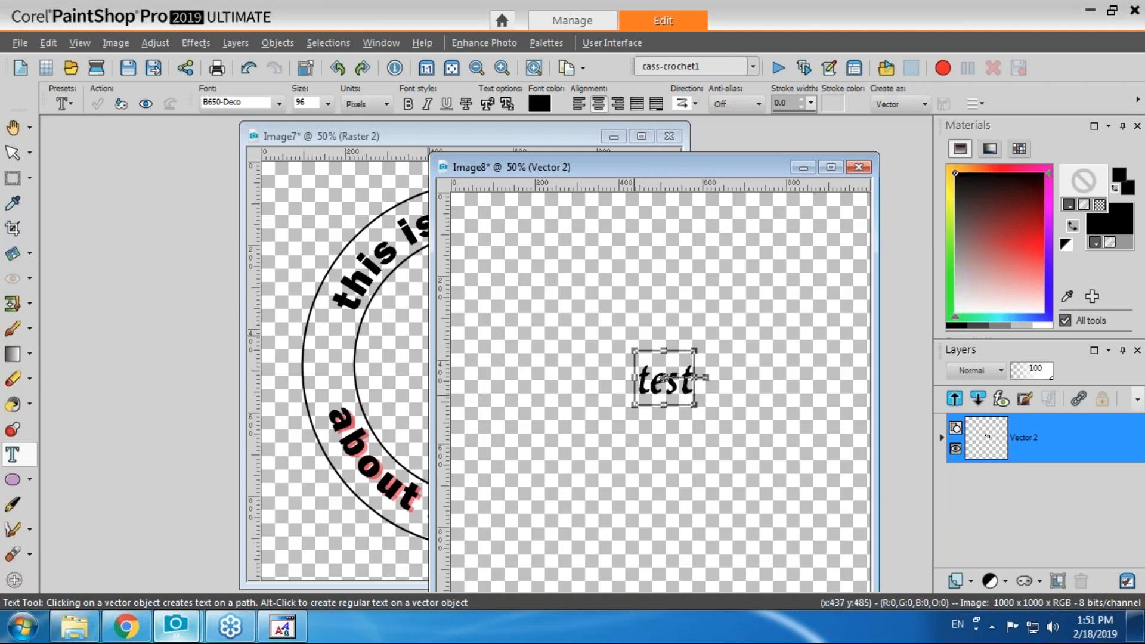
Switch to The Font Thing, open the CU-Dingbats folder and select the Cirkledingz font.
click(285, 631)
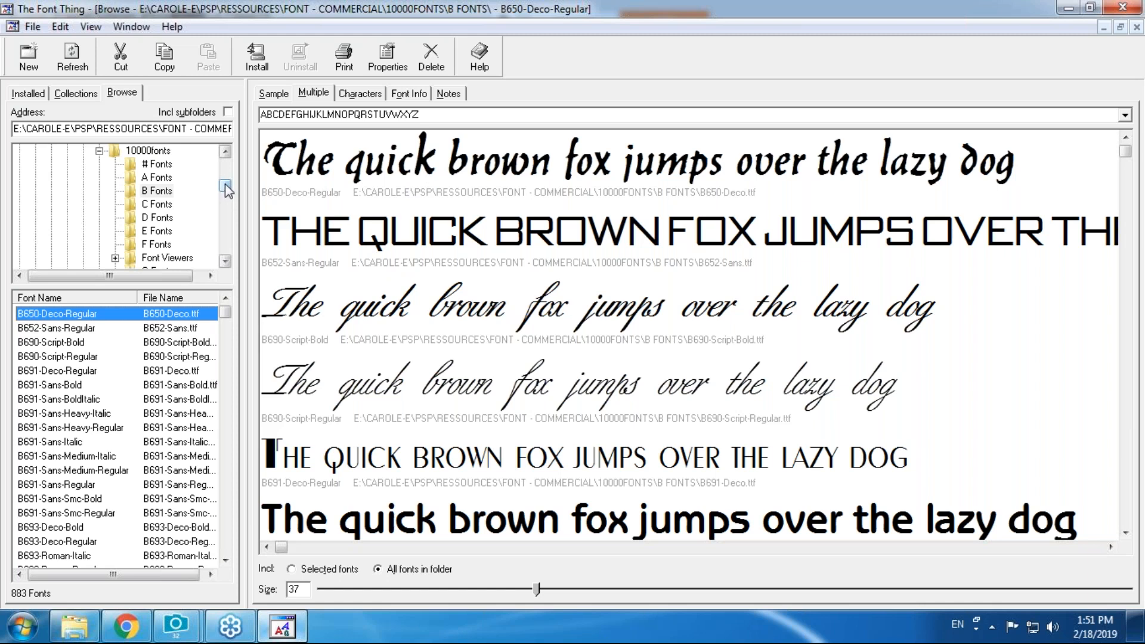
scroll(225, 185, down, 1)
drag(225, 187, 225, 204)
click(161, 206)
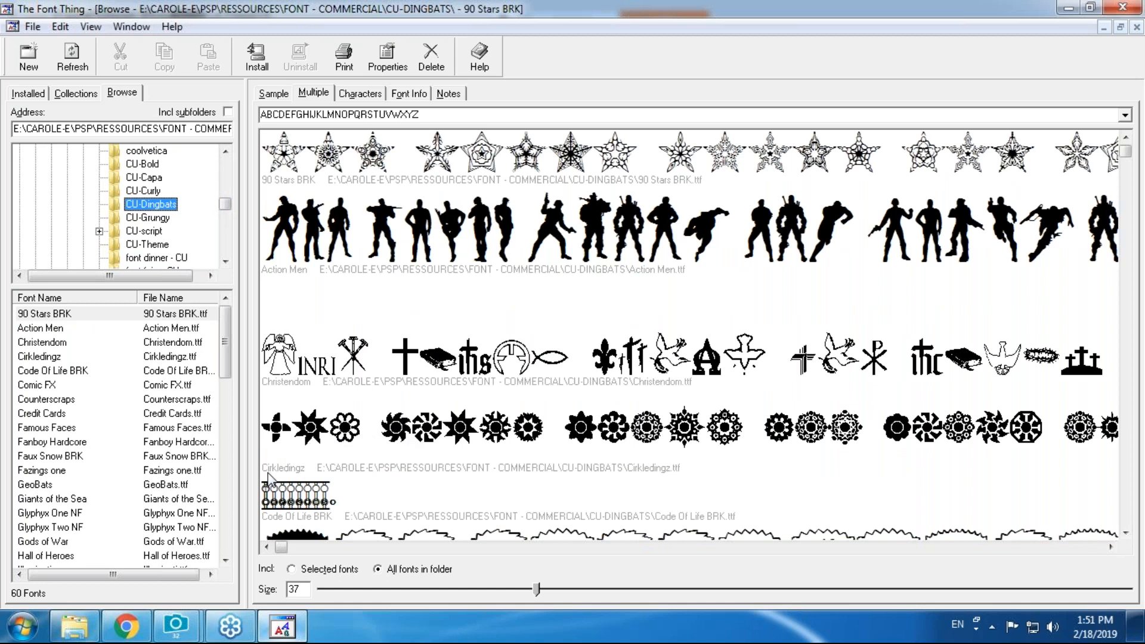
click(340, 437)
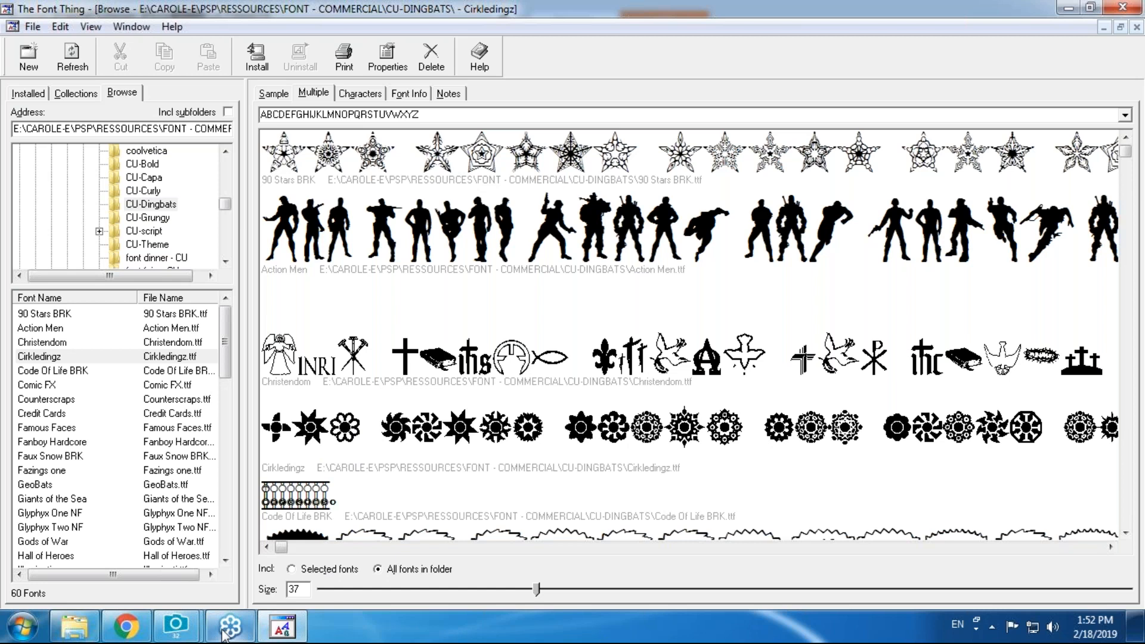
Switch to Image8 in PaintShop Pro and change the font of its "test" text to Cirkledingz.
mouse_move(186, 612)
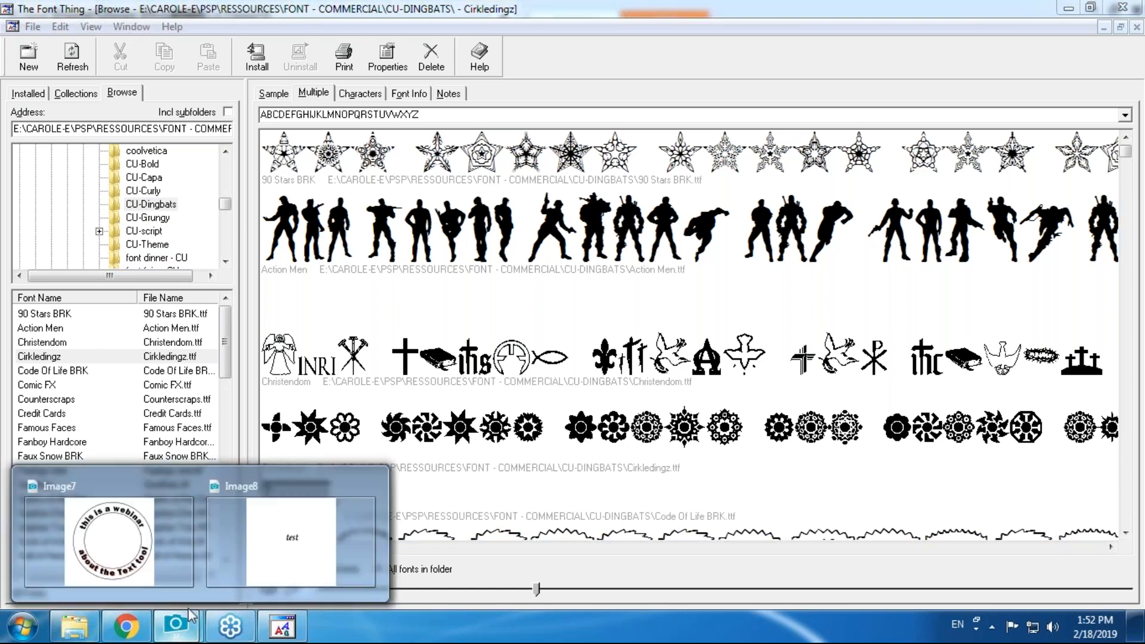
click(249, 558)
click(691, 386)
drag(691, 387, 620, 391)
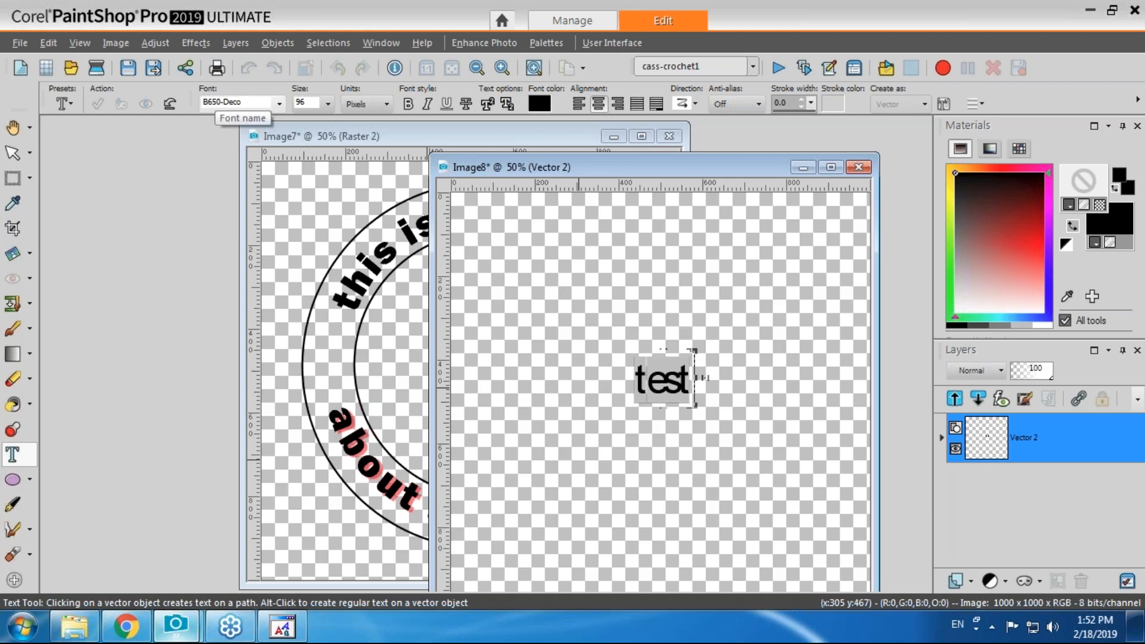
click(278, 104)
click(490, 219)
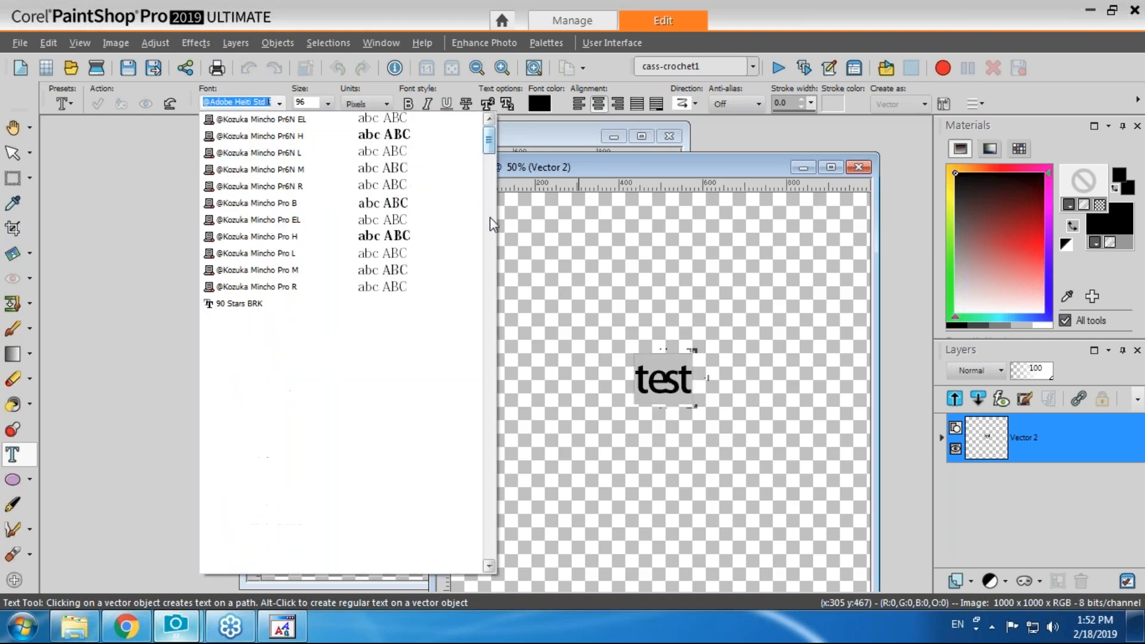
drag(489, 234, 491, 243)
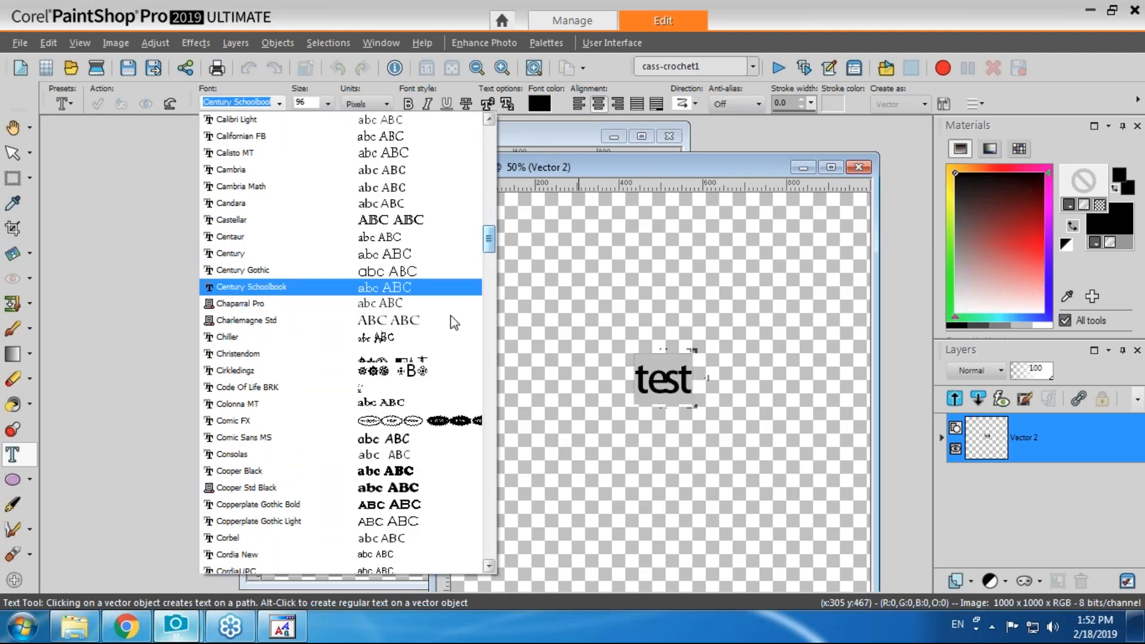
click(404, 375)
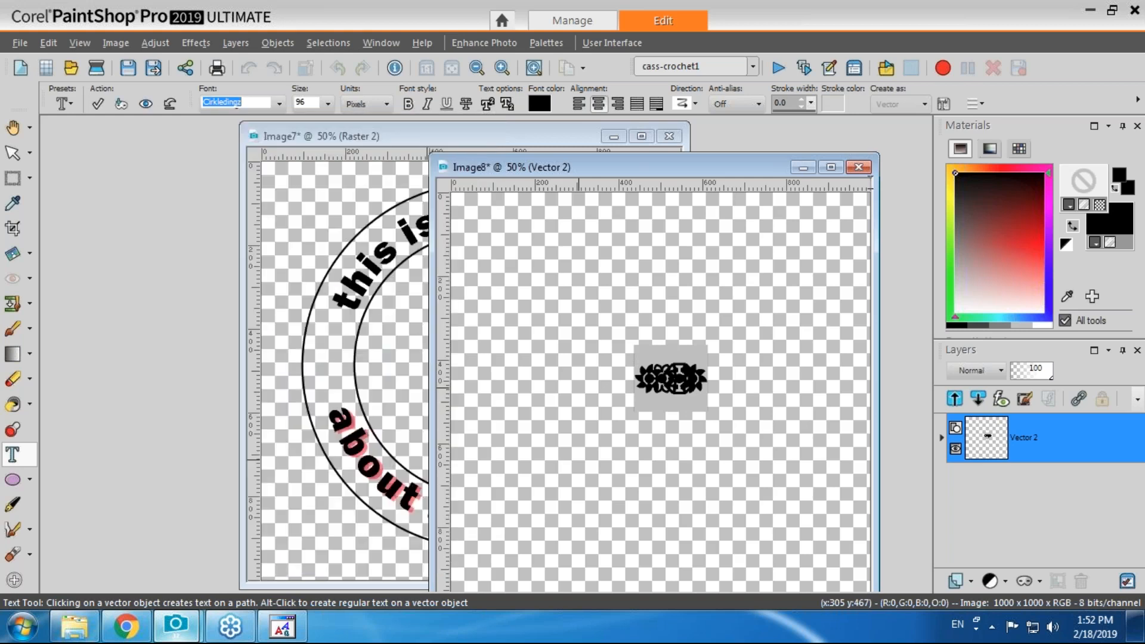
Try to widen the letter spacing of the Cirkledingz text in Image8 by raising its kerning to 150.
click(979, 105)
click(913, 225)
key(BackSpace)
key(BackSpace)
text(100)
double_click(914, 226)
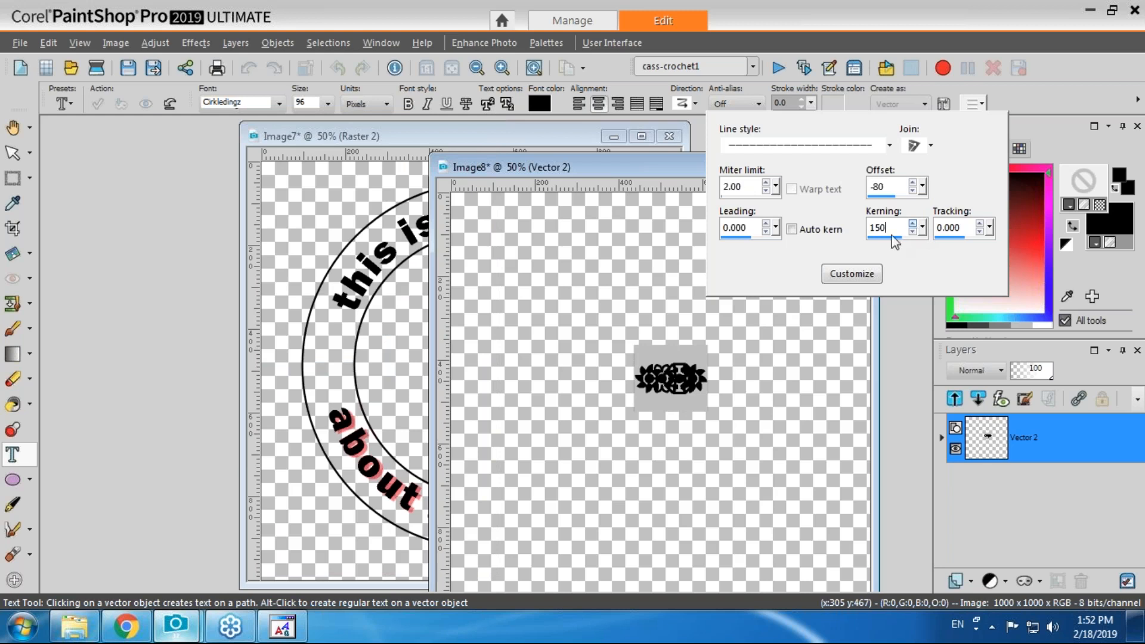
click(914, 225)
click(914, 225)
click(711, 366)
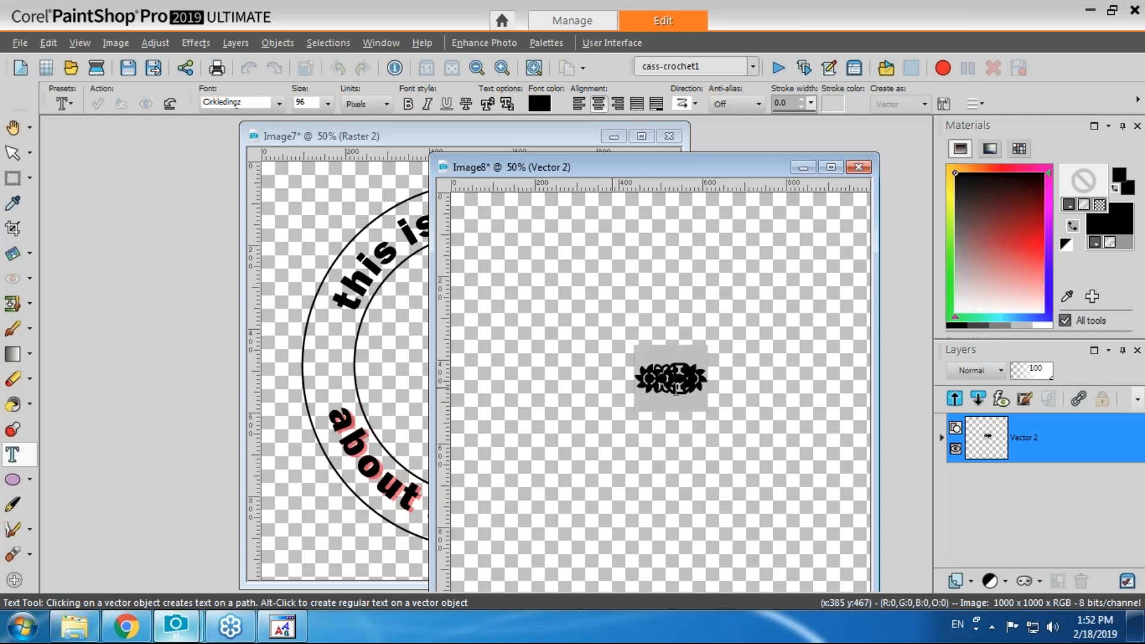
Replace the text in Image8 with the single letter "d" and set its font to Comic FX.
text(ab)
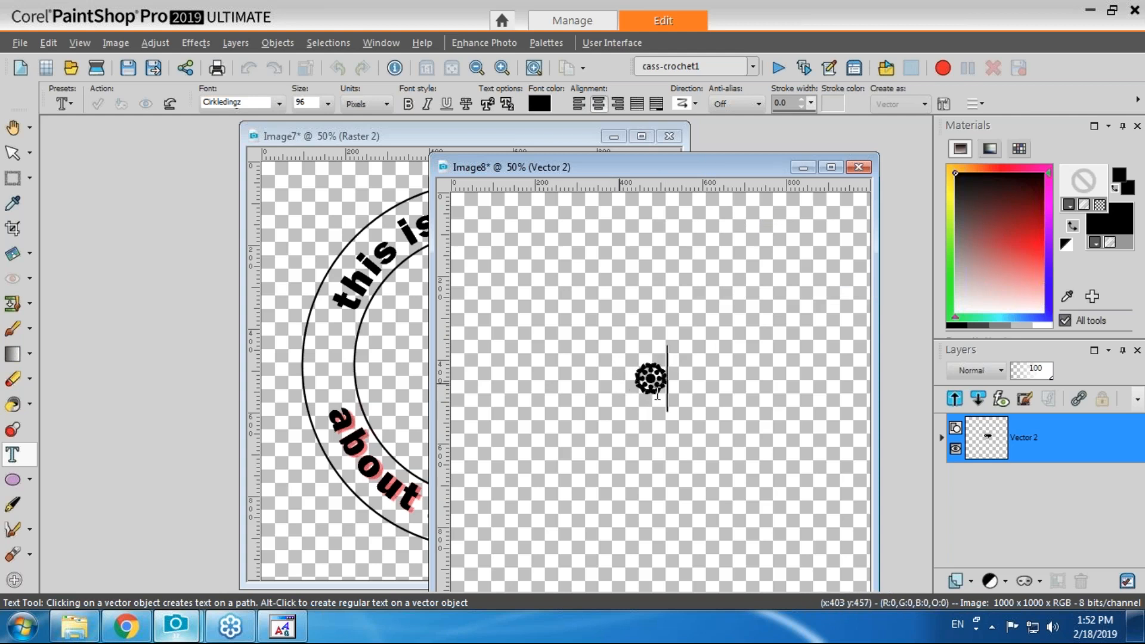
key(BackSpace)
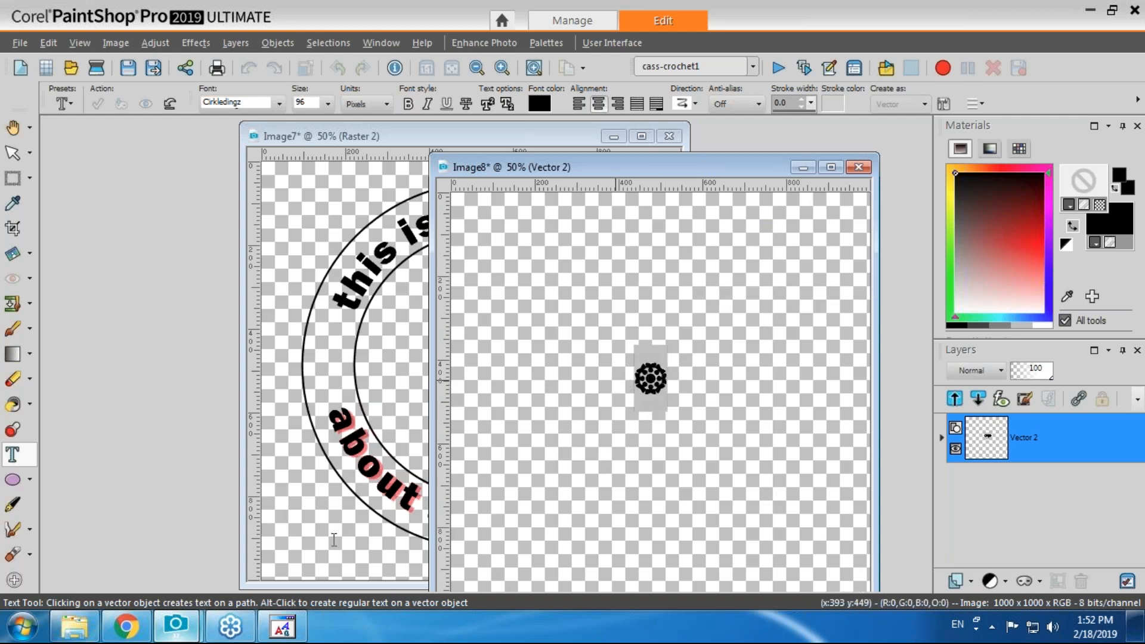
click(279, 103)
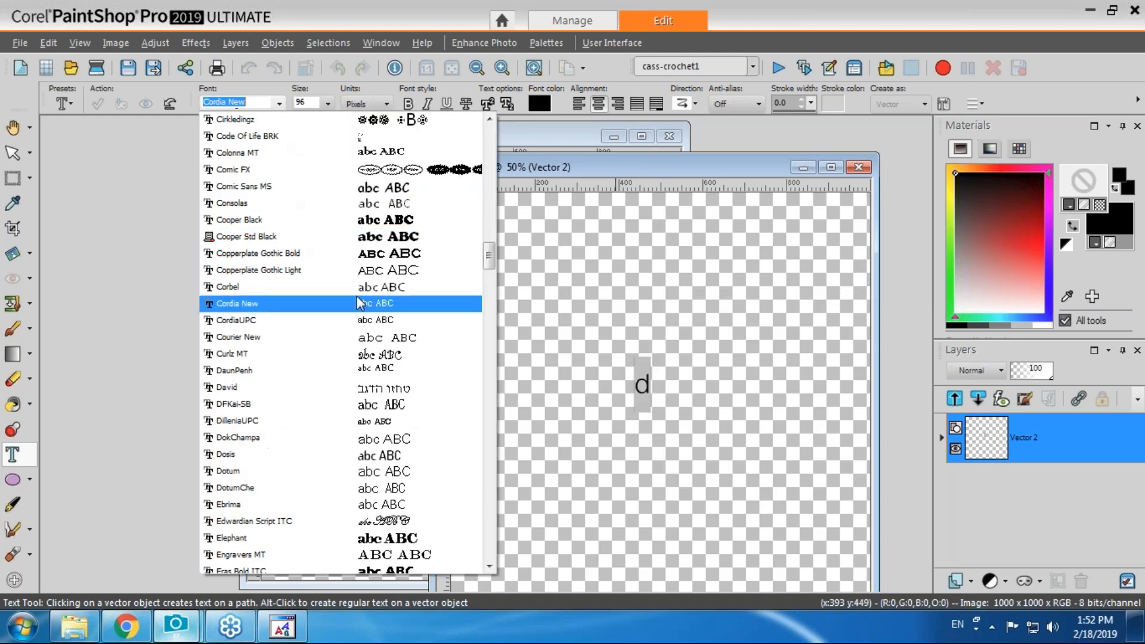
click(403, 170)
drag(654, 169, 463, 150)
Switch to The Font Thing to view the open CU-Dingbats fonts, and return to Image8 in PaintShop Pro.
mouse_move(279, 637)
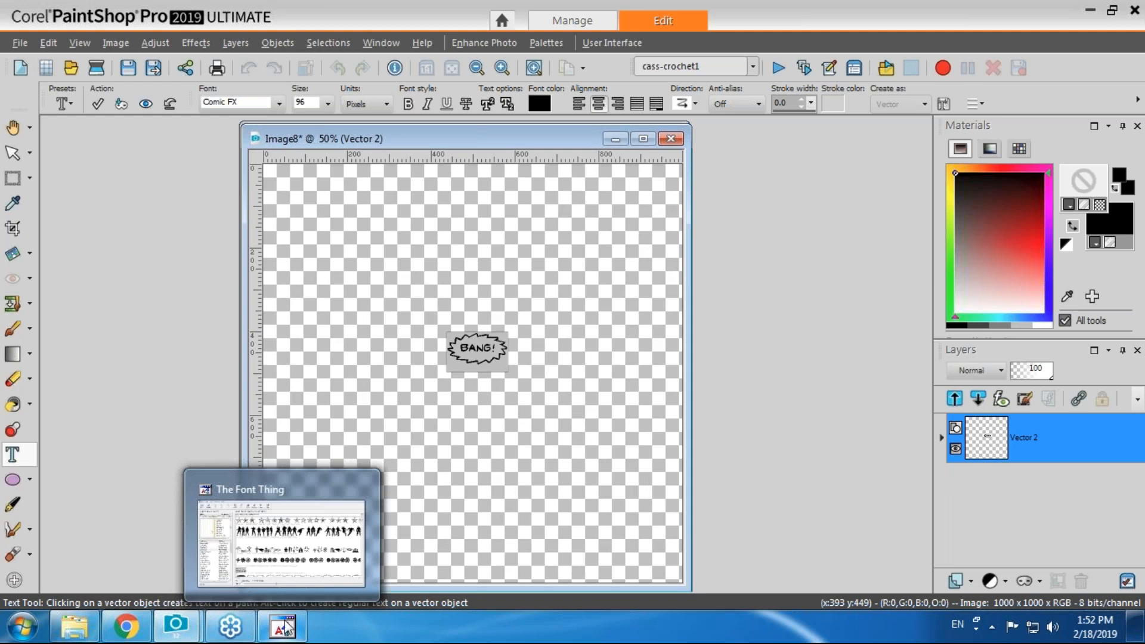
mouse_move(297, 566)
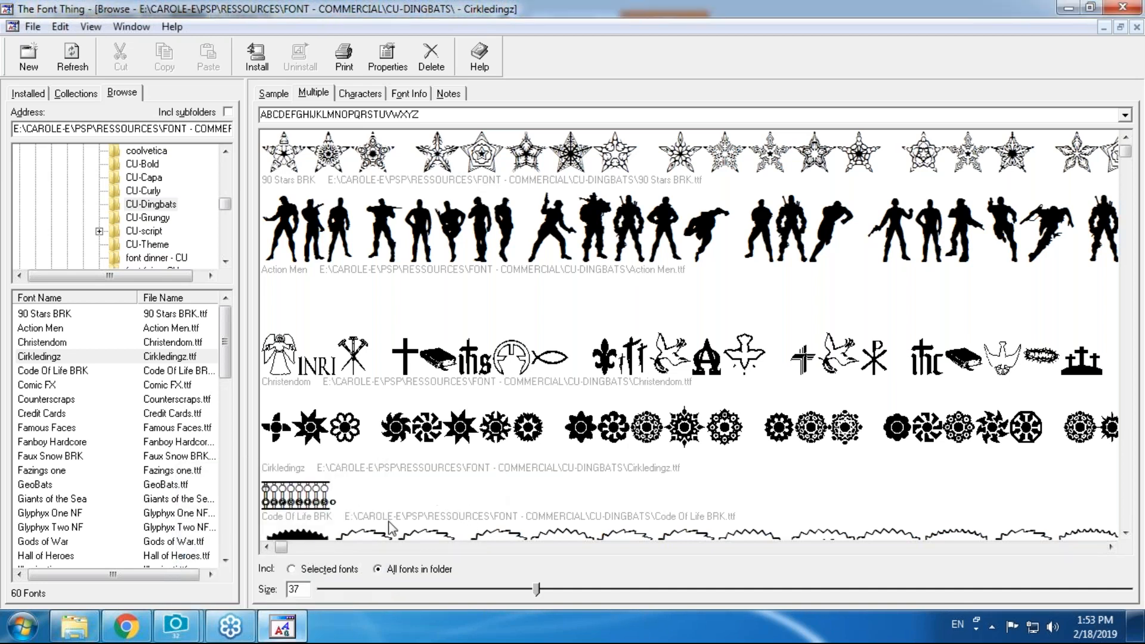
mouse_move(266, 636)
mouse_move(187, 634)
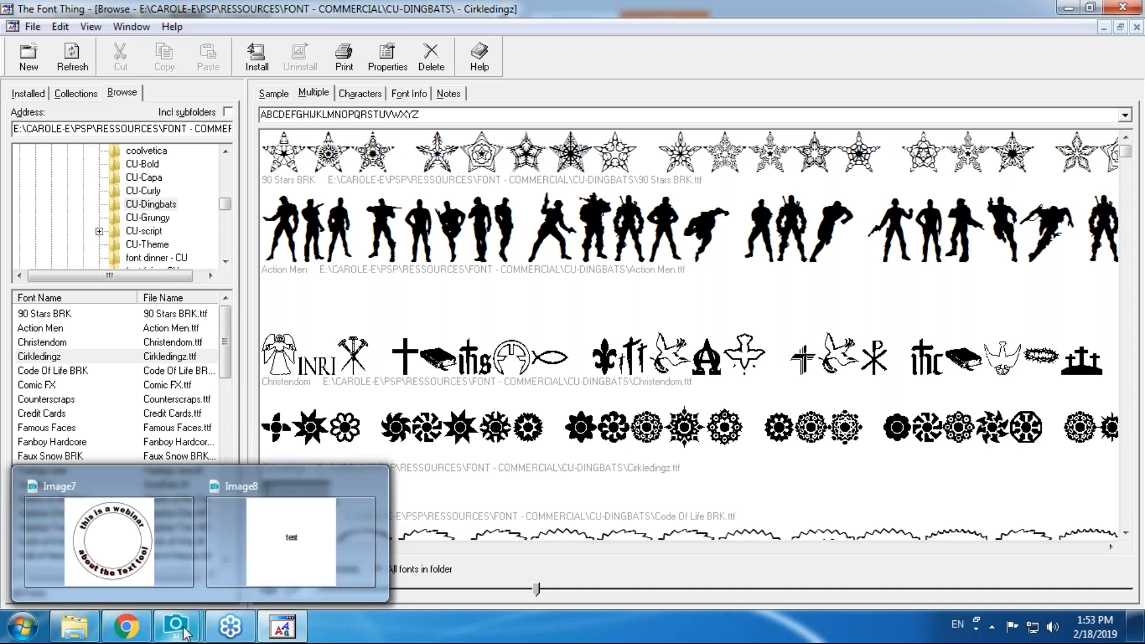
click(181, 625)
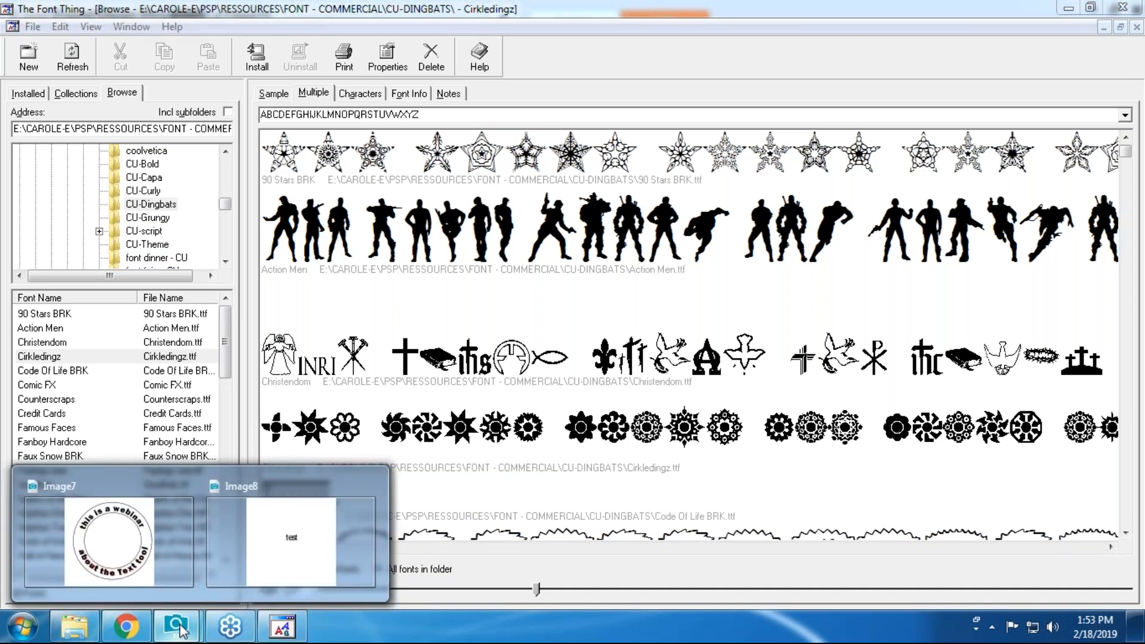
click(273, 546)
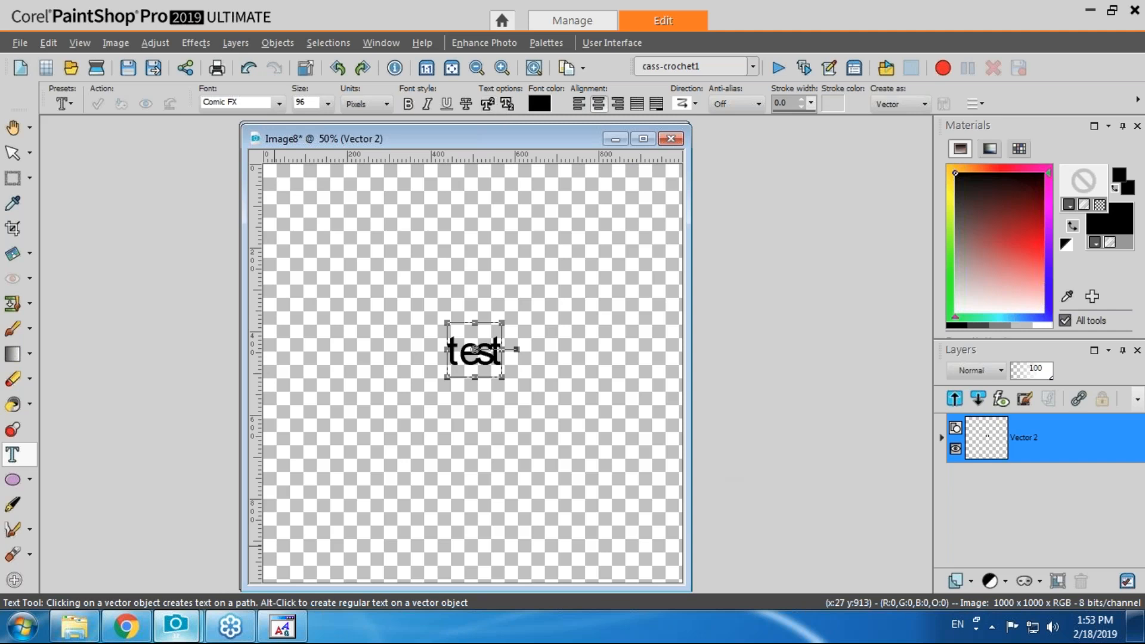
Open LOVE.pspimage from the TextTool folder.
click(71, 67)
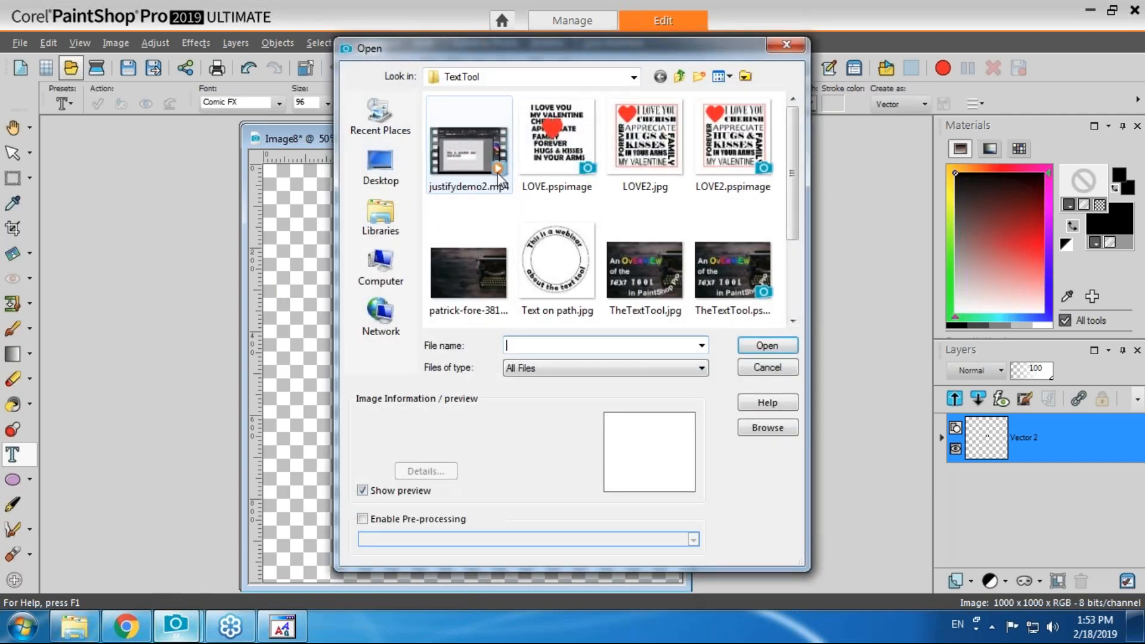
click(572, 173)
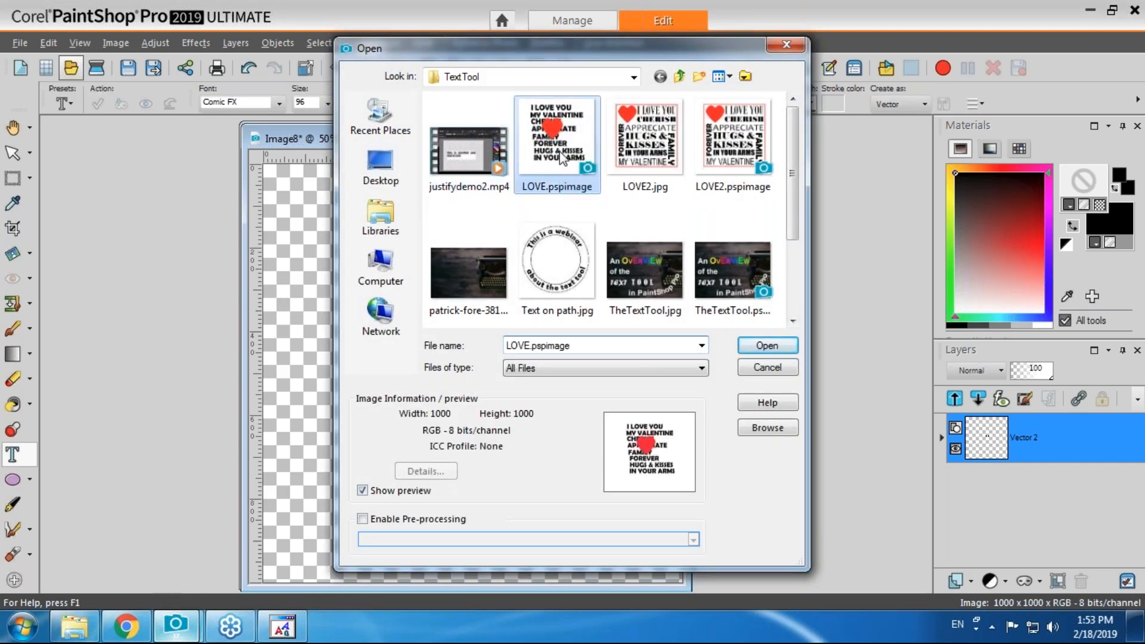
click(766, 347)
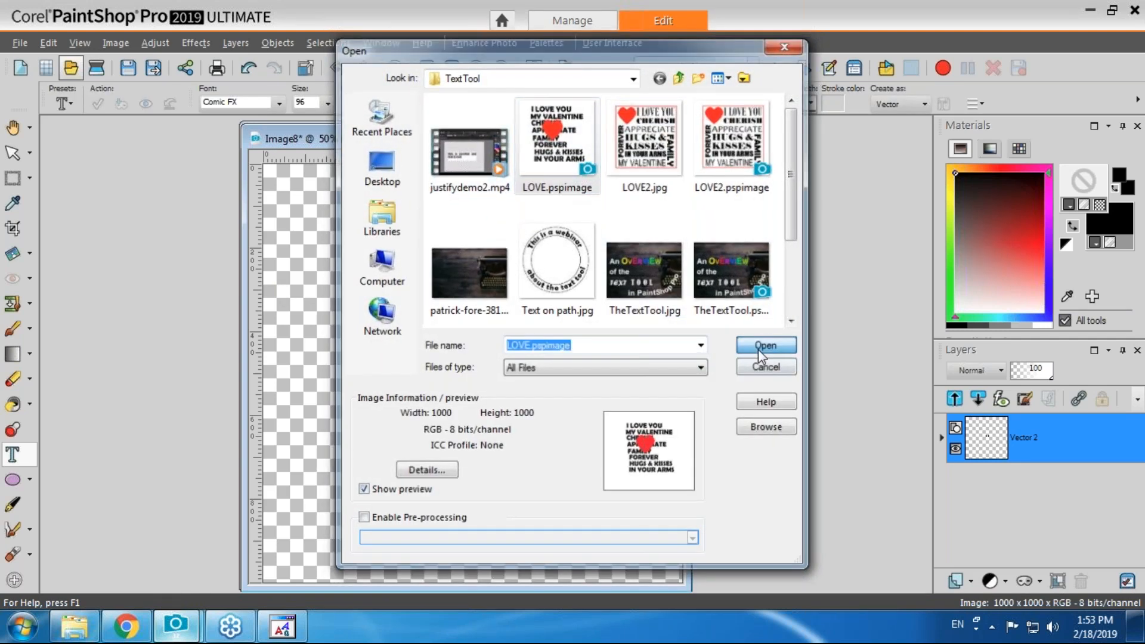
drag(366, 133, 582, 137)
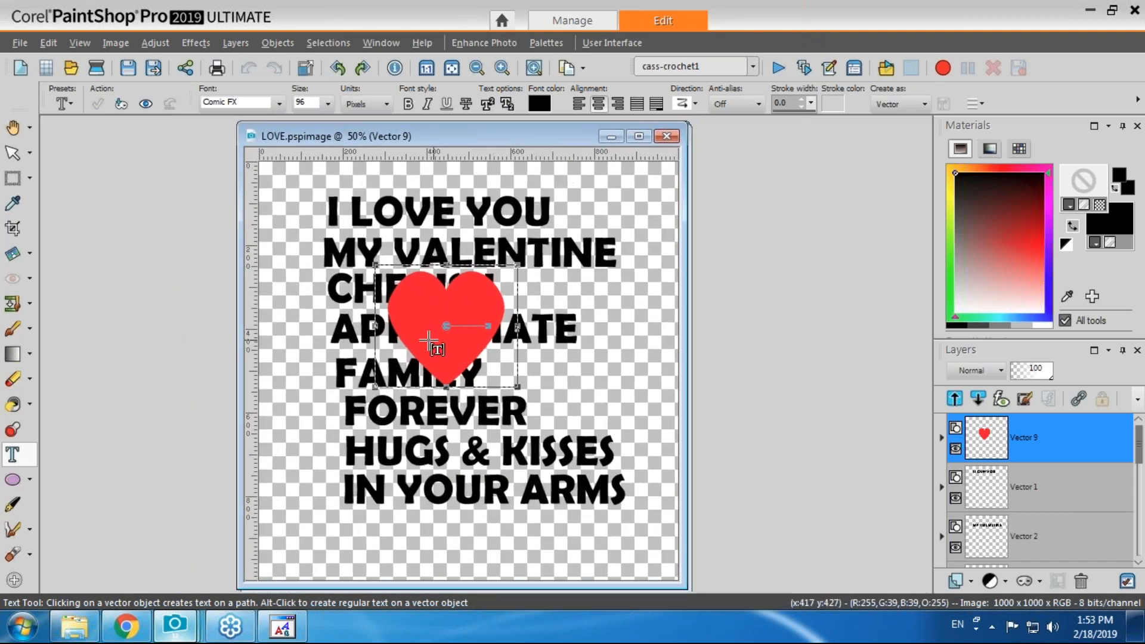
Move the red heart to the upper-left area of the artwork and enlarge the layer list.
drag(447, 327, 376, 246)
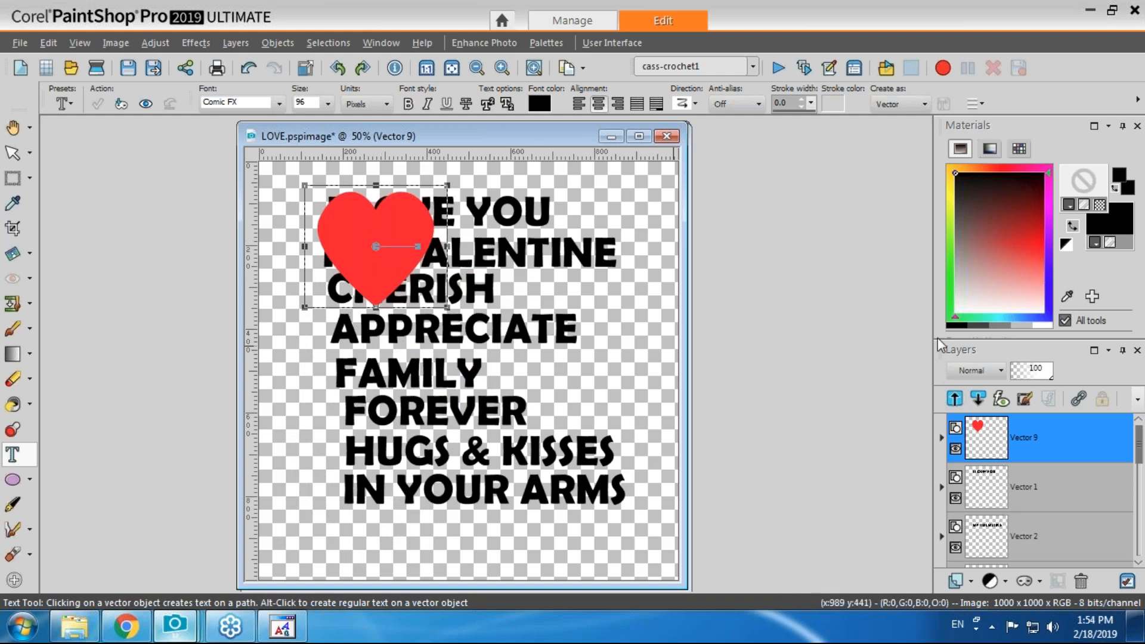
drag(938, 224, 938, 222)
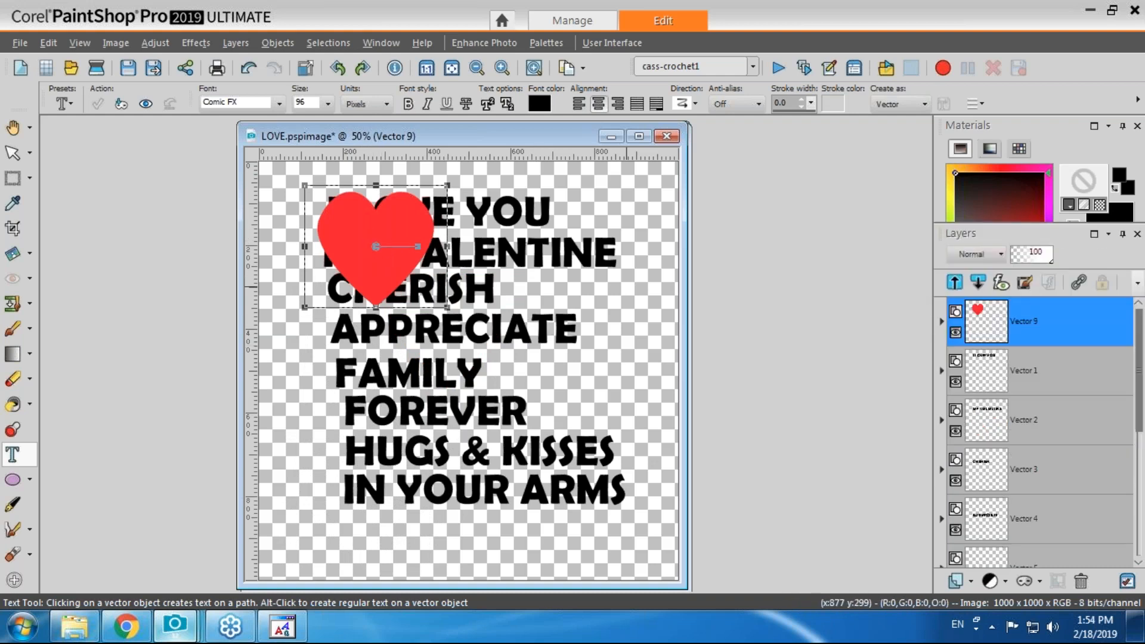
drag(374, 246, 371, 244)
Place the "I LOVE YOU" text to the right of the heart and set its font to Britannic Bold.
click(1019, 370)
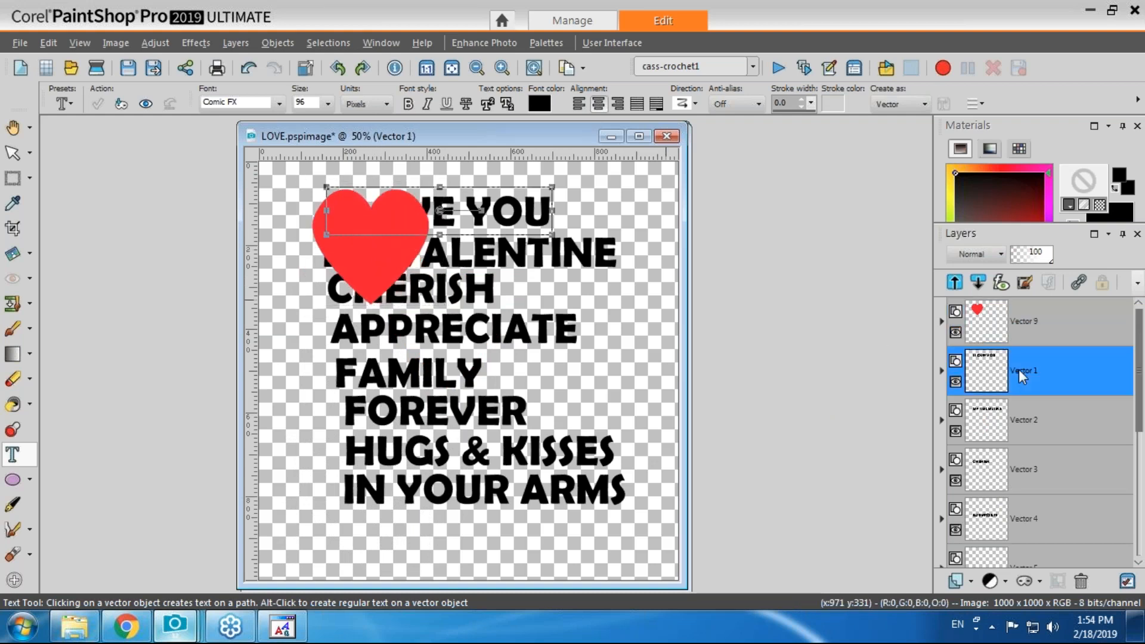
drag(439, 212, 546, 224)
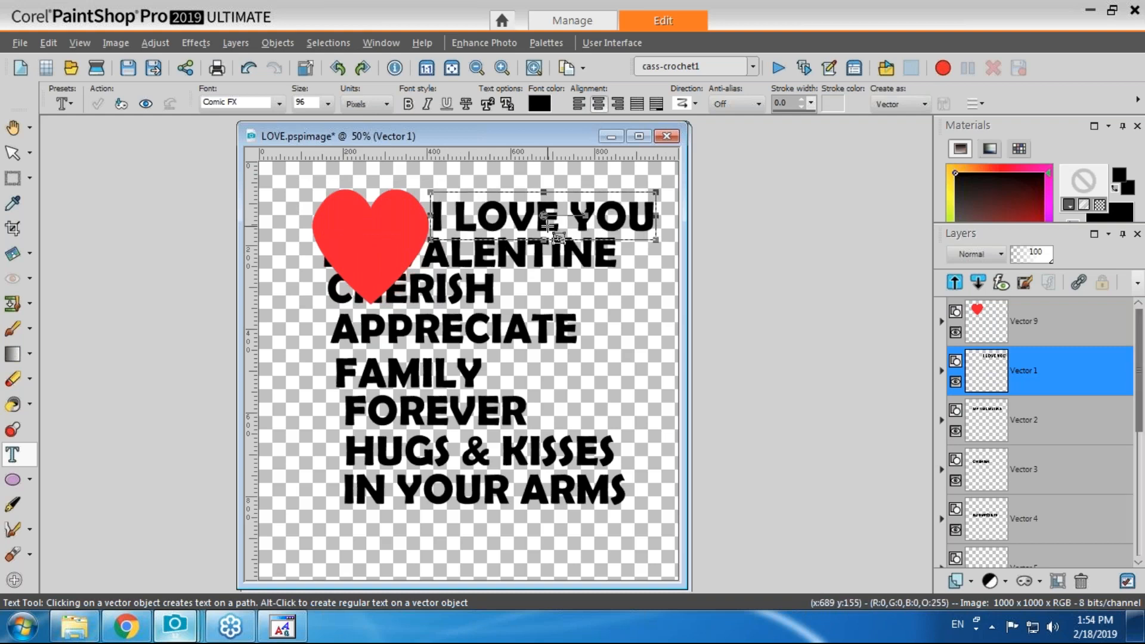
click(577, 218)
drag(654, 212, 401, 213)
click(279, 106)
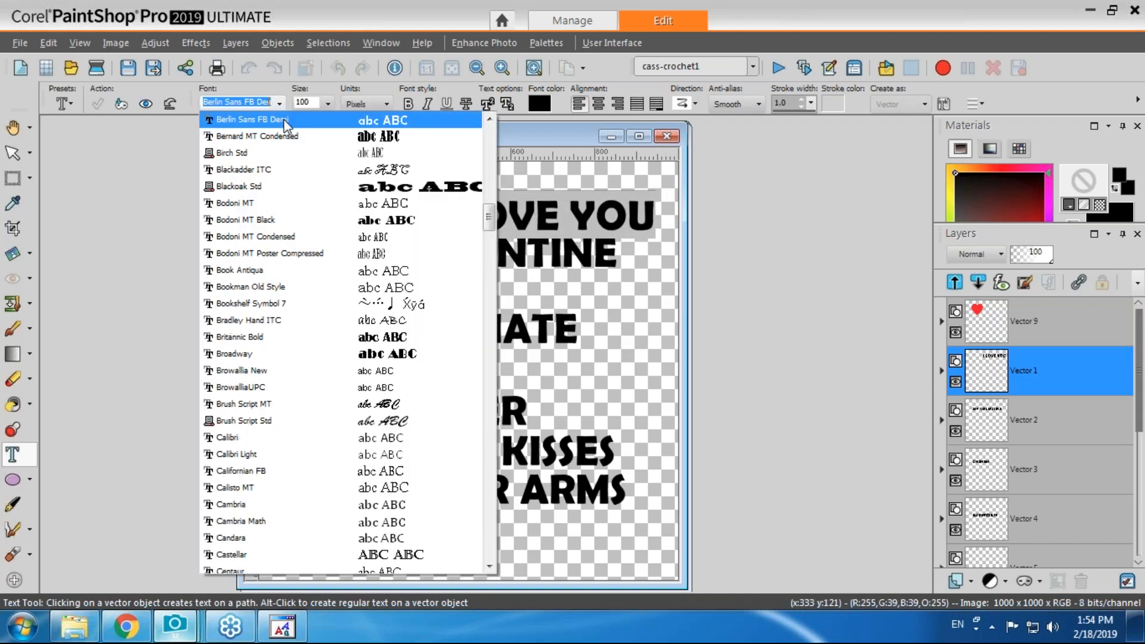
click(517, 135)
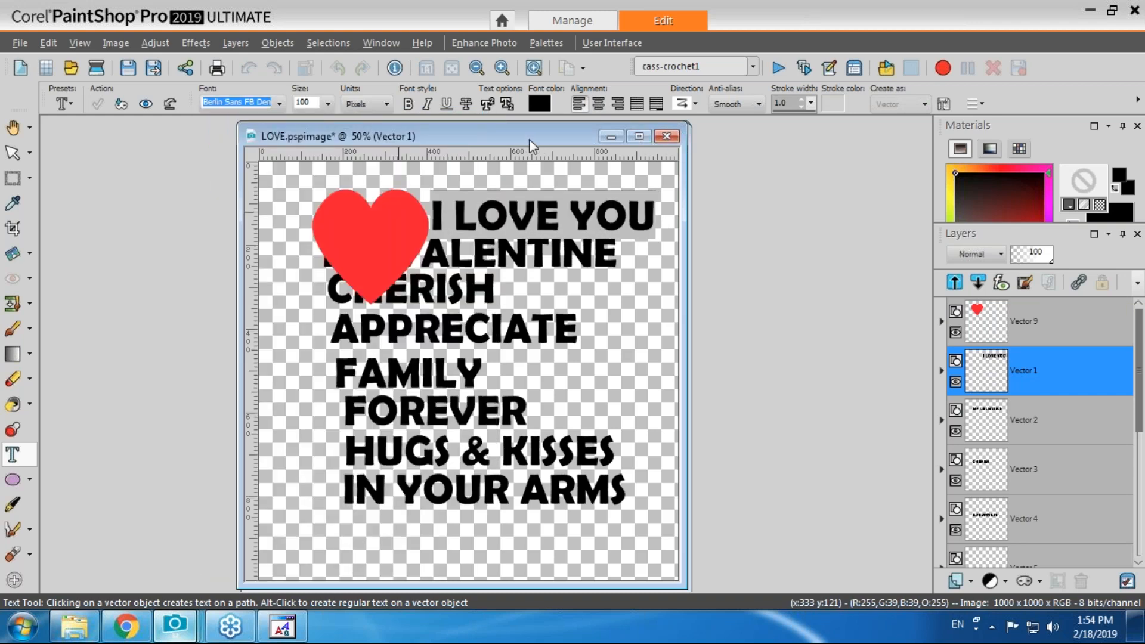
drag(528, 139, 738, 147)
click(278, 105)
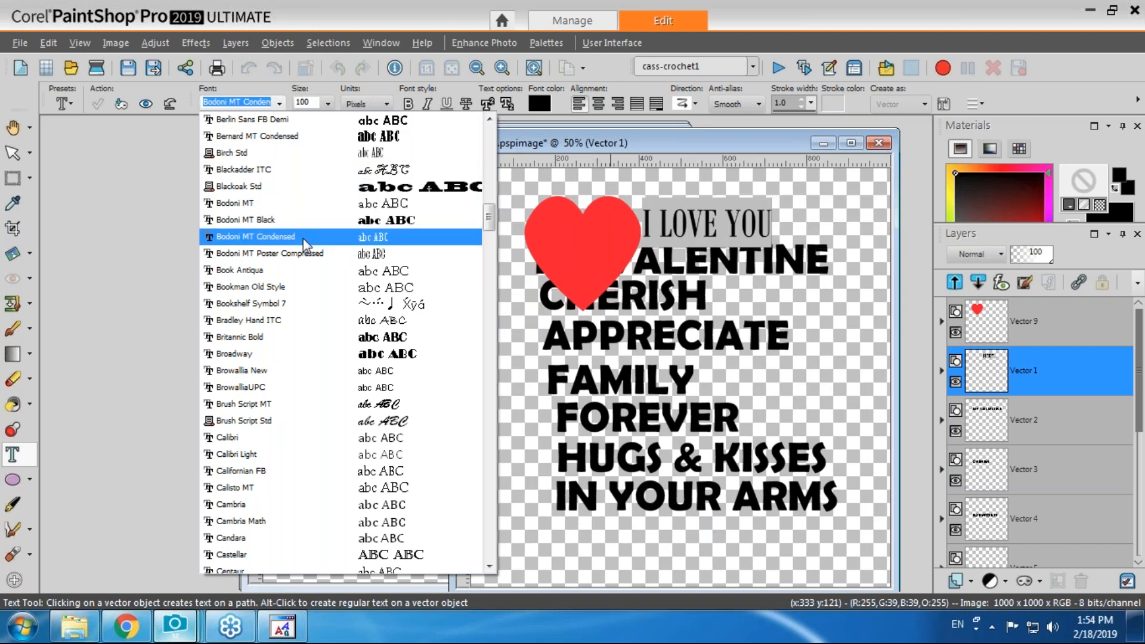
click(306, 337)
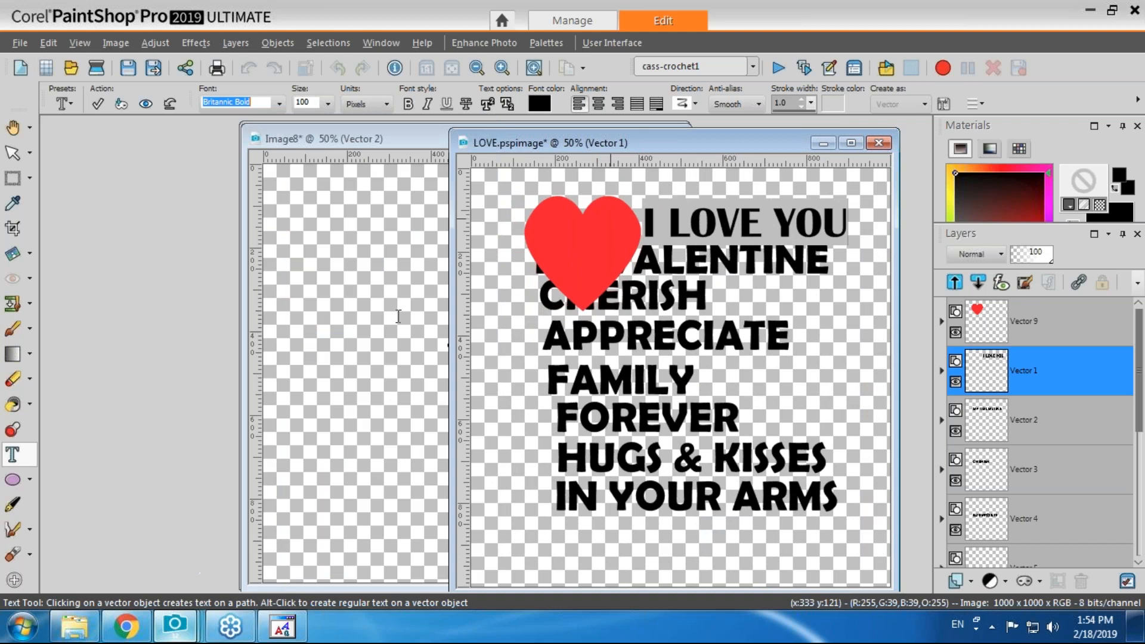
Set the "MY VALENTINE" text to Bernard MT Condensed and place it beside the heart, directly under "I LOVE YOU".
click(715, 264)
drag(681, 259, 704, 276)
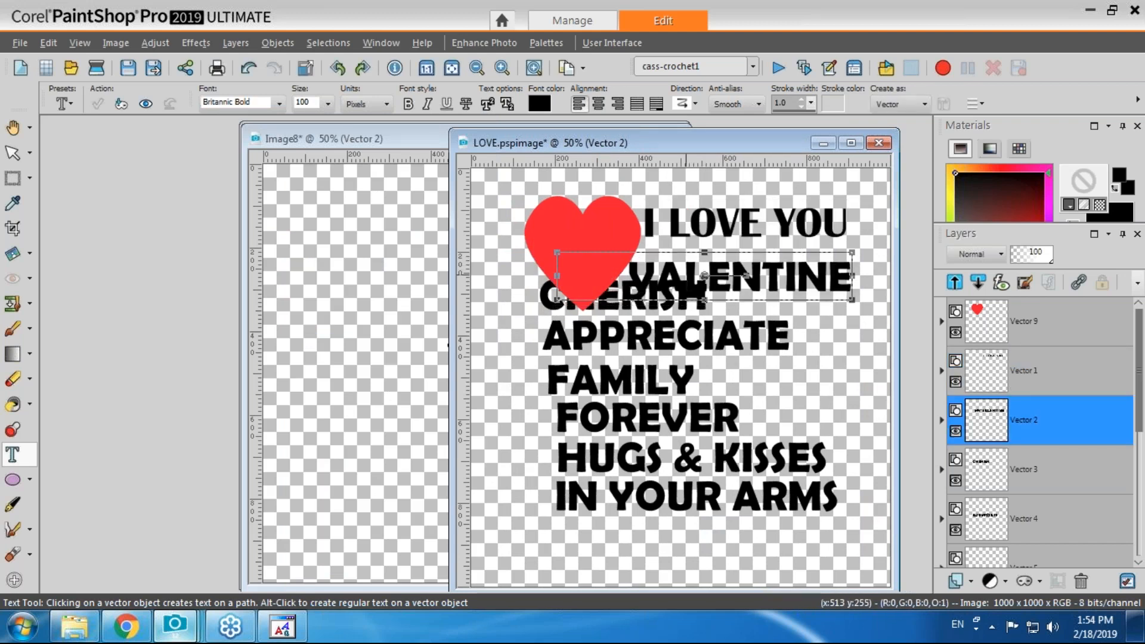
drag(850, 273, 606, 263)
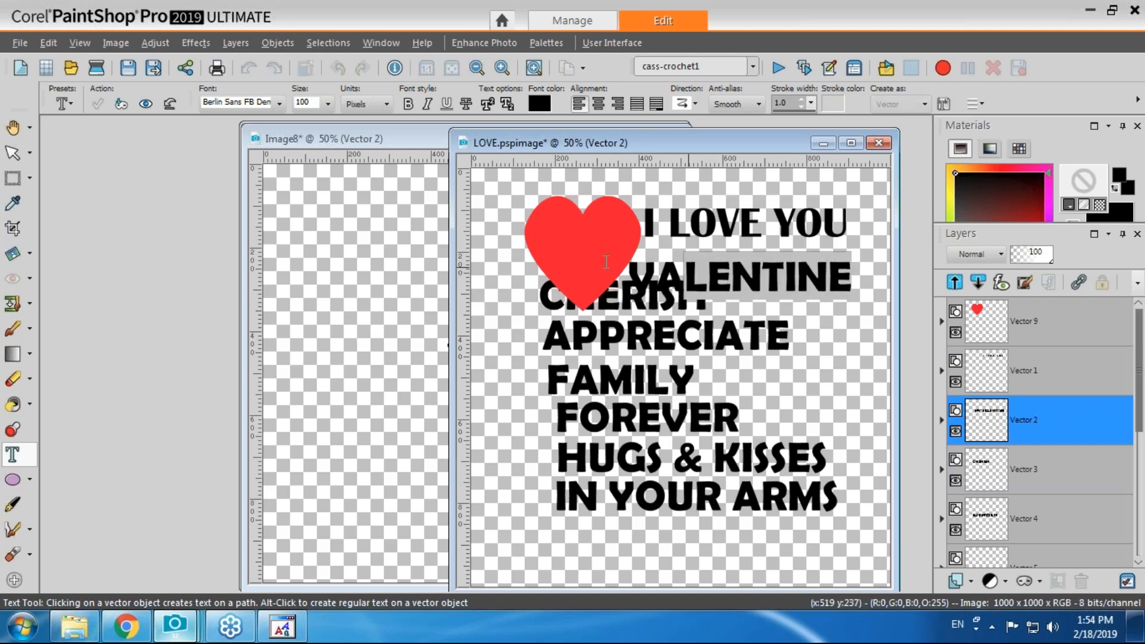
click(279, 104)
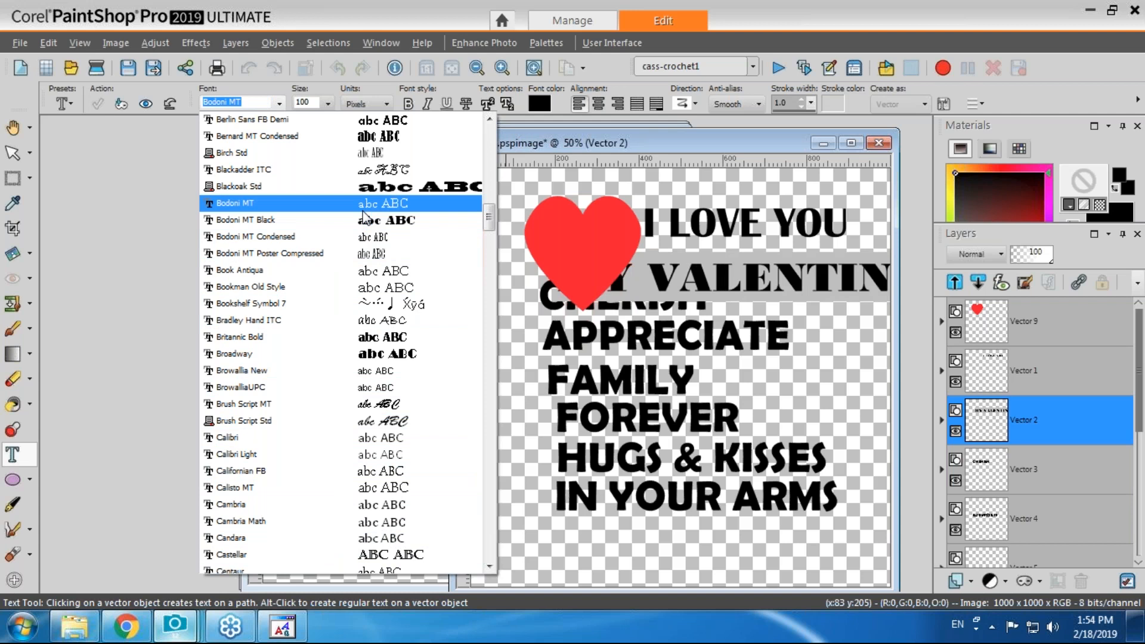
click(385, 136)
click(98, 103)
drag(666, 275, 742, 268)
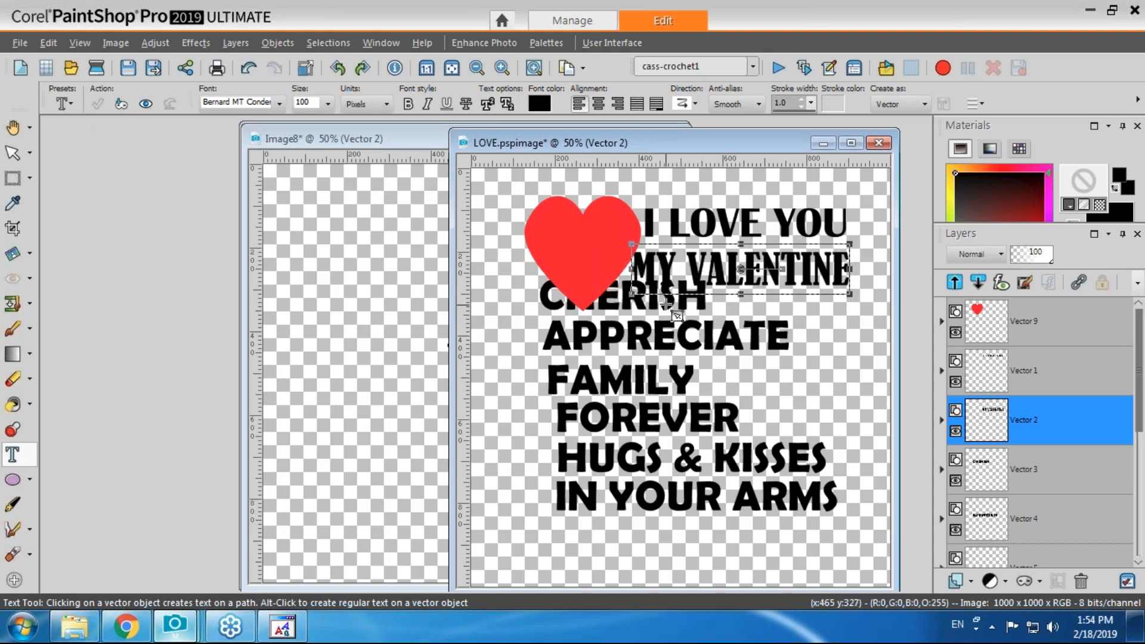
Move the "CHERISH" text down over "APPRECIATE" and "FAMILY", and rotate only its layer 90 degrees to the right.
click(623, 296)
drag(620, 297, 687, 360)
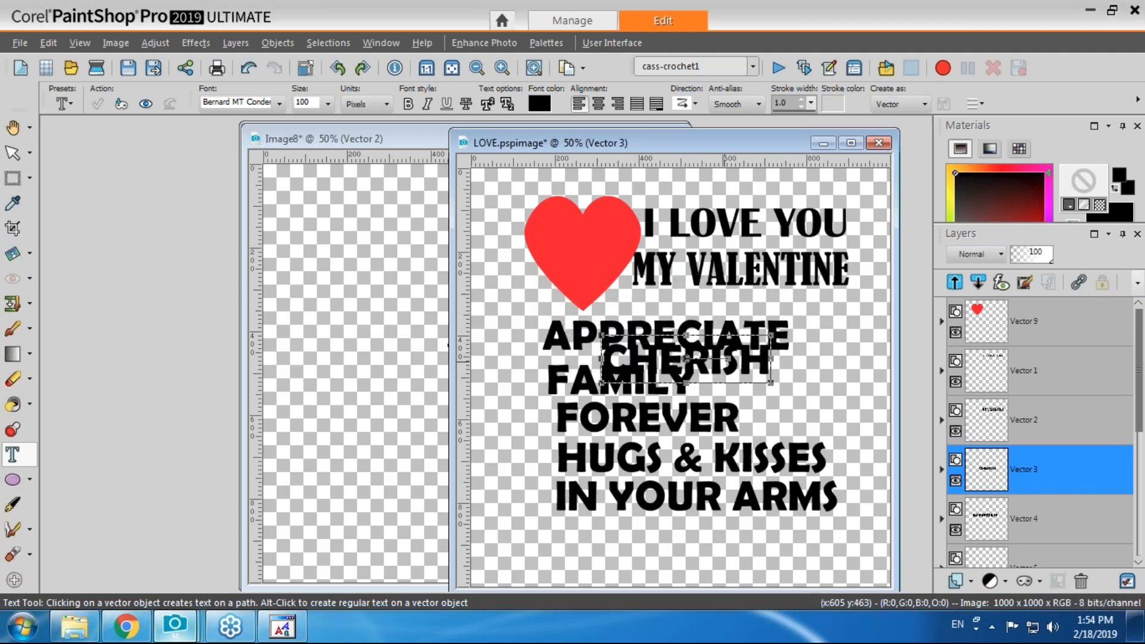
click(116, 43)
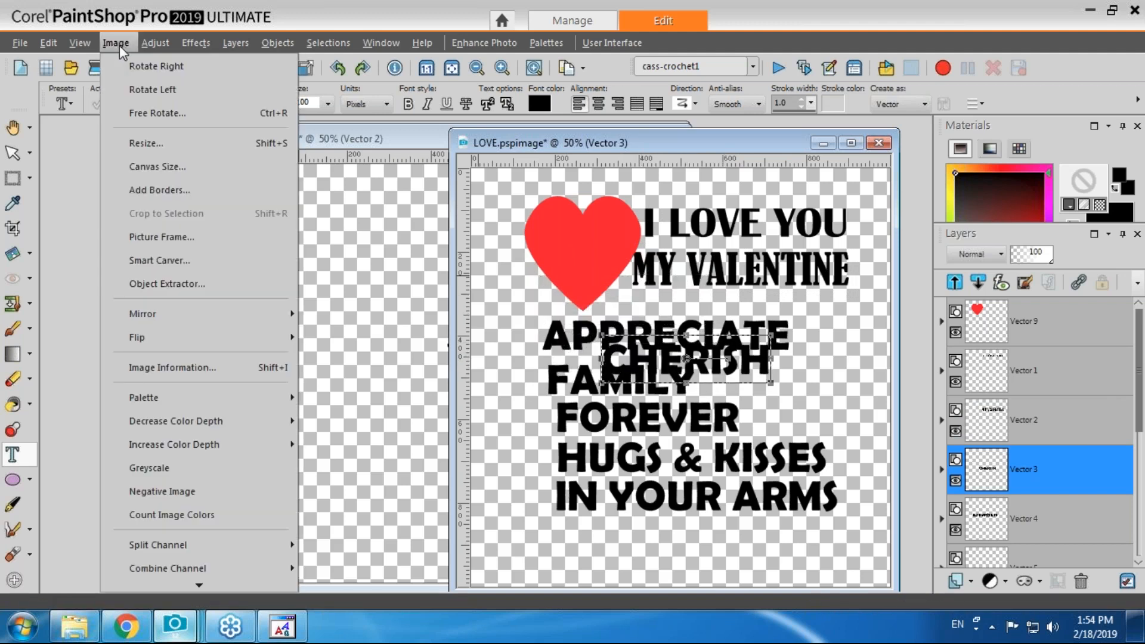
click(160, 114)
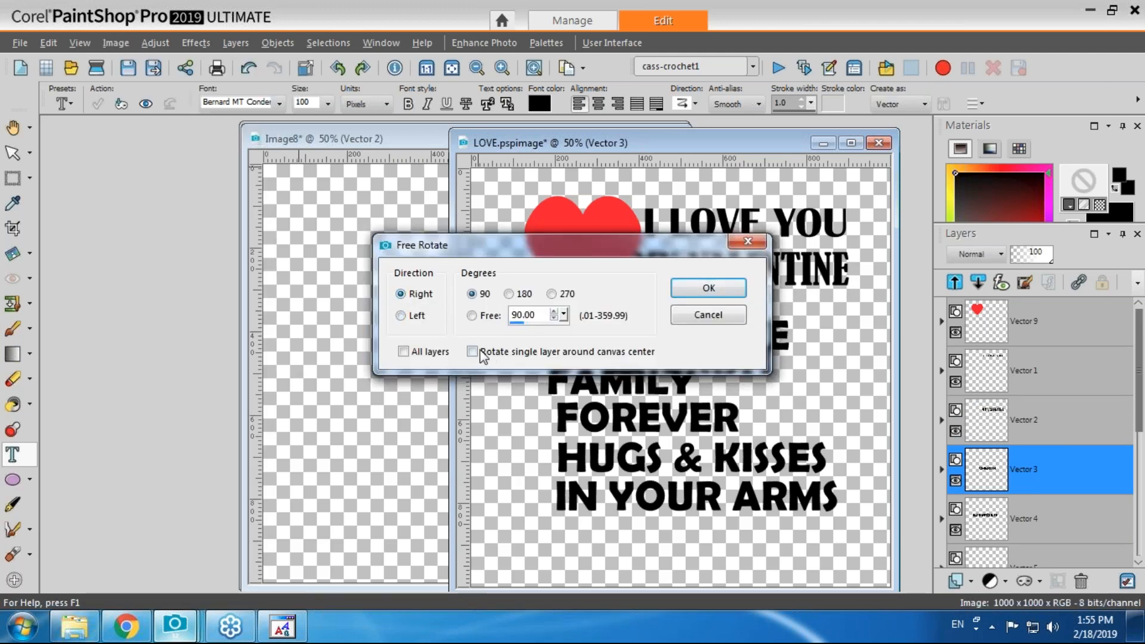
click(710, 289)
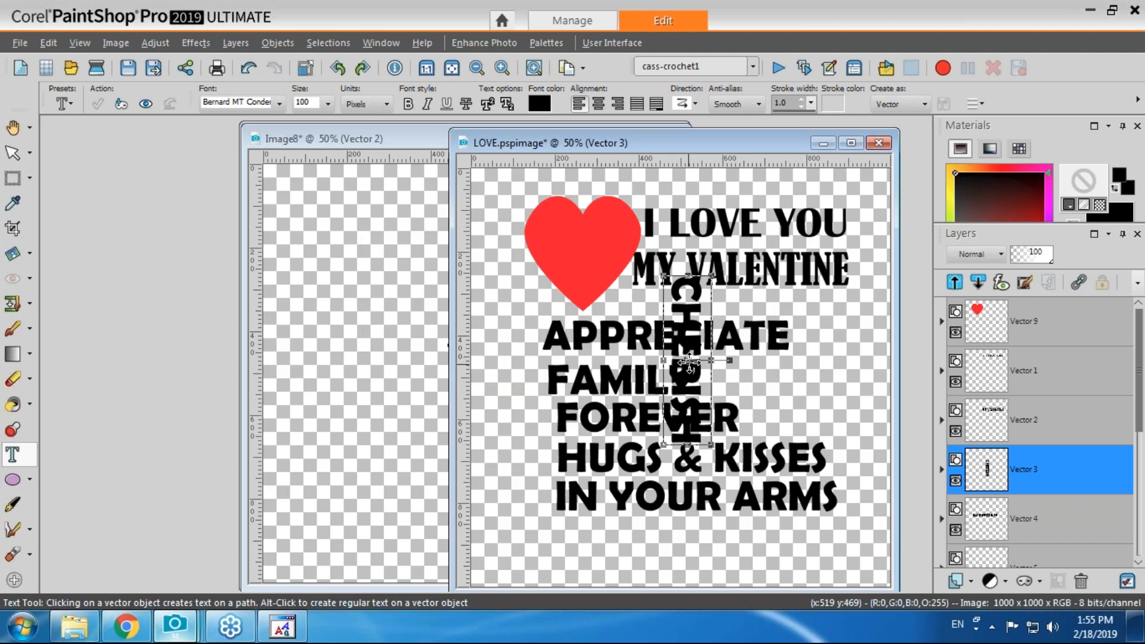
Place the rotated "CHERISH" text below the end of "MY VALENTINE" and enlarge it, then shift "APPRECIATE" slightly left, away from it.
drag(687, 358, 827, 393)
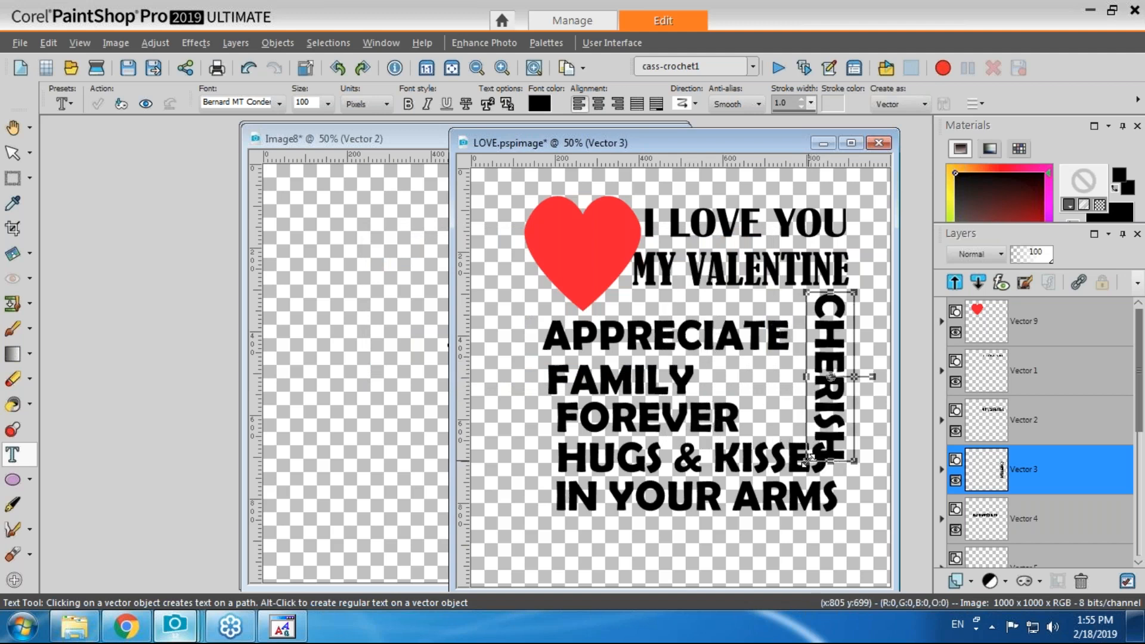
drag(797, 478, 794, 517)
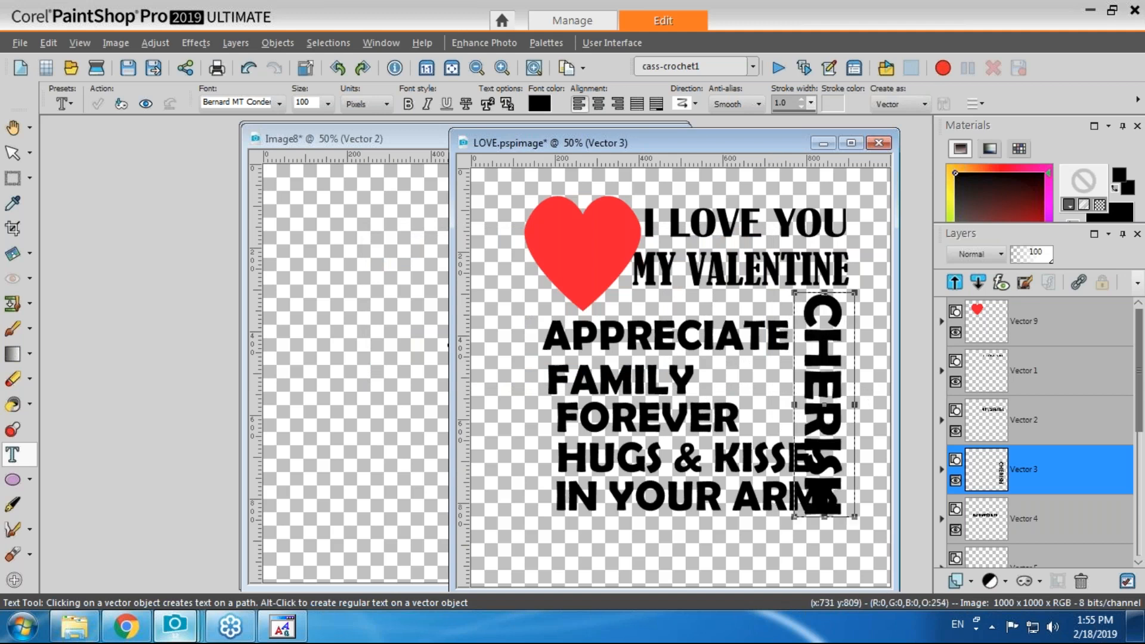
click(665, 354)
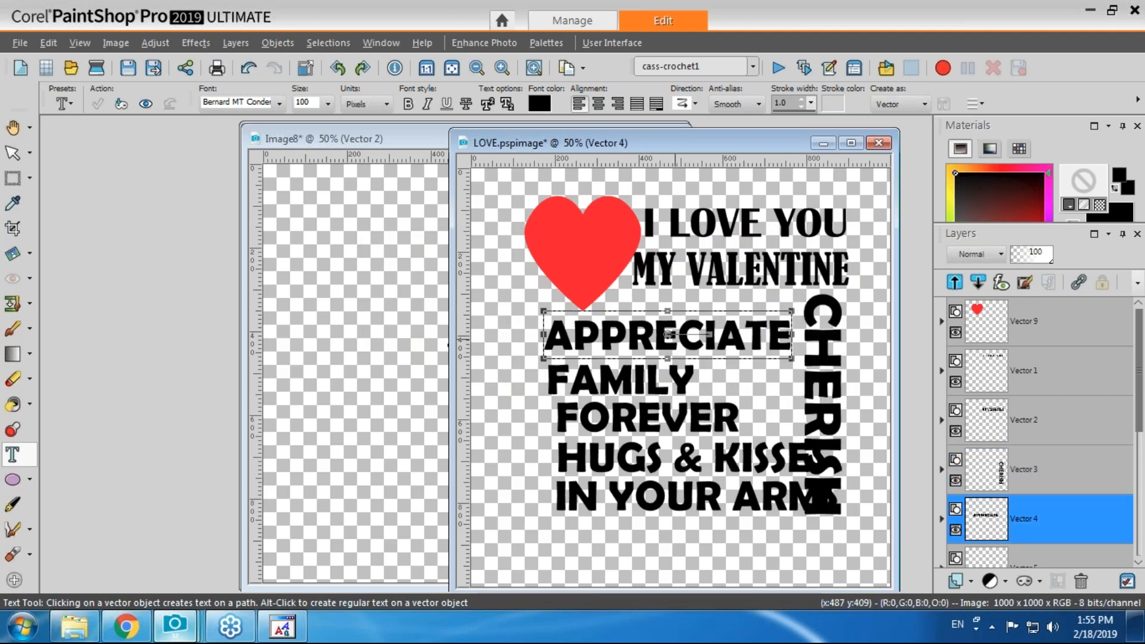
drag(669, 334, 658, 338)
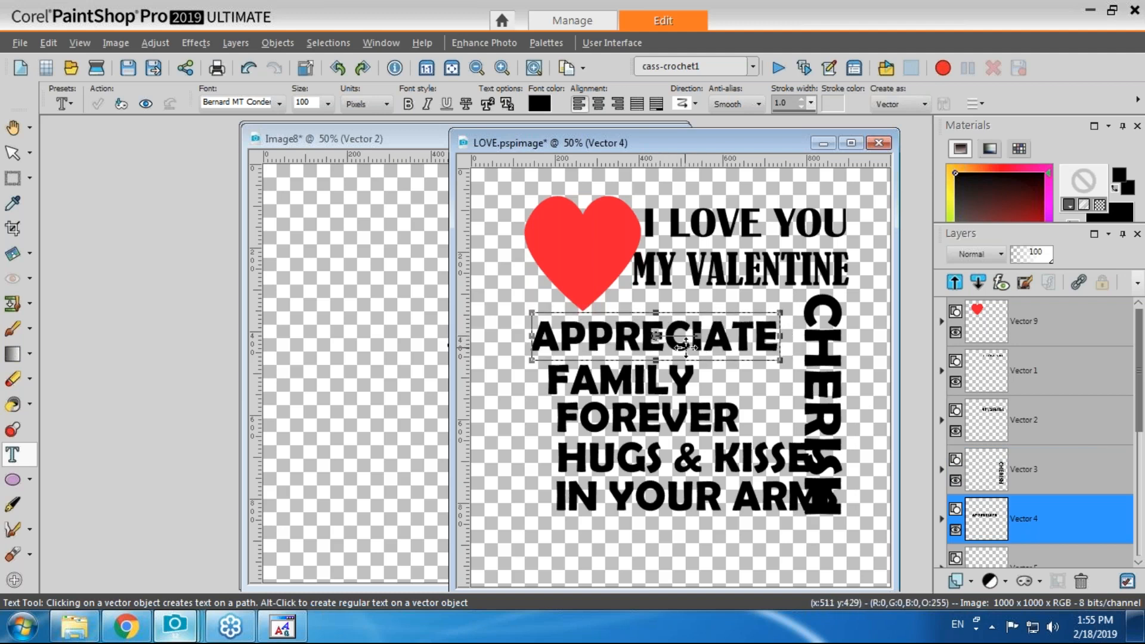
Recolor the whole "APPRECIATE" text red.
click(650, 343)
drag(650, 343, 492, 331)
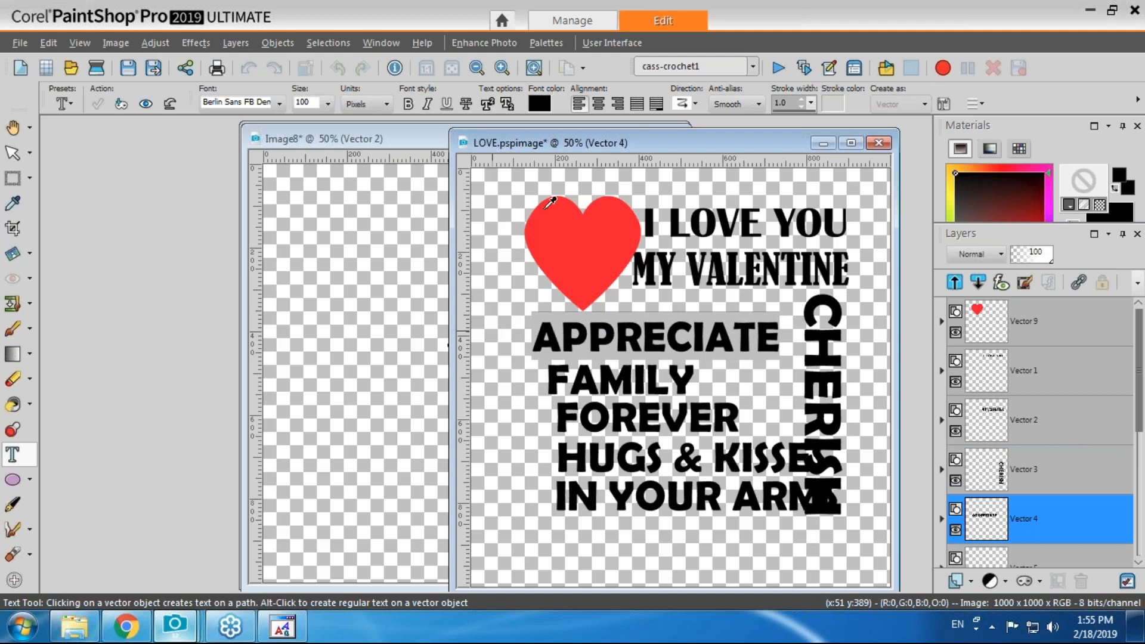
drag(546, 213, 550, 224)
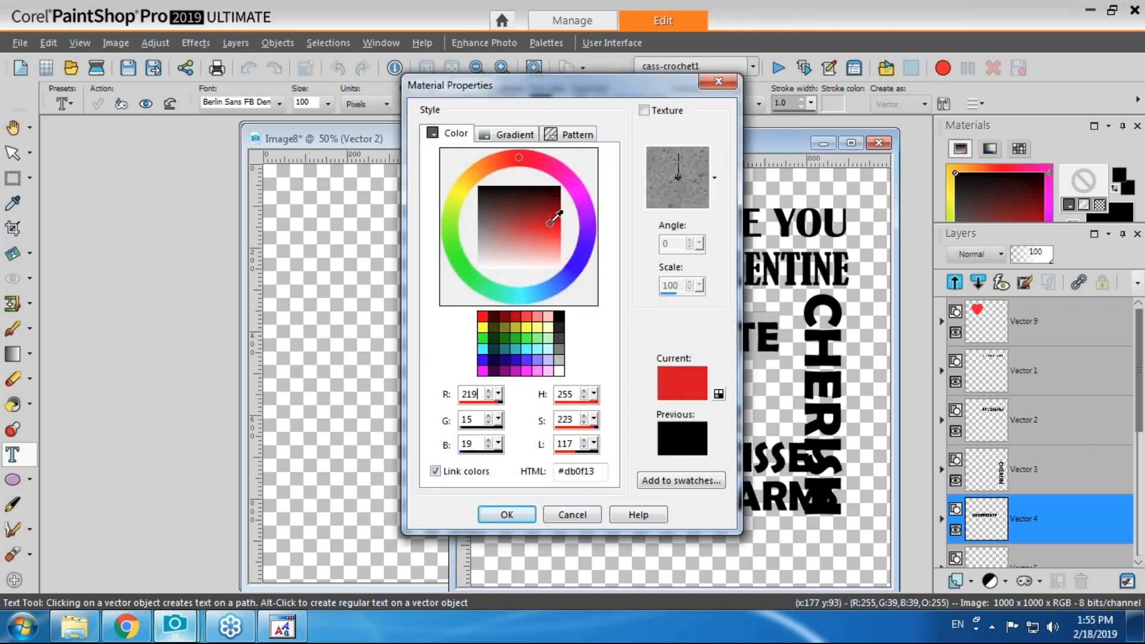
click(506, 515)
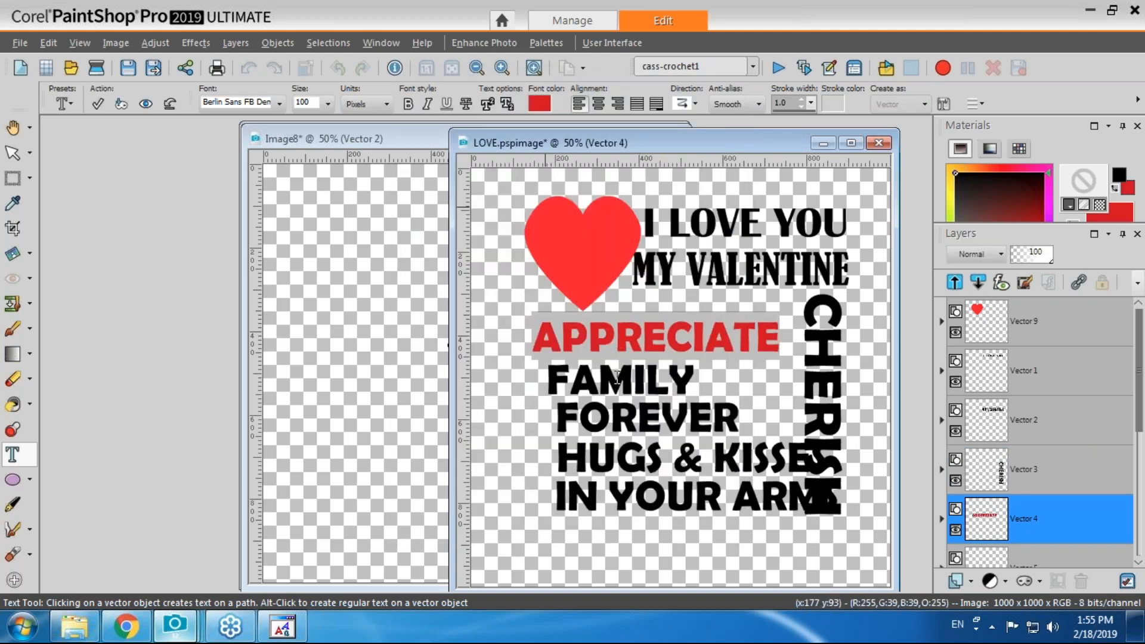
Rotate only the "FAMILY" text layer 90 degrees to the left and place it vertically beneath the start of "APPRECIATE".
click(618, 378)
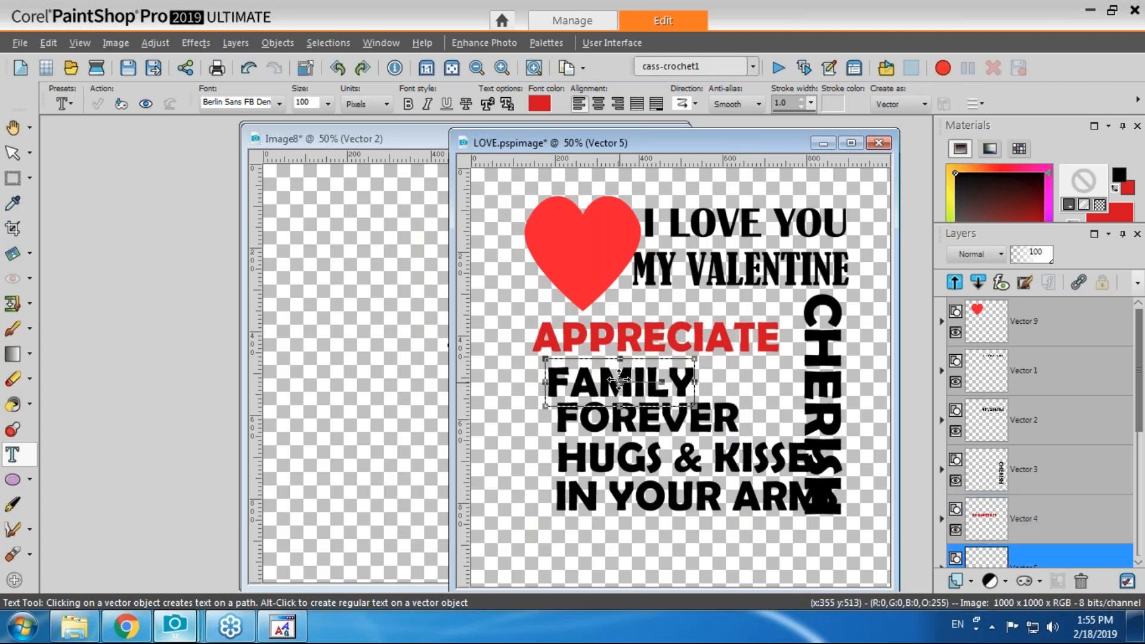
click(116, 43)
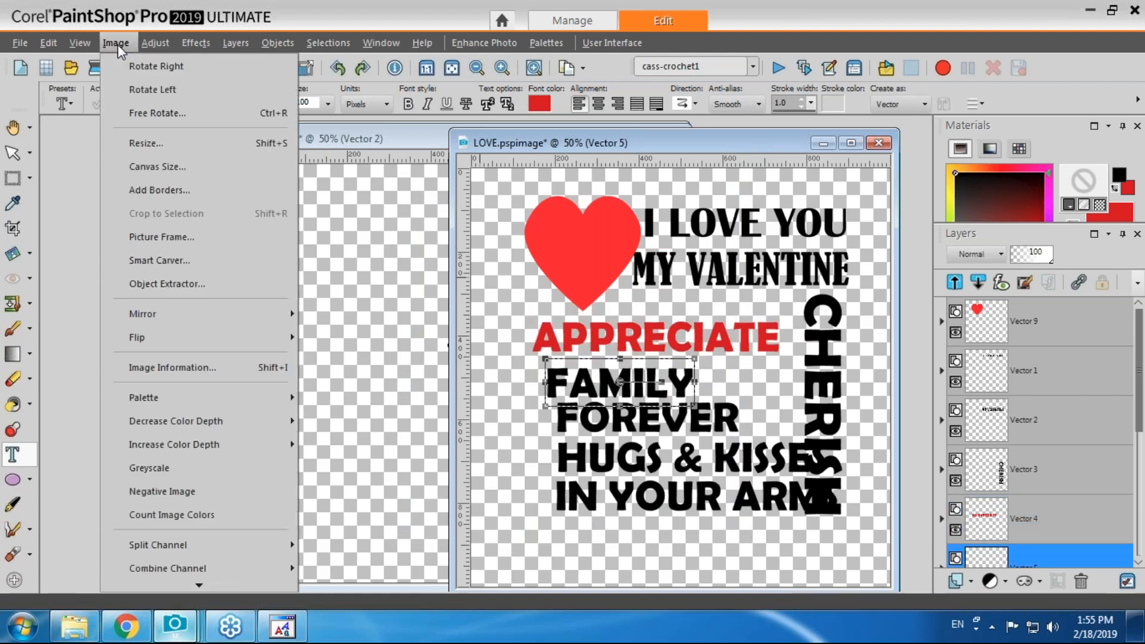
click(141, 112)
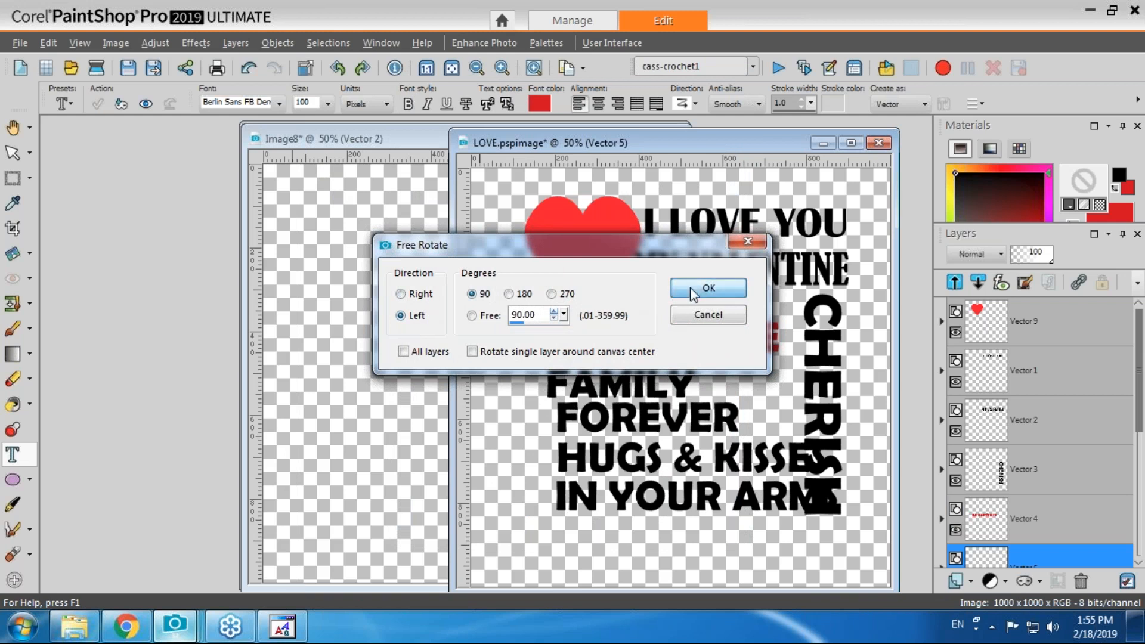
click(708, 288)
drag(616, 384, 552, 438)
Place "FOREVER" directly under "APPRECIATE", between the two vertical words, and stretch it wider and taller to fill the gap.
click(649, 425)
drag(649, 424, 673, 381)
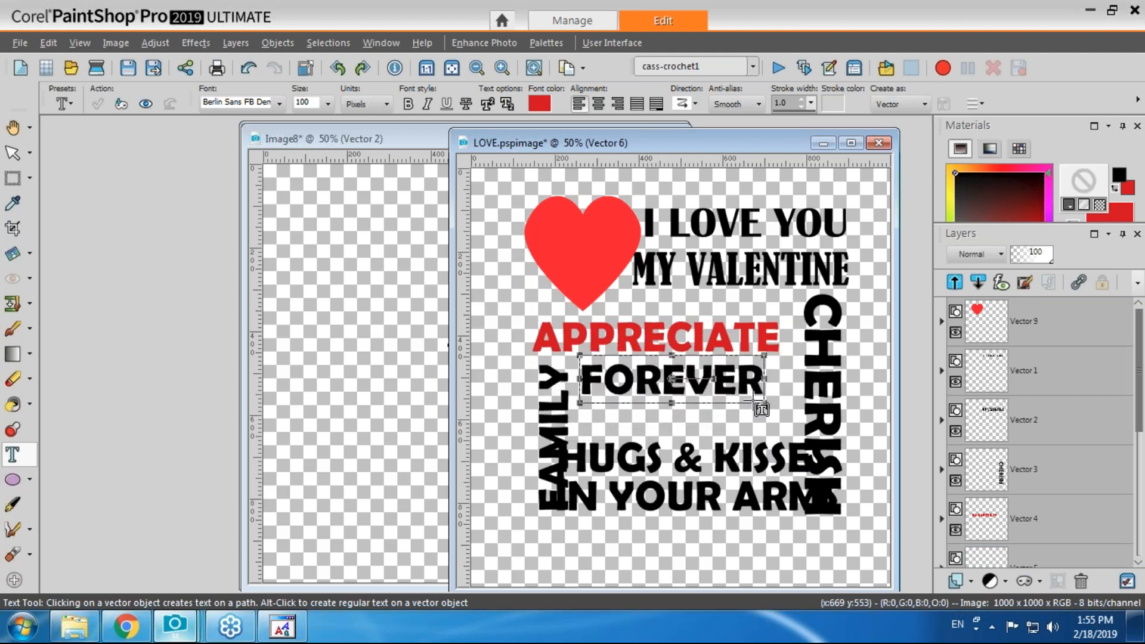
drag(763, 401, 798, 417)
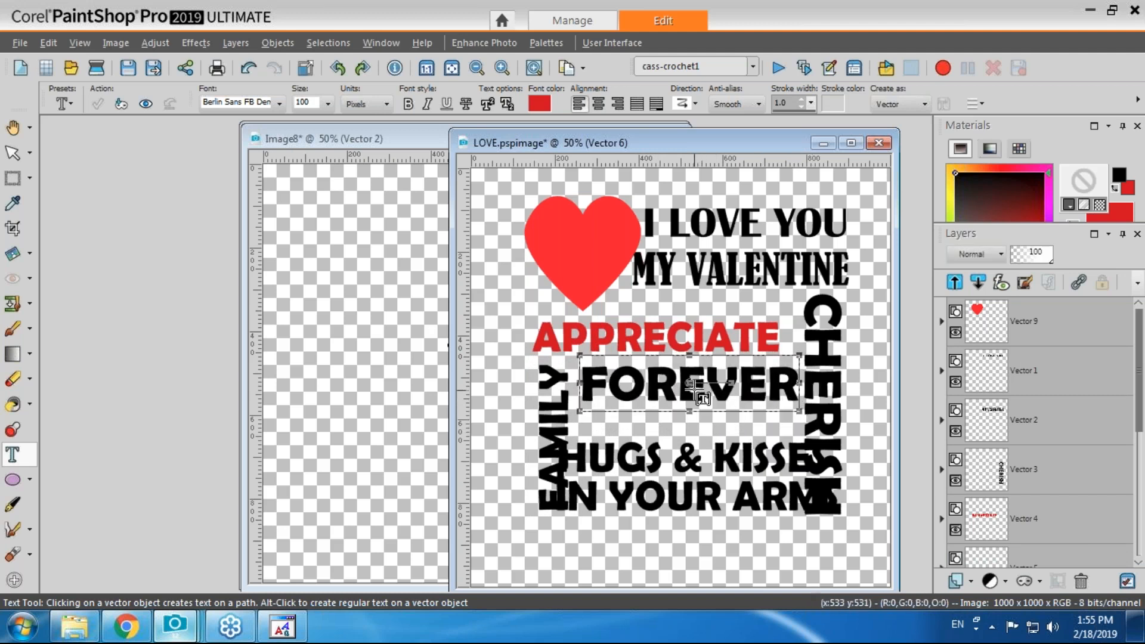
drag(690, 383, 686, 444)
drag(687, 395, 686, 386)
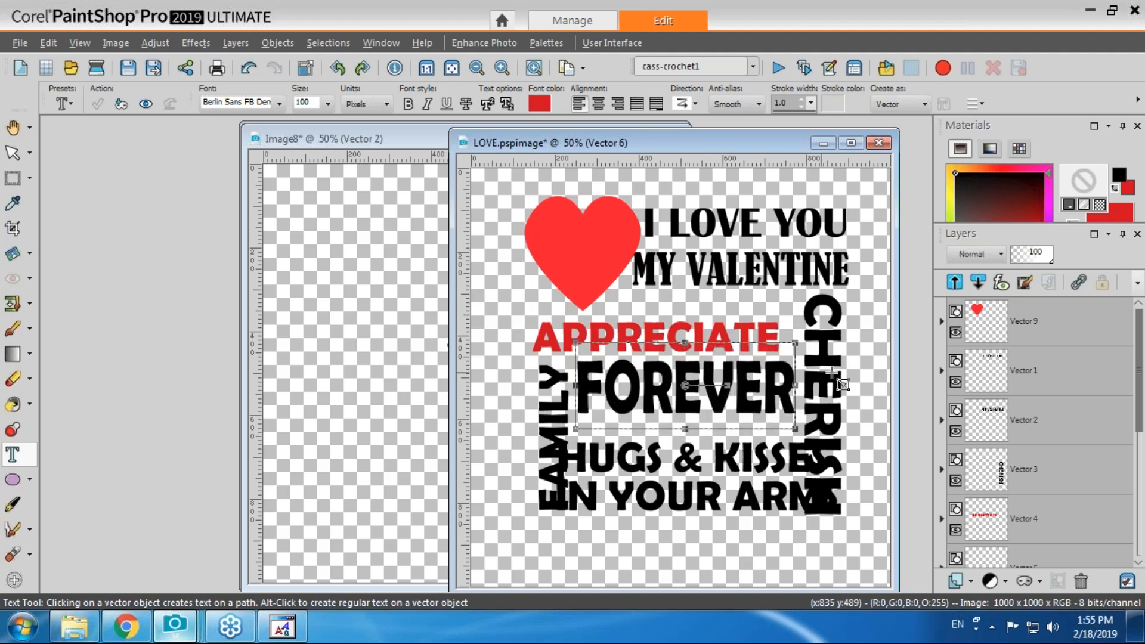
Place "HUGS & KISSES" under "FOREVER", set its font to Bodoni MT Condensed, and widen it to match the width of "FOREVER".
click(689, 459)
drag(689, 460, 563, 443)
click(772, 450)
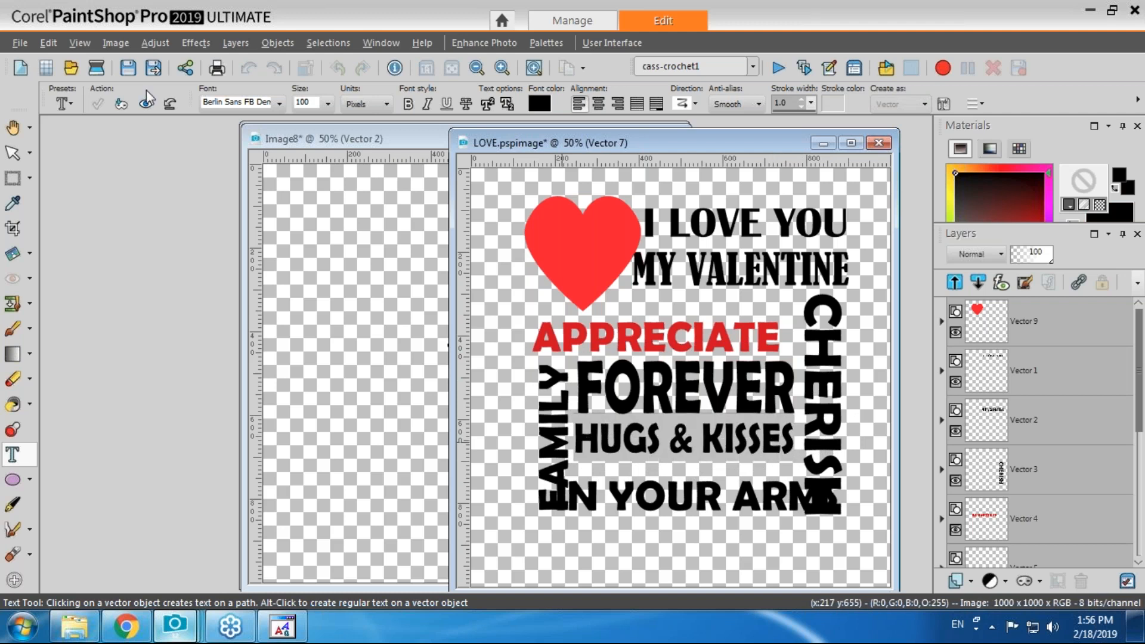
click(279, 103)
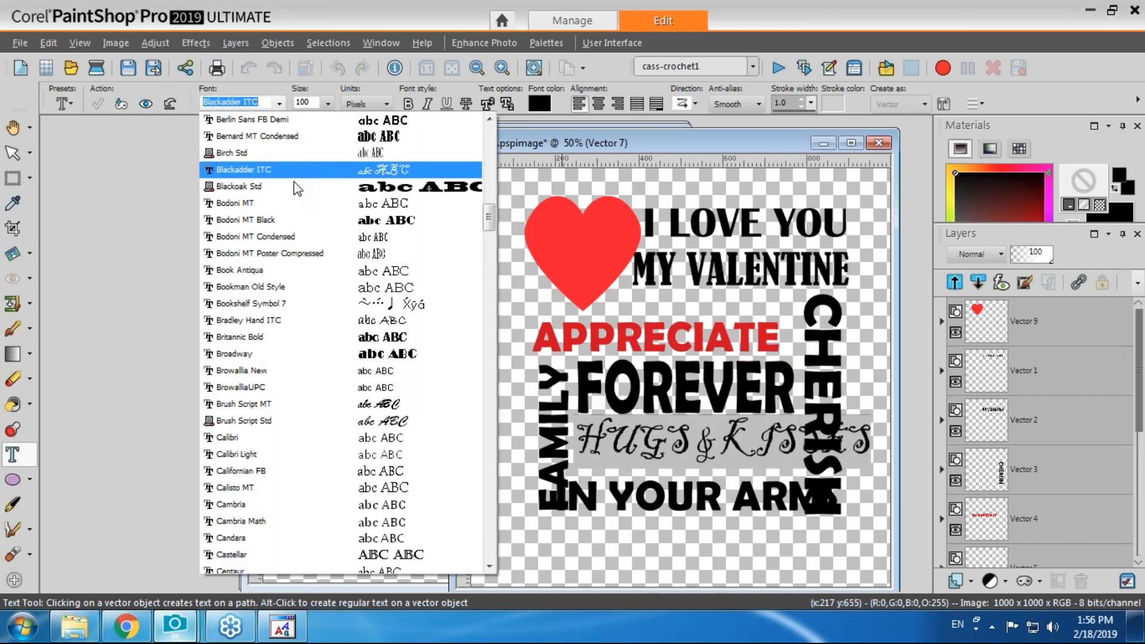
click(321, 239)
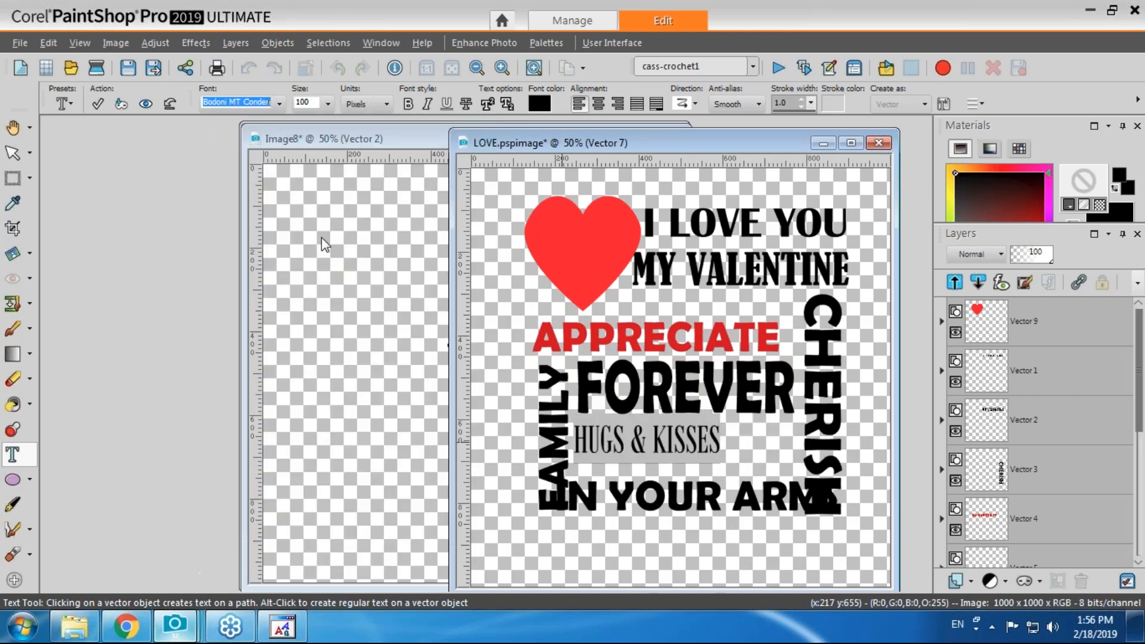
click(98, 105)
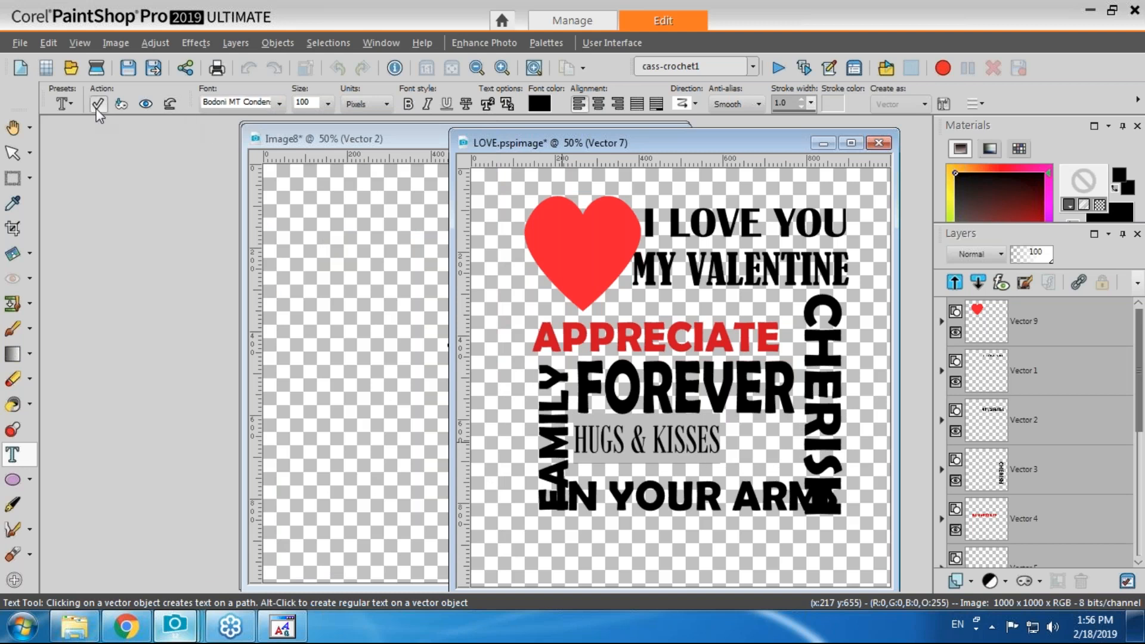
drag(722, 439, 793, 441)
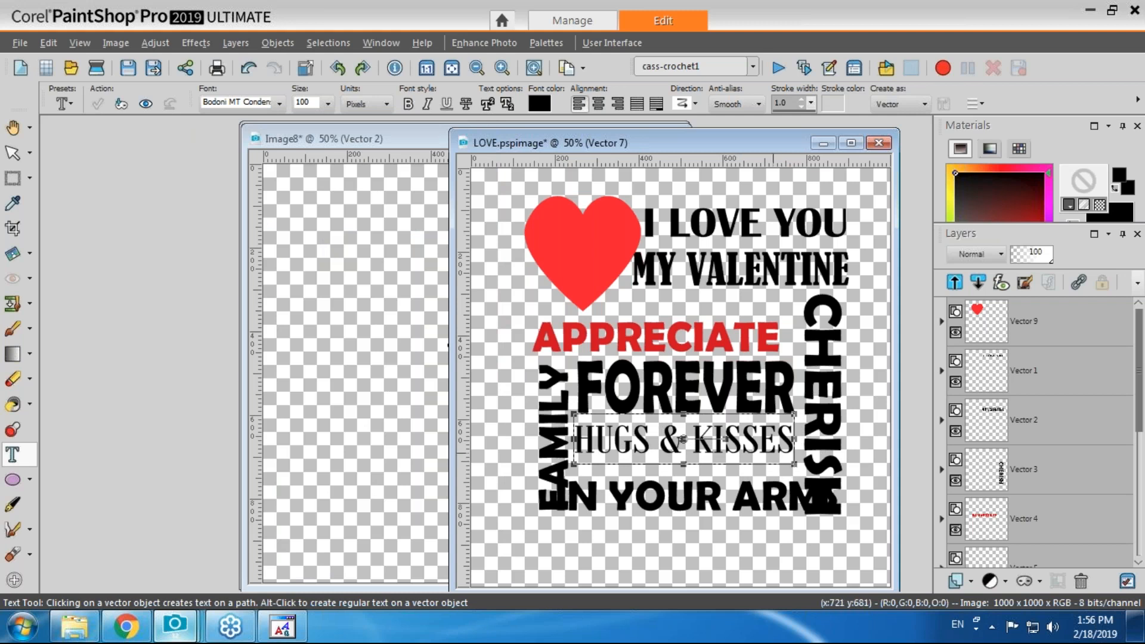
Narrow "IN YOUR ARMS" to fit between "FAMILY" and "CHERISH", and stretch it upward toward "HUGS & KISSES".
click(716, 498)
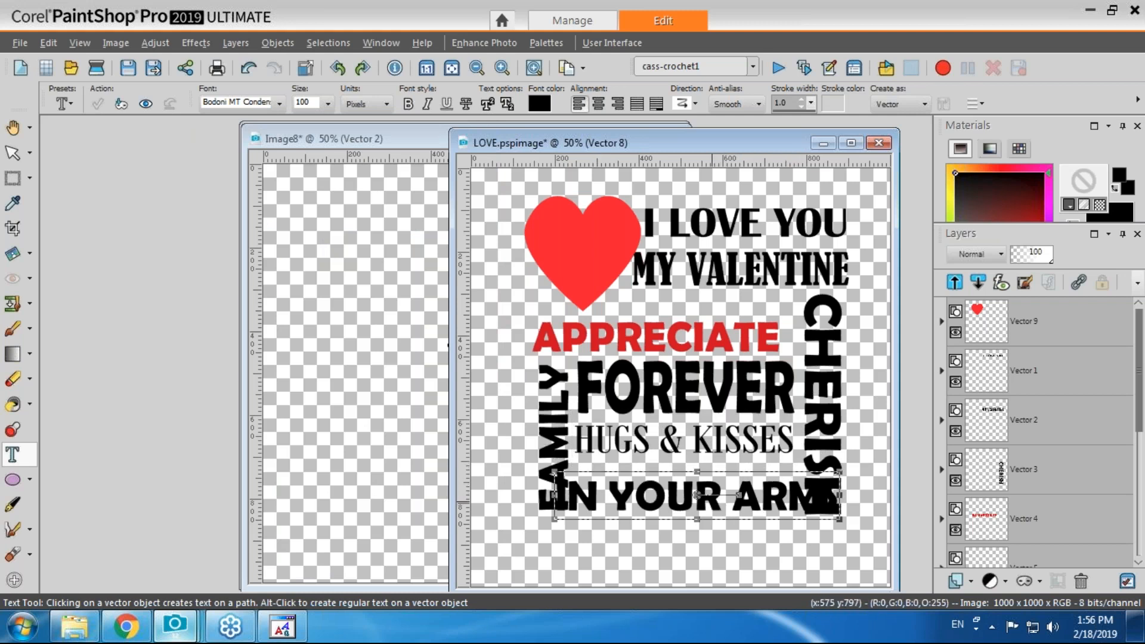
drag(840, 496, 798, 497)
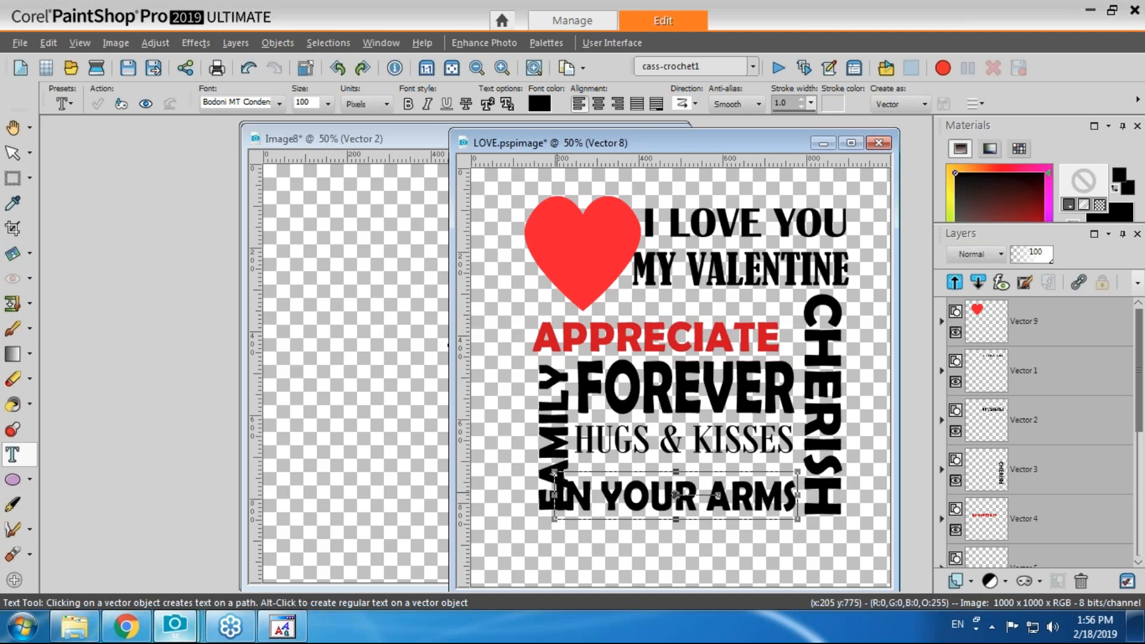
drag(560, 494, 573, 495)
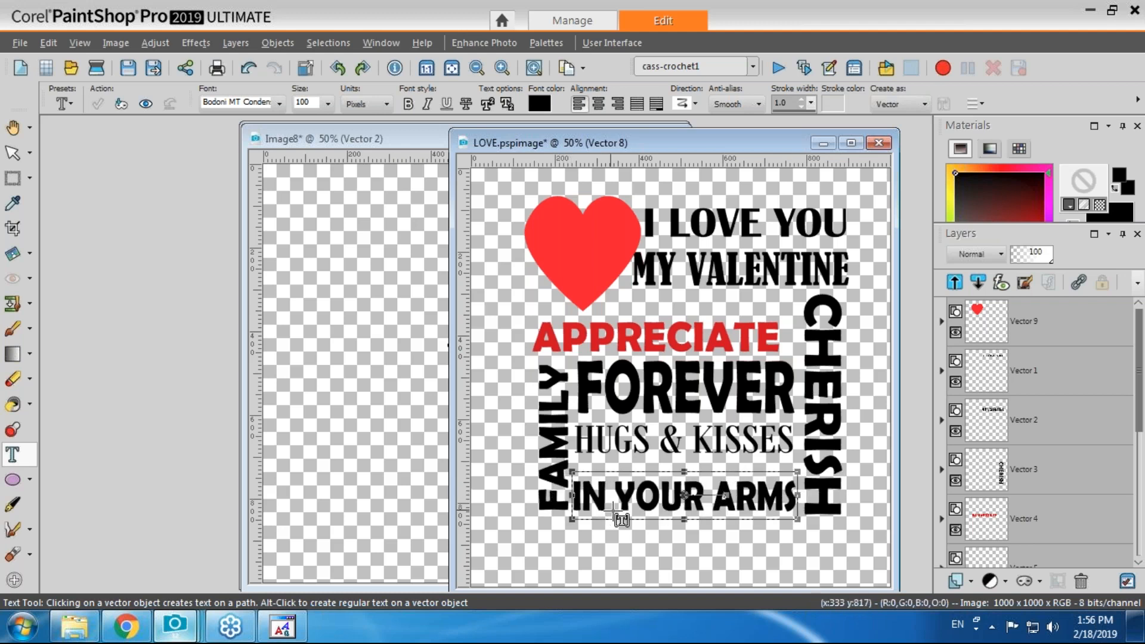
drag(684, 471, 687, 461)
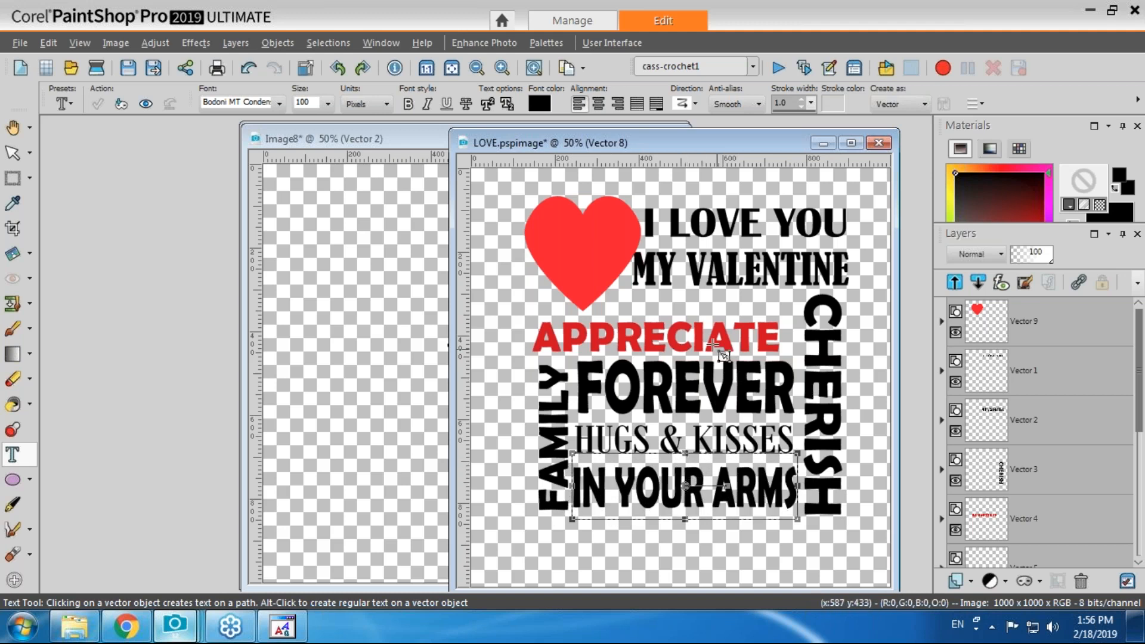
Shorten "CHERISH" from its upper end and move "MY VALENTINE" down just above it, in line with its right edge.
click(821, 321)
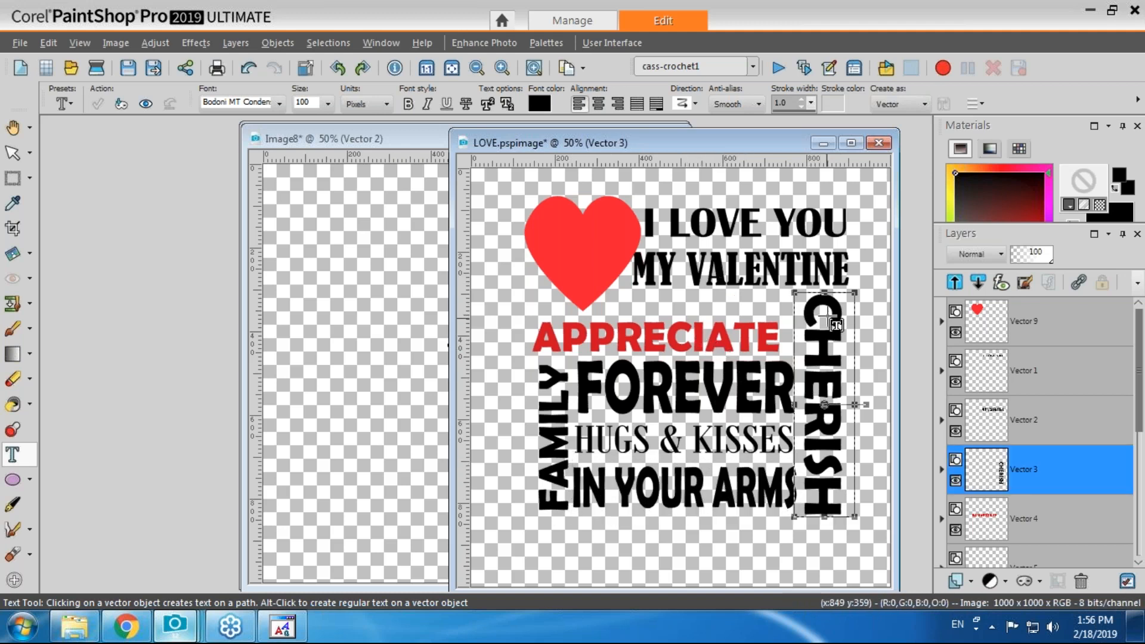
mouse_move(820, 316)
mouse_down()
mouse_move(824, 294)
mouse_move(824, 316)
mouse_up()
click(792, 283)
drag(741, 270, 734, 291)
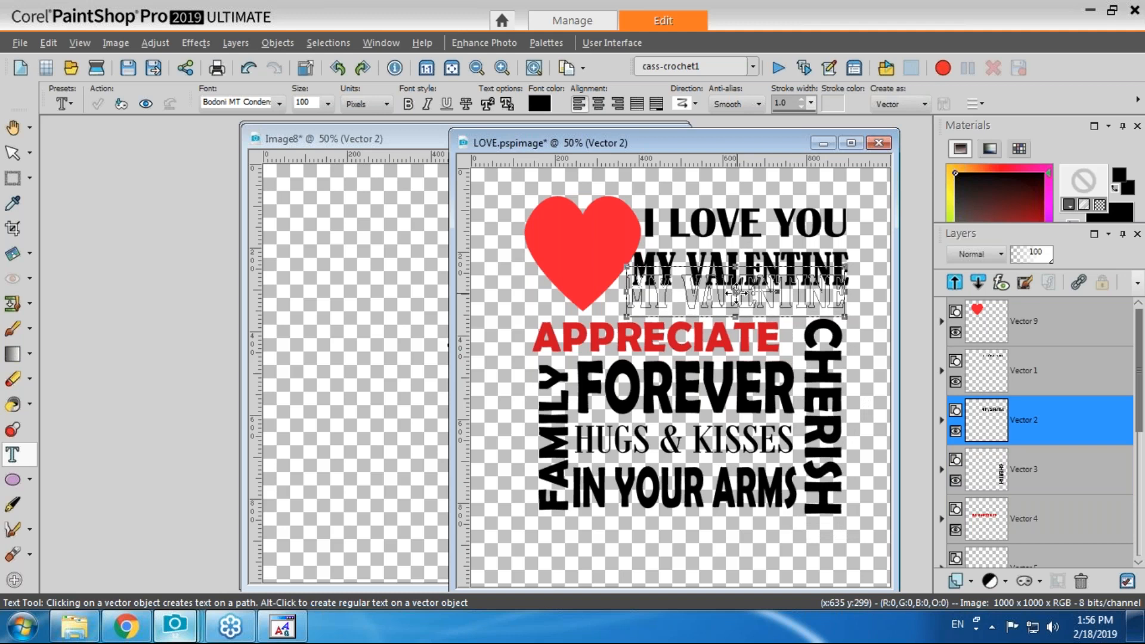
Stretch "I LOVE YOU" down to meet "MY VALENTINE" and narrow it so their right edges line up.
click(746, 218)
drag(746, 222, 746, 272)
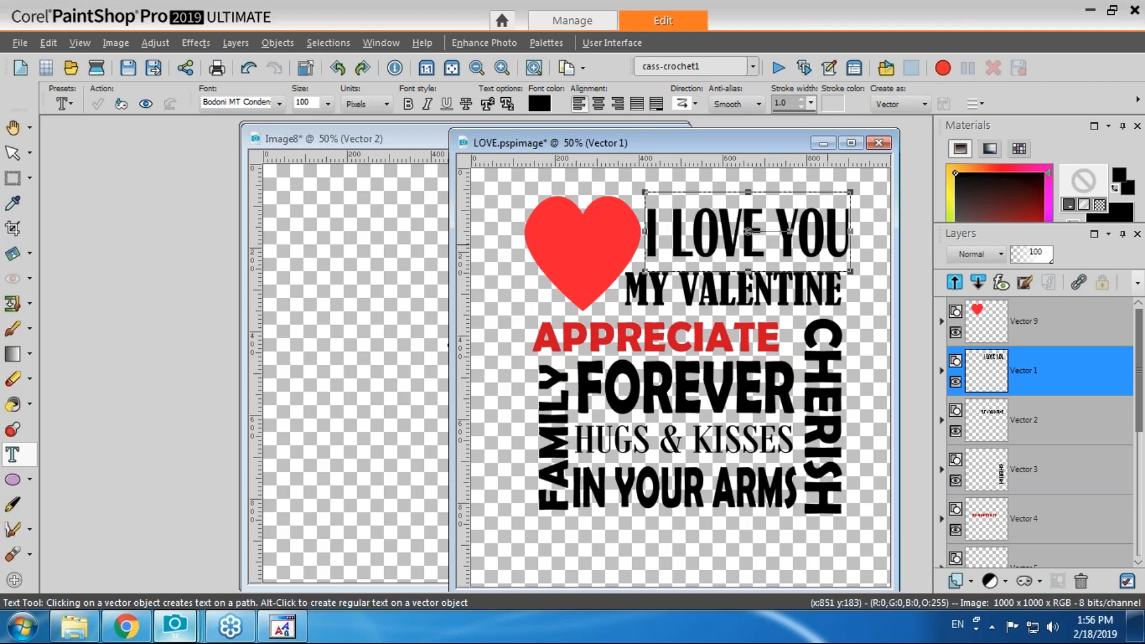
drag(852, 232, 841, 232)
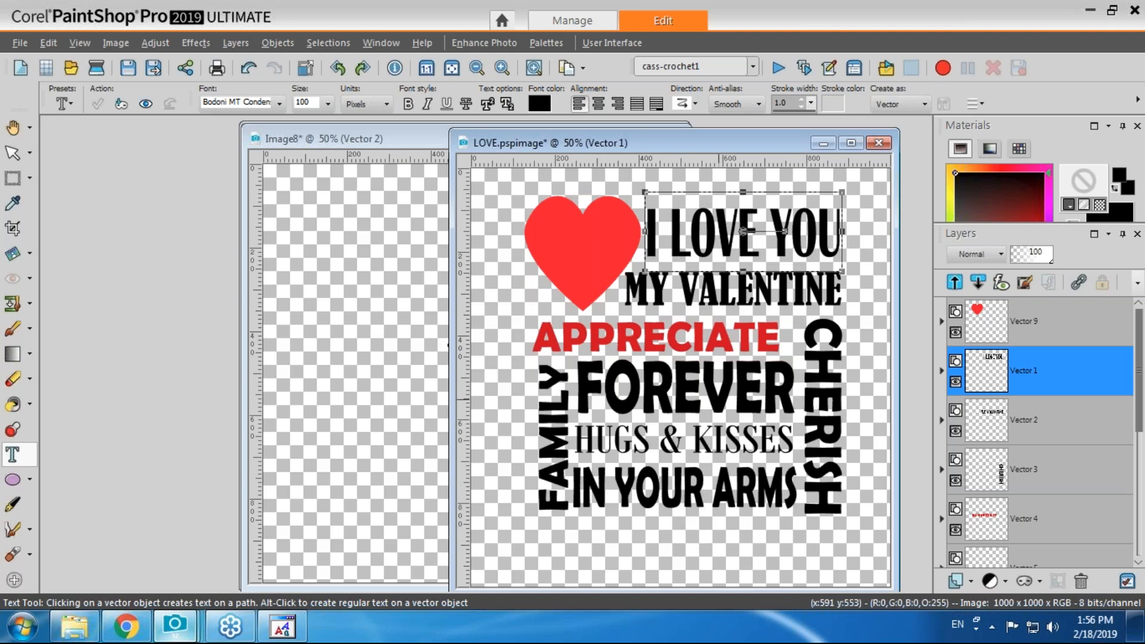
Make the Raster 1 layer active and set the materials to a red foreground (R 249, G 25, B 51) with a transparent background.
drag(770, 143, 675, 139)
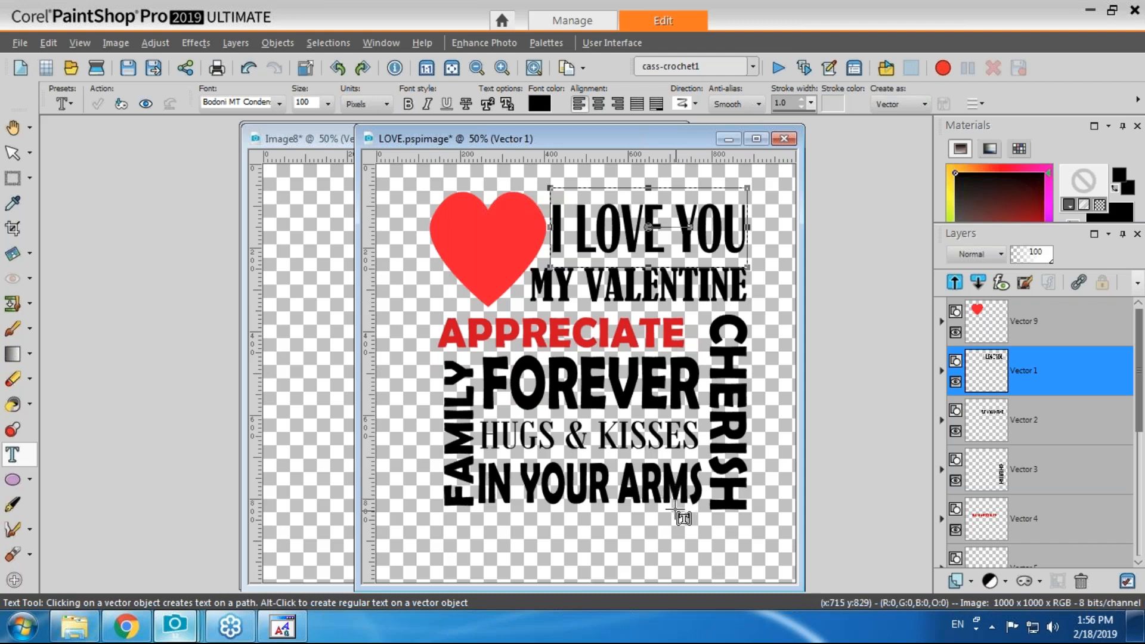
scroll(1136, 471, down, 1)
scroll(1135, 472, down, 4)
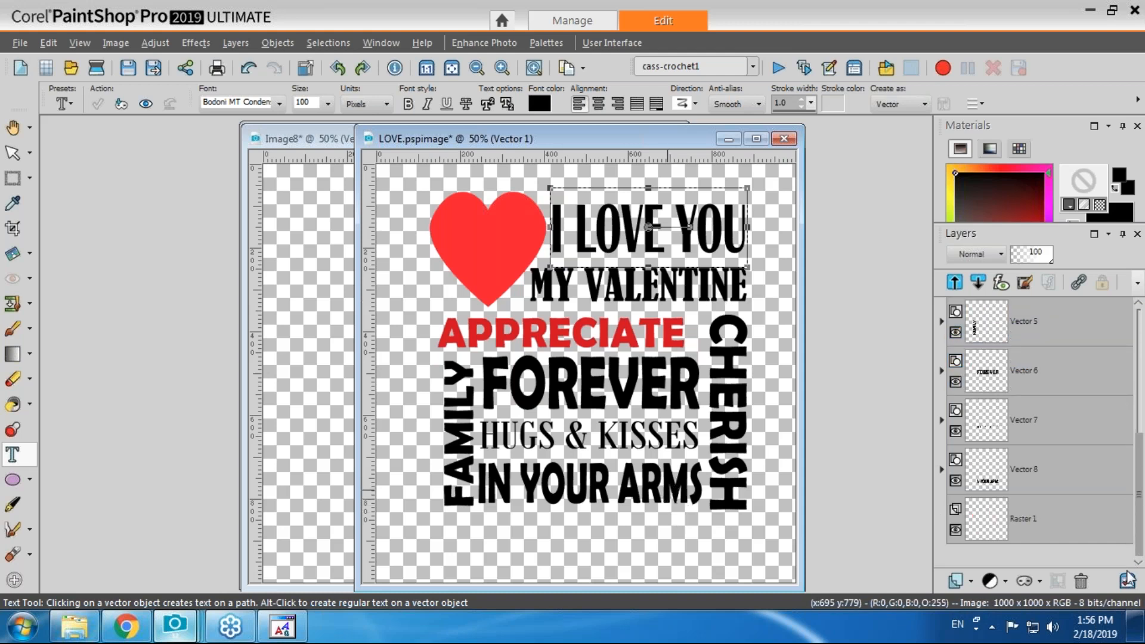
click(987, 530)
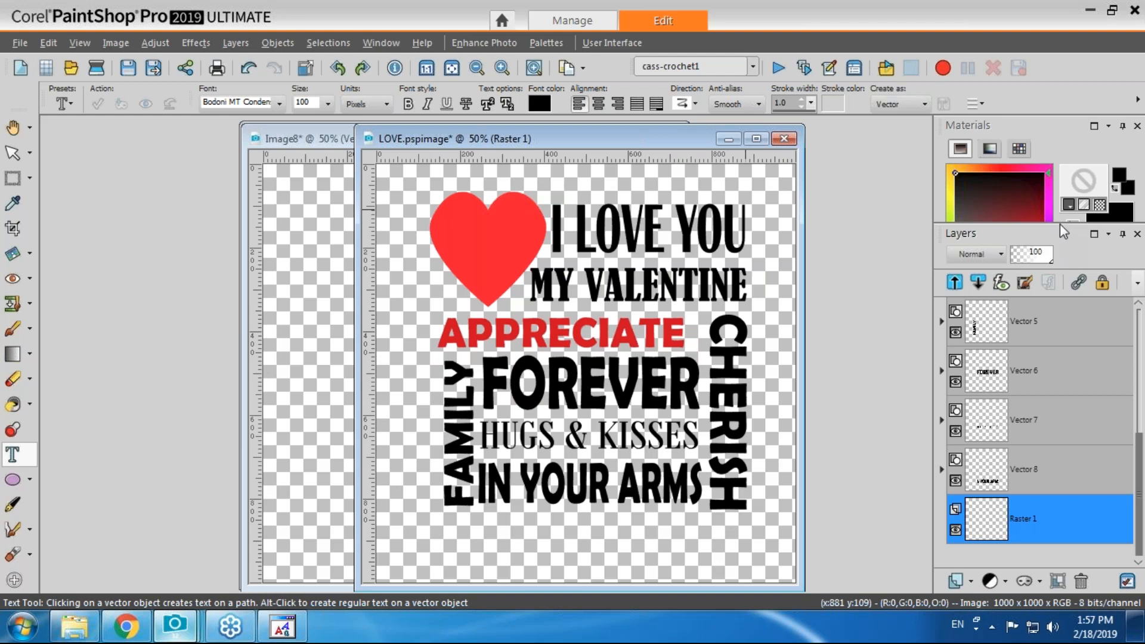
drag(1060, 224, 1049, 305)
click(1043, 246)
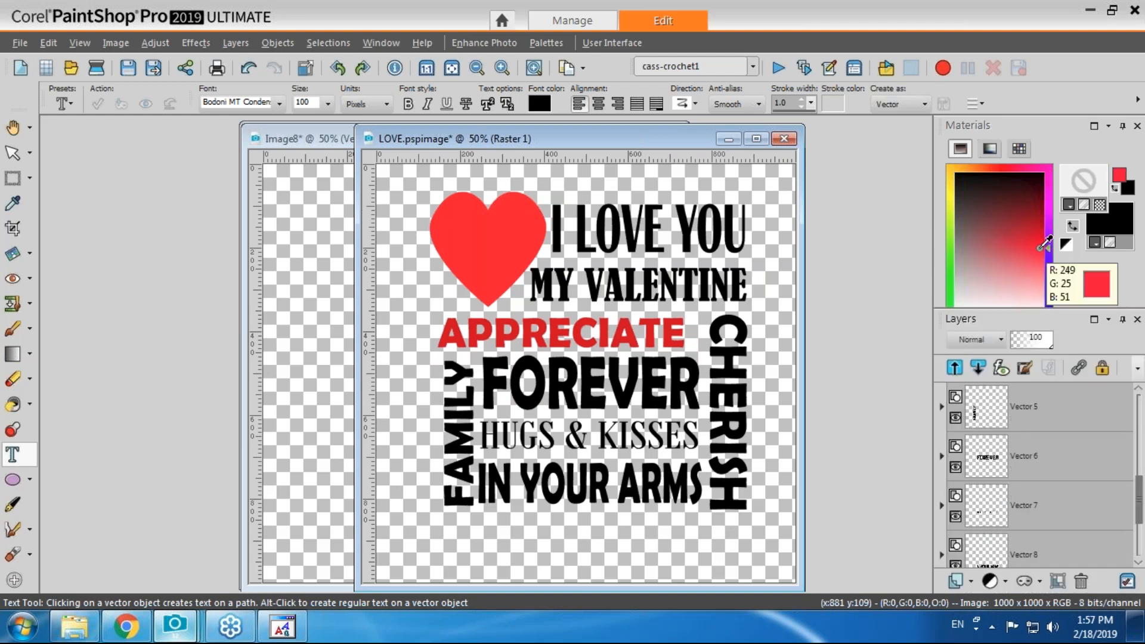
click(1100, 206)
click(1125, 242)
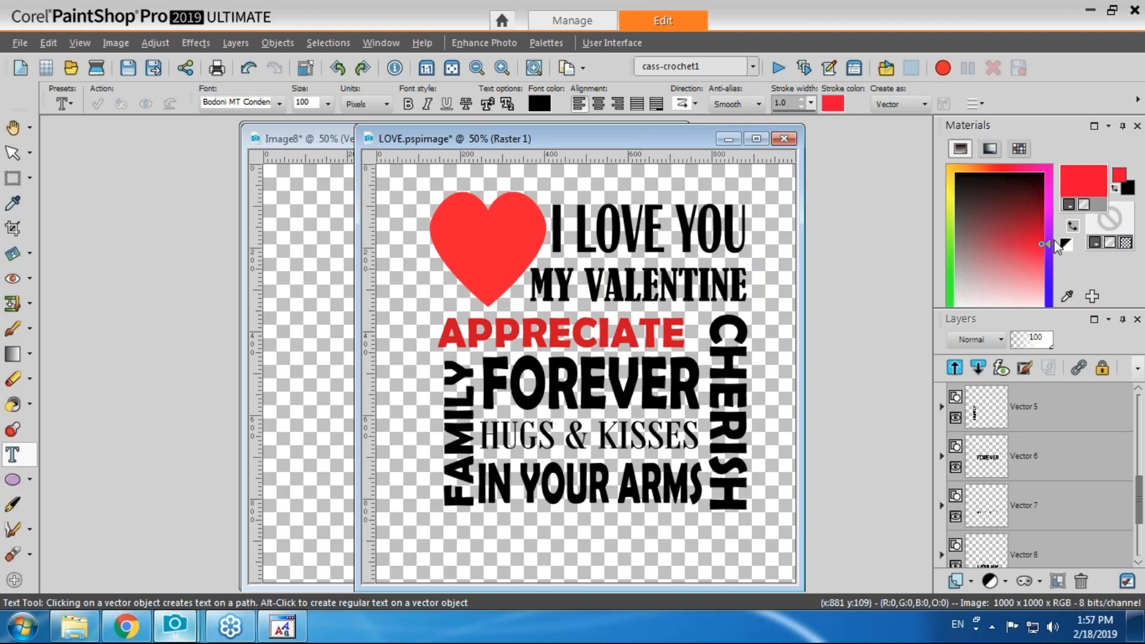
Draw a red rectangle frame about 835 × 837 pixels with a 10-pixel outline around the heart and all the words.
click(29, 479)
click(62, 502)
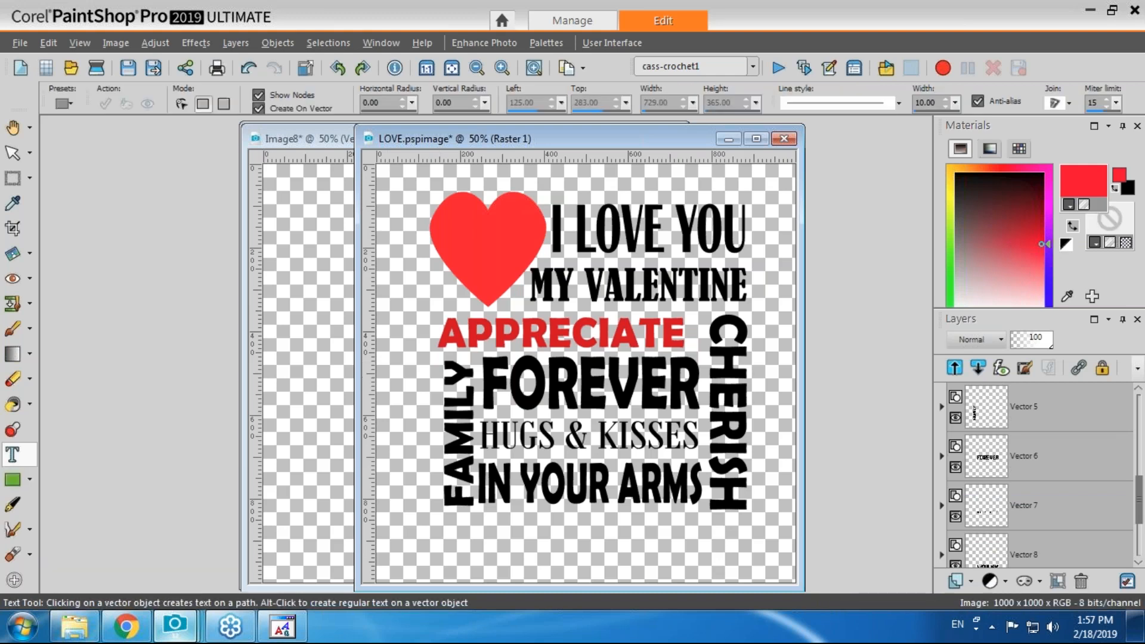
drag(412, 181, 760, 528)
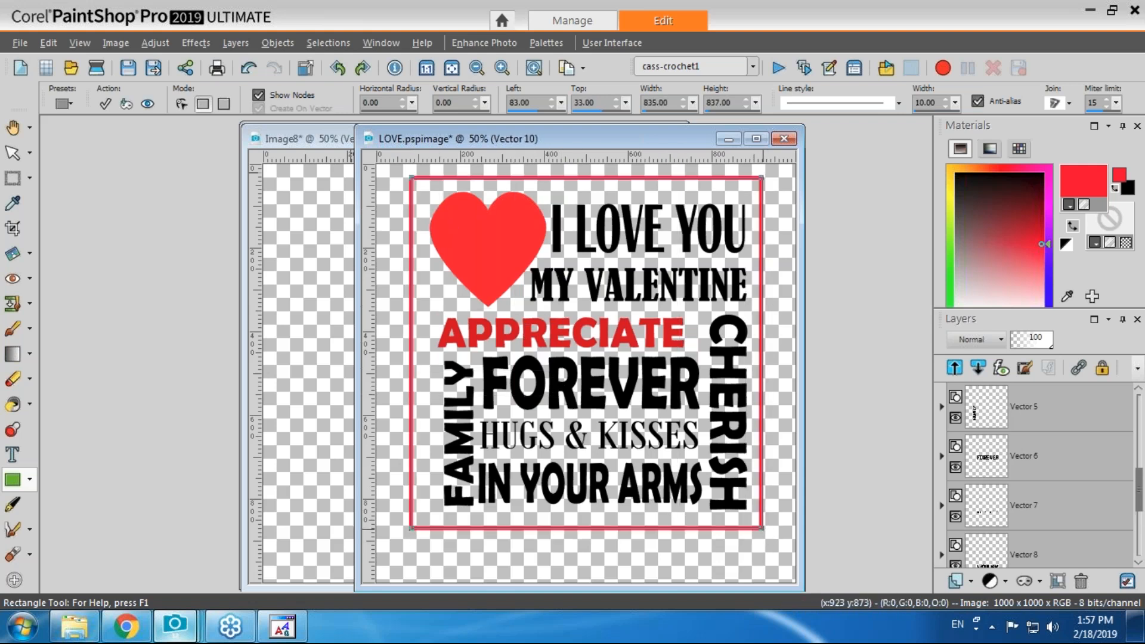